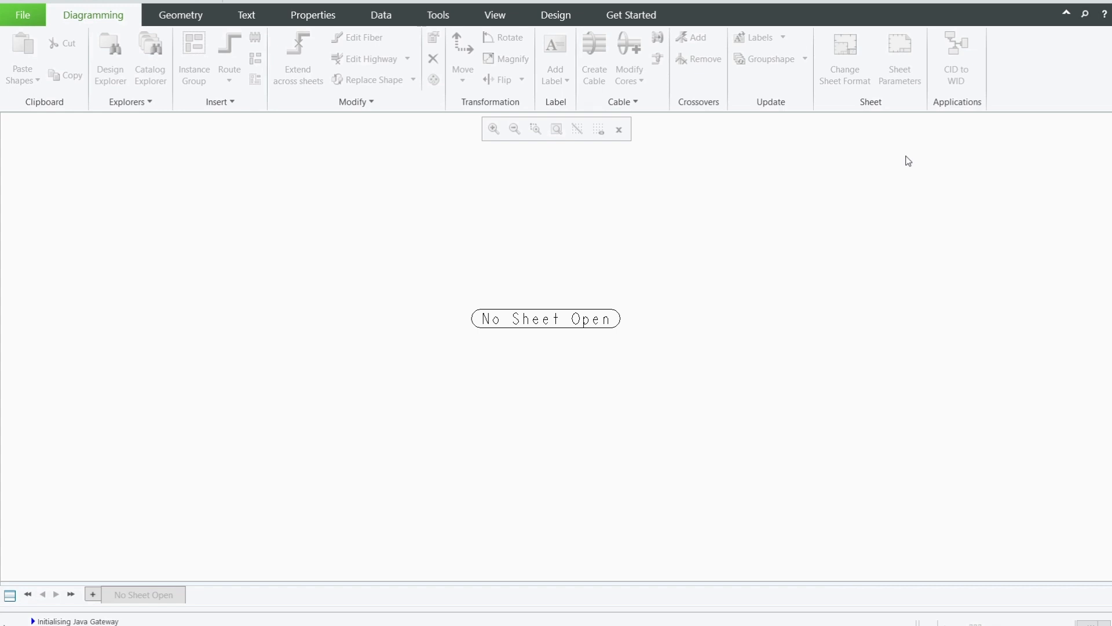
# Step: Create a new design named Sample_Design_30-Mar-2026 from the Sample Catalog, using the demodb.rsd template
pyautogui.click(659, 22)
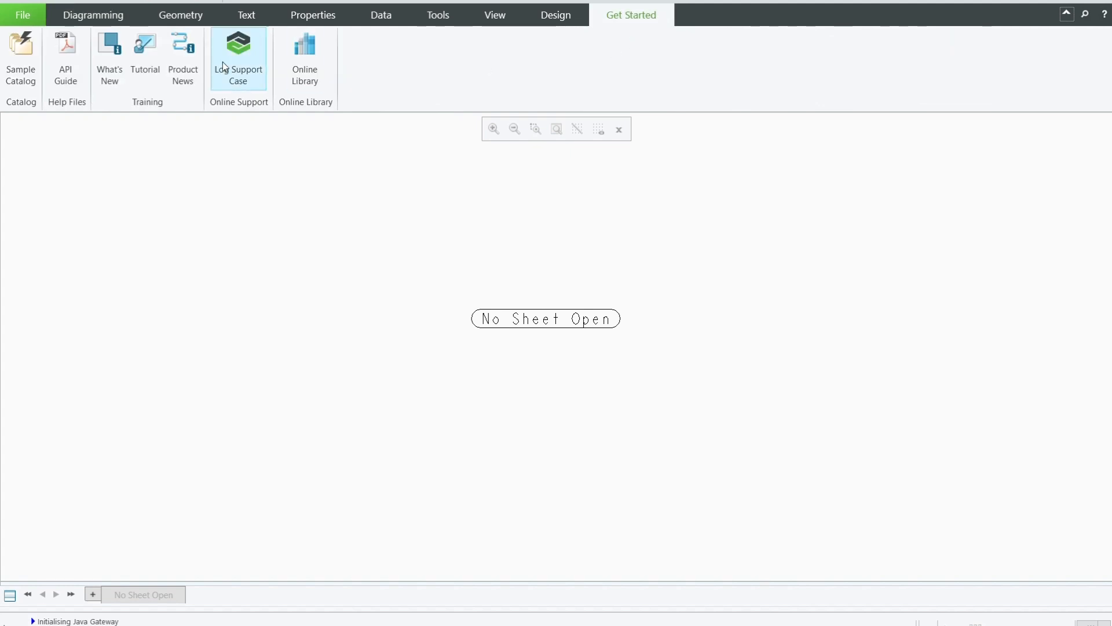
pyautogui.click(25, 77)
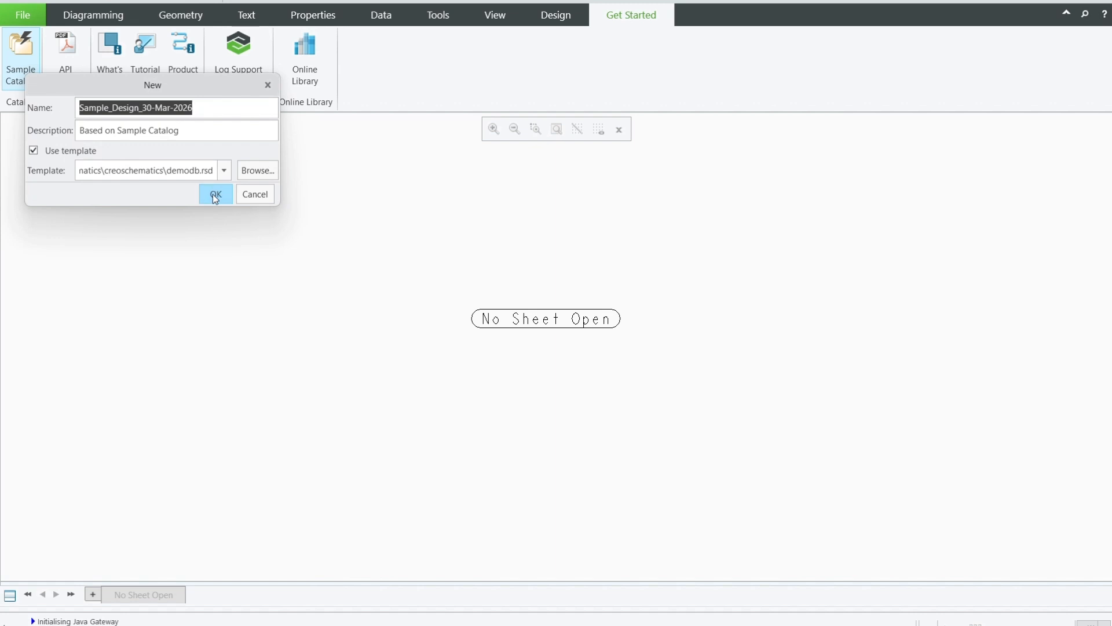
pyautogui.click(215, 196)
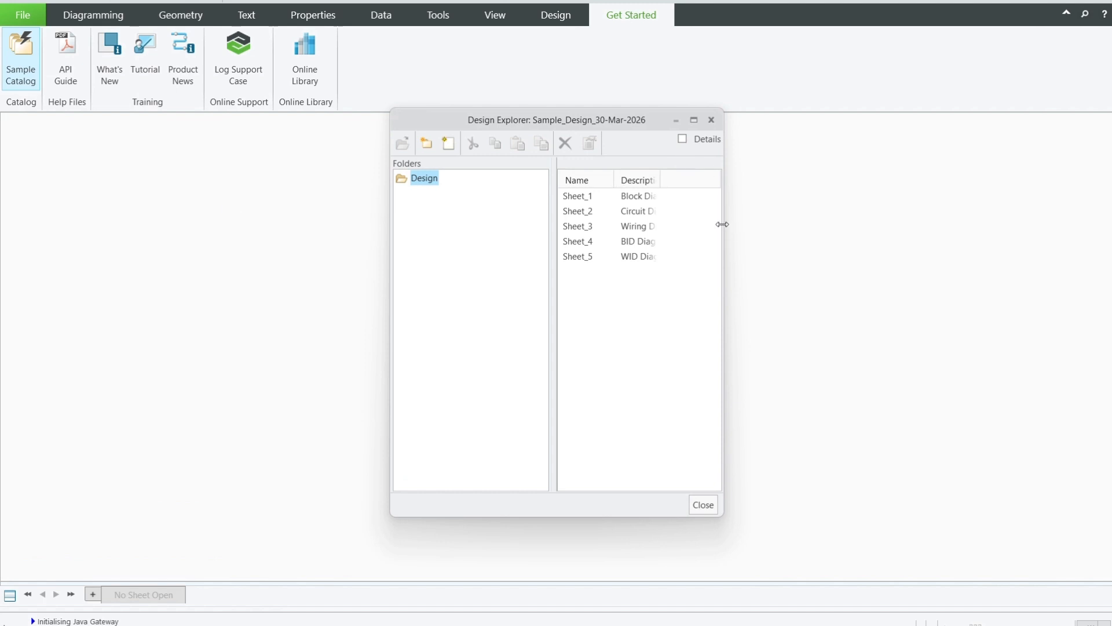
# Step: Enlarge the Design Explorer and widen its description column to read the sheet descriptions, and open Sheet_1
pyautogui.moveTo(723, 225); pyautogui.dragTo(881, 223)
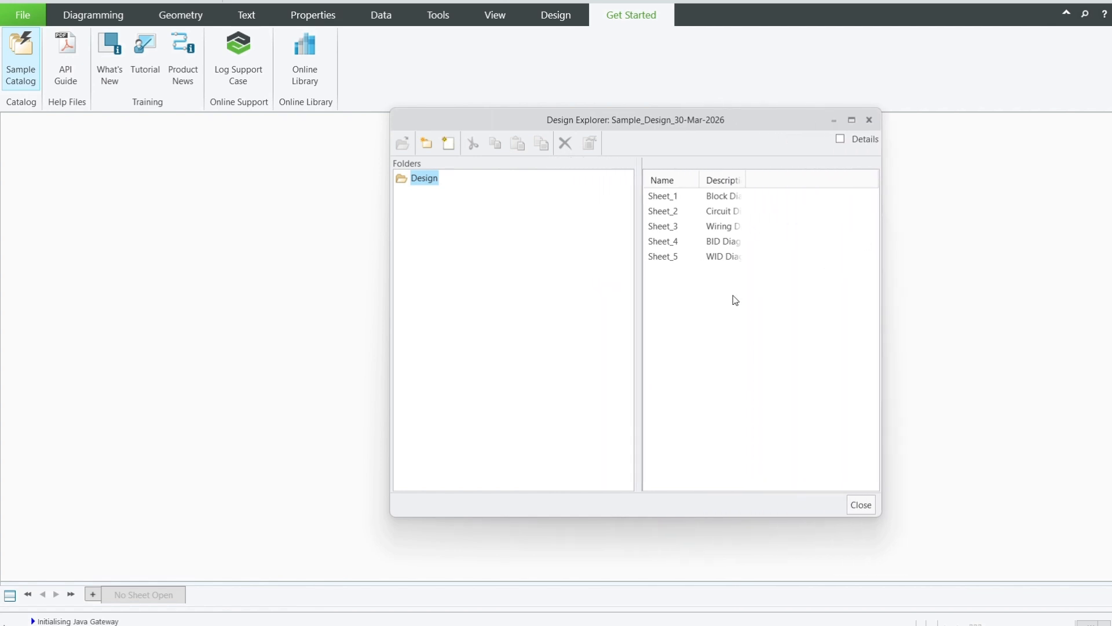
pyautogui.moveTo(636, 313); pyautogui.dragTo(507, 323)
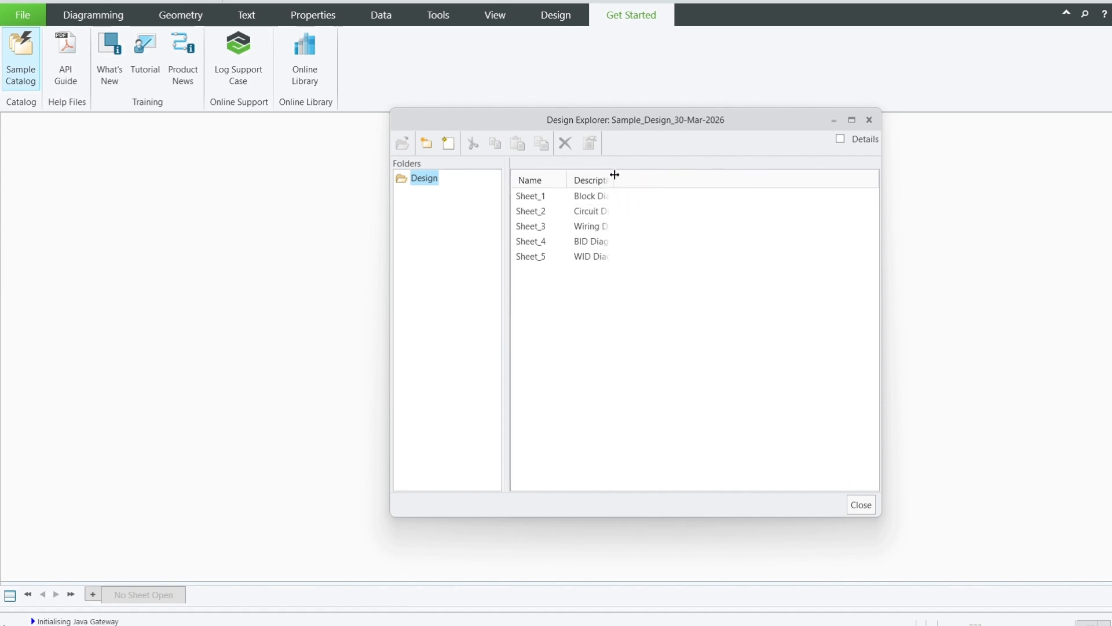
pyautogui.moveTo(615, 174); pyautogui.dragTo(719, 176)
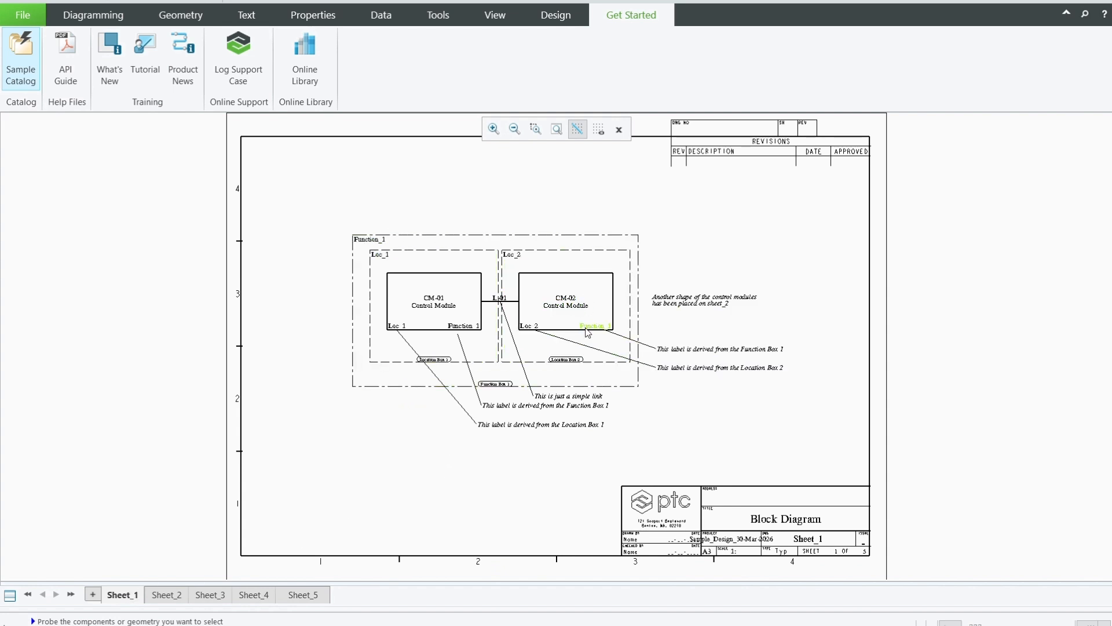
# Step: Examine the block diagram on Sheet_1, including the control modules, their link and the labels derived from the function and location boxes
pyautogui.scroll(2, 580, 332)
pyautogui.scroll(1, 579, 332)
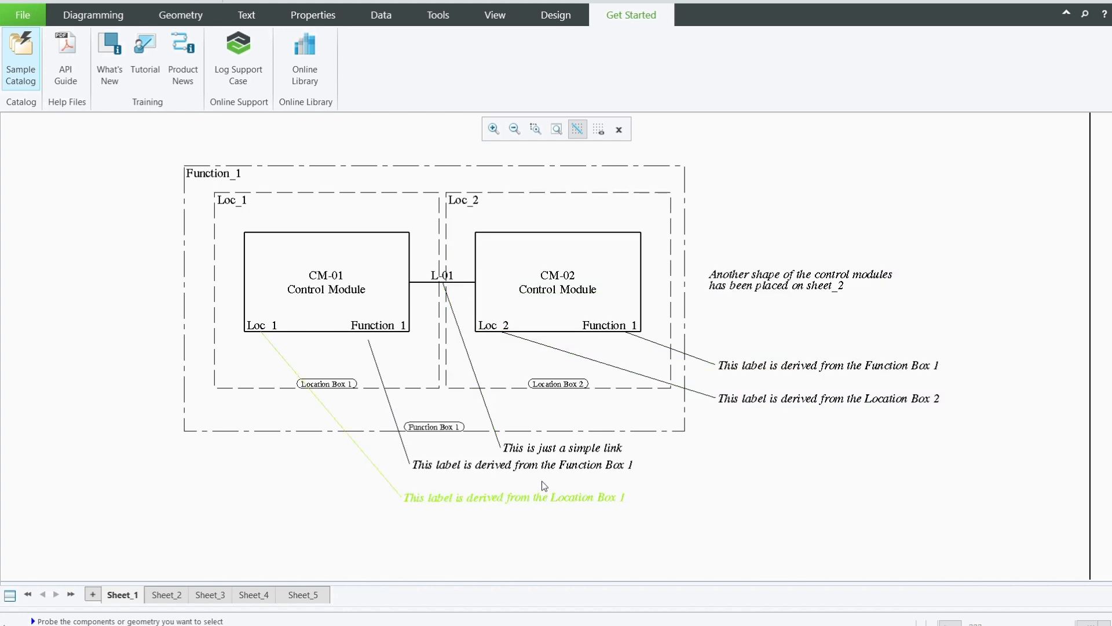
pyautogui.scroll(-2, 553, 304)
pyautogui.scroll(-2, 554, 304)
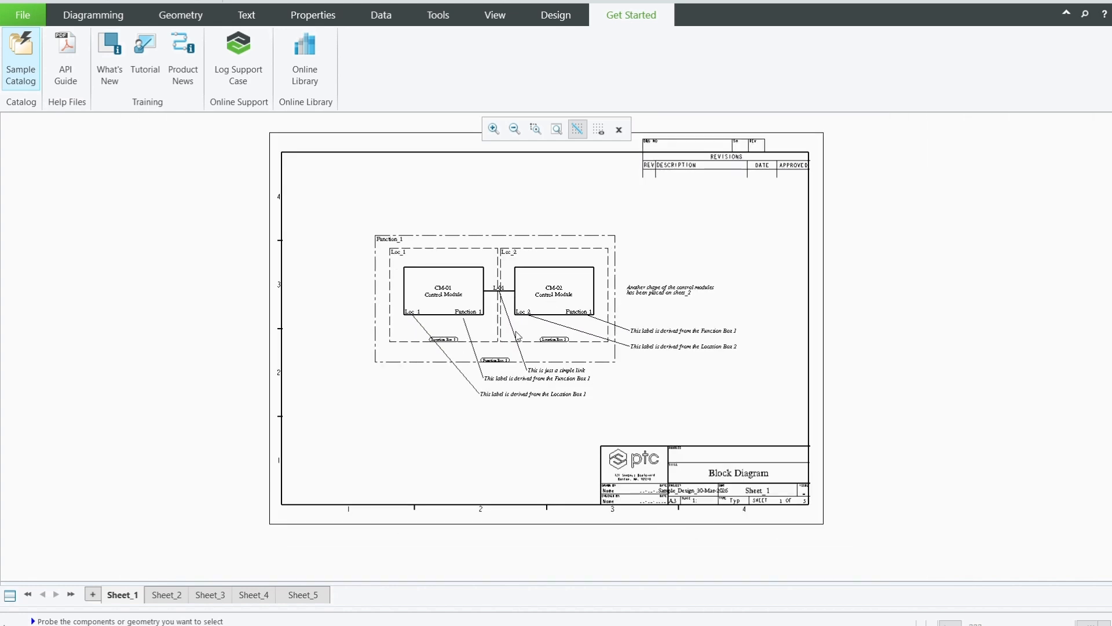
# Step: Show Sheet_2 and examine how the circuit diagram connects control modules CM-01 and CM-02
pyautogui.click(172, 596)
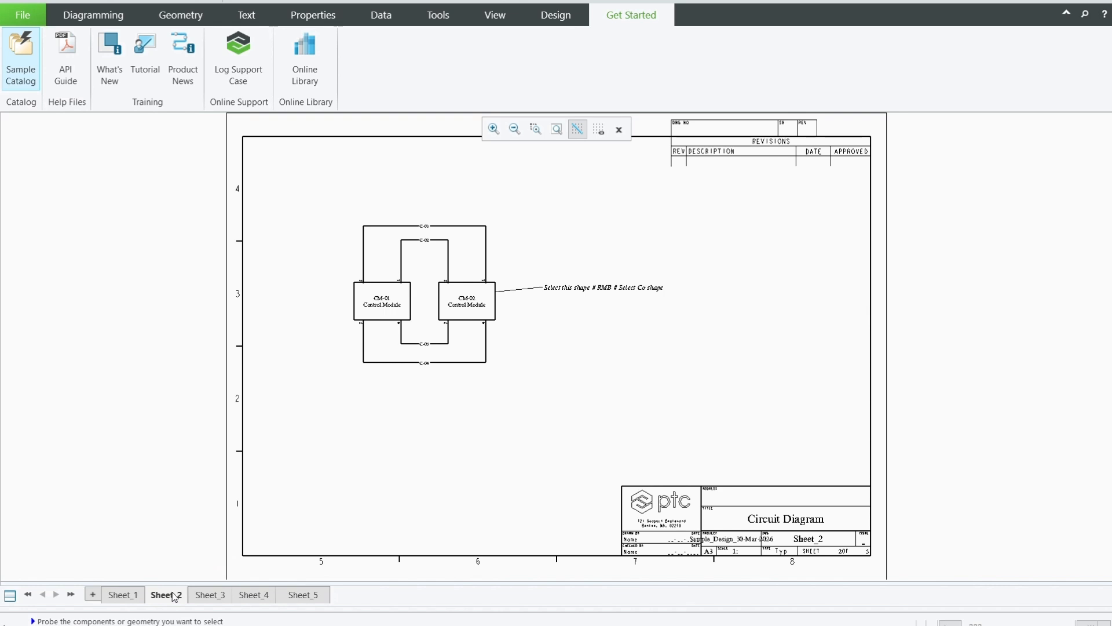
pyautogui.scroll(1, 356, 247)
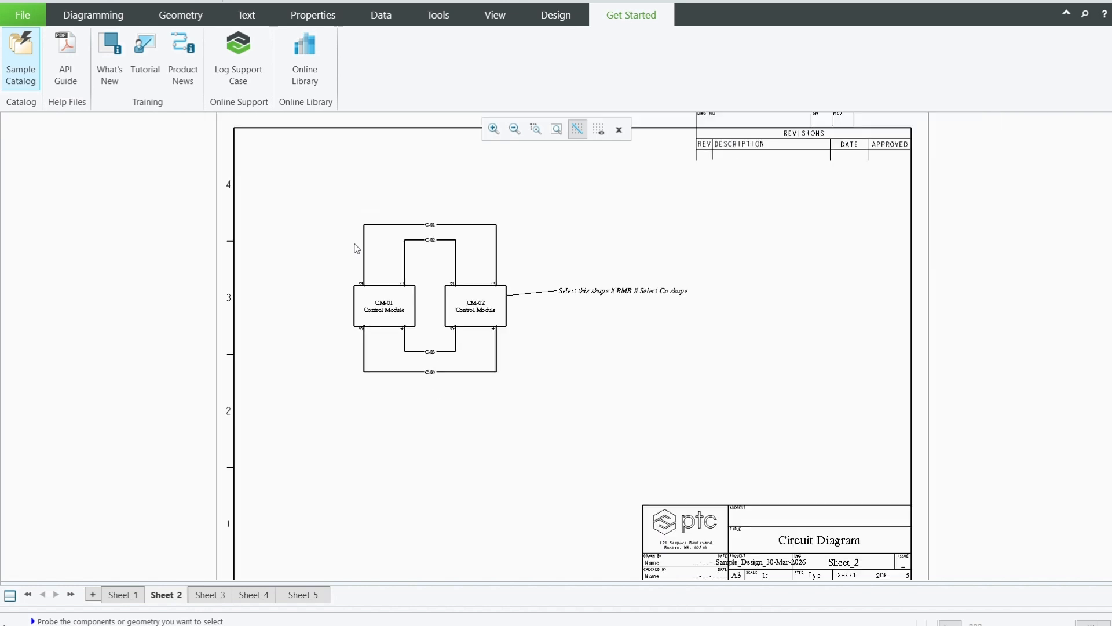
pyautogui.scroll(3, 435, 224)
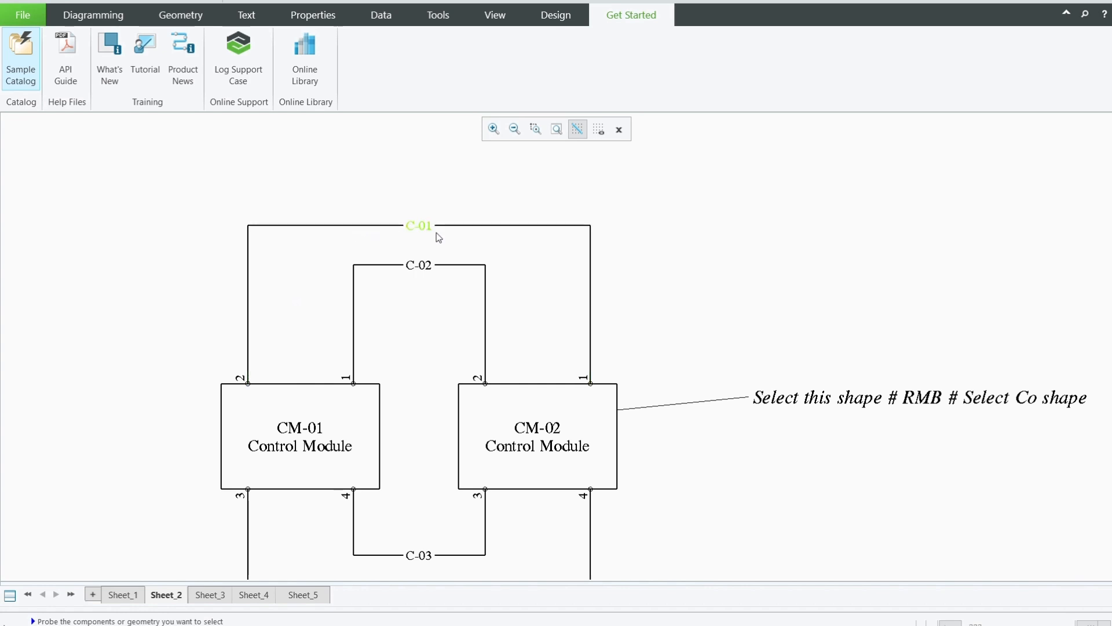
pyautogui.scroll(-3, 418, 220)
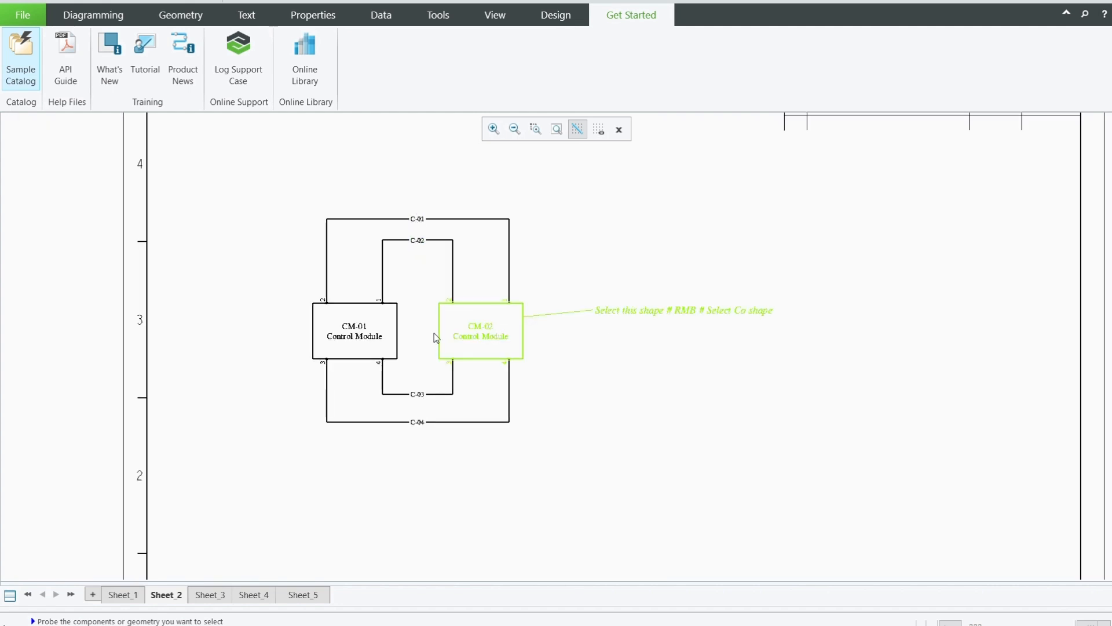
pyautogui.scroll(-3, 442, 343)
pyautogui.scroll(-1, 427, 264)
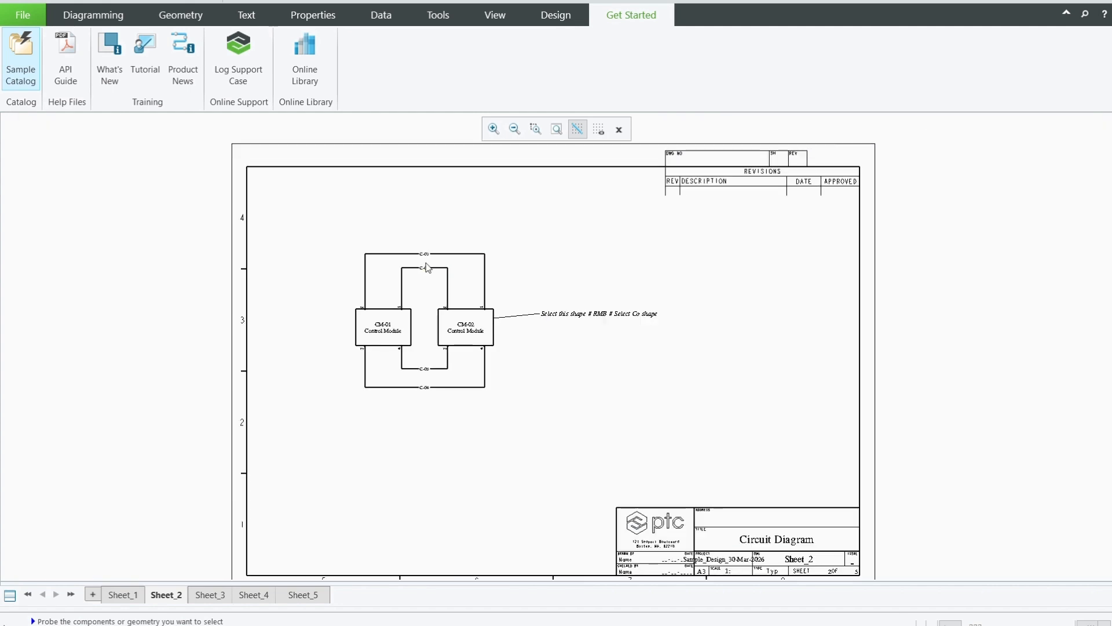
pyautogui.scroll(-1, 427, 266)
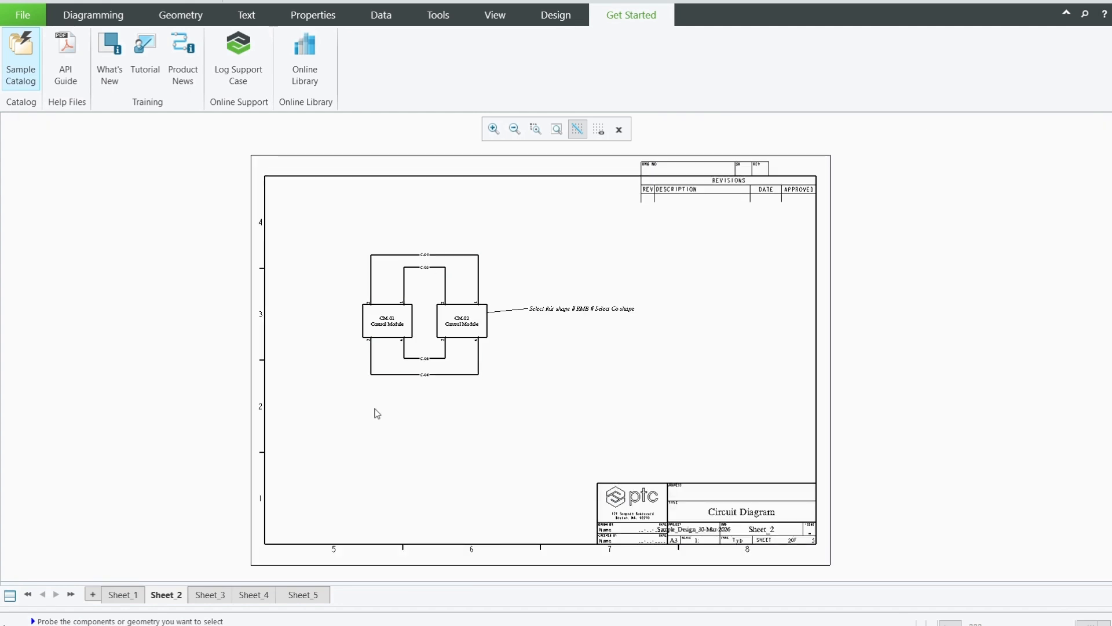
# Step: Show Sheet_3 and examine the wires and port labels between the two control modules in the wiring diagram
pyautogui.click(211, 597)
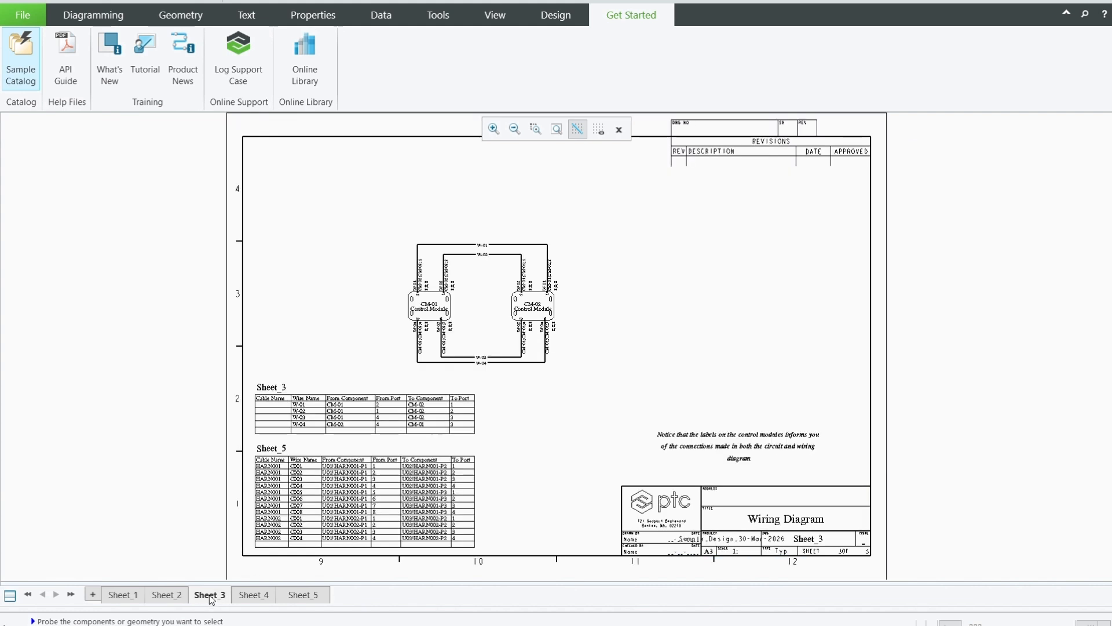
pyautogui.scroll(5, 440, 251)
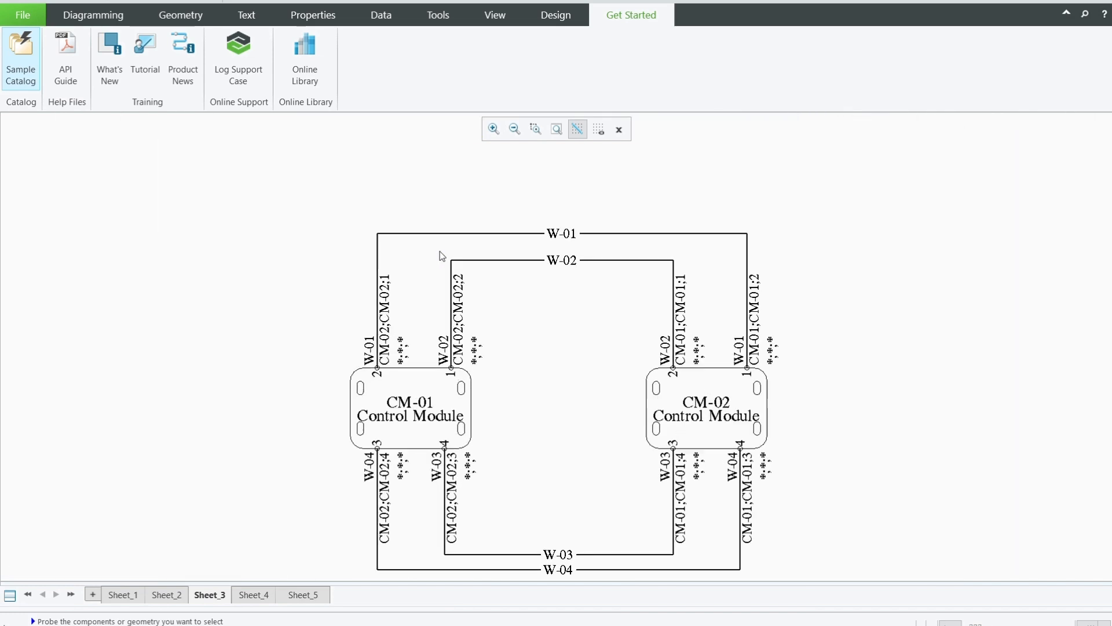
pyautogui.scroll(1, 440, 252)
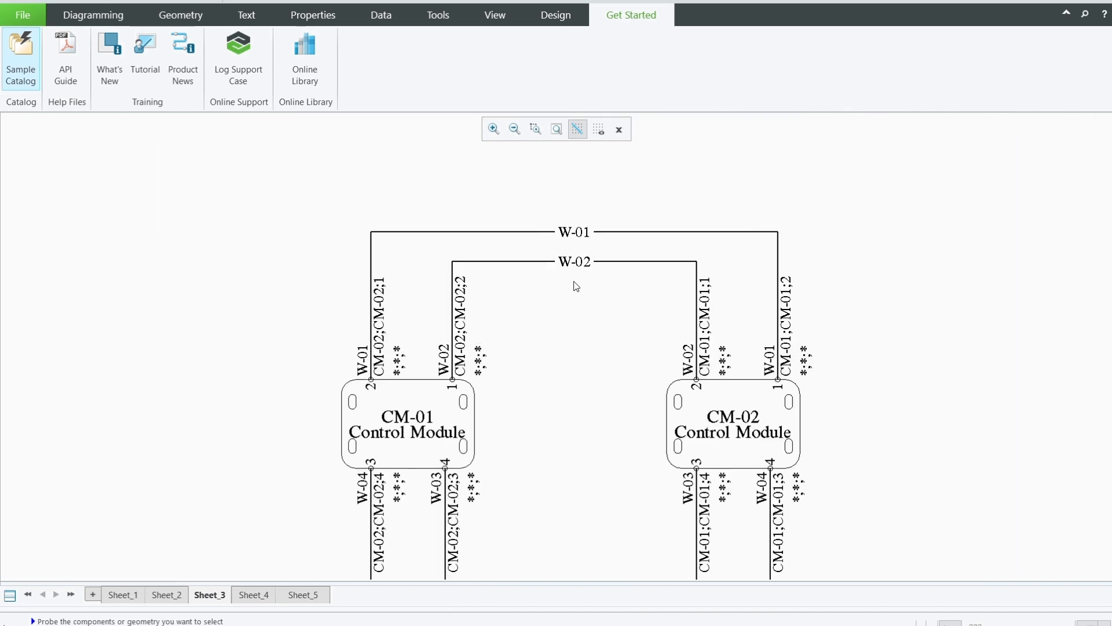
pyautogui.scroll(-2, 535, 165)
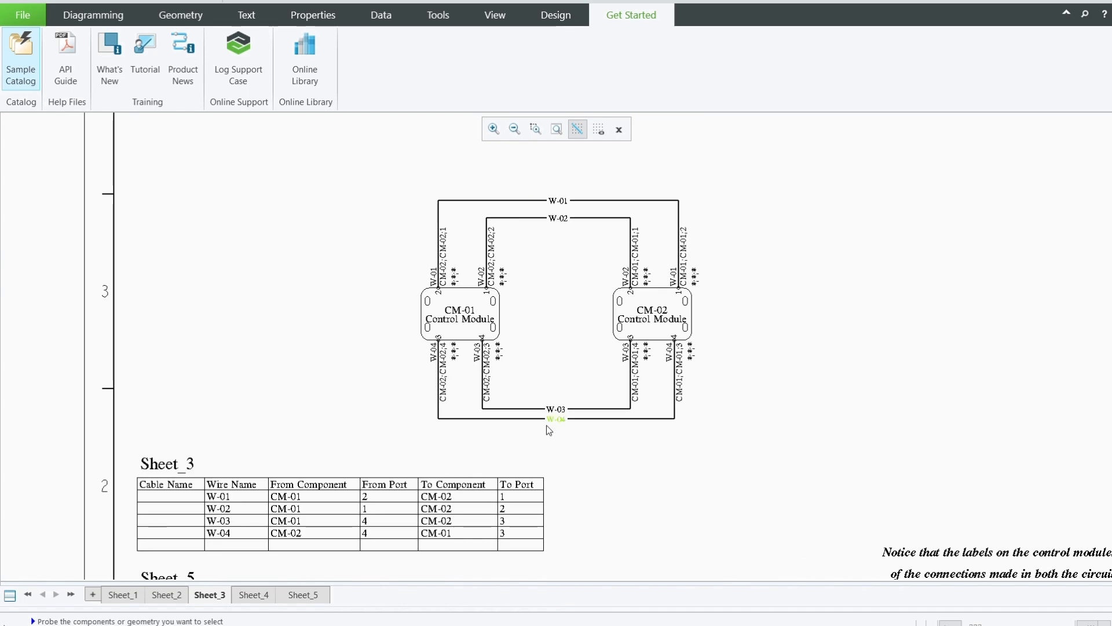
pyautogui.scroll(2, 558, 410)
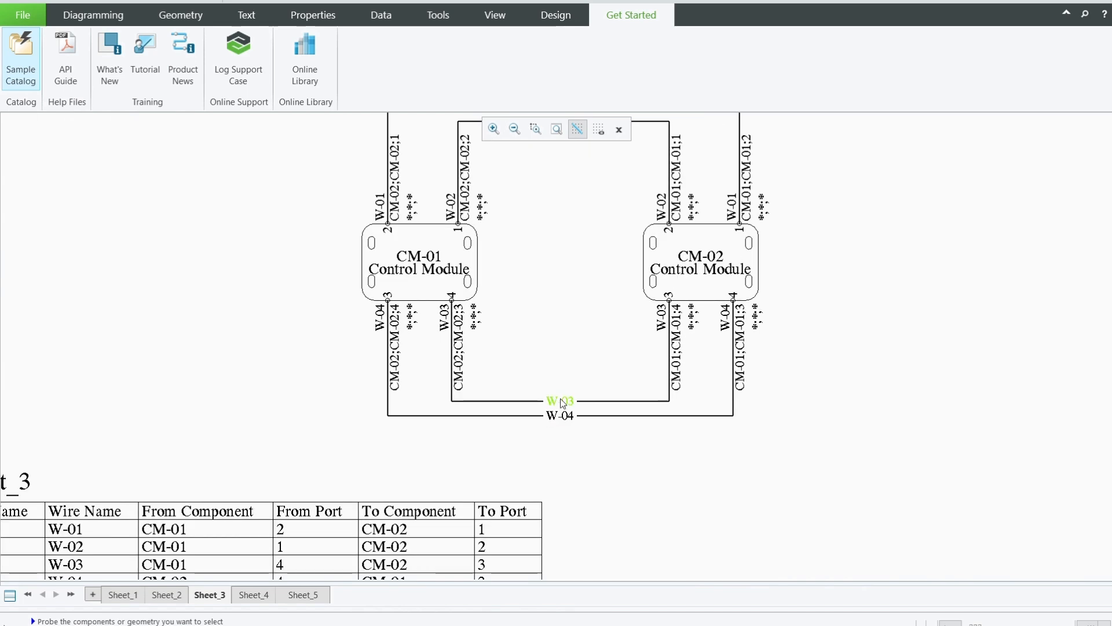
pyautogui.scroll(3, 562, 403)
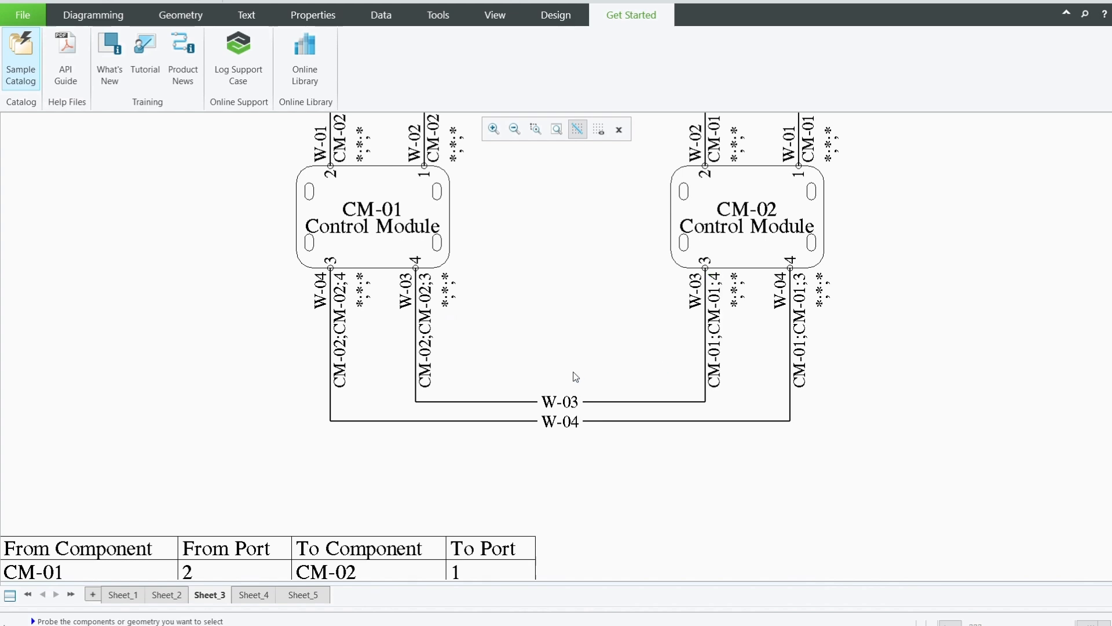
pyautogui.scroll(-3, 574, 376)
pyautogui.scroll(-4, 575, 376)
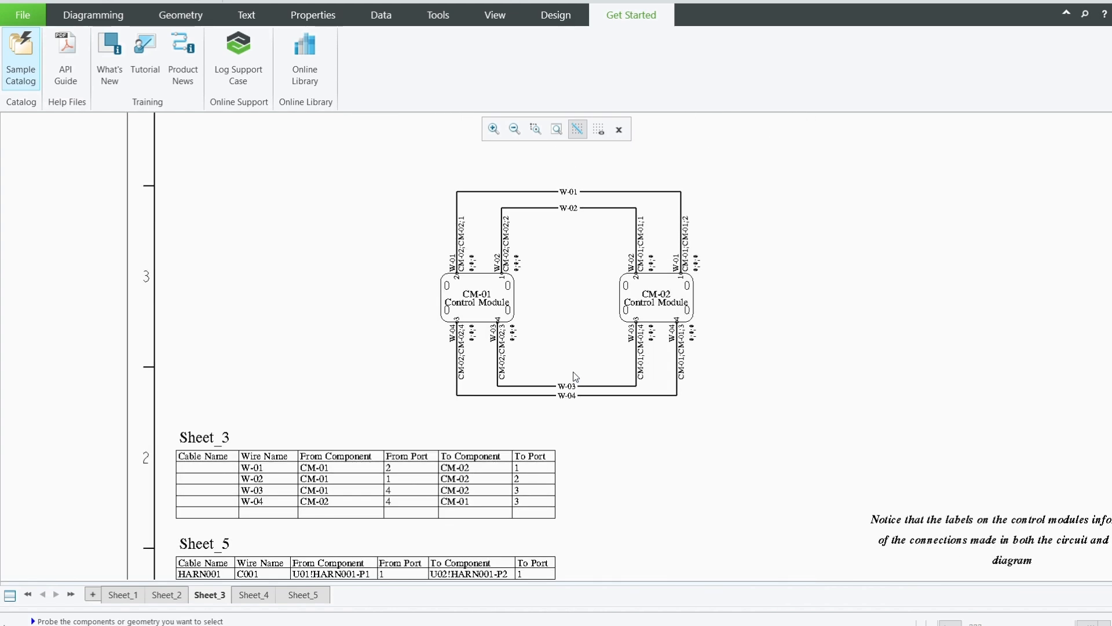
pyautogui.scroll(-1, 574, 376)
# Step: Examine the Sheet_3 and Sheet_5 connection tables below the wiring diagram, including wire names, components and ports
pyautogui.scroll(5, 421, 459)
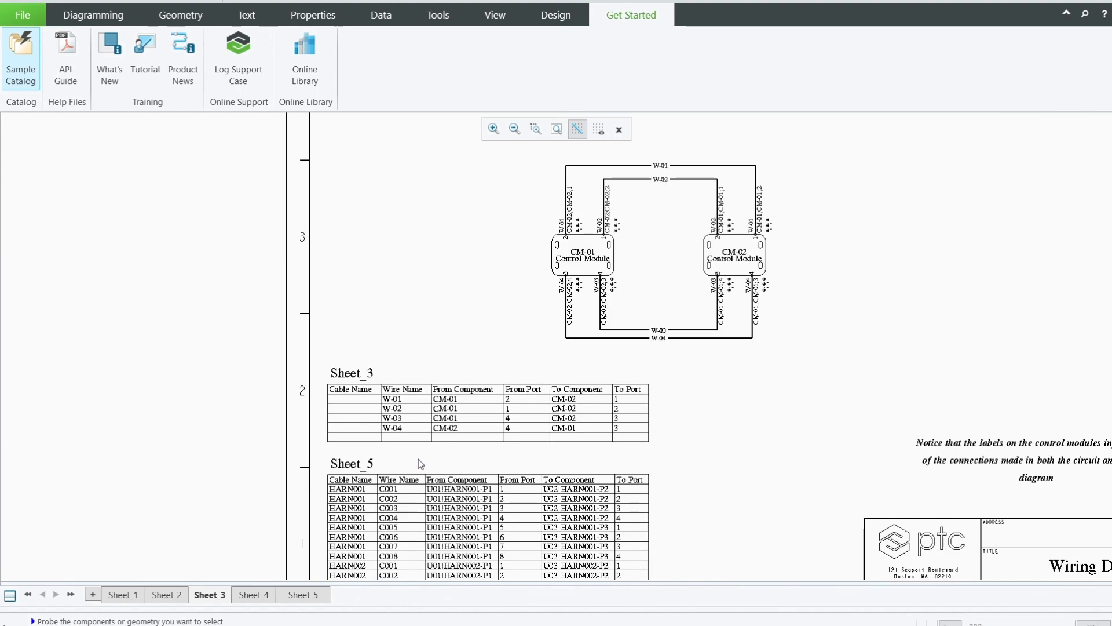
pyautogui.scroll(-5, 422, 245)
pyautogui.scroll(3, 405, 332)
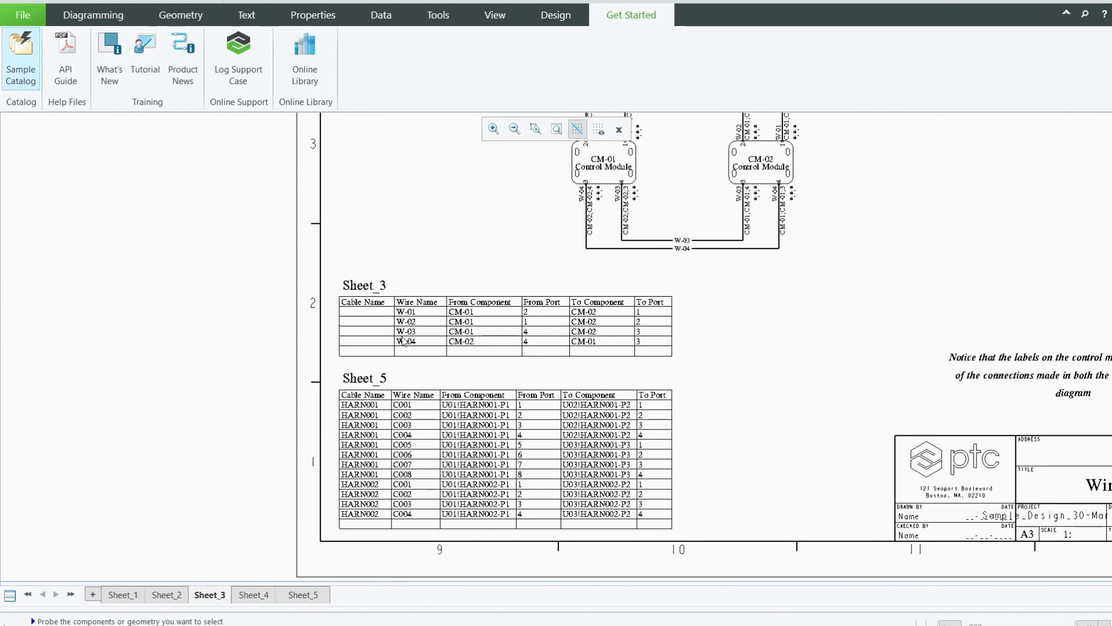
pyautogui.scroll(2, 408, 327)
pyautogui.scroll(1, 409, 328)
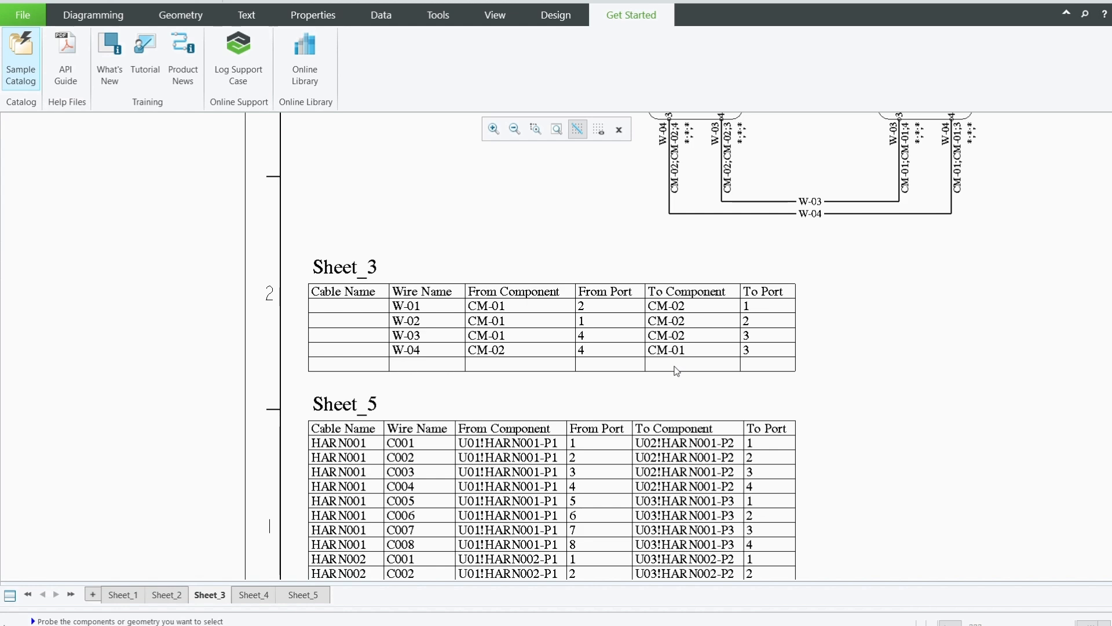
pyautogui.scroll(-3, 432, 351)
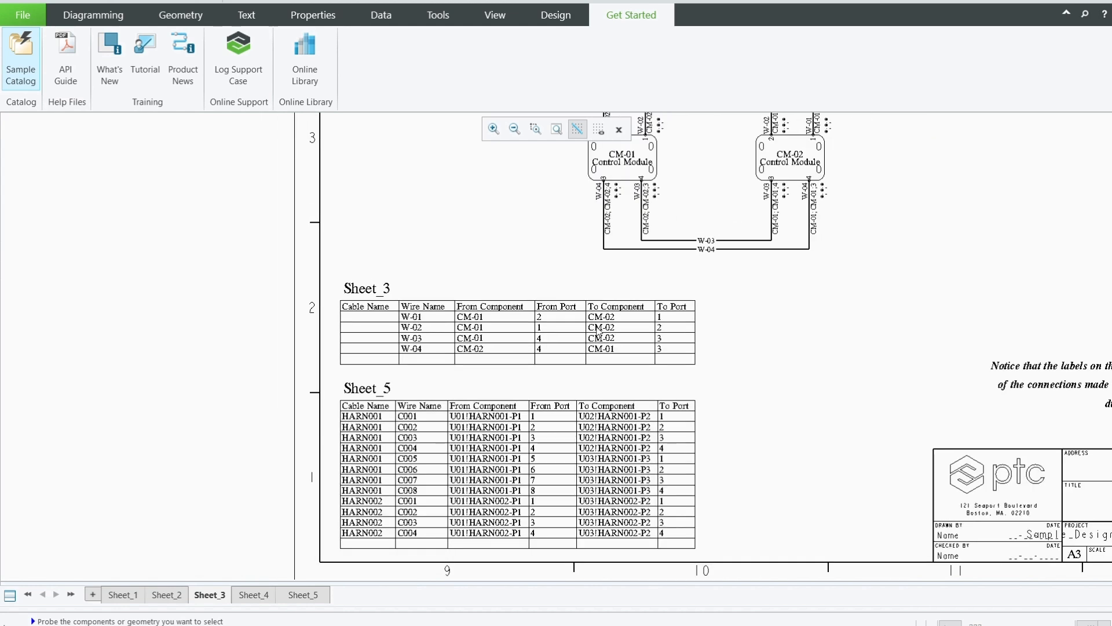
pyautogui.click(389, 491)
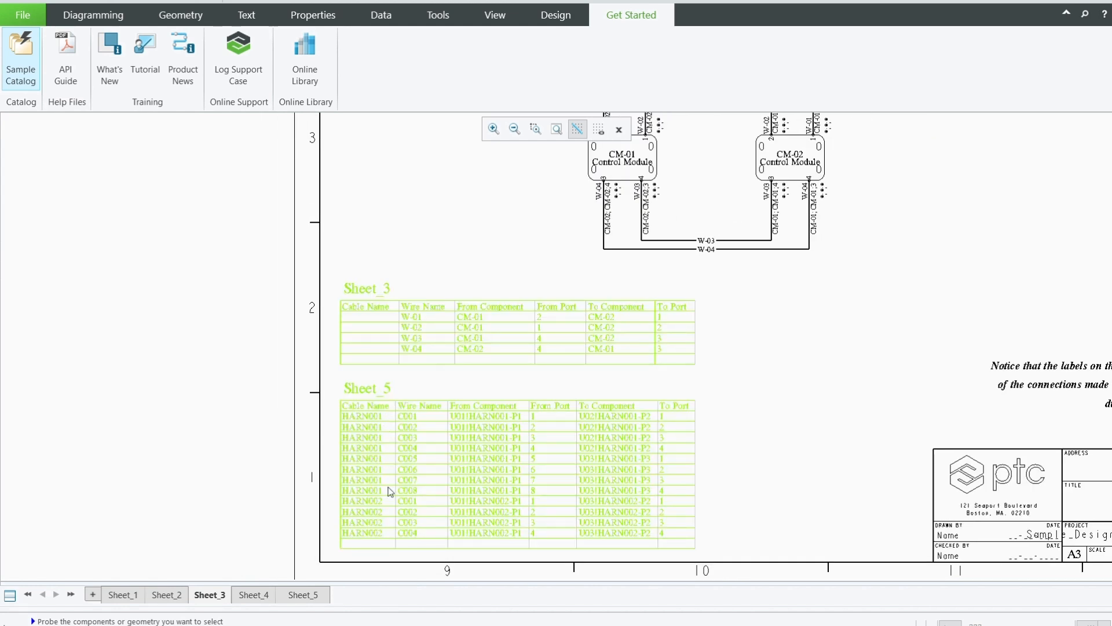
pyautogui.scroll(2, 406, 524)
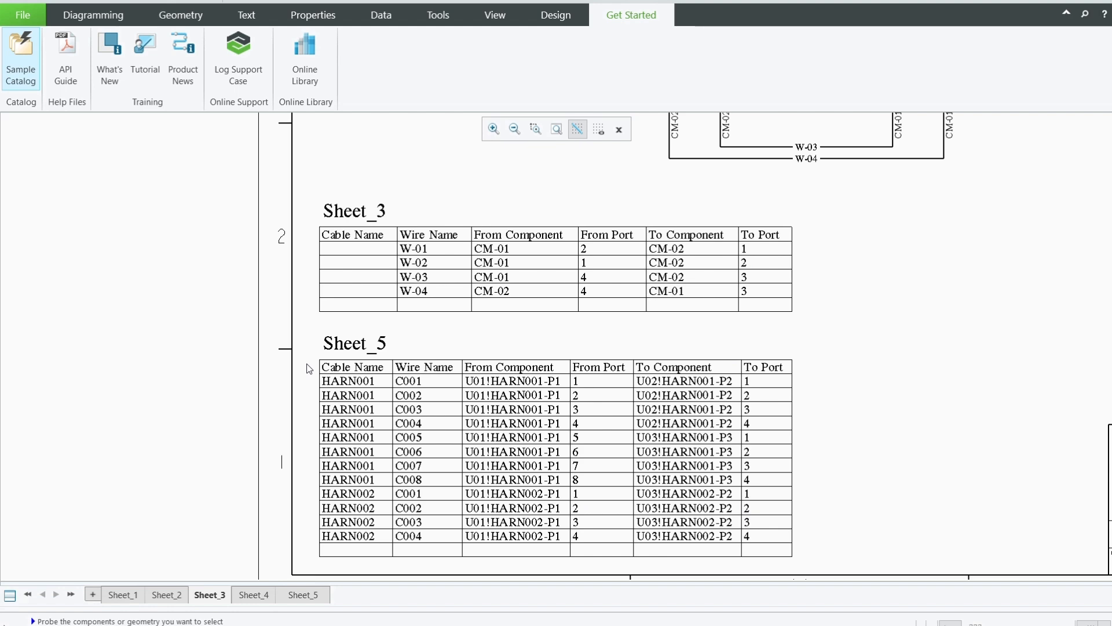
pyautogui.scroll(-1, 312, 378)
pyautogui.scroll(-4, 312, 378)
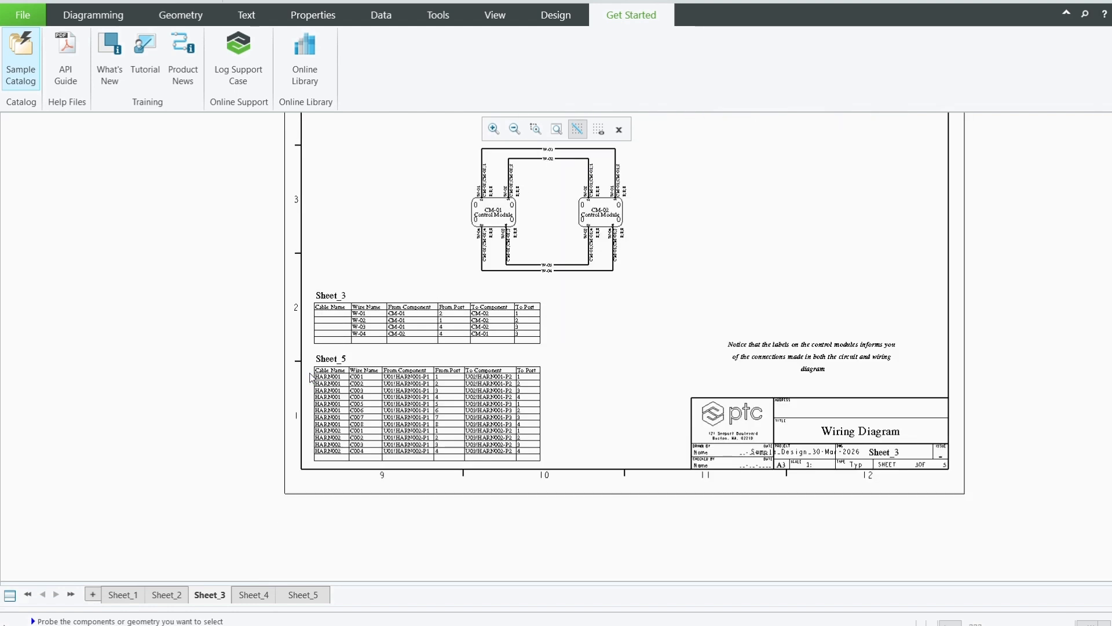
# Step: Examine the harness connections in the BID diagram on Sheet_4 and the individual wires in the WID diagram on Sheet_5
pyautogui.click(261, 594)
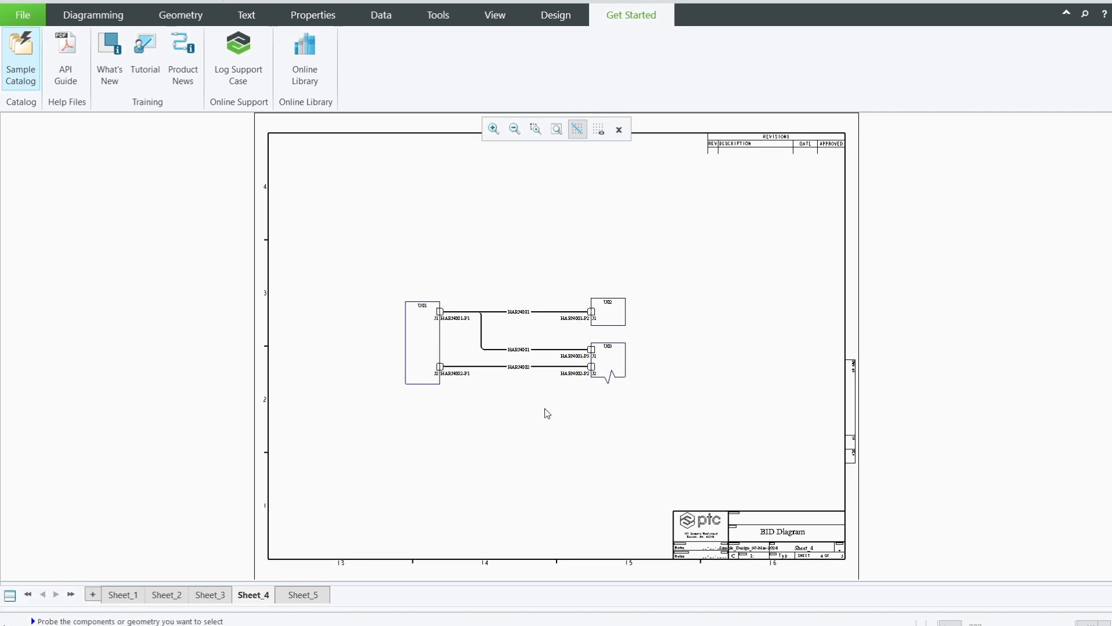
pyautogui.scroll(2, 528, 388)
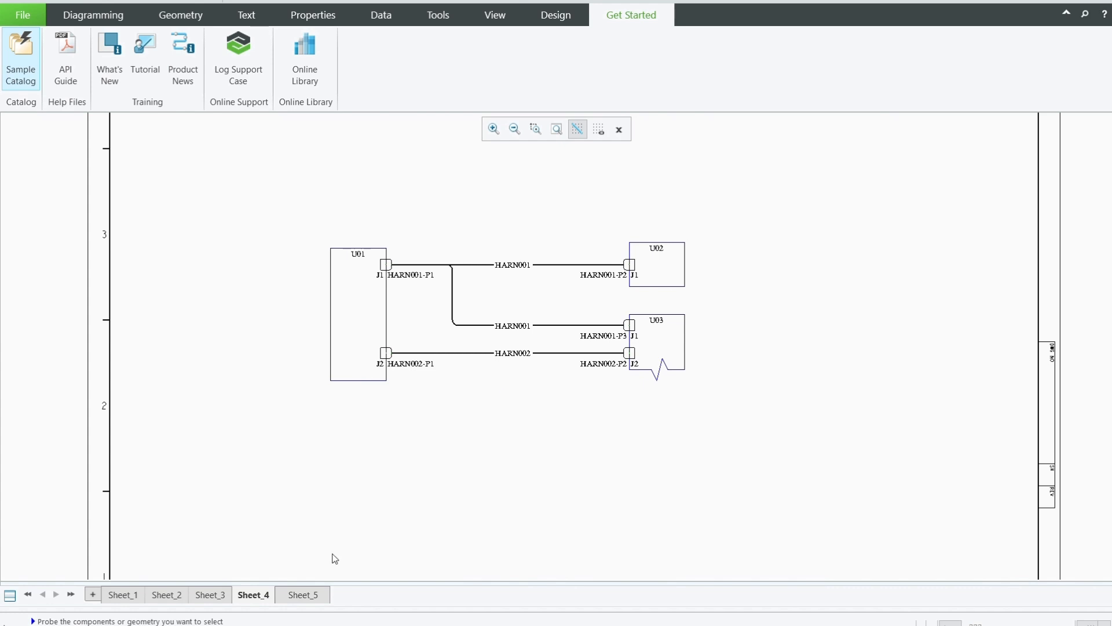
pyautogui.click(303, 595)
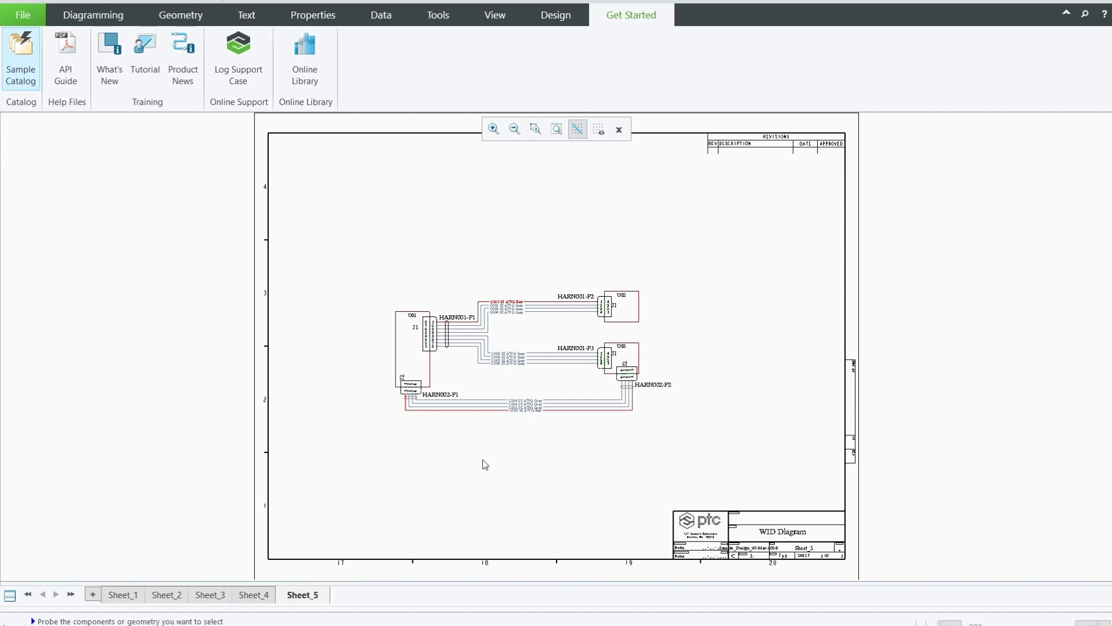
pyautogui.scroll(3, 449, 279)
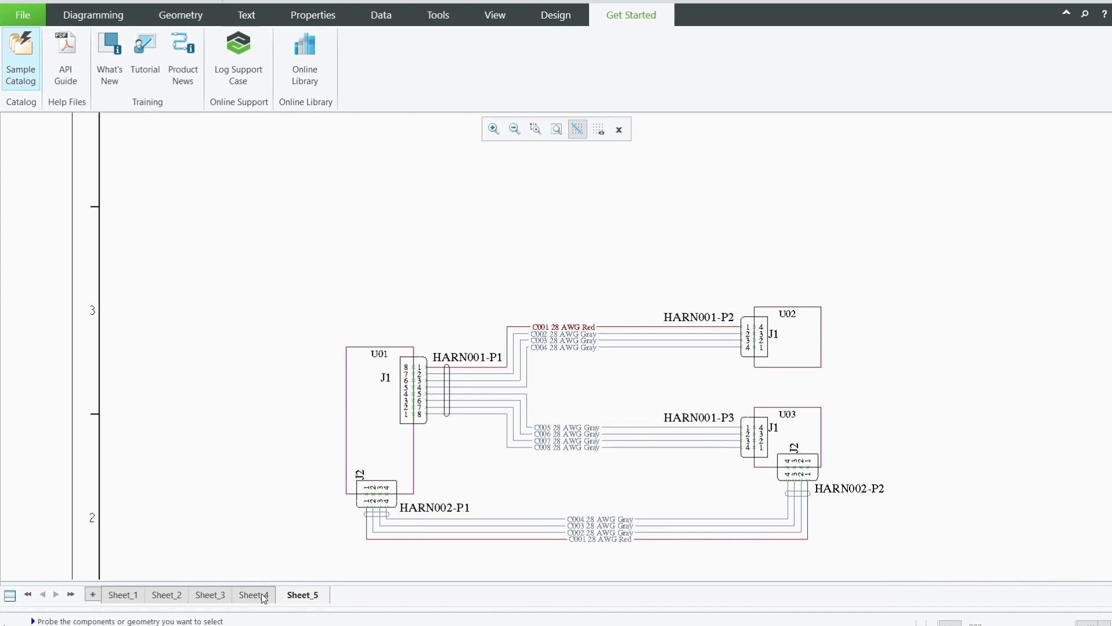
# Step: Open the CID to WID application and return to a full view of the WID diagram on Sheet_5
pyautogui.click(79, 21)
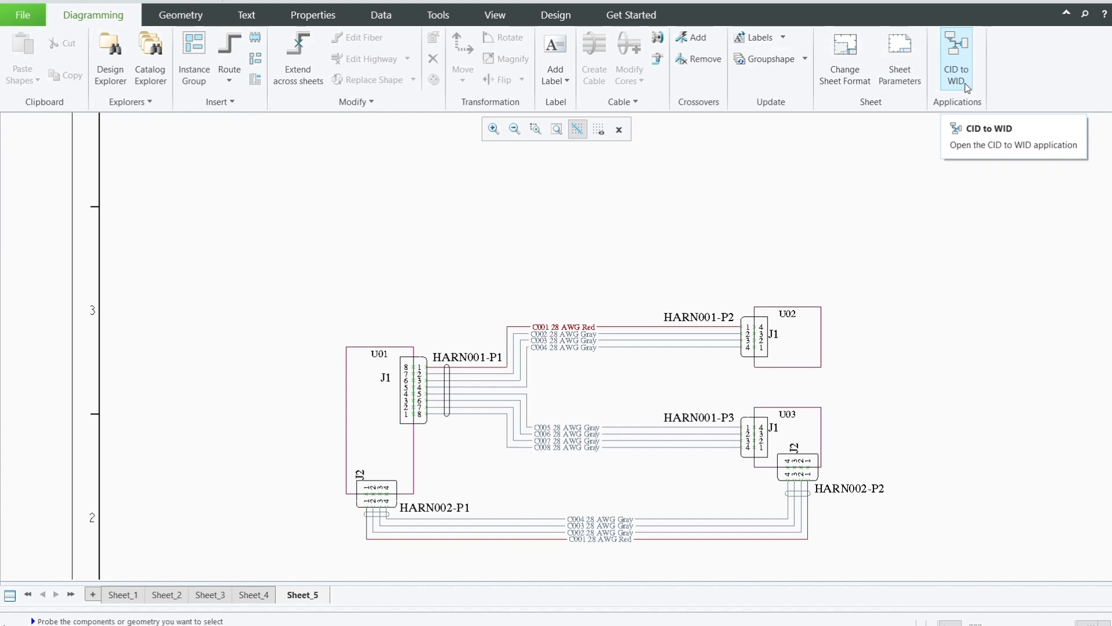
pyautogui.click(965, 82)
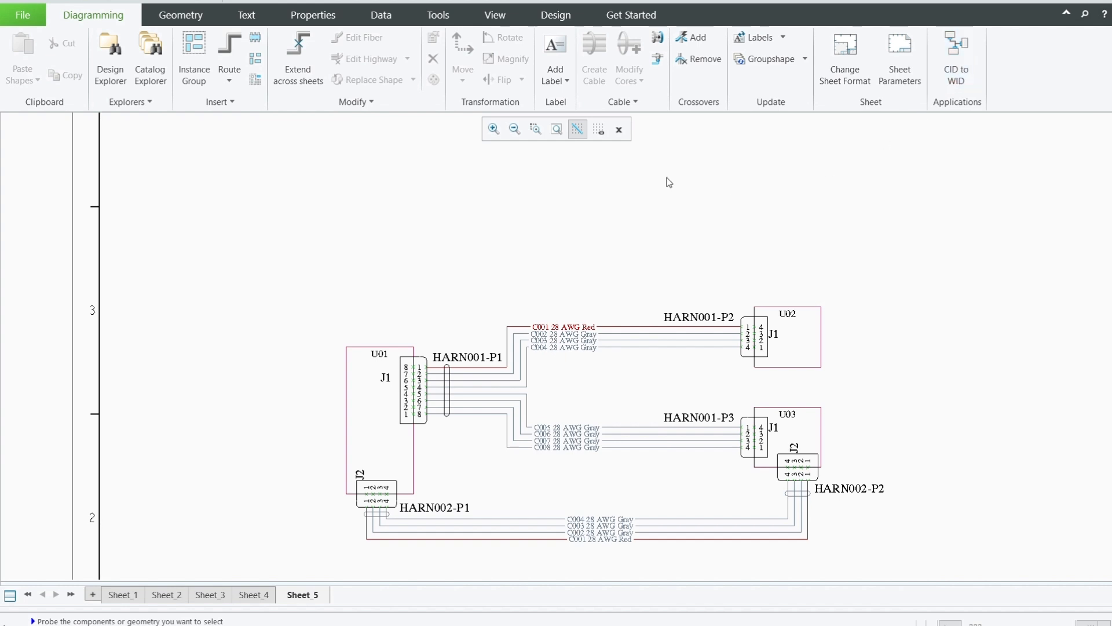
pyautogui.scroll(-2, 669, 179)
pyautogui.scroll(-2, 669, 179)
pyautogui.scroll(-1, 390, 447)
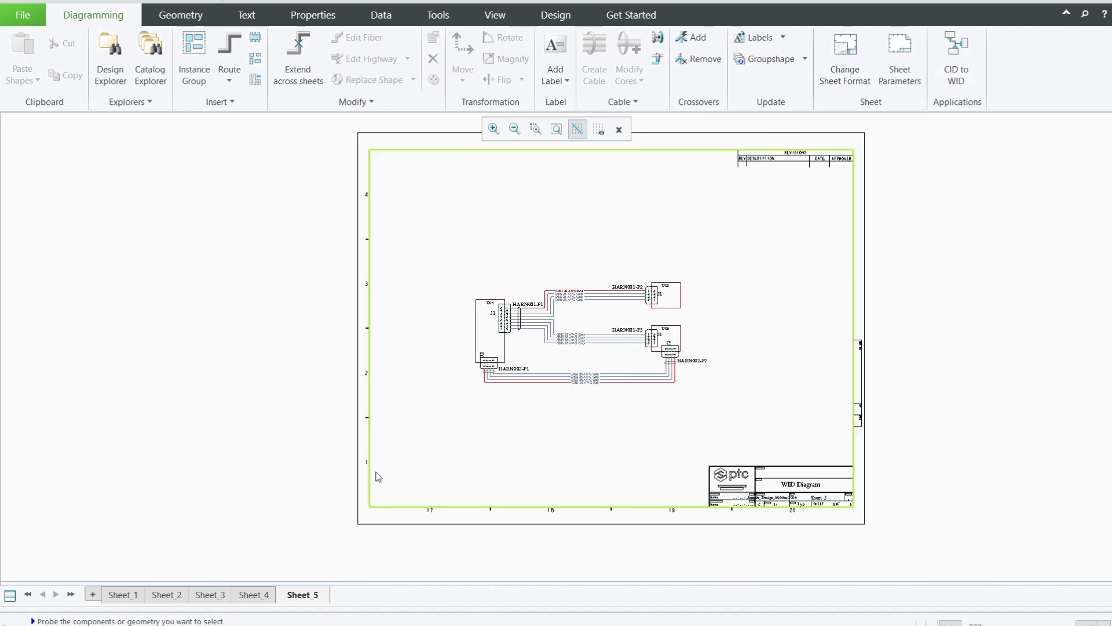
# Step: Close all five open sheets of the sample design, from Sheet_5 back to Sheet_1
pyautogui.rightClick(305, 597)
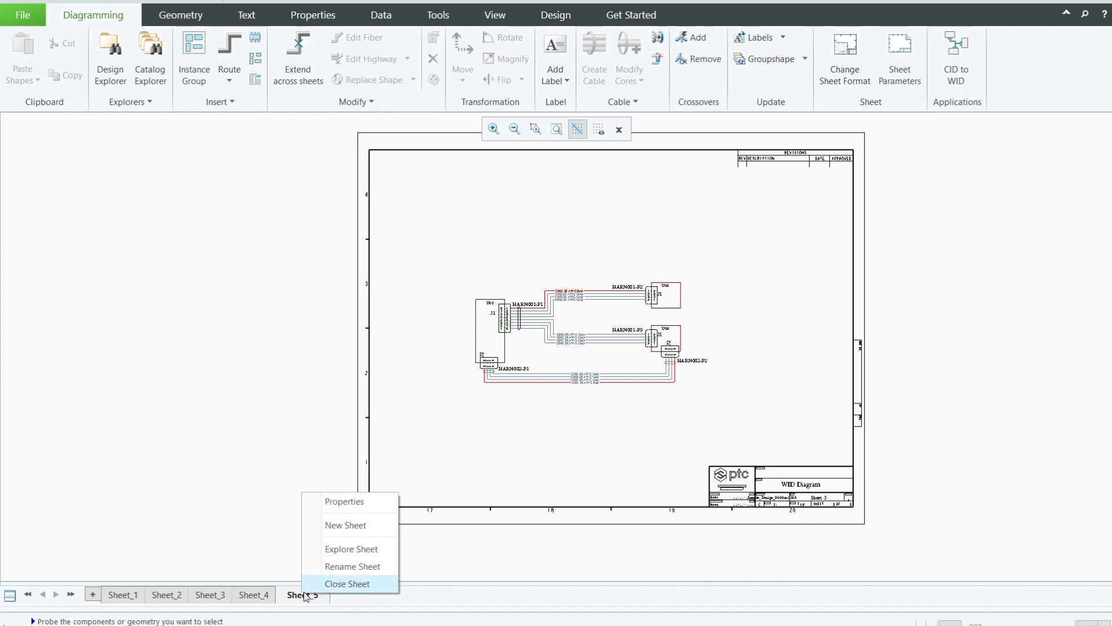
pyautogui.click(347, 584)
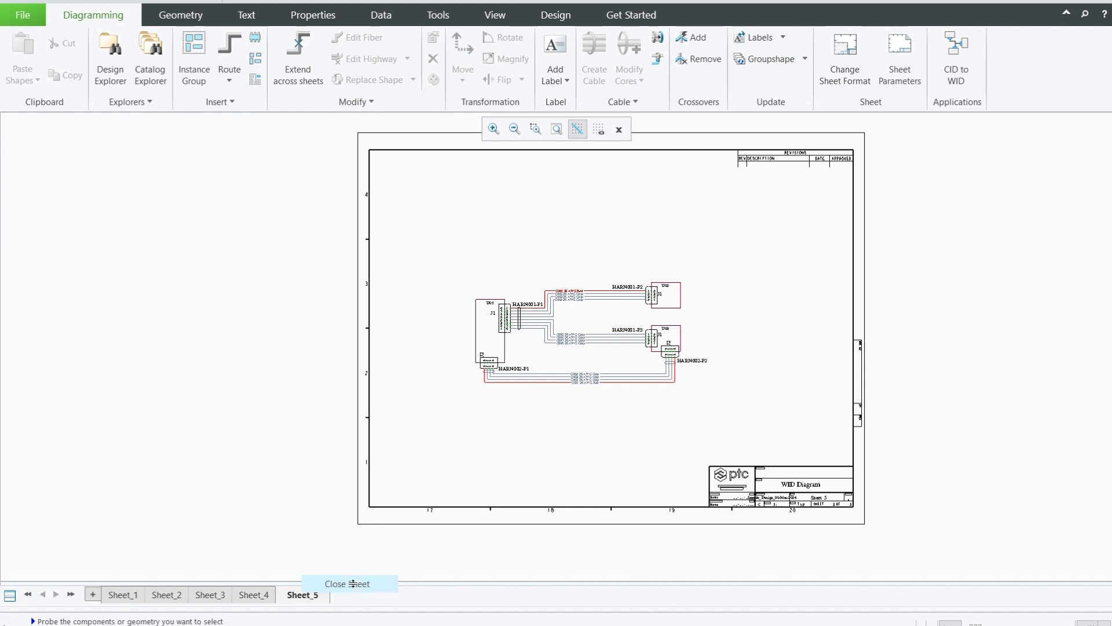
pyautogui.rightClick(268, 597)
pyautogui.click(297, 587)
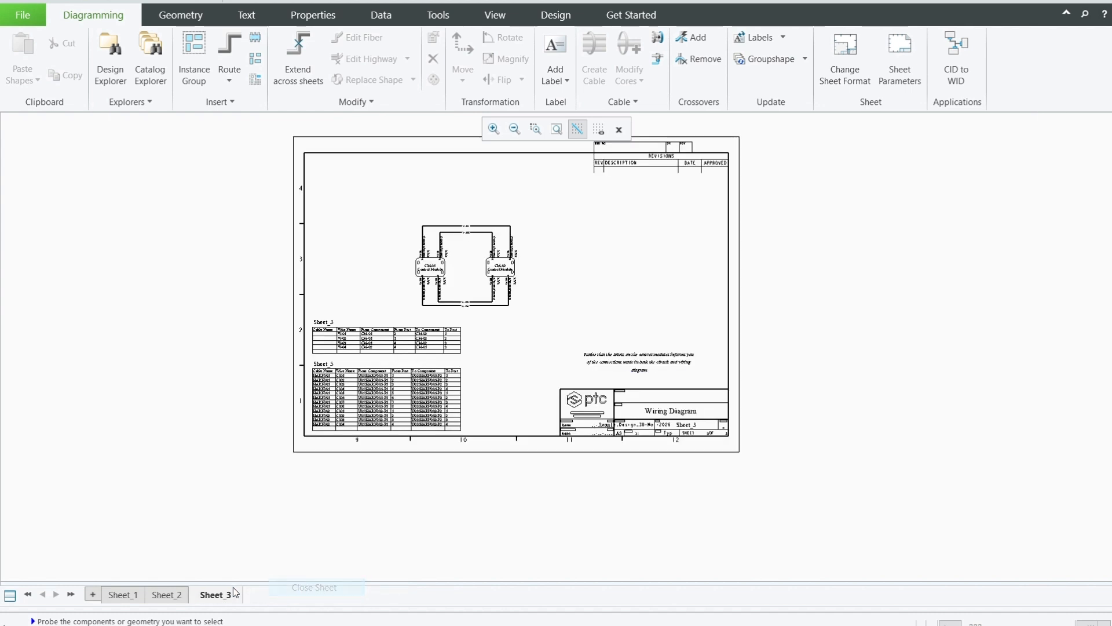
pyautogui.rightClick(225, 595)
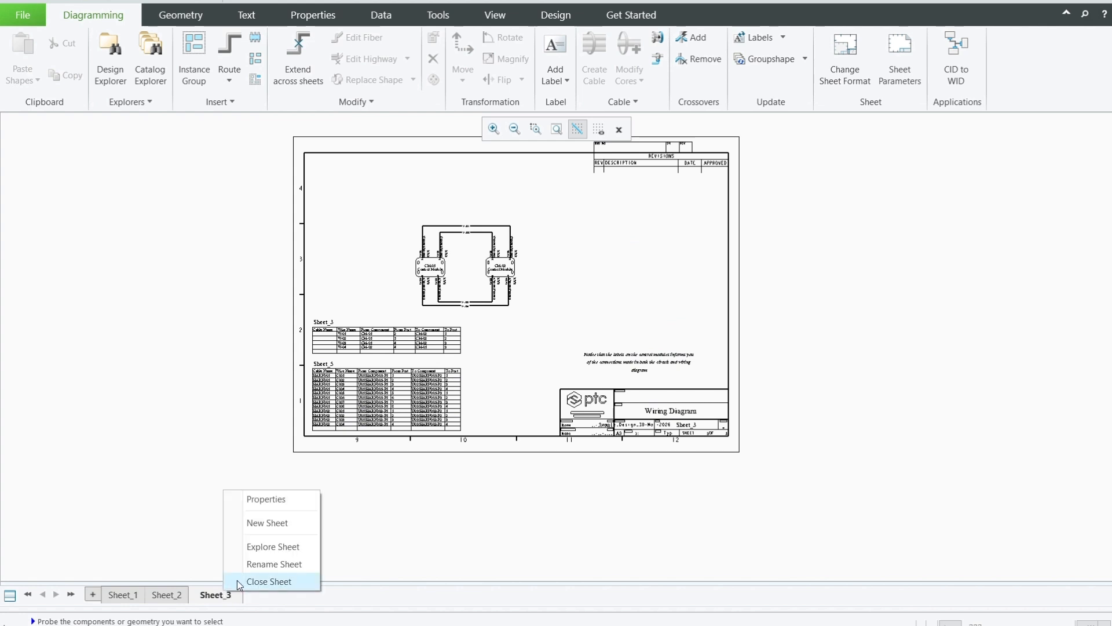
pyautogui.click(238, 580)
pyautogui.rightClick(187, 599)
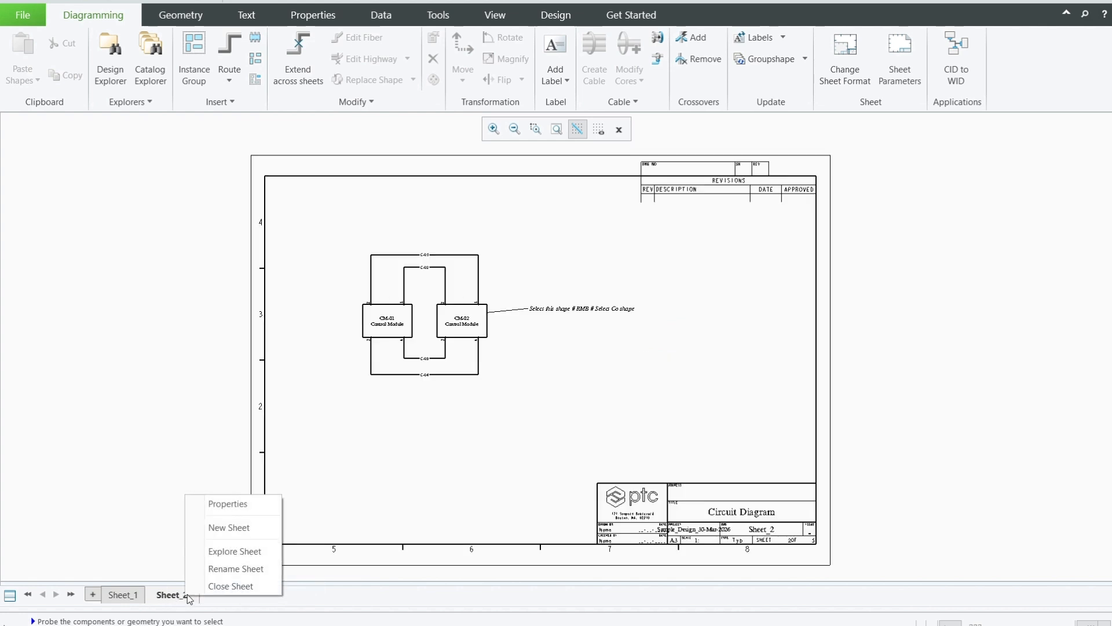
pyautogui.click(215, 589)
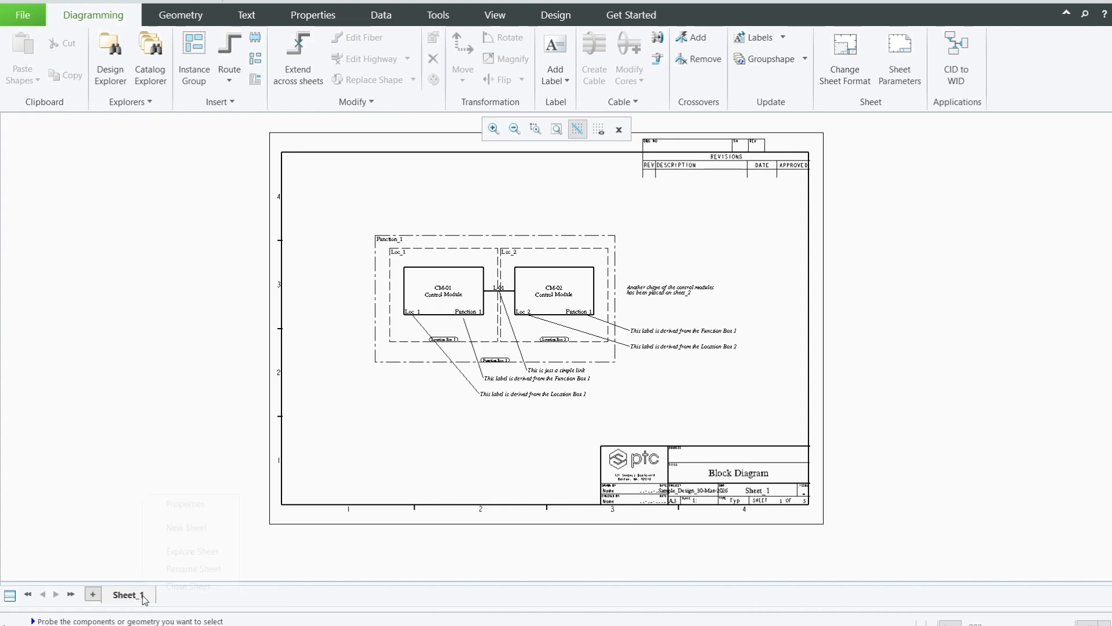
pyautogui.rightClick(139, 596)
pyautogui.click(185, 589)
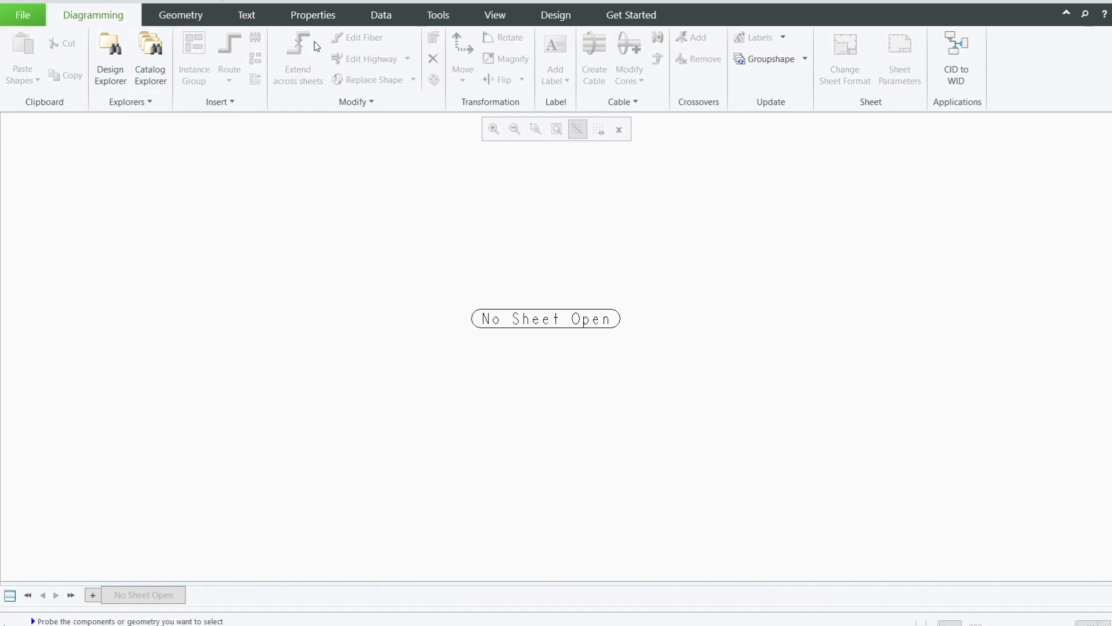
# Step: Create a new Sample Catalog design named Sample_Design_30-Mar-2026_1 from the demodb.rsd template, discarding changes to the previous design
pyautogui.click(655, 14)
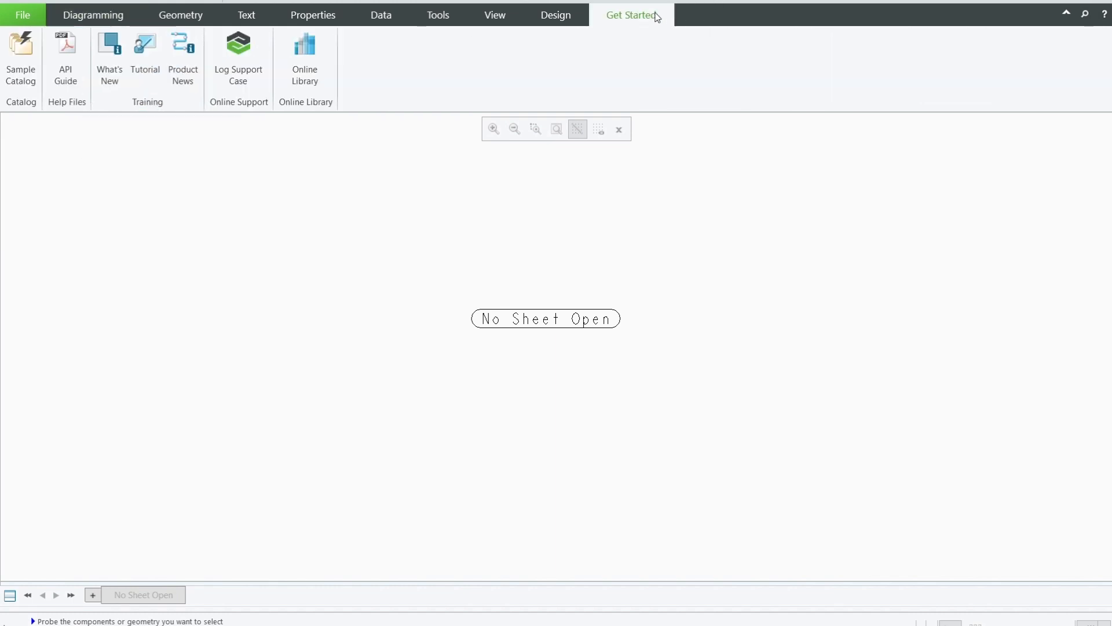
pyautogui.click(23, 58)
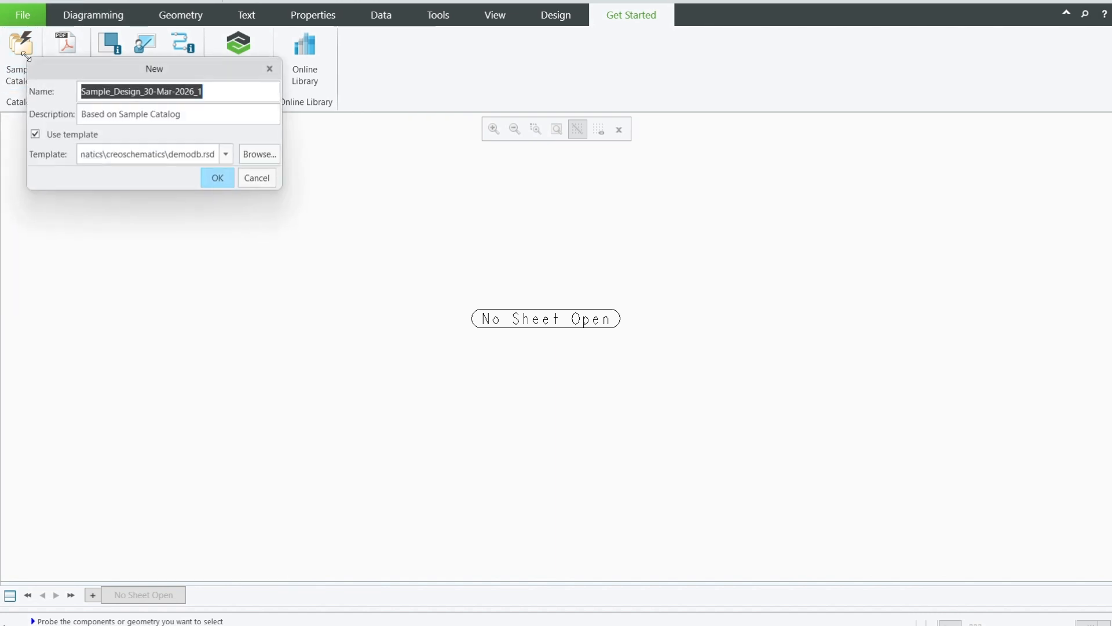
pyautogui.click(231, 180)
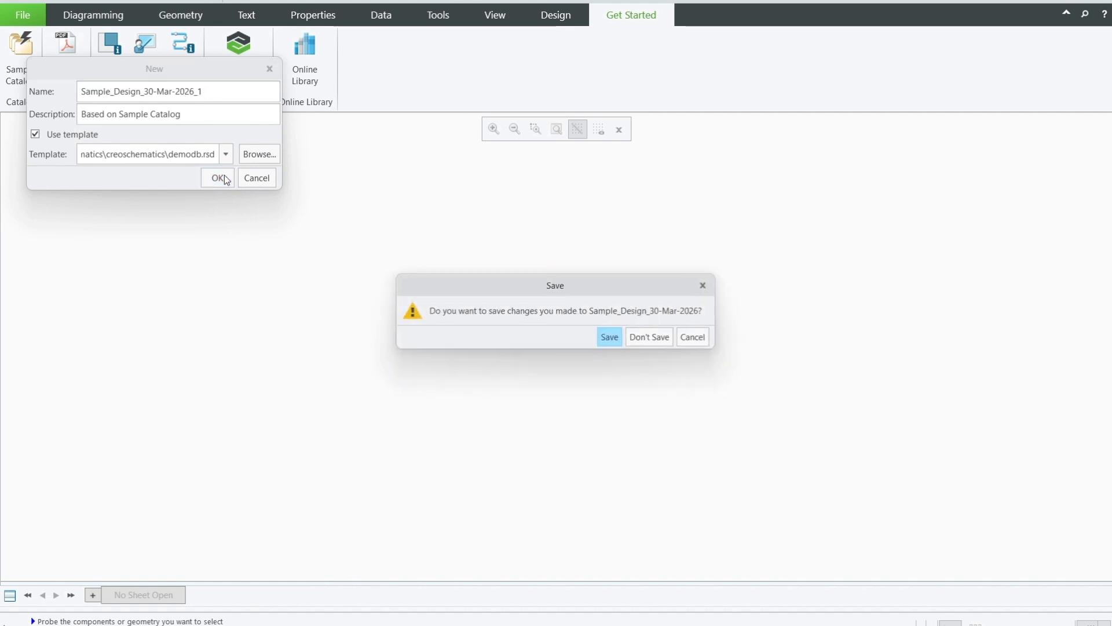
pyautogui.click(665, 342)
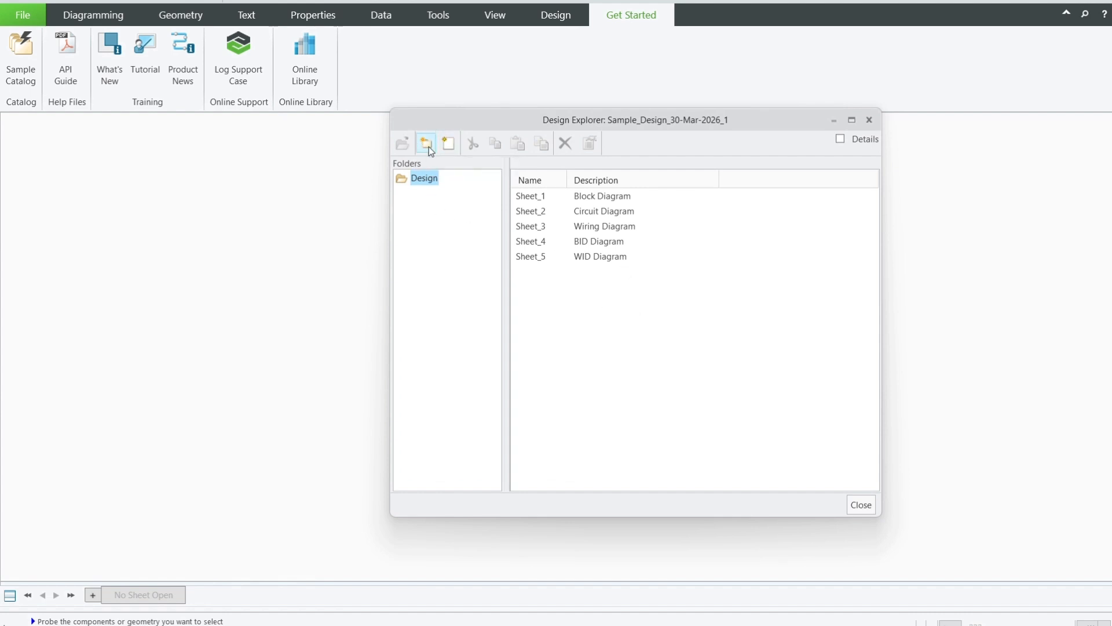
# Step: Create a folder under Design with MCC_Harness as both its name and its description
pyautogui.click(428, 147)
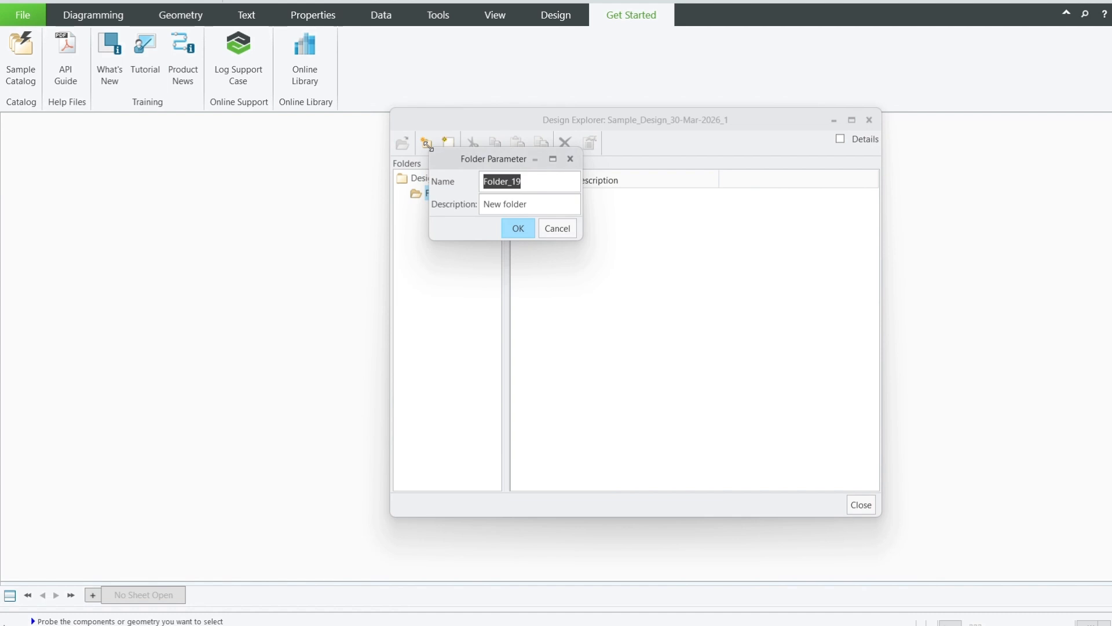
pyautogui.write('MCC')
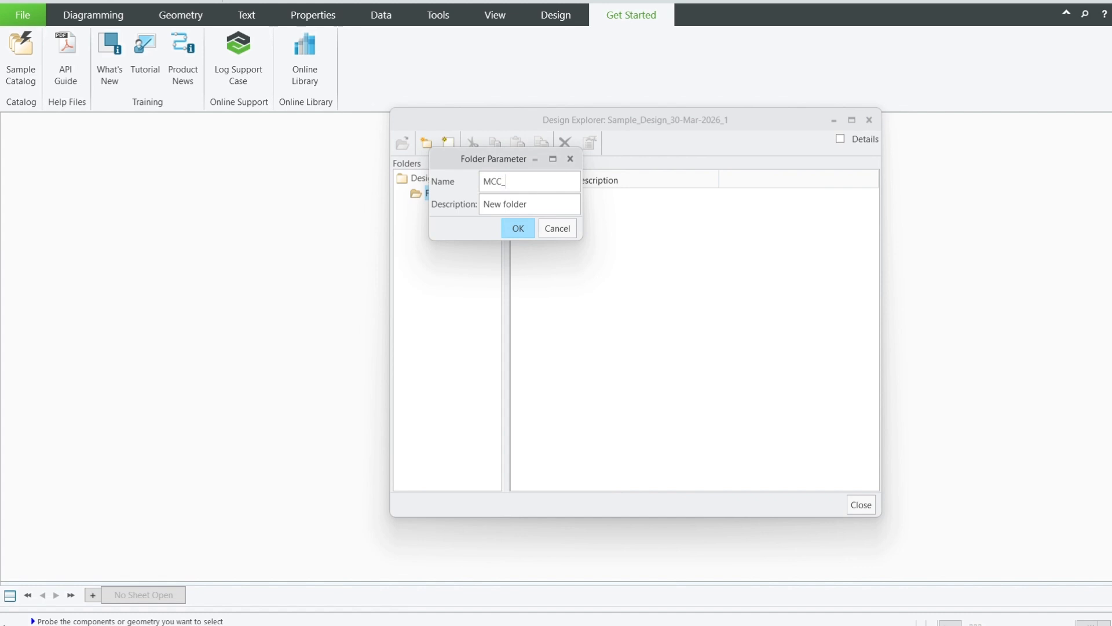
pyautogui.write('_Haa')
pyautogui.press('BackSpace')
pyautogui.write('rness')
pyautogui.moveTo(544, 181); pyautogui.dragTo(459, 184)
pyautogui.hotkey('ctrl', 'c')
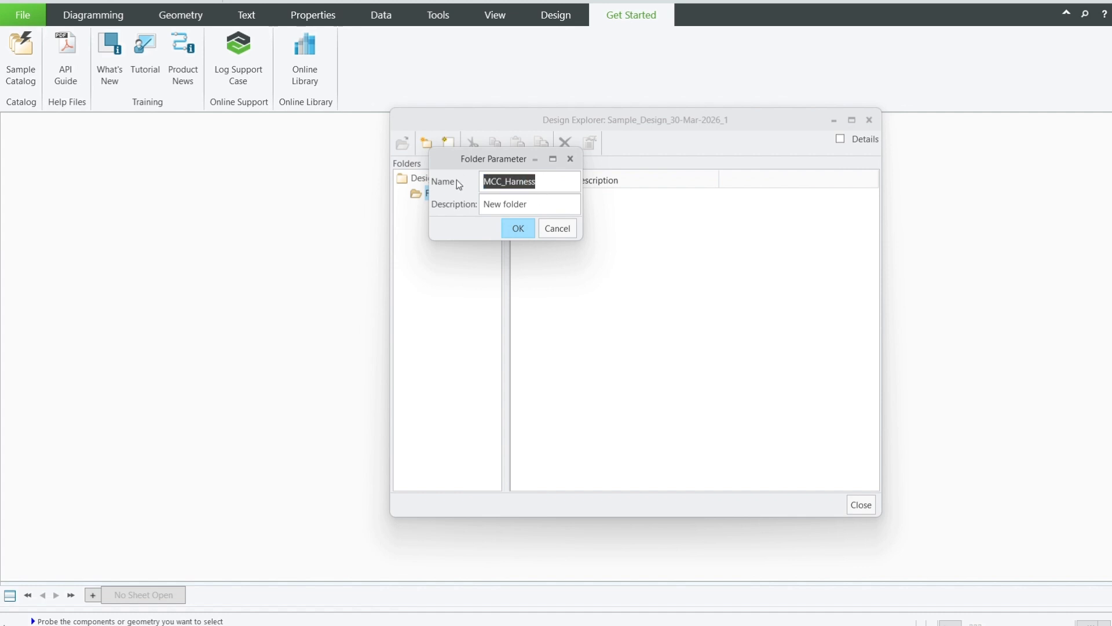
pyautogui.click(483, 204)
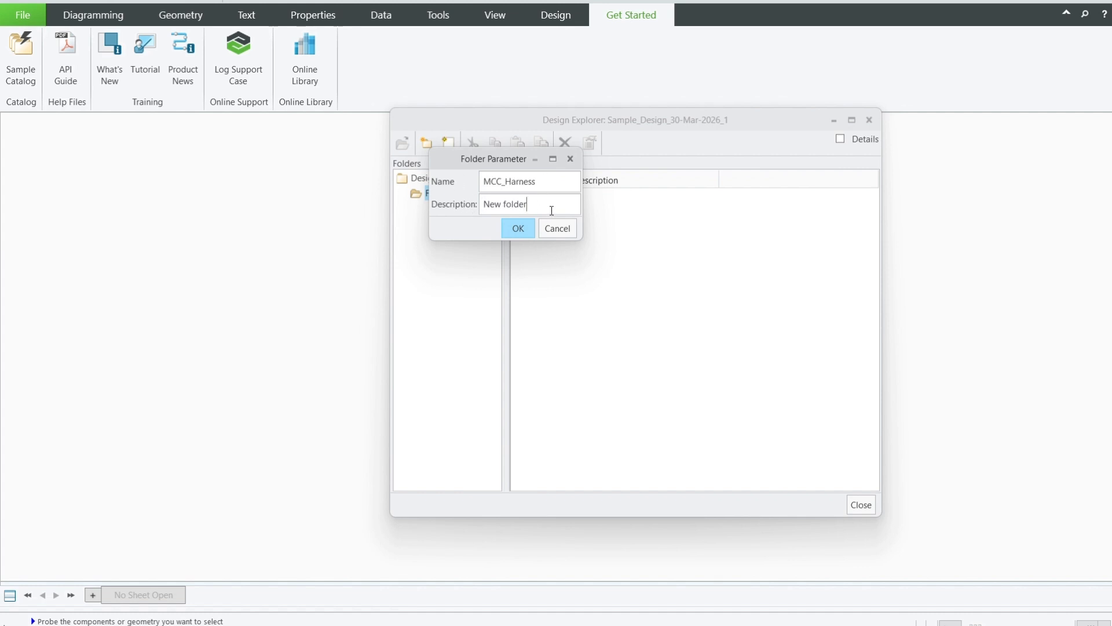
pyautogui.moveTo(552, 210); pyautogui.dragTo(456, 205)
pyautogui.hotkey('ctrl', 'v')
pyautogui.click(522, 222)
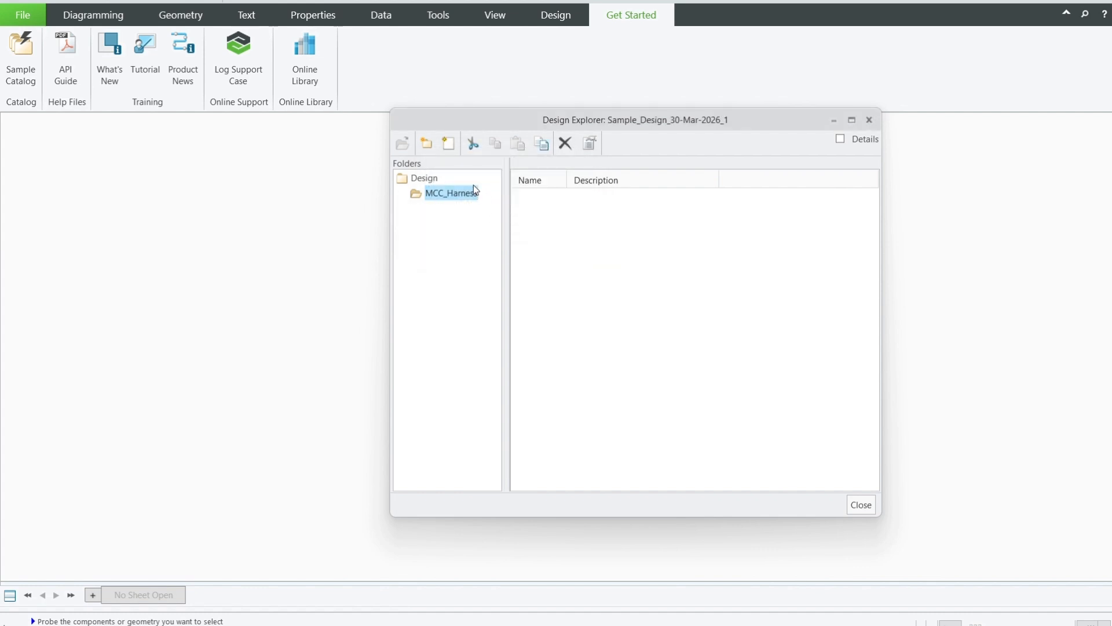
# Step: Add a new sheet based on the A3 template to the MCC_Harness folder
pyautogui.click(449, 144)
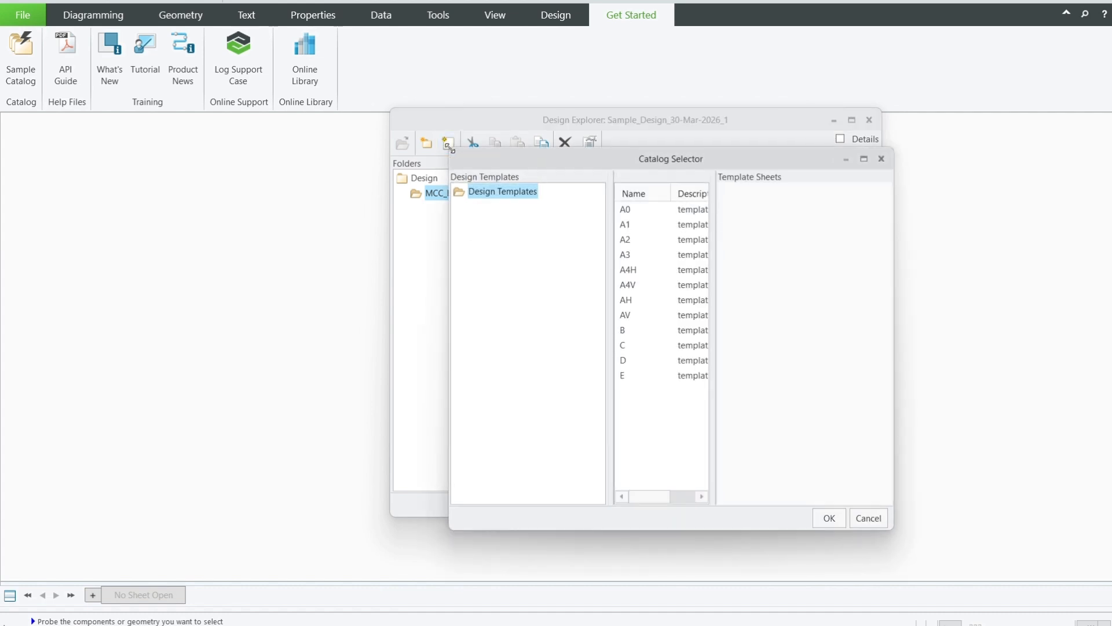
pyautogui.click(629, 256)
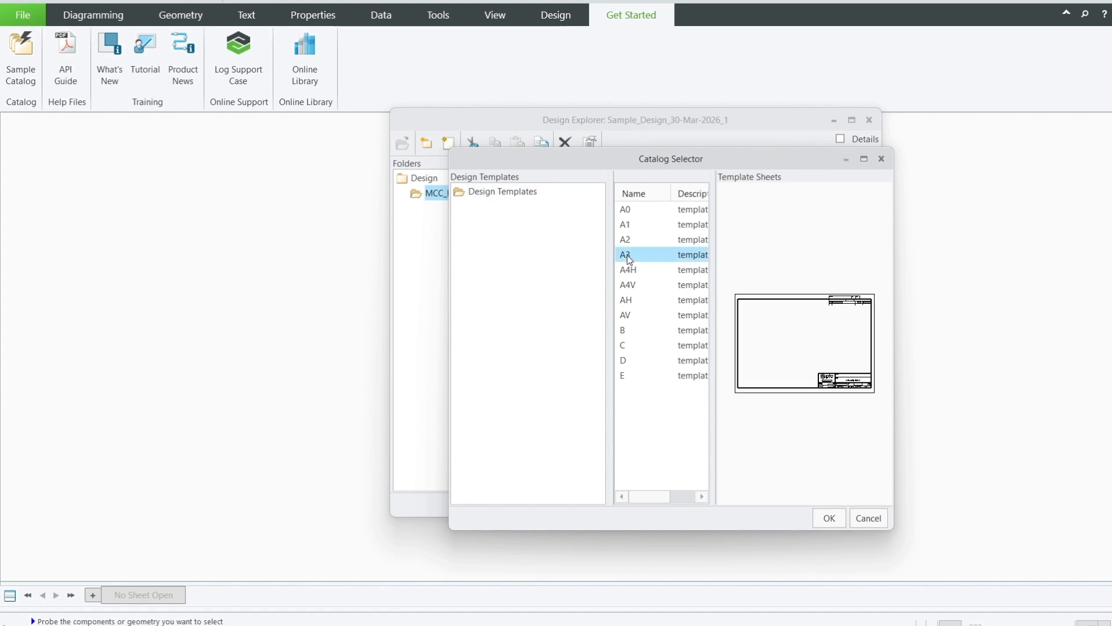
pyautogui.click(824, 520)
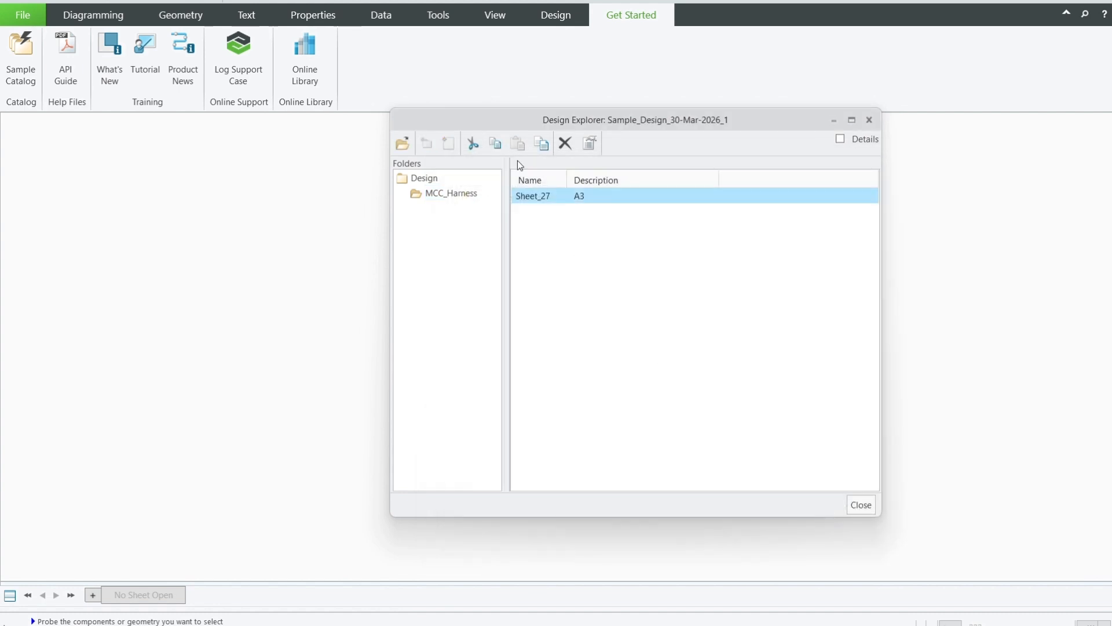
# Step: Rename the new A3 sheet as MCC_Harness in its sheet properties
pyautogui.rightClick(537, 197)
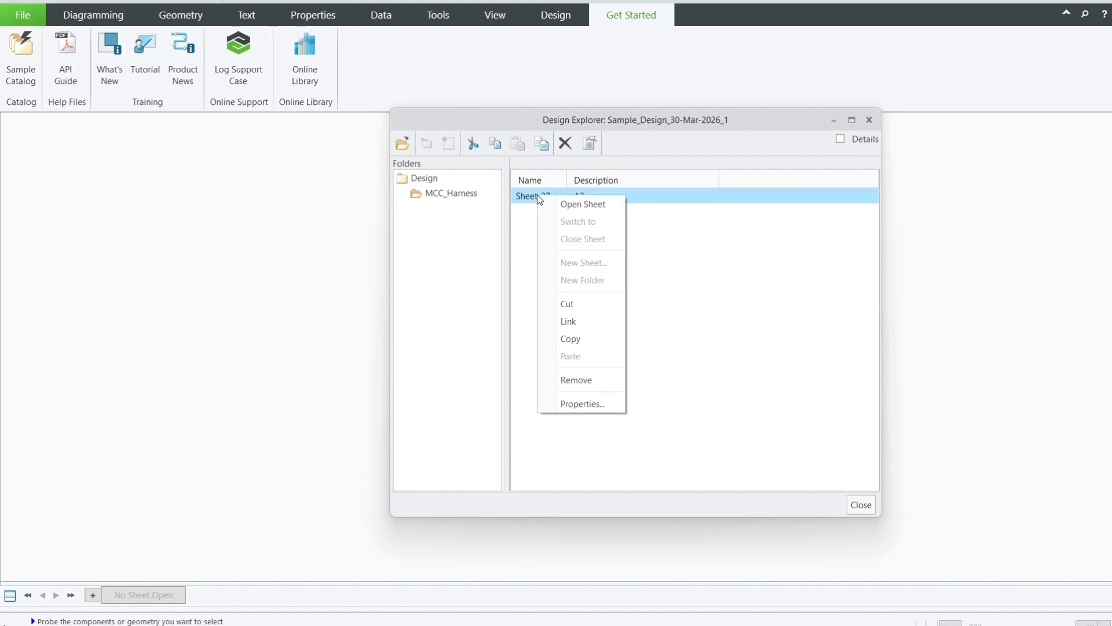
pyautogui.click(596, 404)
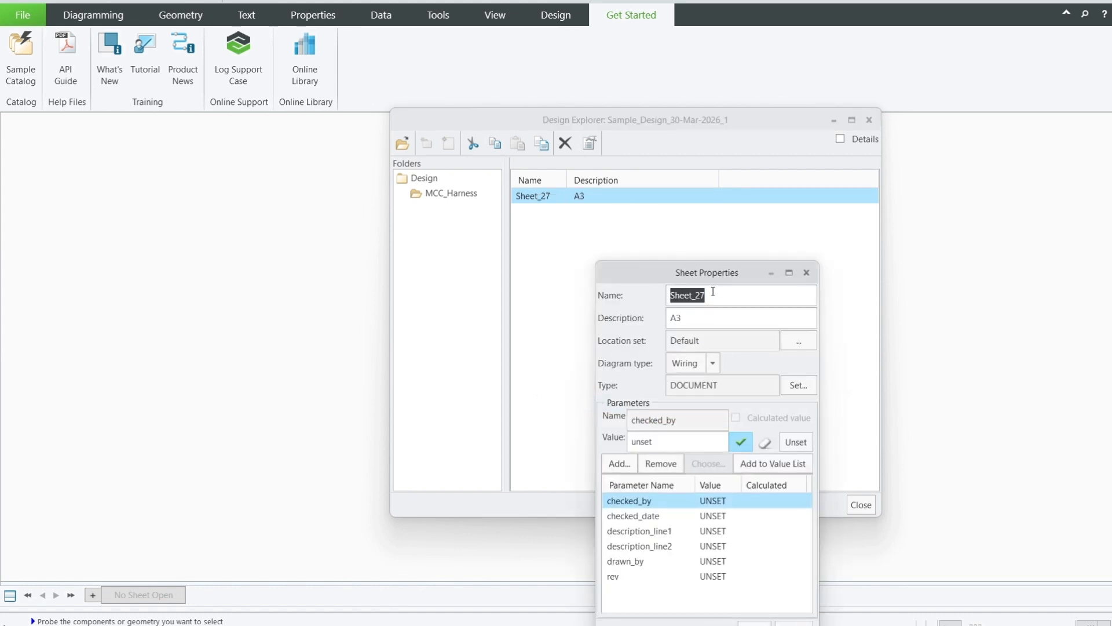
pyautogui.hotkey('ctrl', 'v')
pyautogui.click(753, 622)
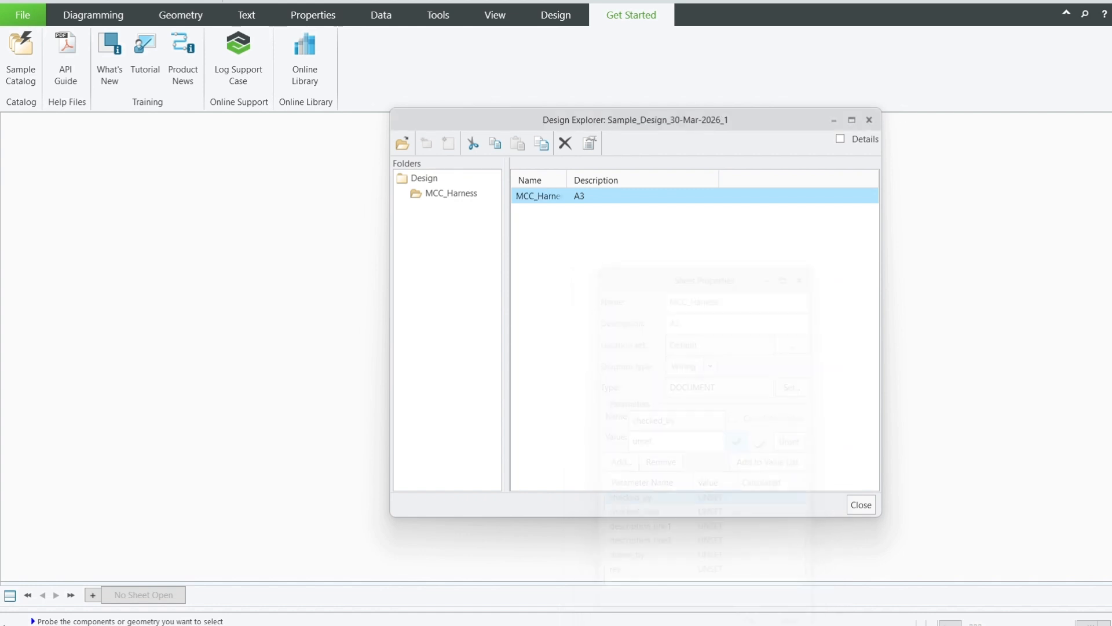
# Step: Open the MCC_Harness sheet, close the Design Explorer and save the design
pyautogui.doubleClick(539, 196)
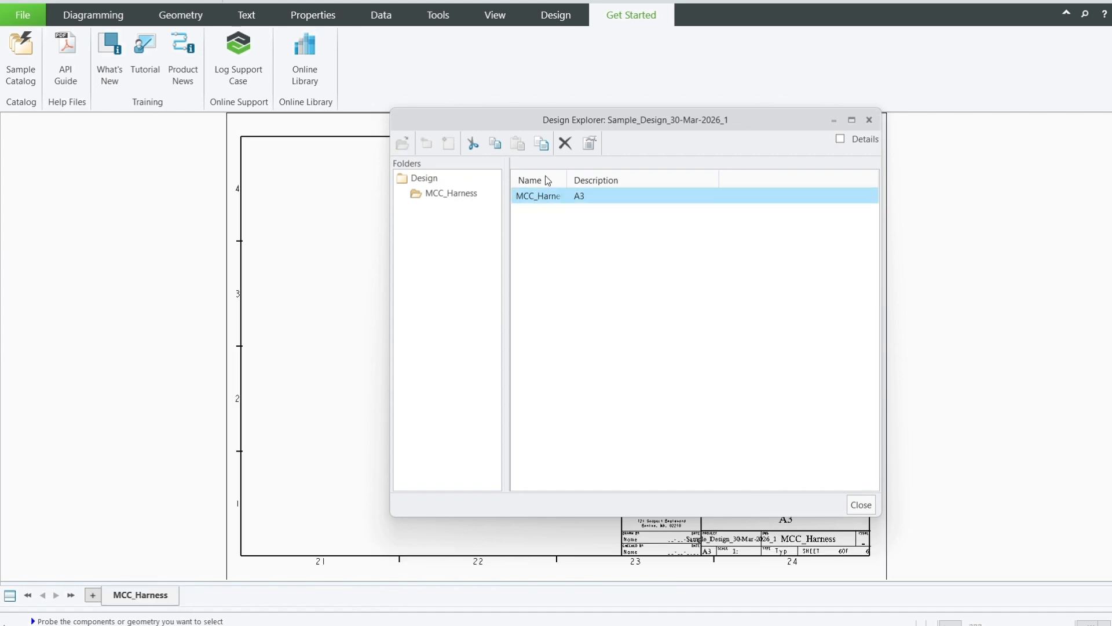
pyautogui.click(862, 506)
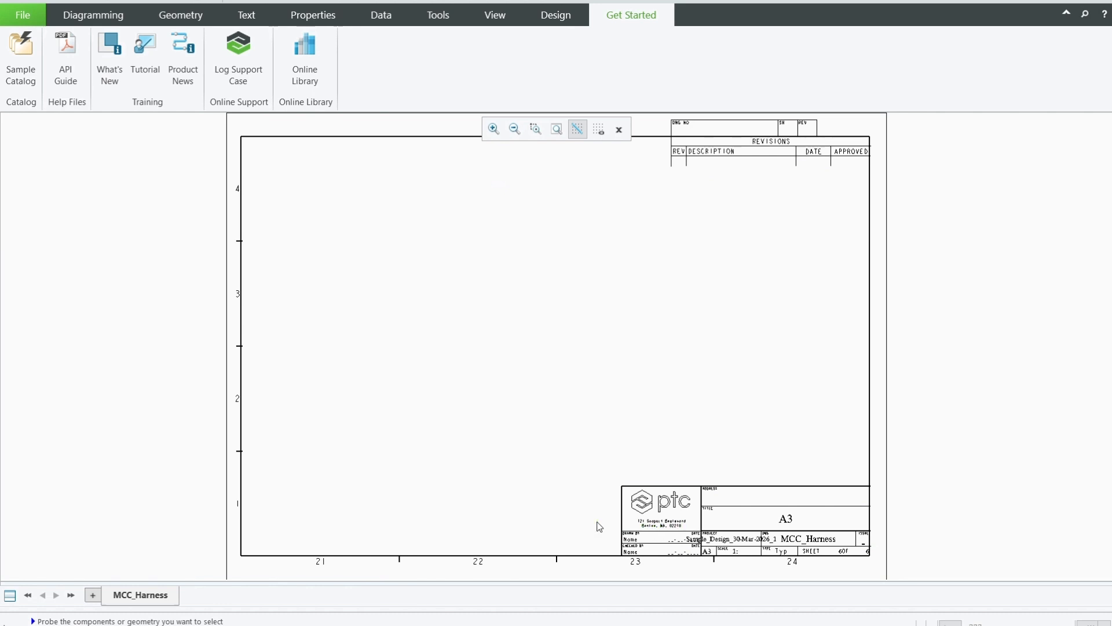
pyautogui.hotkey('ctrl', 's')
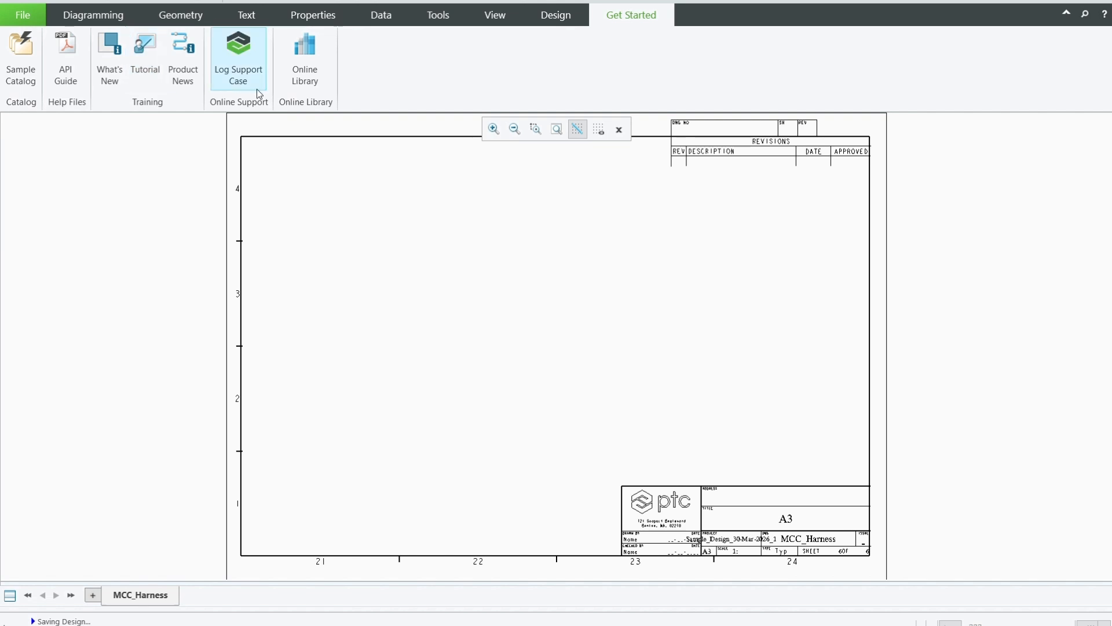
# Step: Open the Basic Tutorial in the browser help and review Creating a New Design, Instancing Shapes, Routing Fibers and Instancing Cables
pyautogui.moveTo(1111, 139); pyautogui.dragTo(528, 1)
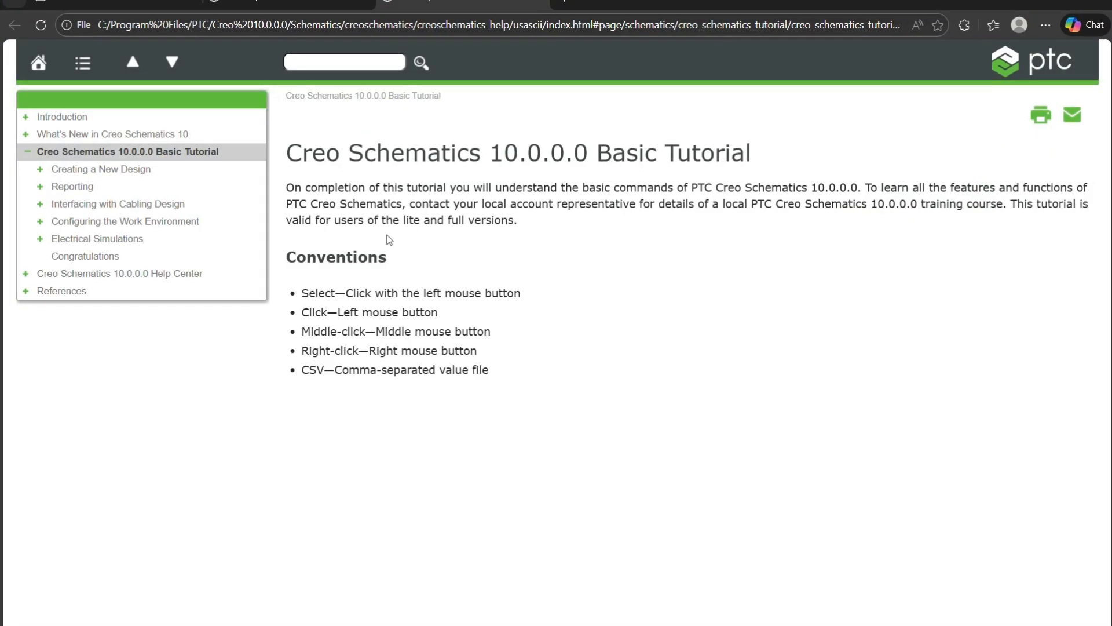
pyautogui.click(89, 169)
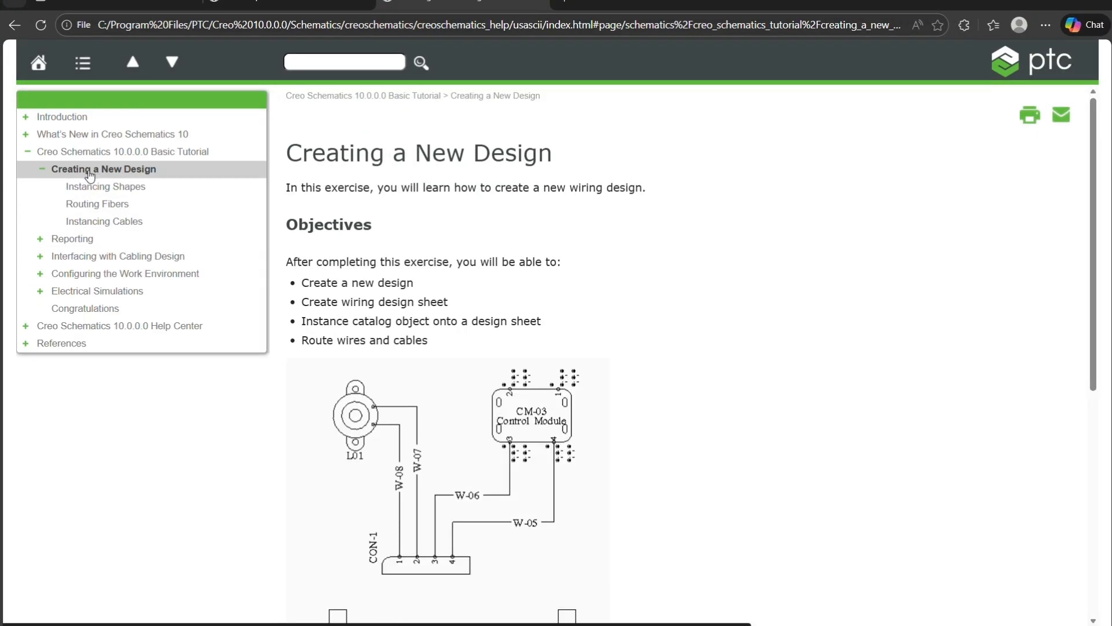
pyautogui.click(94, 187)
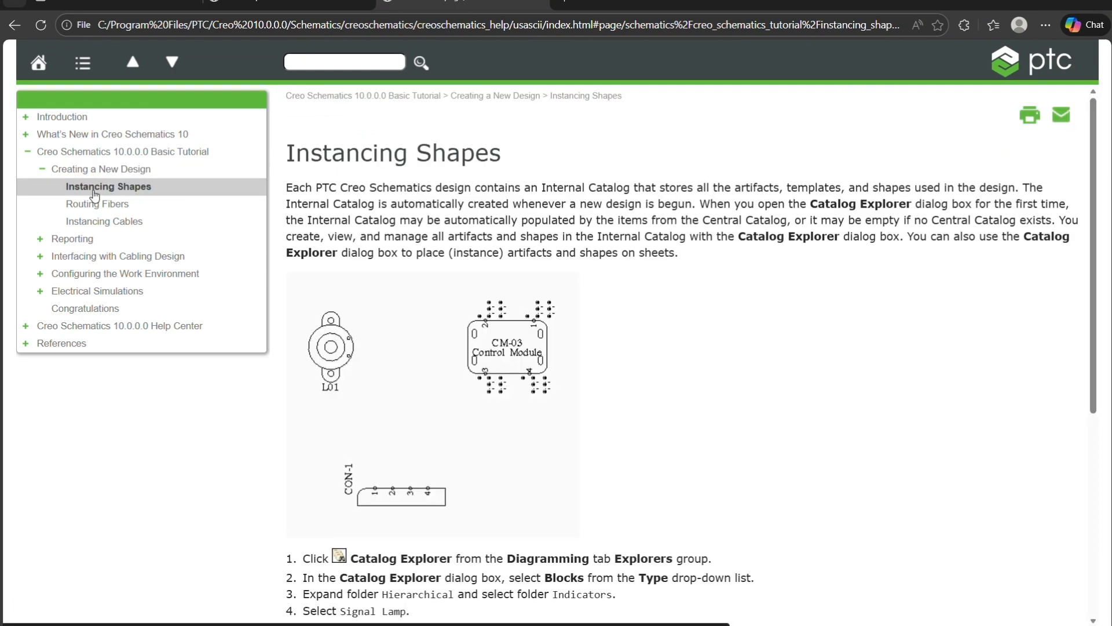
pyautogui.click(97, 206)
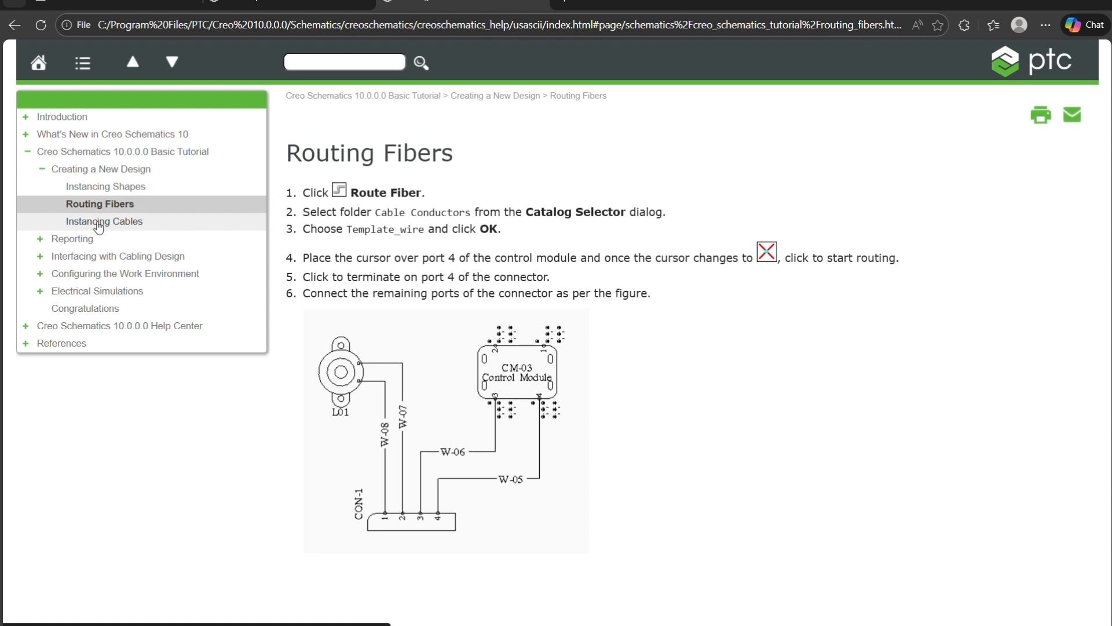
pyautogui.click(98, 225)
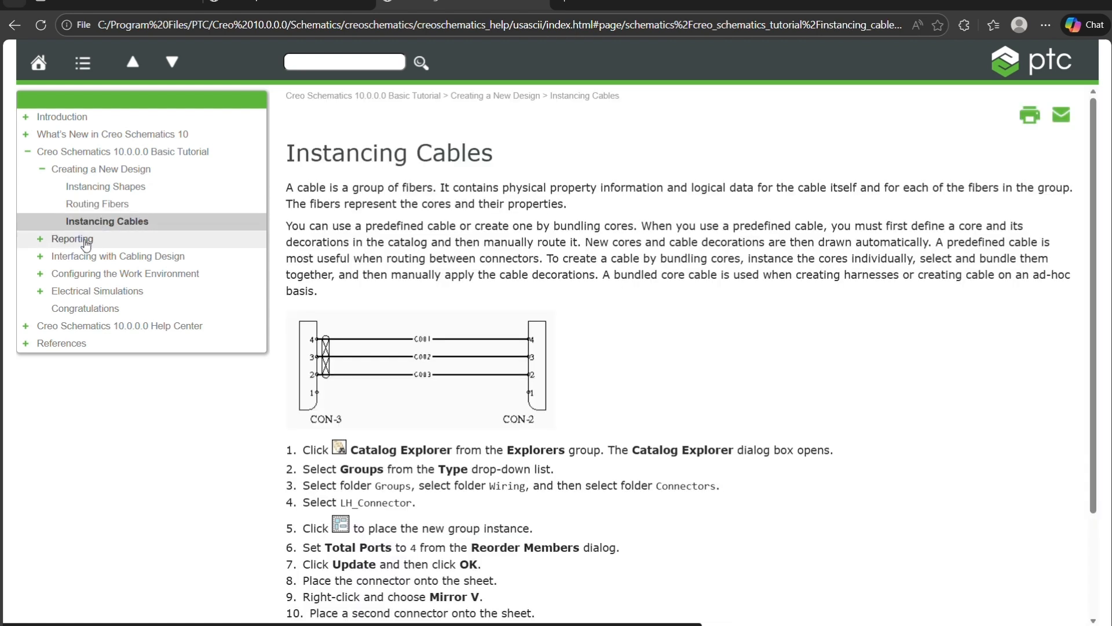
# Step: Look through the tutorial's Reporting, Interfacing with Cabling Design and Configuring the Work Environment topics, including Configuring Options and Configuring Catalog Templates
pyautogui.click(84, 245)
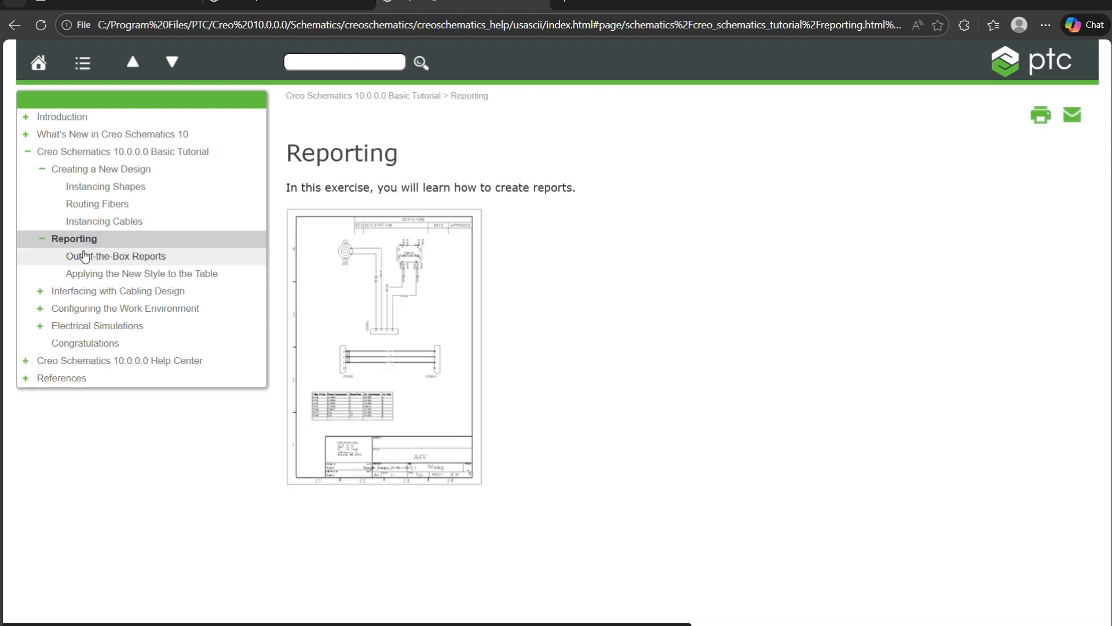
pyautogui.click(86, 258)
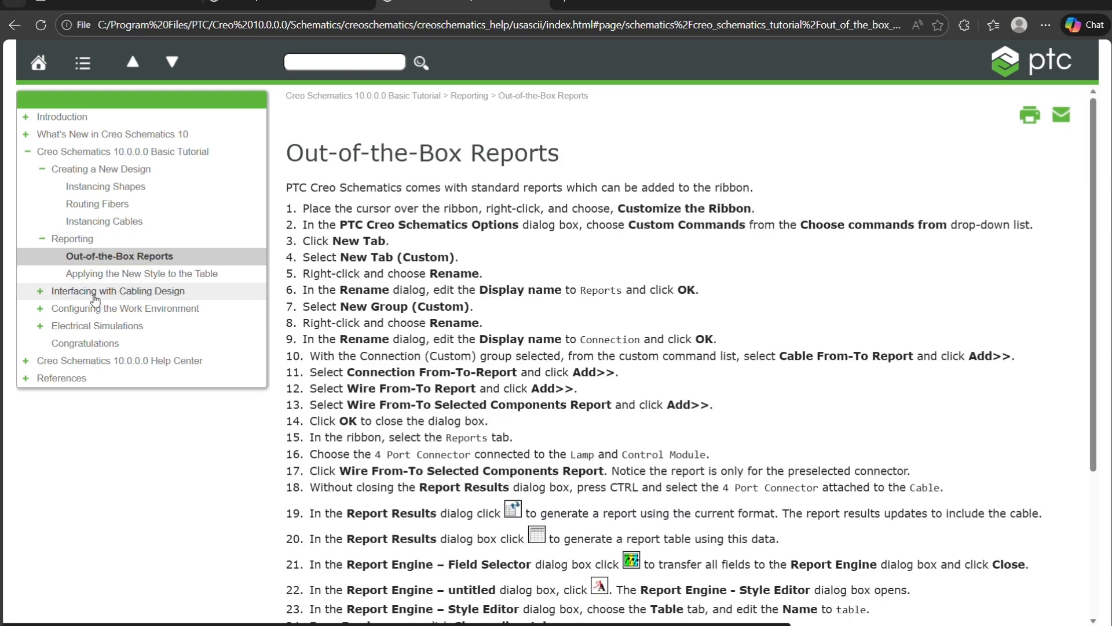
pyautogui.click(94, 294)
pyautogui.click(112, 346)
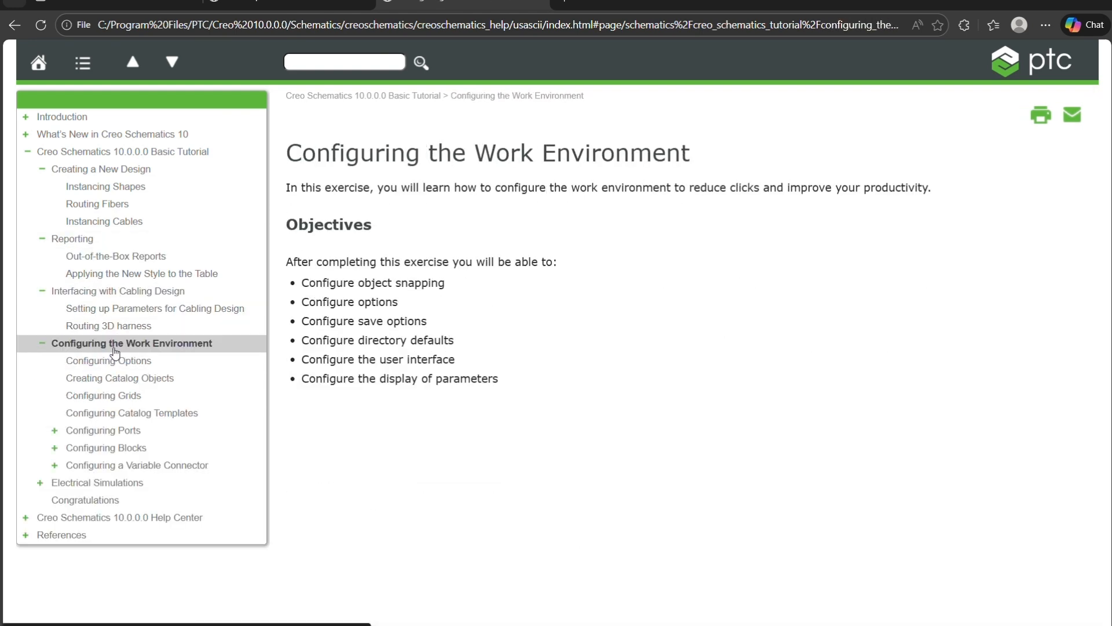
pyautogui.click(115, 362)
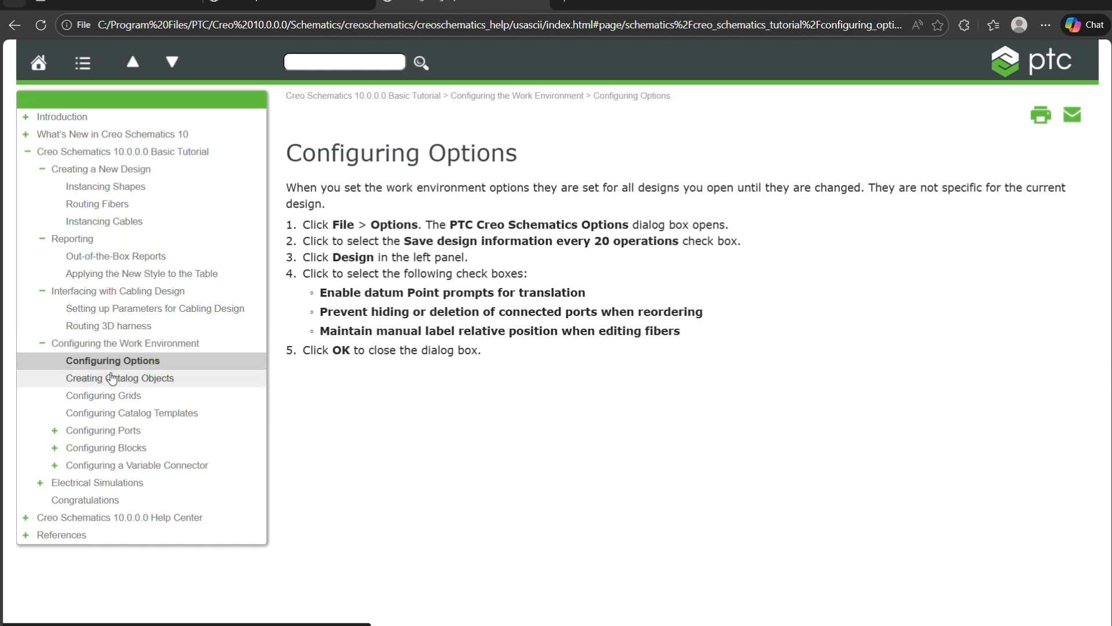
pyautogui.click(117, 379)
pyautogui.click(116, 394)
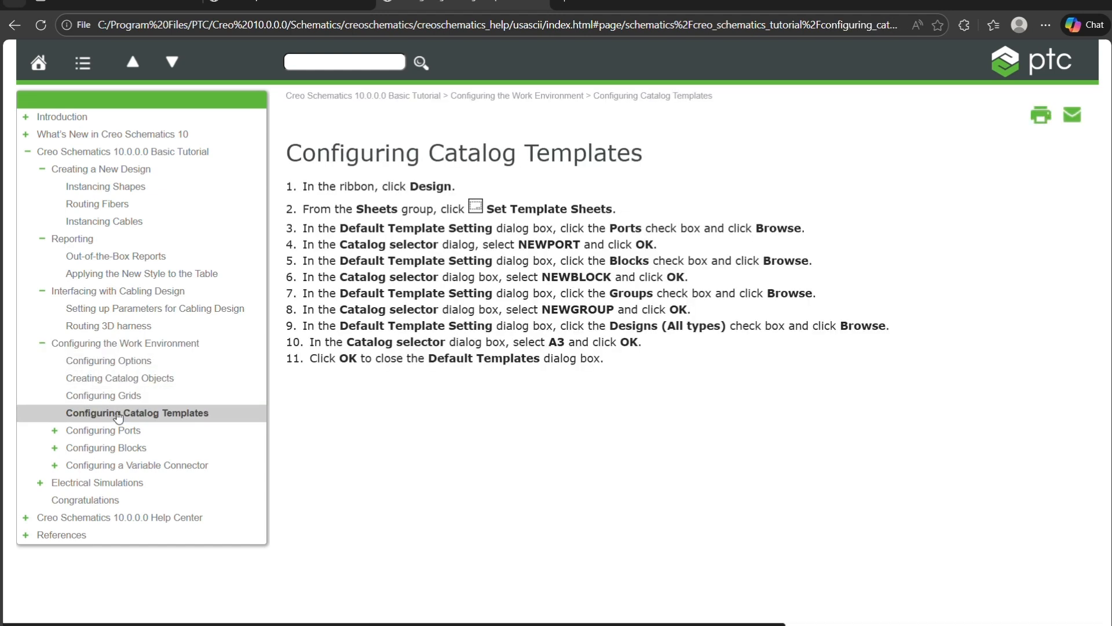
# Step: Review the tutorial's Configuring Ports, Creating Geometry, Placing Labels and Configuring Blocks topics, then return to Creo Schematics
pyautogui.click(115, 432)
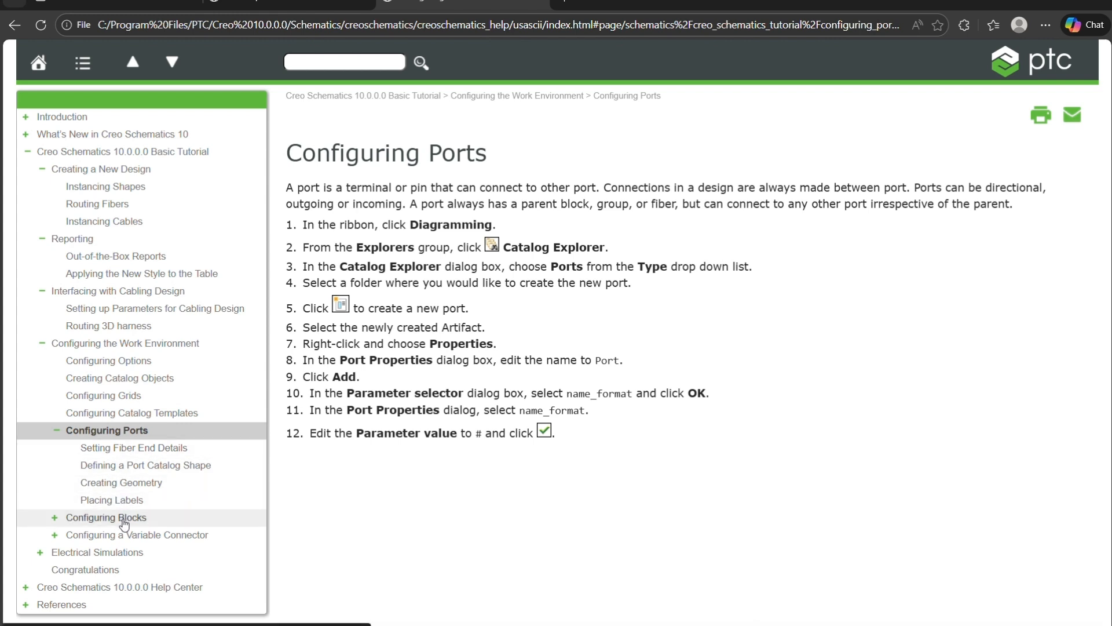
pyautogui.click(133, 486)
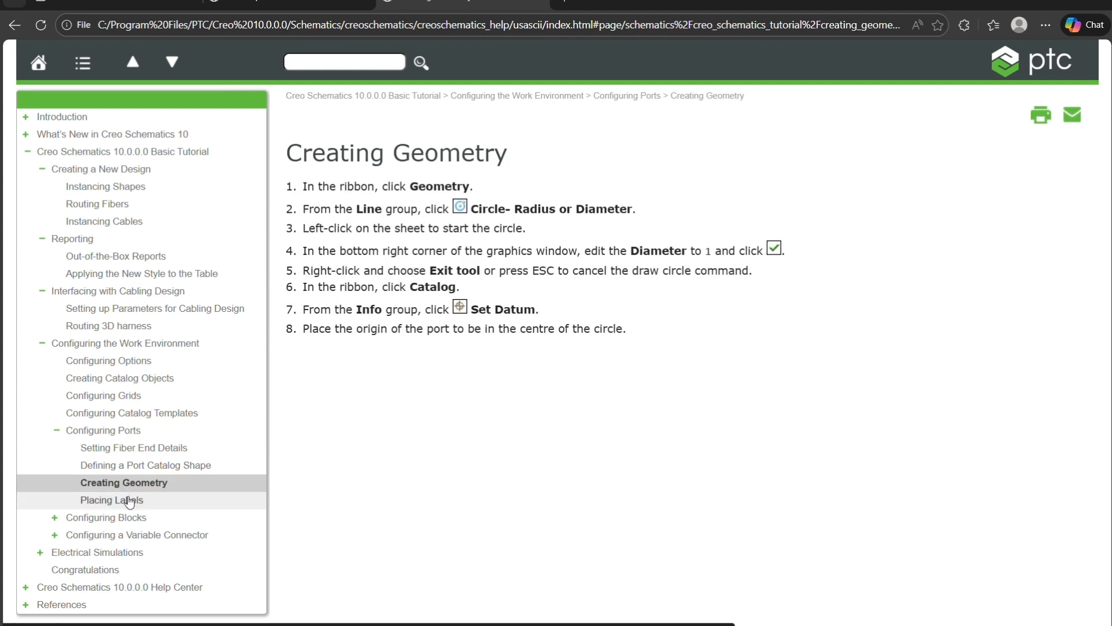
pyautogui.click(129, 501)
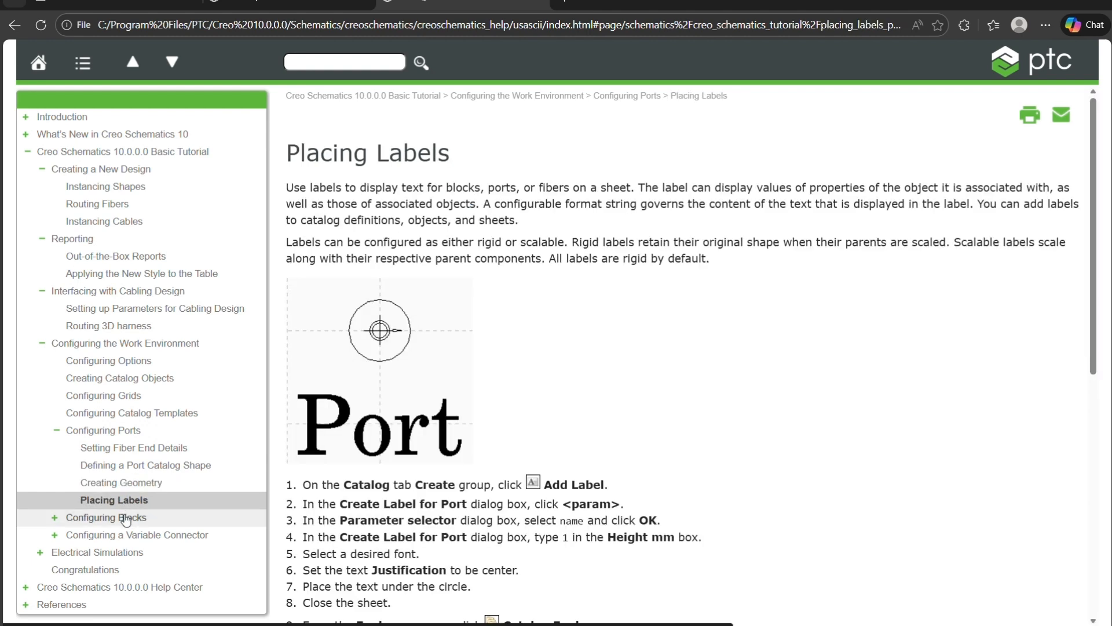
pyautogui.click(127, 518)
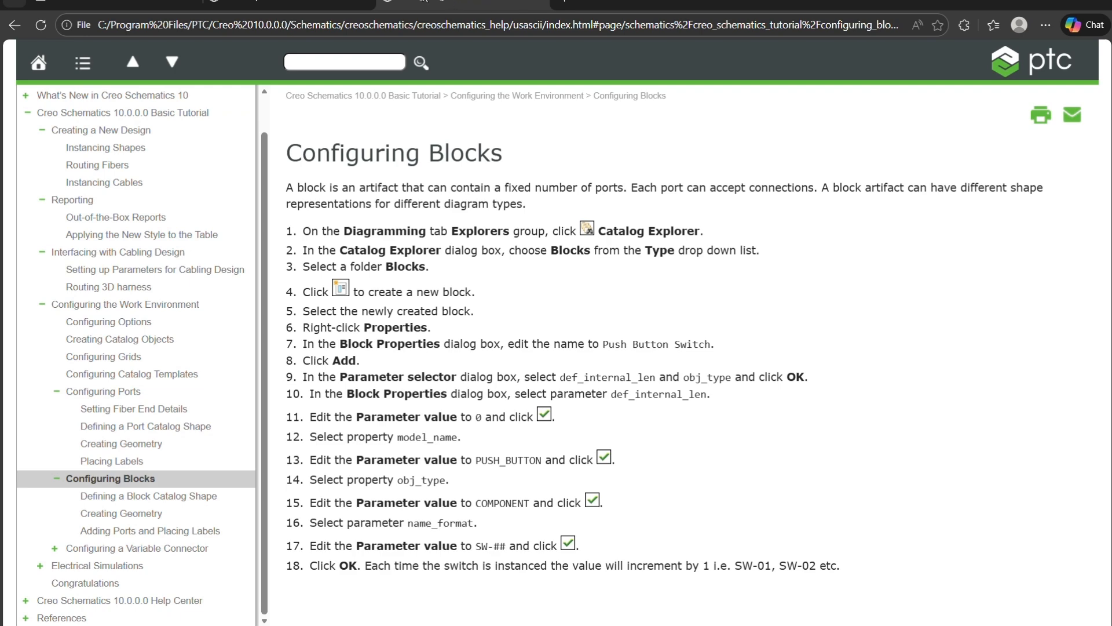
pyautogui.moveTo(426, 2); pyautogui.dragTo(269, 6)
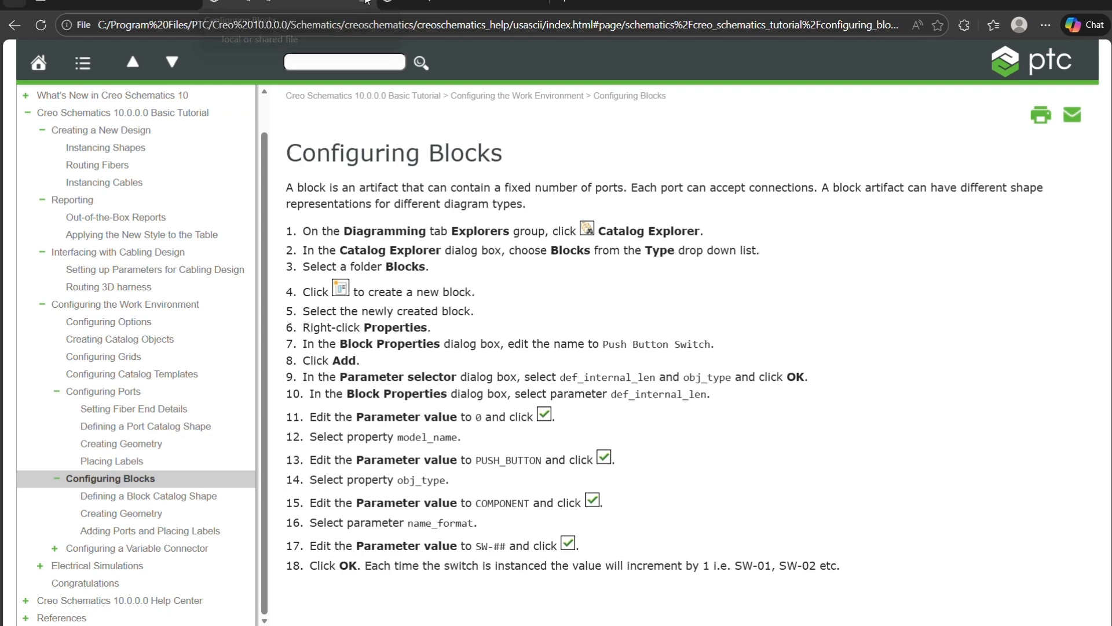
pyautogui.click(365, 2)
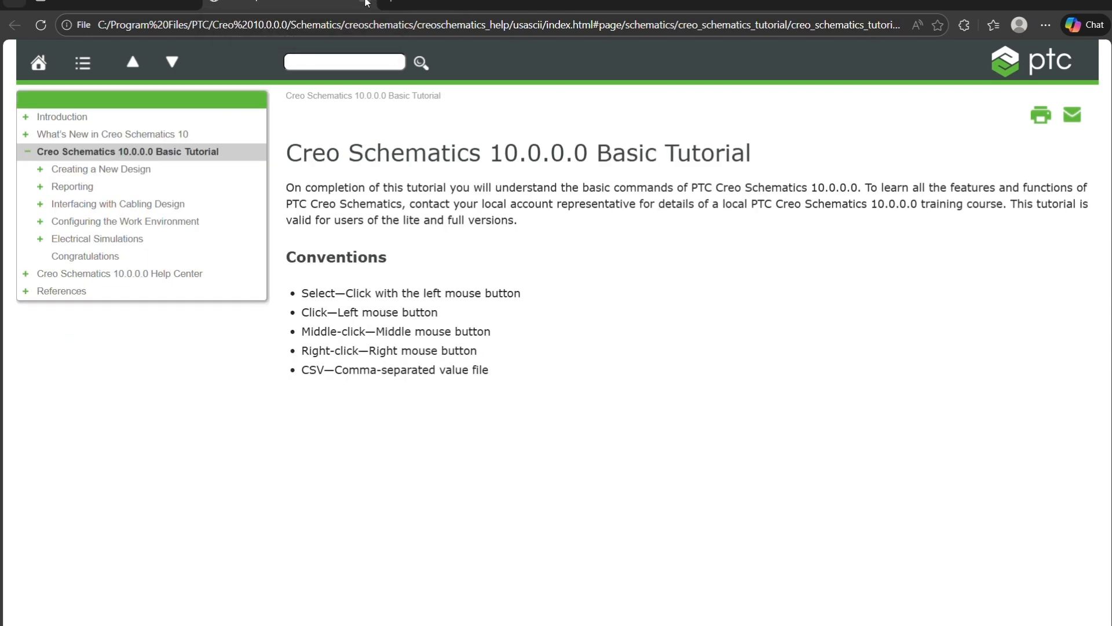
pyautogui.click(1035, 5)
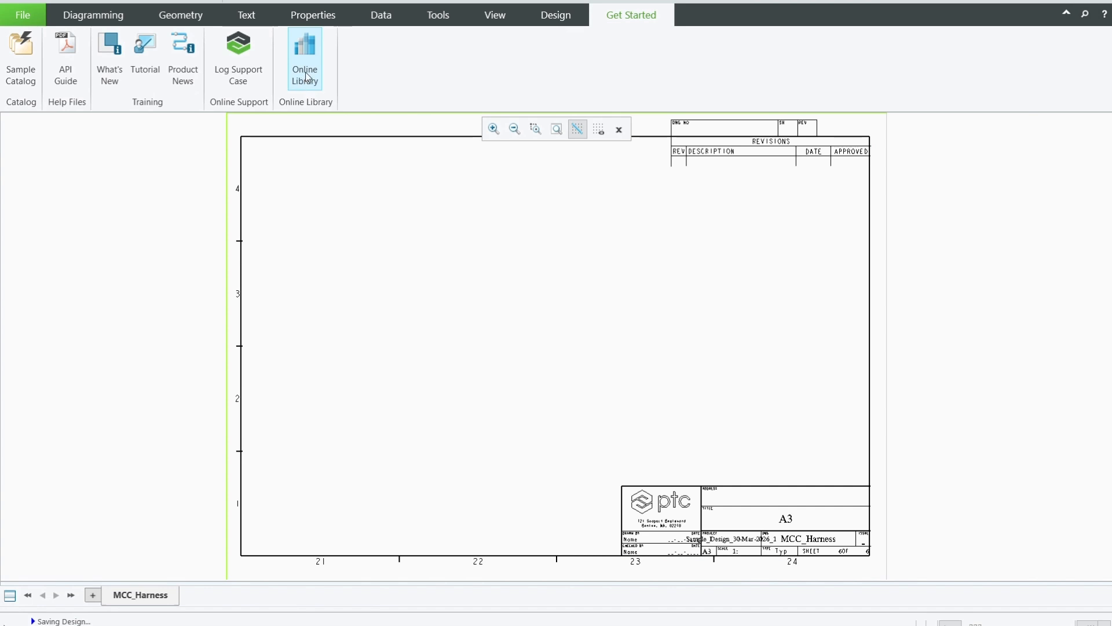
# Step: Open the Online Library website, look through the SMARTPart, Symbol and Custom Libraries sections and contact form, then return to Creo Schematics
pyautogui.click(310, 52)
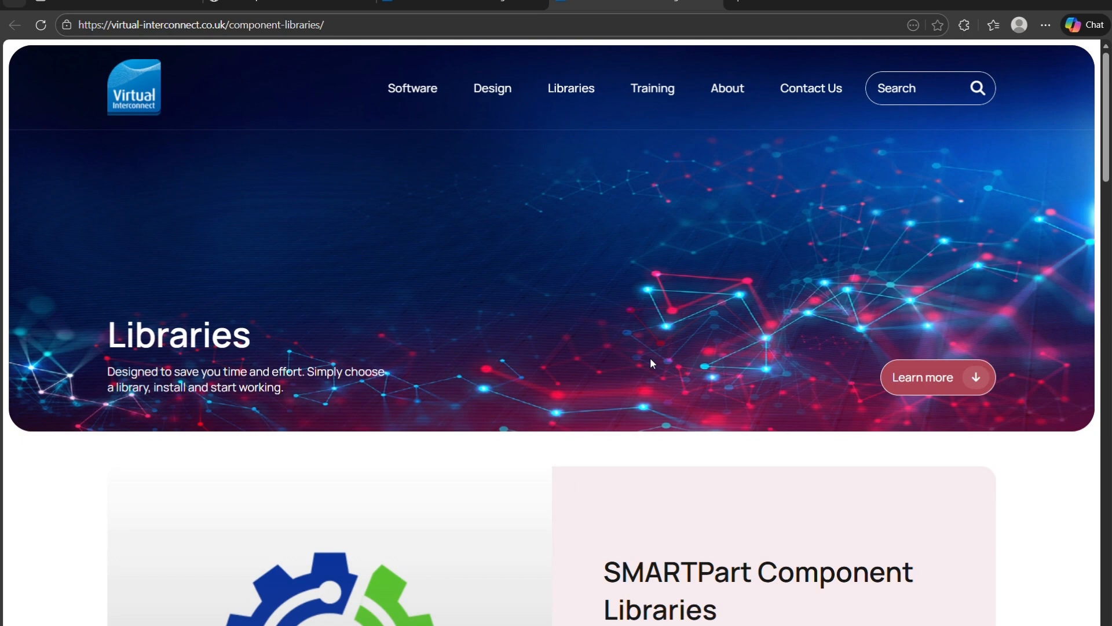
pyautogui.scroll(-3, 651, 362)
pyautogui.scroll(-3, 652, 363)
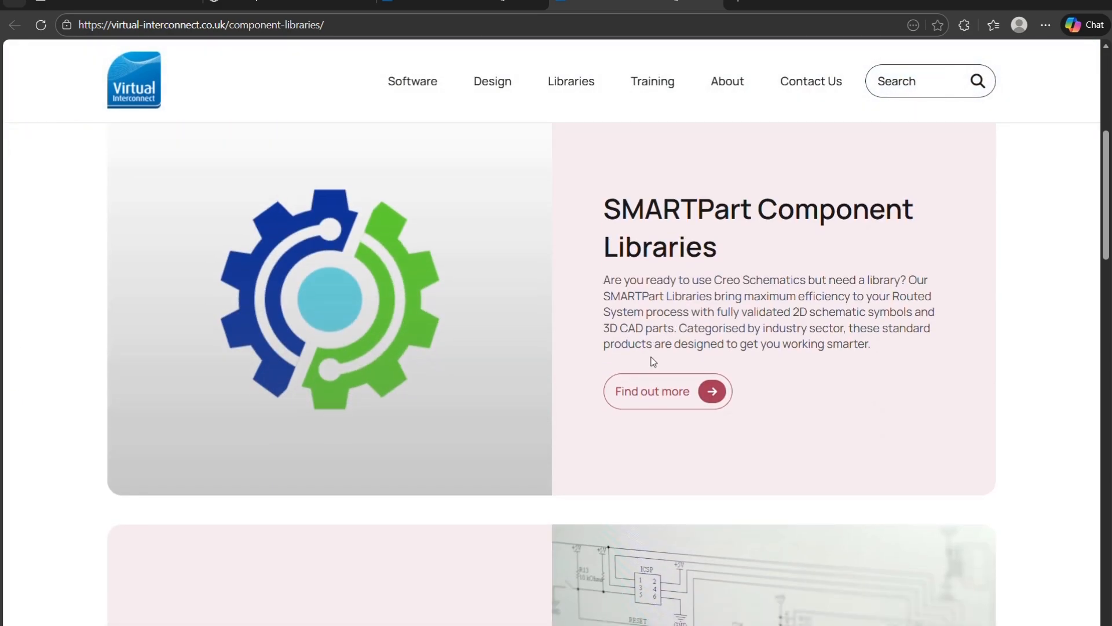
pyautogui.scroll(-5, 654, 362)
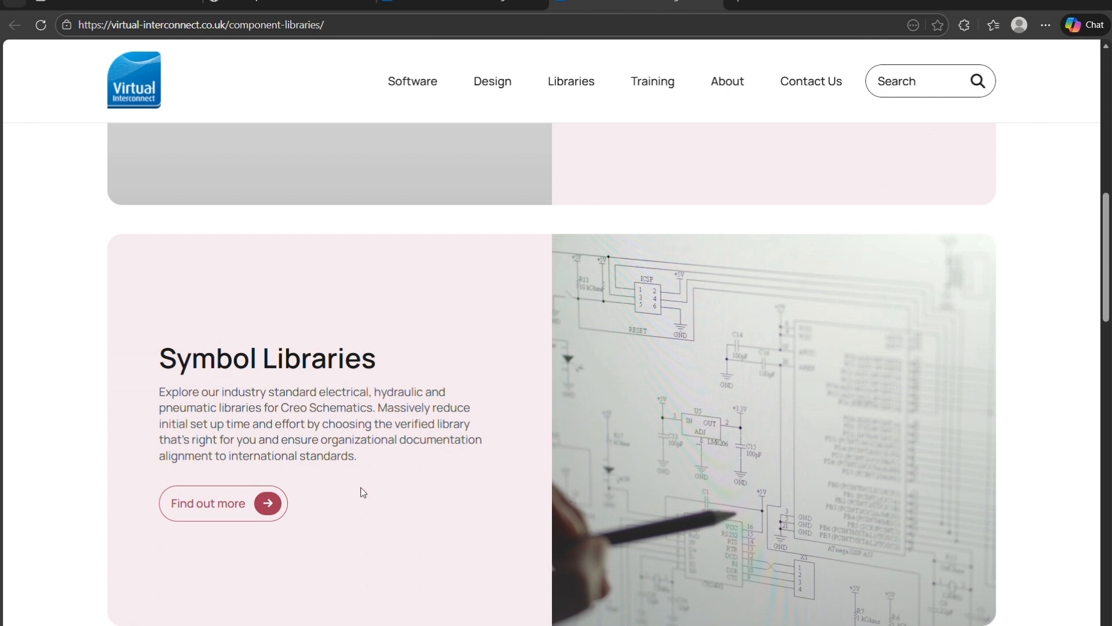
pyautogui.scroll(-5, 364, 492)
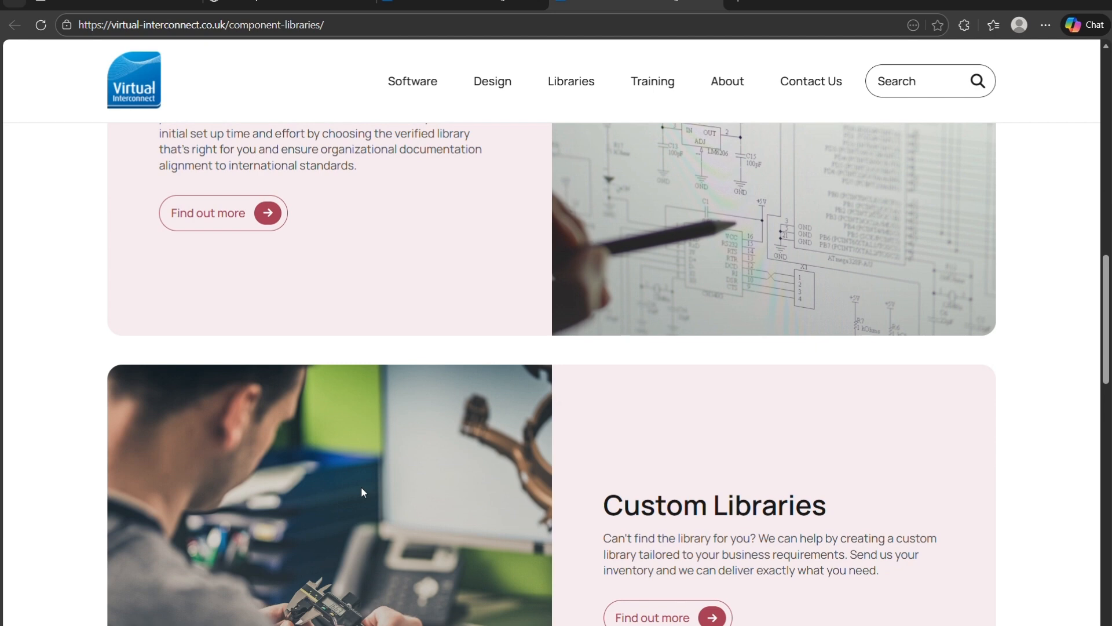
pyautogui.scroll(-6, 363, 492)
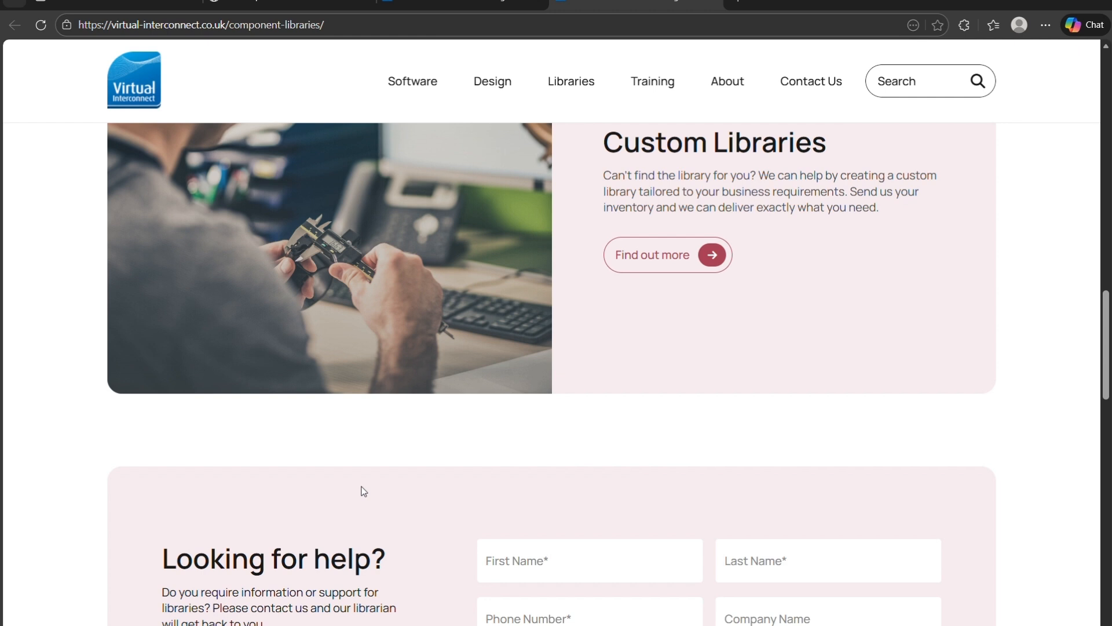
pyautogui.scroll(5, 364, 492)
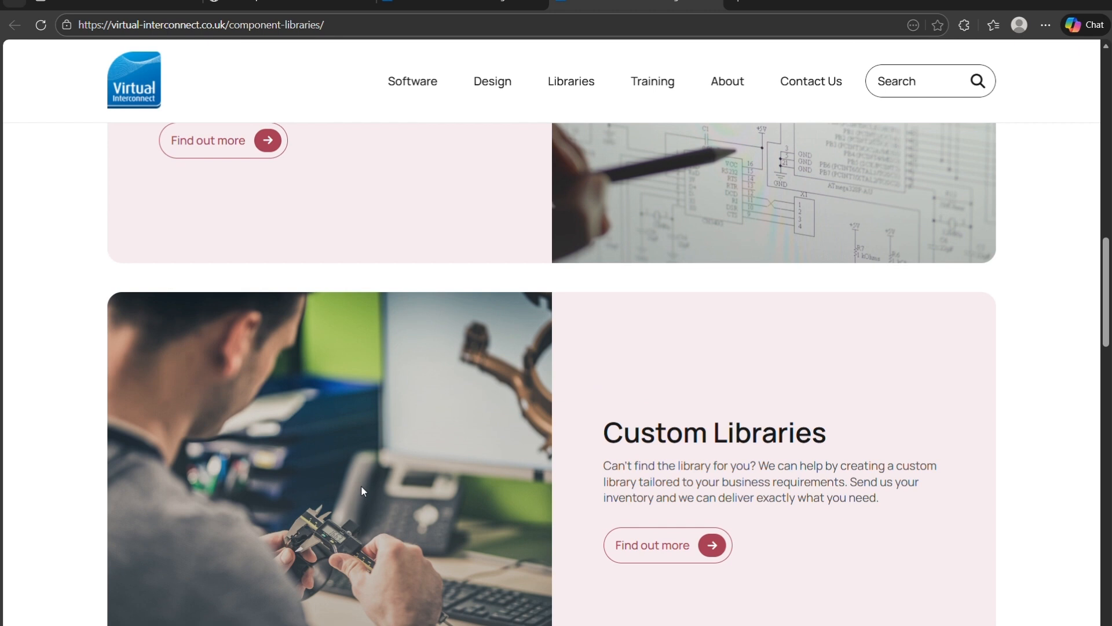
pyautogui.scroll(4, 364, 492)
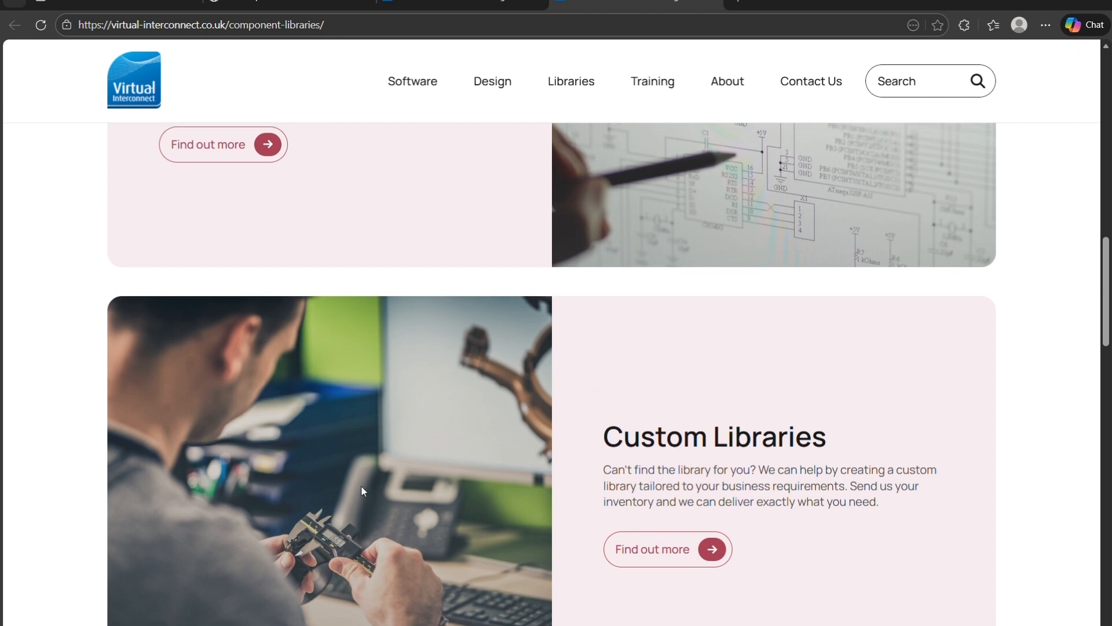
pyautogui.scroll(-7, 362, 490)
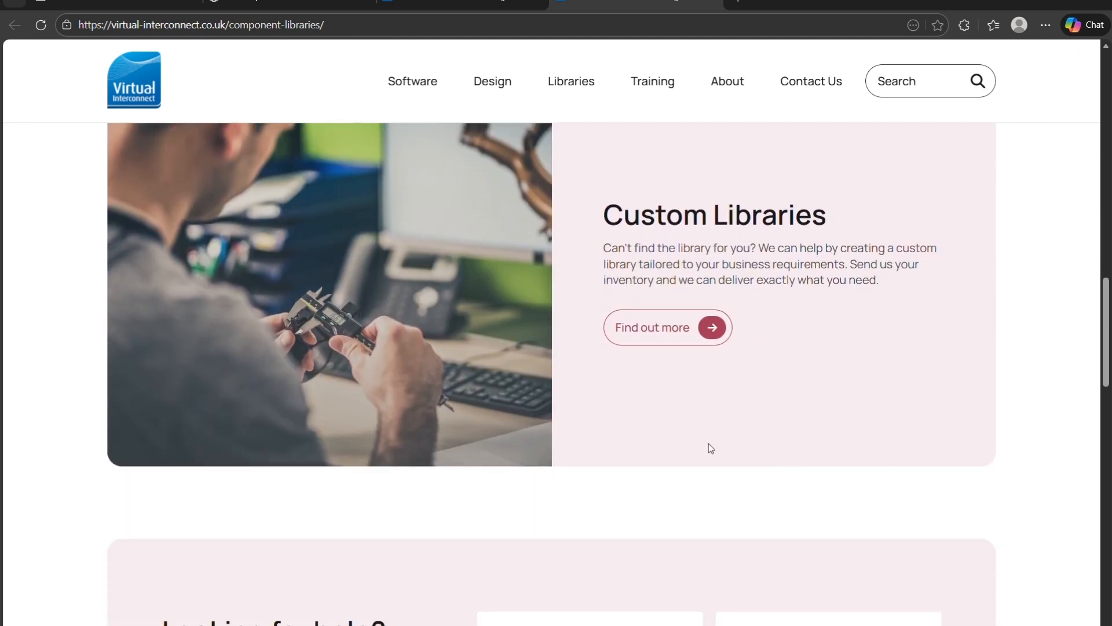
pyautogui.scroll(-10, 715, 234)
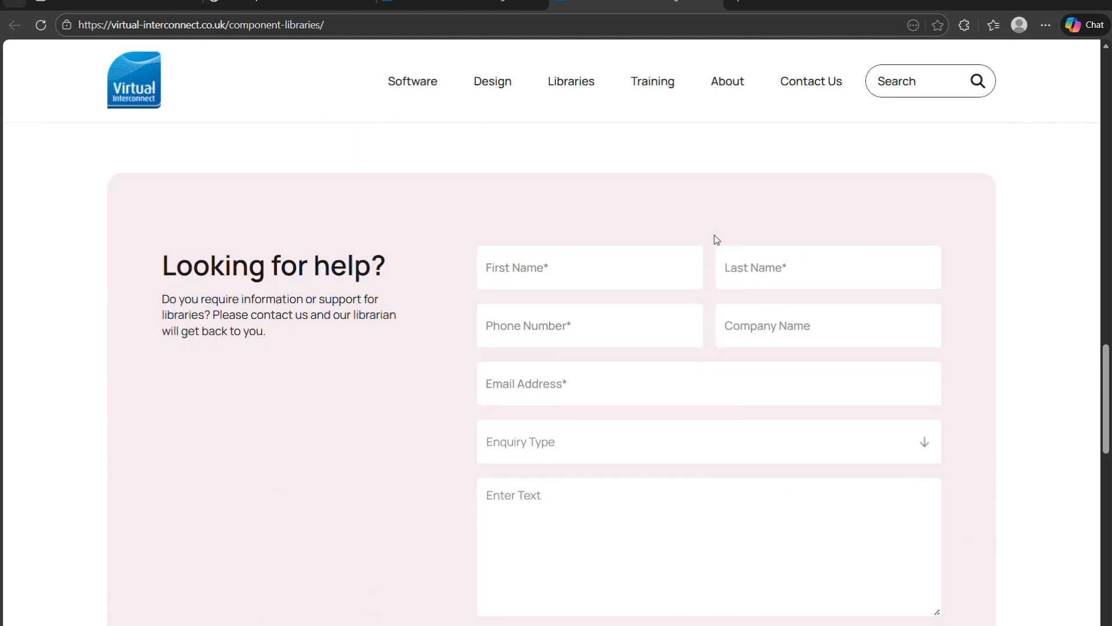
pyautogui.scroll(10, 714, 235)
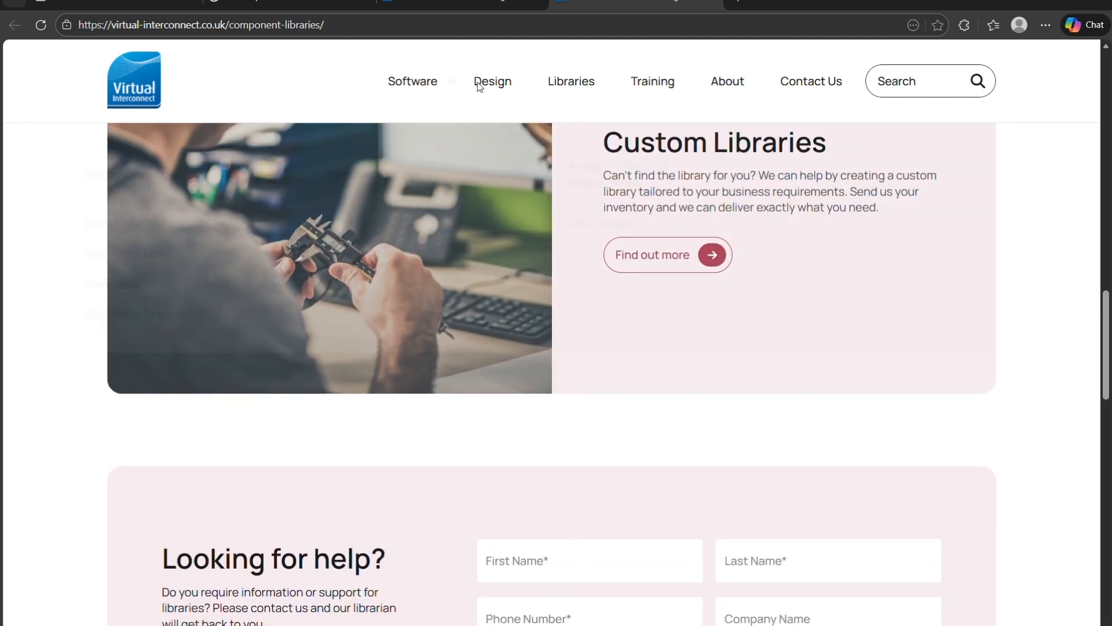
pyautogui.click(475, 10)
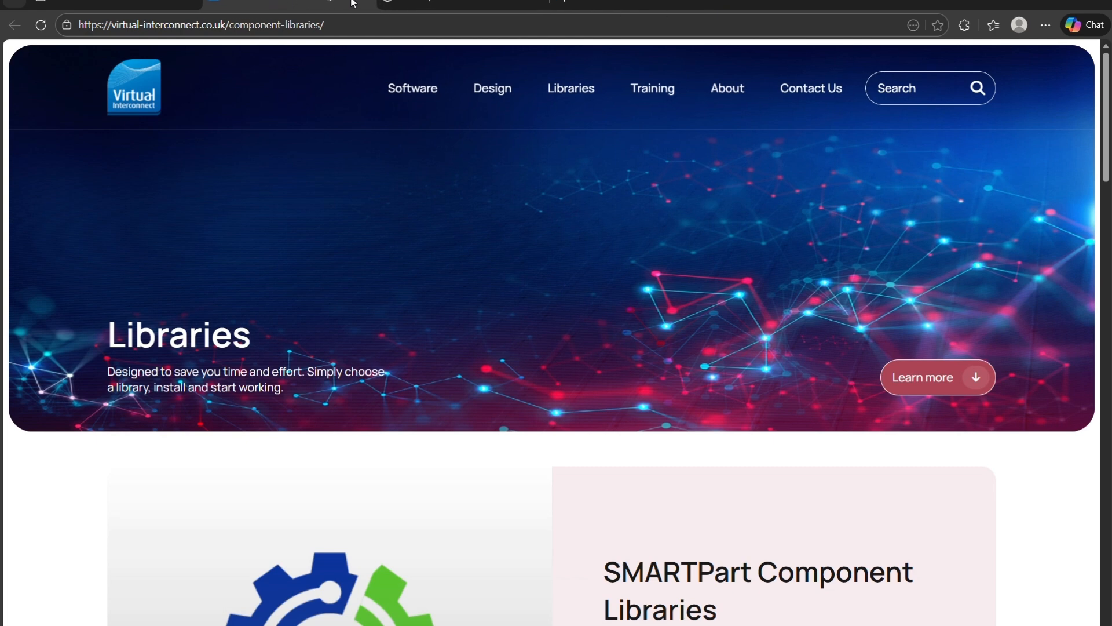
pyautogui.click(354, 6)
pyautogui.click(1043, 5)
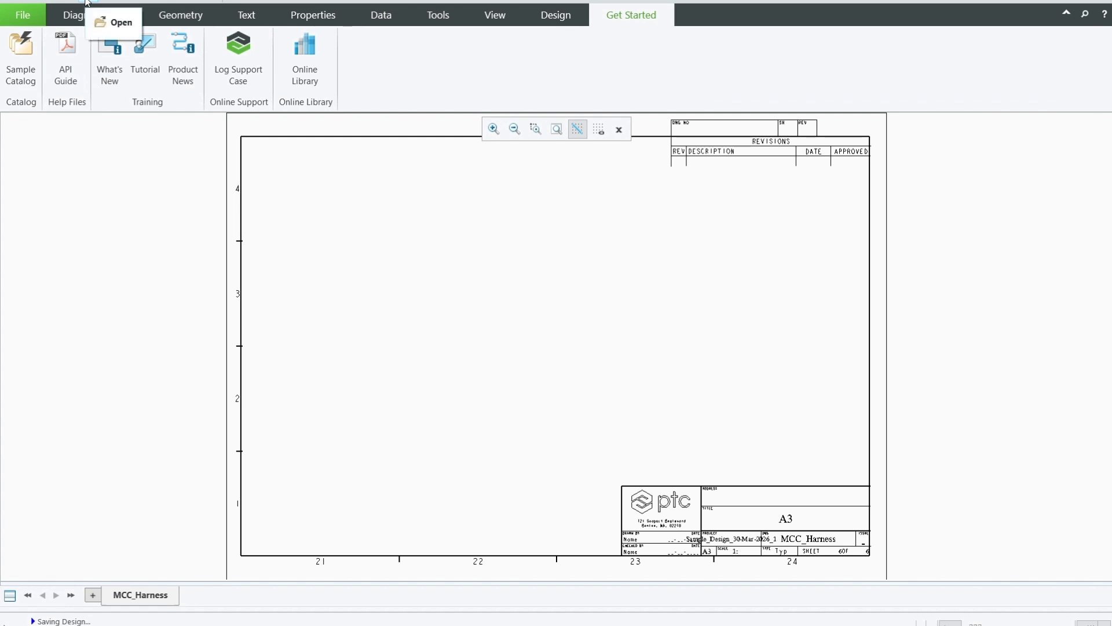
# Step: Open the Exercise_00_Env Setup_Create Port design and the BUSBAR_MCCB_HARNESS sheet in its MCC_HARNESS folder, then close the Design Explorer
pyautogui.click(86, 2)
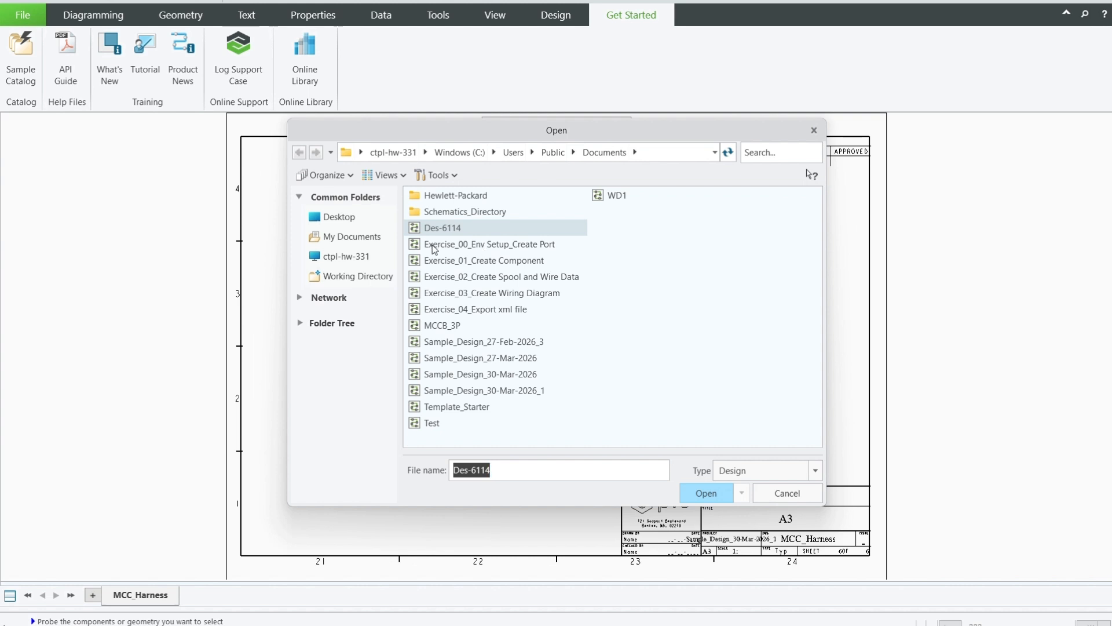
pyautogui.doubleClick(517, 244)
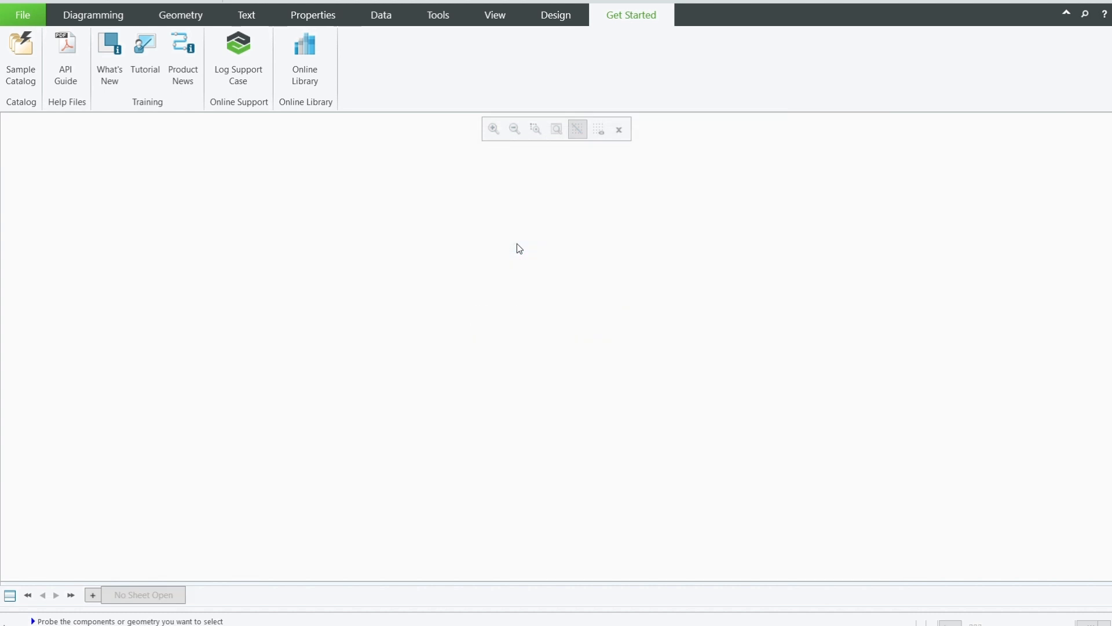
pyautogui.click(466, 194)
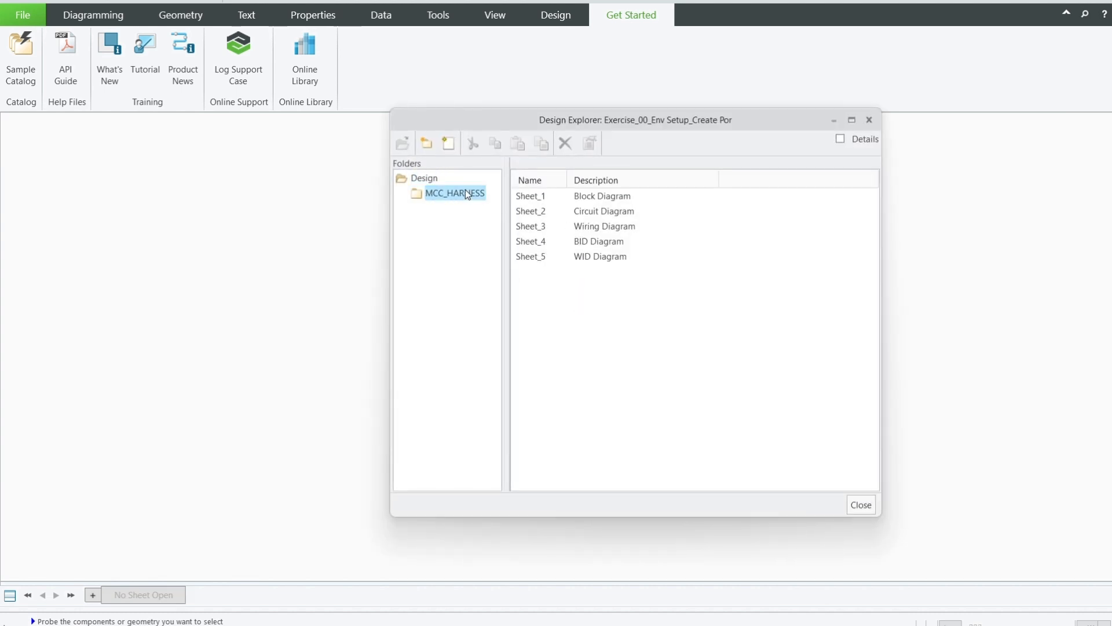
pyautogui.click(528, 200)
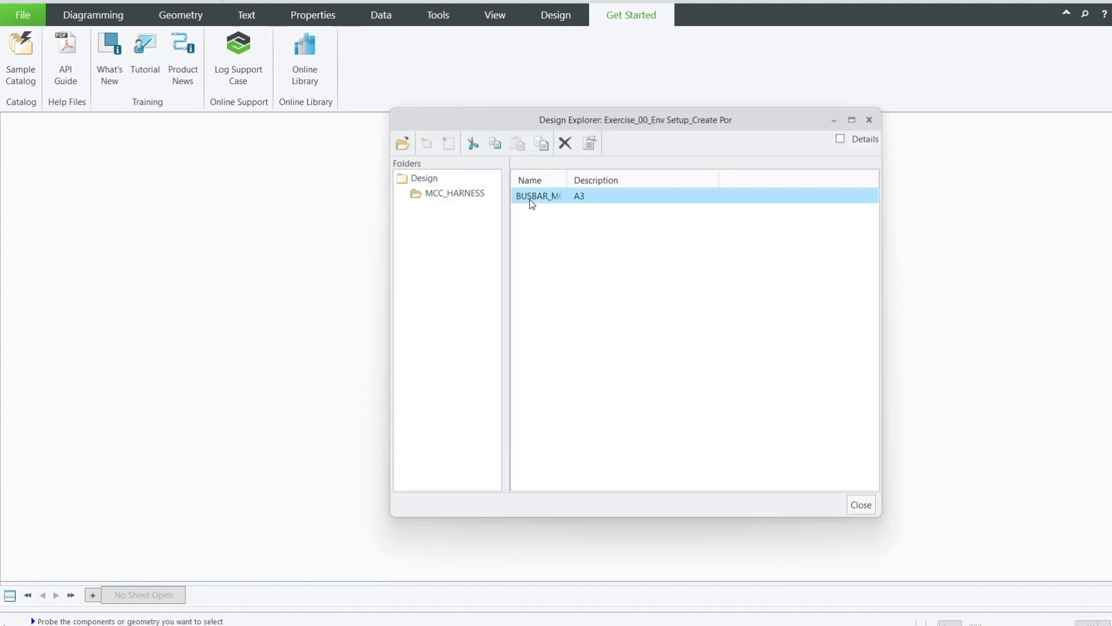
pyautogui.doubleClick(530, 199)
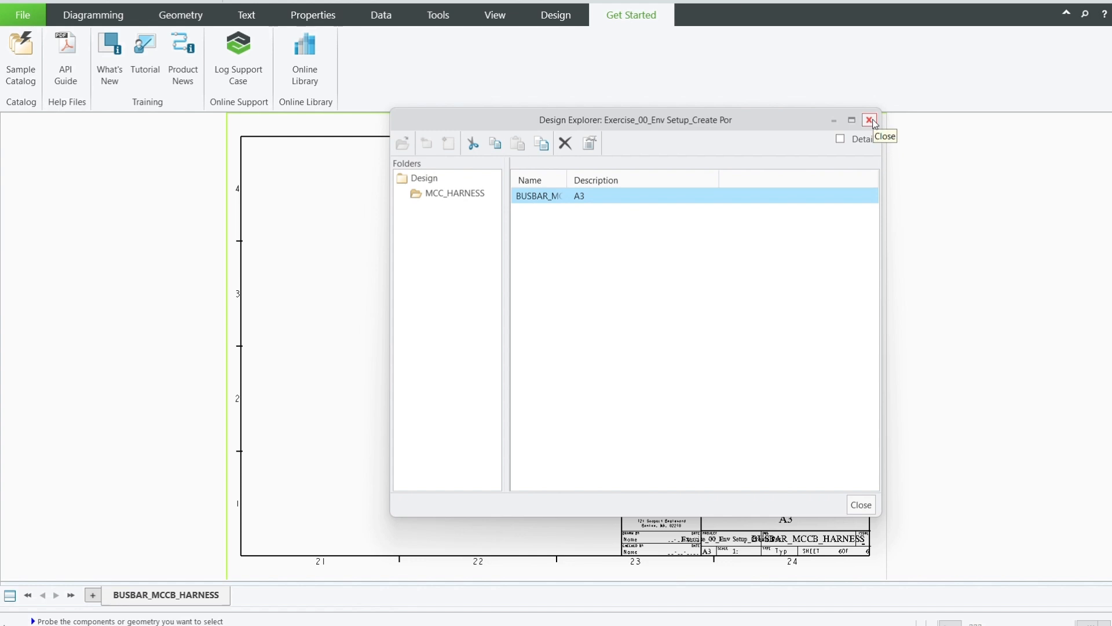
pyautogui.click(869, 507)
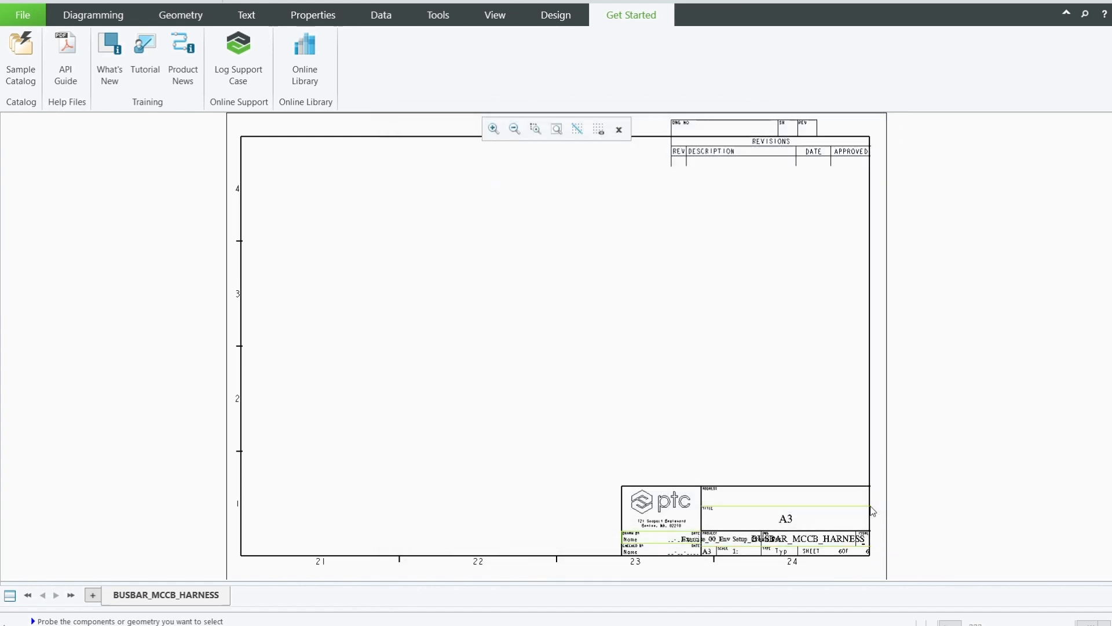
# Step: Review the Environment and Design settings in the program options and accept them as they are
pyautogui.click(26, 15)
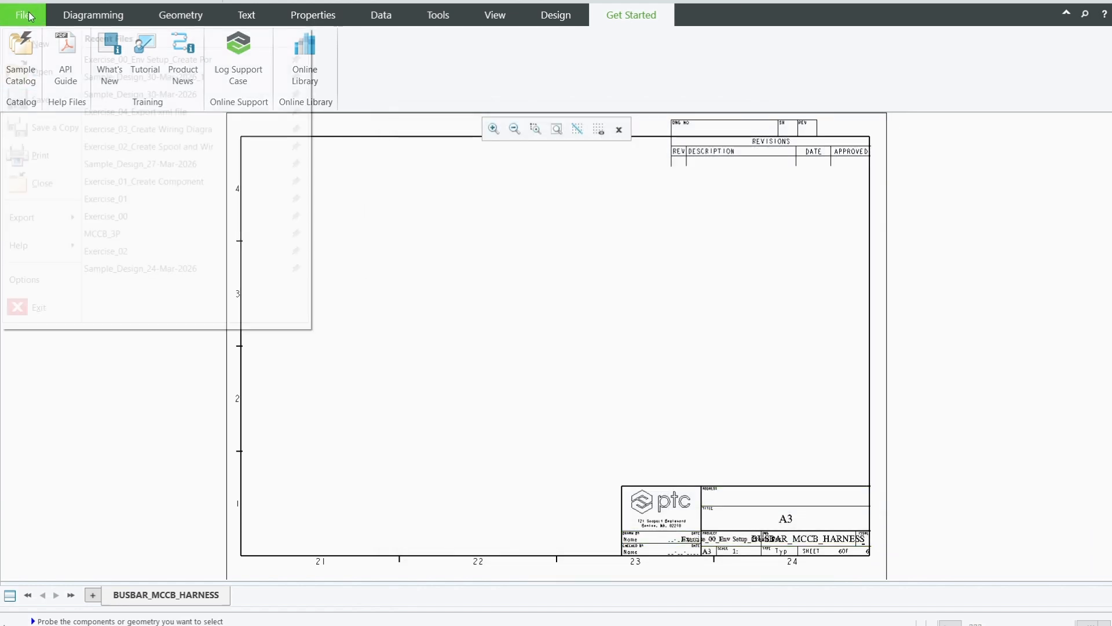
pyautogui.click(42, 280)
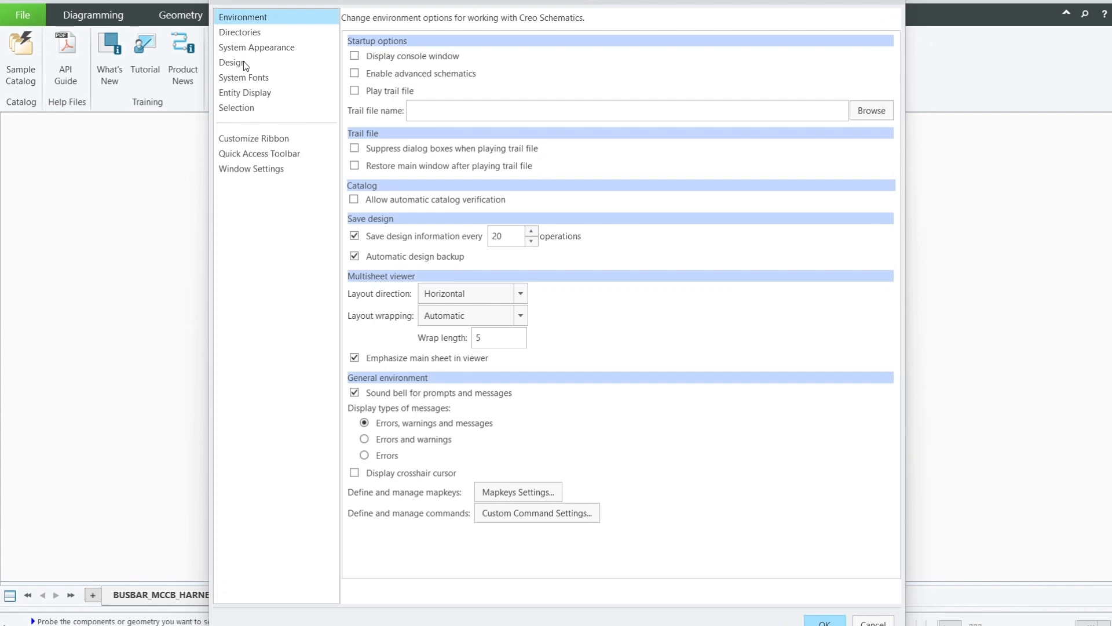
pyautogui.click(241, 62)
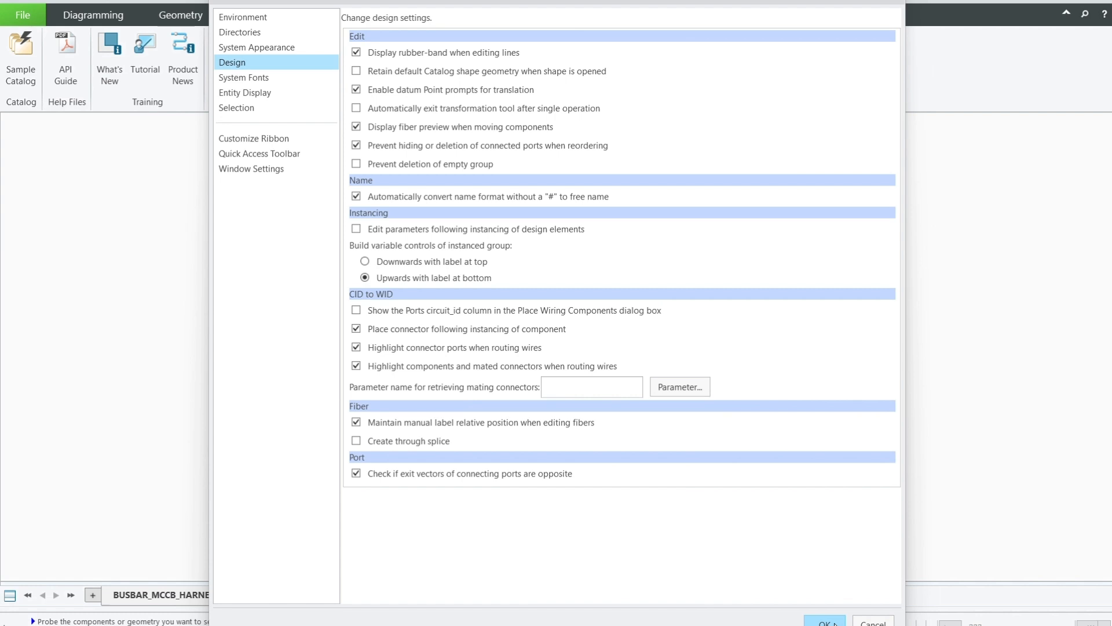
pyautogui.click(835, 624)
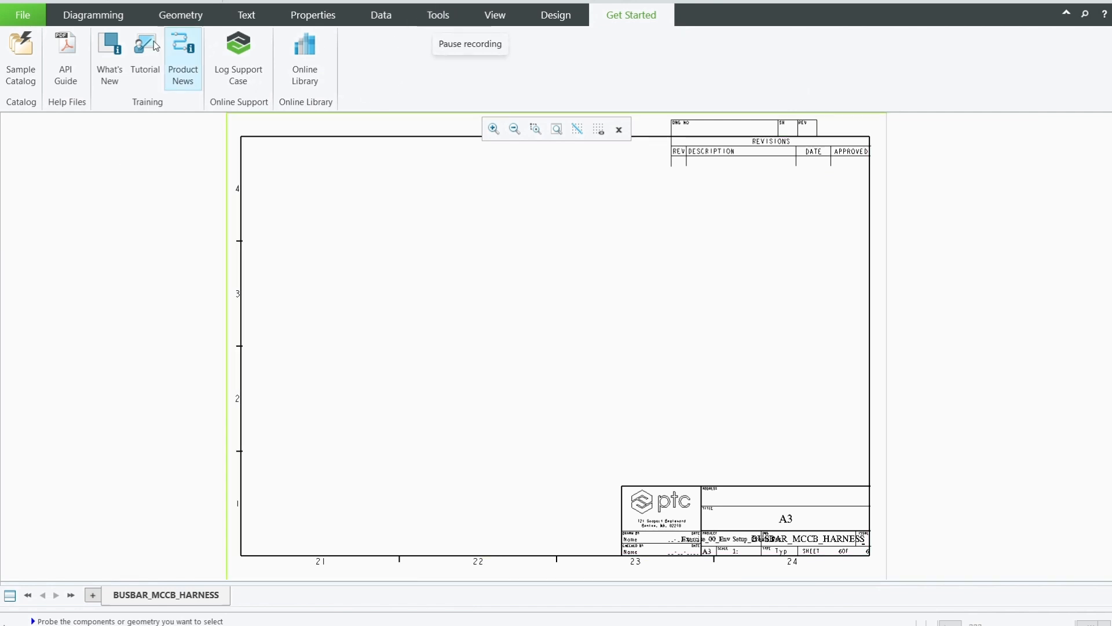
# Step: Open the Catalog Explorer and switch its object type to Ports
pyautogui.click(92, 18)
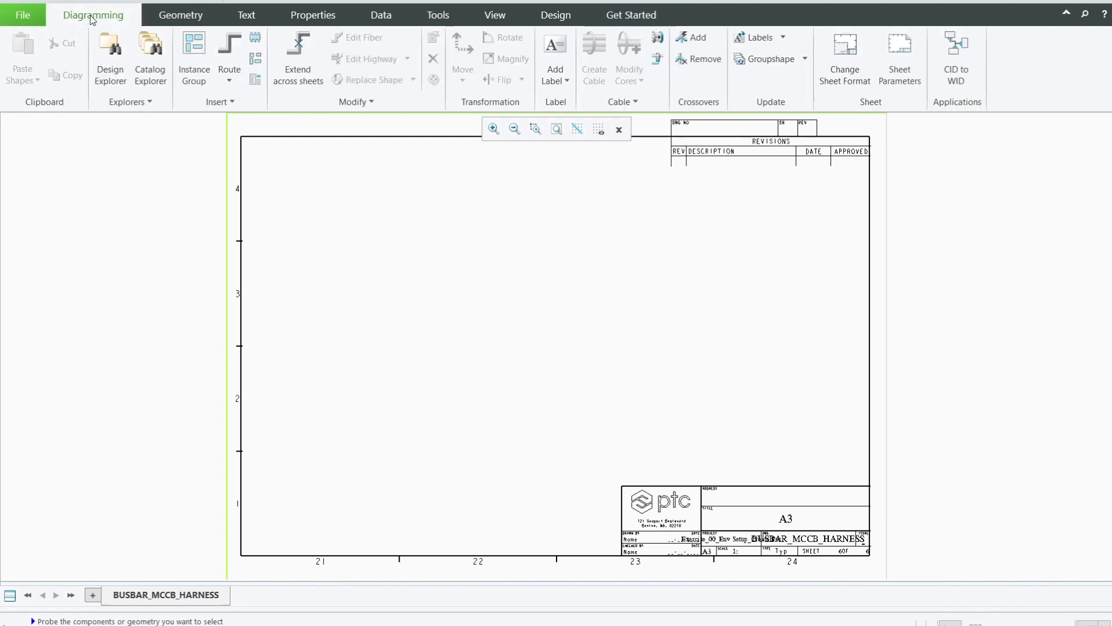
pyautogui.click(158, 55)
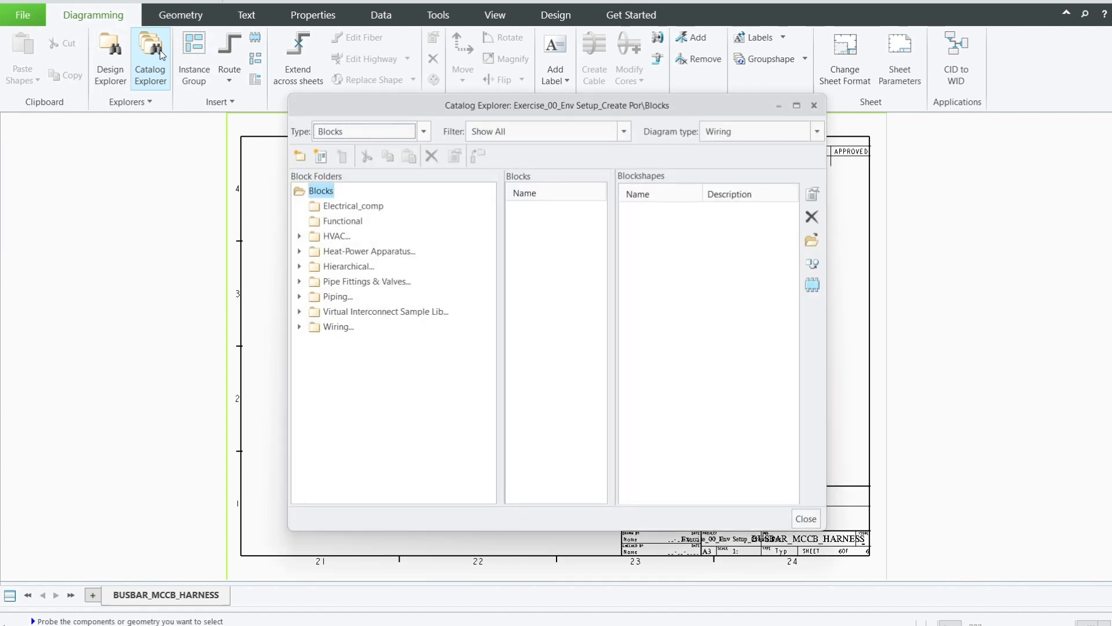
pyautogui.click(424, 132)
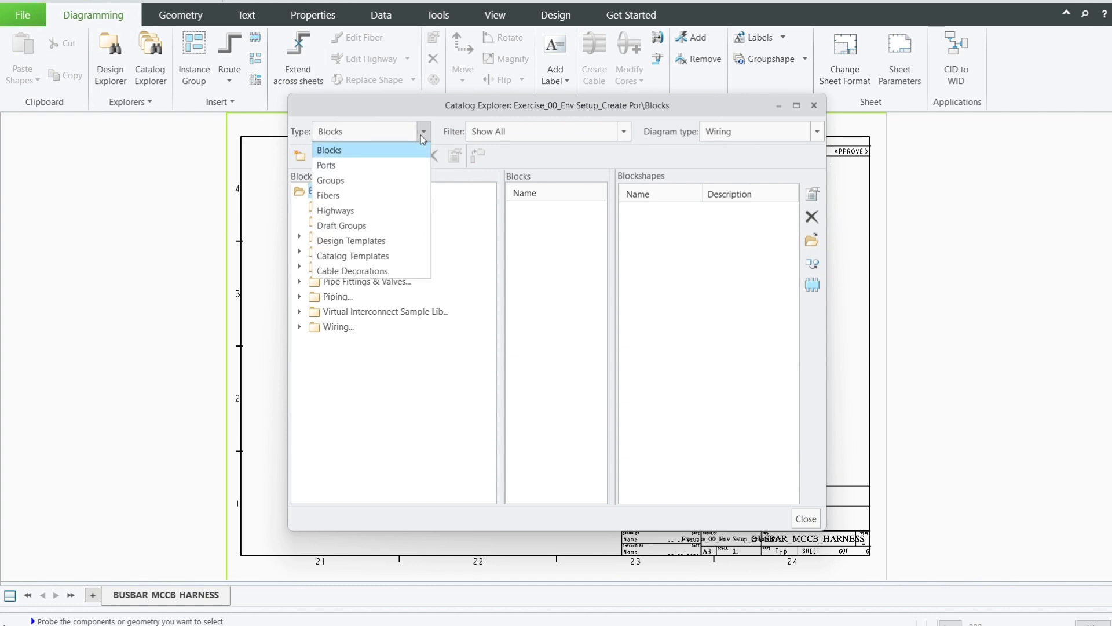
pyautogui.click(338, 166)
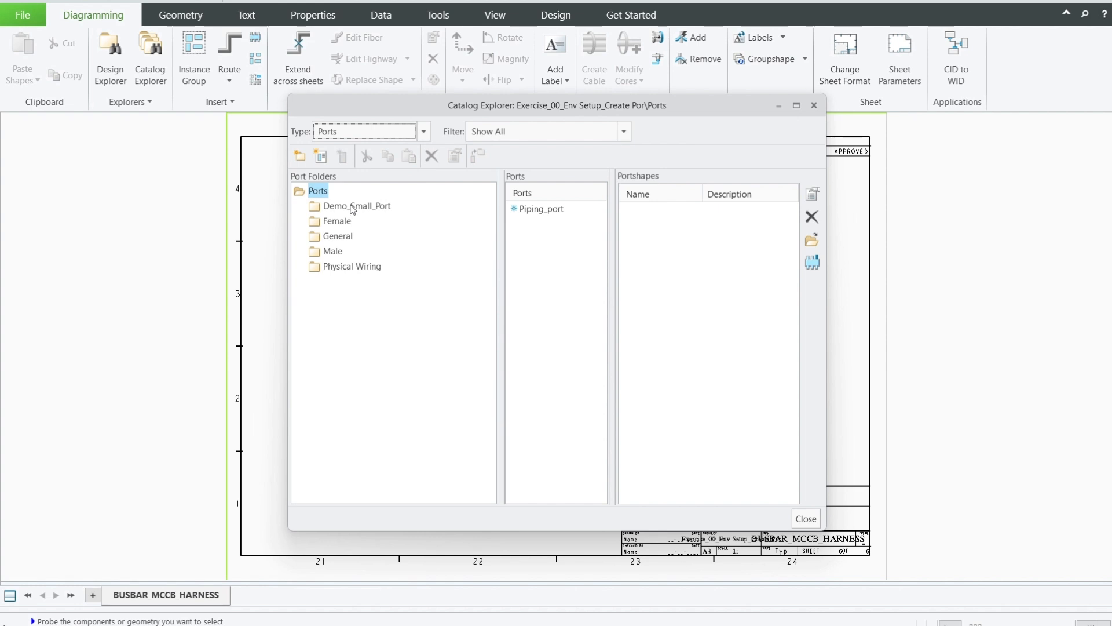
# Step: Create a new folder under Ports with both its name and description set to Small_port
pyautogui.click(300, 156)
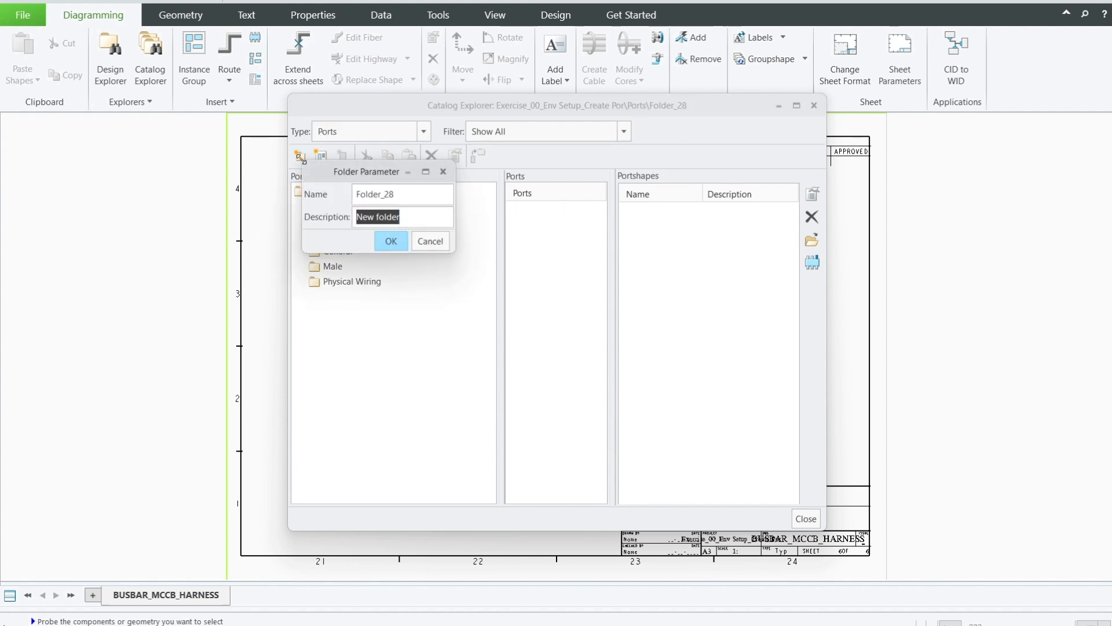
pyautogui.hotkey('shift', 'Tab')
pyautogui.click(351, 193)
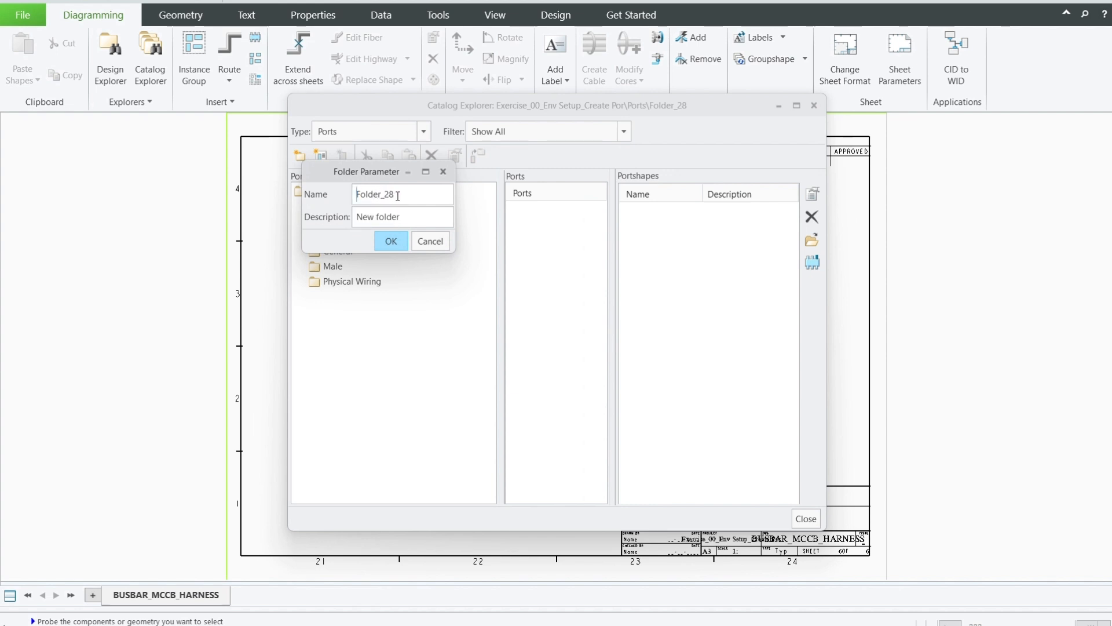
pyautogui.doubleClick(357, 195)
pyautogui.write('Small_port')
pyautogui.moveTo(399, 194); pyautogui.dragTo(356, 194)
pyautogui.hotkey('ctrl', 'c')
pyautogui.click(412, 219)
pyautogui.click(357, 218)
pyautogui.moveTo(402, 220); pyautogui.dragTo(345, 223)
pyautogui.hotkey('ctrl', 'v')
pyautogui.click(391, 241)
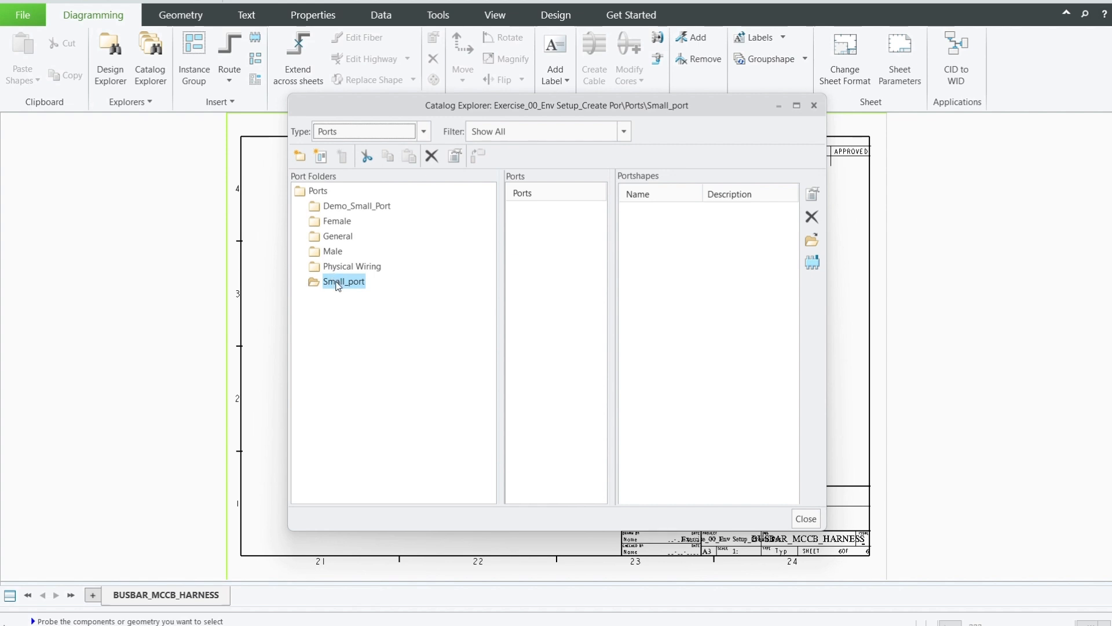
# Step: Add a new port to the Small_port folder and name it Small_port in its properties
pyautogui.click(322, 158)
pyautogui.rightClick(541, 213)
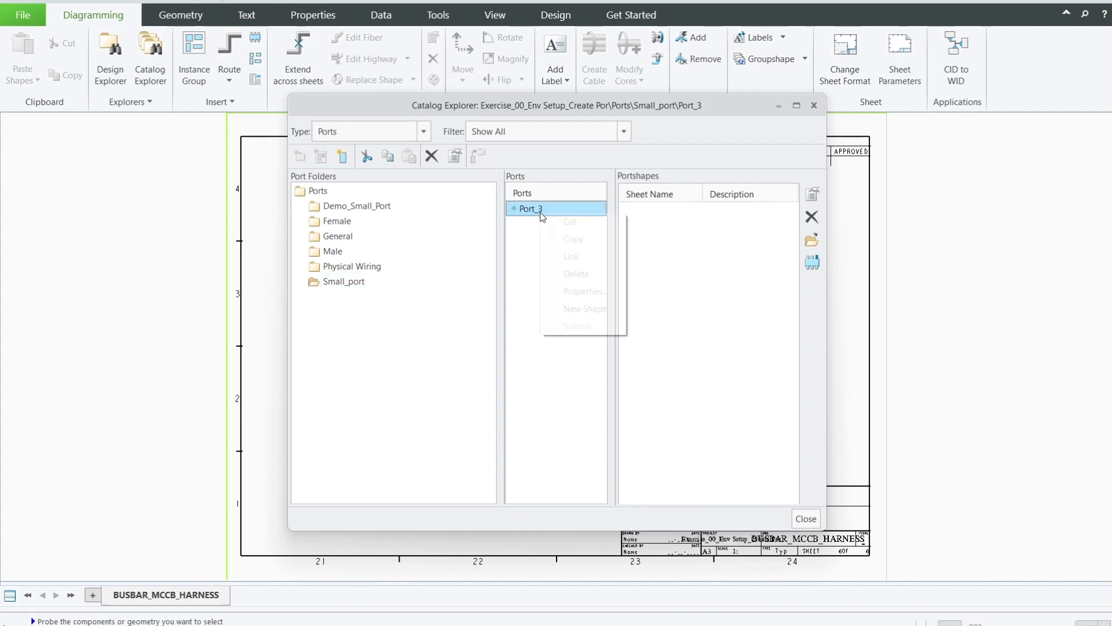
pyautogui.click(582, 291)
pyautogui.write('Small_port')
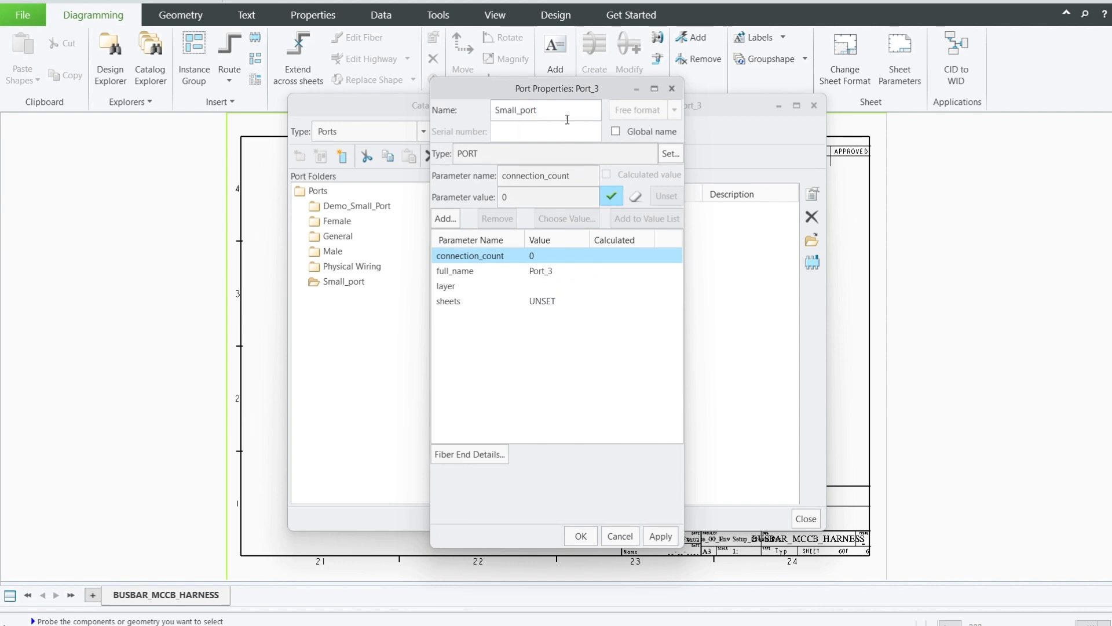
pyautogui.click(669, 537)
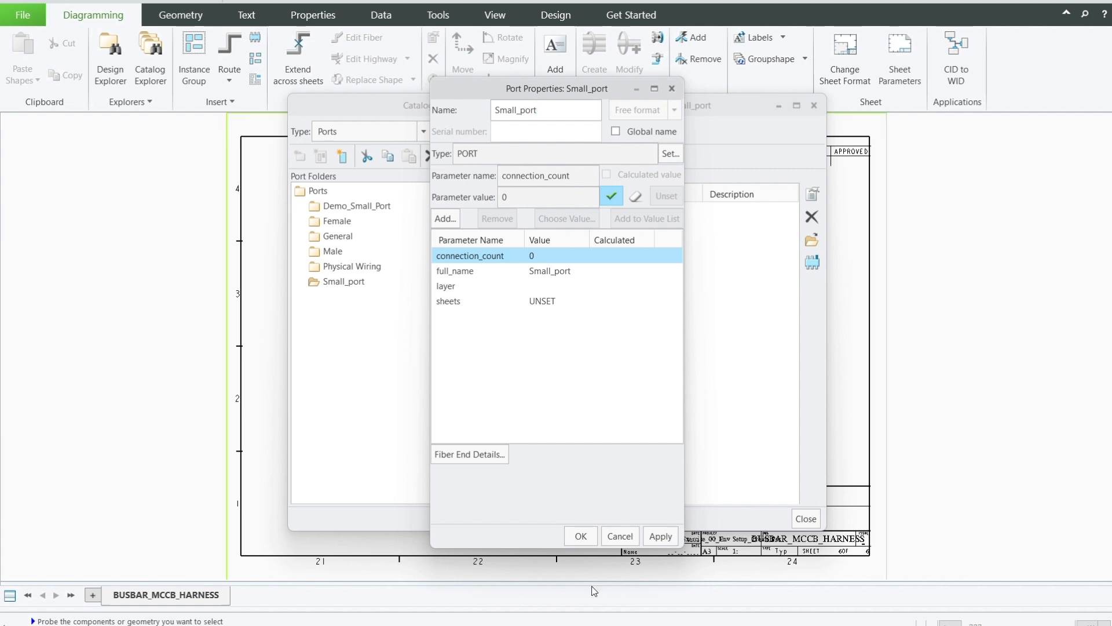
pyautogui.click(581, 536)
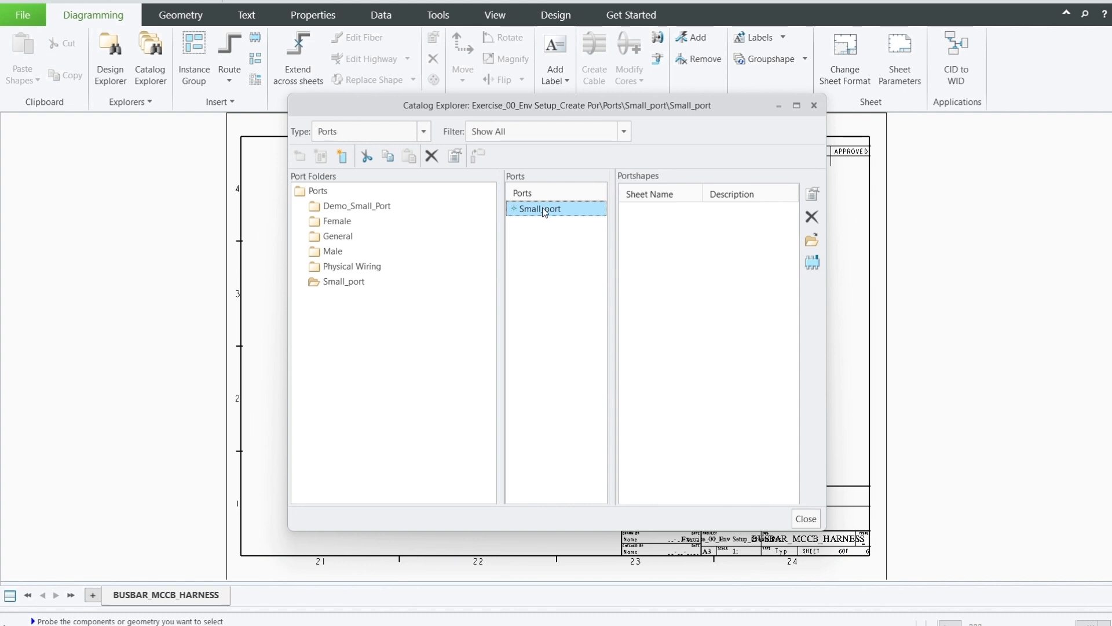
# Step: Add a portshape to the Small_port port using the NEWPORT catalog template
pyautogui.click(343, 157)
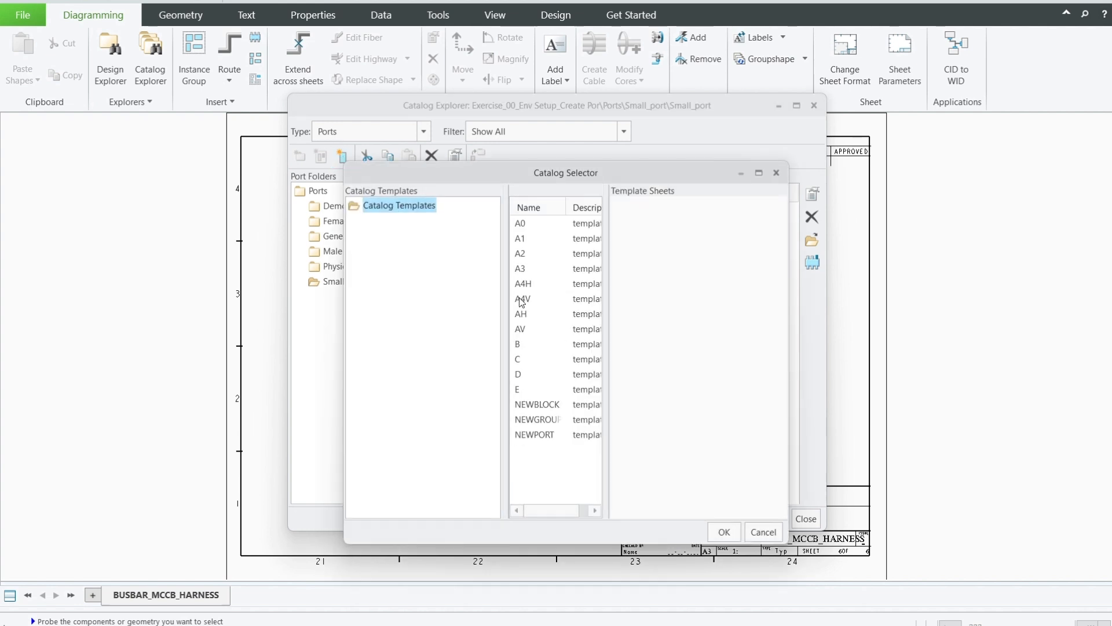
pyautogui.click(542, 435)
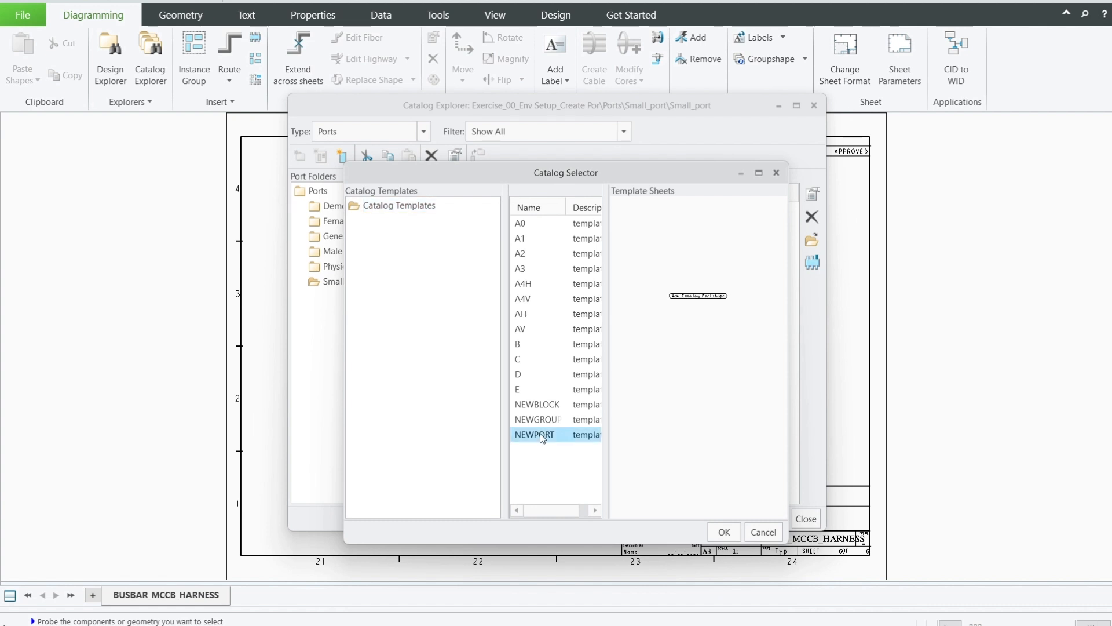
pyautogui.click(723, 531)
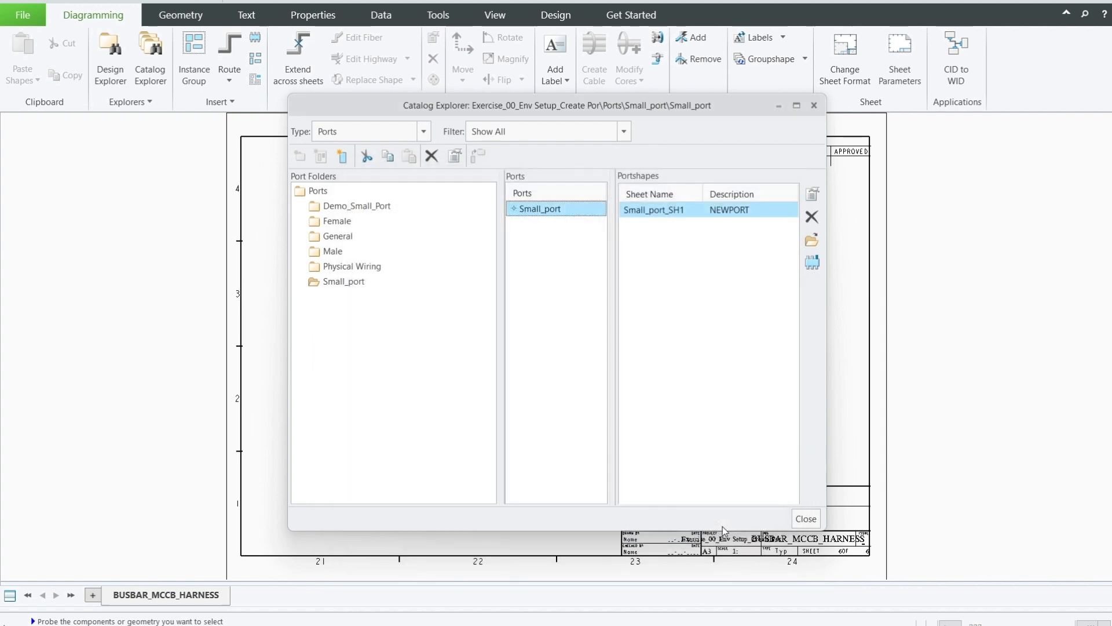
# Step: Review the Small_port_SH1 sheet properties and the Small_port port properties, accepting both as they are
pyautogui.rightClick(651, 216)
pyautogui.click(681, 219)
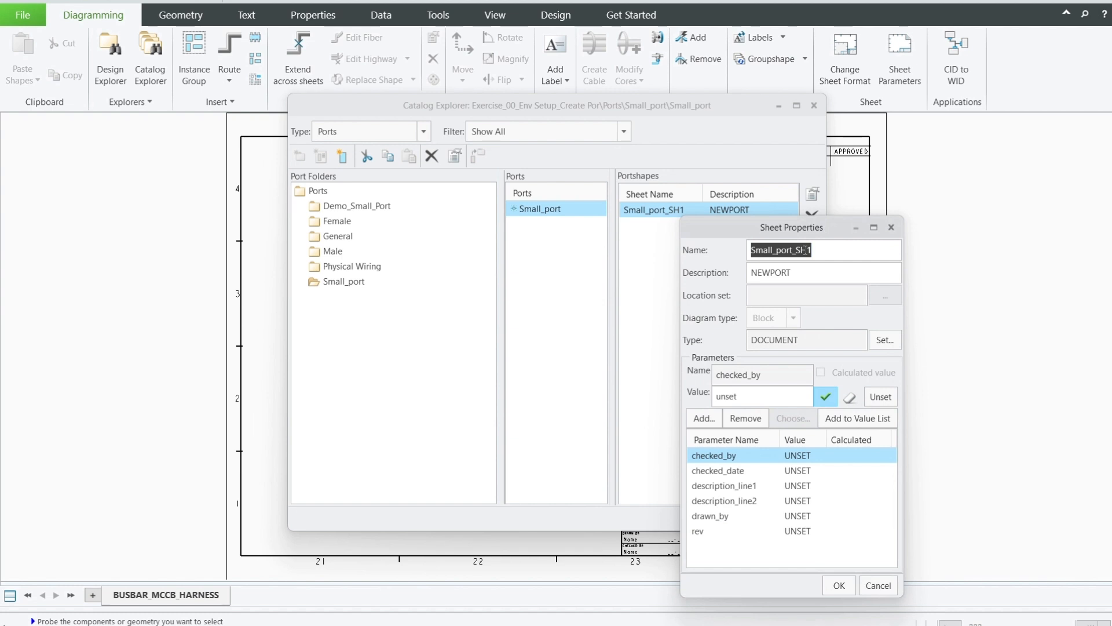
pyautogui.click(839, 585)
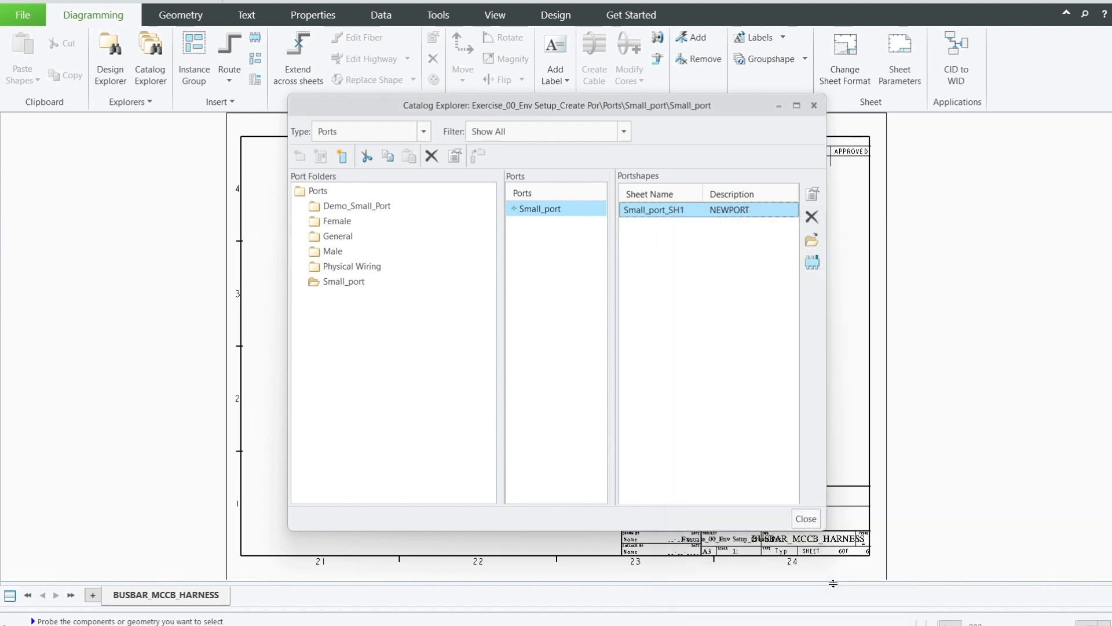
pyautogui.click(812, 197)
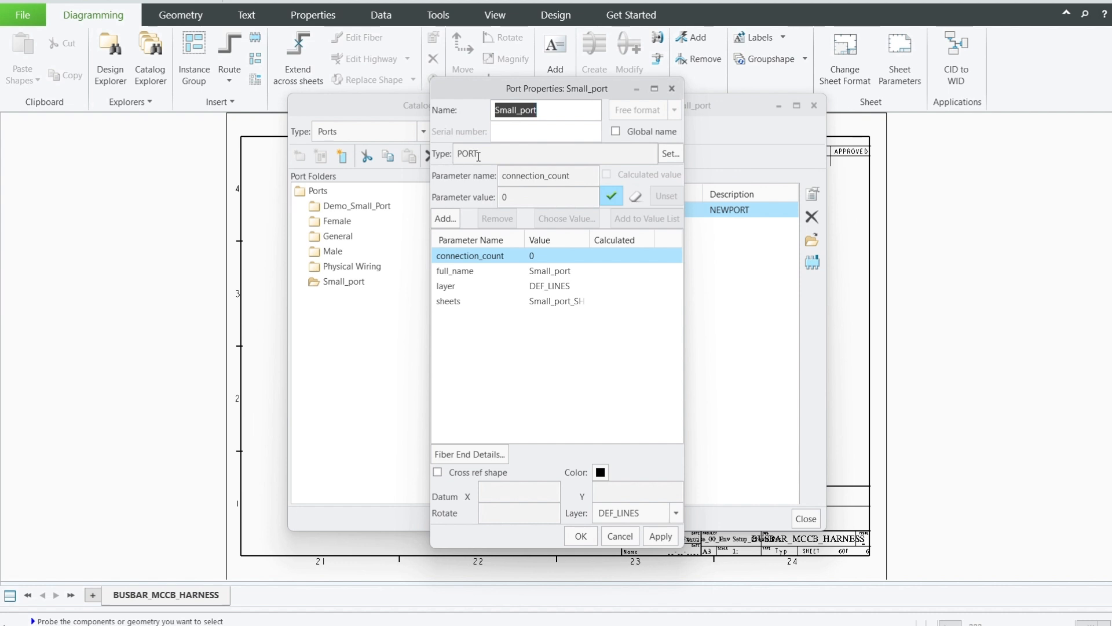
pyautogui.click(578, 540)
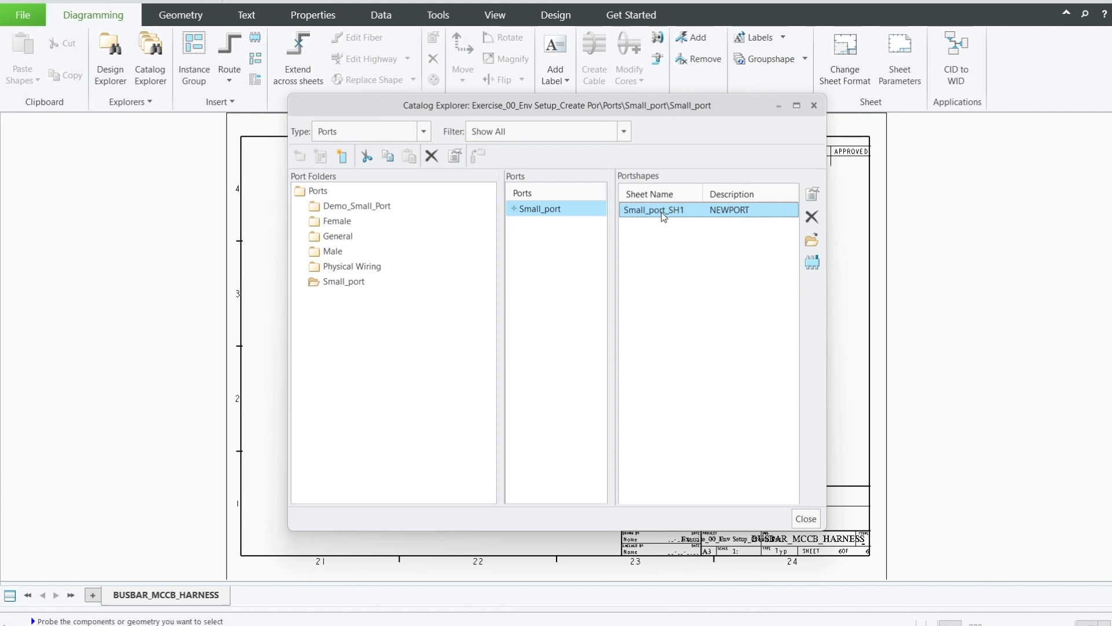
# Step: Open the Small_port_SH1 portshape sheet for editing and close the Catalog Explorer
pyautogui.click(812, 242)
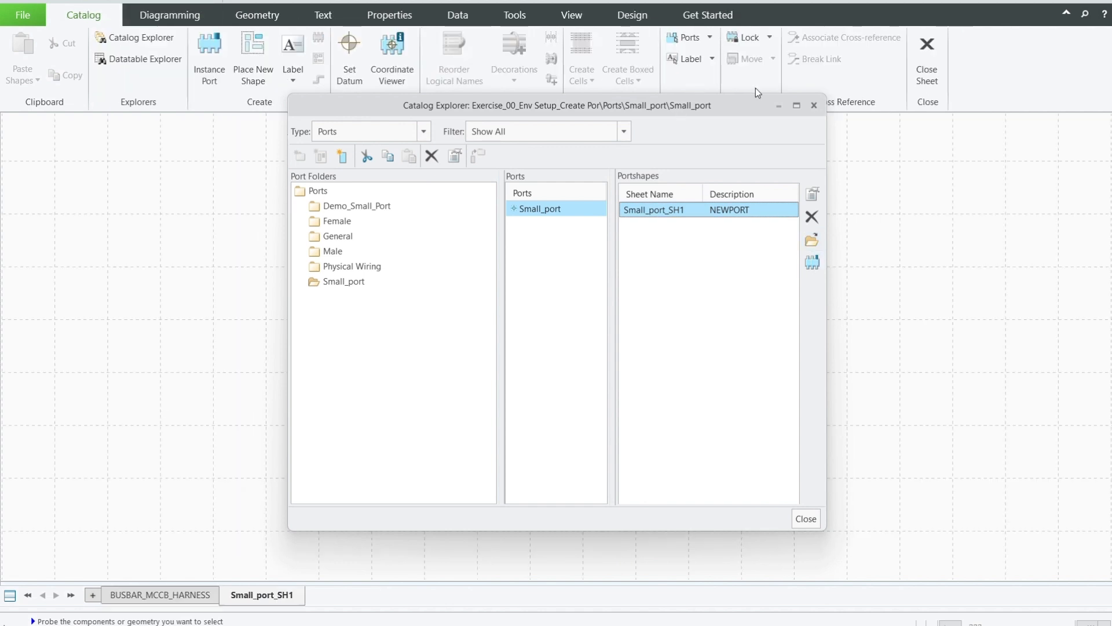
pyautogui.click(807, 518)
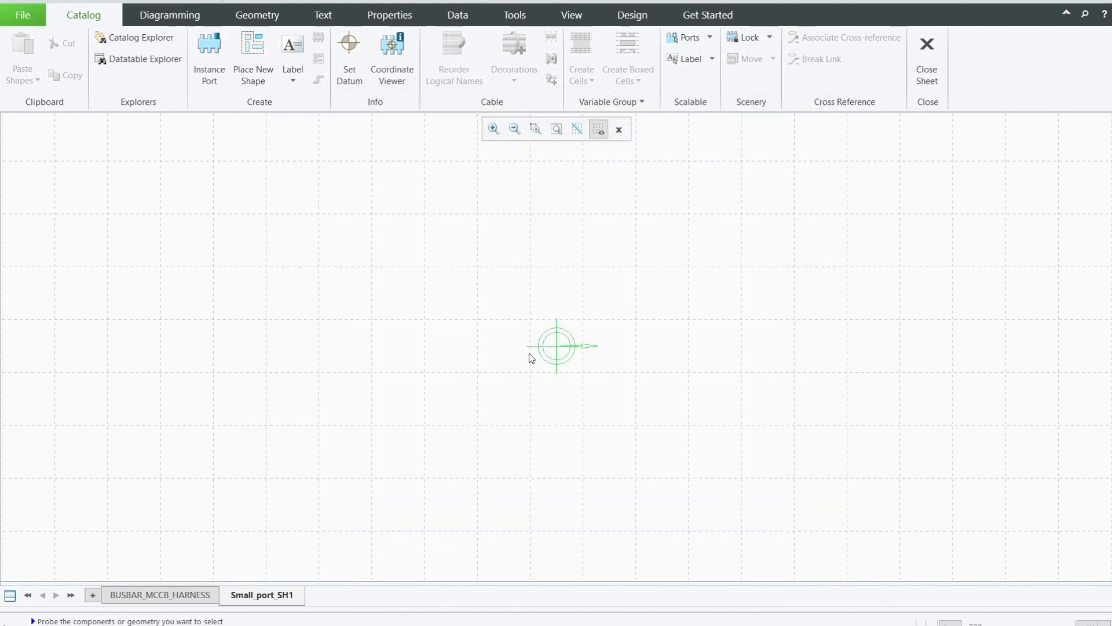
pyautogui.scroll(-1, 544, 370)
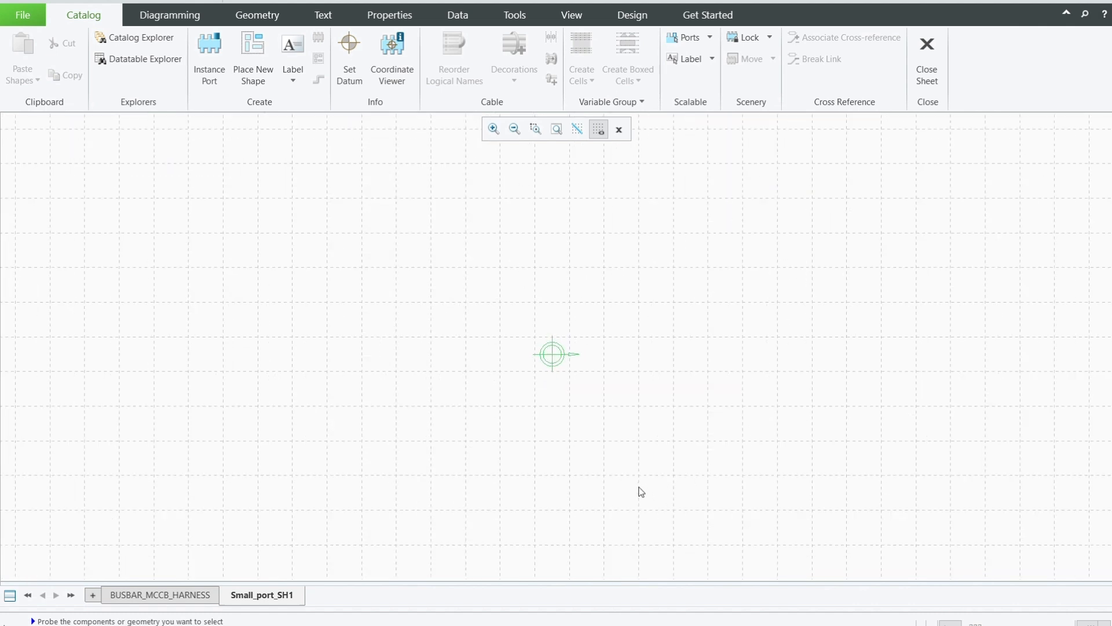
# Step: Set the draft grid's spacing to 0.1 in the current sheet's grid properties
pyautogui.click(657, 23)
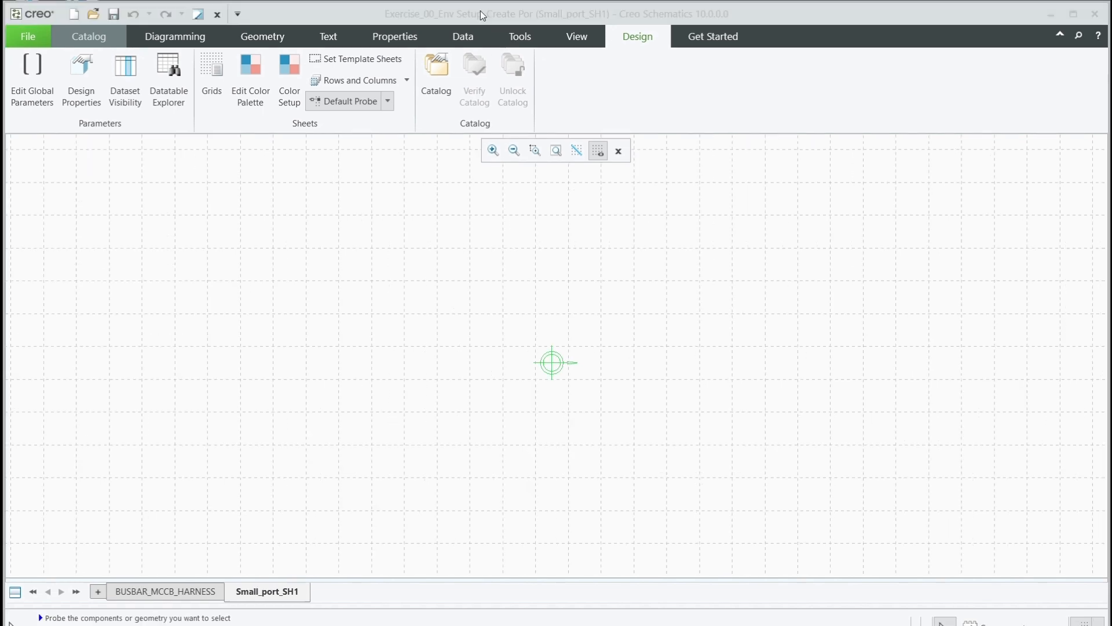
pyautogui.click(522, 41)
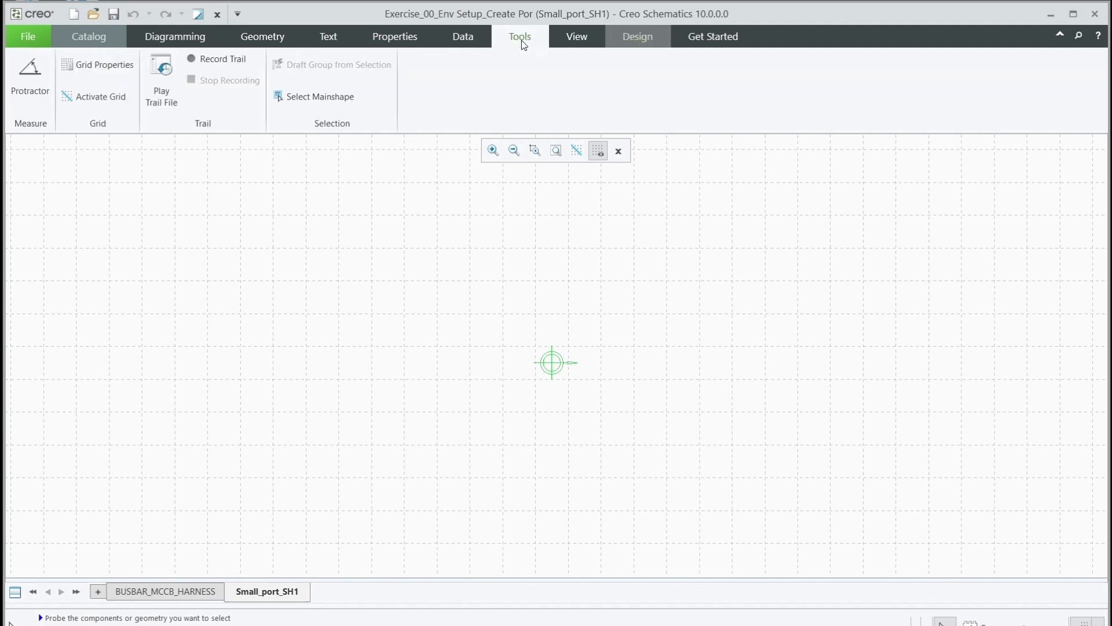
pyautogui.click(98, 68)
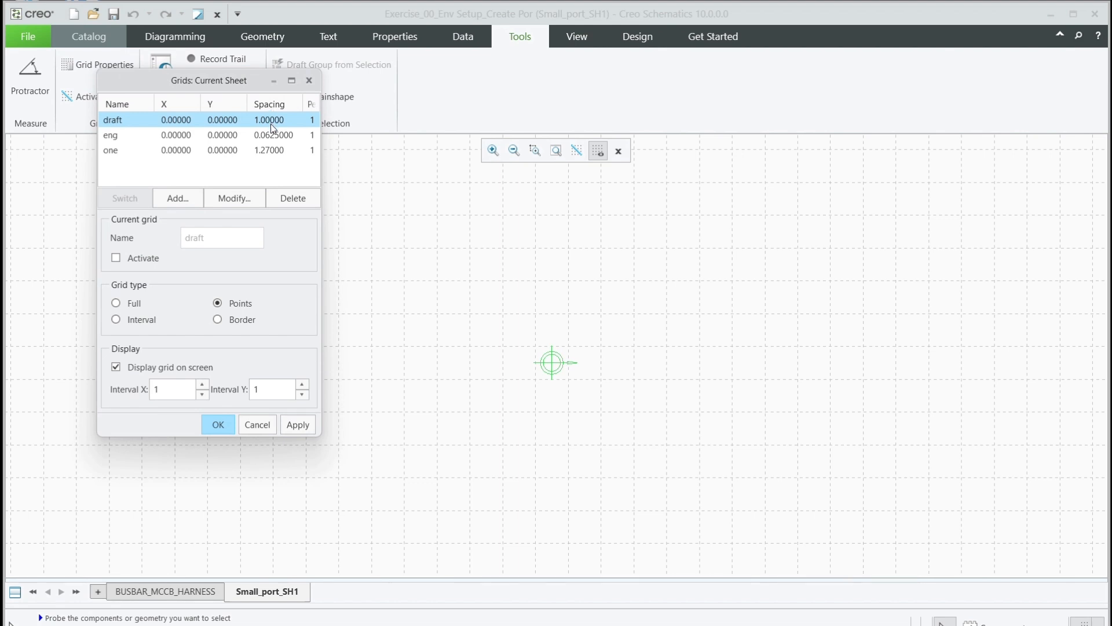
pyautogui.click(248, 200)
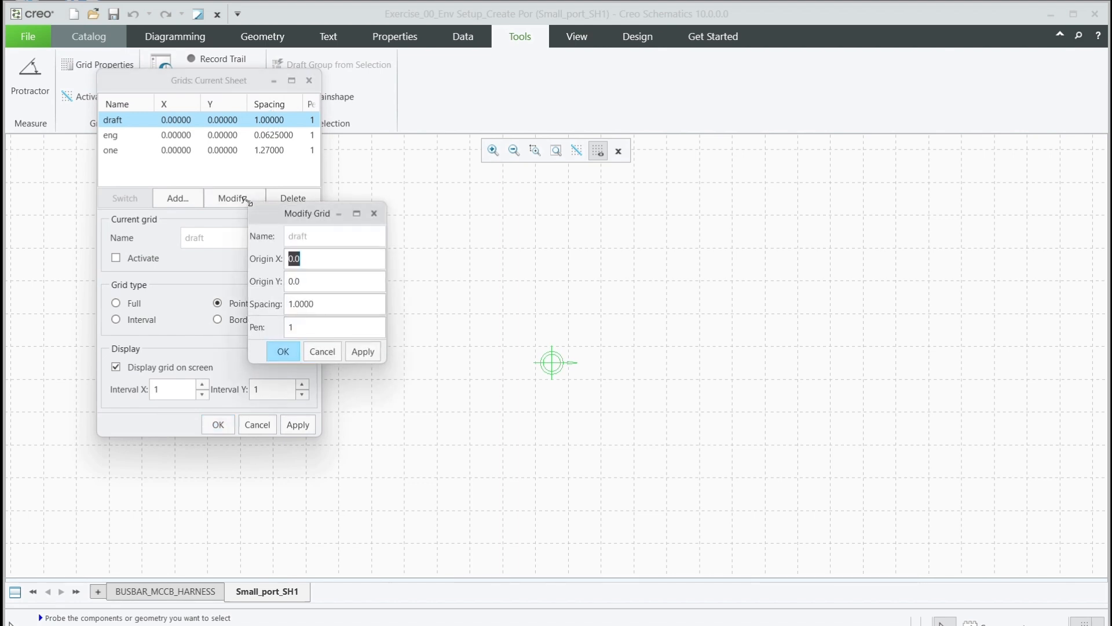
pyautogui.click(331, 306)
pyautogui.write('0.1')
pyautogui.click(362, 351)
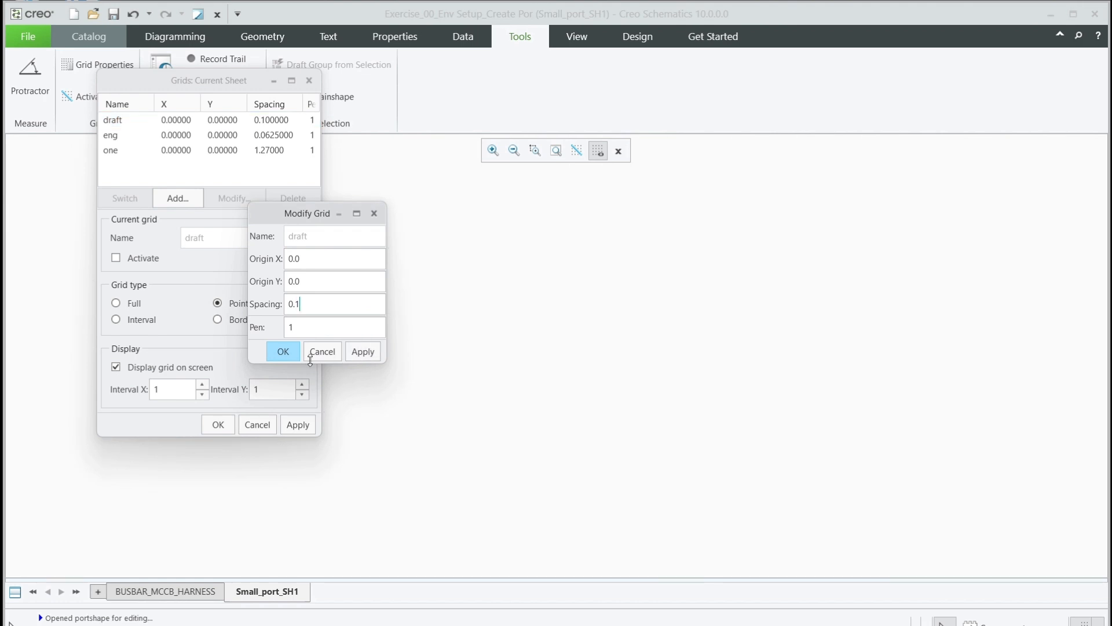
pyautogui.click(283, 355)
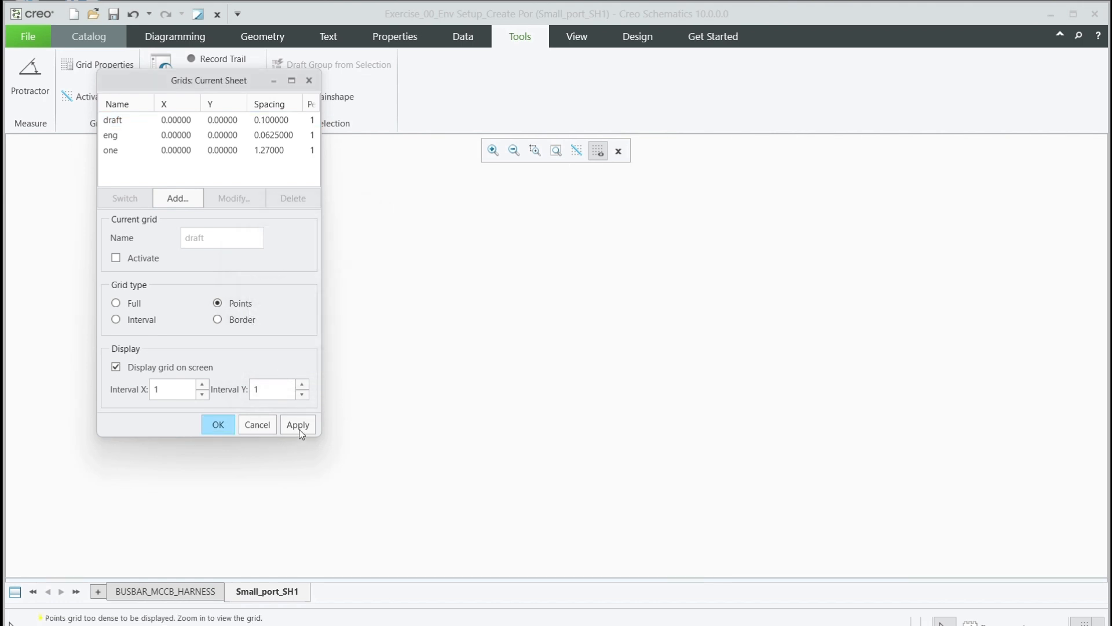
pyautogui.click(219, 424)
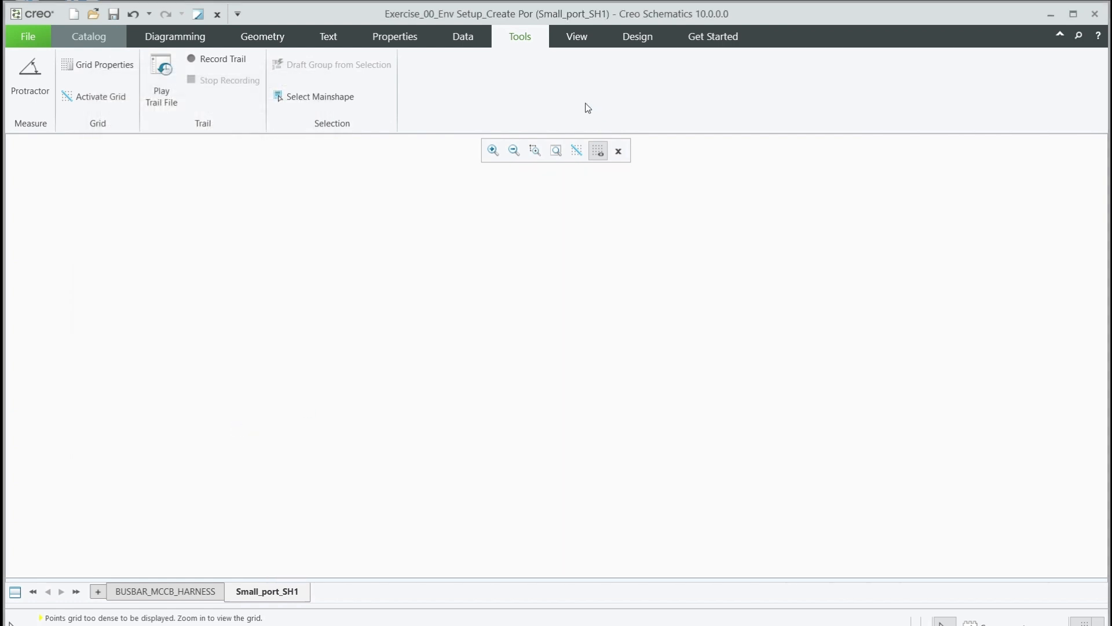
# Step: Activate the grid on the Small_port_SH1 sheet, keeping its display switched on
pyautogui.click(599, 152)
pyautogui.click(599, 152)
pyautogui.click(577, 153)
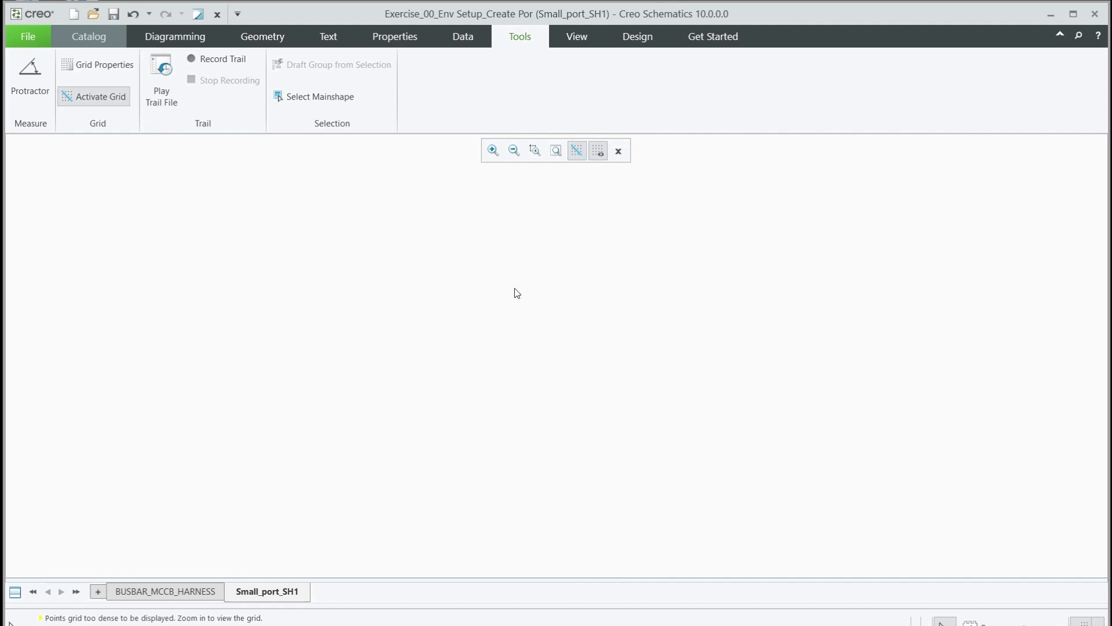
pyautogui.click(179, 35)
pyautogui.click(95, 36)
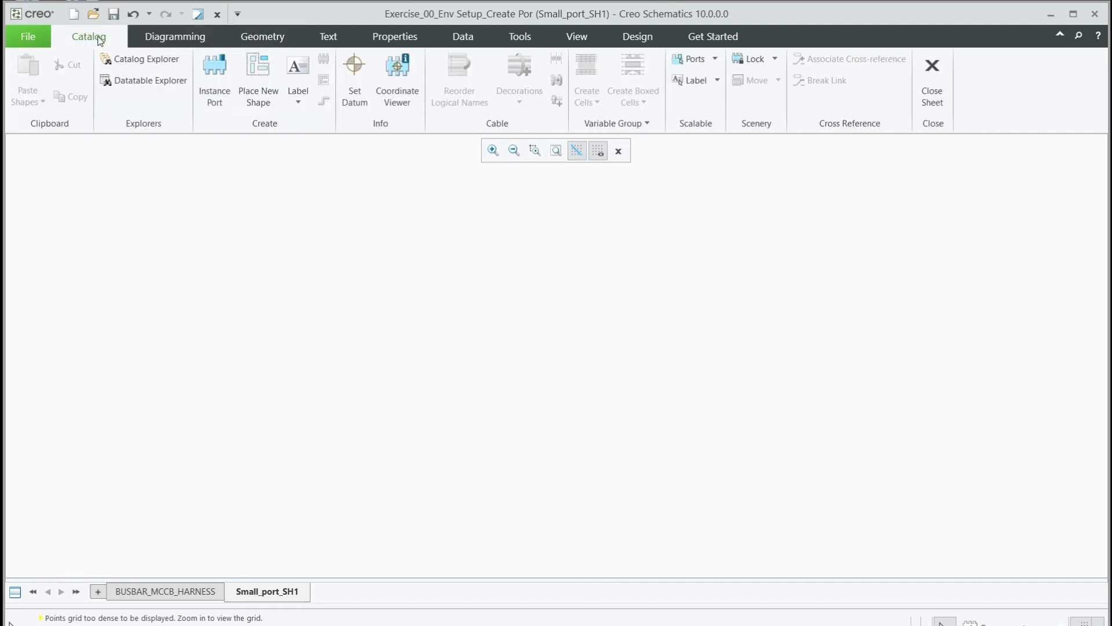
pyautogui.click(397, 80)
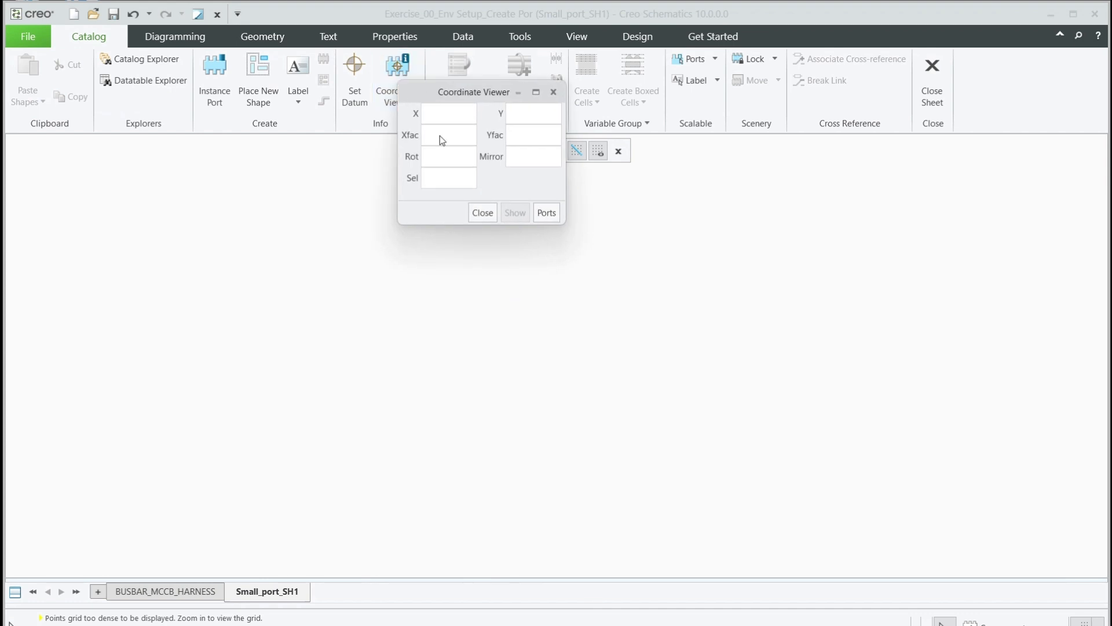
pyautogui.click(404, 69)
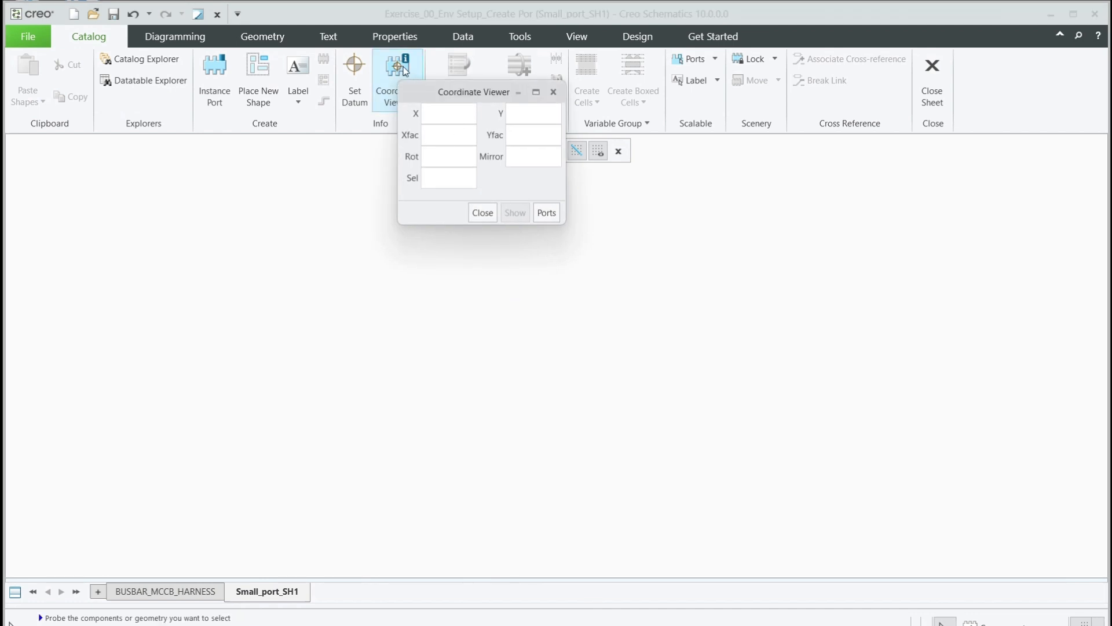
pyautogui.click(553, 91)
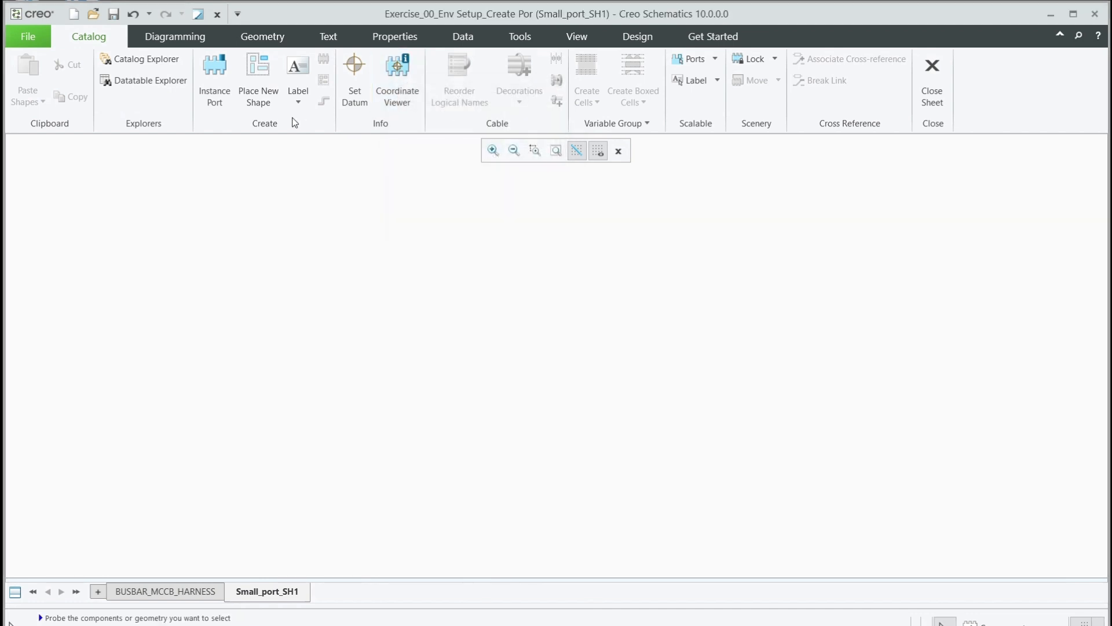
# Step: Draw a circle with a diameter of 0.2 on the portshape sheet and fit the whole sheet in view
pyautogui.click(254, 38)
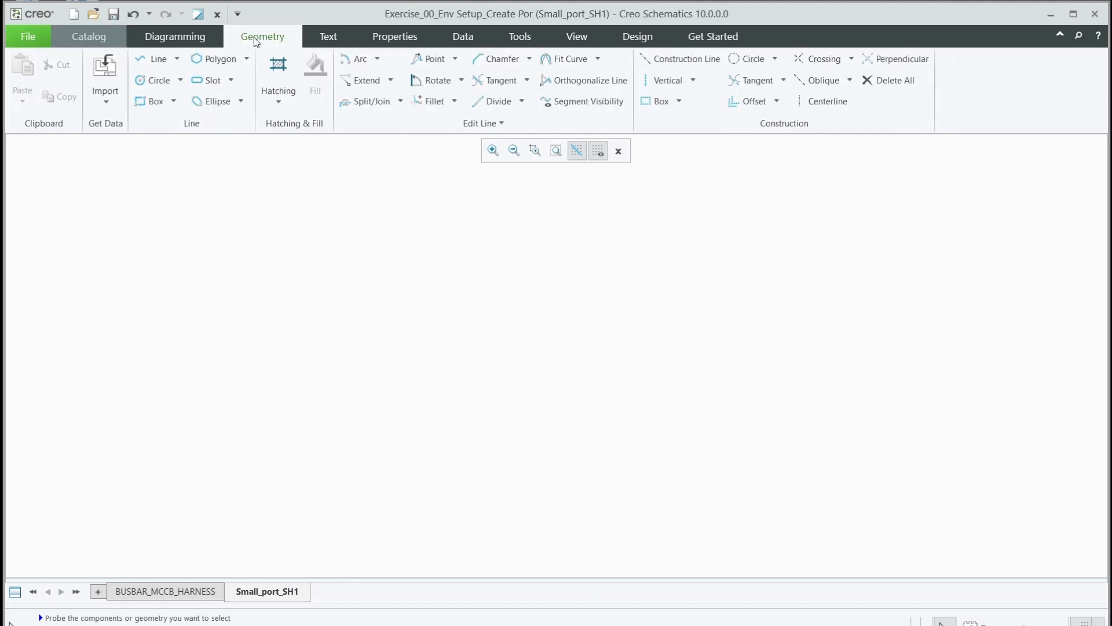
pyautogui.click(144, 82)
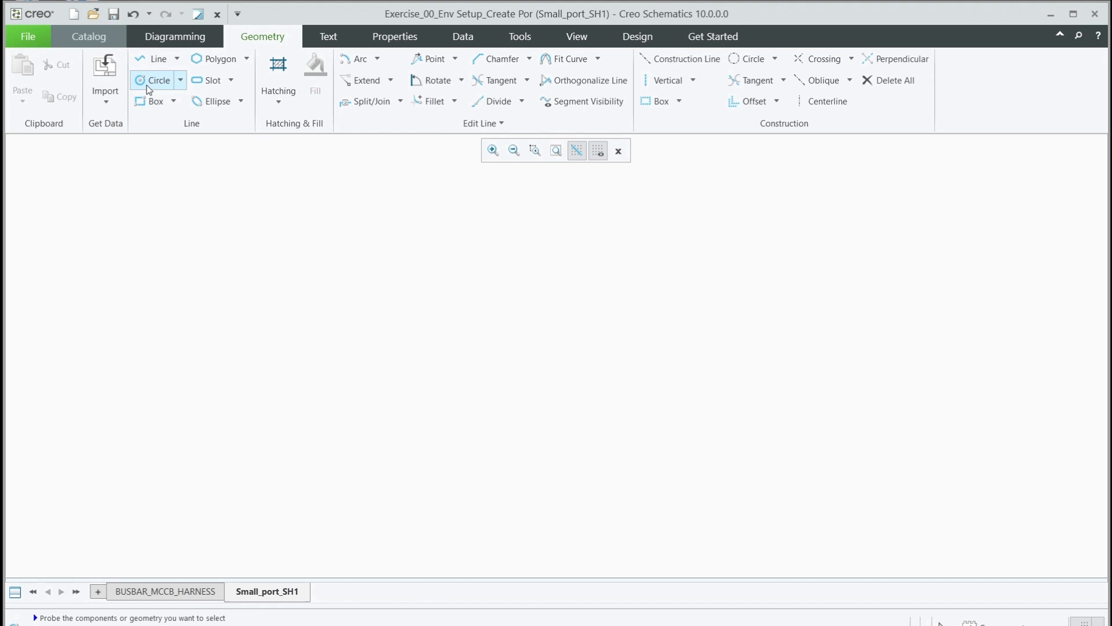
pyautogui.click(567, 307)
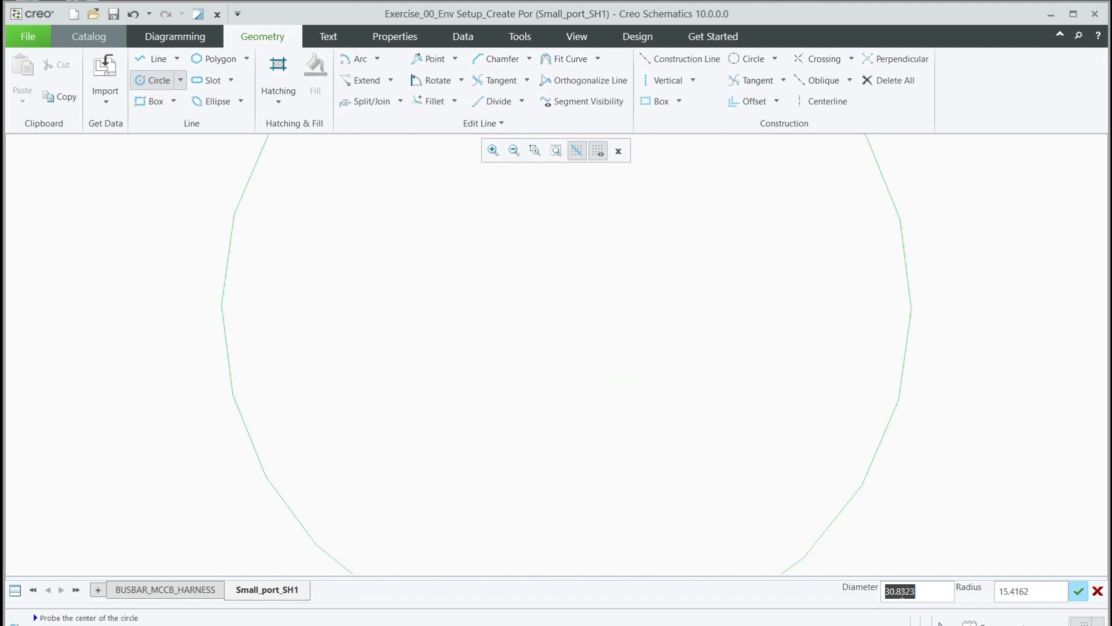
pyautogui.write('0.2')
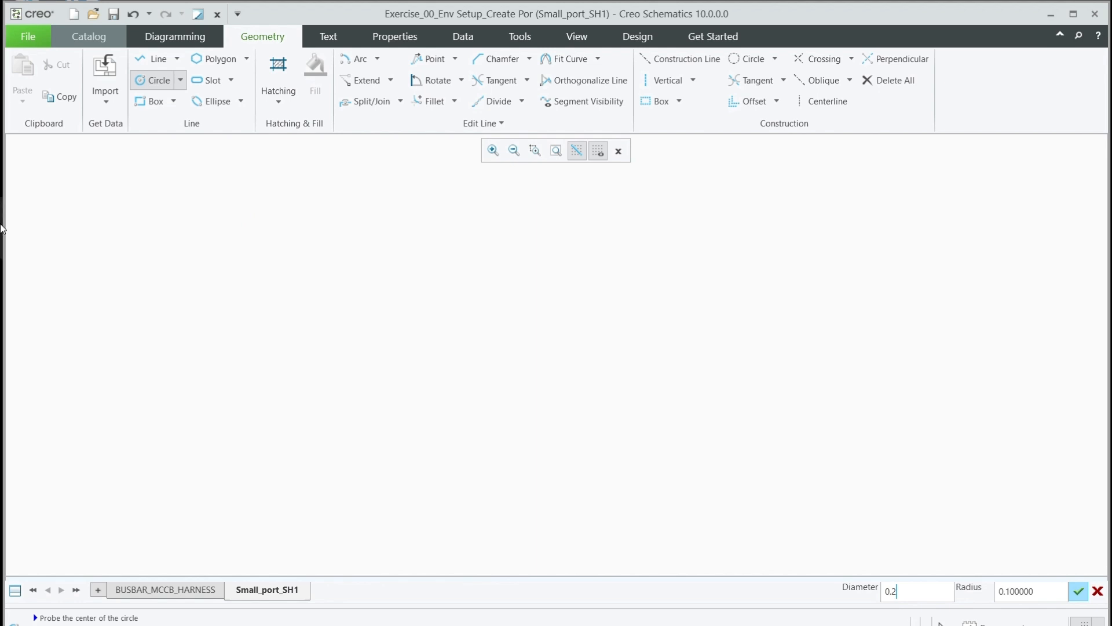
pyautogui.press('Return')
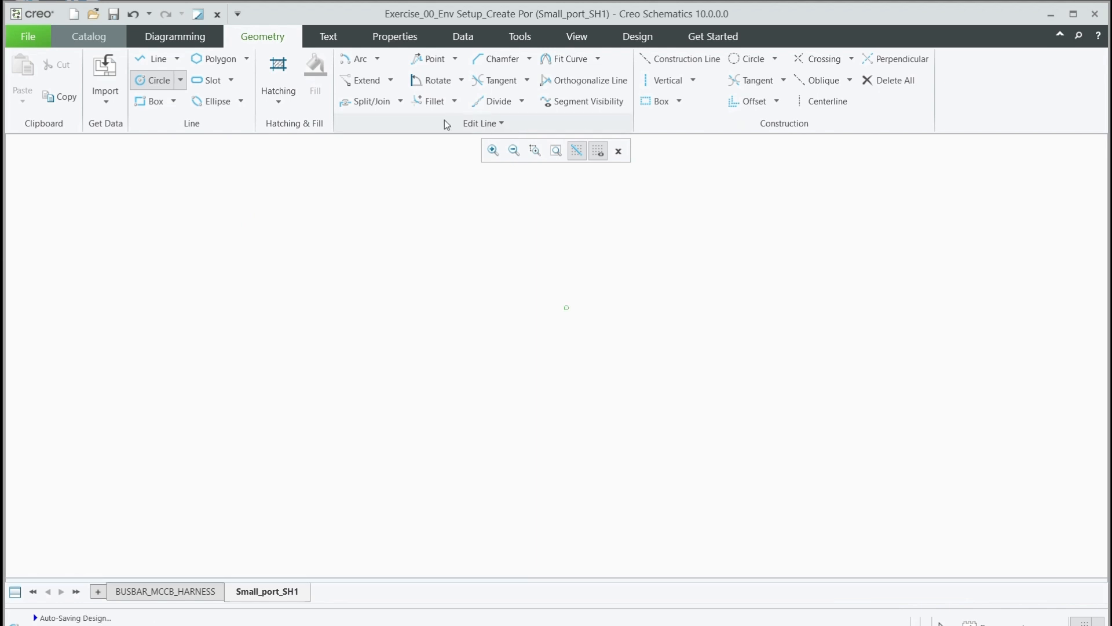
pyautogui.click(556, 150)
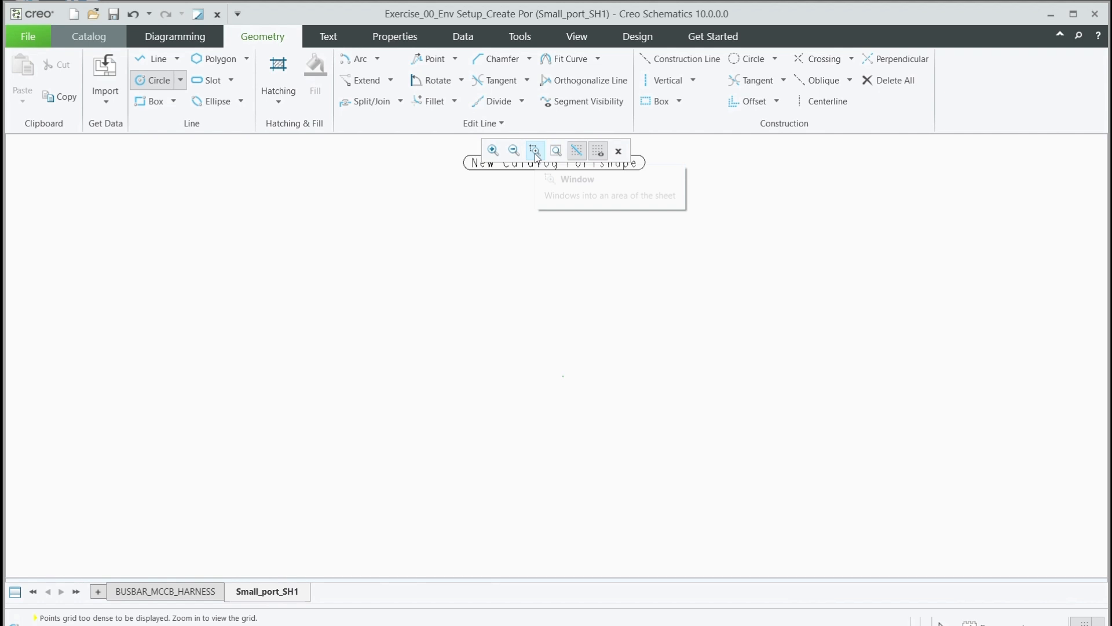
# Step: Set the portshape datum at the centre of the 0.2 diameter circle
pyautogui.click(534, 151)
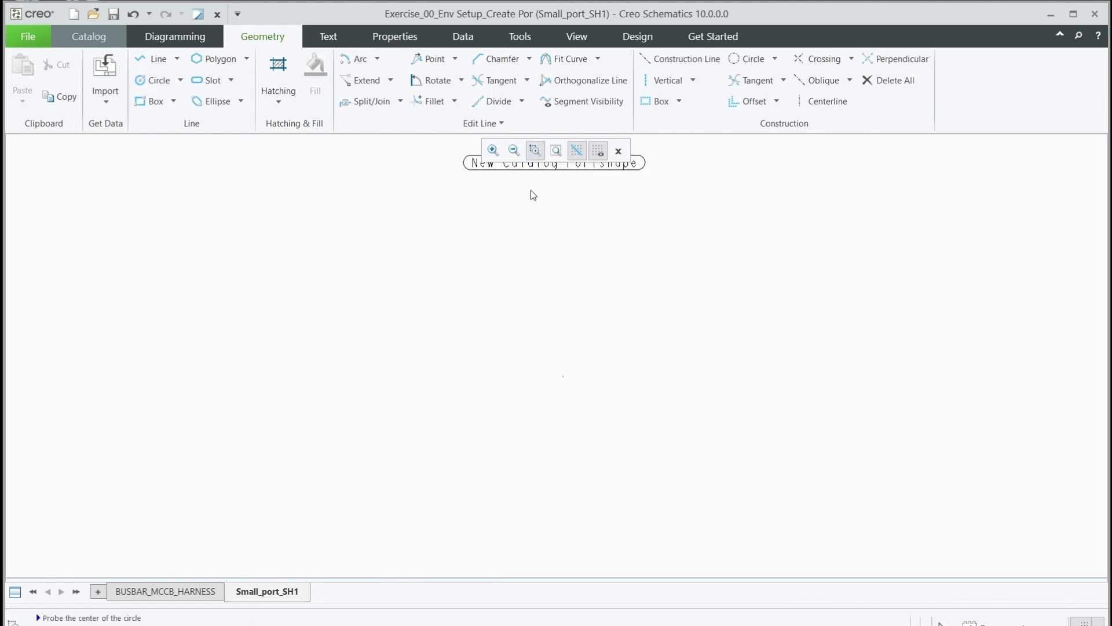
pyautogui.click(492, 151)
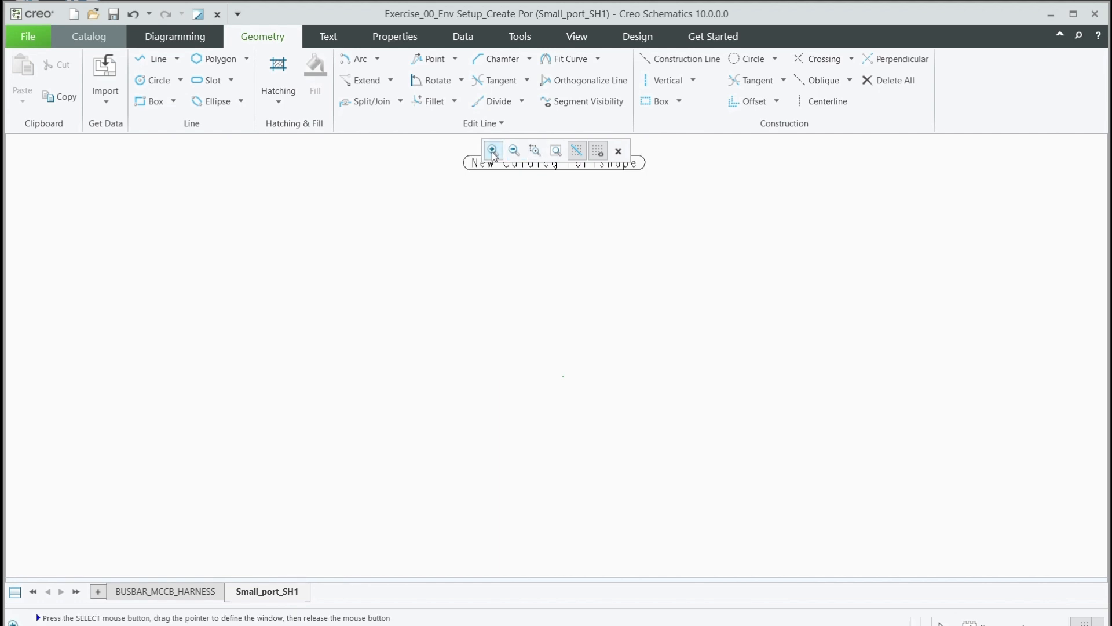
pyautogui.scroll(1, 561, 383)
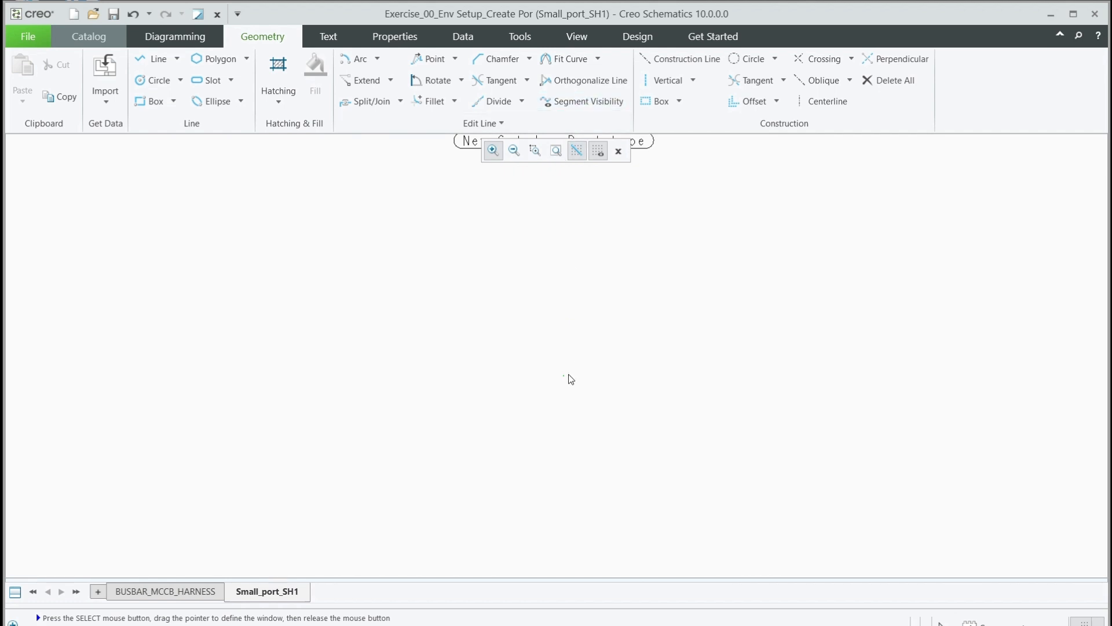
pyautogui.middleClick(567, 389)
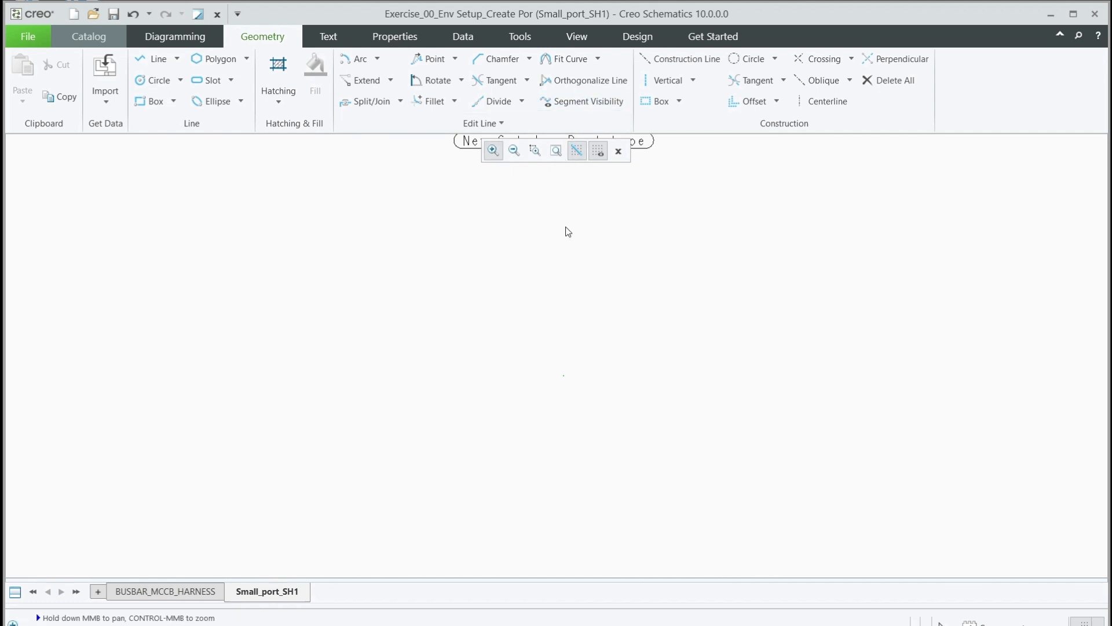
pyautogui.click(534, 150)
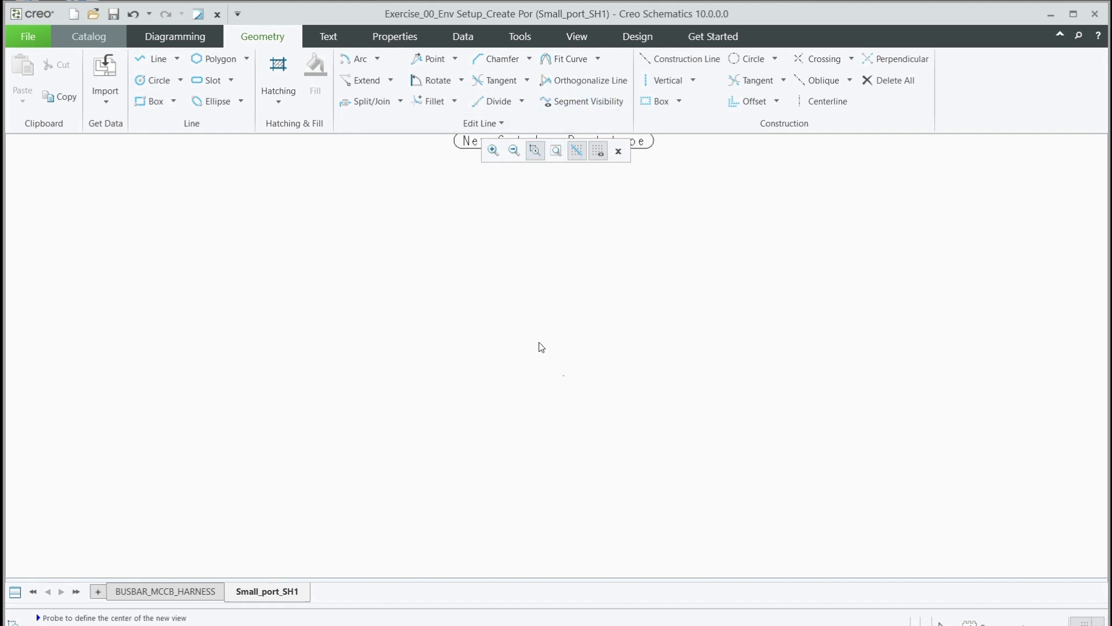
pyautogui.click(582, 410)
pyautogui.click(569, 314)
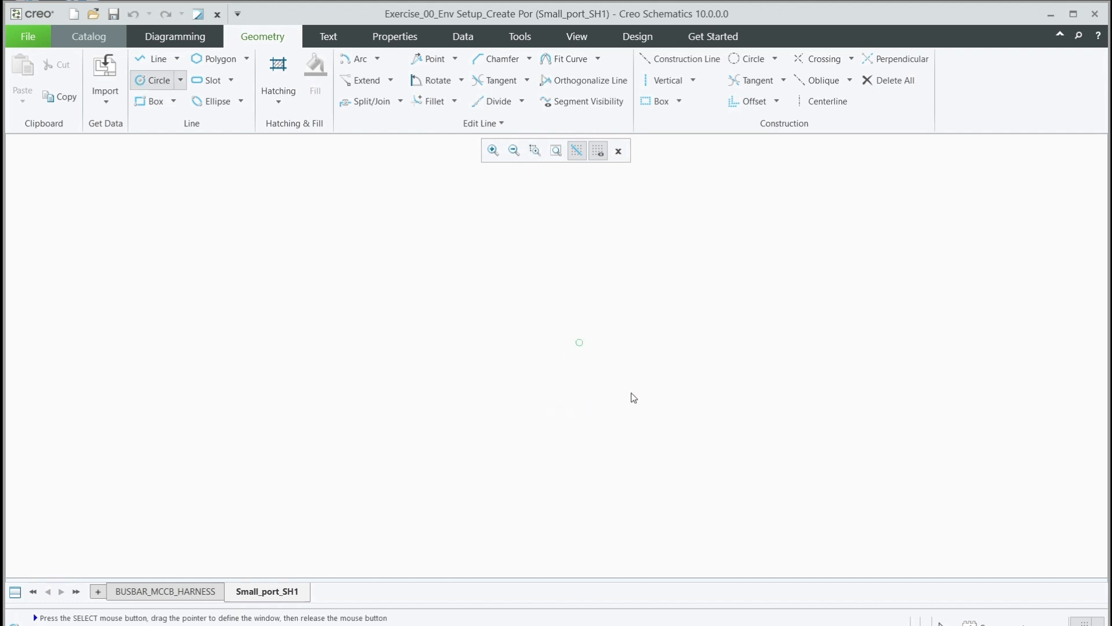
pyautogui.middleClick(600, 372)
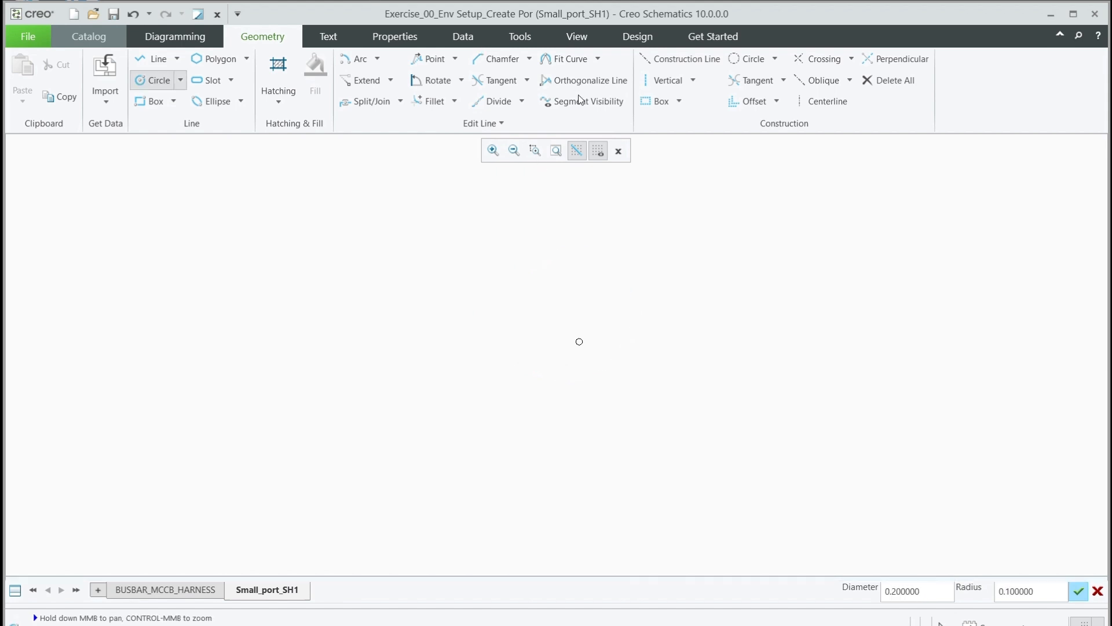
pyautogui.press('Escape')
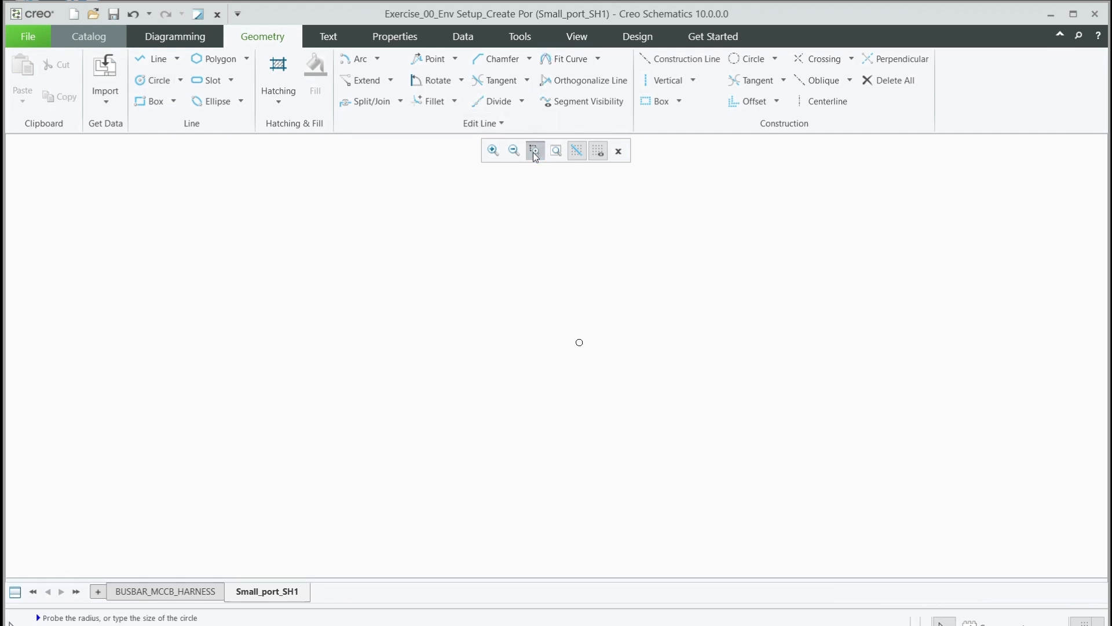
pyautogui.click(534, 152)
pyautogui.moveTo(555, 316); pyautogui.dragTo(600, 377)
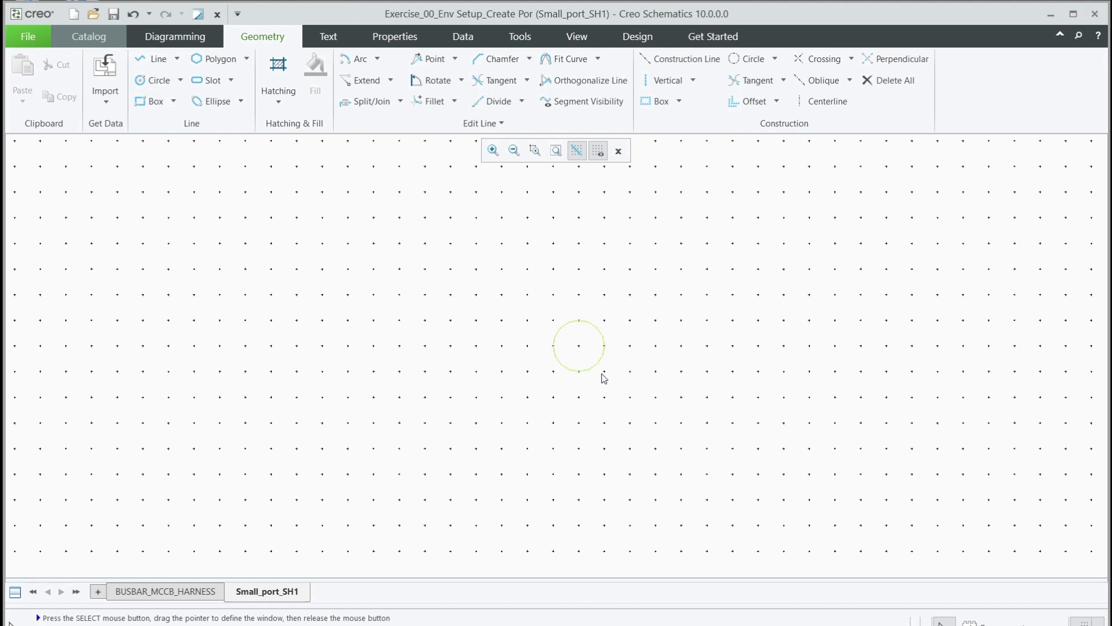
pyautogui.click(200, 38)
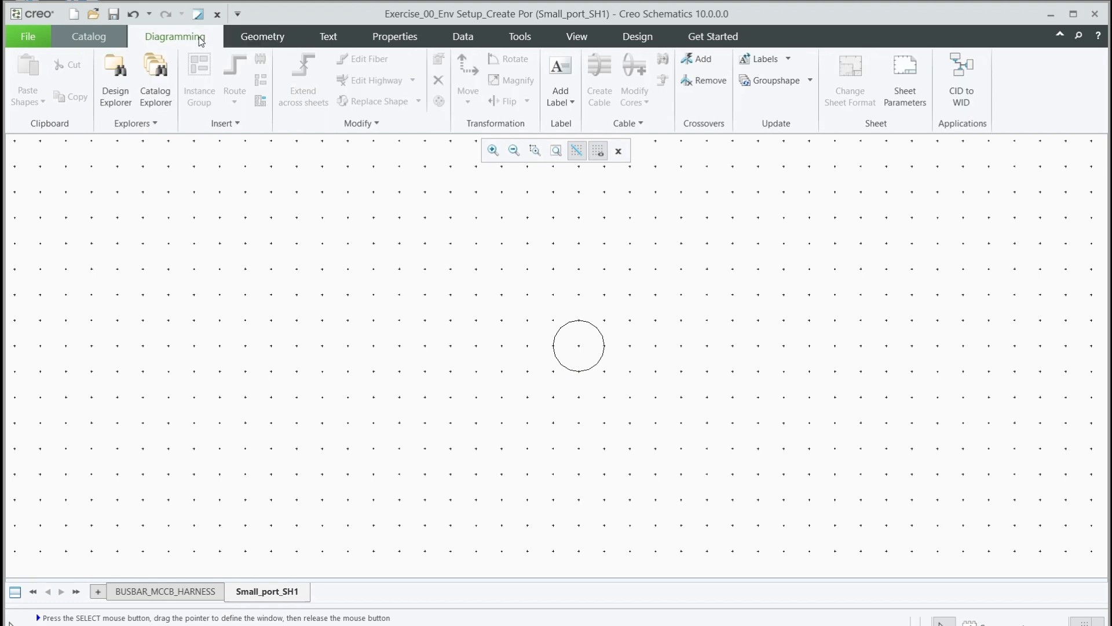
pyautogui.click(96, 37)
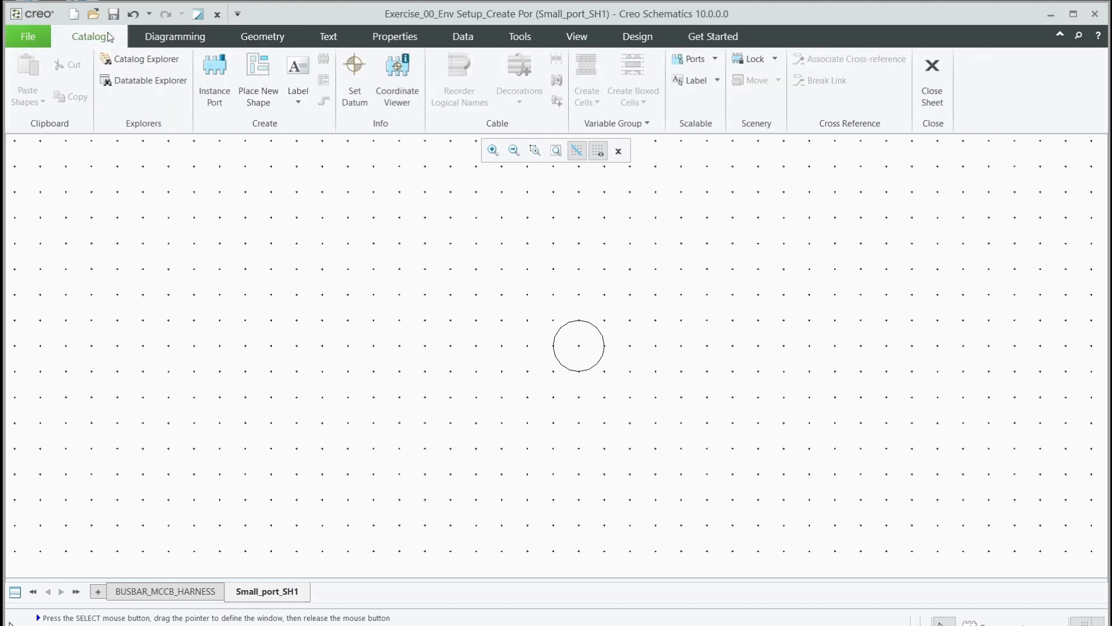
pyautogui.click(355, 68)
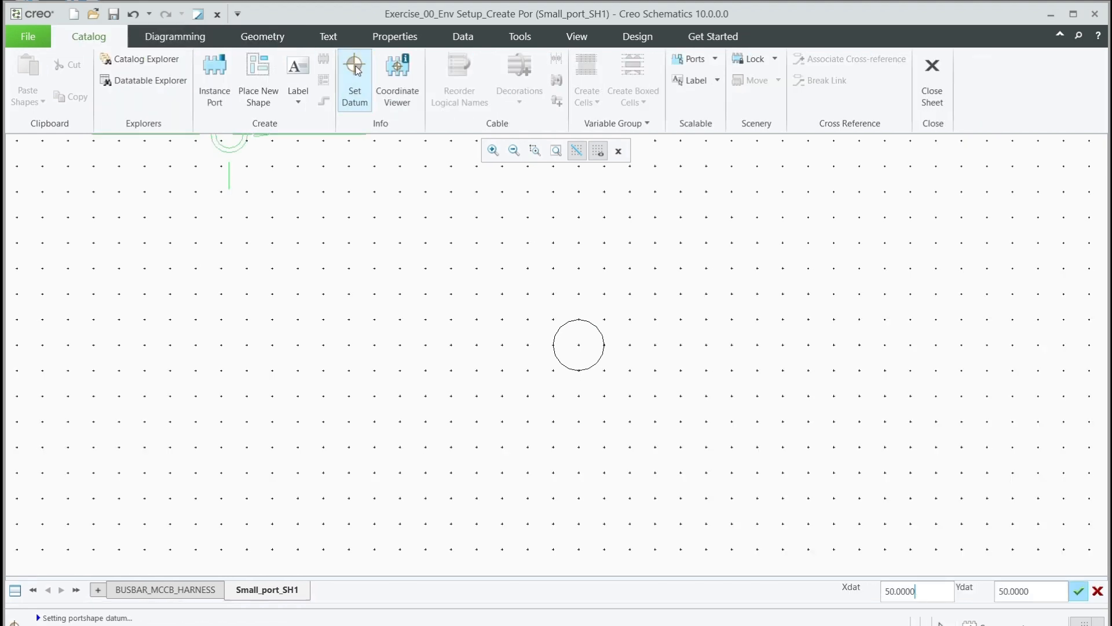
pyautogui.click(579, 346)
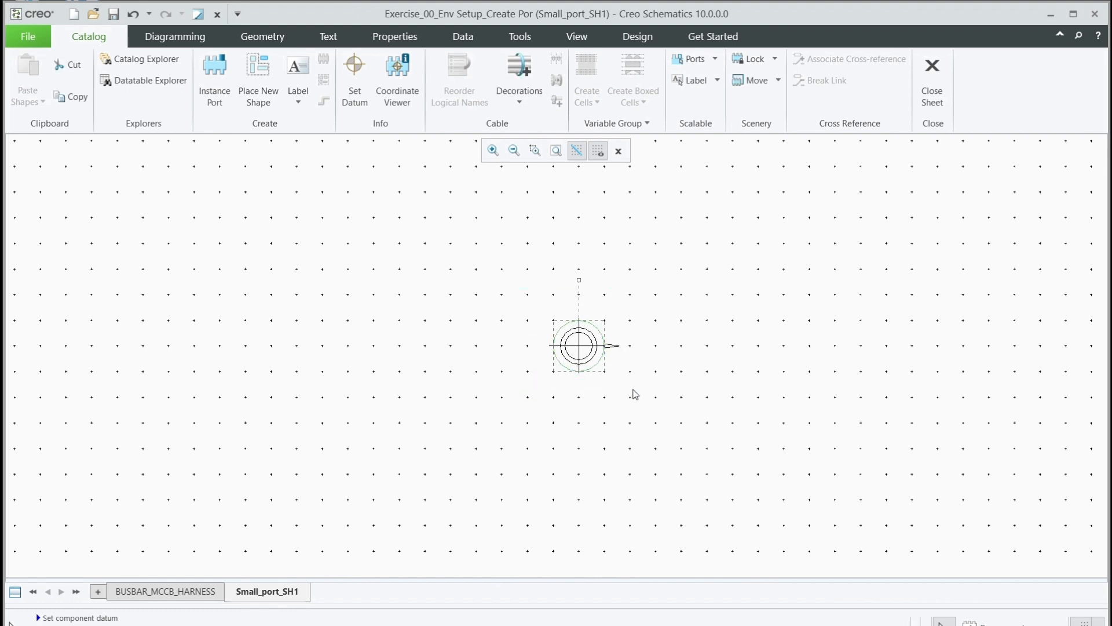
# Step: Lock the scene for the selected circle on the portshape sheet
pyautogui.click(717, 59)
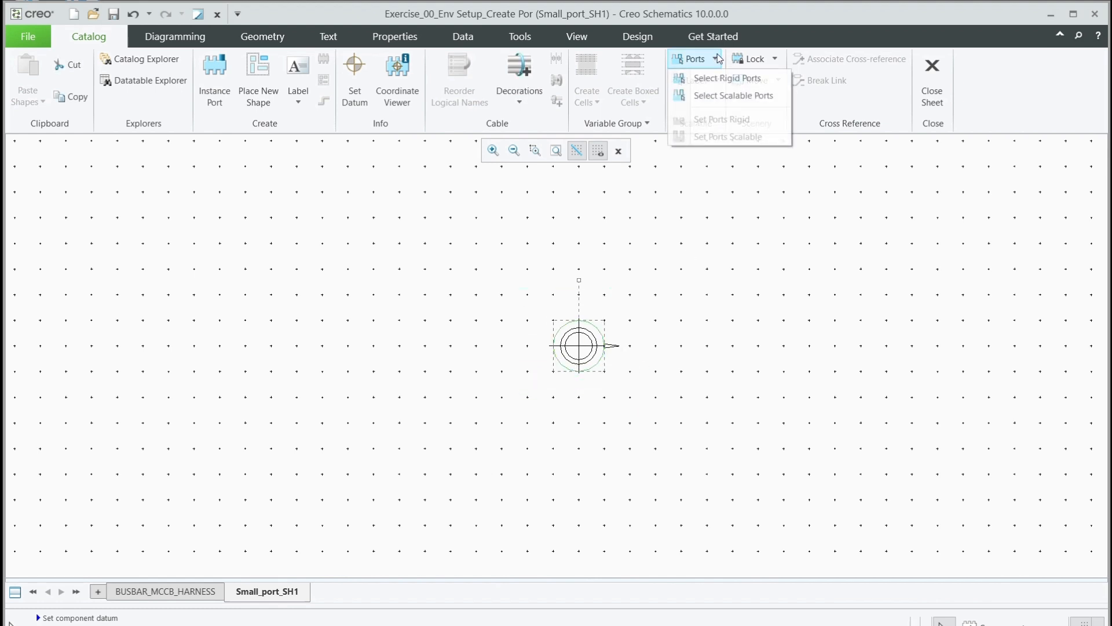
pyautogui.click(717, 58)
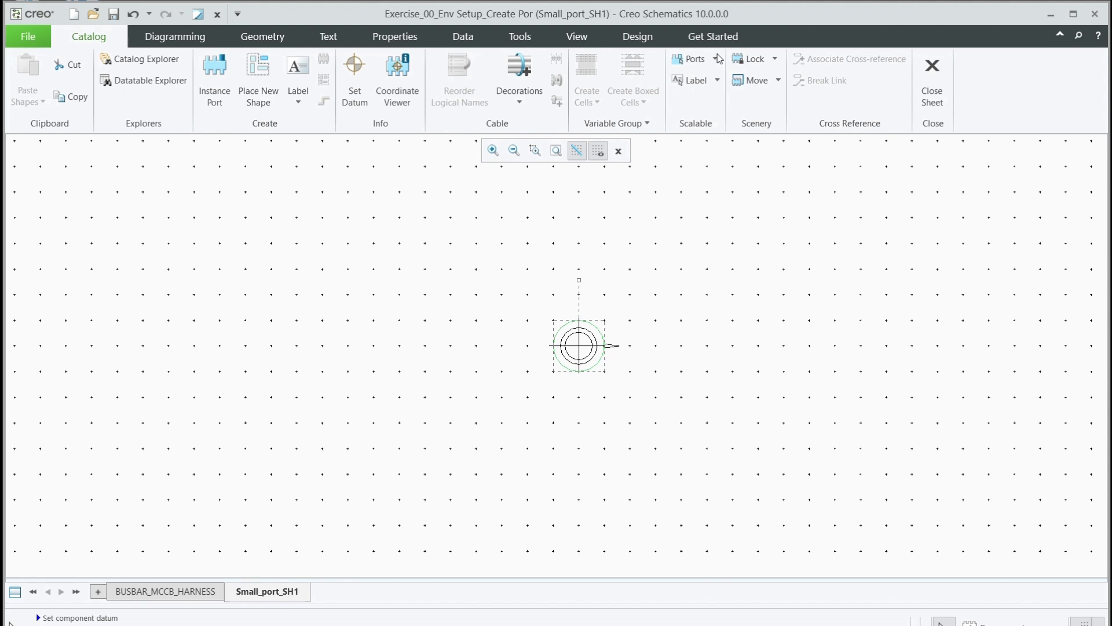
pyautogui.click(775, 59)
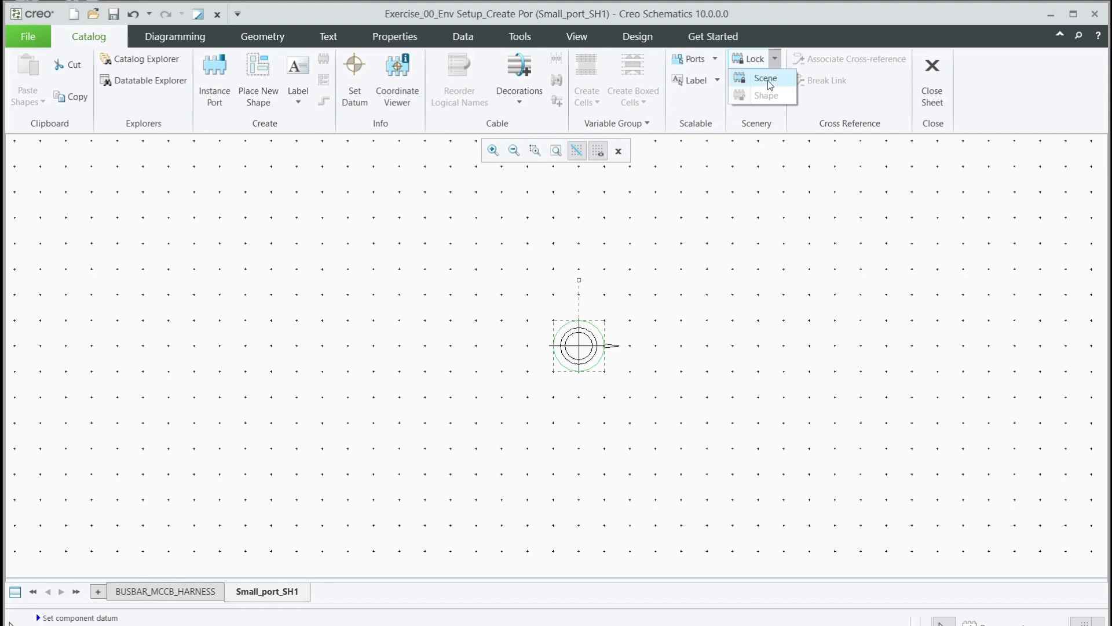
pyautogui.click(766, 79)
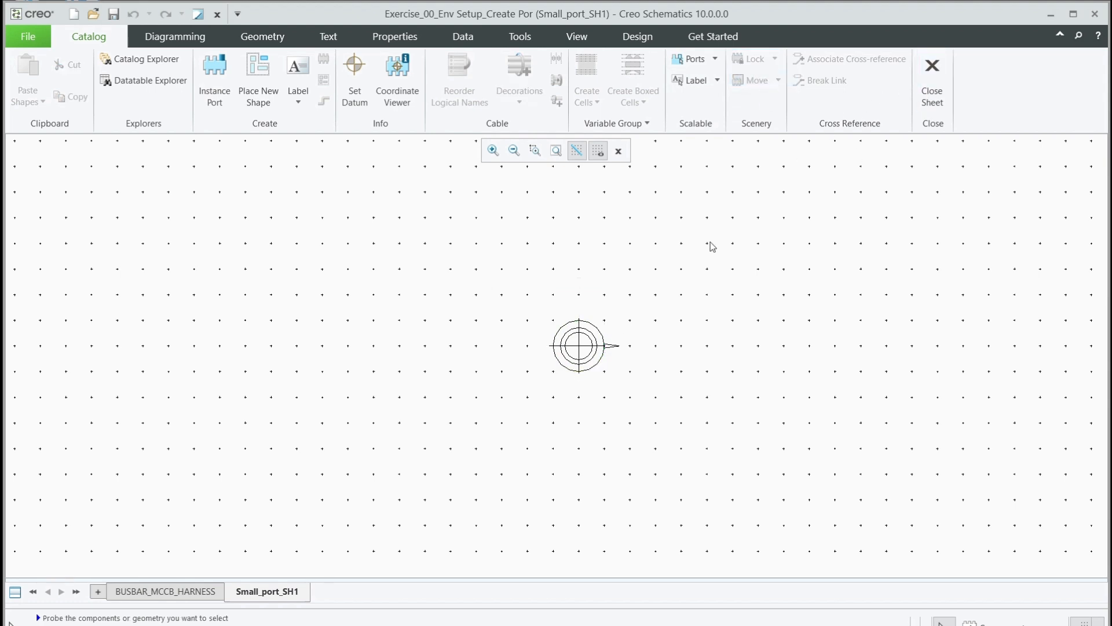
# Step: Save the design and close the Small_port_SH1 sheet
pyautogui.hotkey('ctrl', 's')
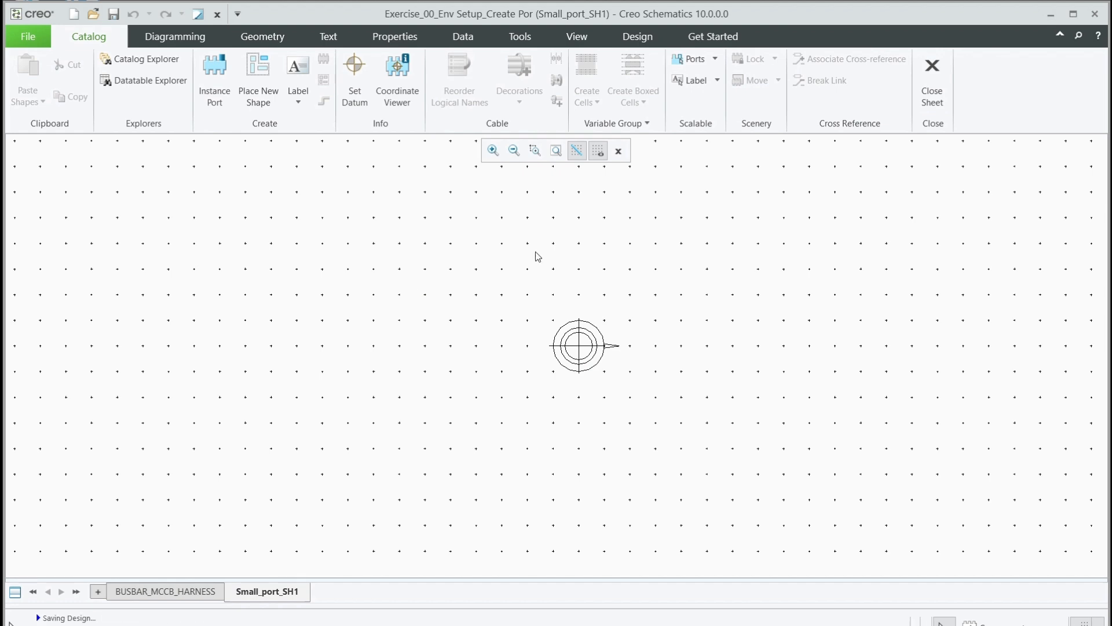
pyautogui.click(940, 81)
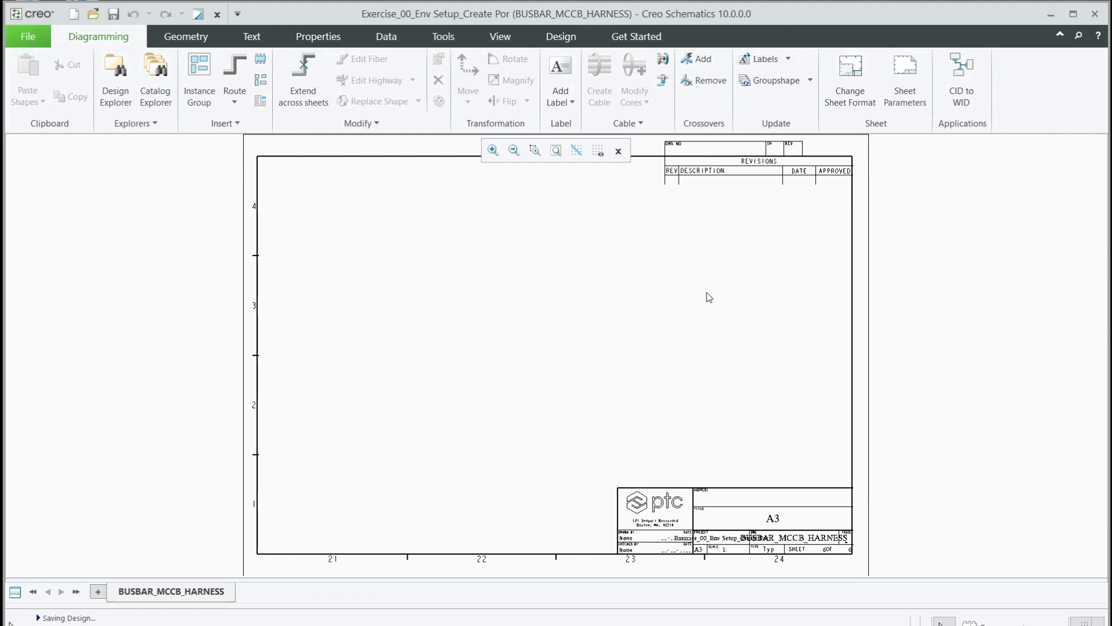
# Step: Open the Exercise_01_Create Component design without saving further changes to the current design
pyautogui.hotkey('ctrl', 'o')
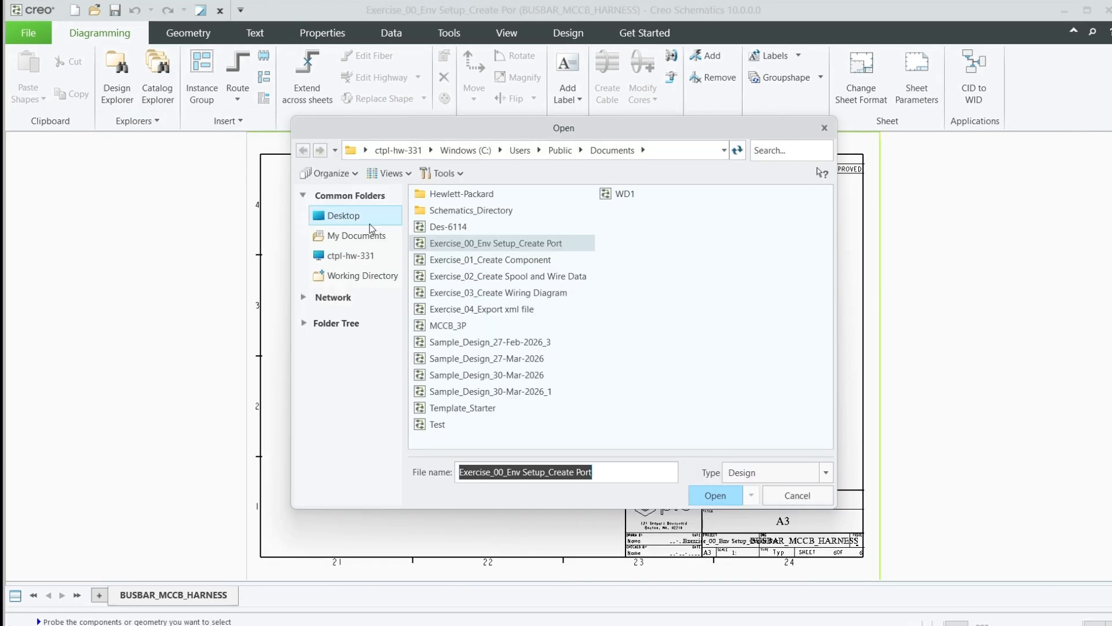
pyautogui.click(502, 266)
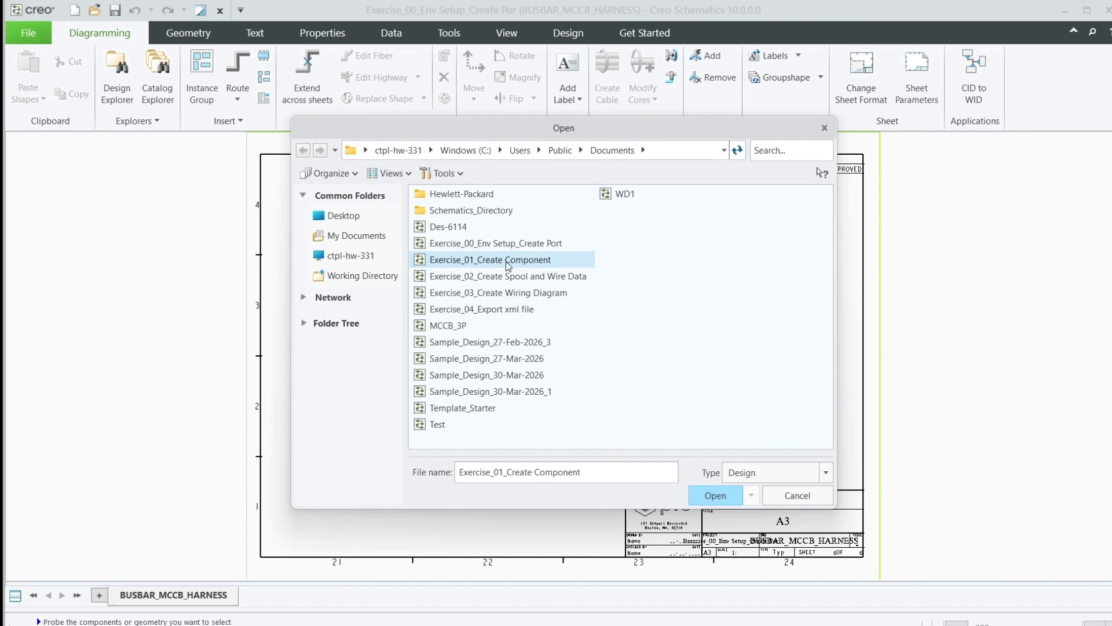
pyautogui.doubleClick(507, 264)
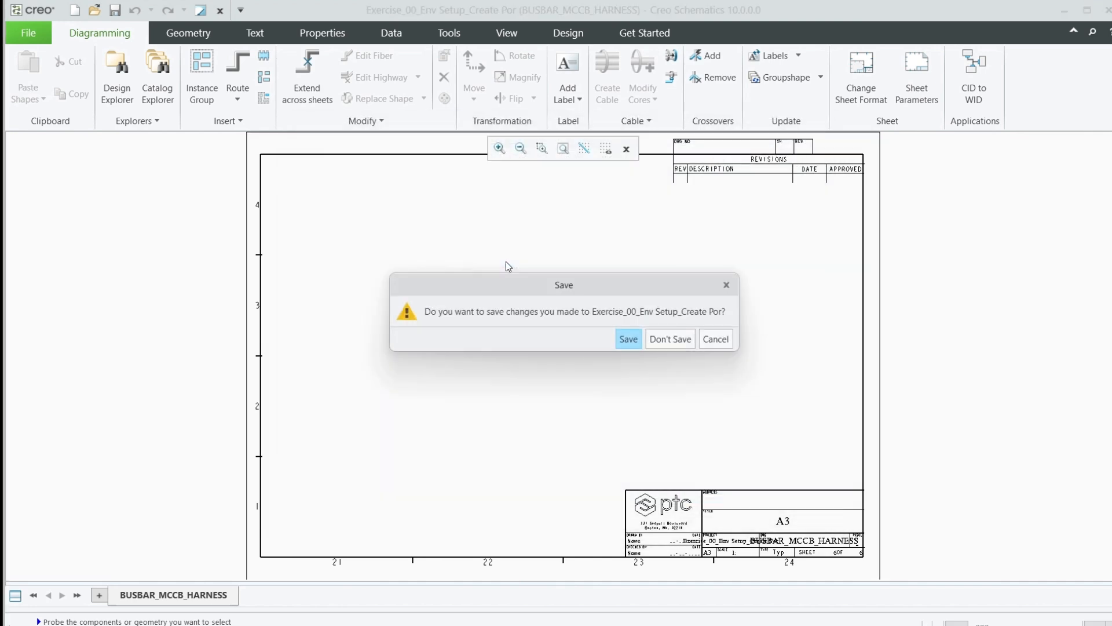
pyautogui.click(670, 339)
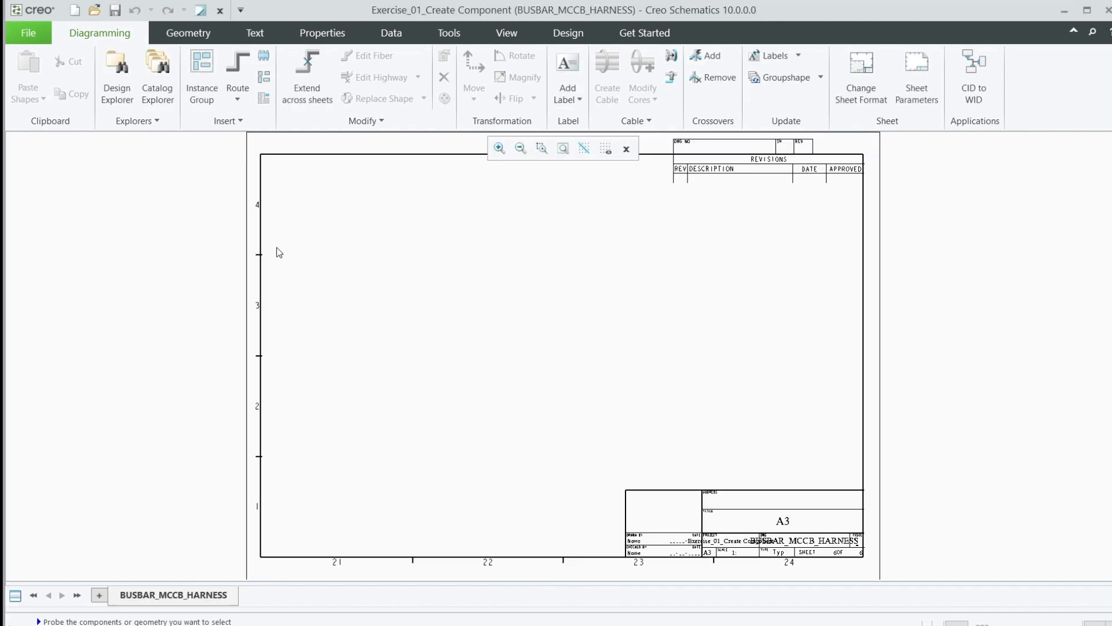
# Step: Open the Catalog Explorer for the design, keeping Blocks as the catalog type
pyautogui.click(154, 71)
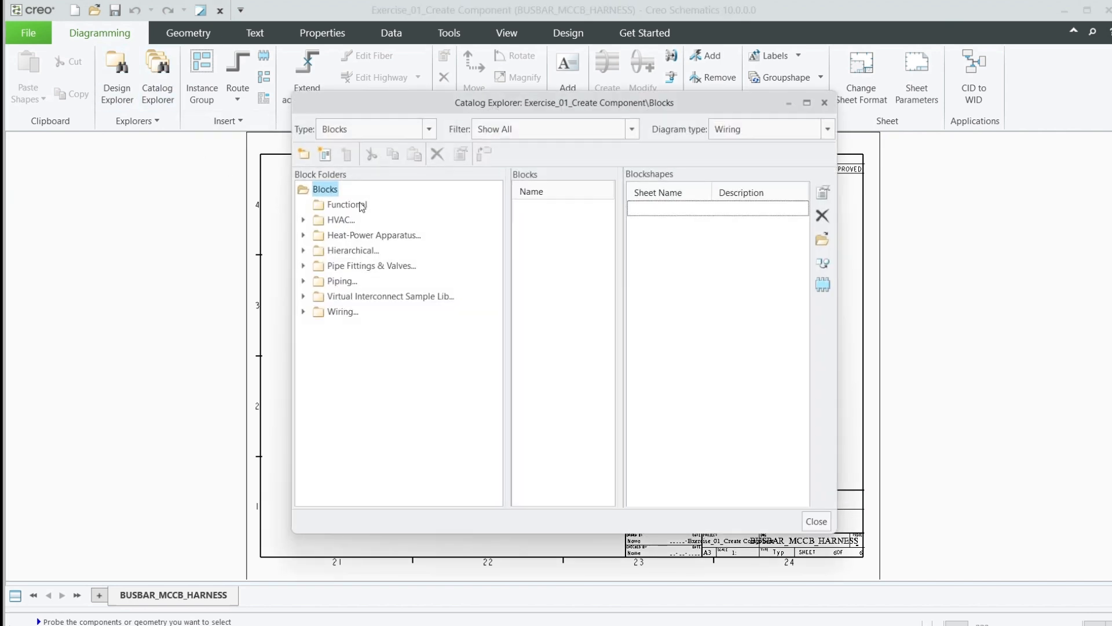
pyautogui.click(429, 130)
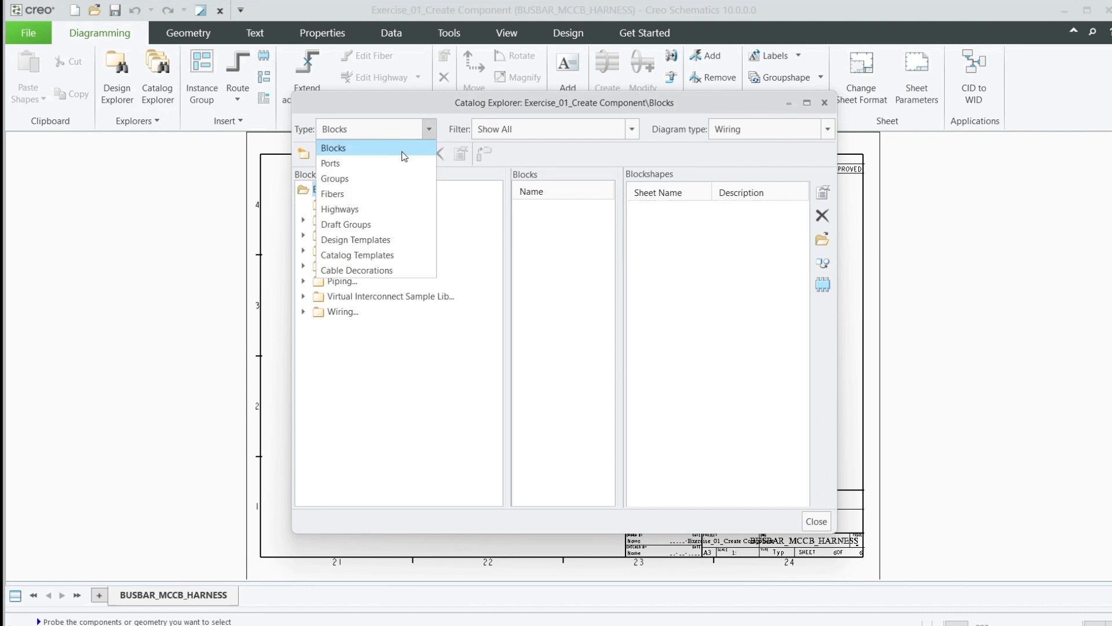
pyautogui.click(430, 129)
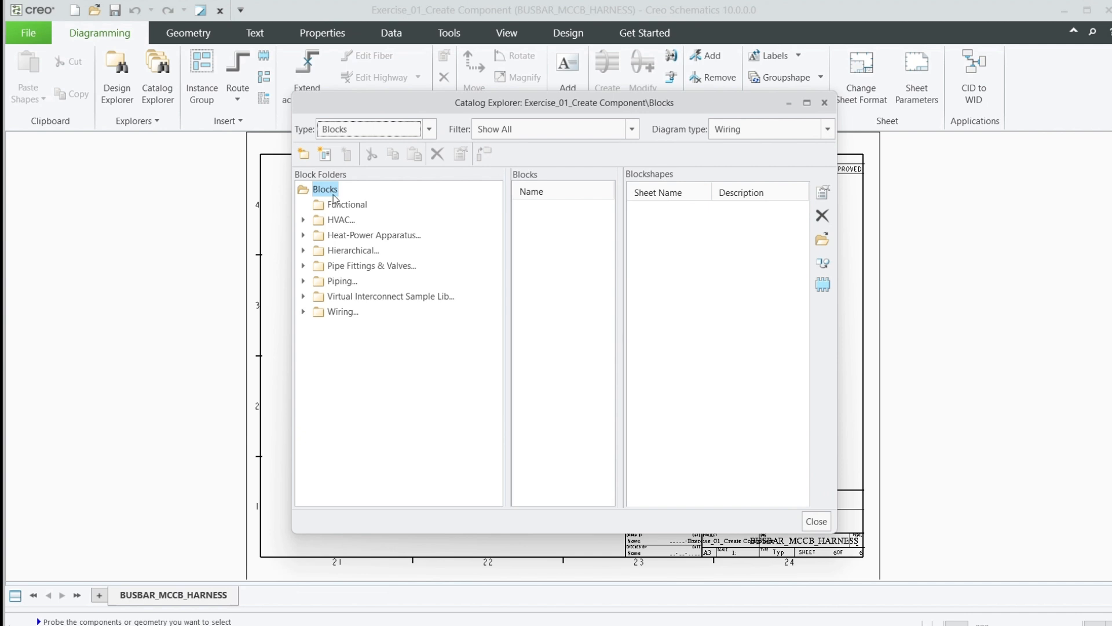
# Step: Create a block folder named Electrical_components with the description Electrical_components
pyautogui.click(304, 154)
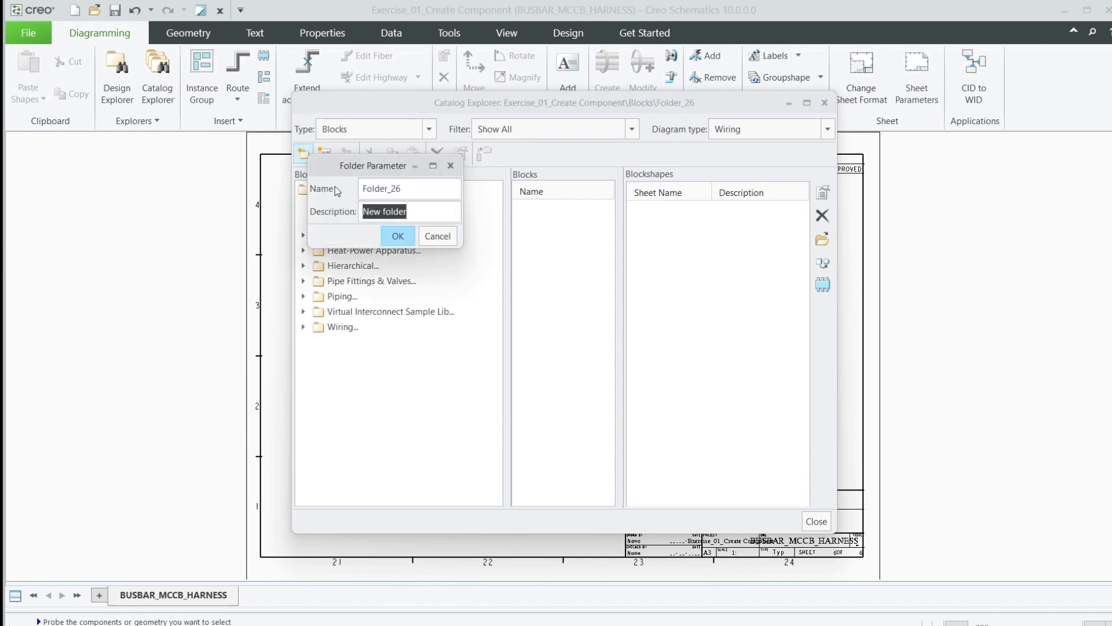
pyautogui.moveTo(363, 189)
pyautogui.mouseDown()
pyautogui.moveTo(399, 188)
pyautogui.moveTo(361, 188)
pyautogui.mouseUp()
pyautogui.write('Electrical')
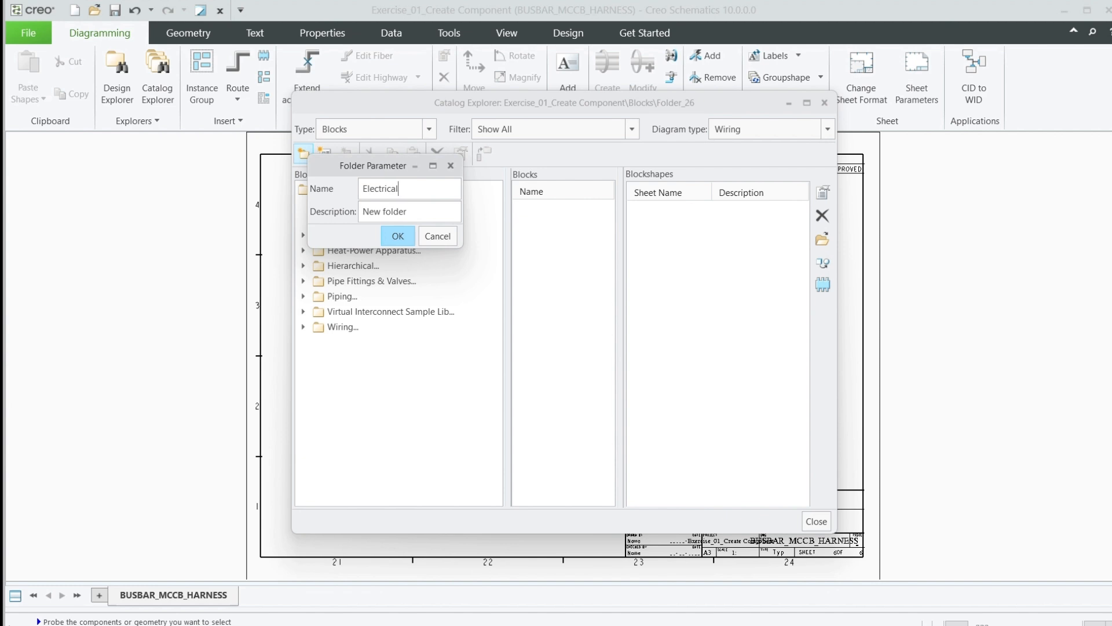
pyautogui.write('_components')
pyautogui.moveTo(452, 189); pyautogui.dragTo(355, 190)
pyautogui.hotkey('ctrl', 'c')
pyautogui.moveTo(423, 214); pyautogui.dragTo(358, 211)
pyautogui.click(364, 212)
pyautogui.hotkey('ctrl', 'v')
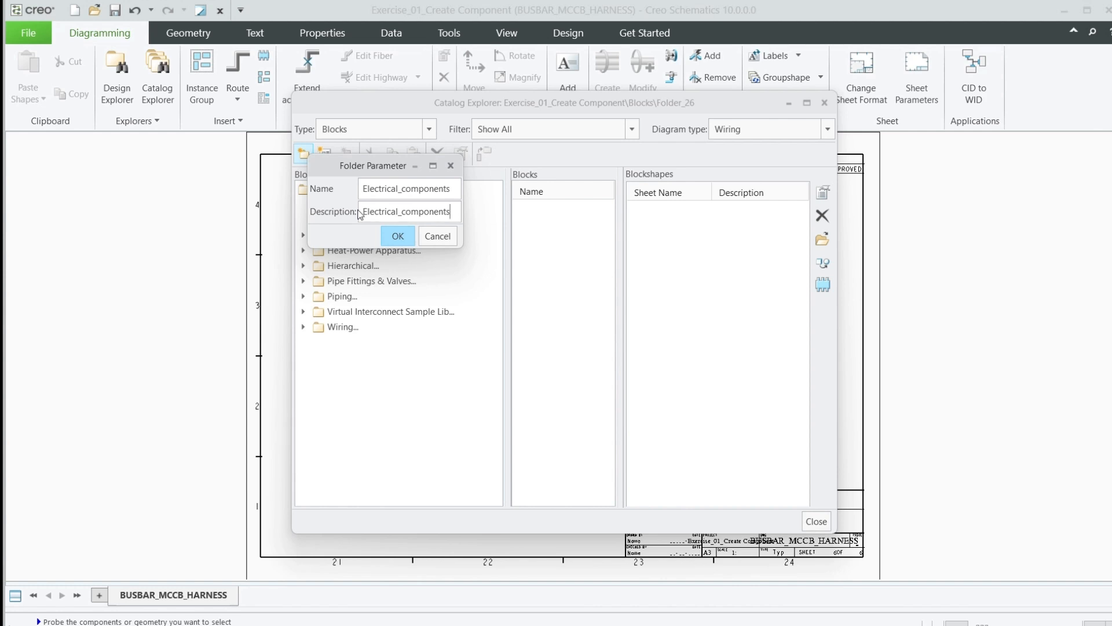
pyautogui.click(398, 236)
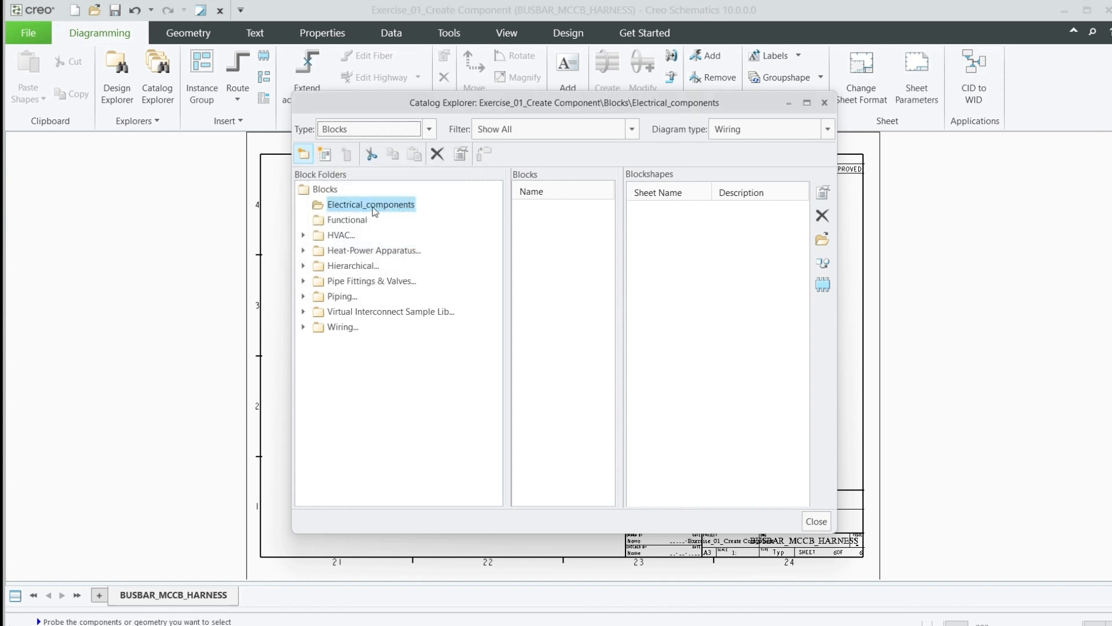
# Step: Create a new block in the Electrical_components folder and name it MCCB in its properties
pyautogui.click(325, 154)
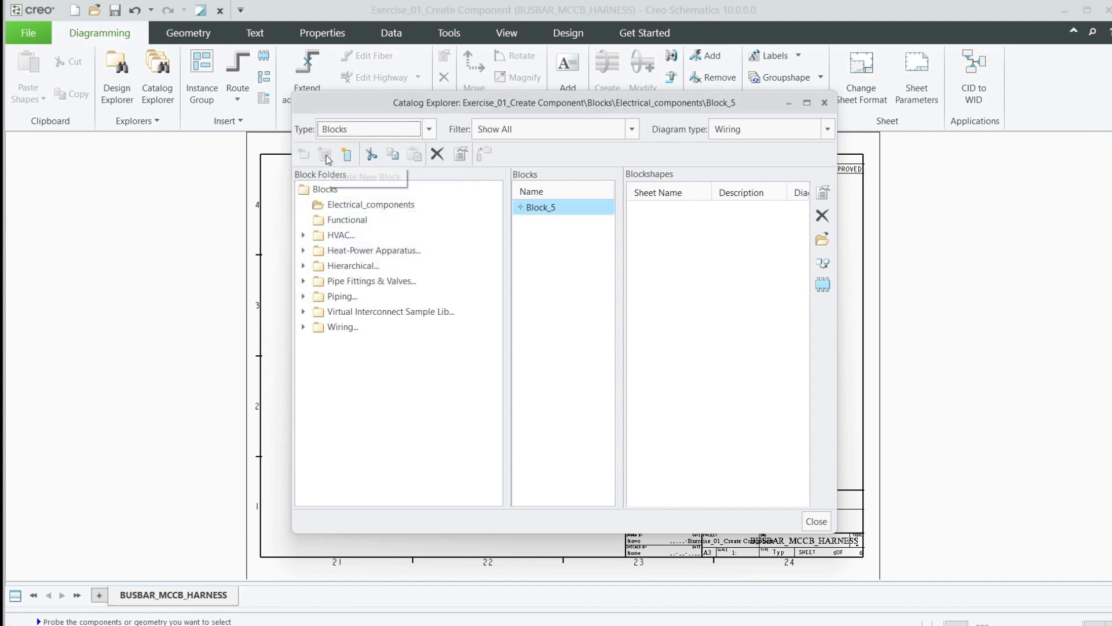
pyautogui.click(555, 212)
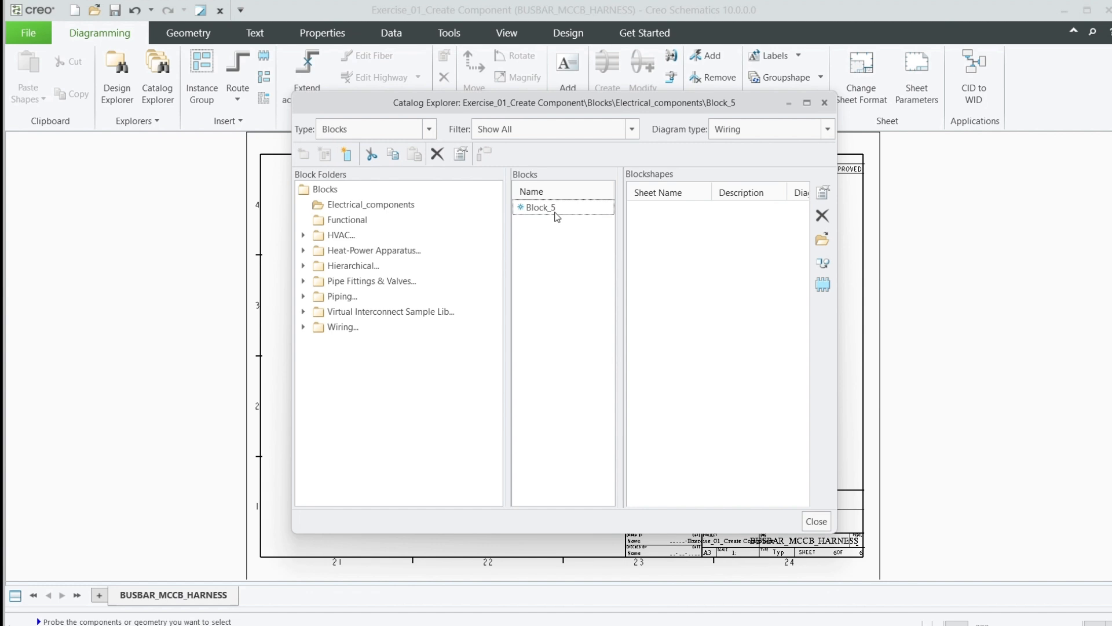
pyautogui.rightClick(556, 214)
pyautogui.click(608, 295)
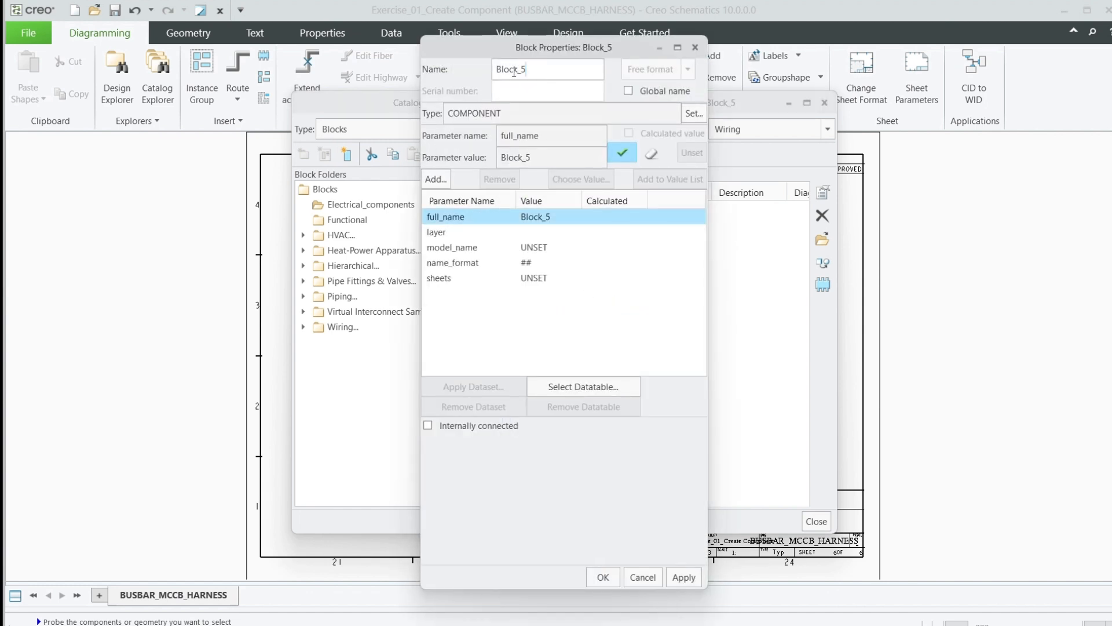
pyautogui.moveTo(533, 72); pyautogui.dragTo(495, 69)
pyautogui.write('MCCB')
pyautogui.click(684, 578)
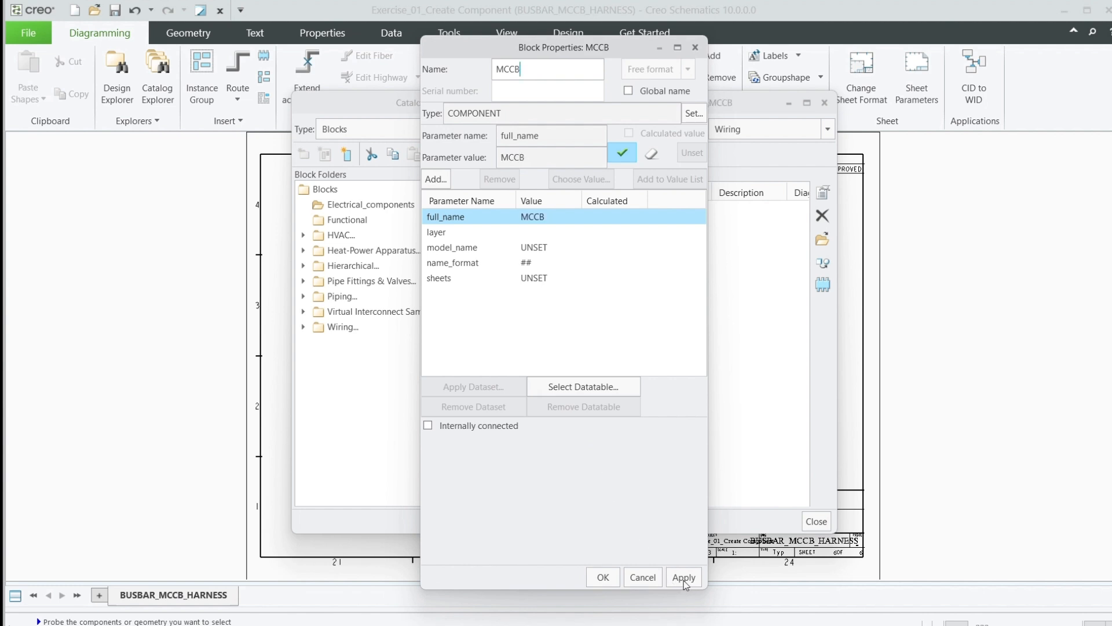
pyautogui.click(608, 578)
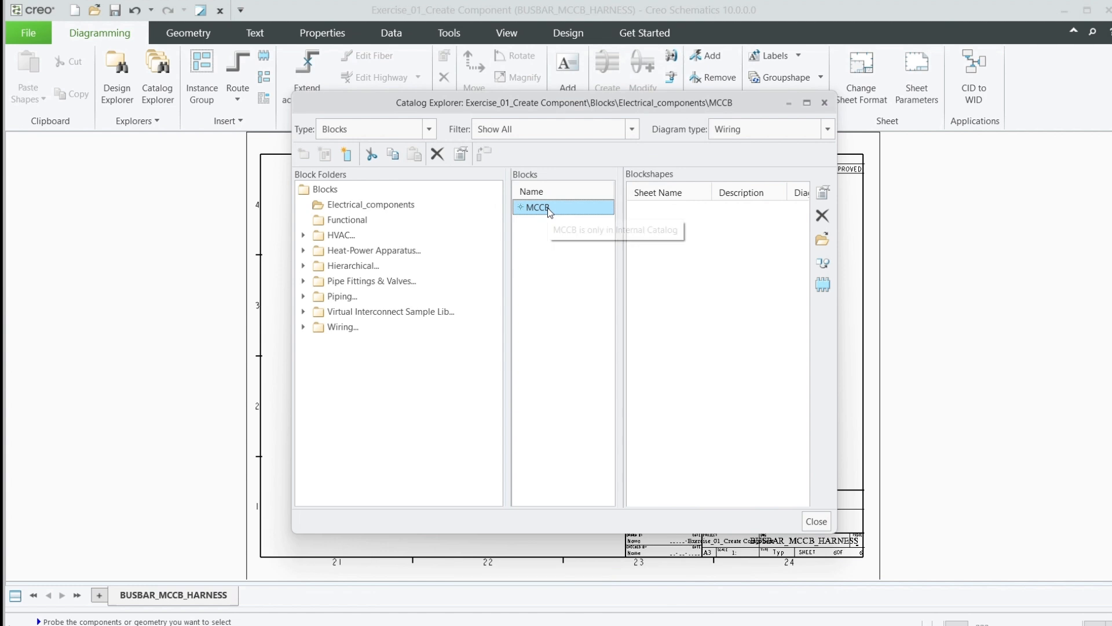
# Step: Switch to the Schematics.pptx presentation and examine the circuit breaker symbol in the fan motor wiring diagram
pyautogui.moveTo(808, 625)
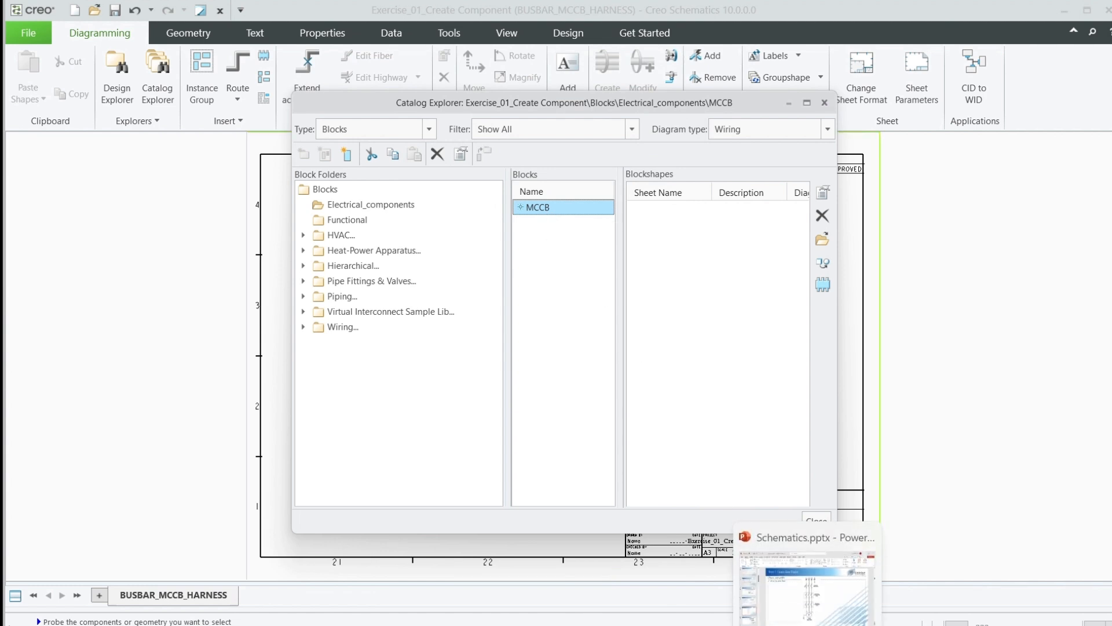
pyautogui.click(808, 588)
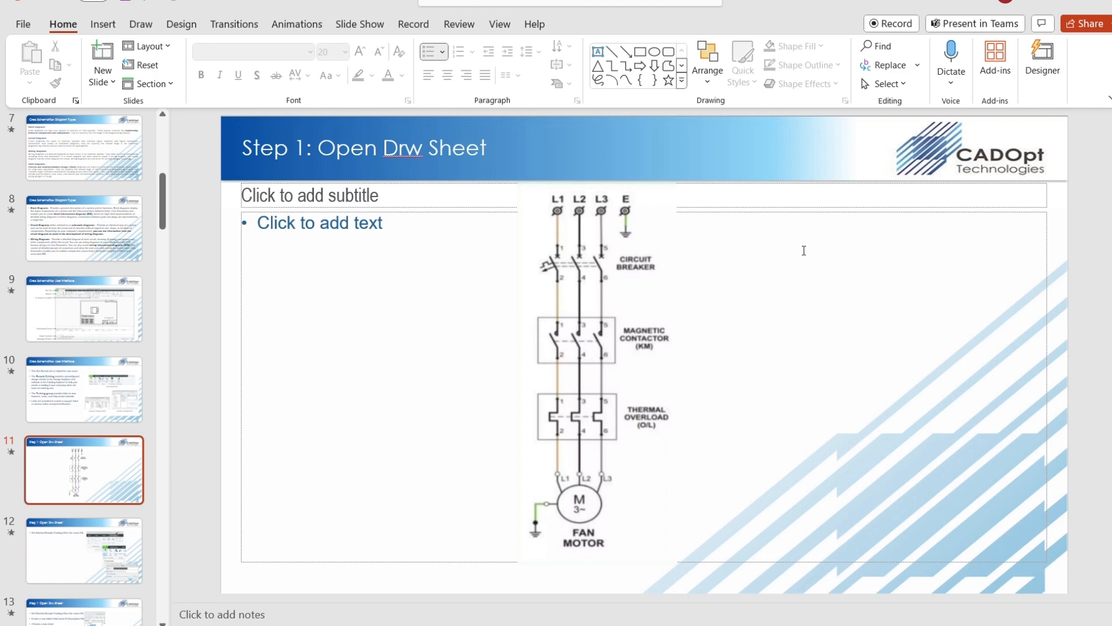
pyautogui.click(1043, 8)
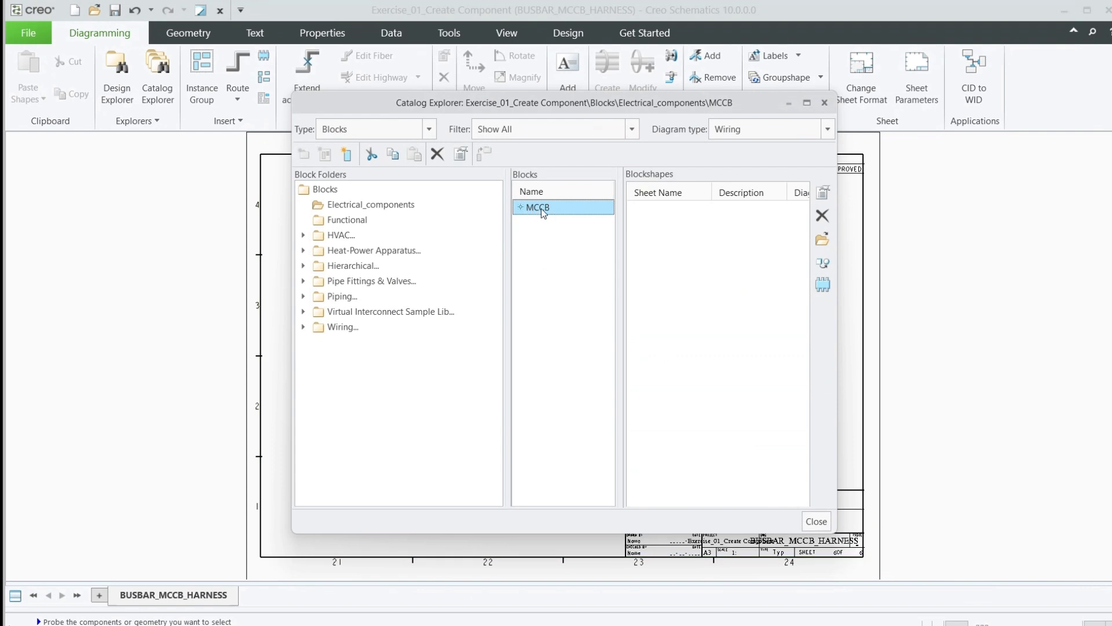
# Step: Add a blockshape sheet to the MCCB block using the NEWBLOCK catalog template
pyautogui.click(346, 154)
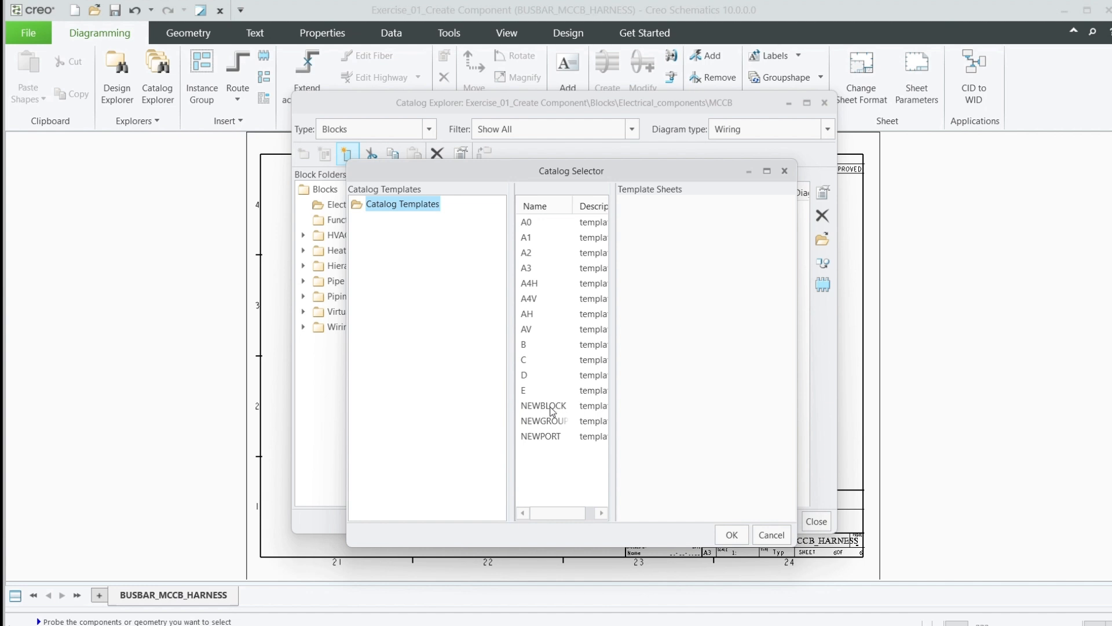
pyautogui.click(545, 406)
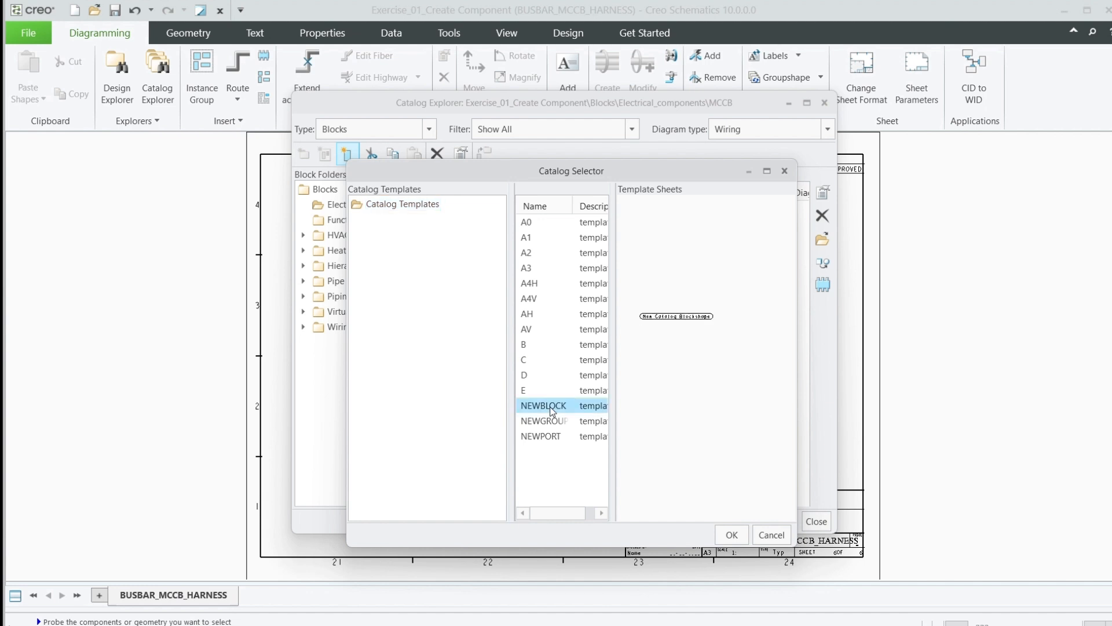
pyautogui.click(741, 535)
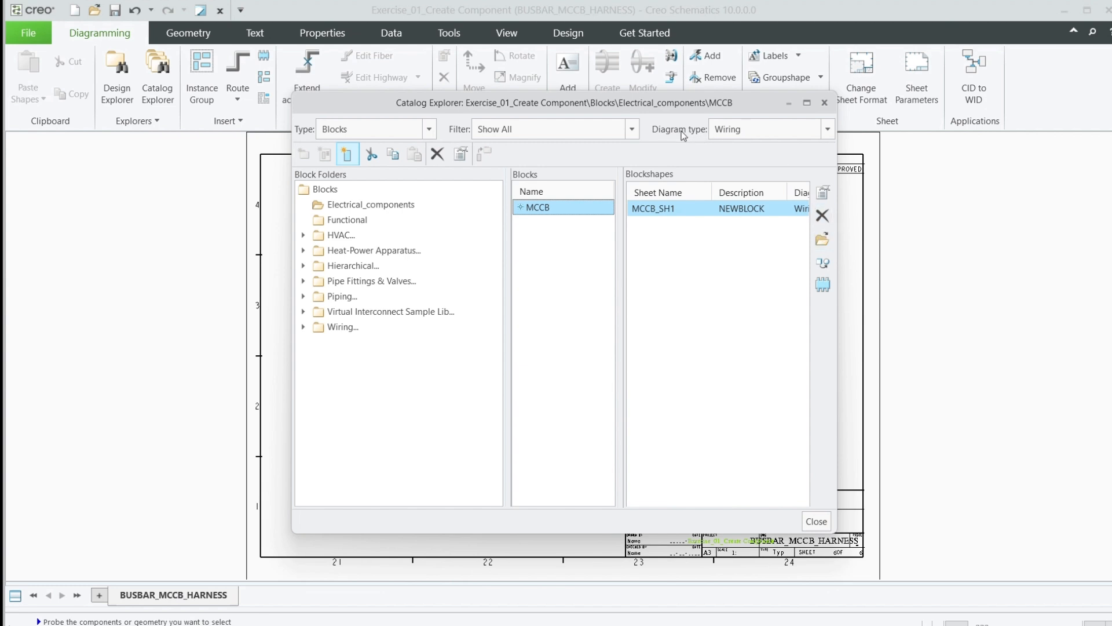
# Step: Keep Wiring as the diagram type and open the MCCB_SH1 blockshape sheet for editing, closing the Catalog Explorer
pyautogui.click(745, 132)
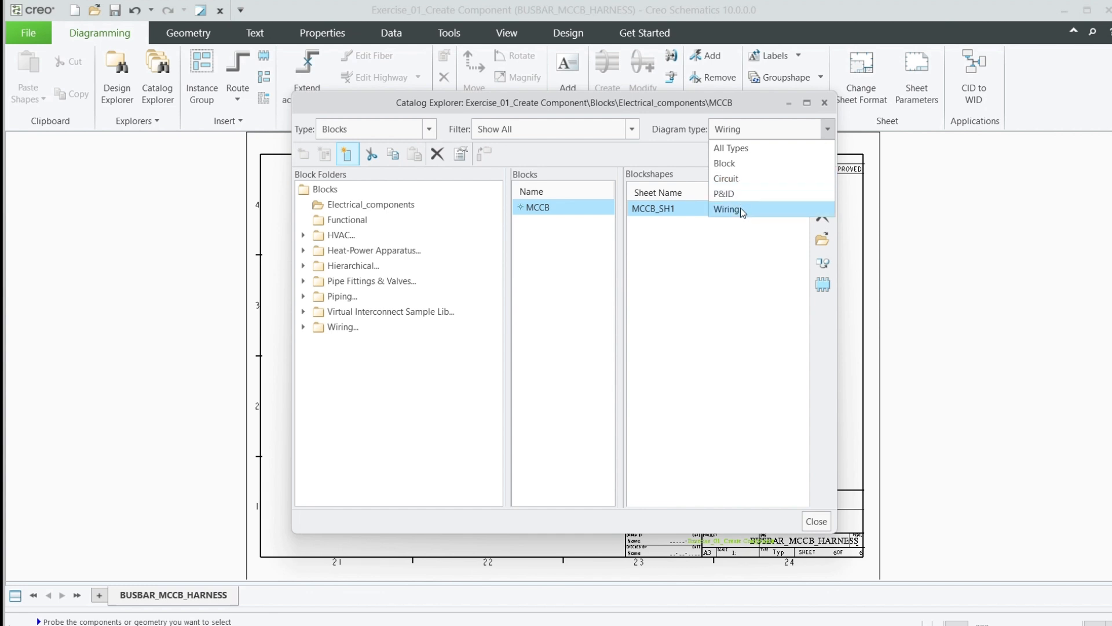
pyautogui.click(757, 209)
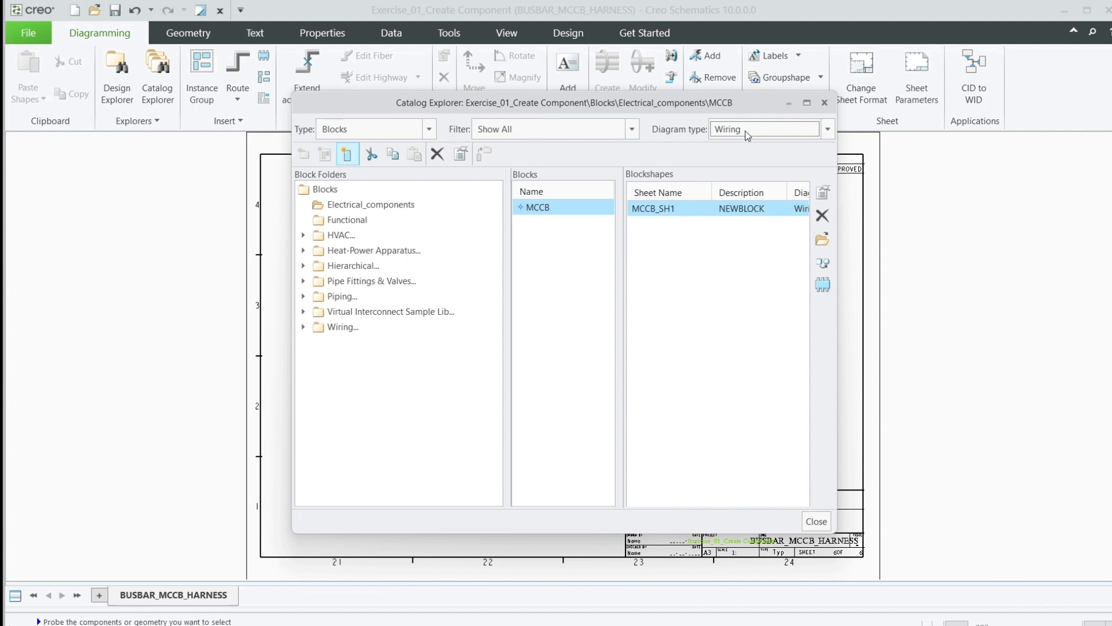
pyautogui.click(767, 129)
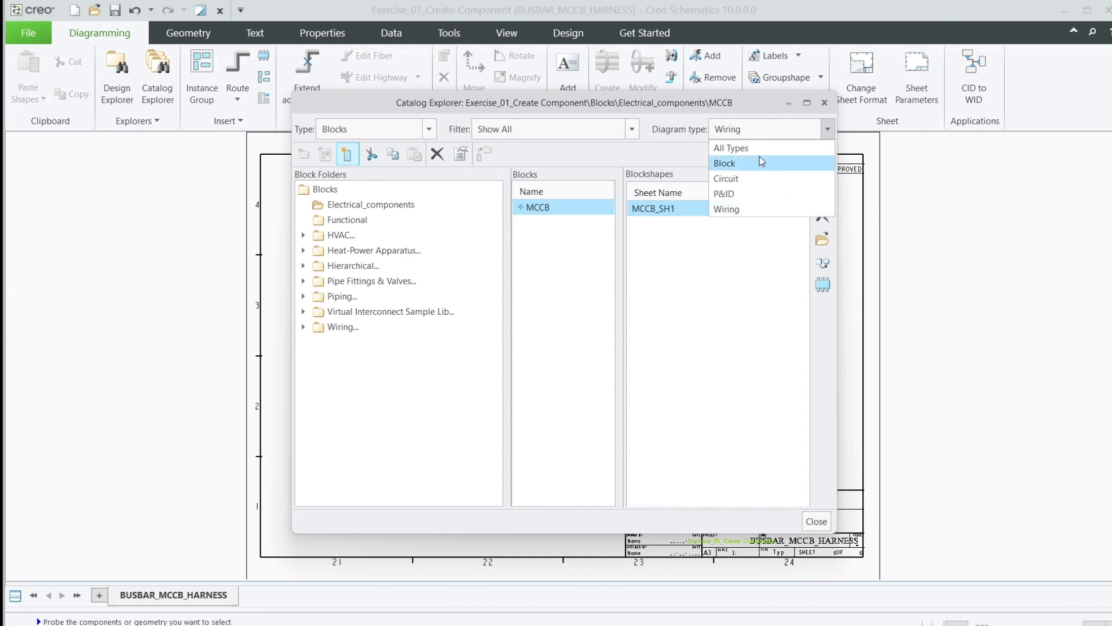
pyautogui.click(772, 129)
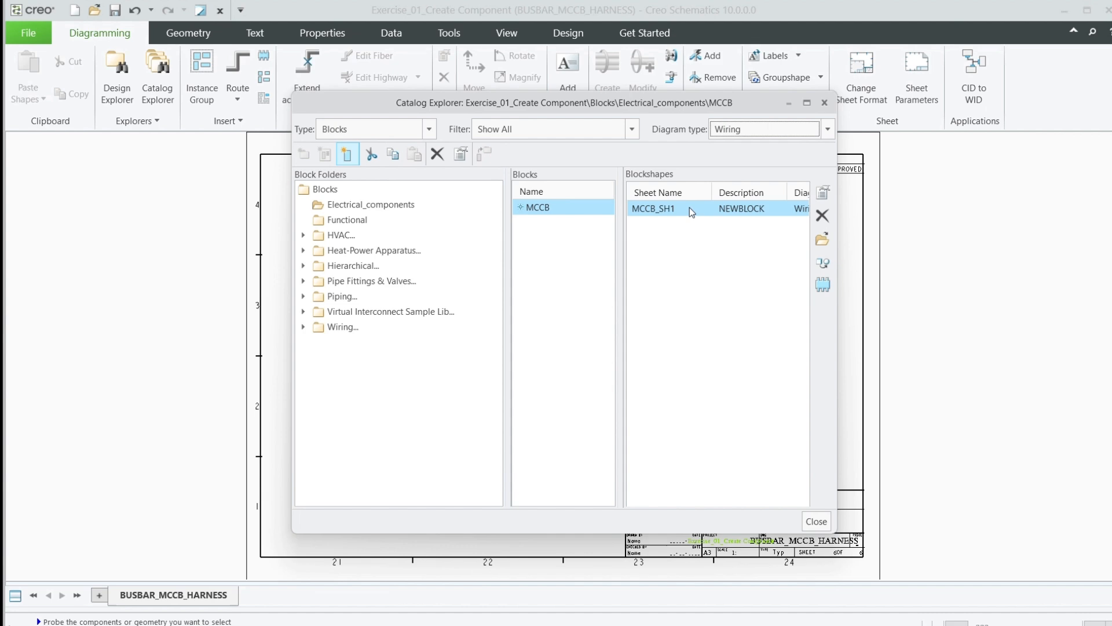
pyautogui.click(823, 239)
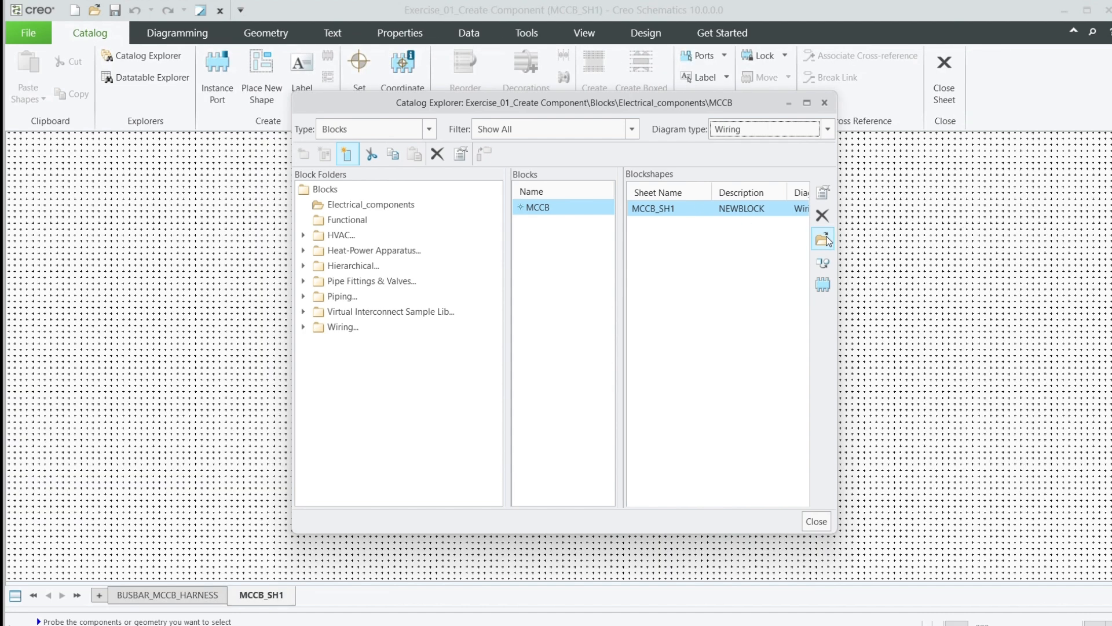
pyautogui.click(816, 521)
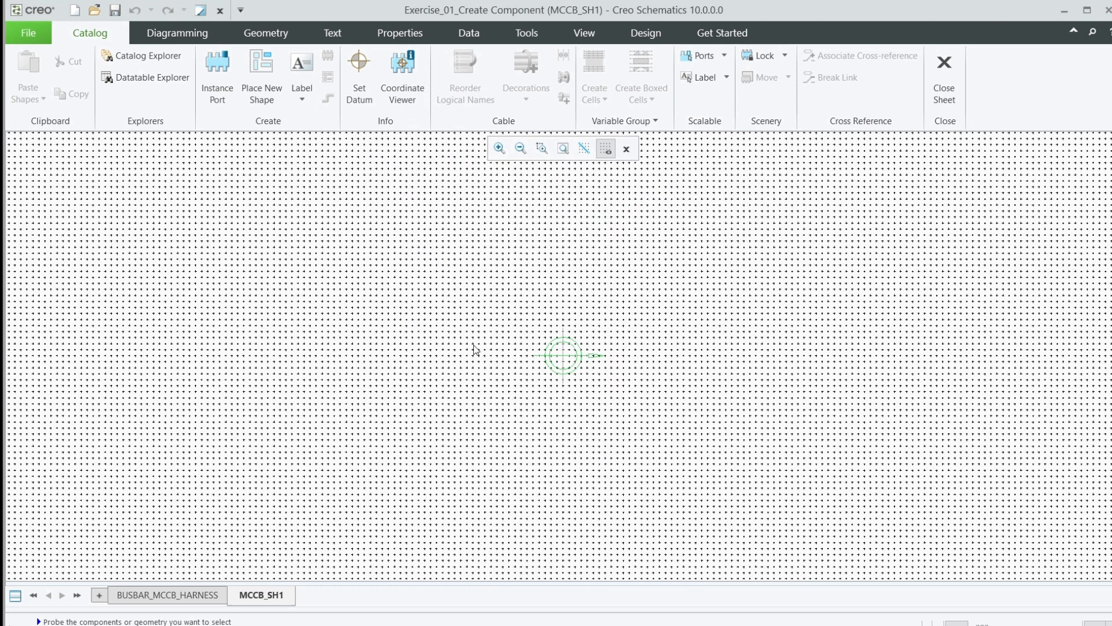
# Step: Draw a box on the MCCB_SH1 sheet with a width of 9 and a height of -12
pyautogui.click(264, 34)
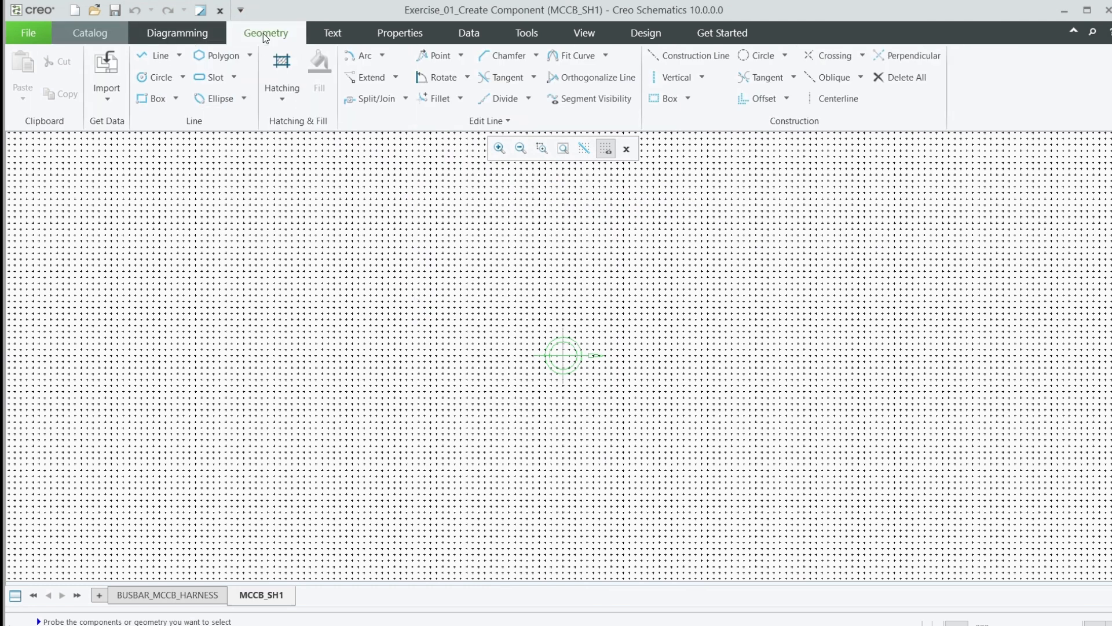
pyautogui.click(154, 101)
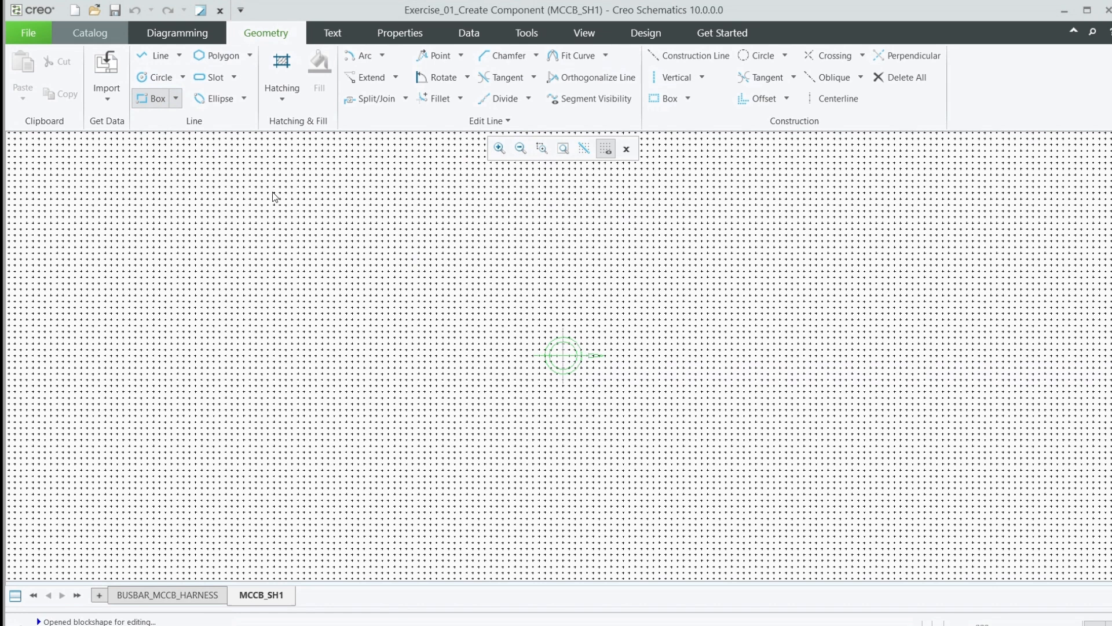
pyautogui.click(521, 309)
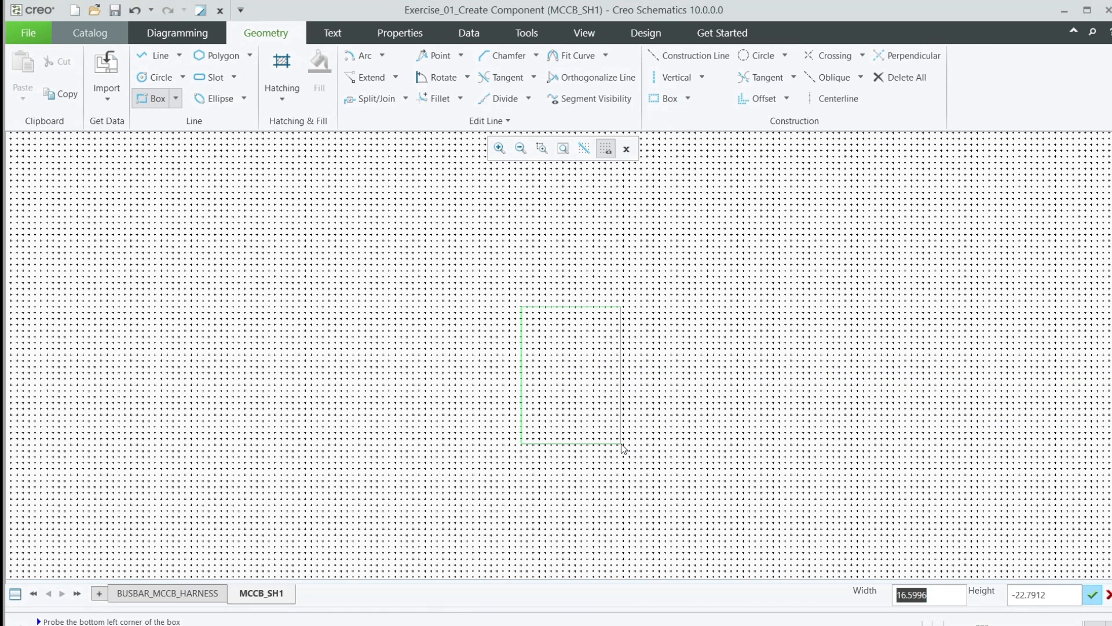
pyautogui.write('9947')
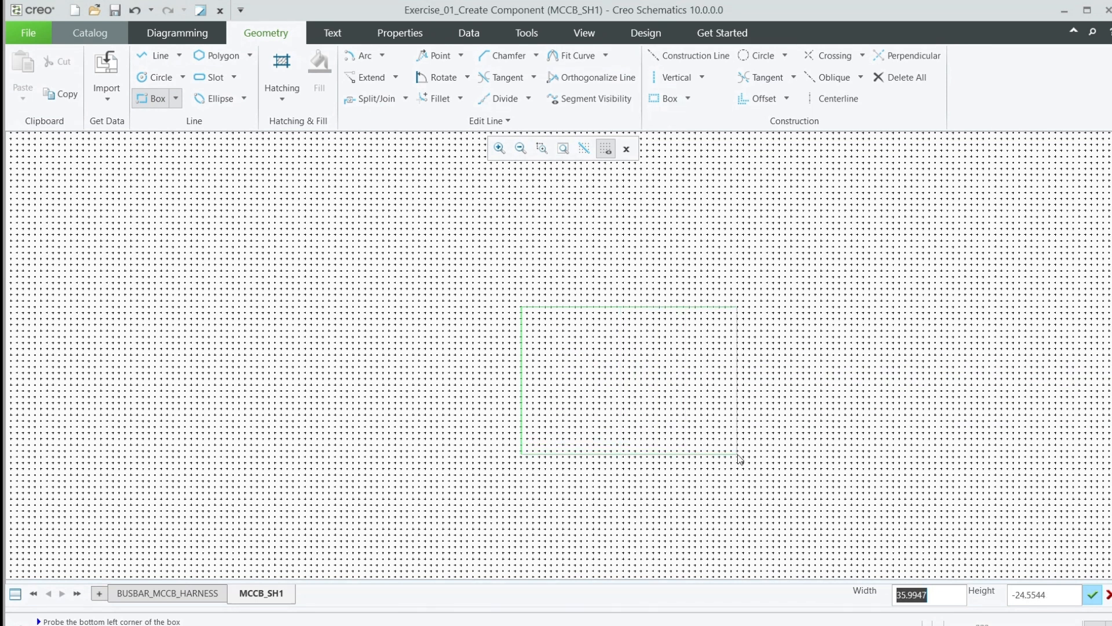
pyautogui.write('9')
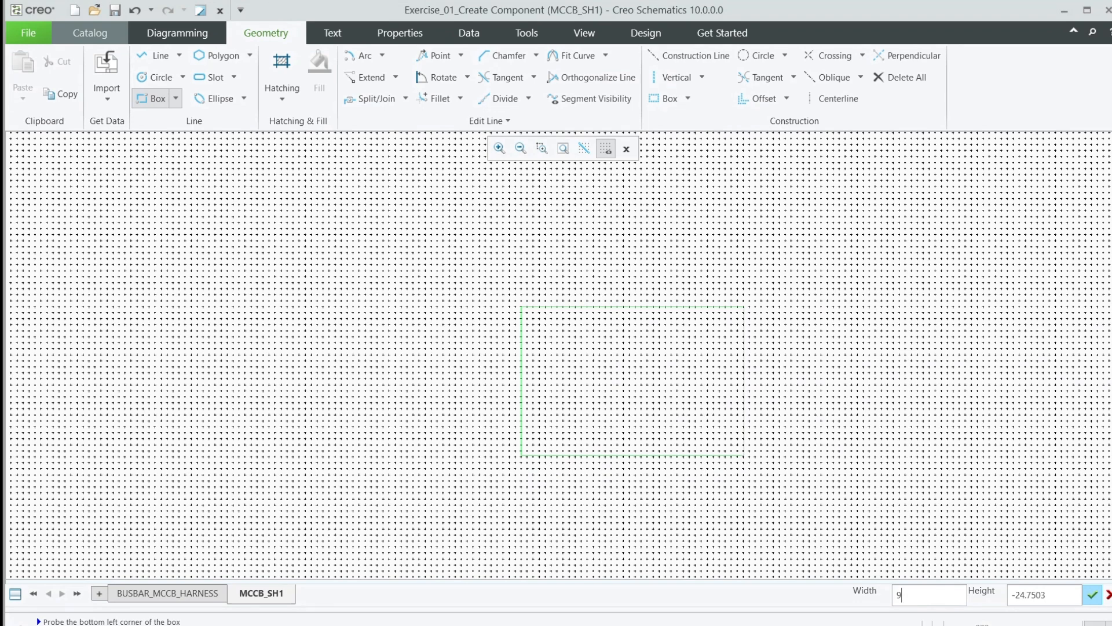
pyautogui.press('Tab')
pyautogui.write('-12')
pyautogui.press('Return')
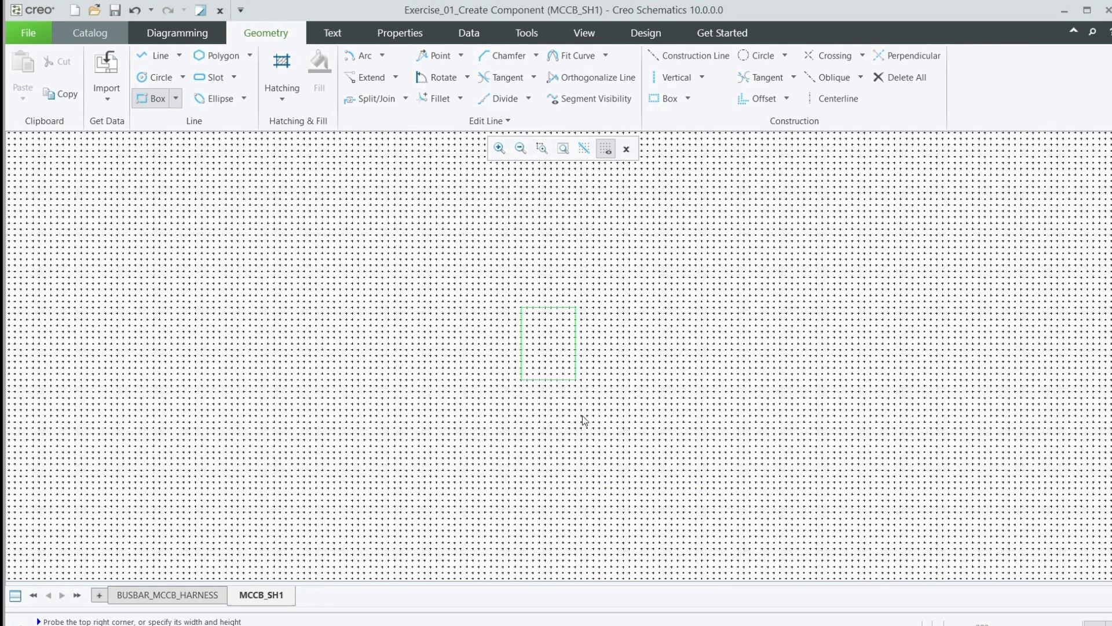
# Step: Draw a vertical line about four grid spaces long ending on the box's upper edge, two grid spaces from its left corner
pyautogui.scroll(4, 504, 337)
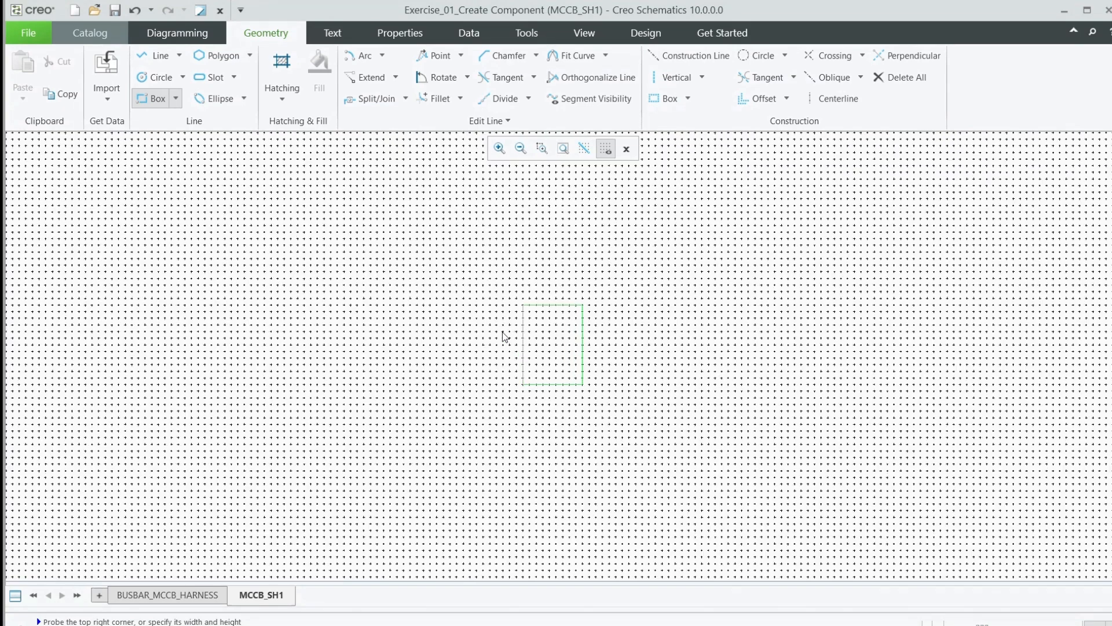
pyautogui.scroll(3, 518, 325)
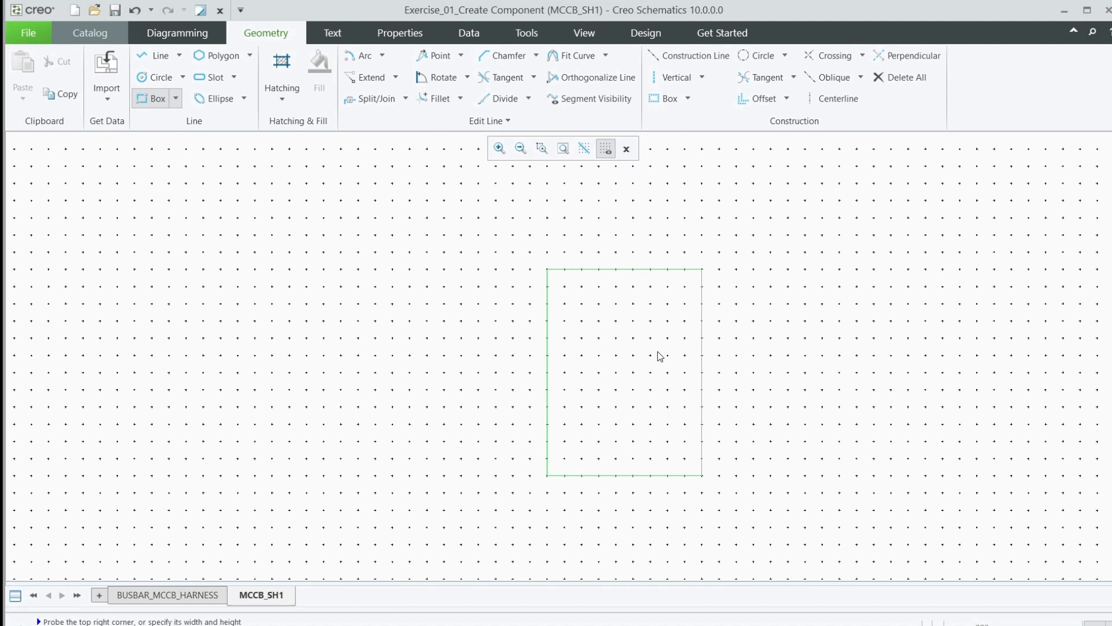
pyautogui.scroll(-1, 386, 341)
pyautogui.scroll(1, 677, 358)
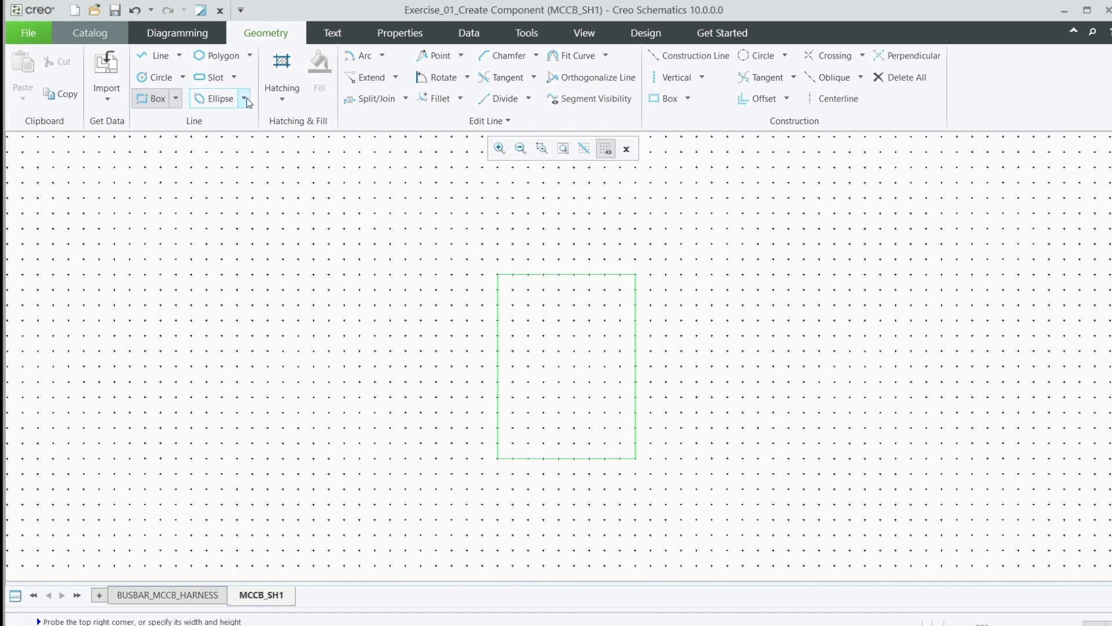
pyautogui.click(160, 58)
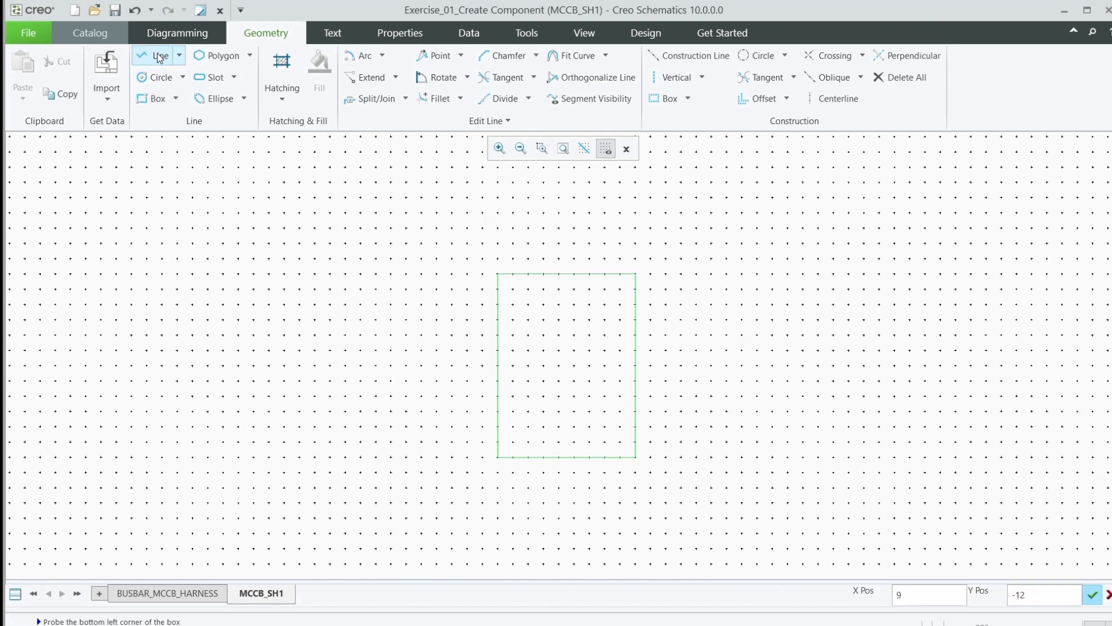
pyautogui.click(528, 214)
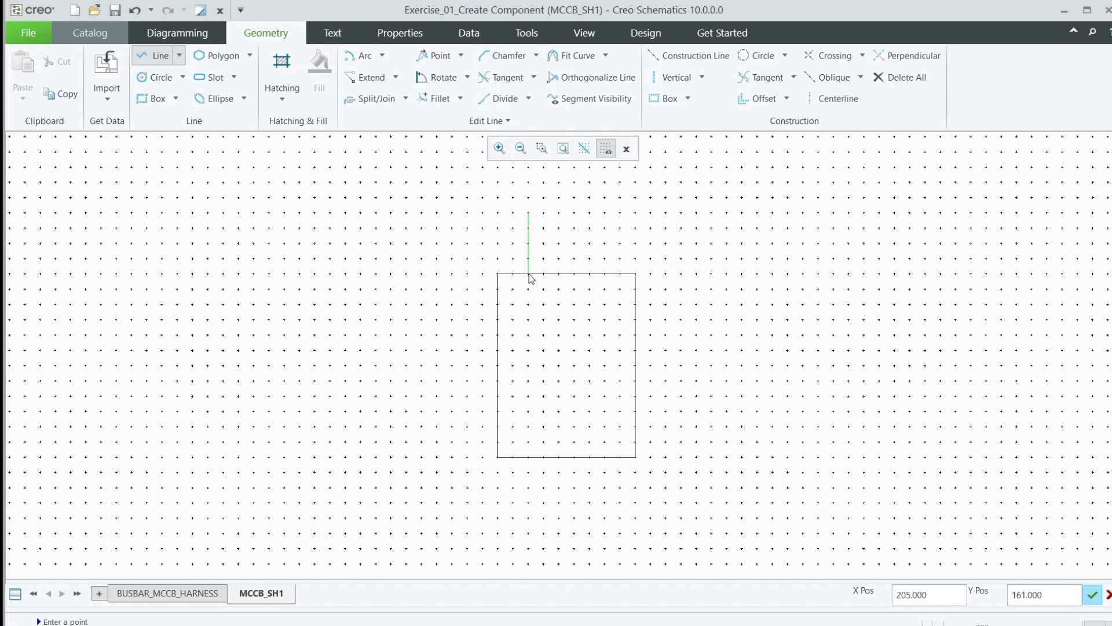
pyautogui.click(530, 278)
pyautogui.middleClick(587, 241)
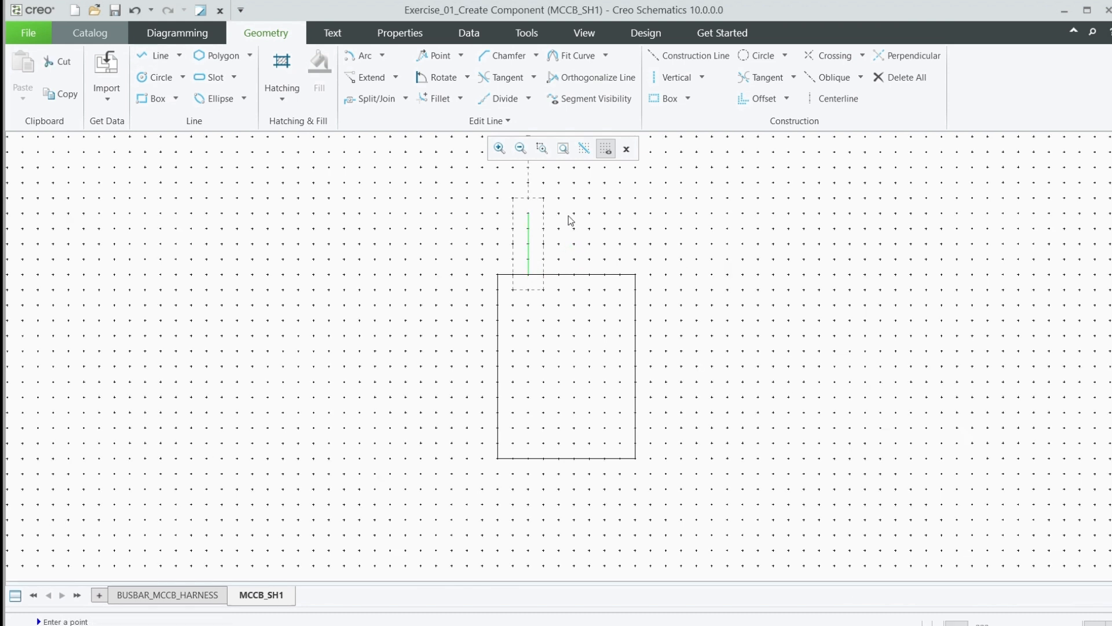
# Step: Copy the vertical line and paste two copies to its right, ending on the box's upper edge
pyautogui.hotkey('ctrl', 'c')
pyautogui.hotkey('ctrl', 'v')
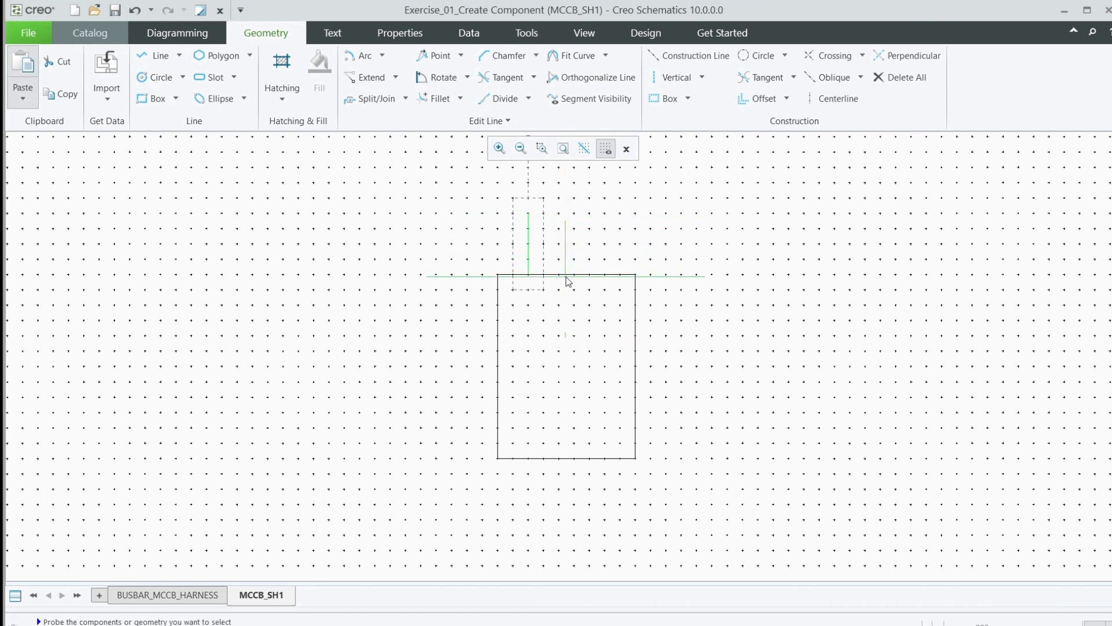
pyautogui.click(571, 218)
pyautogui.scroll(1, 556, 267)
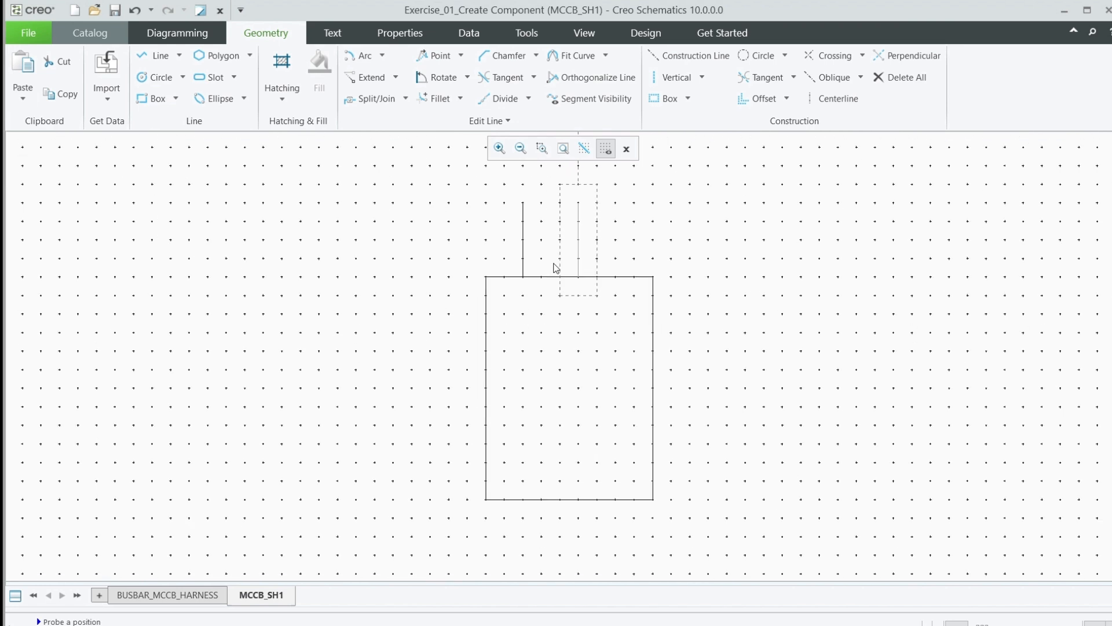
pyautogui.scroll(2, 556, 268)
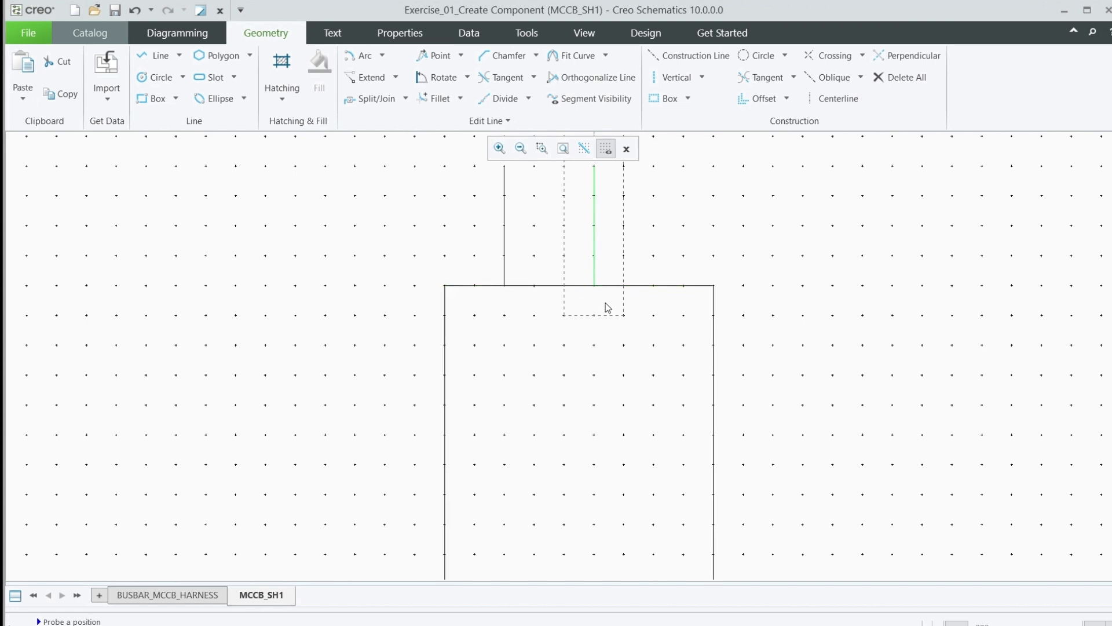
pyautogui.hotkey('ctrl', 'v')
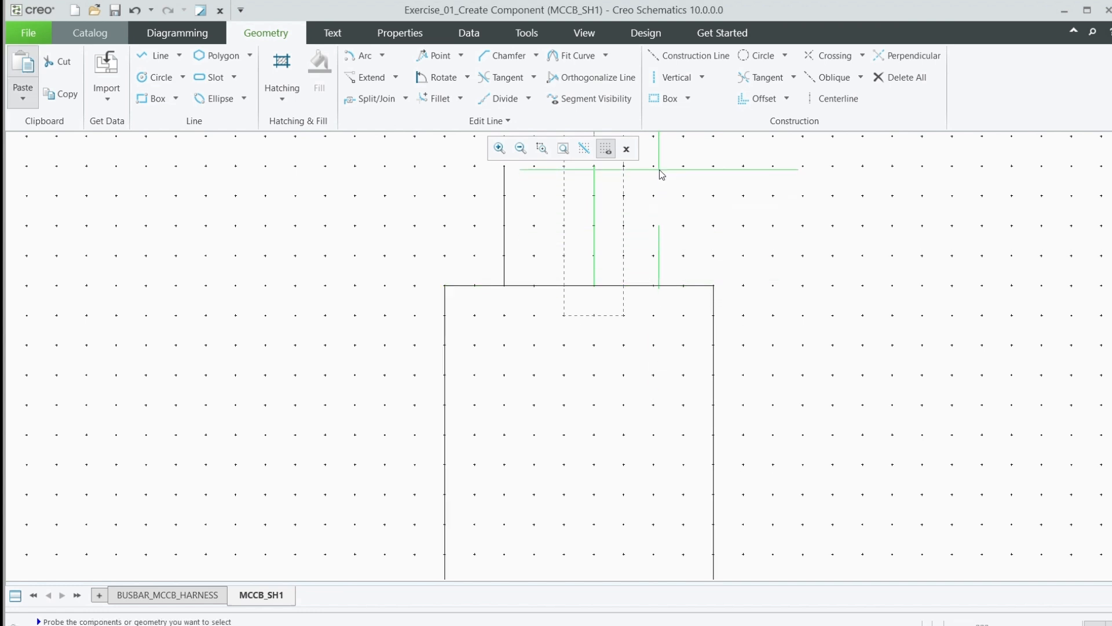
pyautogui.click(658, 168)
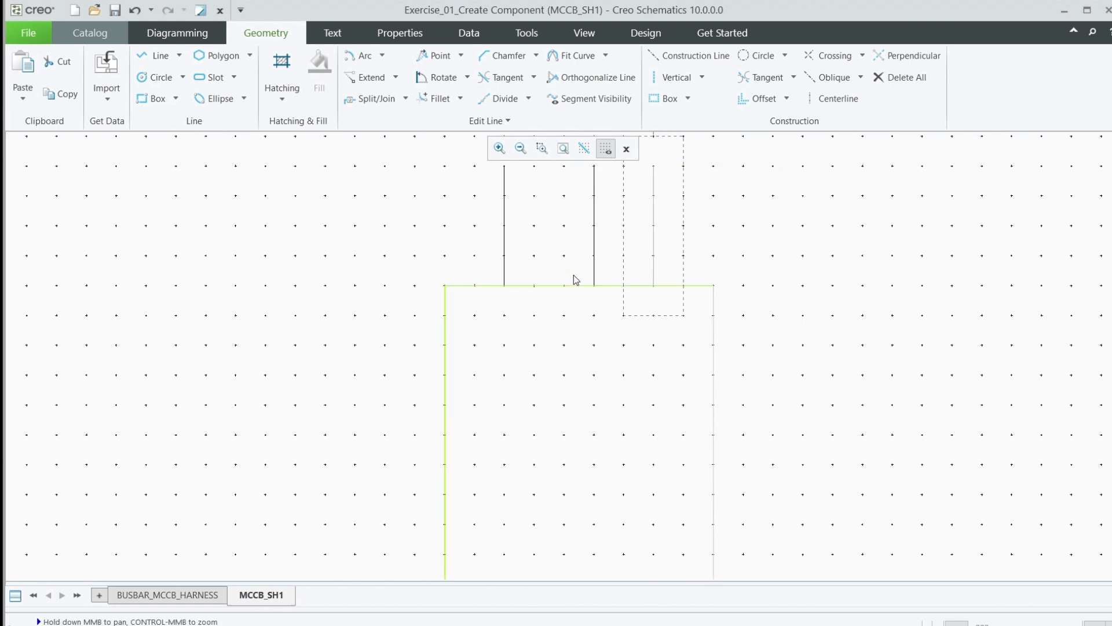
# Step: Set the spacing of the draft grid to 0.1 in the current sheet's grid properties
pyautogui.scroll(-3, 574, 318)
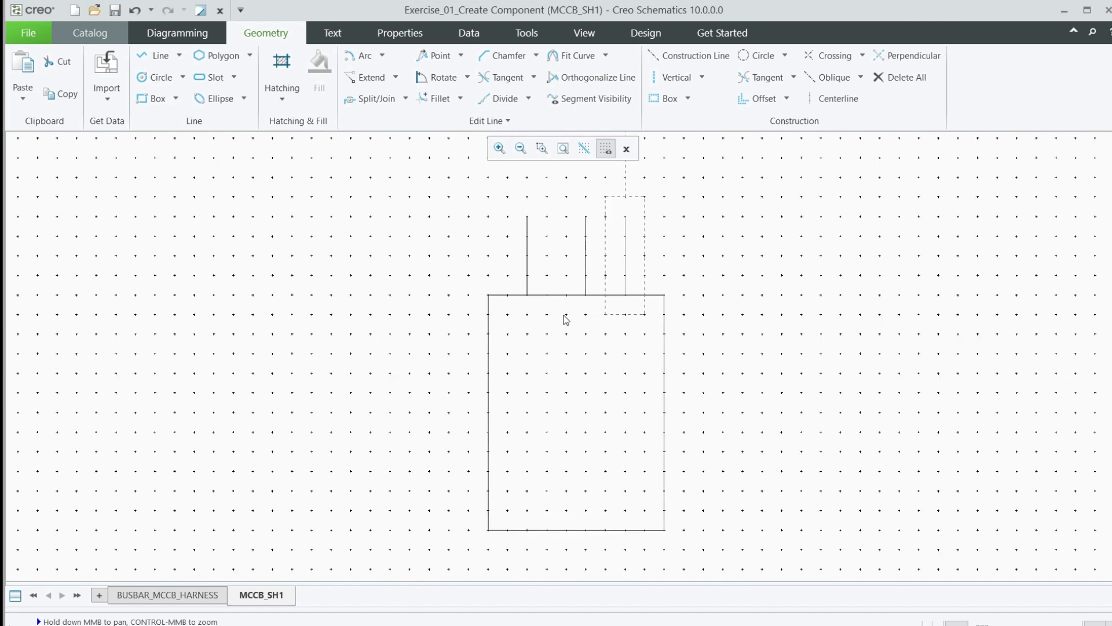
pyautogui.click(537, 32)
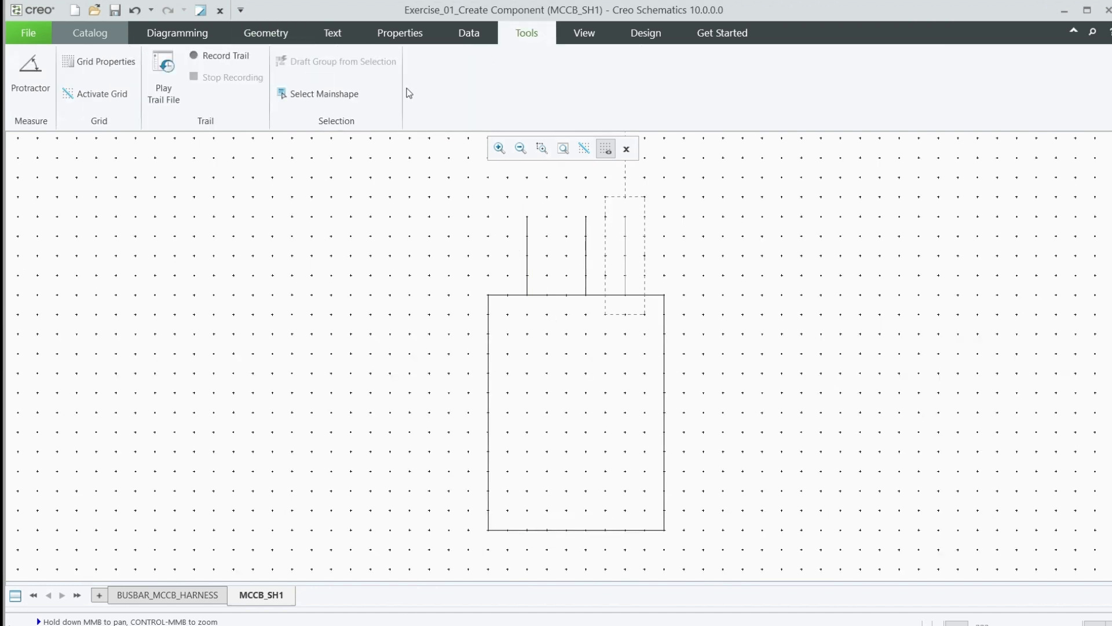
pyautogui.click(100, 61)
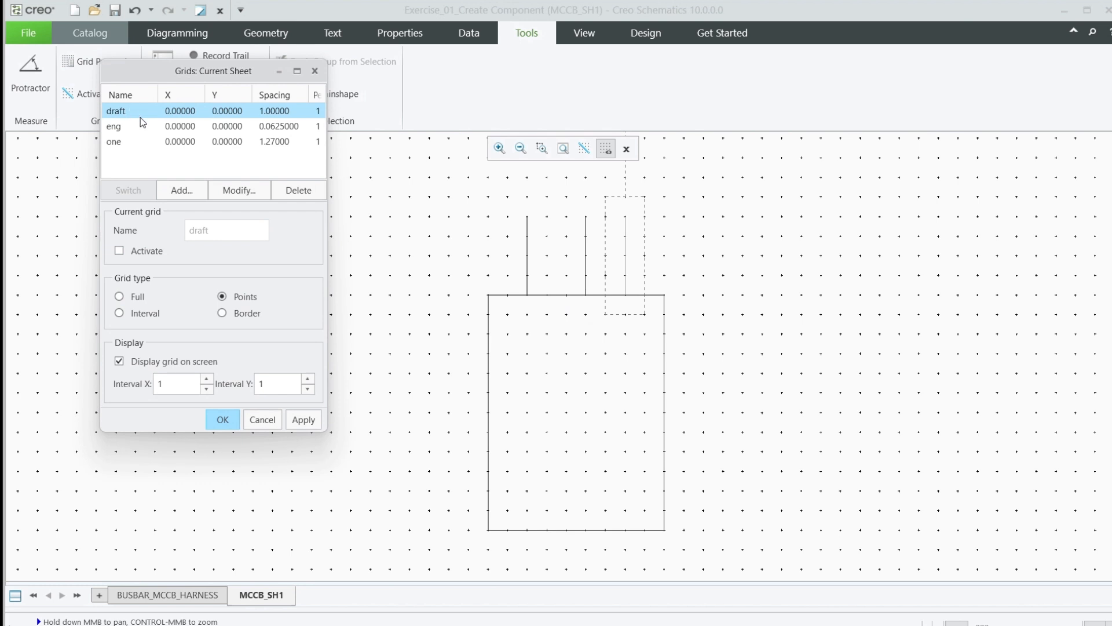
pyautogui.click(253, 191)
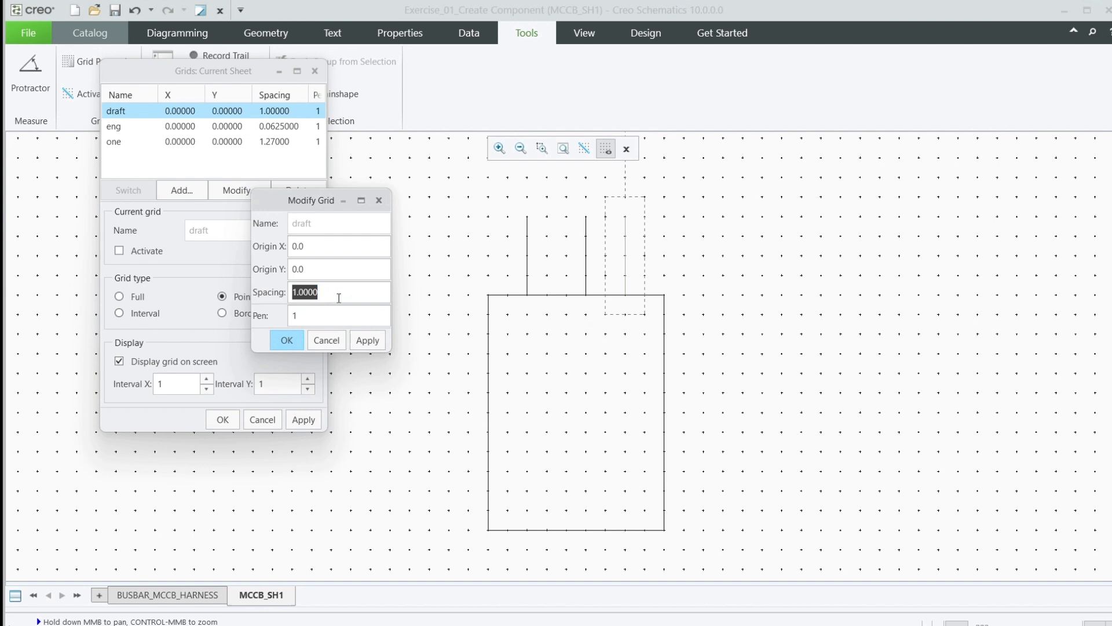
pyautogui.write('0.1')
pyautogui.press('Return')
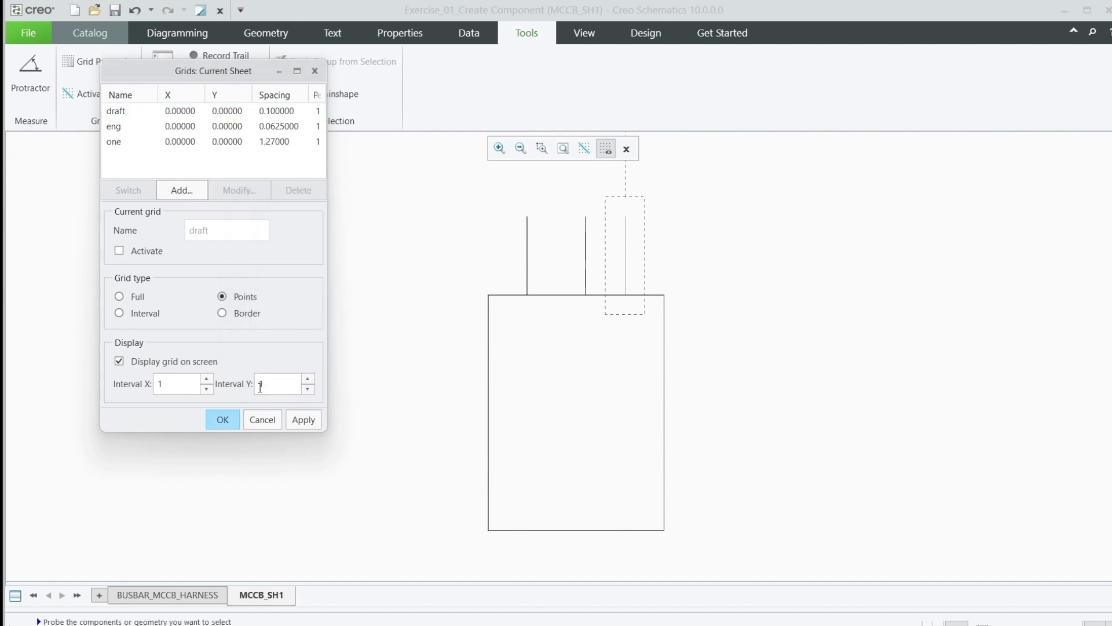
pyautogui.click(293, 423)
pyautogui.click(226, 422)
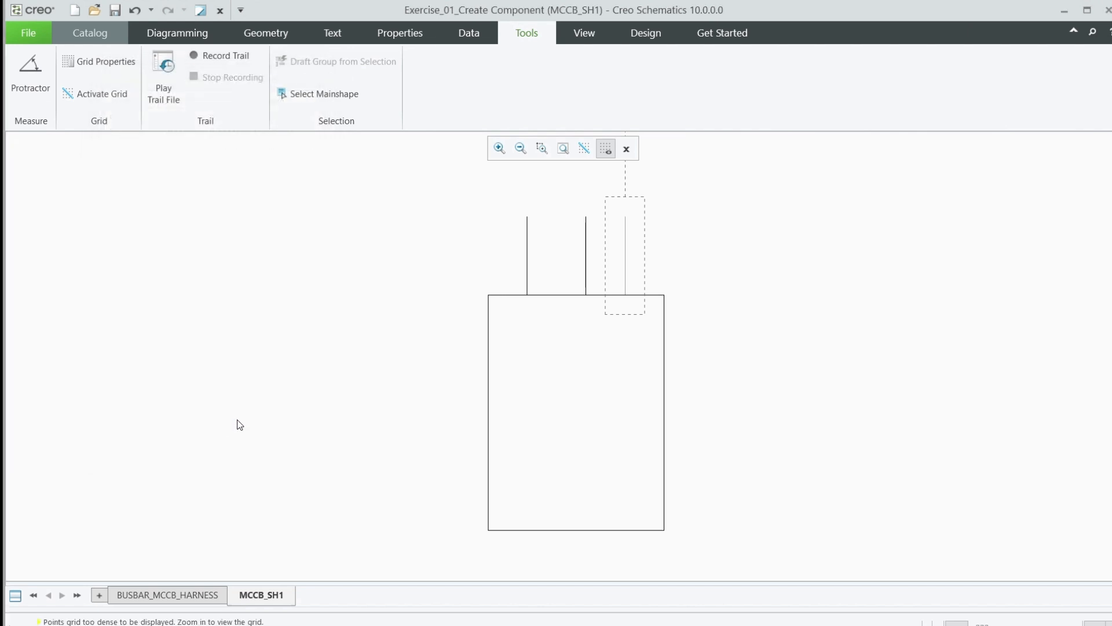
# Step: Move the middle vertical line above the box so it sits midway between the two outer lines
pyautogui.click(588, 262)
pyautogui.moveTo(588, 194); pyautogui.dragTo(579, 196)
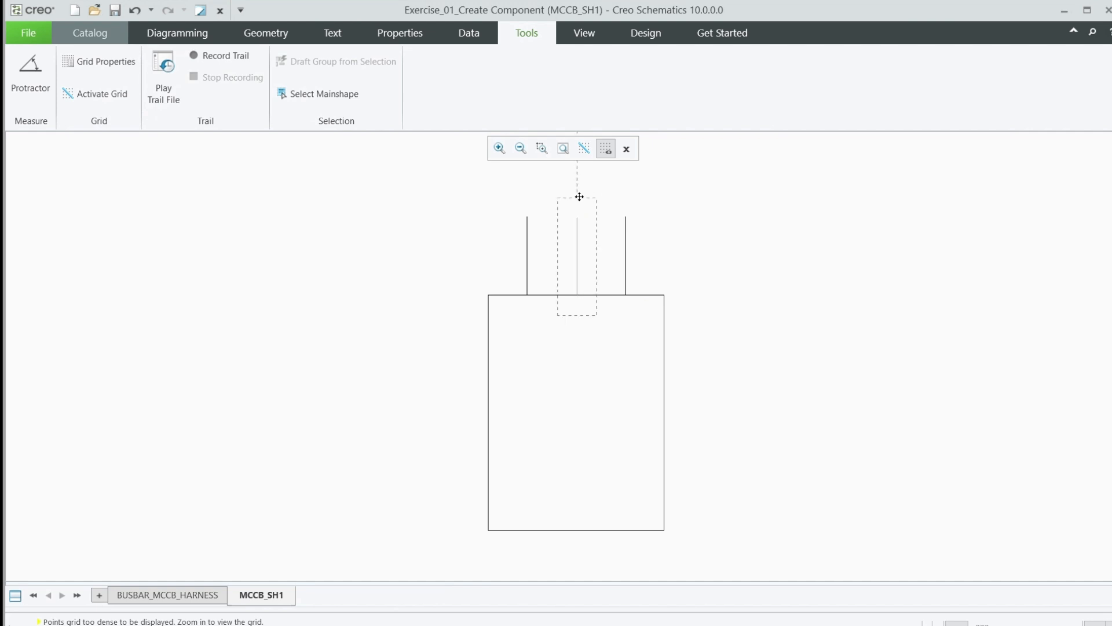
pyautogui.click(449, 233)
# Step: Copy the three upper vertical lines and paste them below the box, starting on its lower edge and aligned with the originals
pyautogui.moveTo(512, 198); pyautogui.dragTo(638, 315)
pyautogui.hotkey('ctrl', 'v')
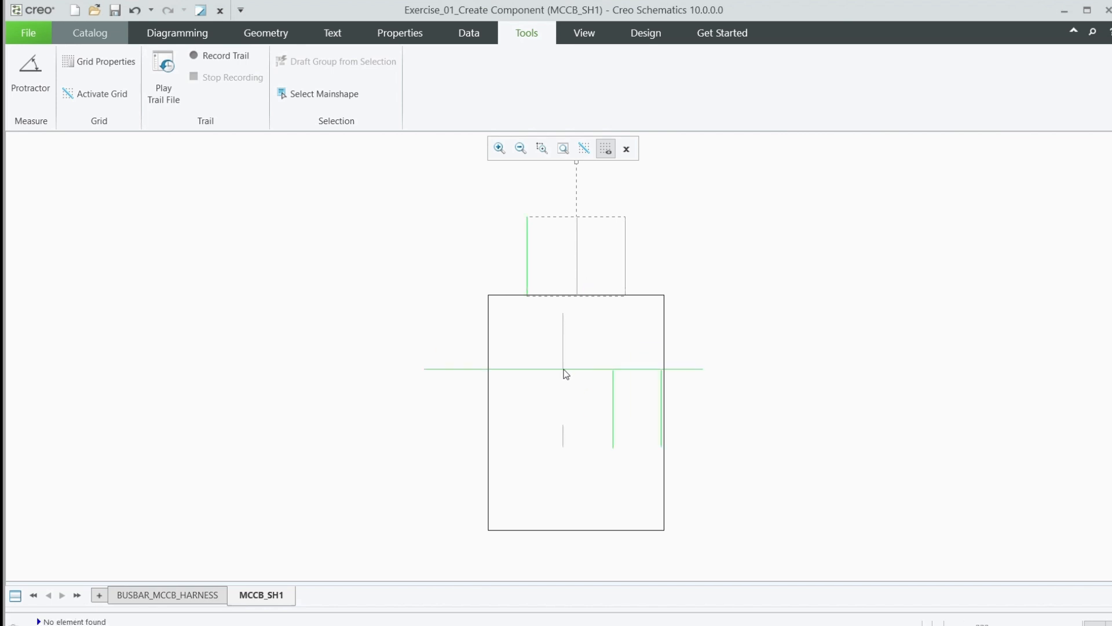
pyautogui.click(526, 536)
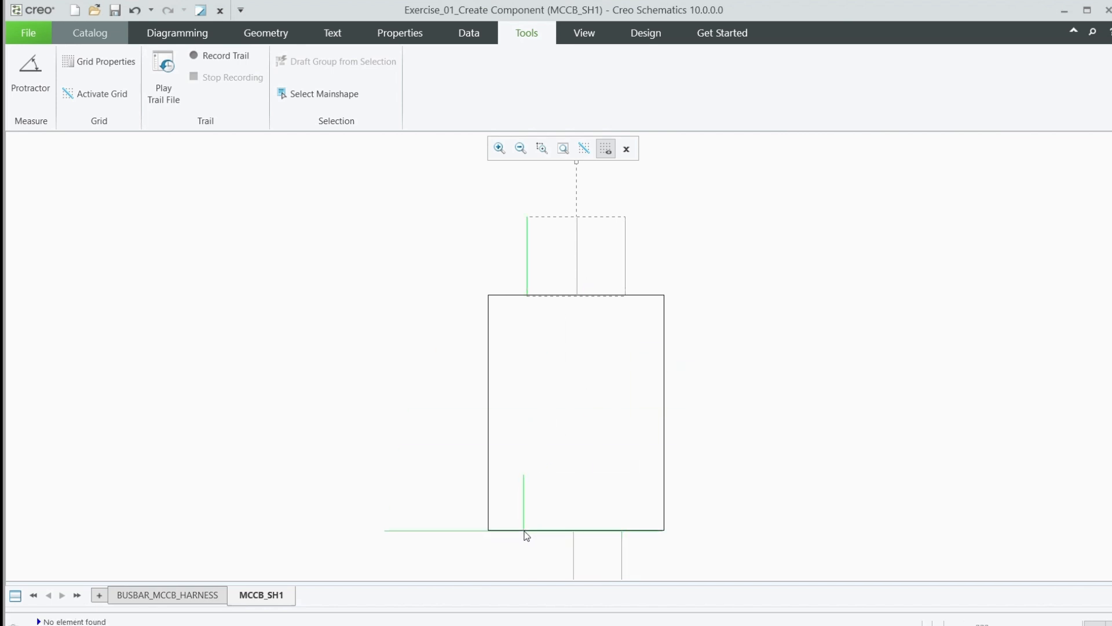
pyautogui.click(527, 530)
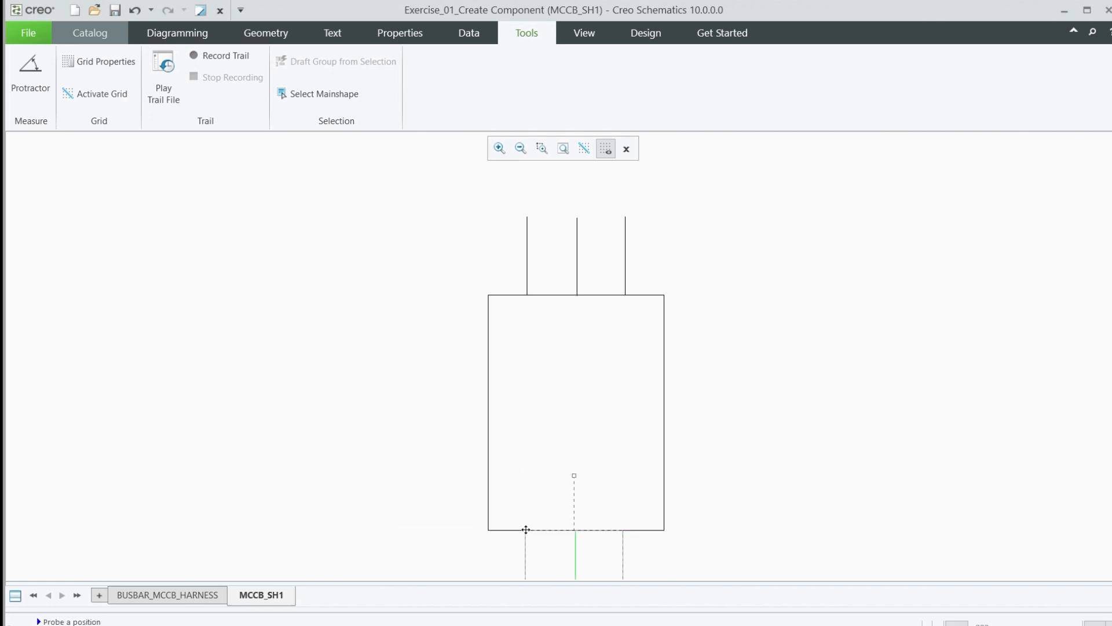
pyautogui.scroll(-2, 499, 291)
pyautogui.click(450, 284)
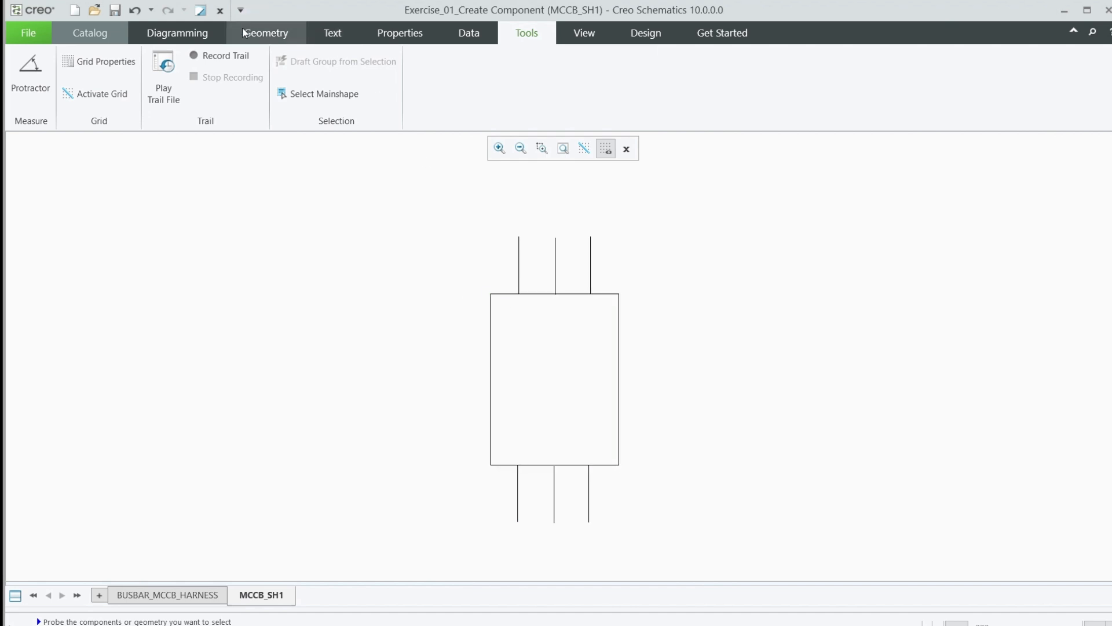
# Step: Add the decorated text "MCCB" inside the upper half of the box, centred horizontally
pyautogui.click(329, 35)
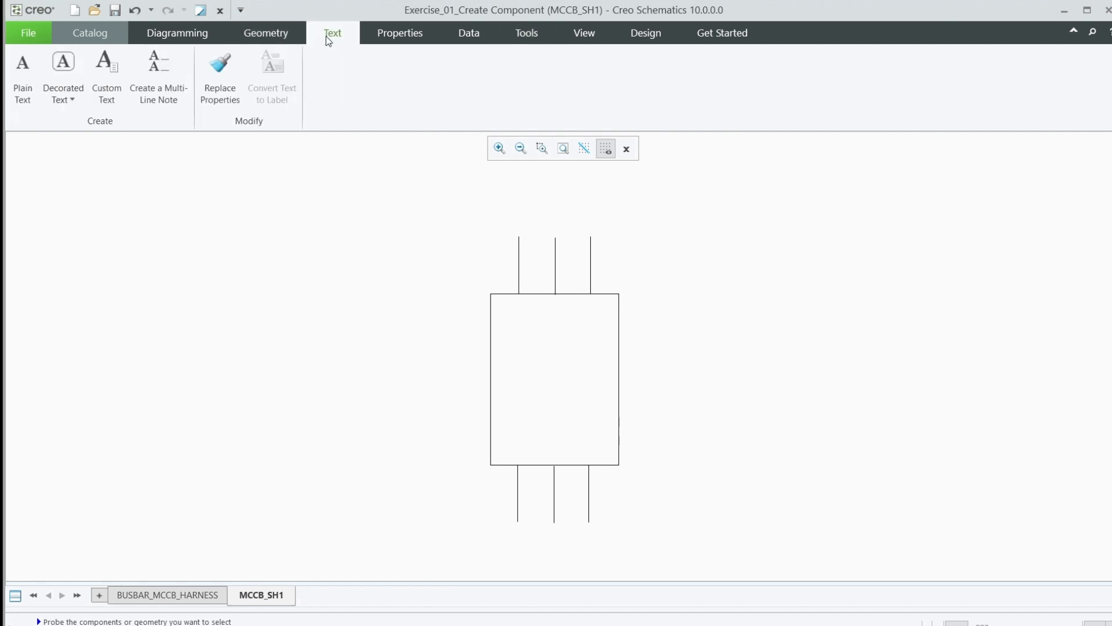
pyautogui.click(71, 59)
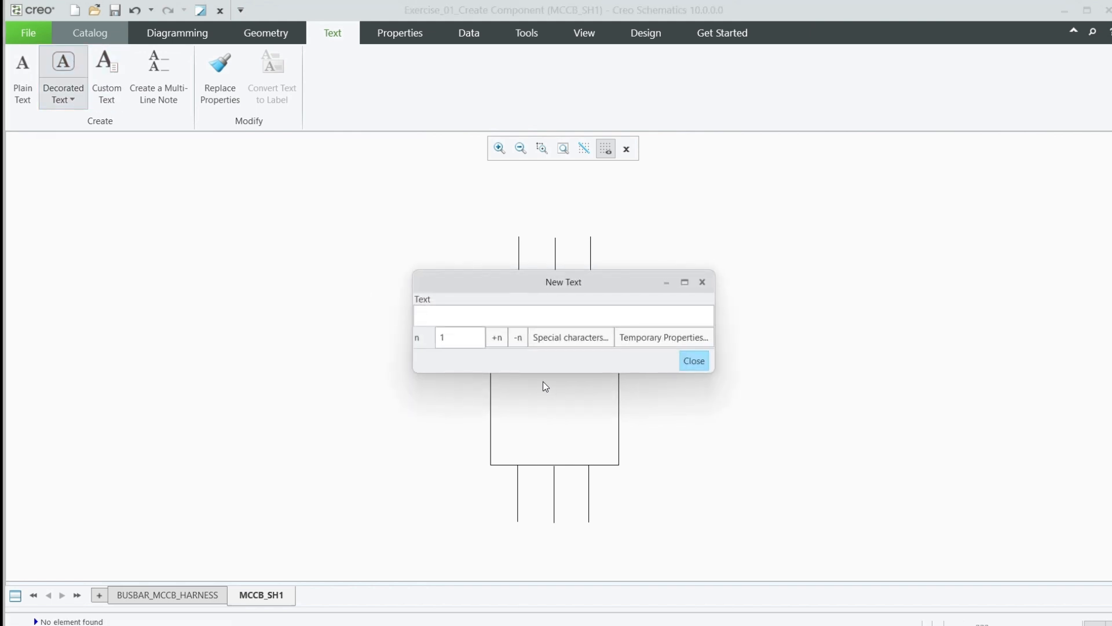
pyautogui.write('MCCB')
pyautogui.click(559, 378)
pyautogui.moveTo(577, 283); pyautogui.dragTo(251, 192)
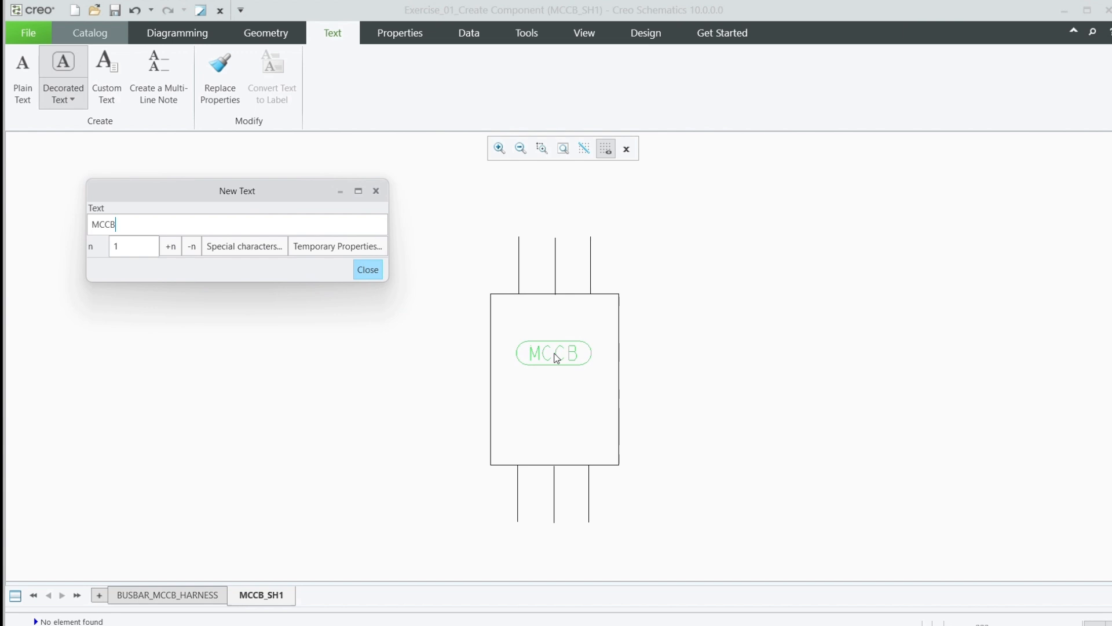
pyautogui.click(557, 357)
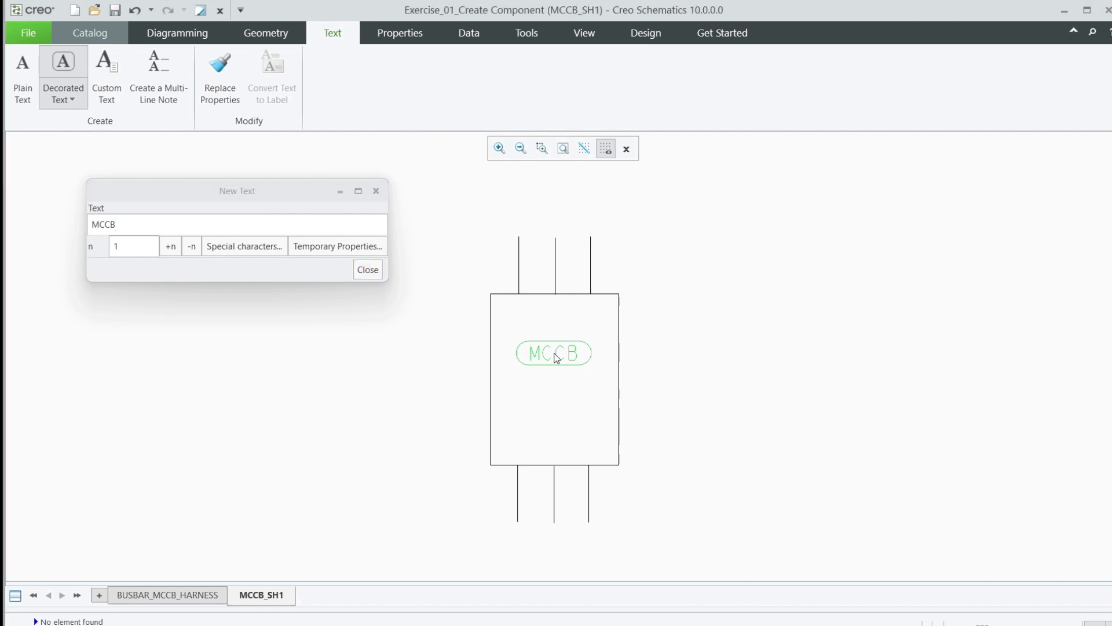
pyautogui.click(367, 270)
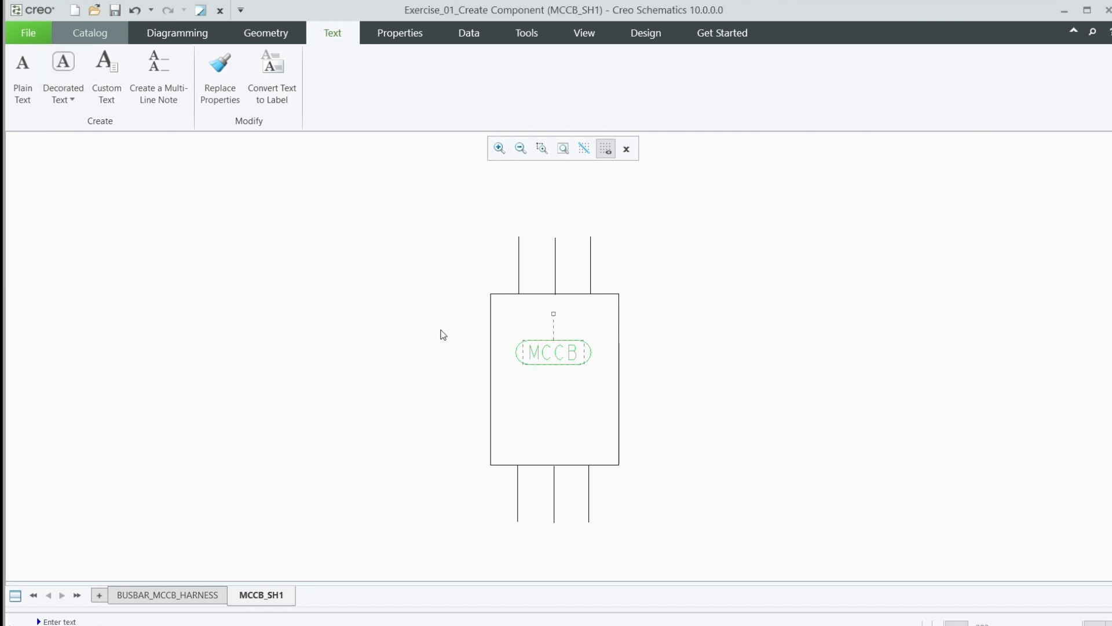
# Step: Start a port instance with SMALL_PORT from the DEMO_PORT folder, with the full-sheet preview turned off
pyautogui.click(104, 33)
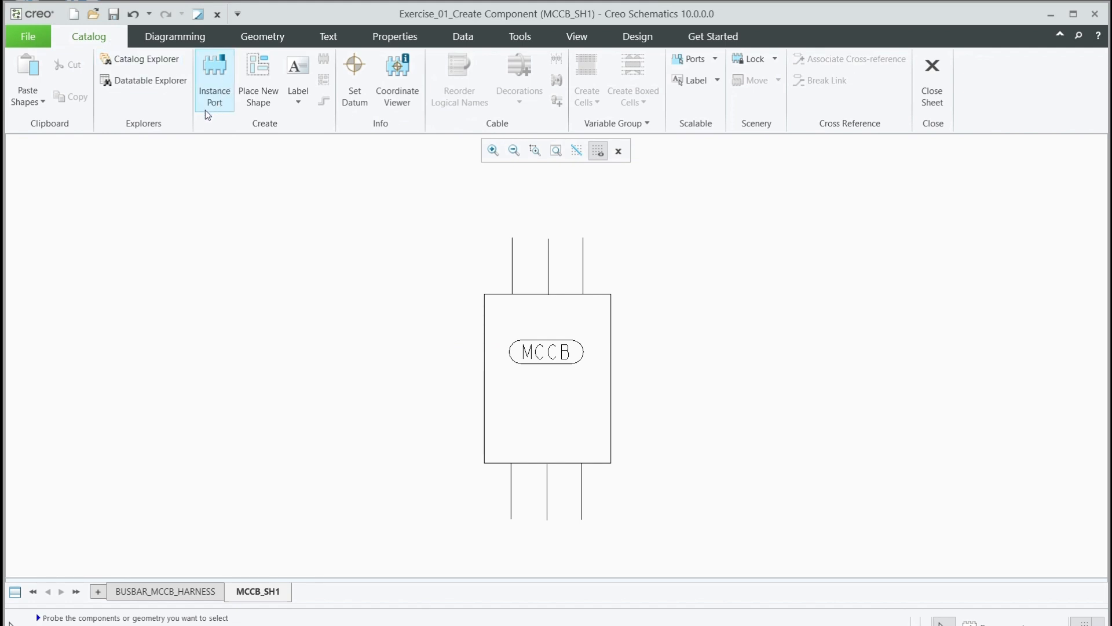
pyautogui.click(212, 73)
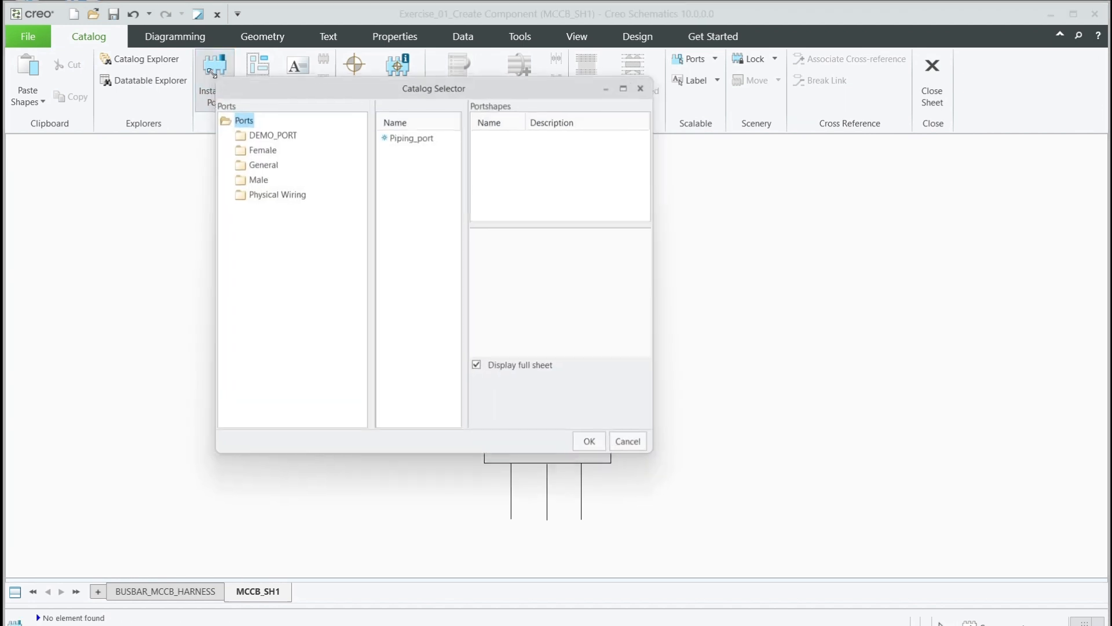
pyautogui.click(265, 134)
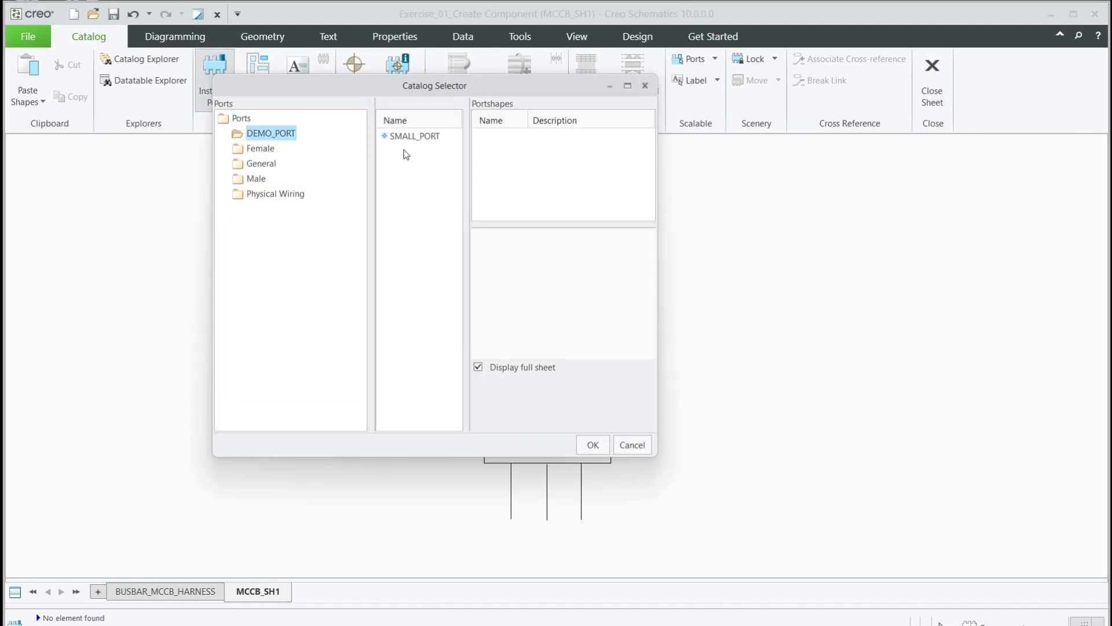
pyautogui.click(426, 136)
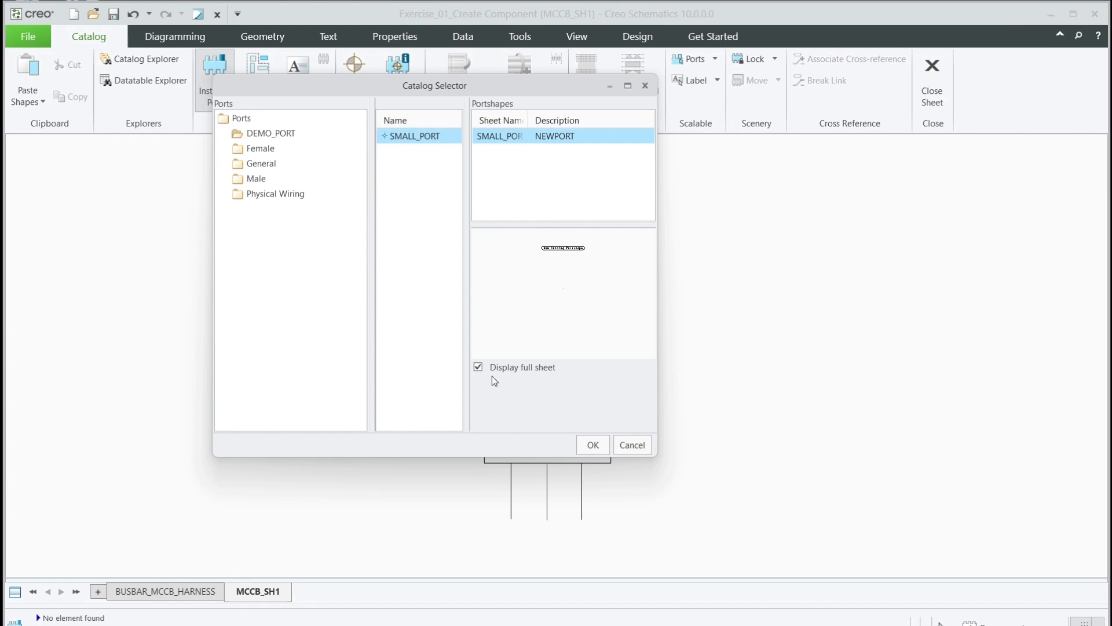
pyautogui.click(479, 367)
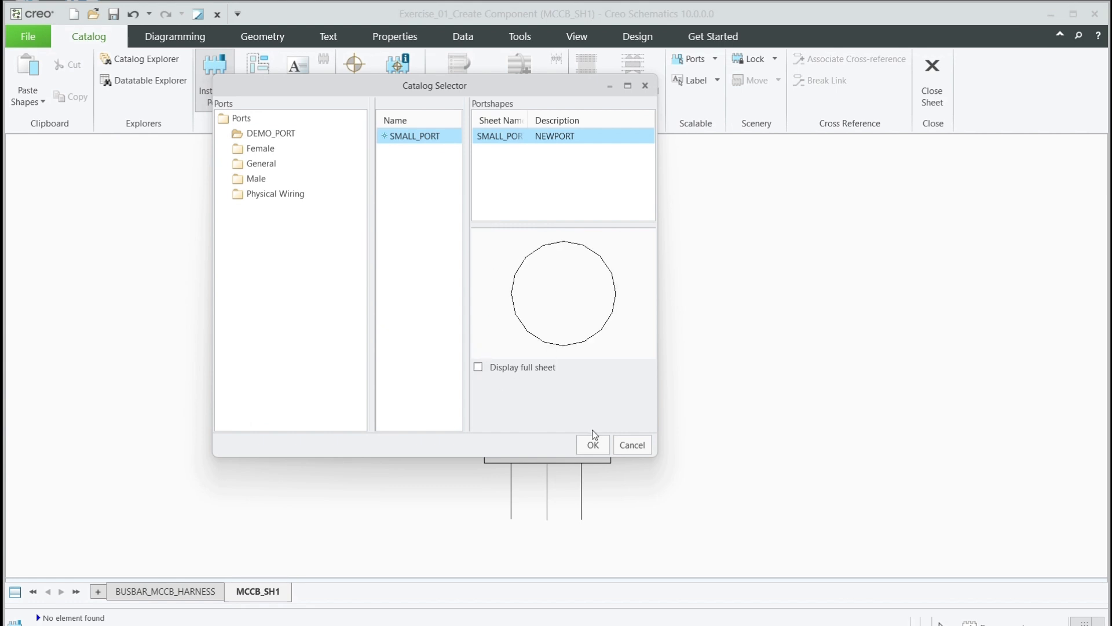
pyautogui.click(593, 446)
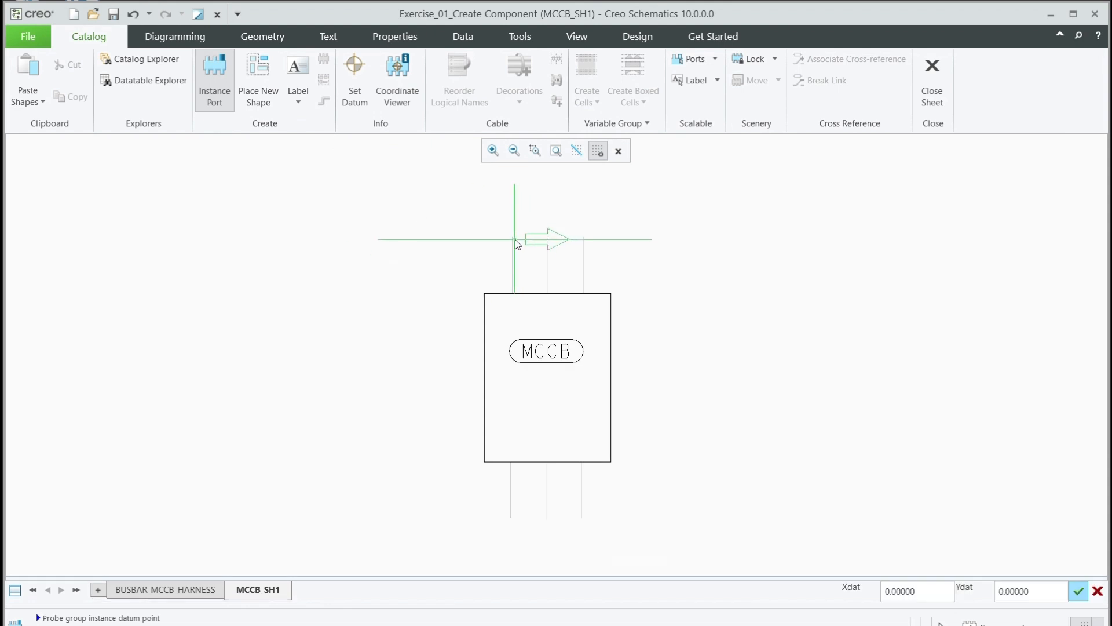
# Step: Place a SMALL_PORT instance on the top end of the left upper line
pyautogui.scroll(3, 515, 239)
pyautogui.scroll(8, 511, 240)
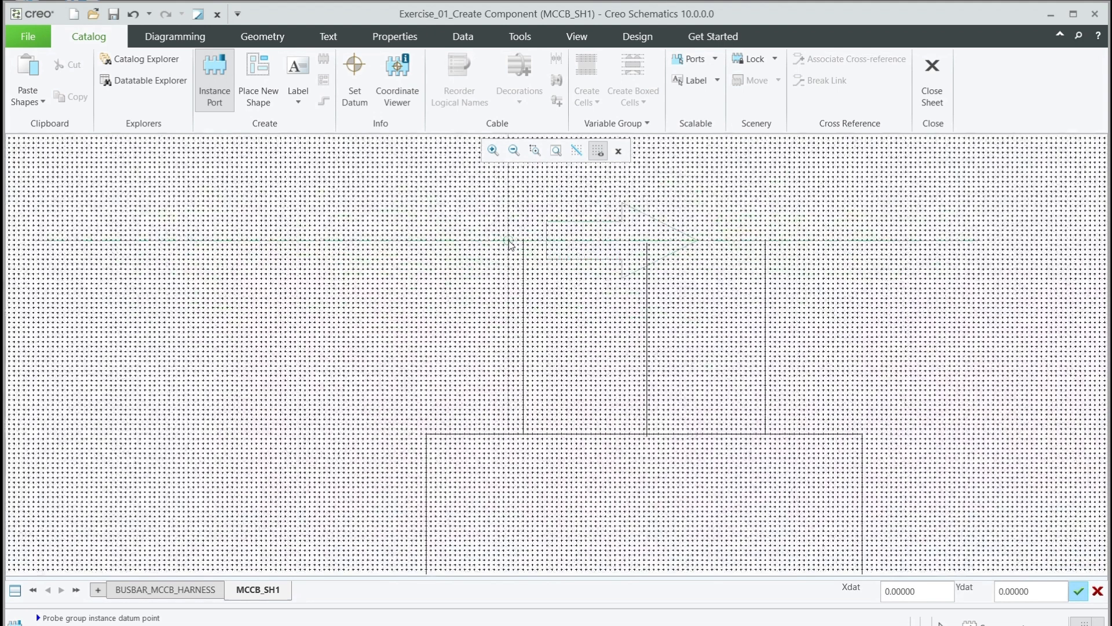
pyautogui.scroll(5, 535, 246)
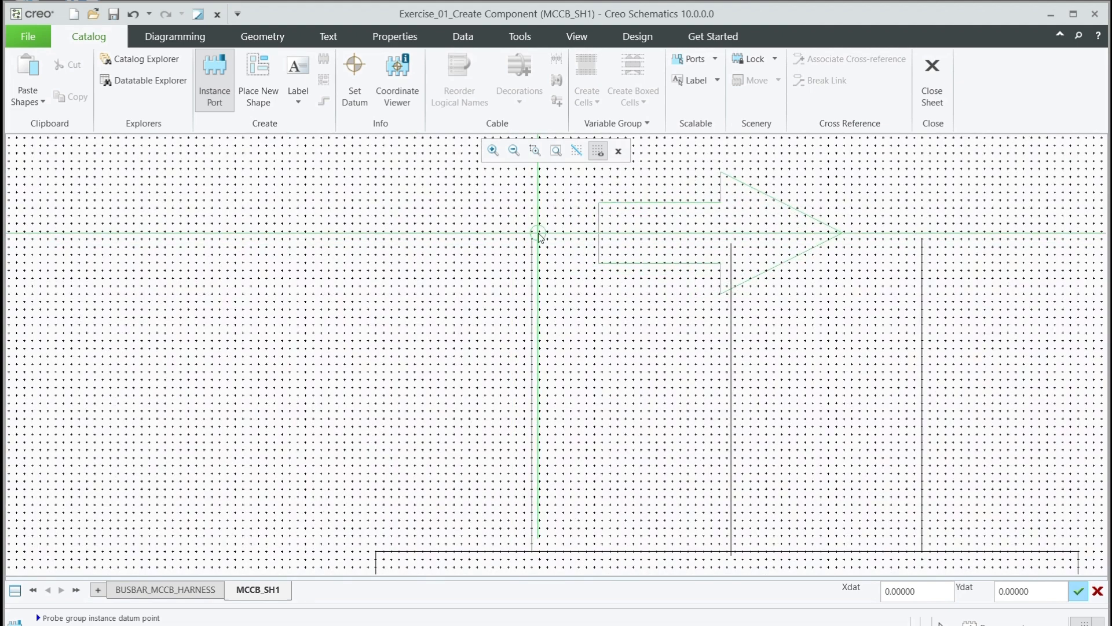
pyautogui.scroll(4, 528, 235)
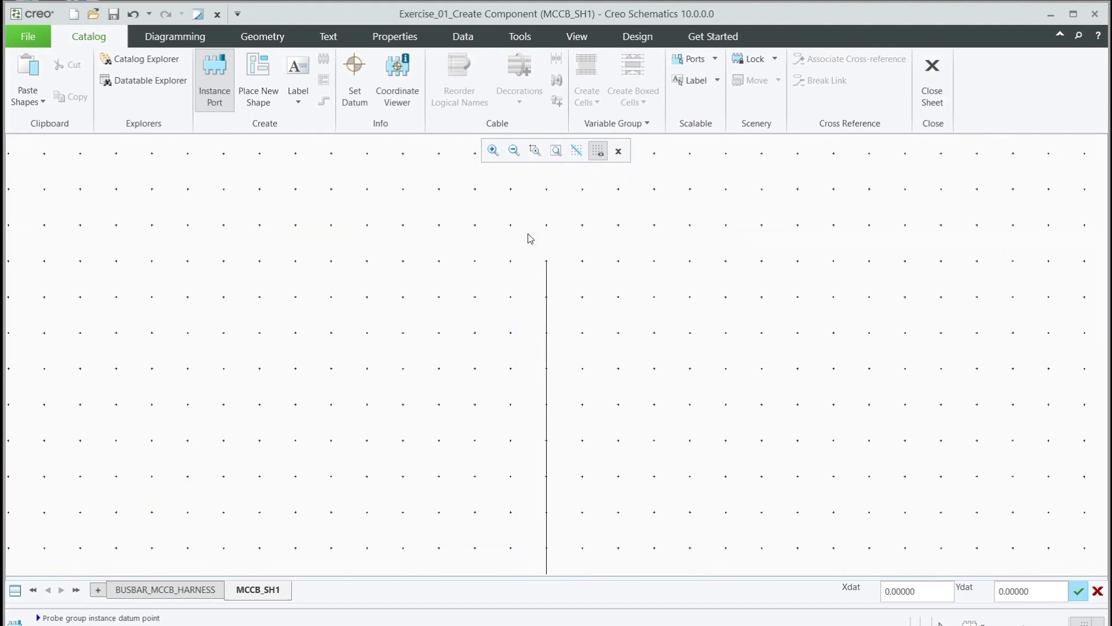
pyautogui.click(553, 266)
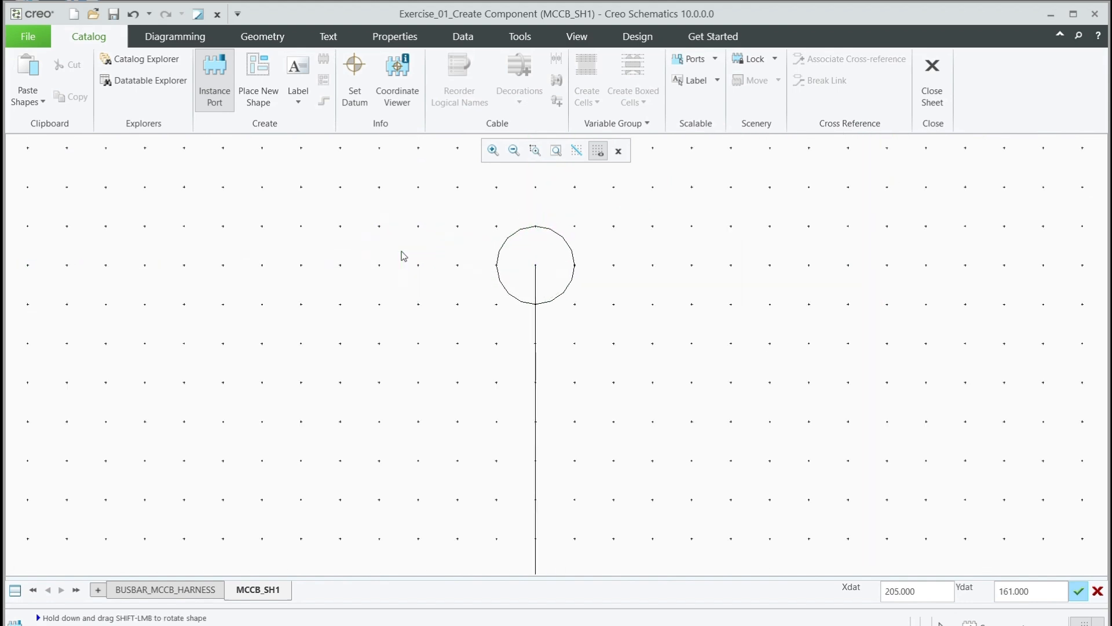
# Step: Place SMALL_PORT instances at the top ends of the middle and right upper lines and end the placement
pyautogui.scroll(-5, 402, 252)
pyautogui.scroll(6, 626, 268)
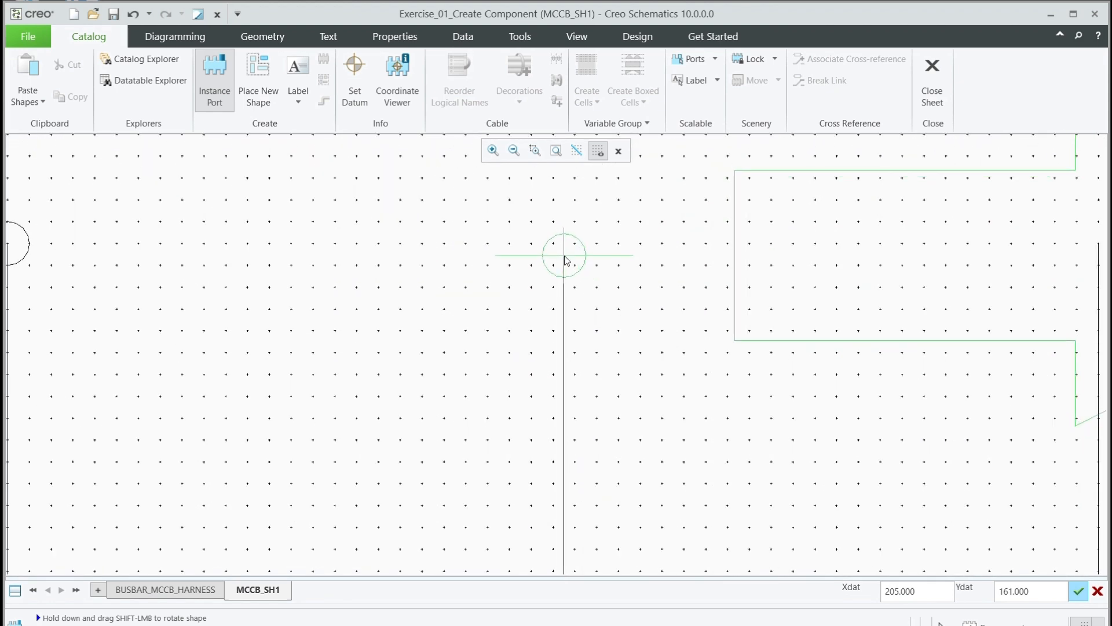
pyautogui.scroll(-3, 449, 236)
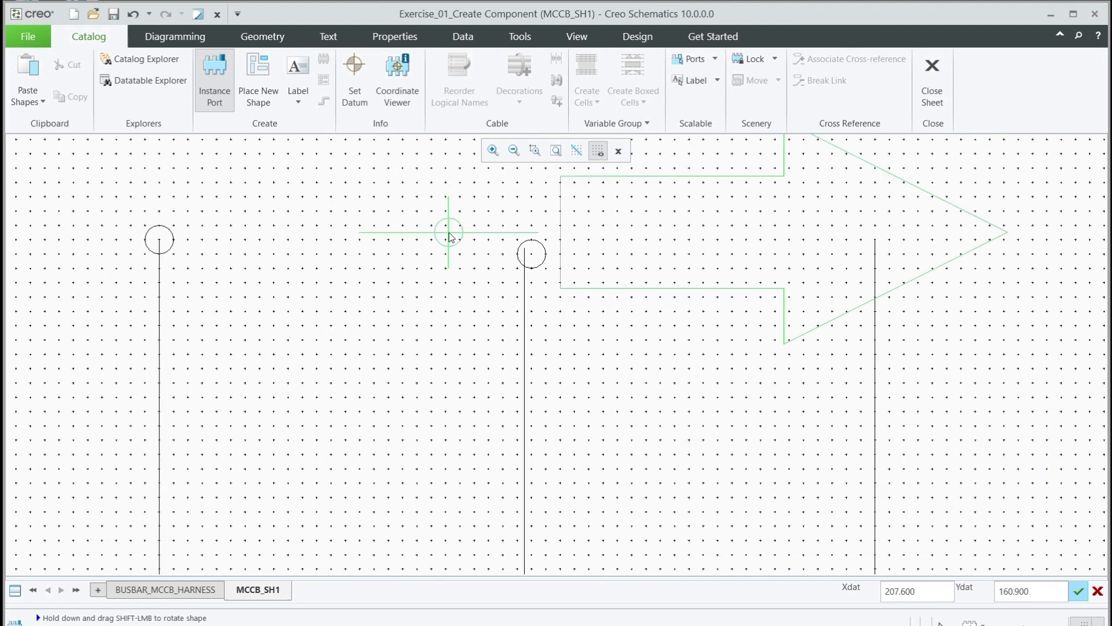
pyautogui.scroll(-2, 556, 247)
pyautogui.scroll(4, 843, 246)
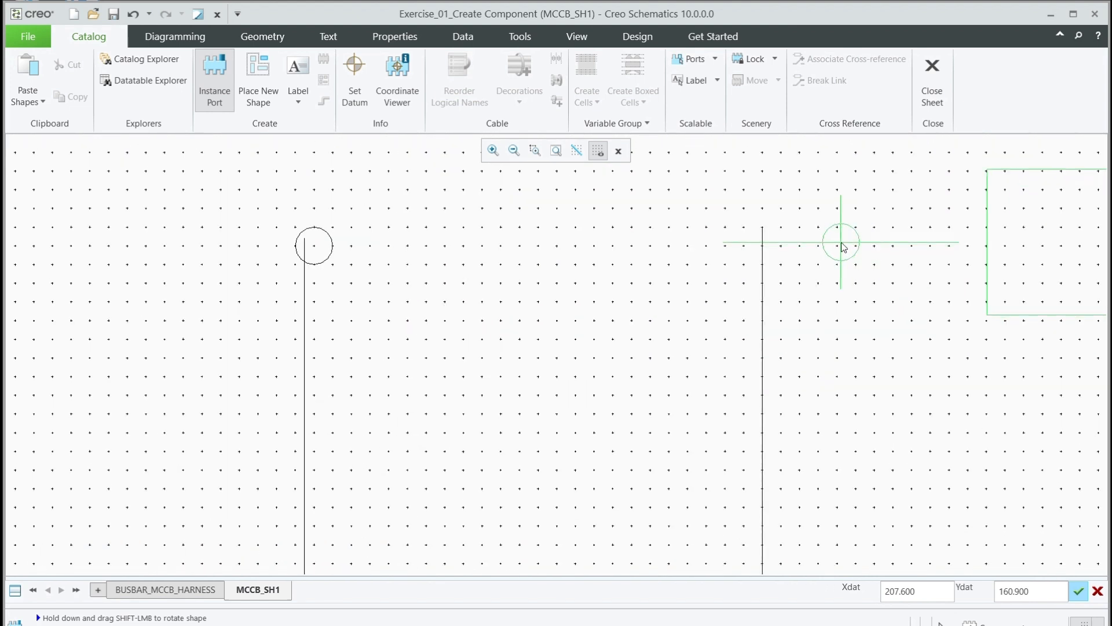
pyautogui.click(762, 227)
pyautogui.middleClick(688, 269)
pyautogui.scroll(-3, 687, 268)
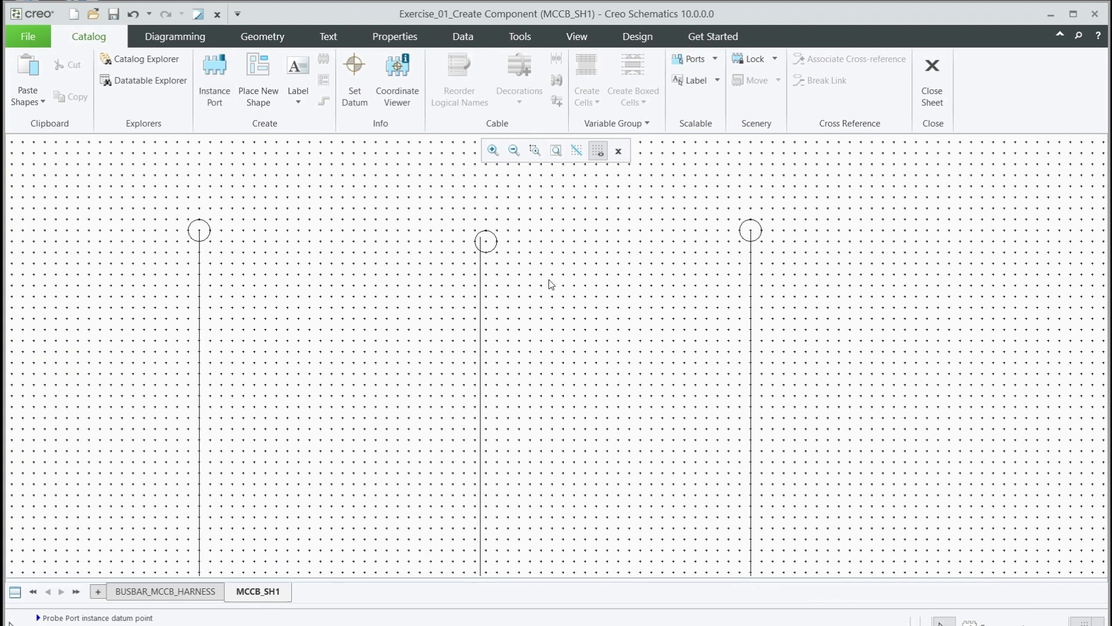
# Step: Move the middle port up one grid space to level it with the two outer ports
pyautogui.scroll(5, 452, 248)
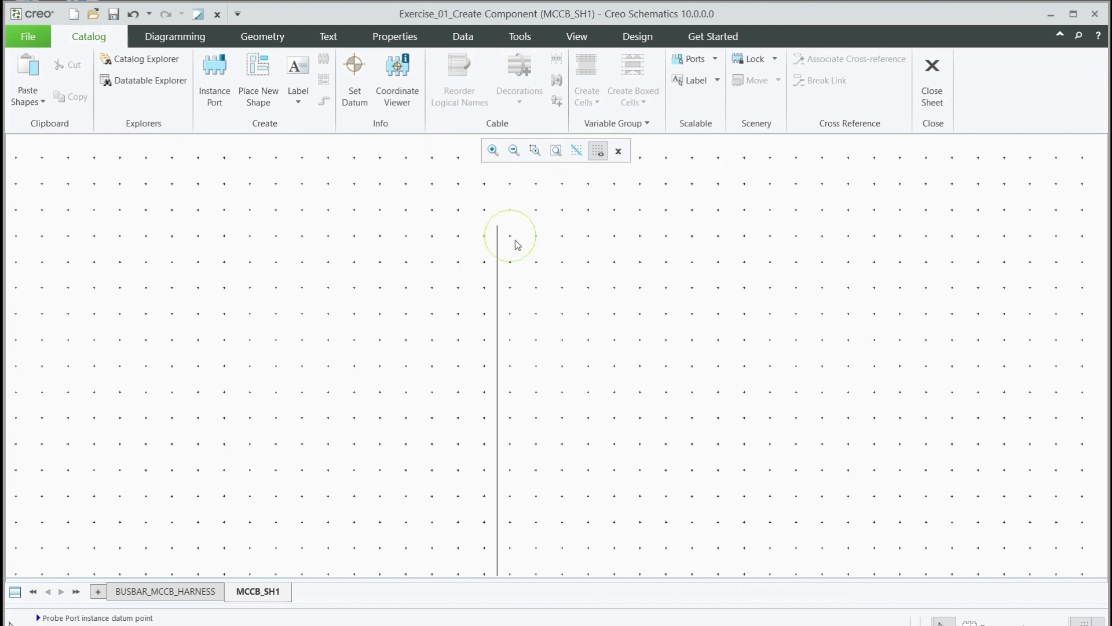
pyautogui.scroll(-3, 512, 232)
pyautogui.scroll(3, 507, 226)
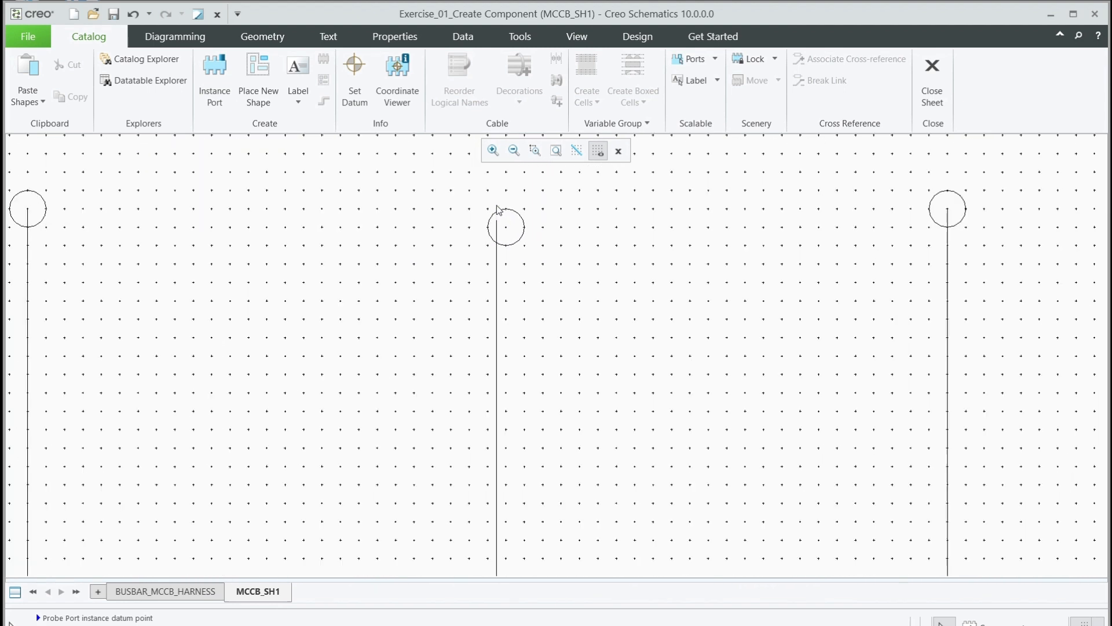
pyautogui.click(523, 221)
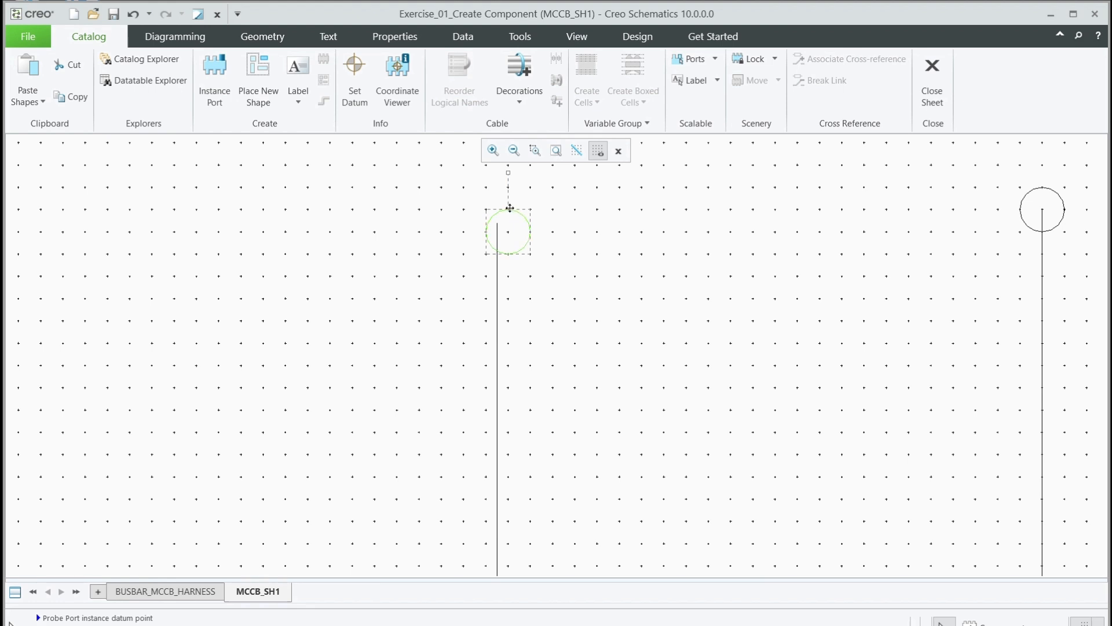
pyautogui.moveTo(510, 208); pyautogui.dragTo(512, 193)
pyautogui.scroll(-2, 573, 213)
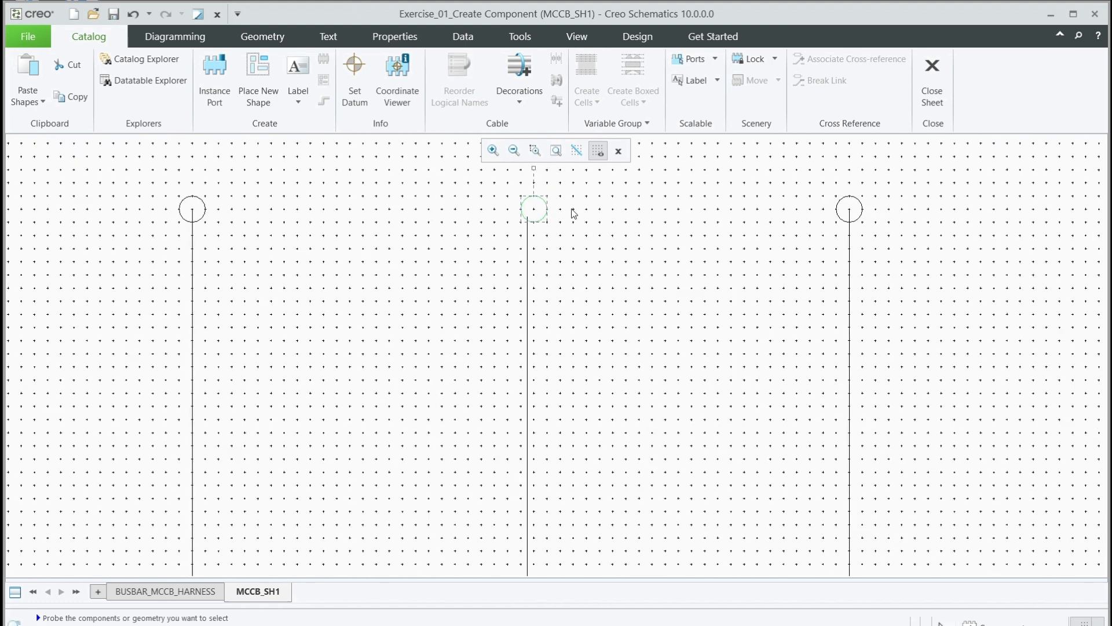
# Step: Move the middle upper line so its top end meets the centre of the middle port
pyautogui.click(528, 248)
pyautogui.scroll(2, 532, 220)
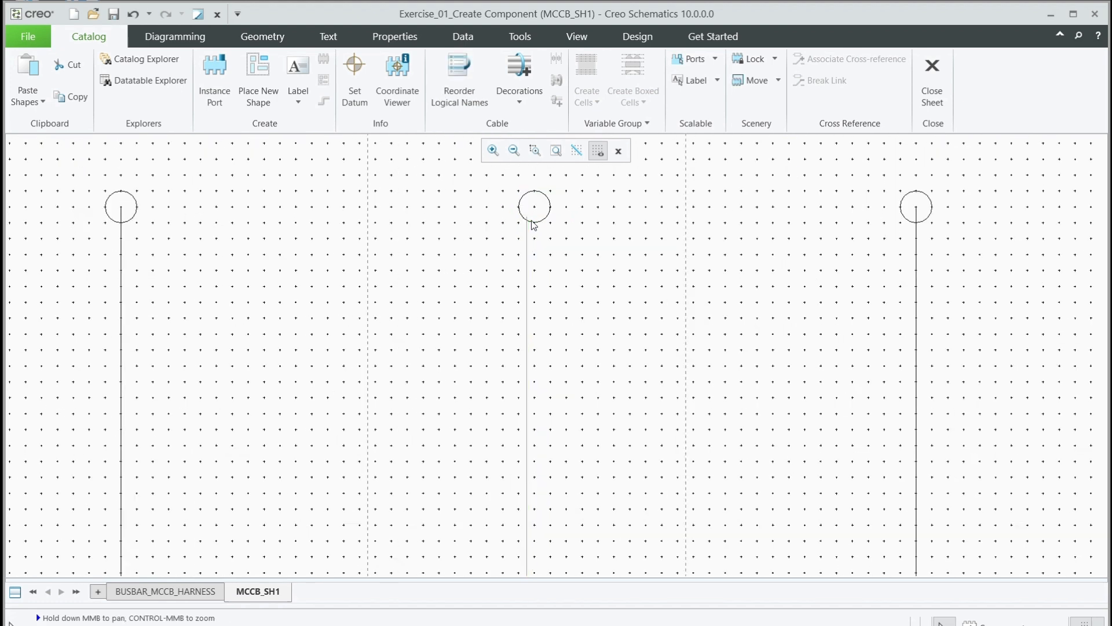
pyautogui.scroll(2, 533, 226)
pyautogui.scroll(-4, 555, 399)
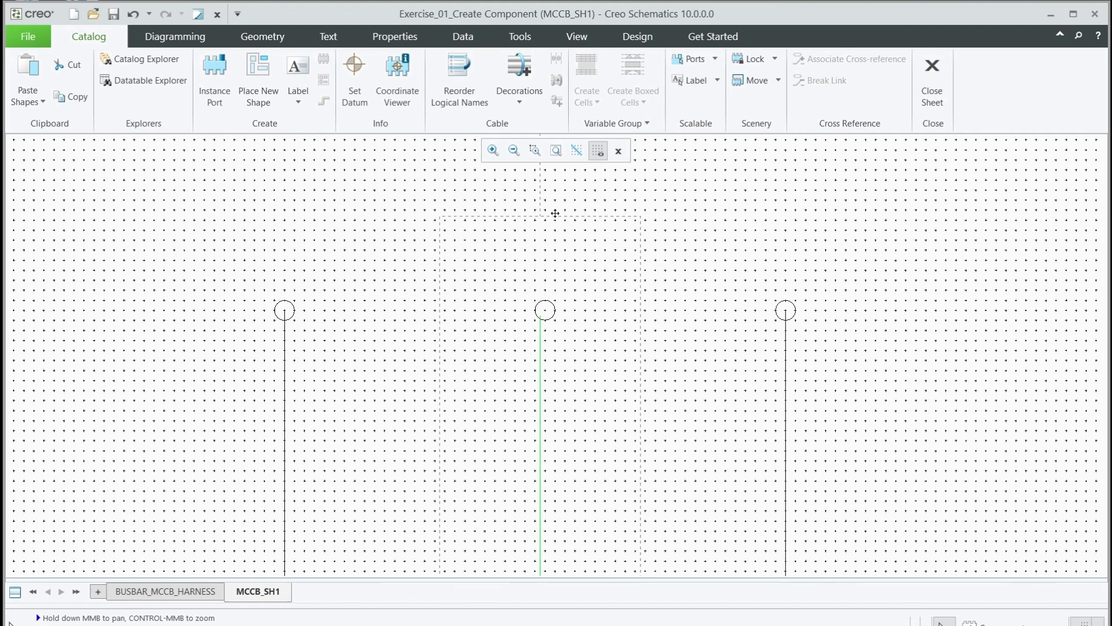
pyautogui.moveTo(555, 216); pyautogui.dragTo(561, 210)
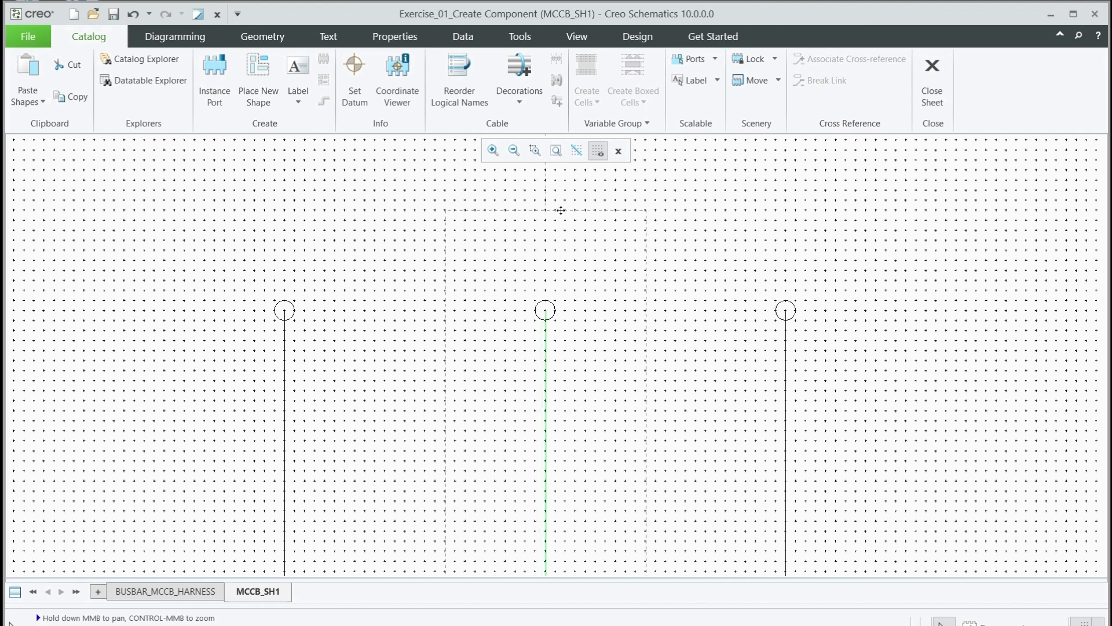
pyautogui.click(747, 273)
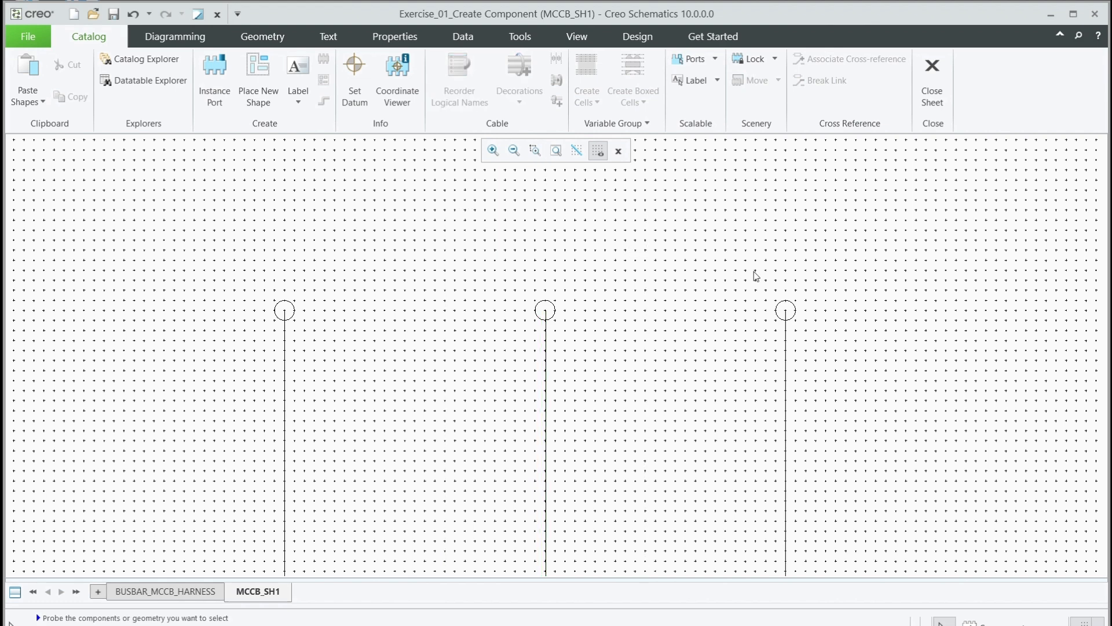
# Step: Place a SMALL_PORT instance on the bottom end of the left lower line, at X 204.900 and Y 141.000
pyautogui.scroll(-1, 663, 254)
pyautogui.scroll(-2, 661, 251)
pyautogui.scroll(-5, 596, 273)
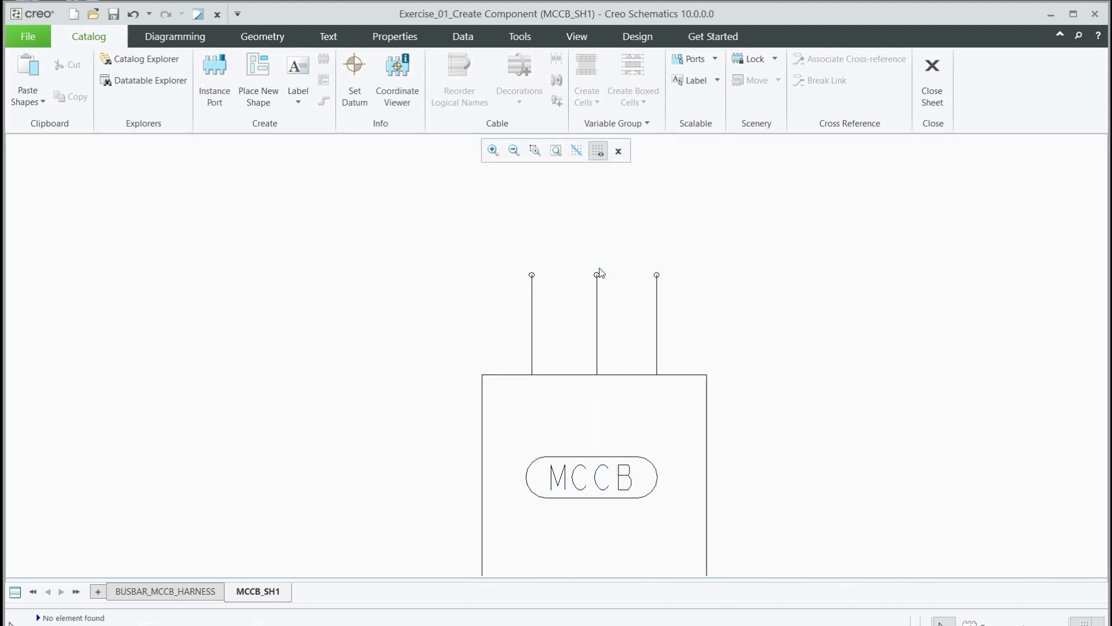
pyautogui.scroll(-2, 601, 273)
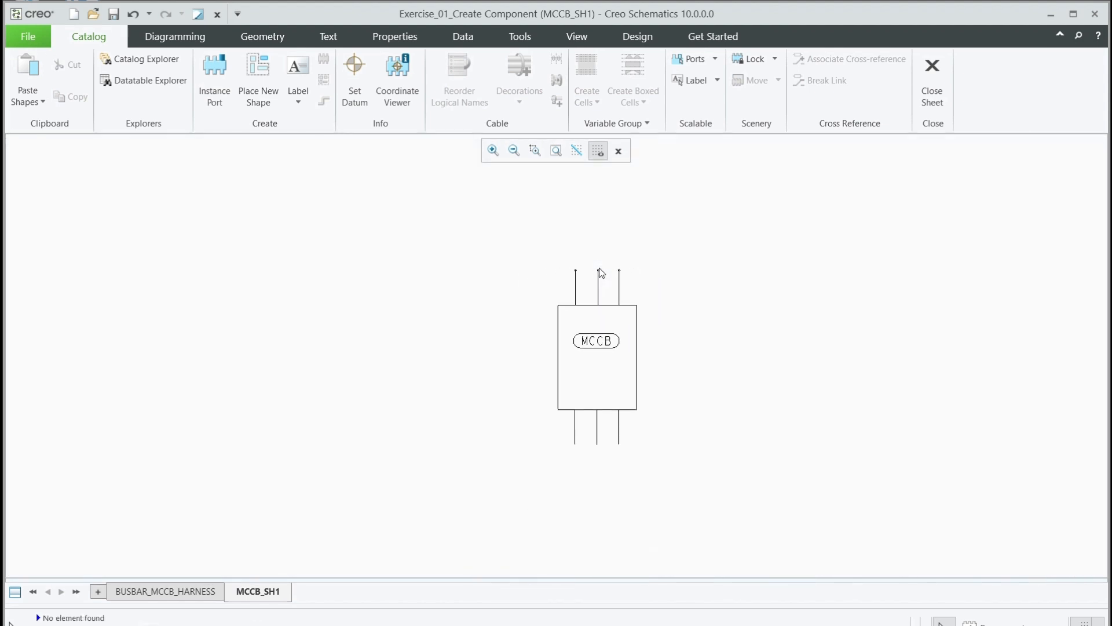
pyautogui.click(212, 69)
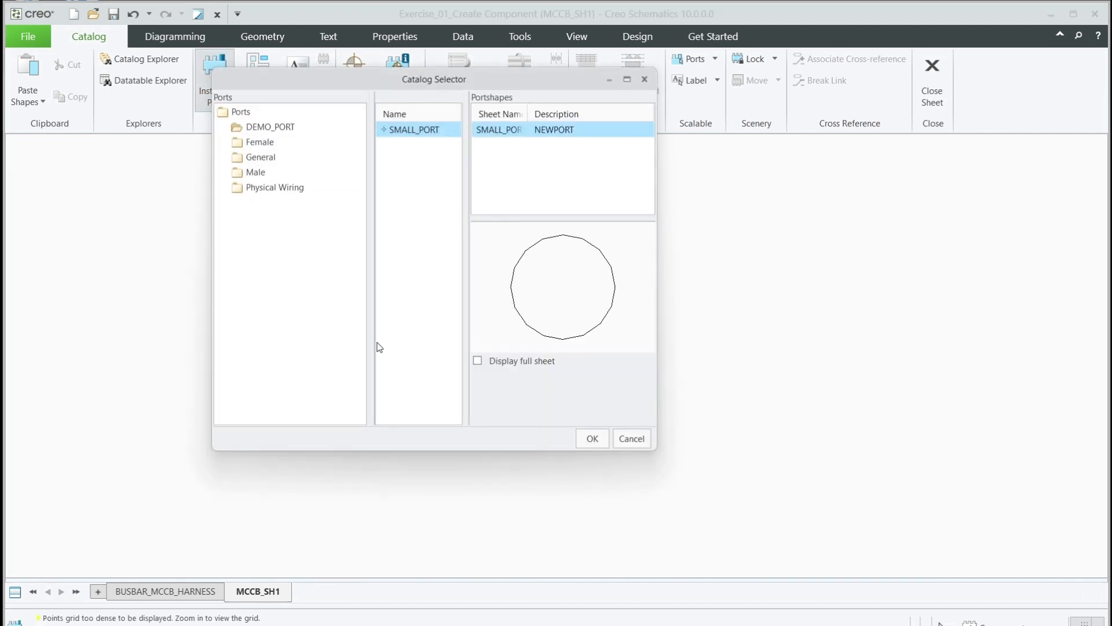
pyautogui.click(591, 437)
pyautogui.scroll(6, 578, 453)
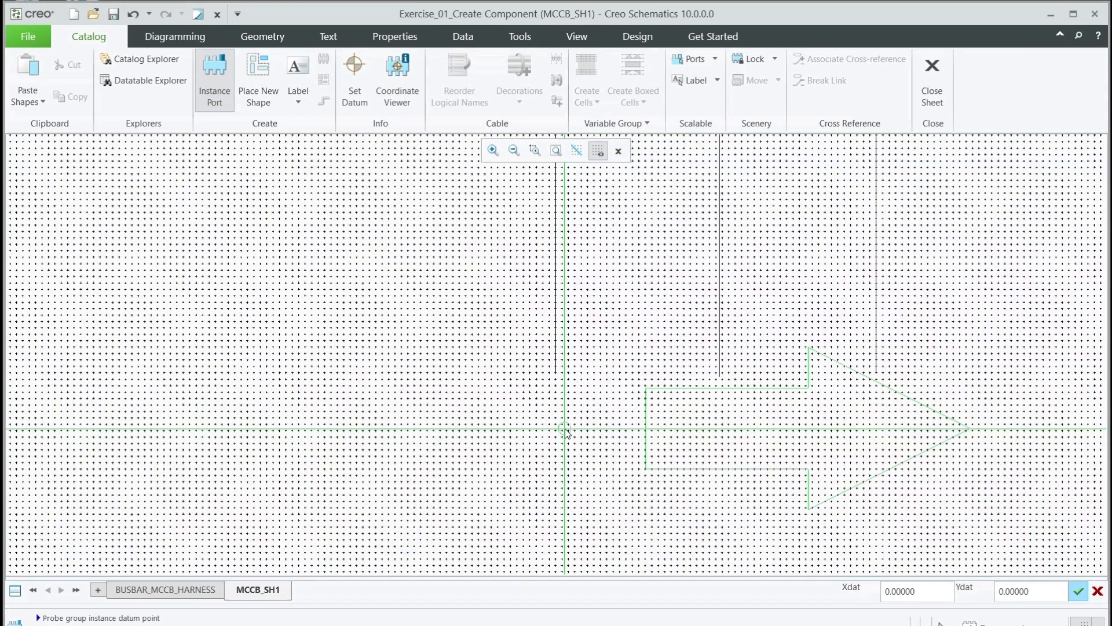
pyautogui.scroll(5, 562, 372)
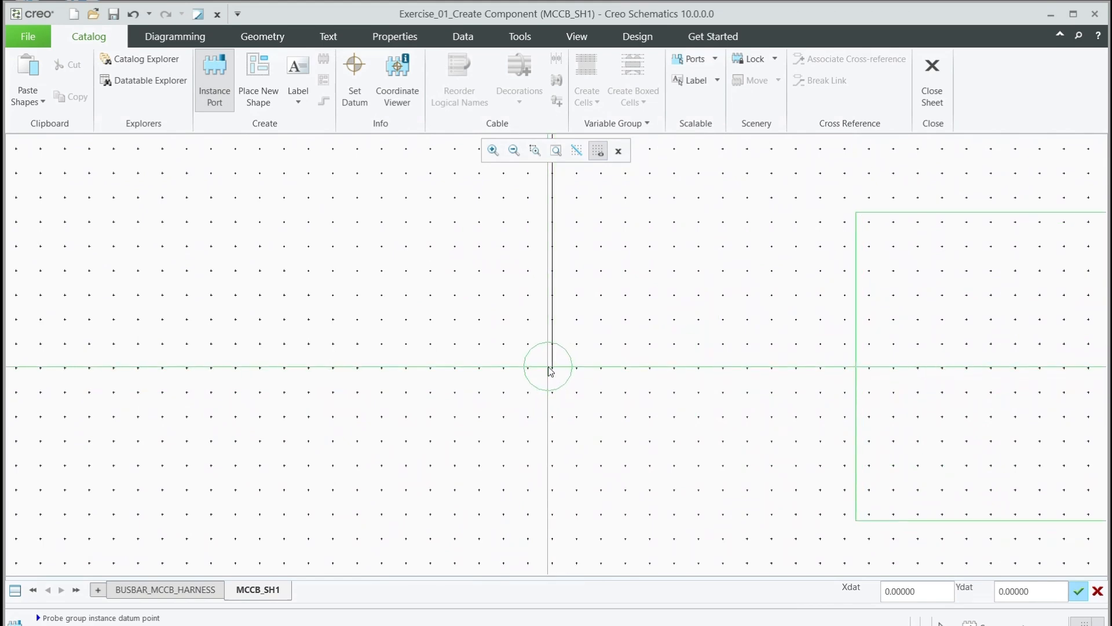
pyautogui.click(550, 370)
# Step: Place SMALL_PORT instances at the bottom ends of the middle and right lower lines and end the placement
pyautogui.scroll(-1, 422, 400)
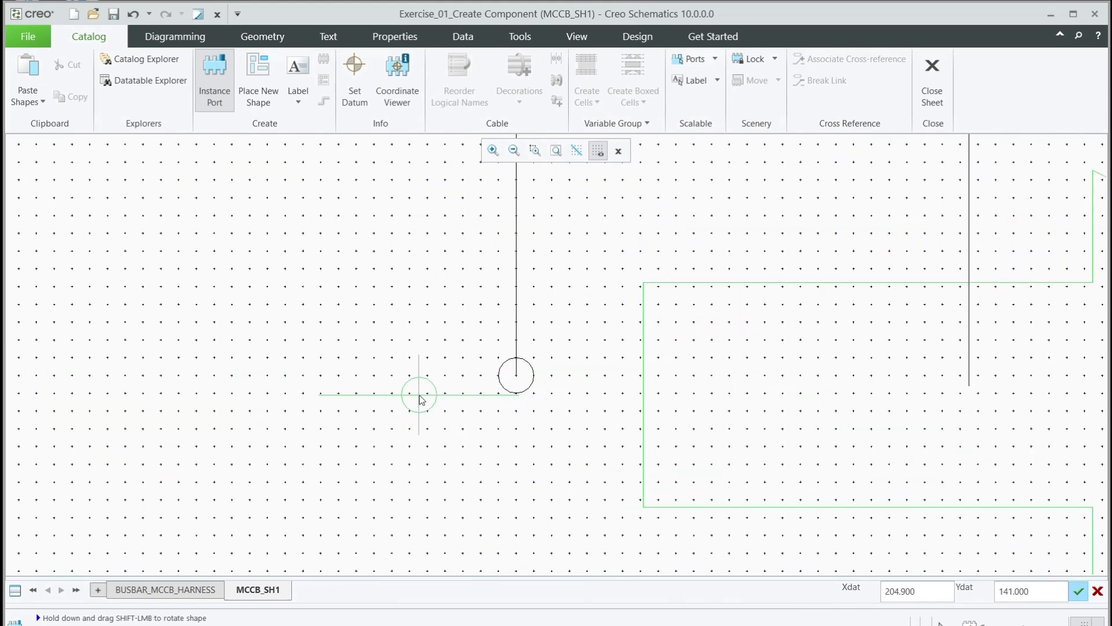
pyautogui.scroll(-3, 420, 397)
pyautogui.scroll(2, 773, 391)
pyautogui.scroll(1, 722, 390)
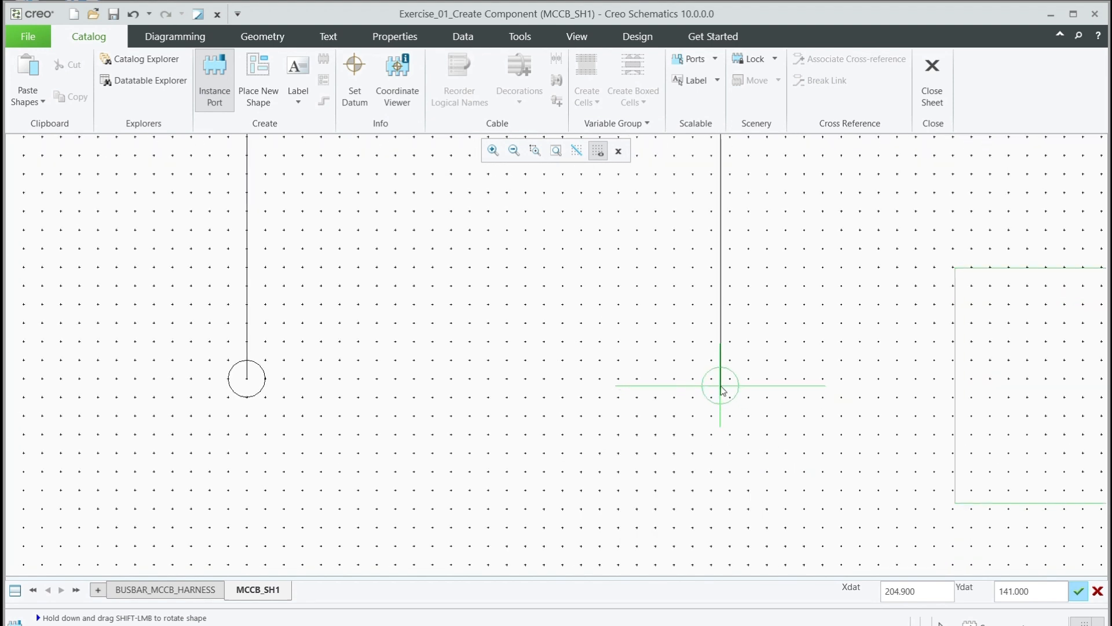
pyautogui.click(714, 383)
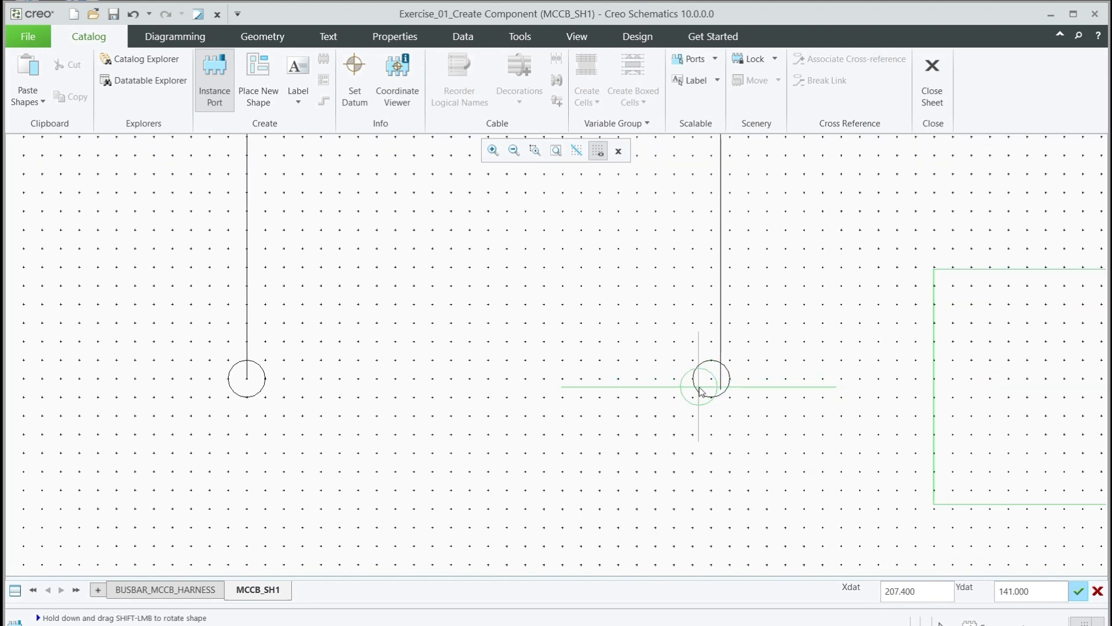
pyautogui.scroll(-3, 533, 384)
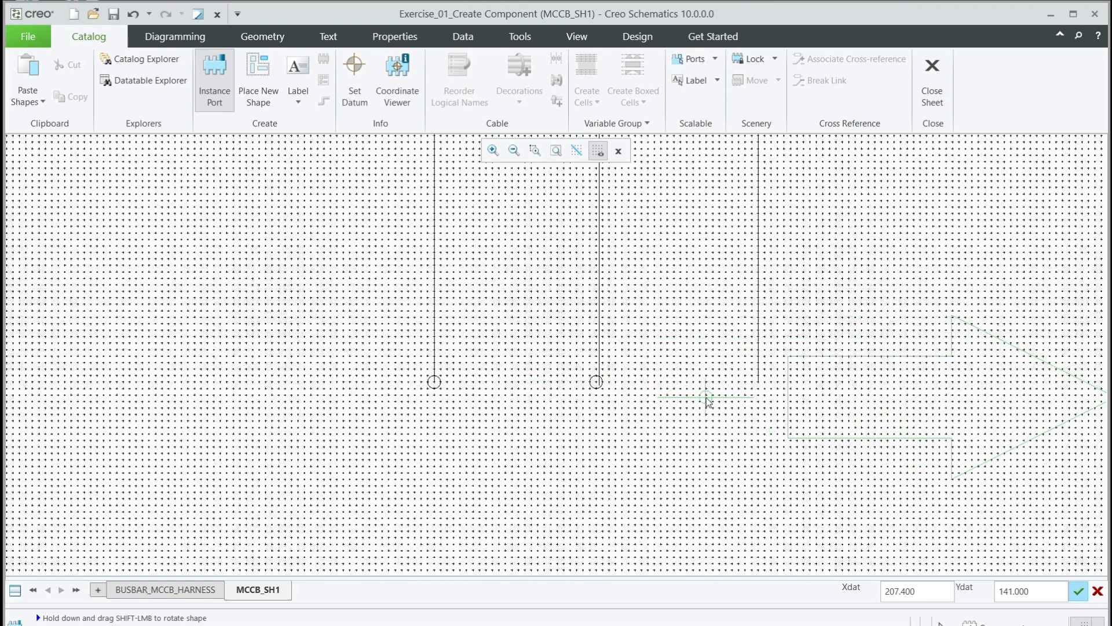
pyautogui.scroll(3, 756, 383)
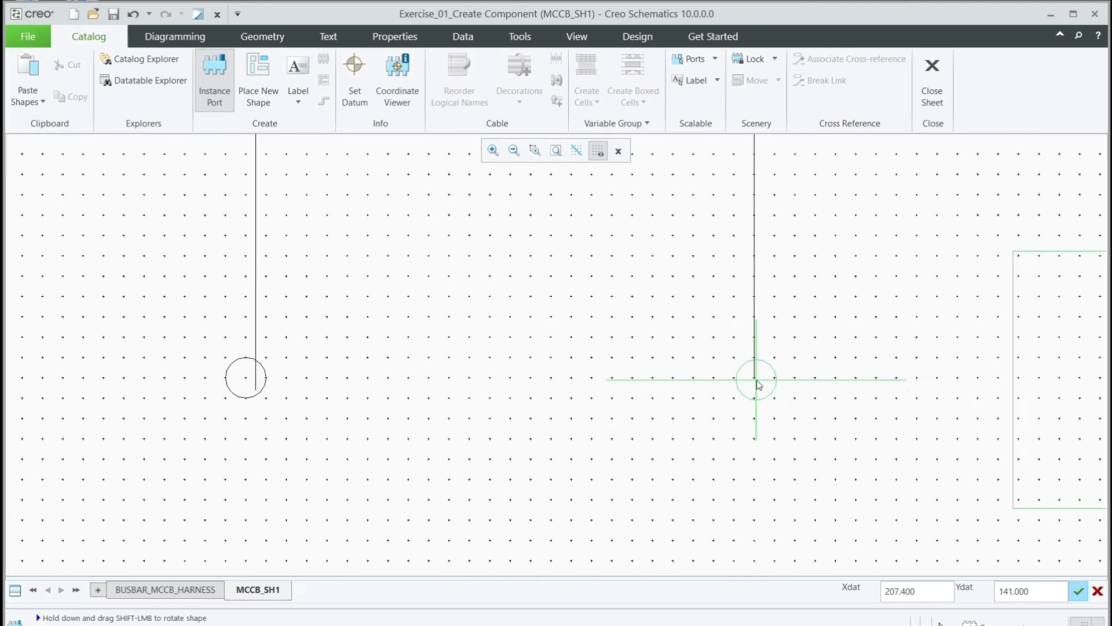
pyautogui.click(755, 380)
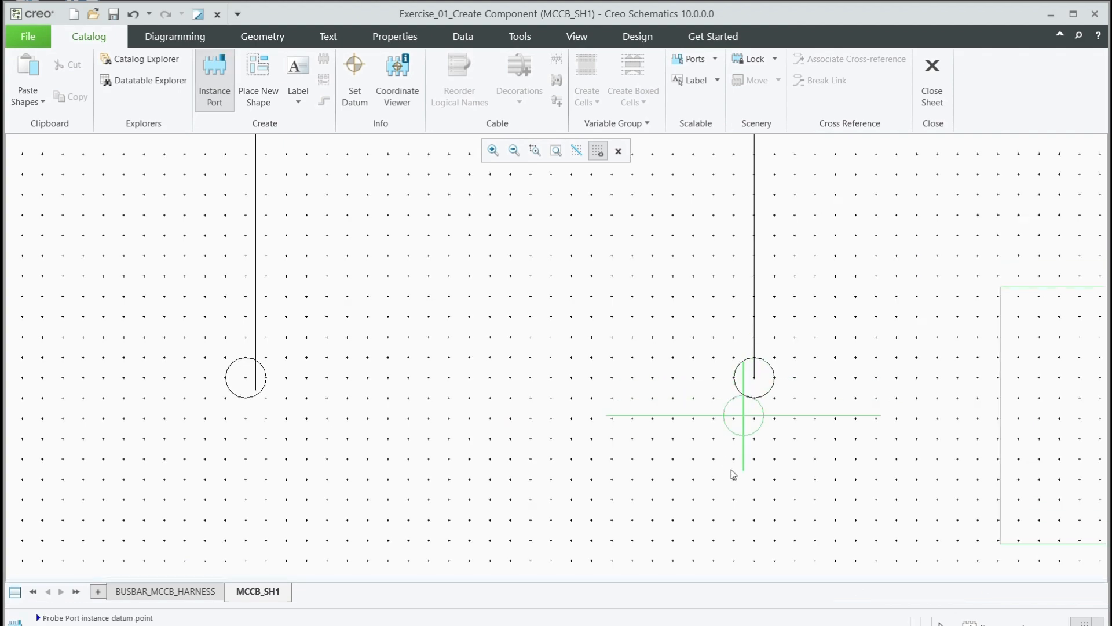
# Step: Move the middle lower line so its bottom end meets the middle port's centre and its top end meets the rectangle
pyautogui.scroll(-6, 796, 472)
pyautogui.scroll(3, 753, 417)
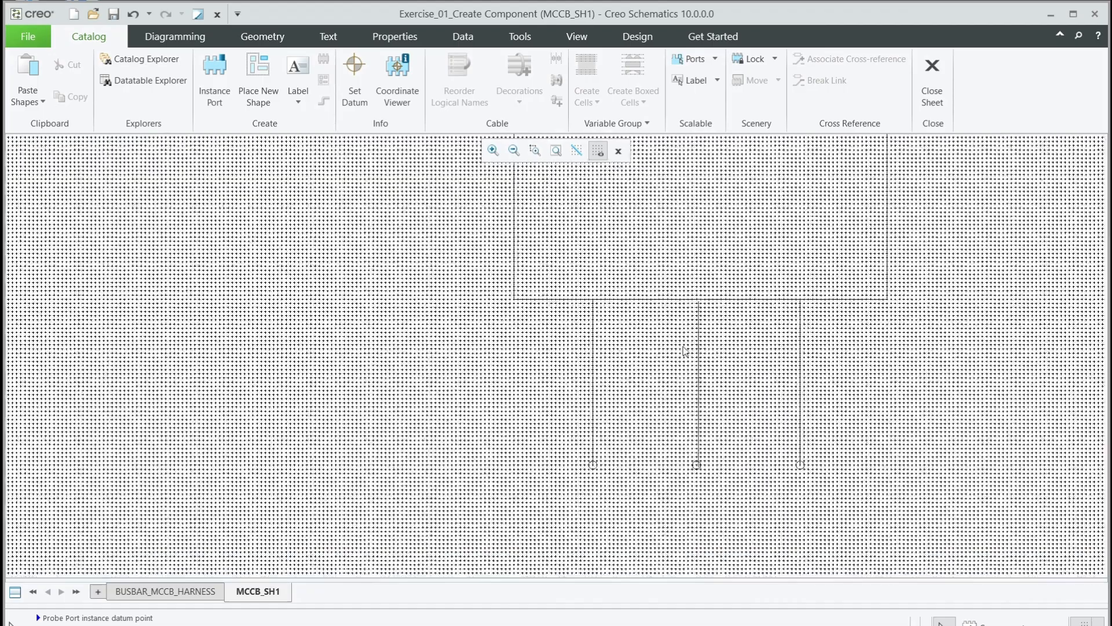
pyautogui.click(709, 357)
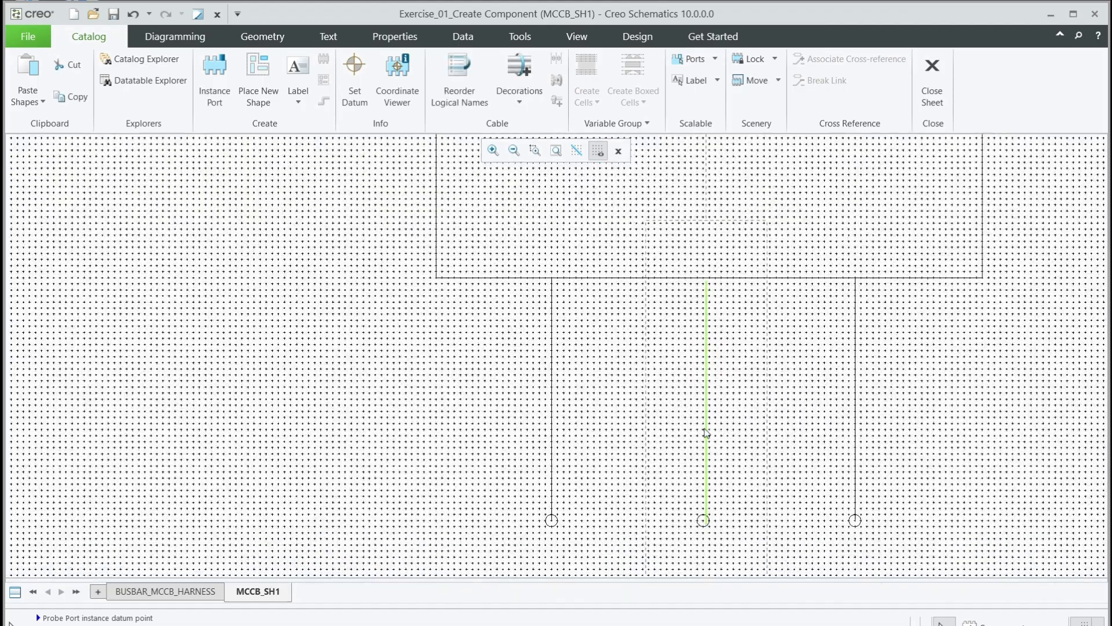
pyautogui.moveTo(710, 220); pyautogui.dragTo(707, 214)
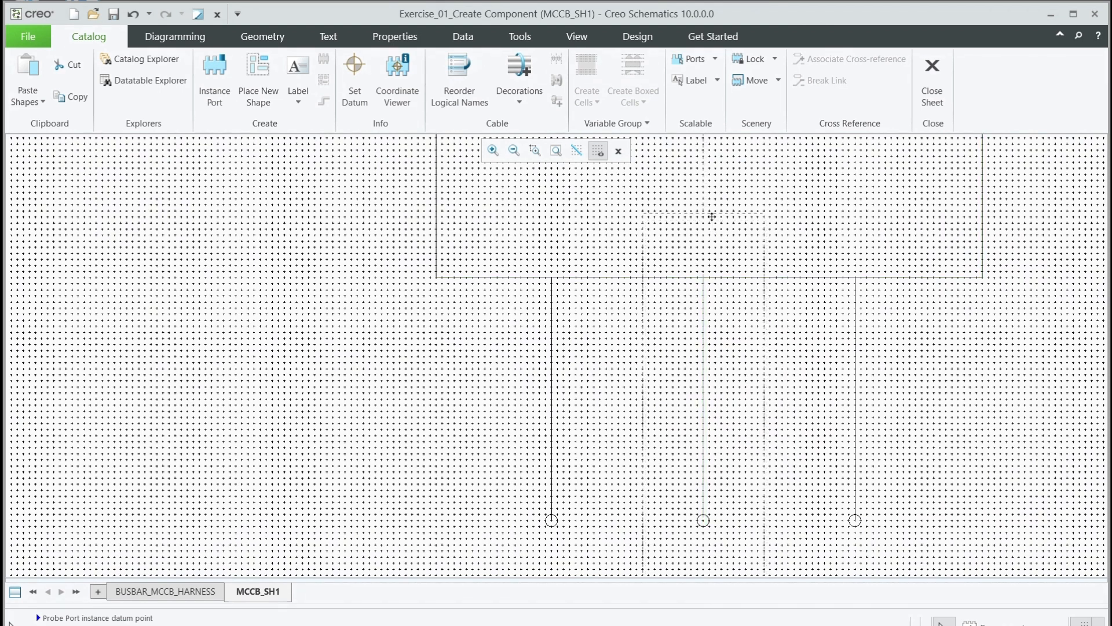
pyautogui.moveTo(712, 214); pyautogui.dragTo(711, 221)
pyautogui.moveTo(711, 220); pyautogui.dragTo(711, 219)
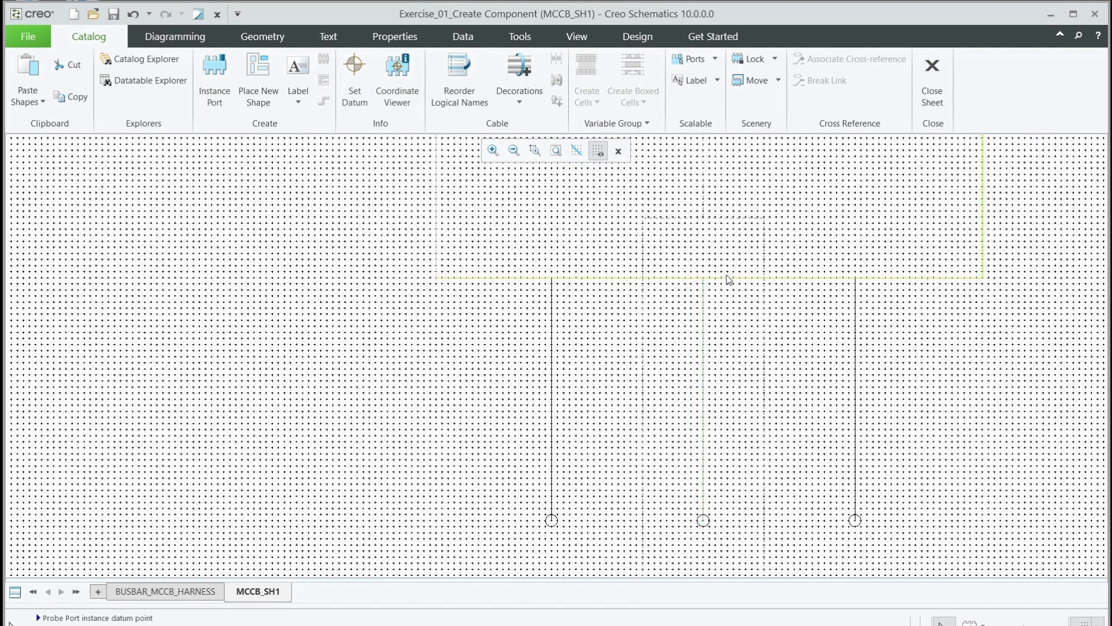
pyautogui.click(966, 379)
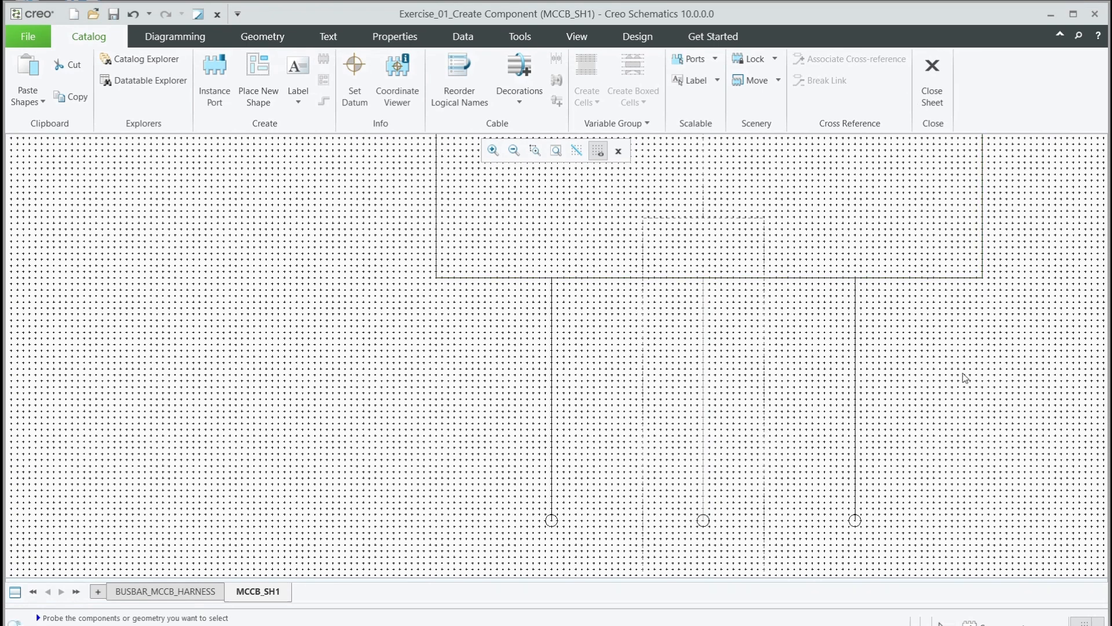
# Step: Set the blockshape datum near the rectangle's centre, just below the MCCB label, at about X 207.6 and Y 151.7
pyautogui.scroll(-5, 582, 455)
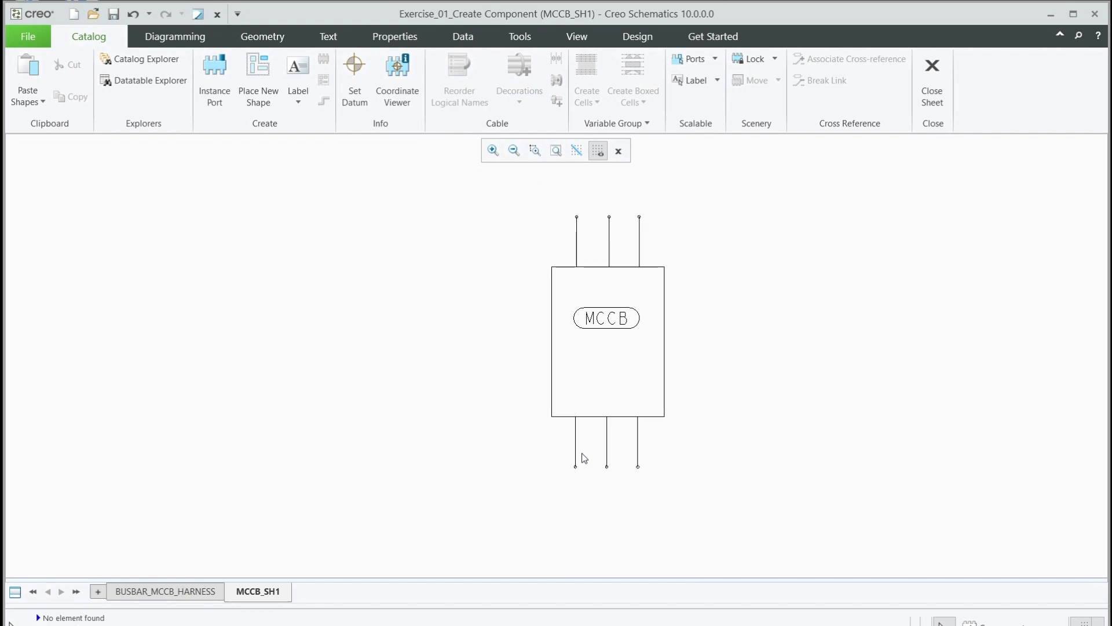
pyautogui.scroll(1, 602, 281)
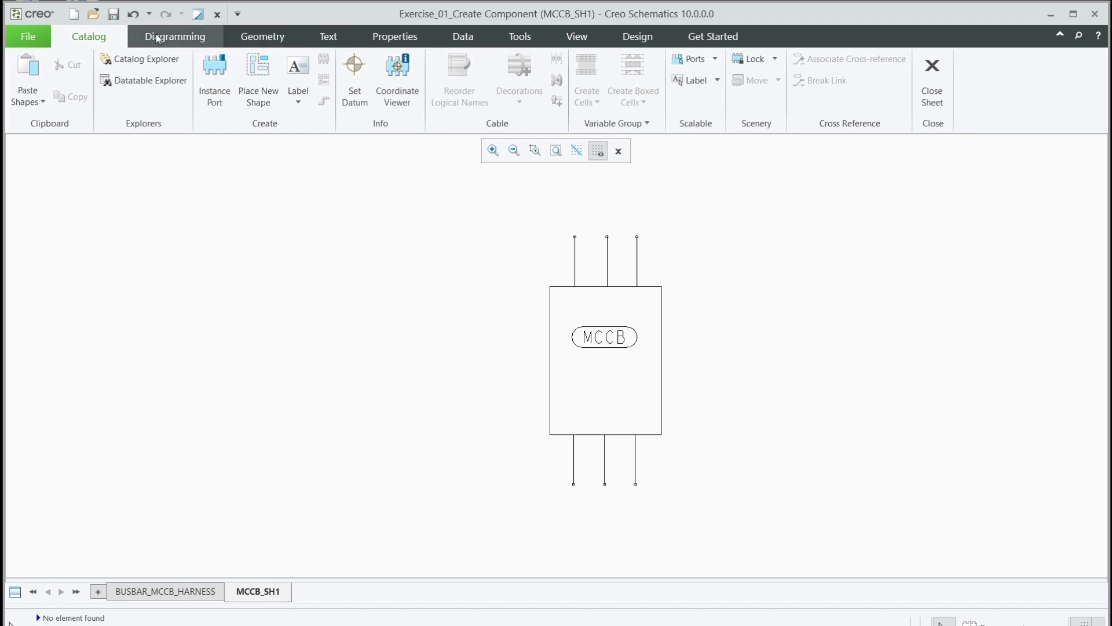
pyautogui.click(355, 73)
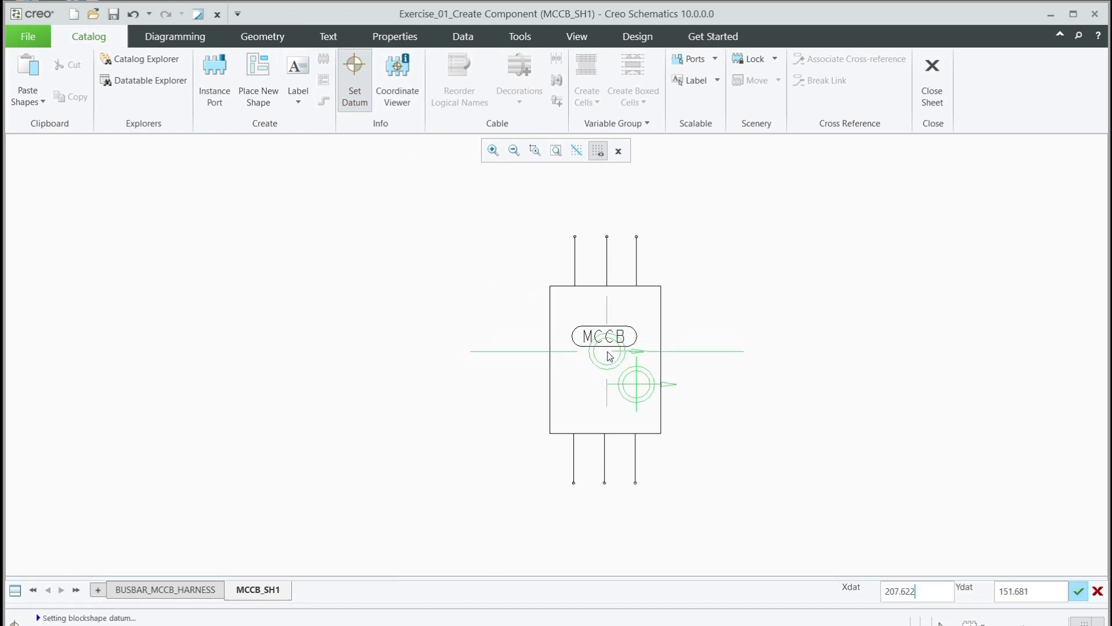
pyautogui.click(608, 356)
pyautogui.middleClick(606, 351)
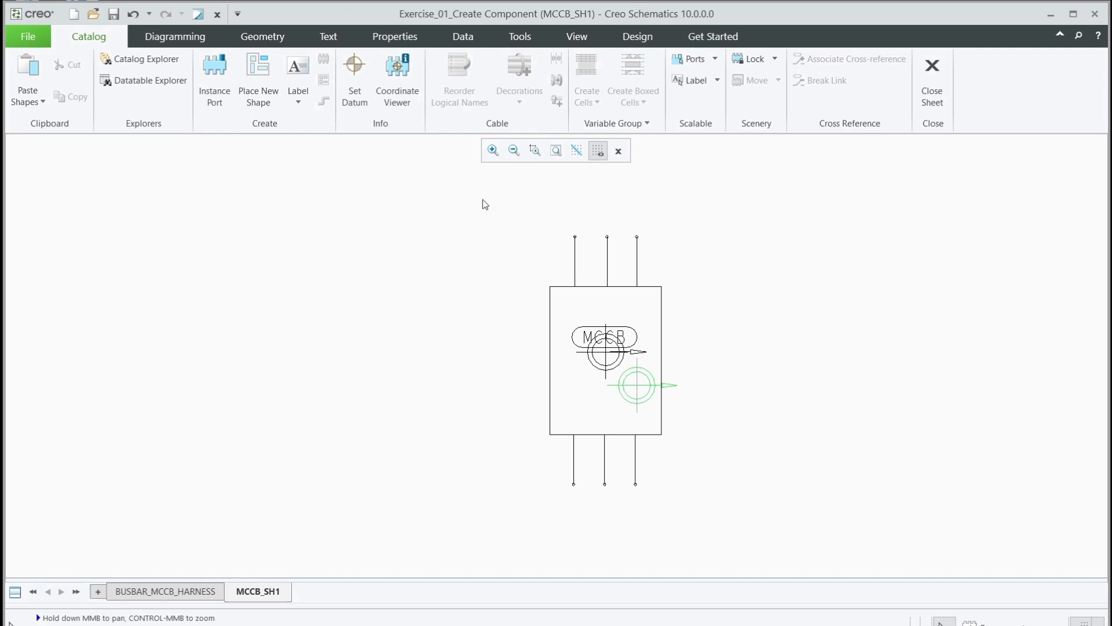
# Step: Select the whole blockshape, show its port datums with the Coordinate Viewer and examine the direction of the upper and lower ports
pyautogui.moveTo(484, 204); pyautogui.dragTo(718, 515)
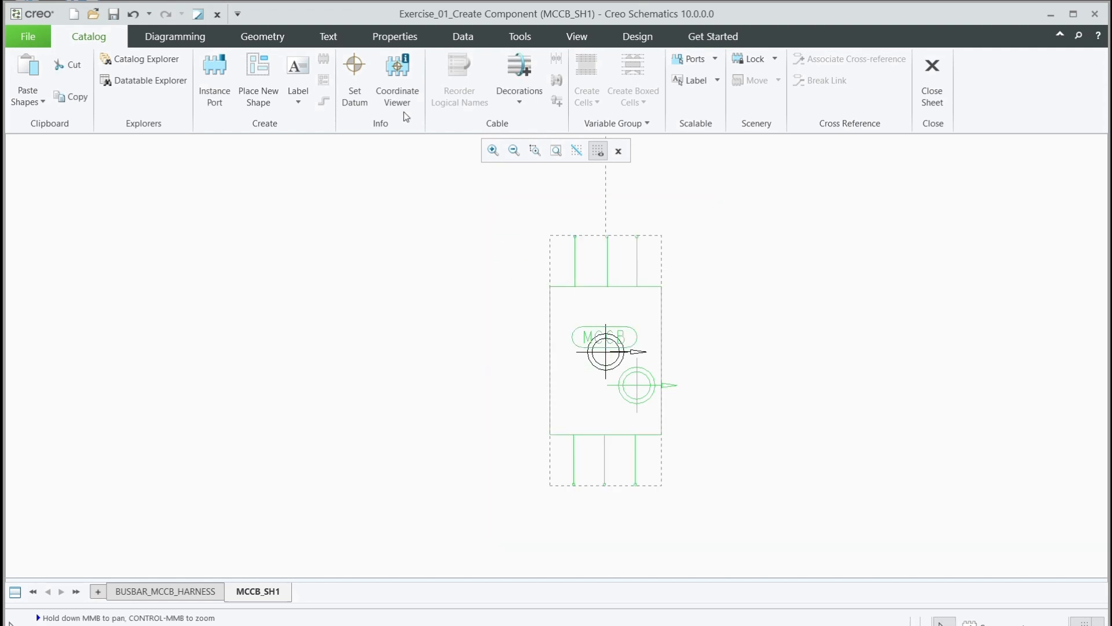
pyautogui.click(400, 80)
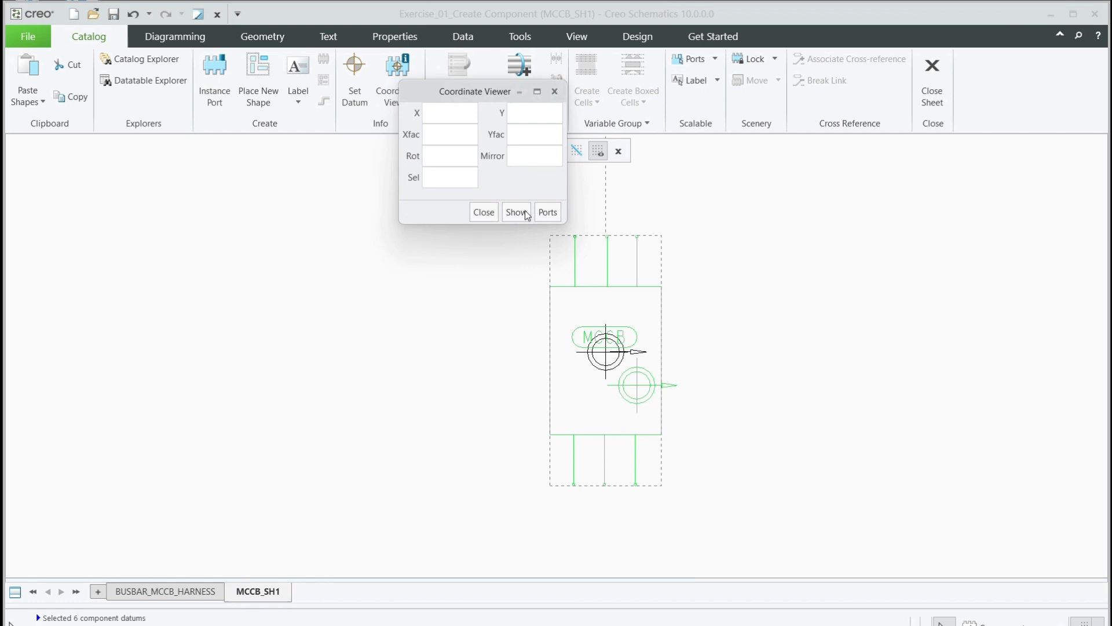
pyautogui.click(526, 212)
pyautogui.scroll(5, 606, 507)
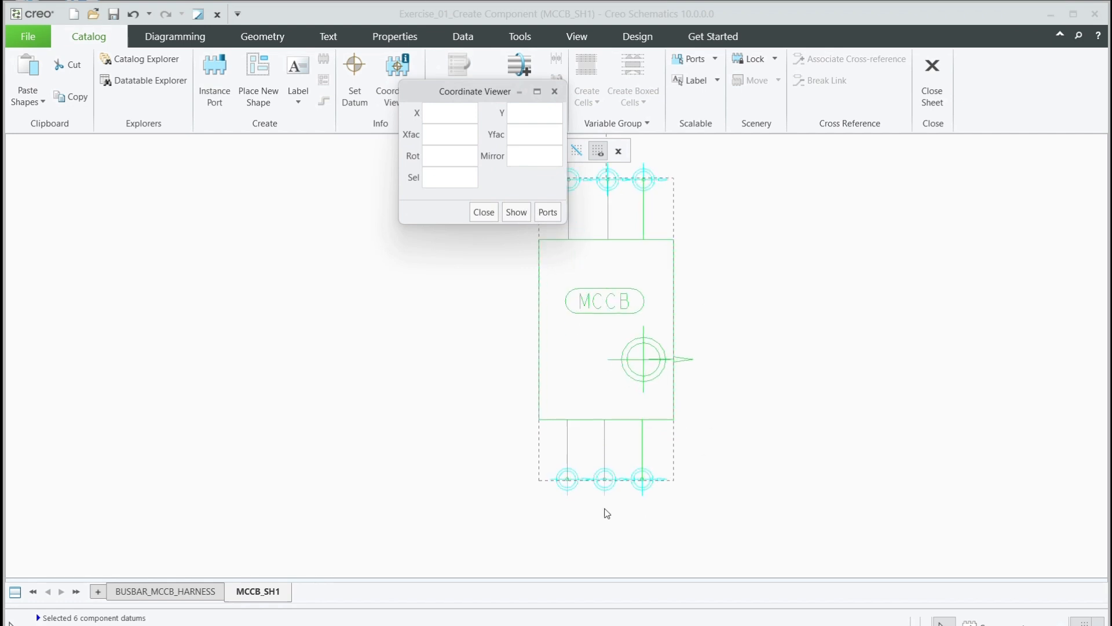
pyautogui.scroll(-3, 697, 464)
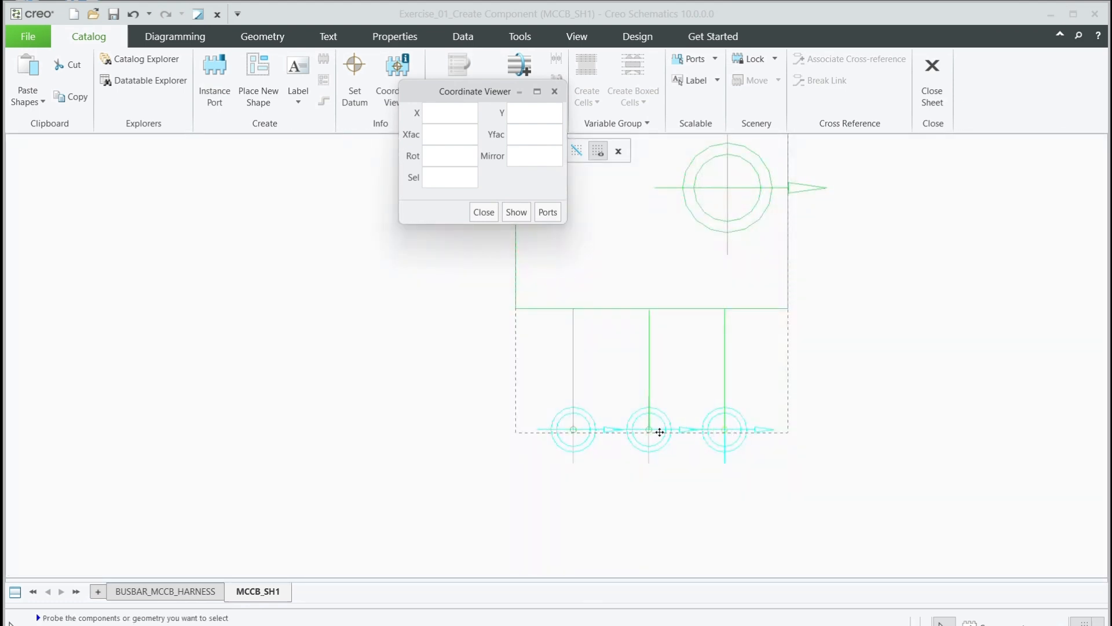
pyautogui.scroll(-3, 654, 481)
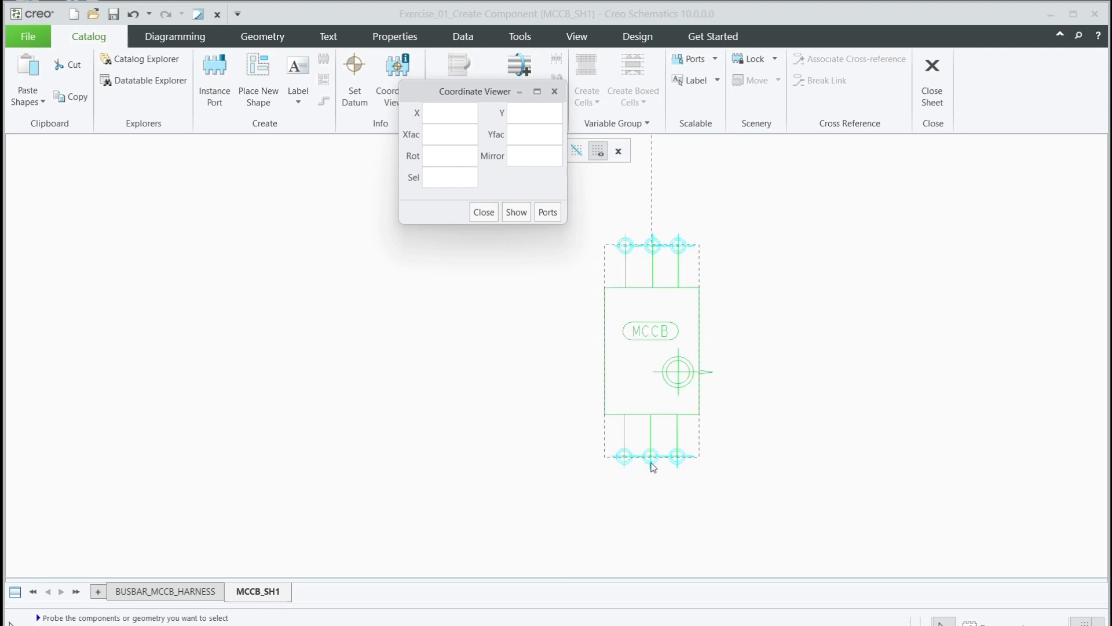
pyautogui.scroll(3, 642, 244)
pyautogui.scroll(2, 639, 258)
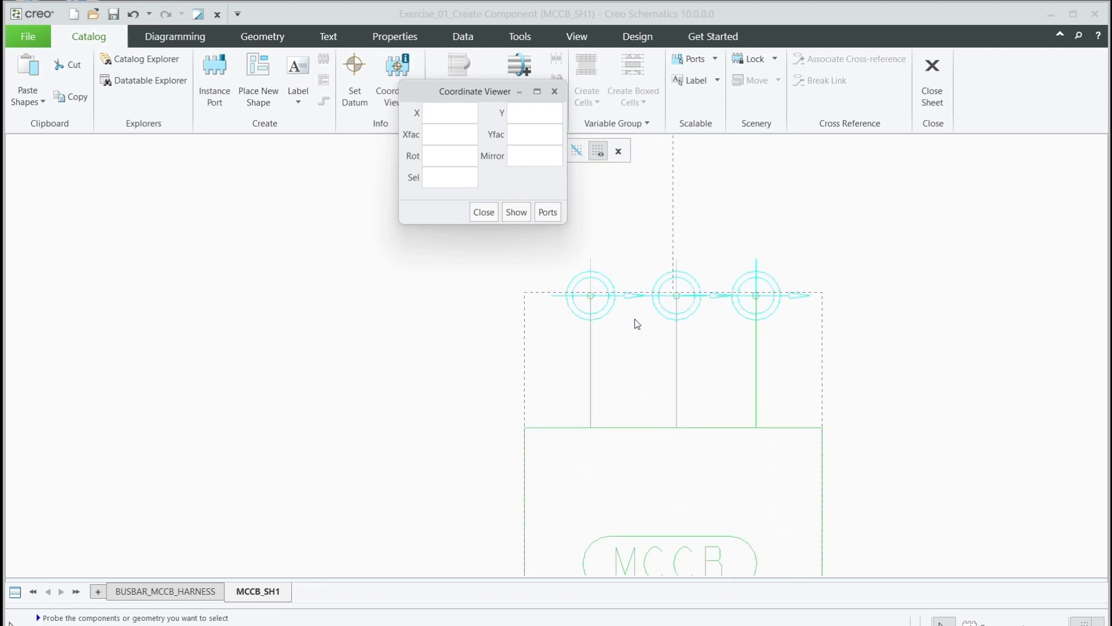
pyautogui.scroll(-2, 640, 355)
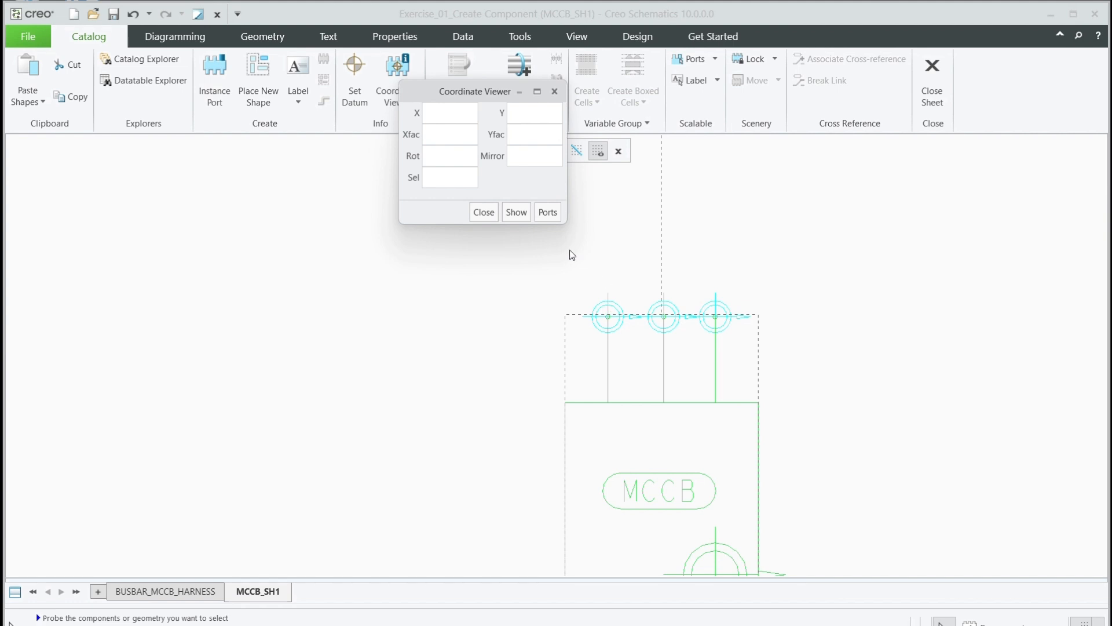
pyautogui.click(483, 212)
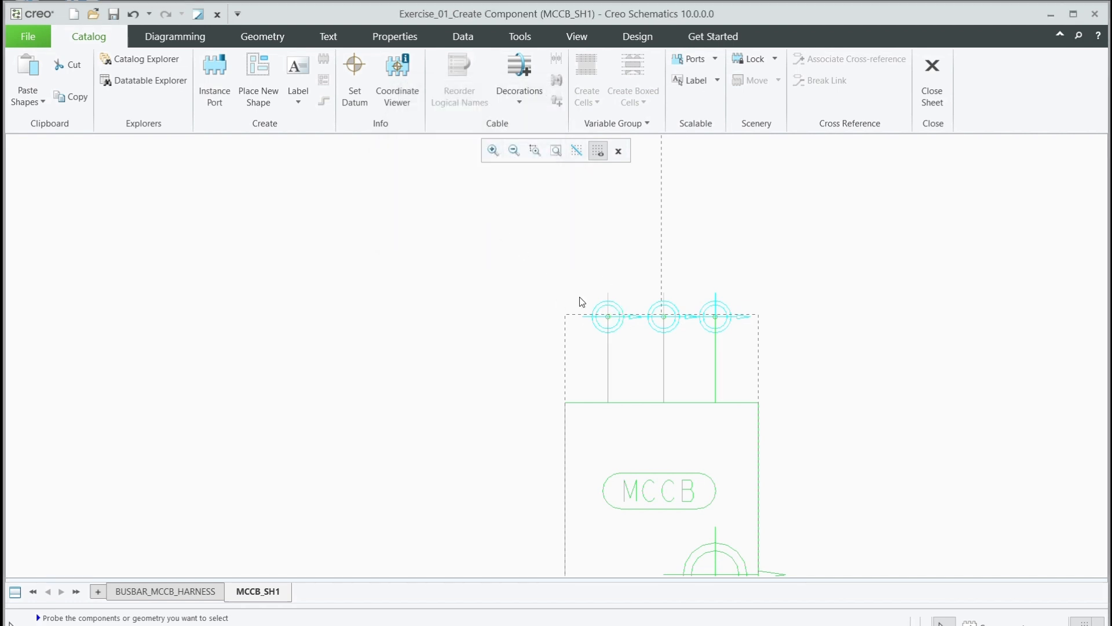
# Step: Rotate the three upper ports a quarter turn counter-clockwise so their directions point upward, away from the block
pyautogui.click(605, 317)
pyautogui.scroll(3, 608, 319)
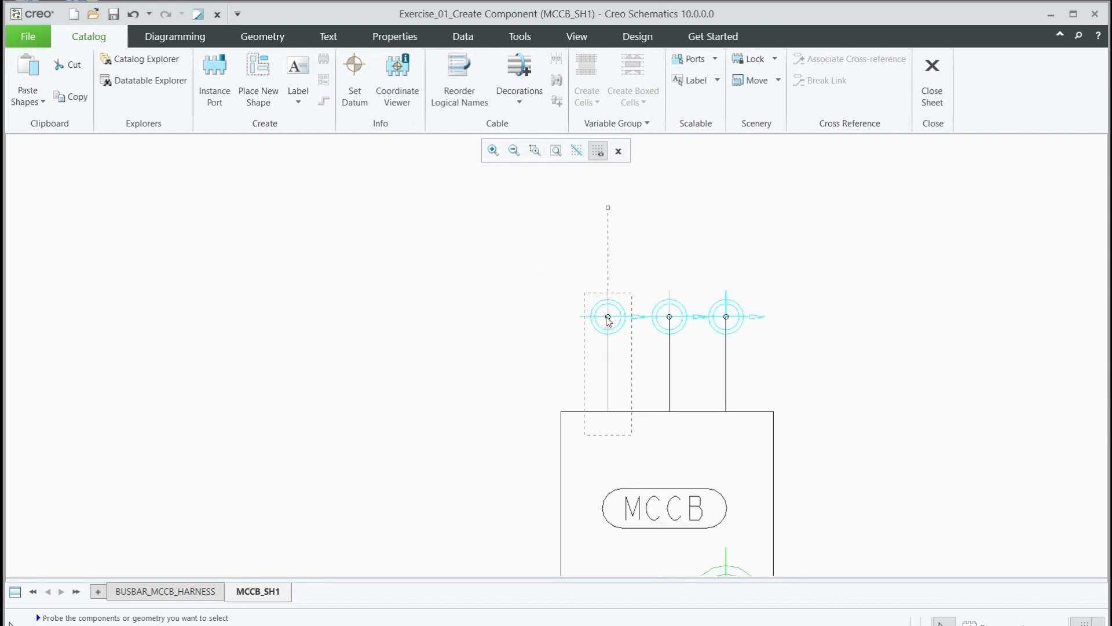
pyautogui.scroll(2, 608, 319)
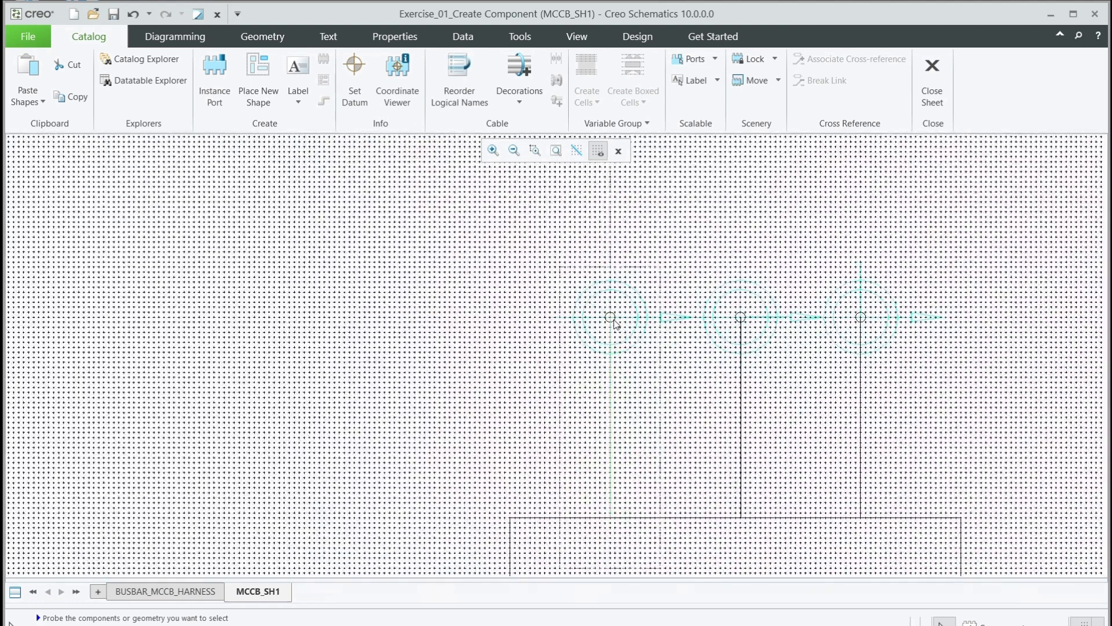
pyautogui.click(617, 314)
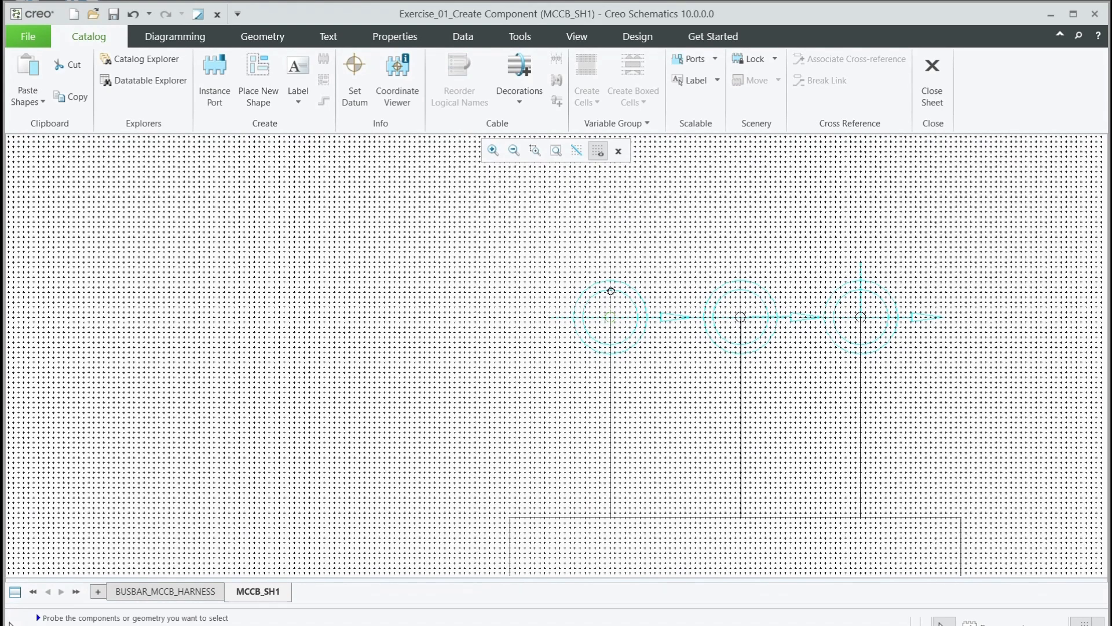
pyautogui.scroll(2, 611, 291)
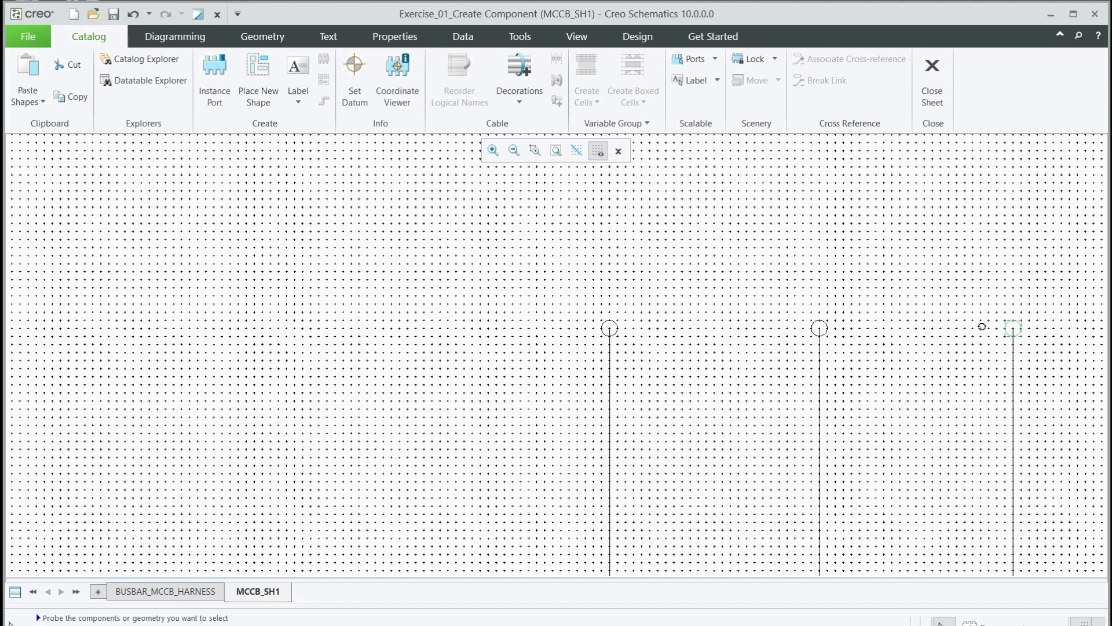
# Step: Rotate the left lower port a quarter turn clockwise so its direction points downward, away from the block
pyautogui.scroll(-5, 863, 273)
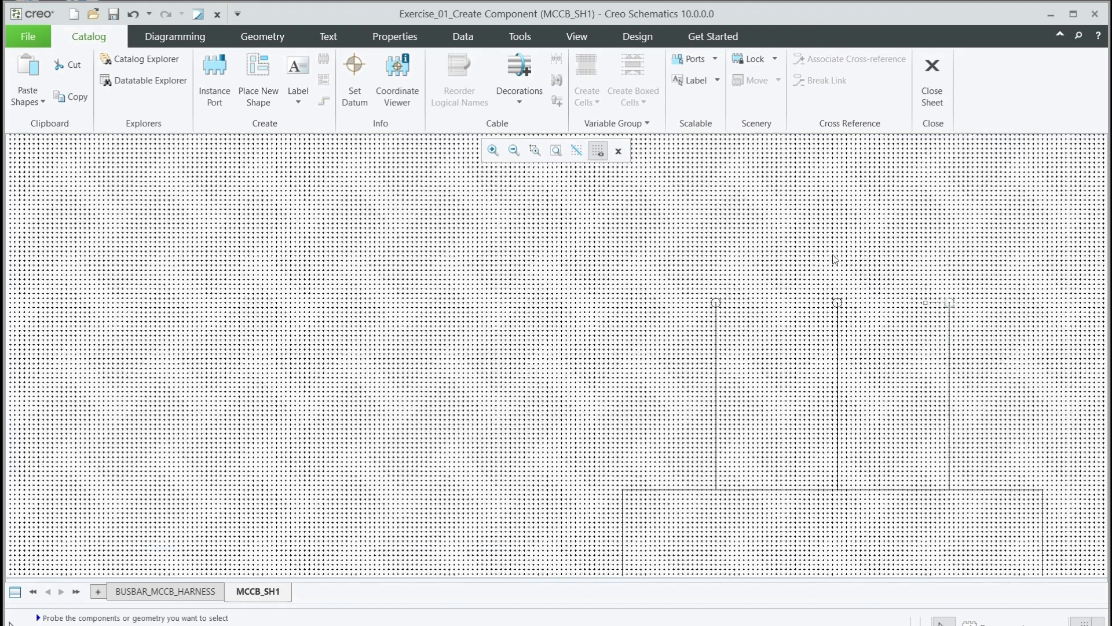
pyautogui.scroll(6, 736, 394)
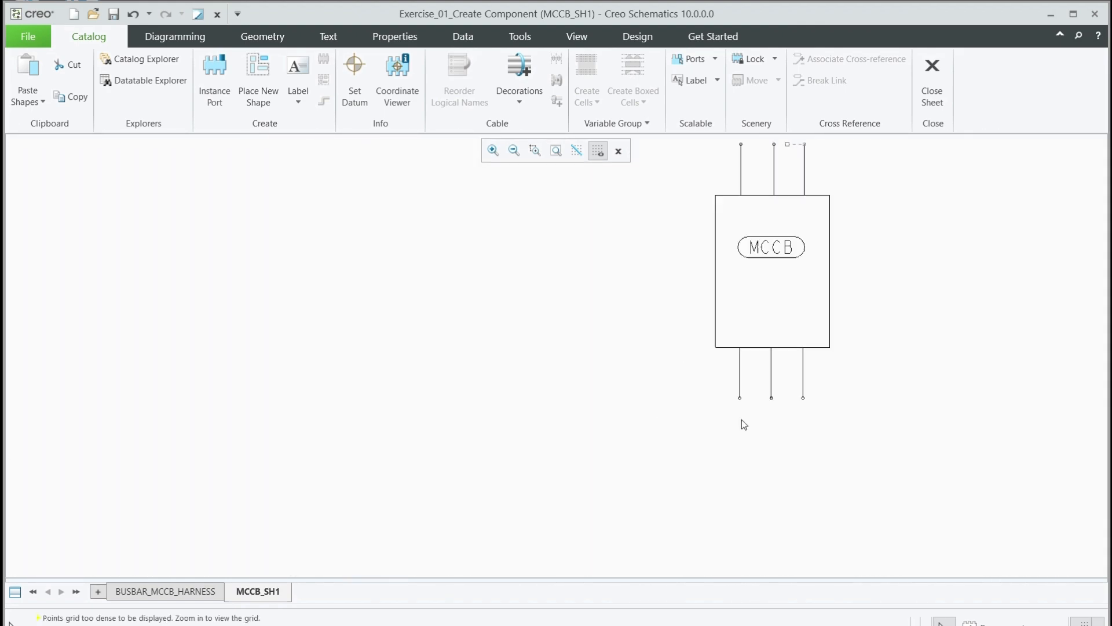
pyautogui.scroll(3, 734, 391)
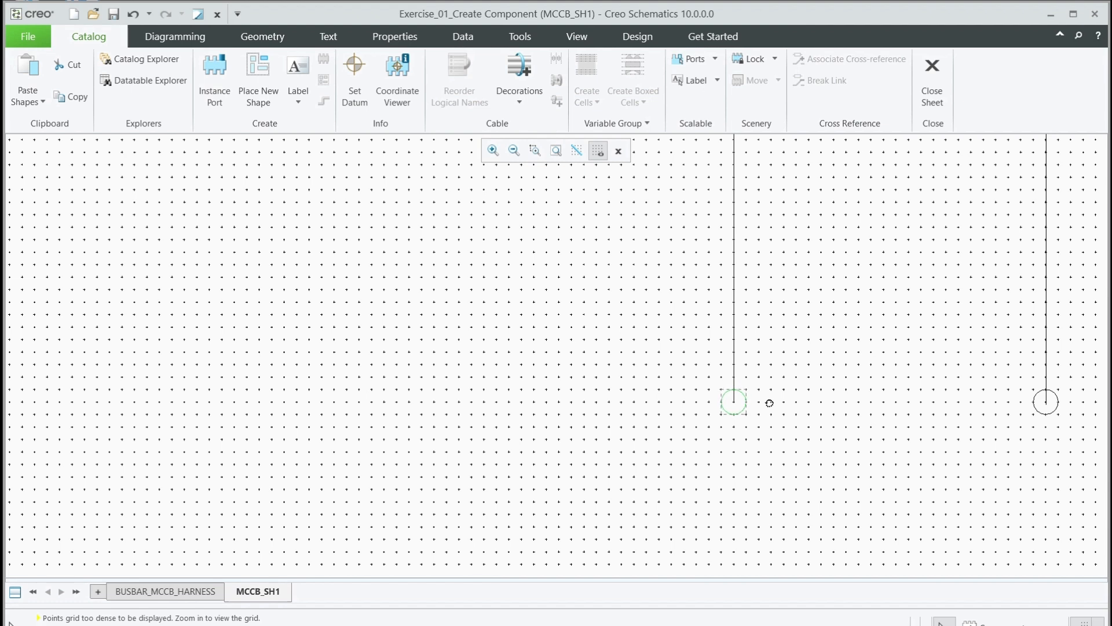
# Step: Rotate the middle and right lower ports a quarter turn clockwise so their directions point downward, away from the block
pyautogui.scroll(-2, 633, 381)
pyautogui.scroll(2, 966, 375)
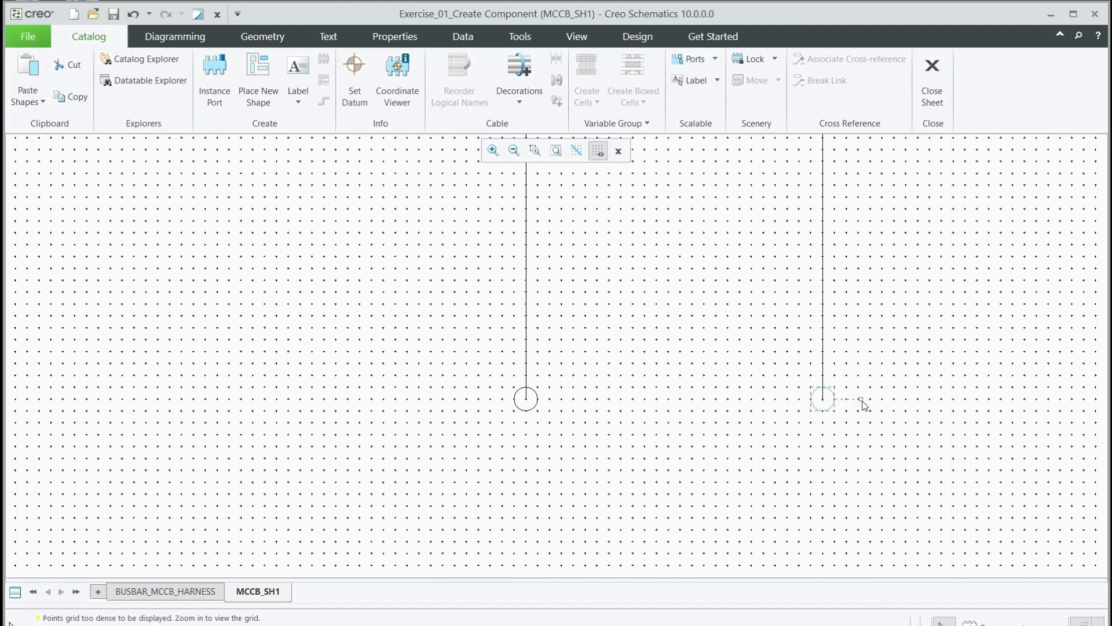
pyautogui.scroll(-2, 583, 348)
pyautogui.scroll(2, 901, 390)
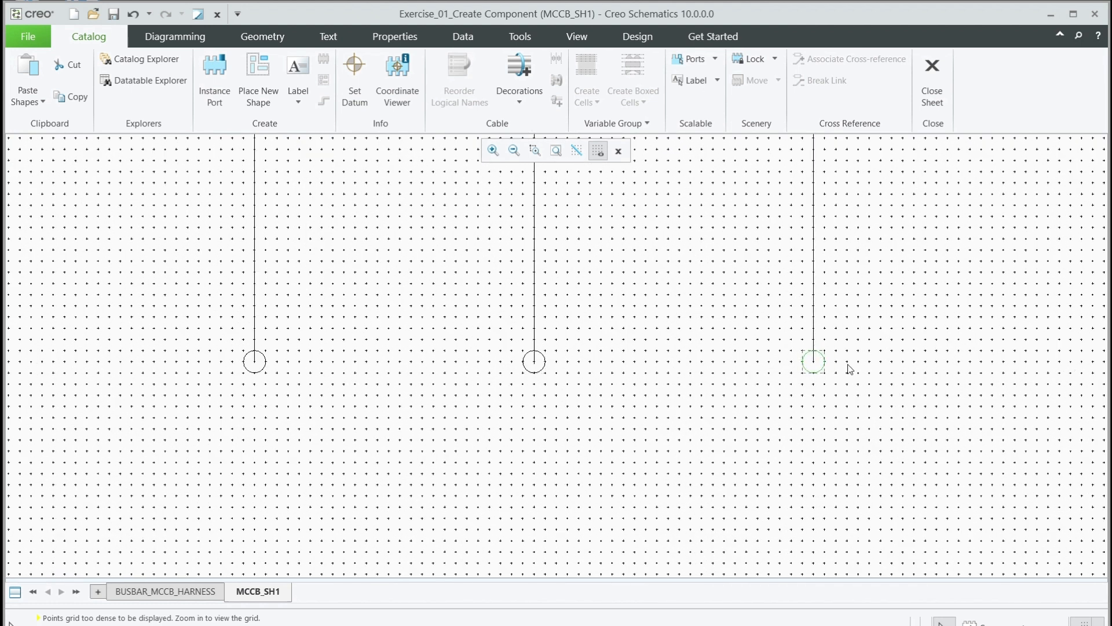
# Step: Select the whole blockshape, show its port datums with the Coordinate Viewer, check the direction of all six ports, and clear the selection
pyautogui.scroll(-2, 732, 412)
pyautogui.scroll(4, 728, 441)
pyautogui.scroll(-1, 728, 450)
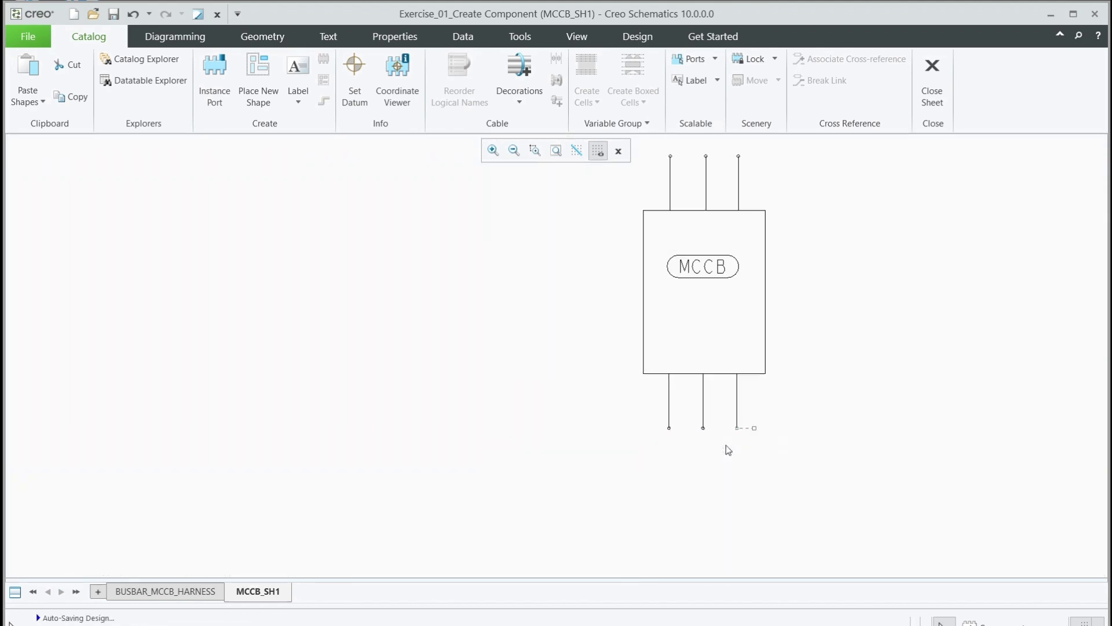
pyautogui.scroll(-2, 728, 450)
pyautogui.scroll(1, 740, 197)
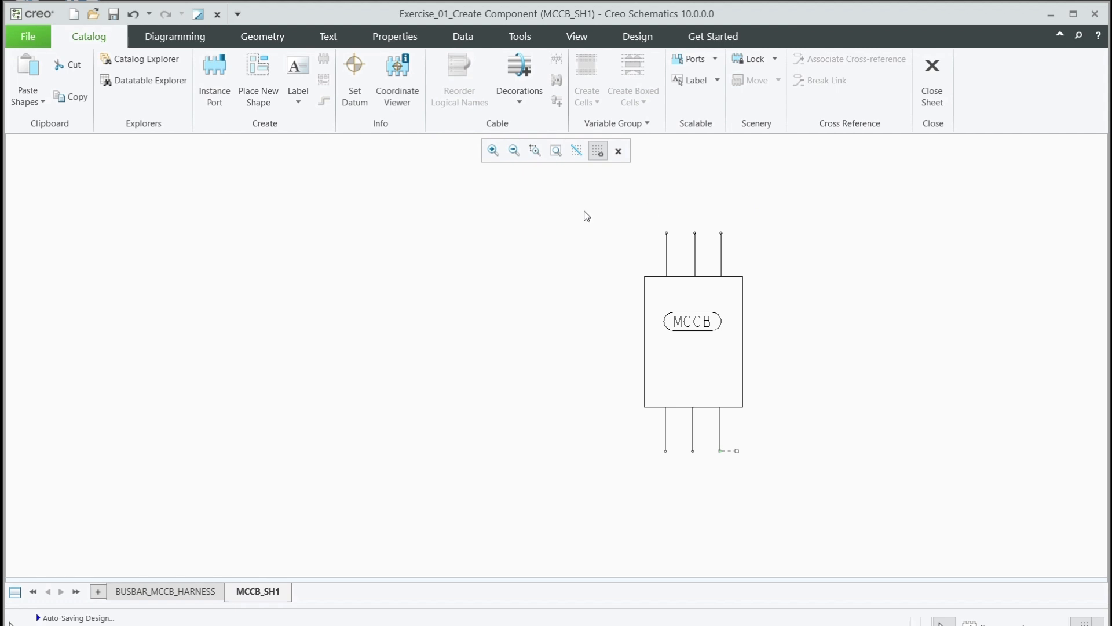
pyautogui.scroll(-1, 472, 217)
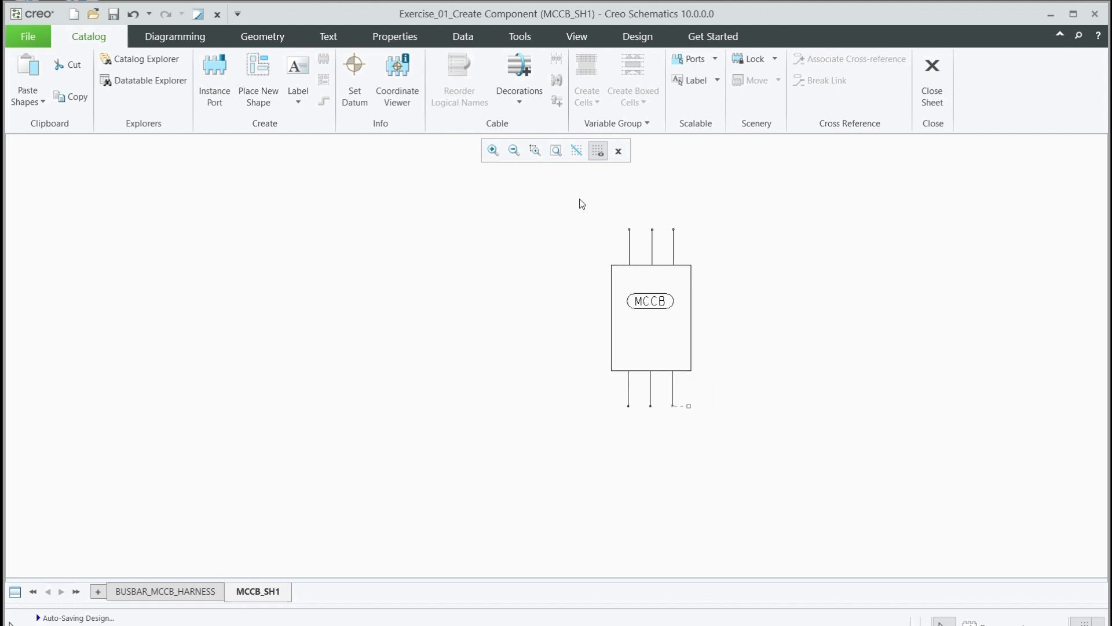
pyautogui.moveTo(582, 204); pyautogui.dragTo(752, 441)
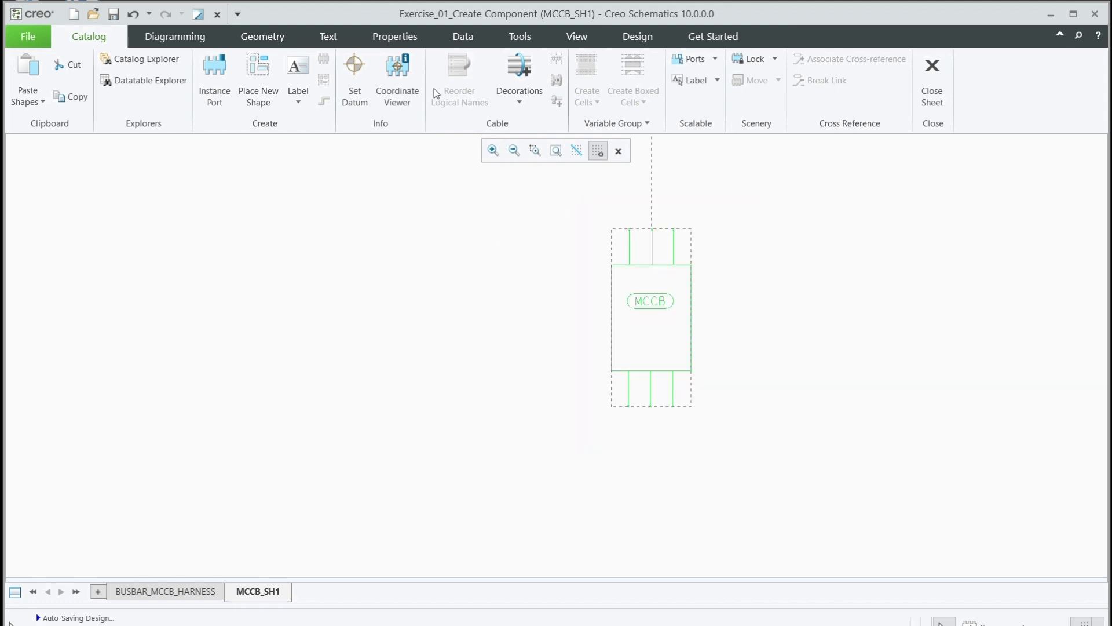
pyautogui.click(400, 75)
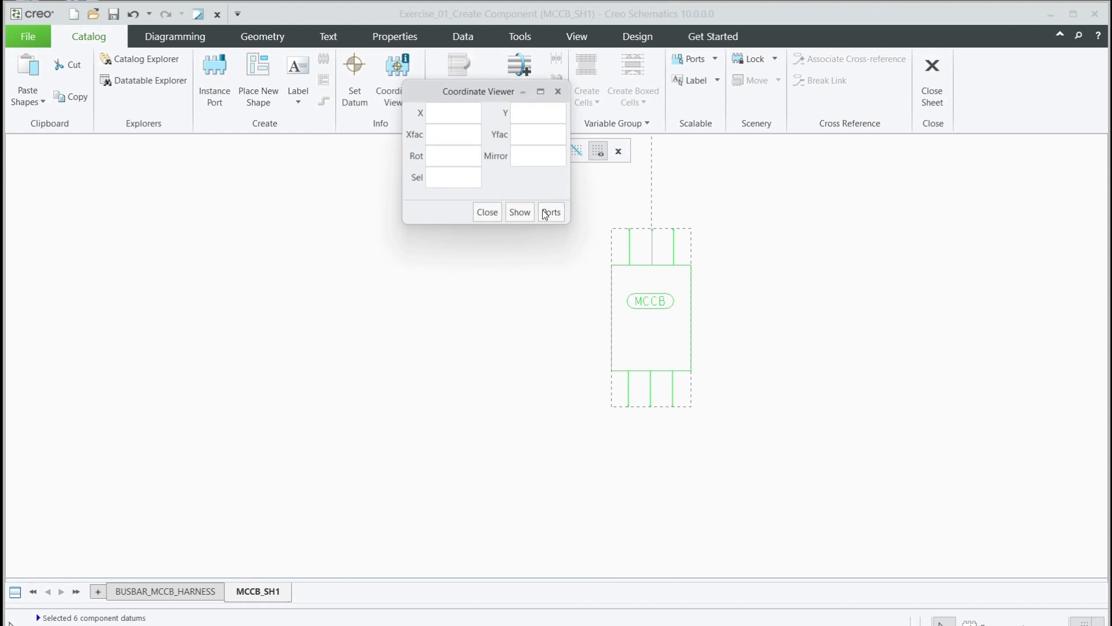
pyautogui.click(519, 212)
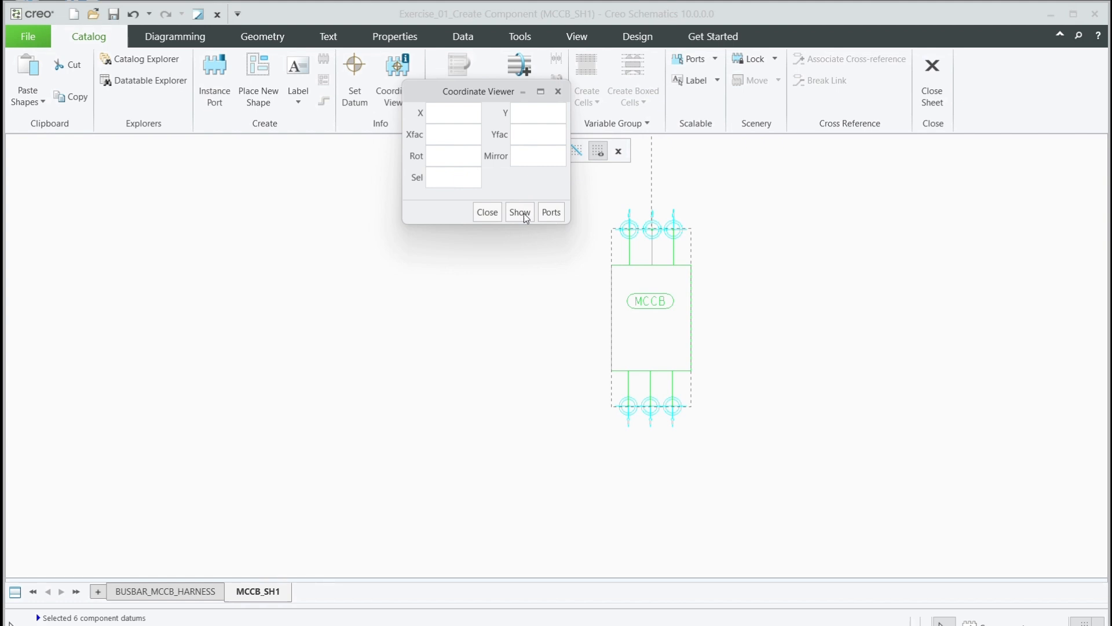
pyautogui.click(487, 213)
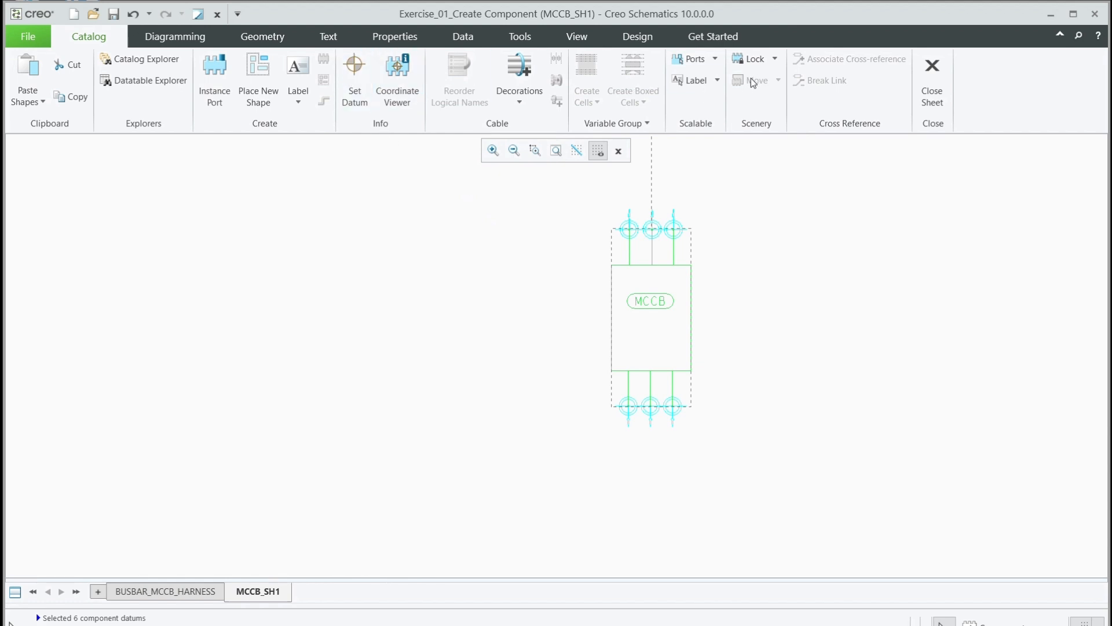
pyautogui.moveTo(574, 192); pyautogui.dragTo(747, 438)
pyautogui.click(756, 264)
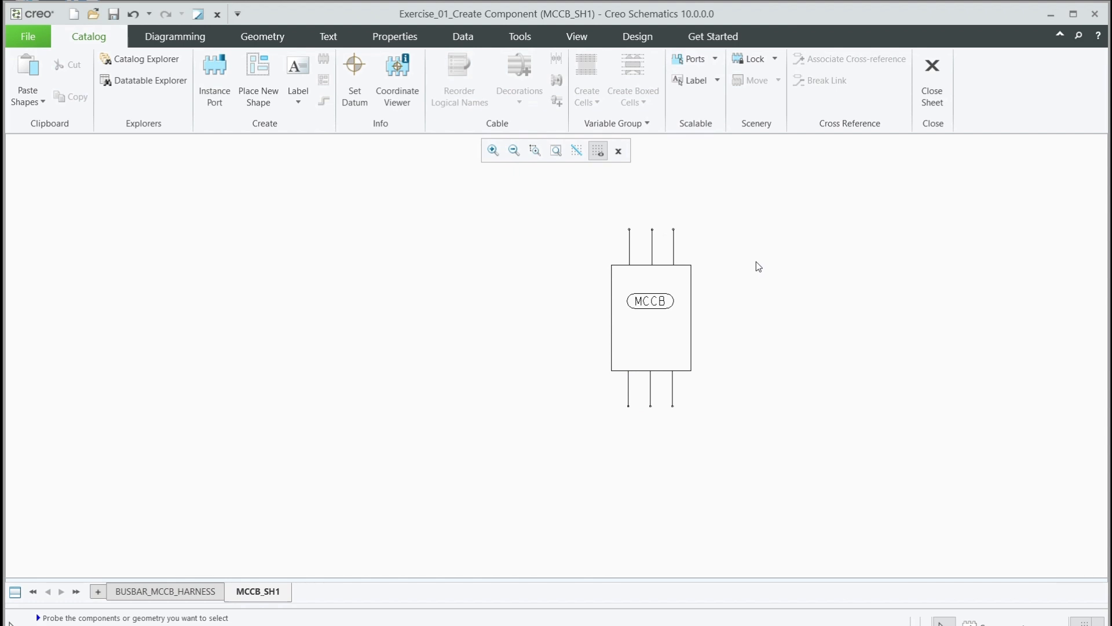
# Step: Open the scalable options for the blockshape's ports and examine the rigid and scalable choices
pyautogui.click(717, 61)
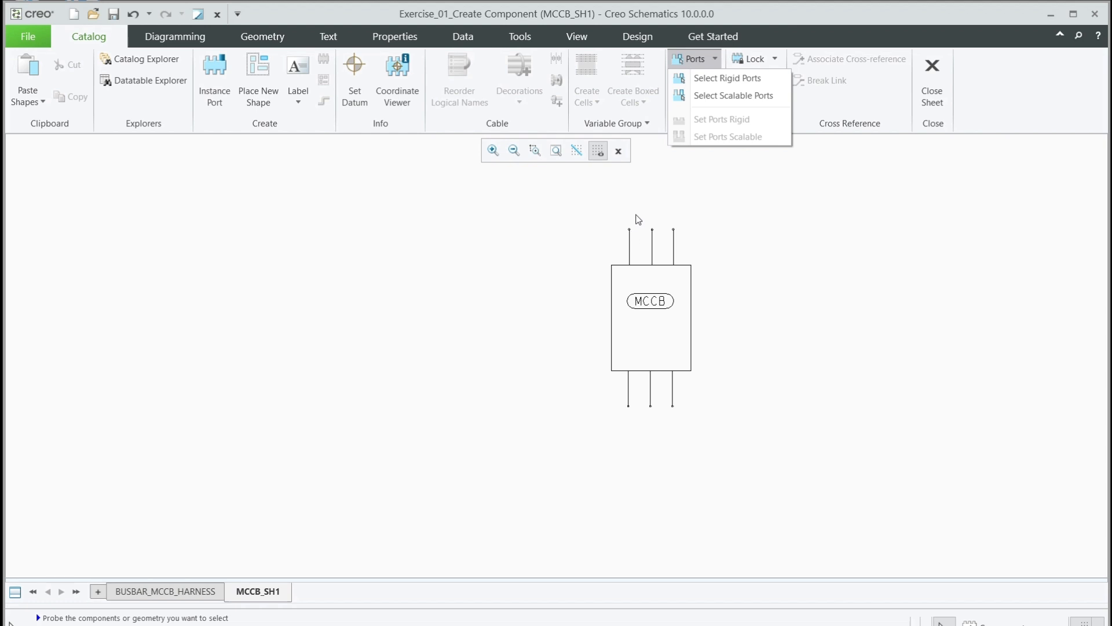
pyautogui.scroll(3, 626, 243)
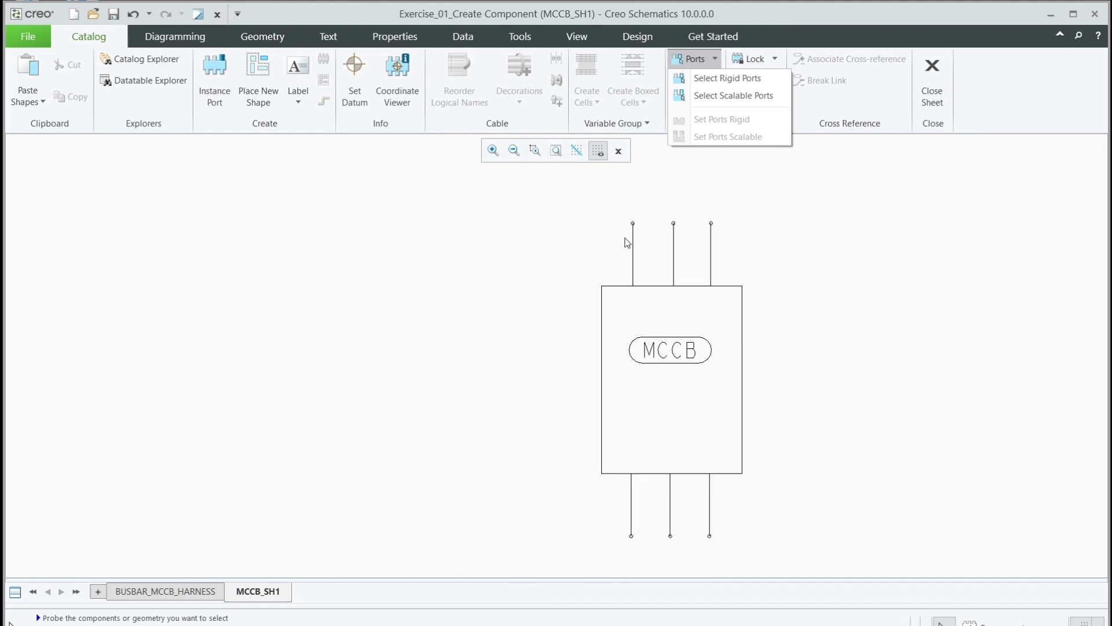
# Step: Set the three upper ports of the MCCB component as scalable
pyautogui.scroll(2, 626, 243)
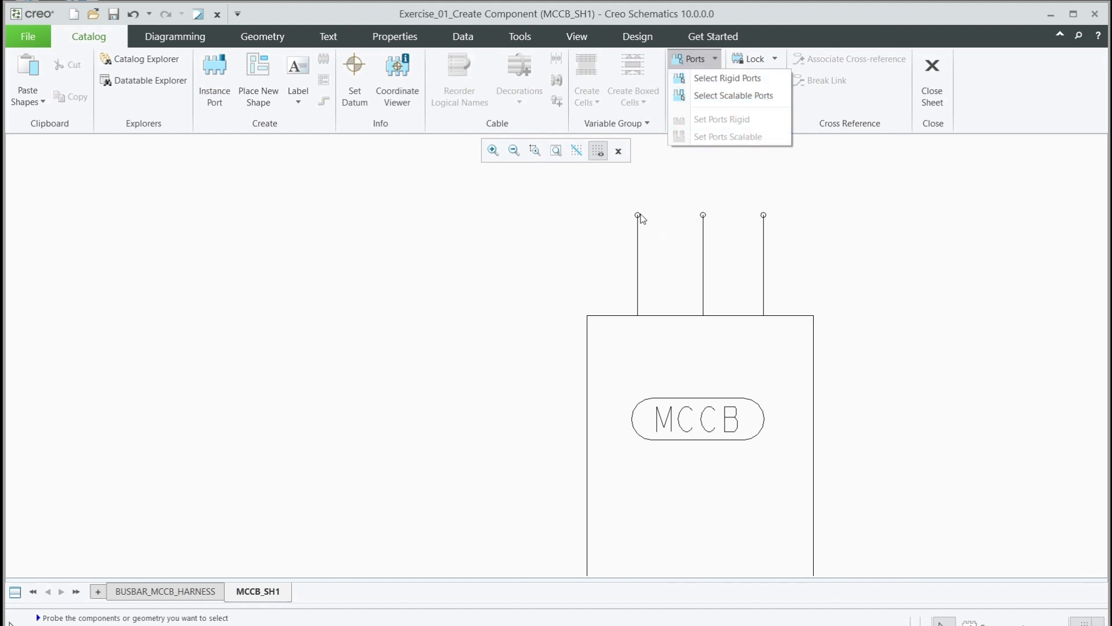
pyautogui.click(669, 183)
pyautogui.click(639, 216)
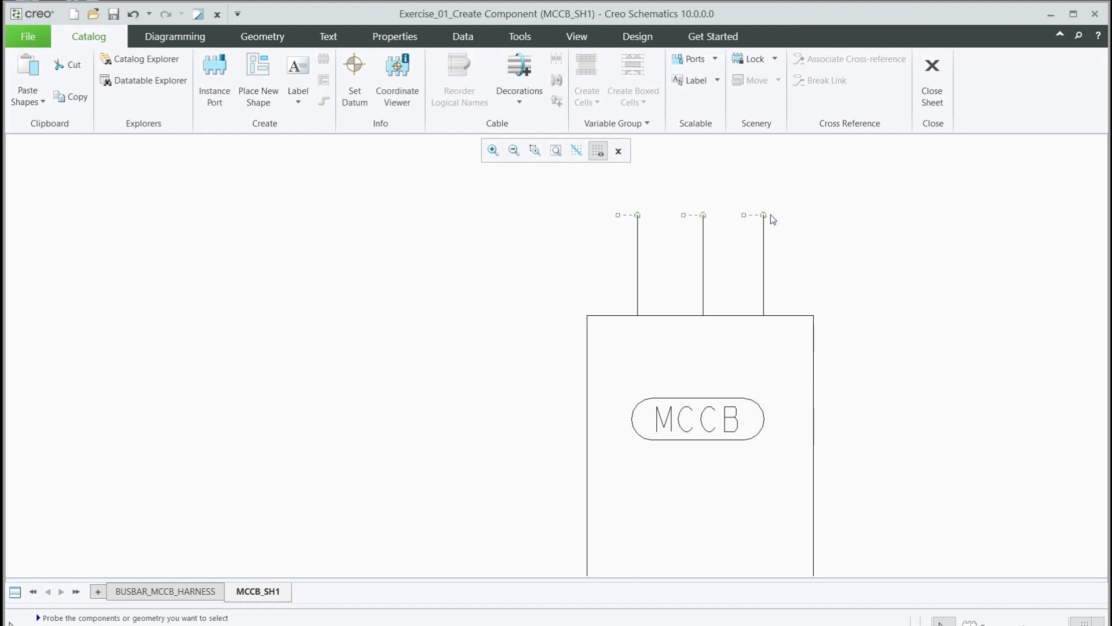
pyautogui.click(715, 59)
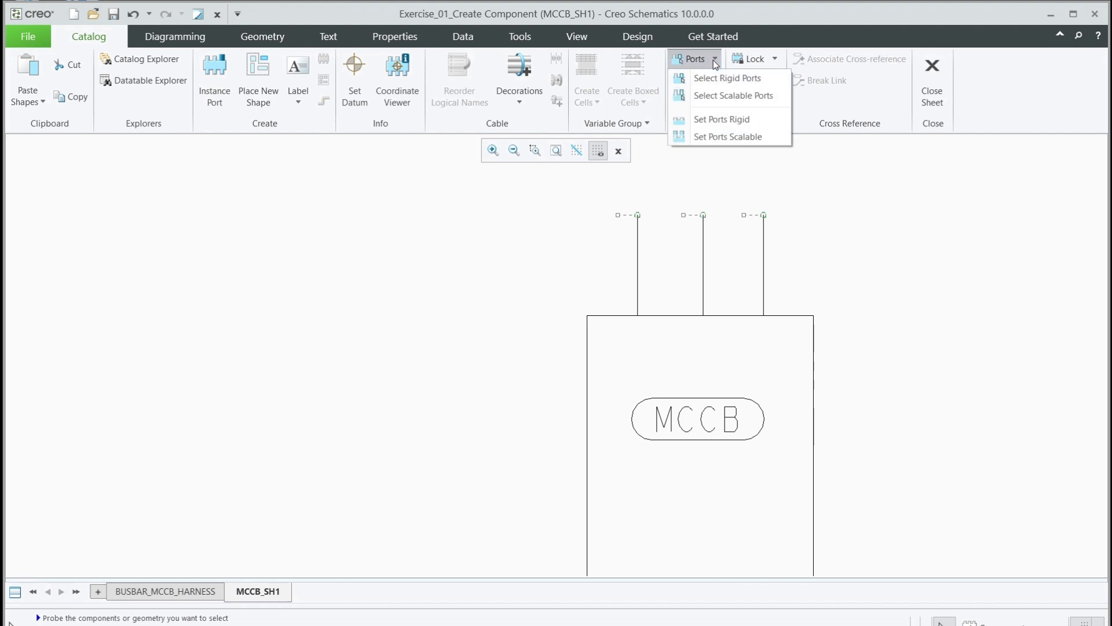
pyautogui.click(725, 137)
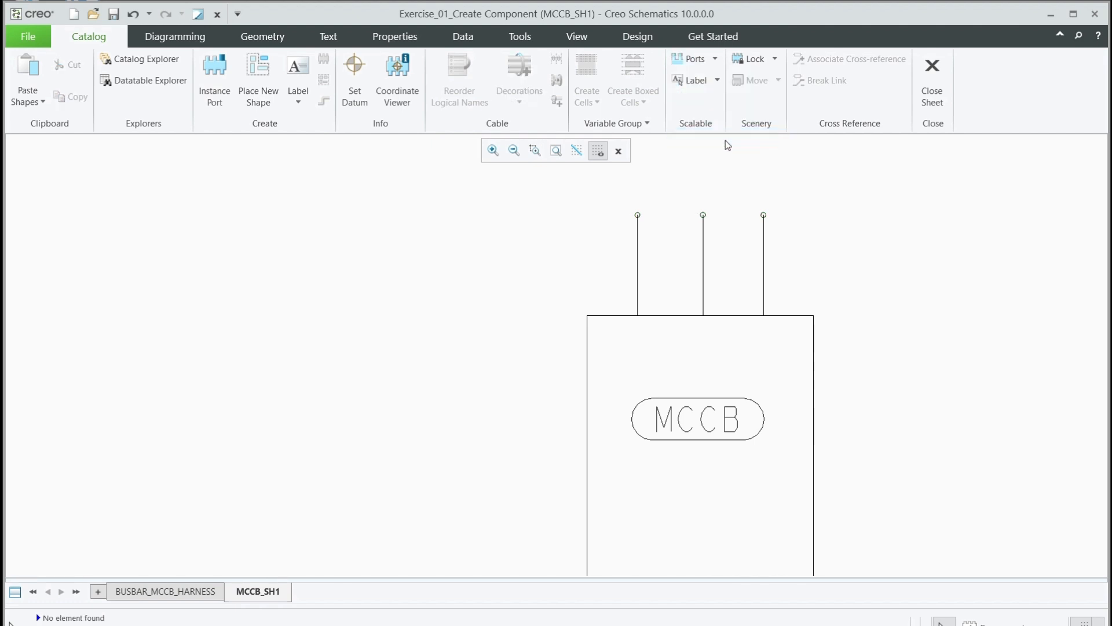
# Step: Set the three lower ports of the MCCB component as scalable
pyautogui.scroll(-3, 618, 203)
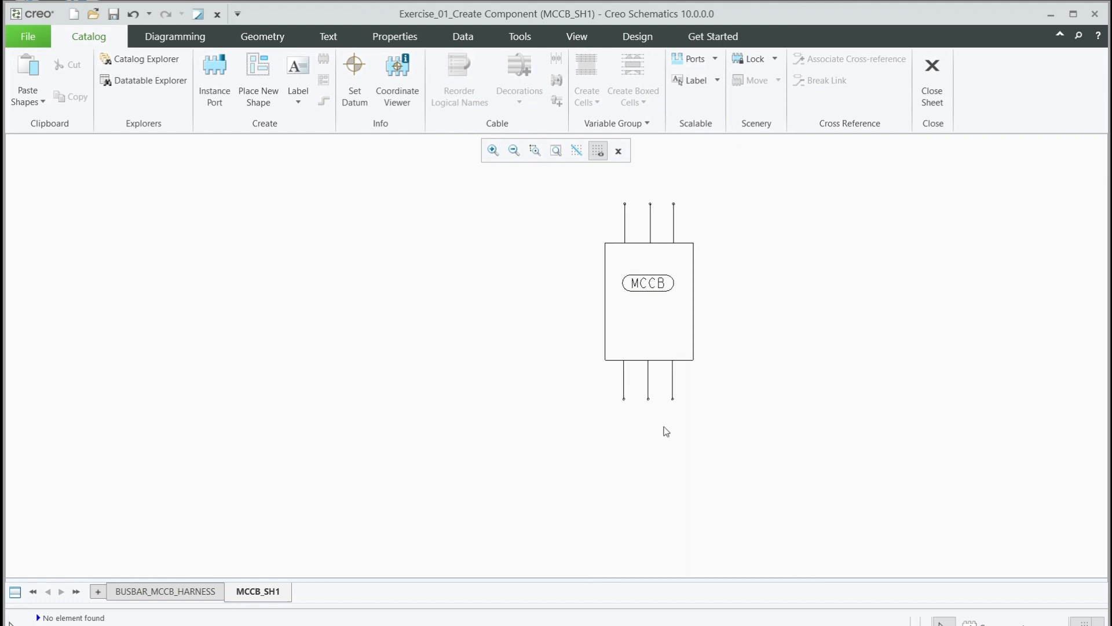
pyautogui.scroll(5, 649, 440)
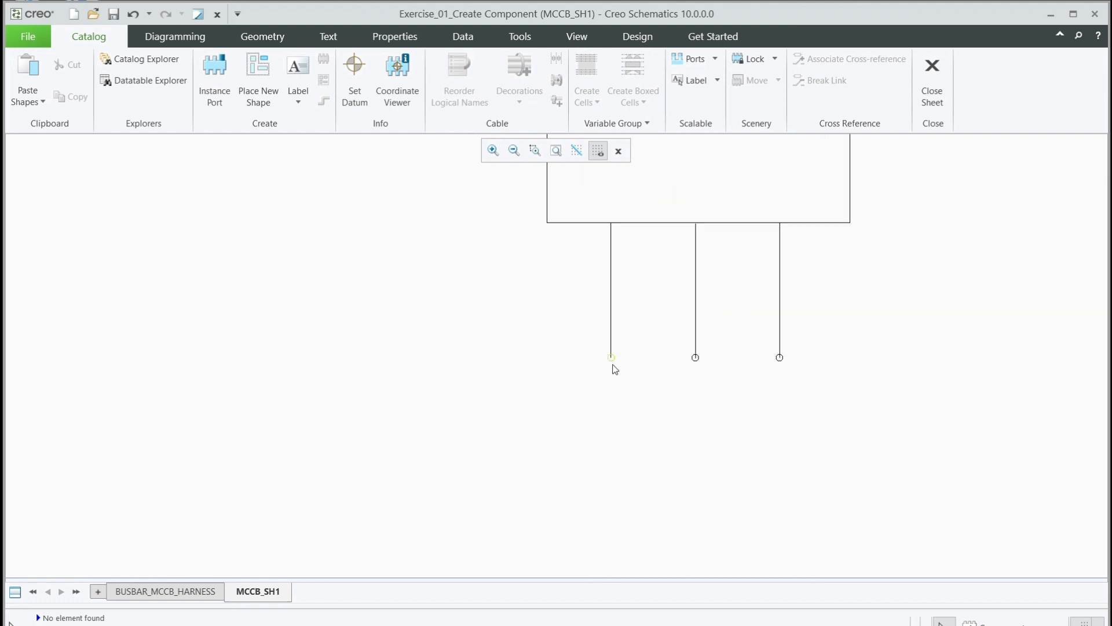
pyautogui.click(611, 362)
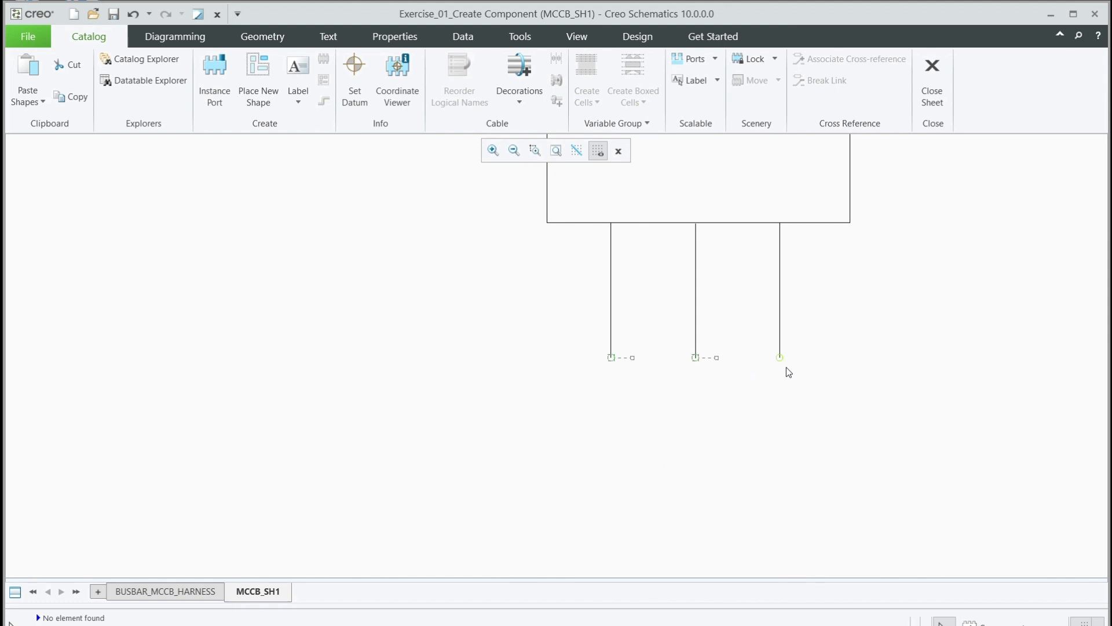
pyautogui.click(708, 59)
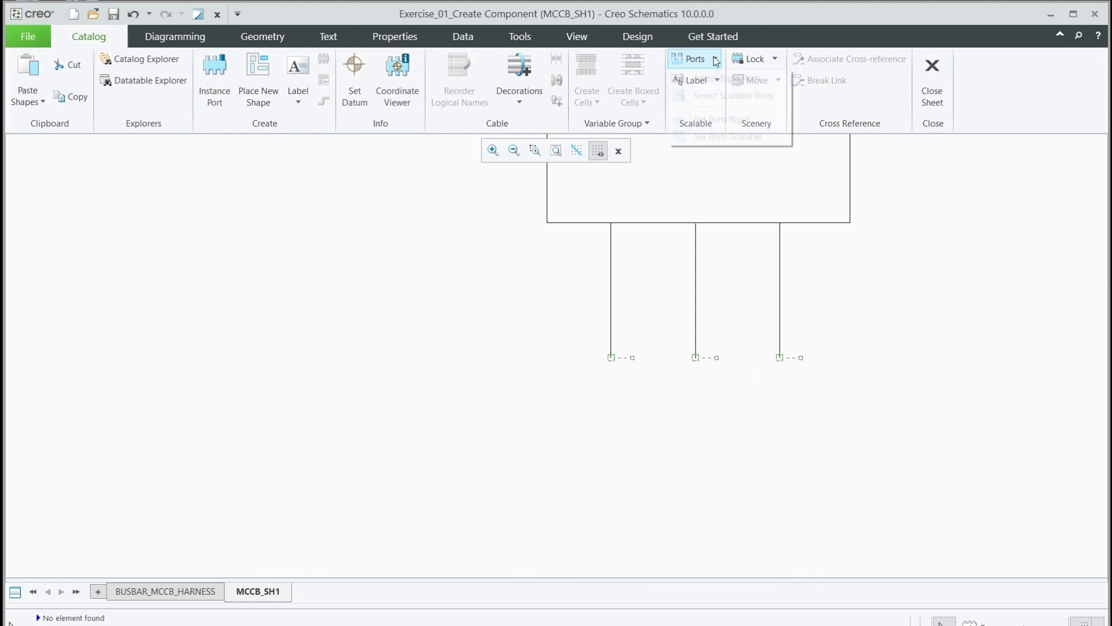
pyautogui.click(729, 136)
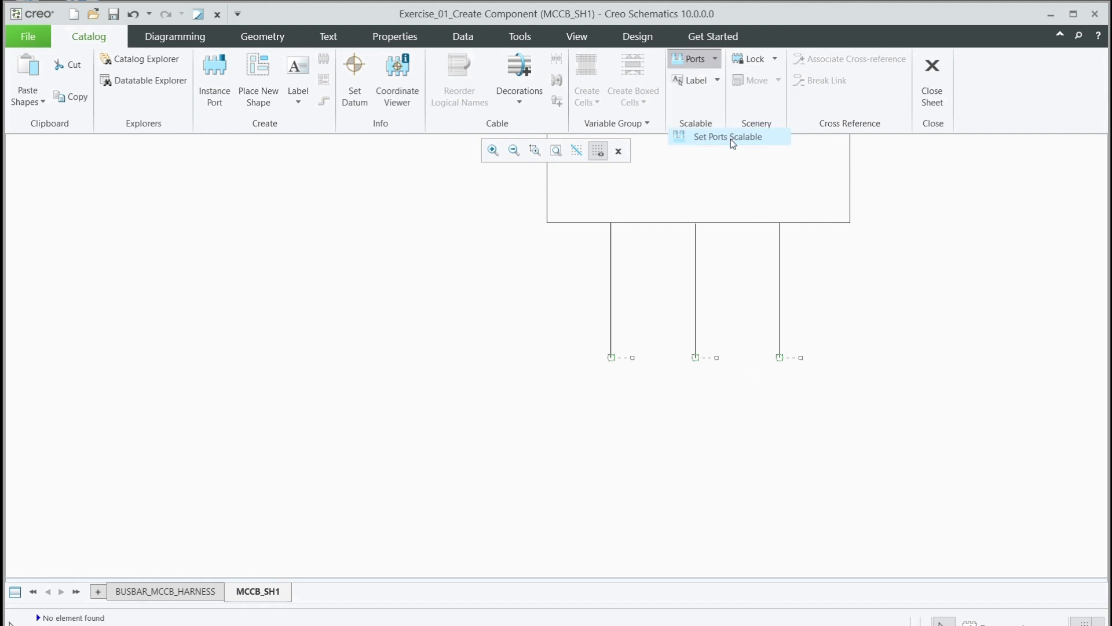
# Step: Lock the entire MCCB component's geometry as a scene and close the component sheet
pyautogui.scroll(-5, 618, 446)
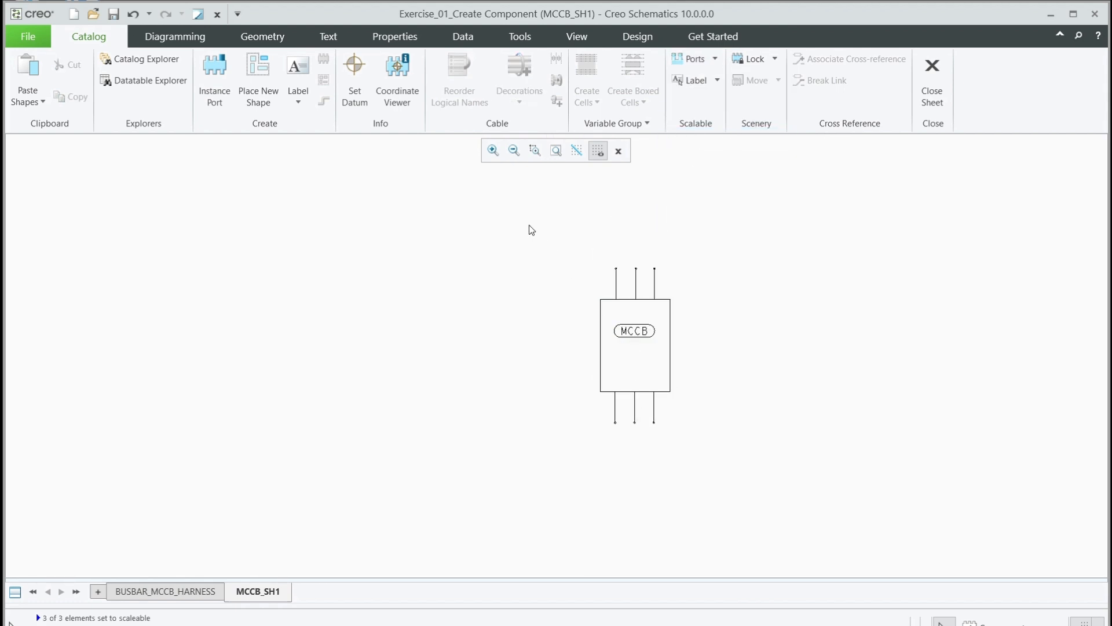
pyautogui.moveTo(556, 244); pyautogui.dragTo(714, 453)
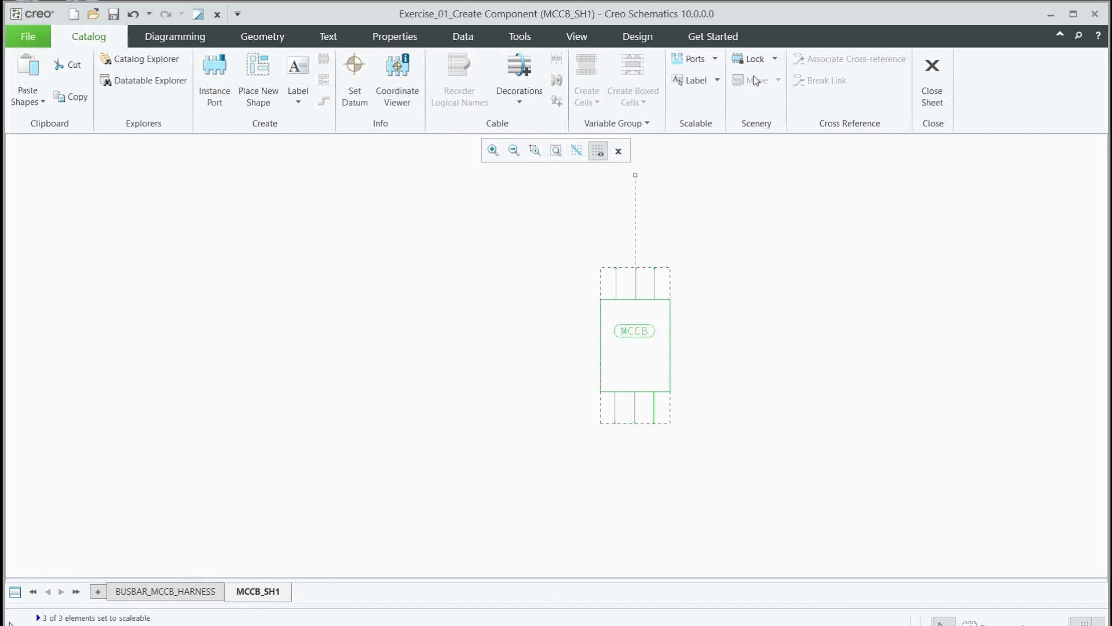
pyautogui.click(774, 59)
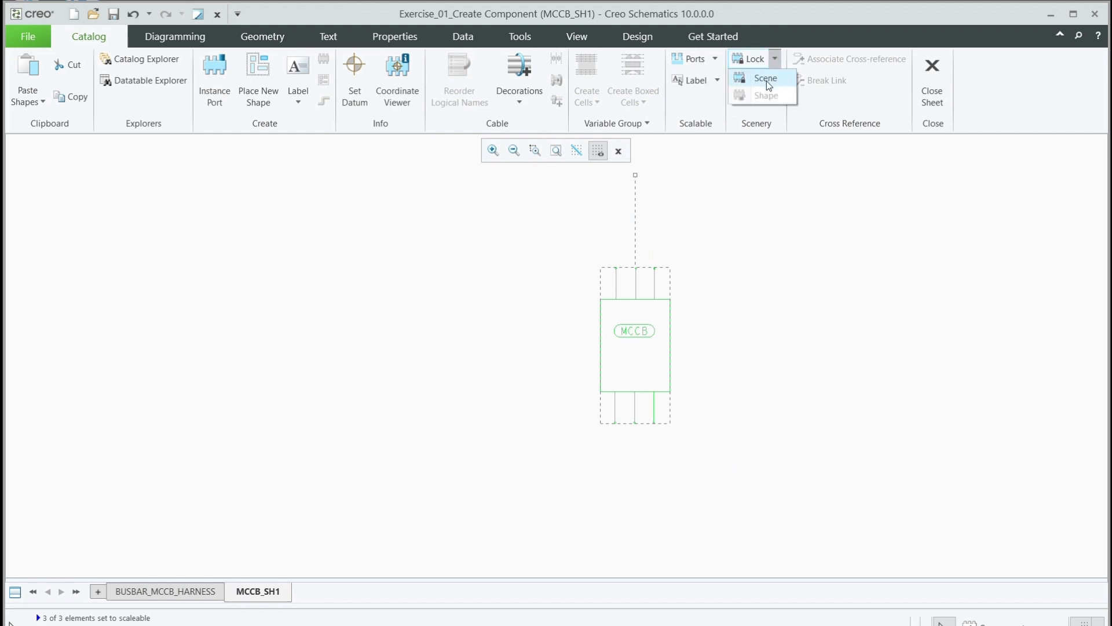
pyautogui.click(766, 80)
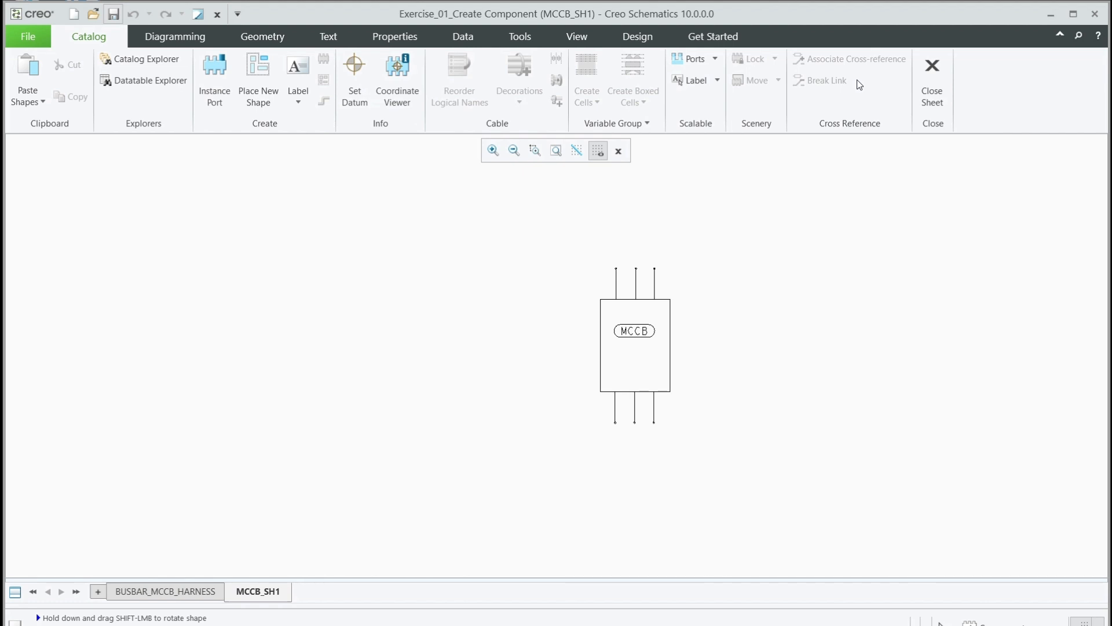
pyautogui.click(934, 80)
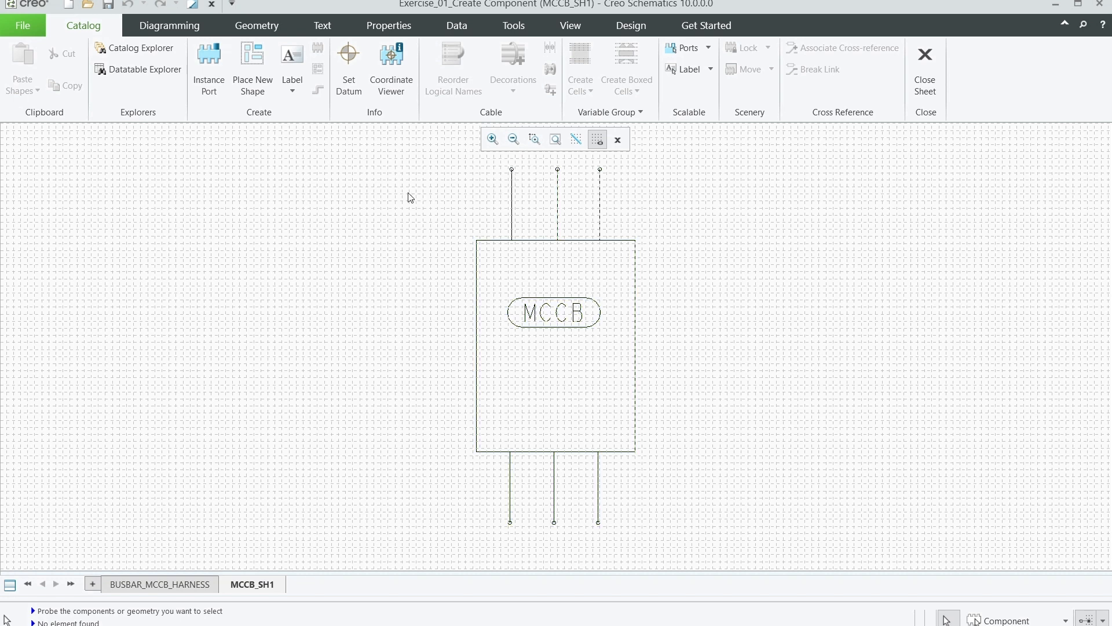
# Step: Set the model_name parameter of the whole MCCB component to MCCB
pyautogui.moveTo(425, 157); pyautogui.dragTo(682, 528)
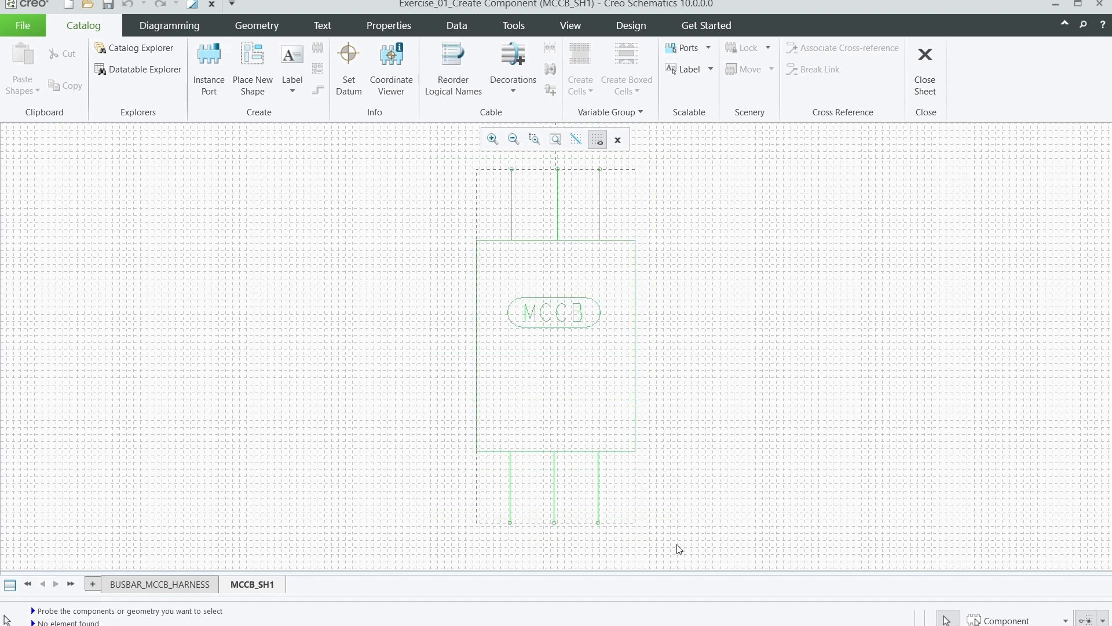
pyautogui.click(10, 586)
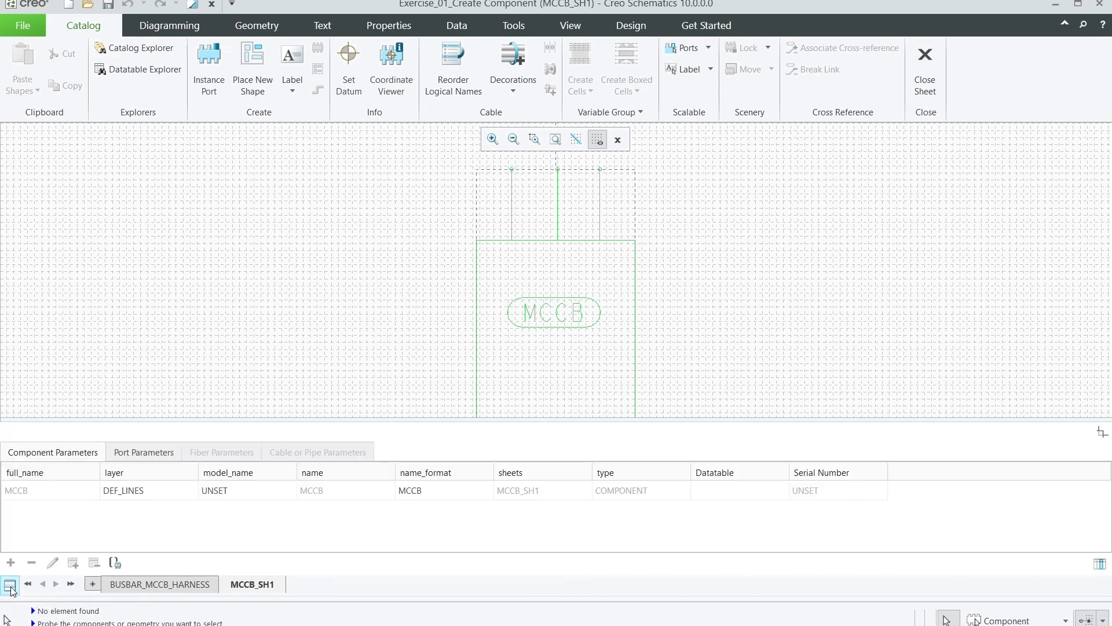
pyautogui.click(248, 490)
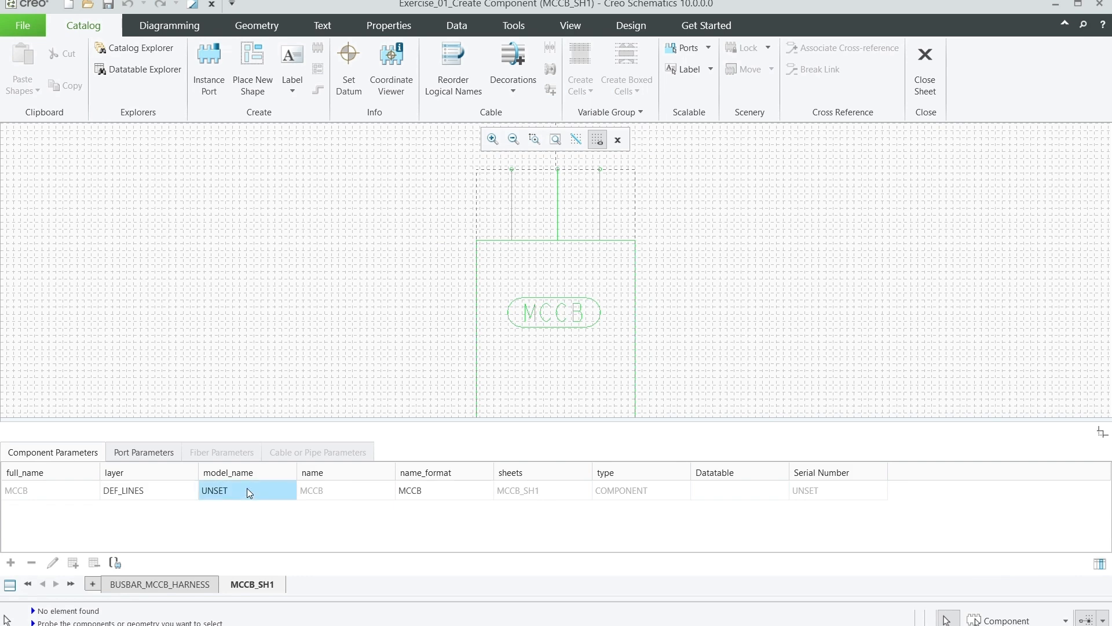
pyautogui.click(239, 488)
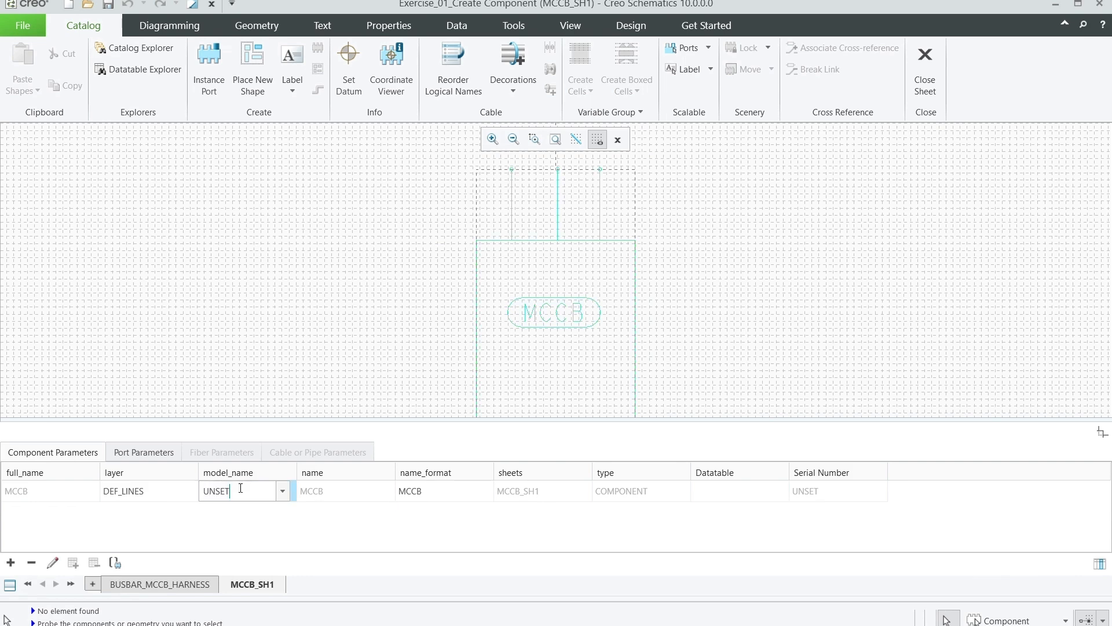
pyautogui.moveTo(240, 487); pyautogui.dragTo(185, 490)
pyautogui.write('MCCB')
# Step: Add the entry_port parameter to all six ports of the MCCB component
pyautogui.click(154, 453)
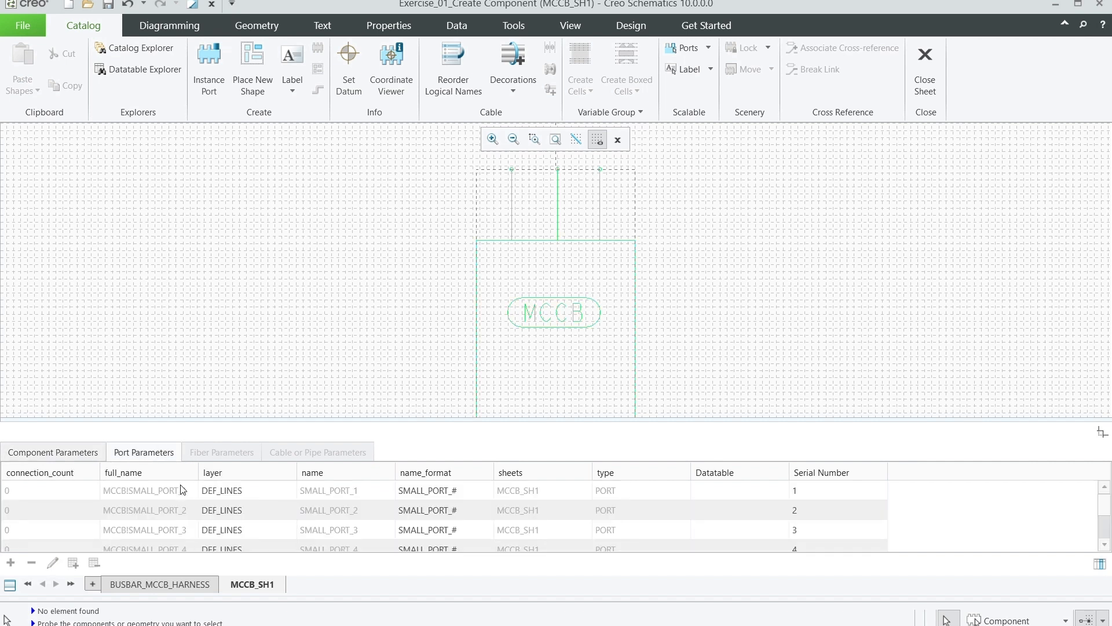
pyautogui.click(223, 496)
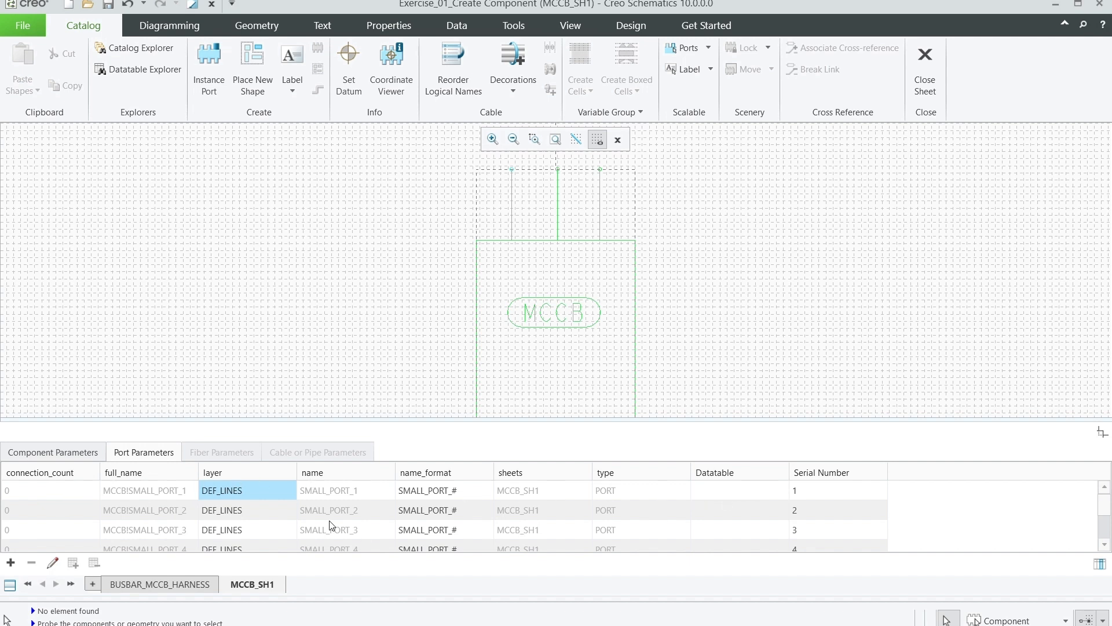
pyautogui.scroll(-1, 301, 512)
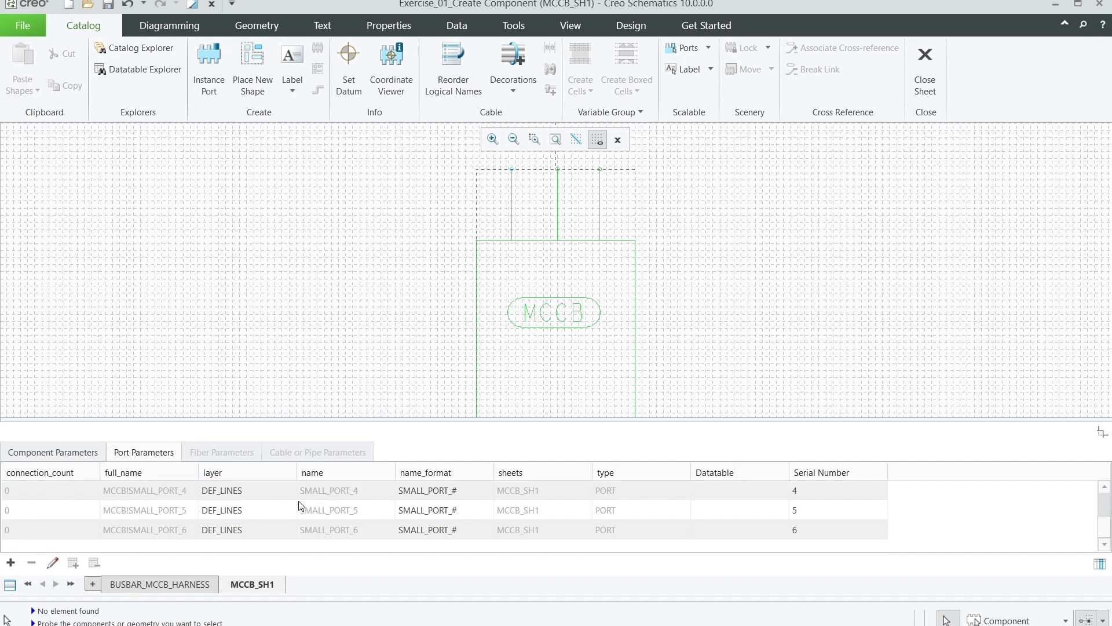
pyautogui.keyDown('shift'); pyautogui.click(228, 529); pyautogui.keyUp('shift')
pyautogui.scroll(1, 226, 532)
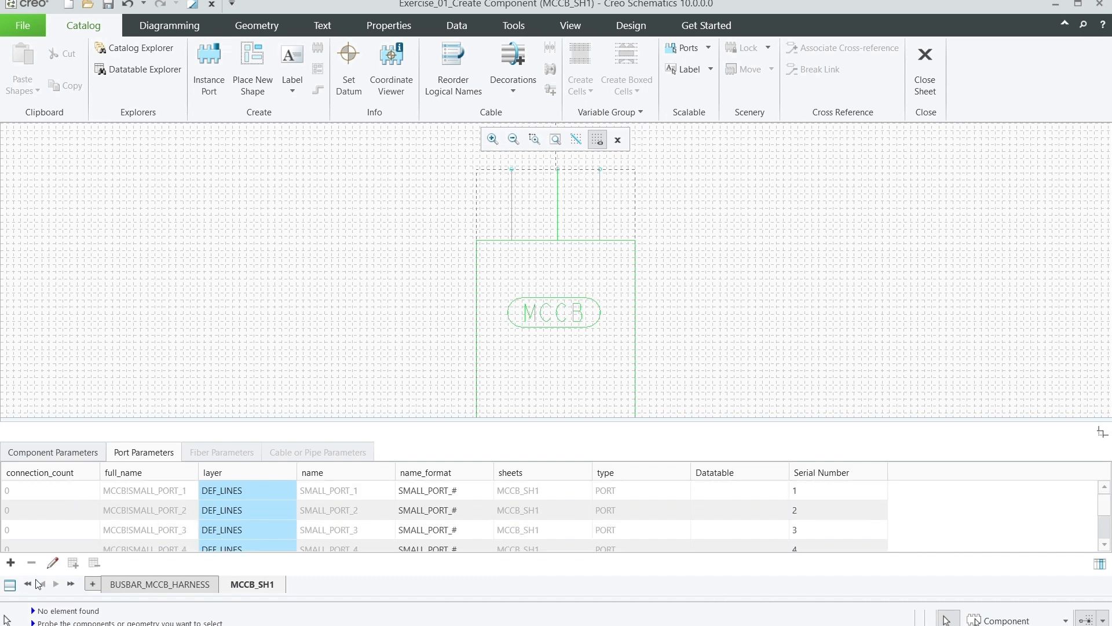
pyautogui.click(11, 562)
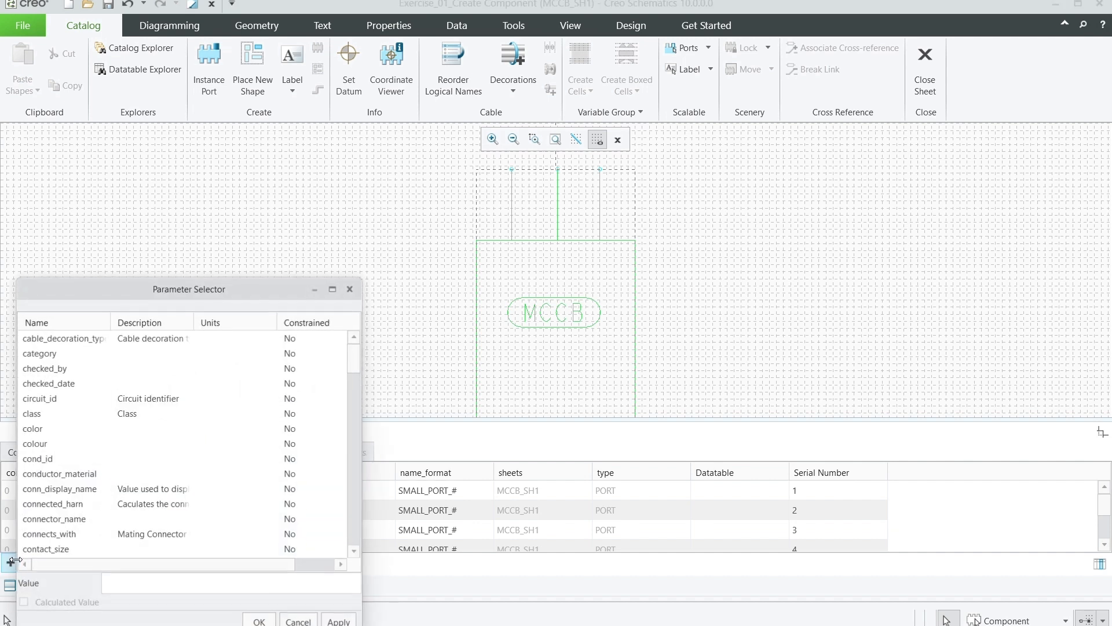
pyautogui.press('e')
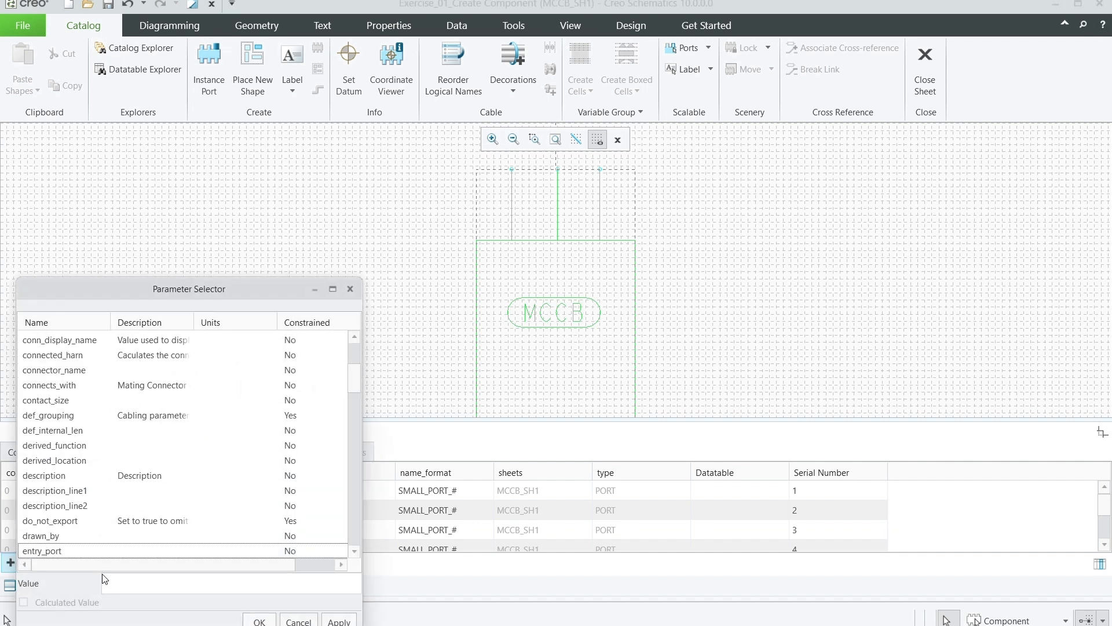
pyautogui.click(53, 553)
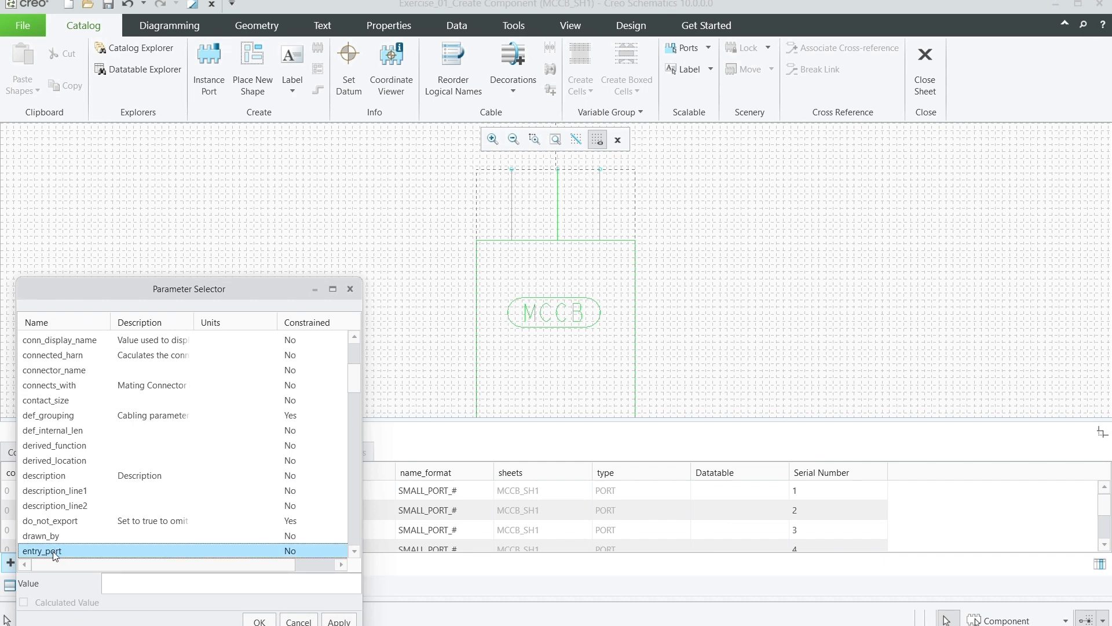
pyautogui.click(329, 622)
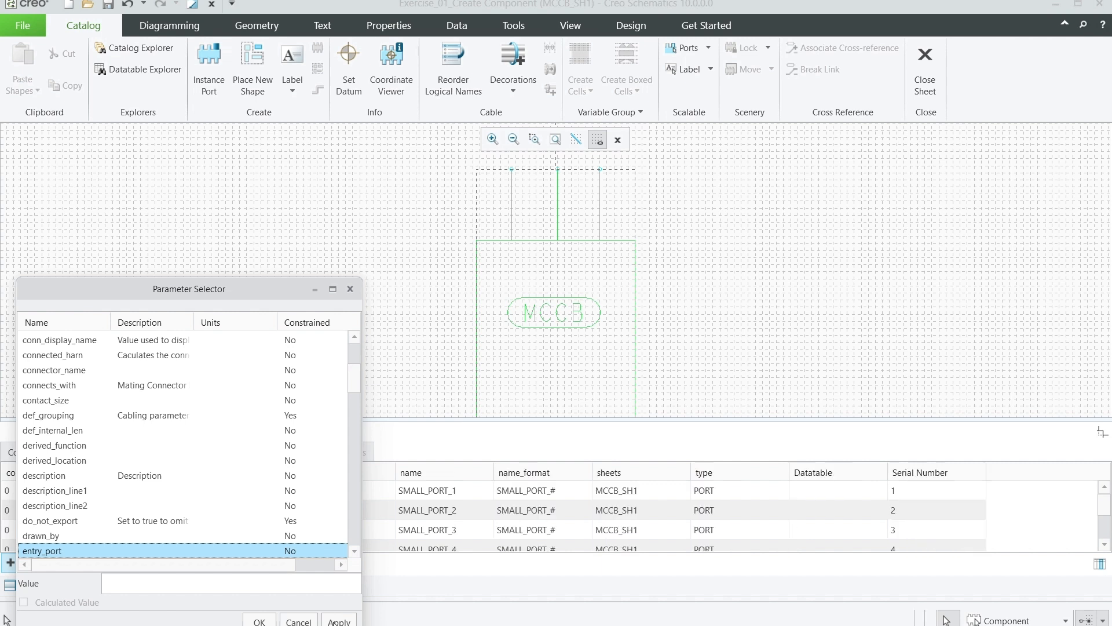
pyautogui.click(267, 622)
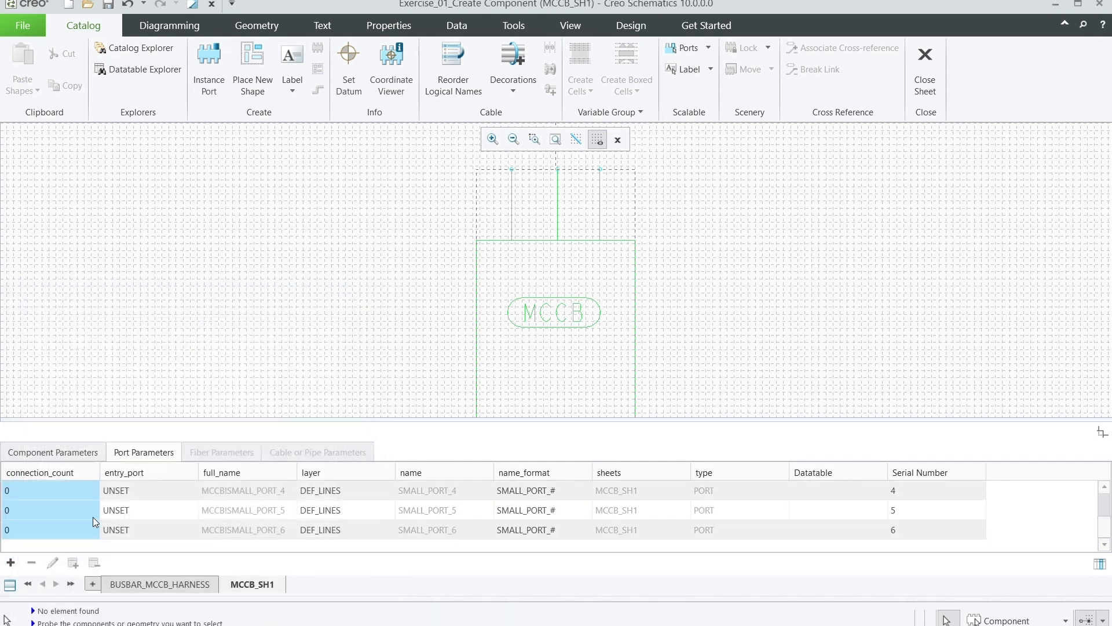
# Step: Set the entry_port value of SMALL_PORT_1 to E1
pyautogui.scroll(2, 110, 510)
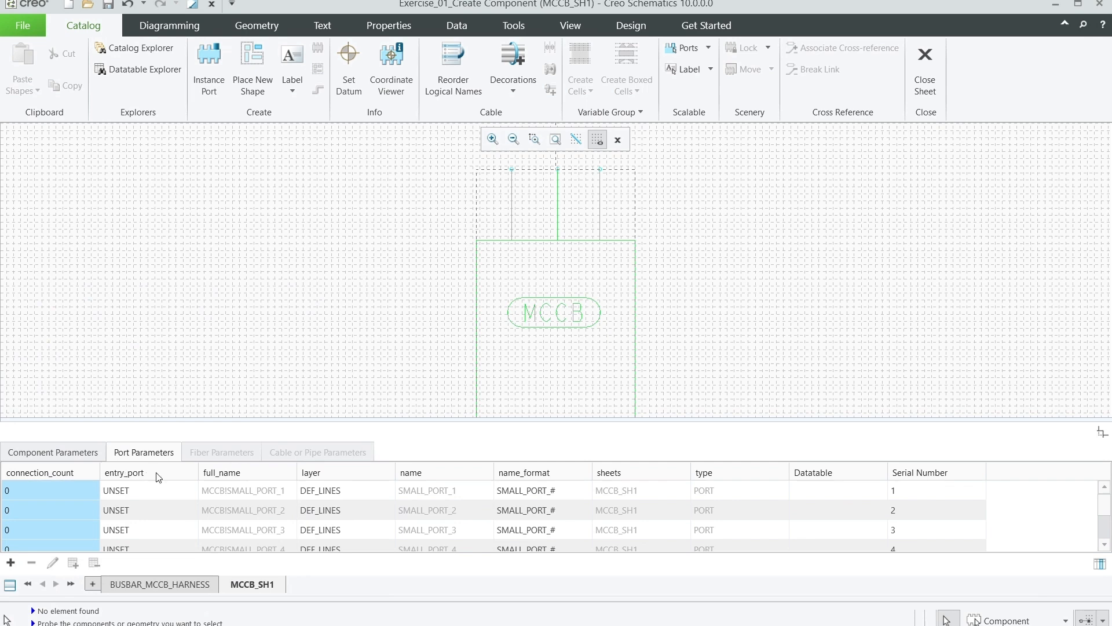
pyautogui.click(148, 492)
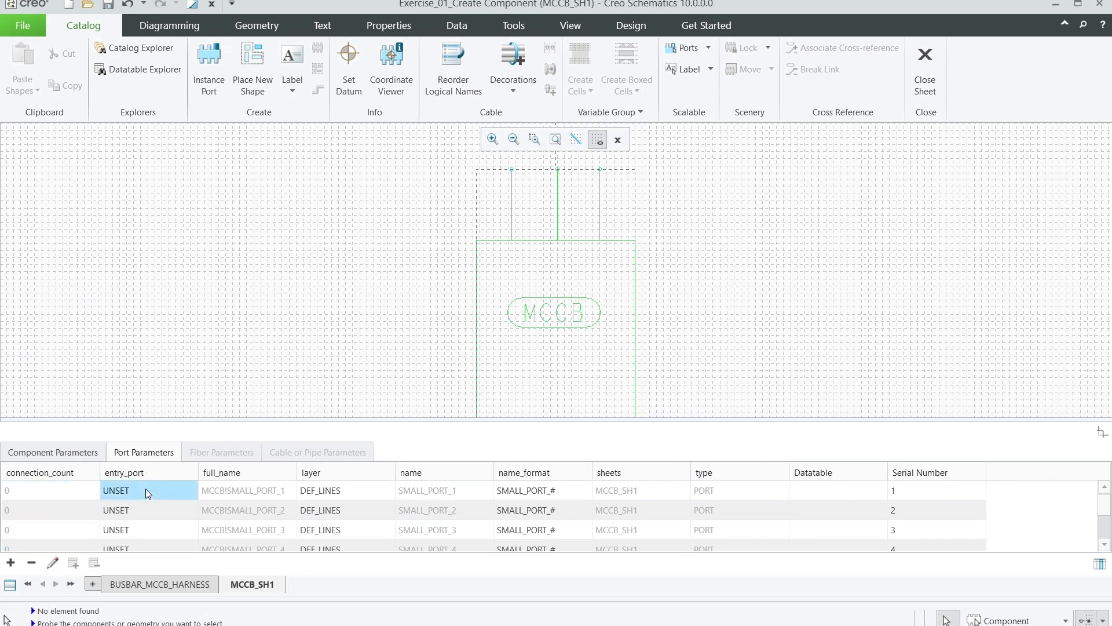
pyautogui.click(129, 492)
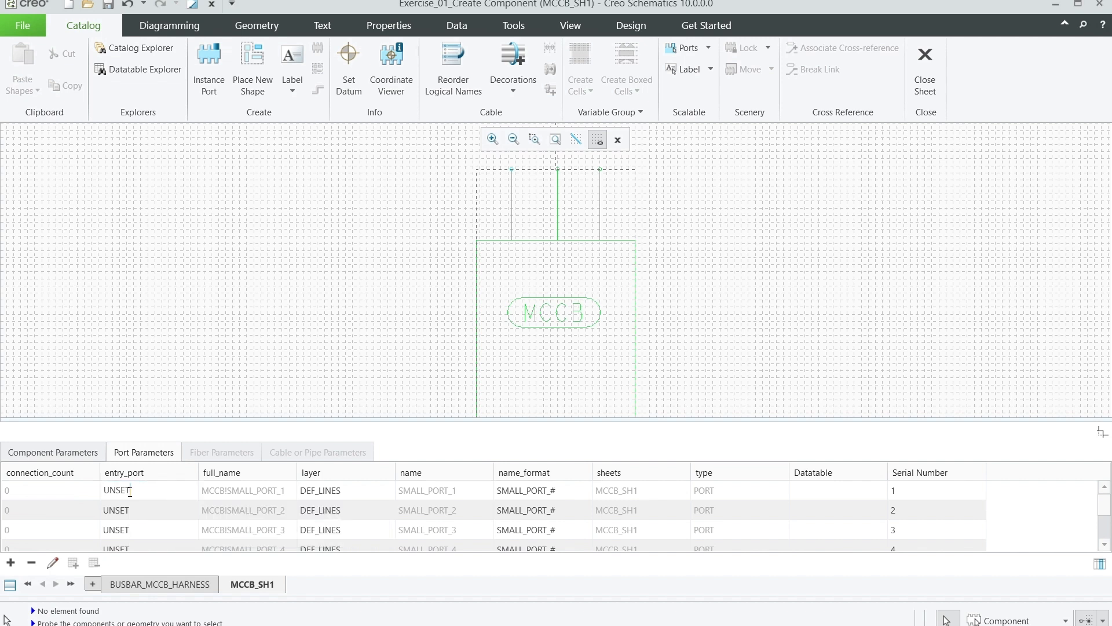
pyautogui.doubleClick(128, 491)
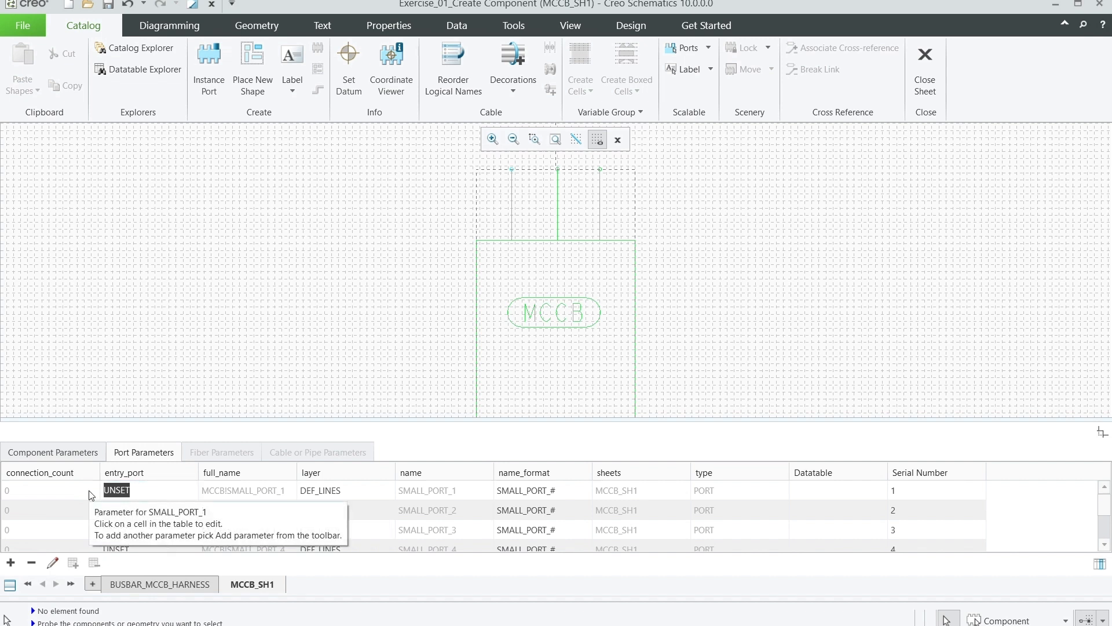
pyautogui.write('E1')
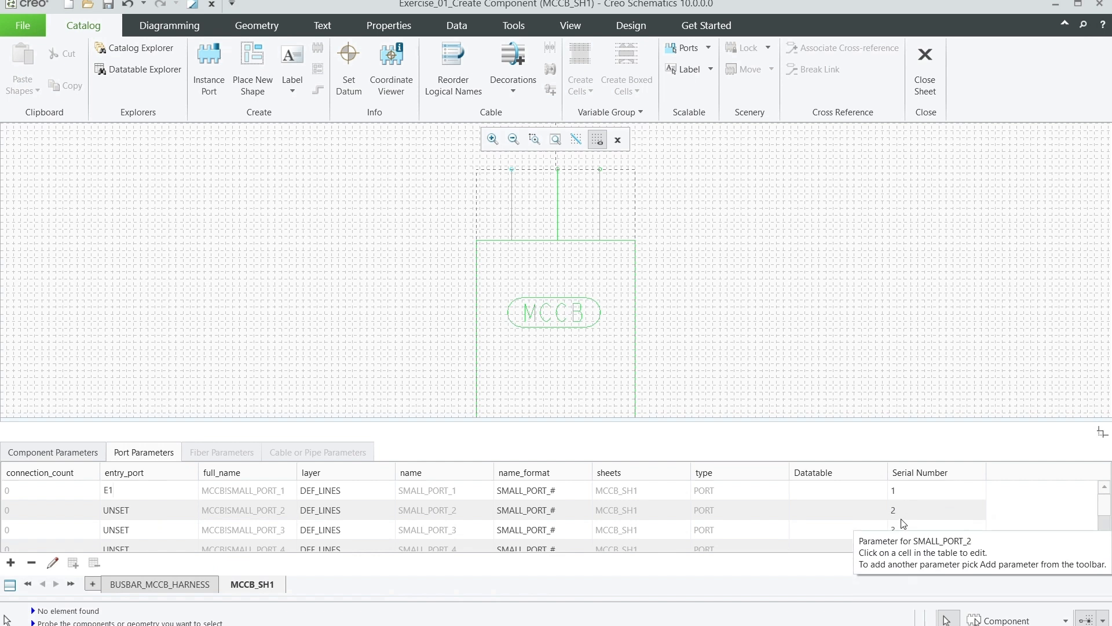
pyautogui.scroll(-1, 901, 526)
pyautogui.scroll(1, 902, 526)
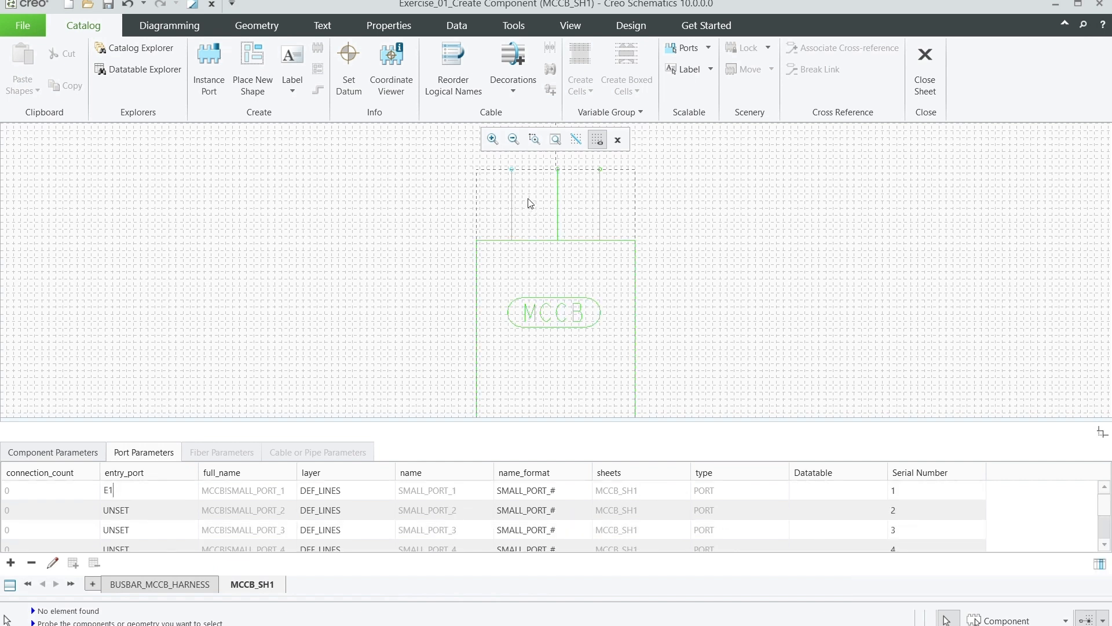
pyautogui.scroll(1, 509, 157)
pyautogui.scroll(5, 509, 157)
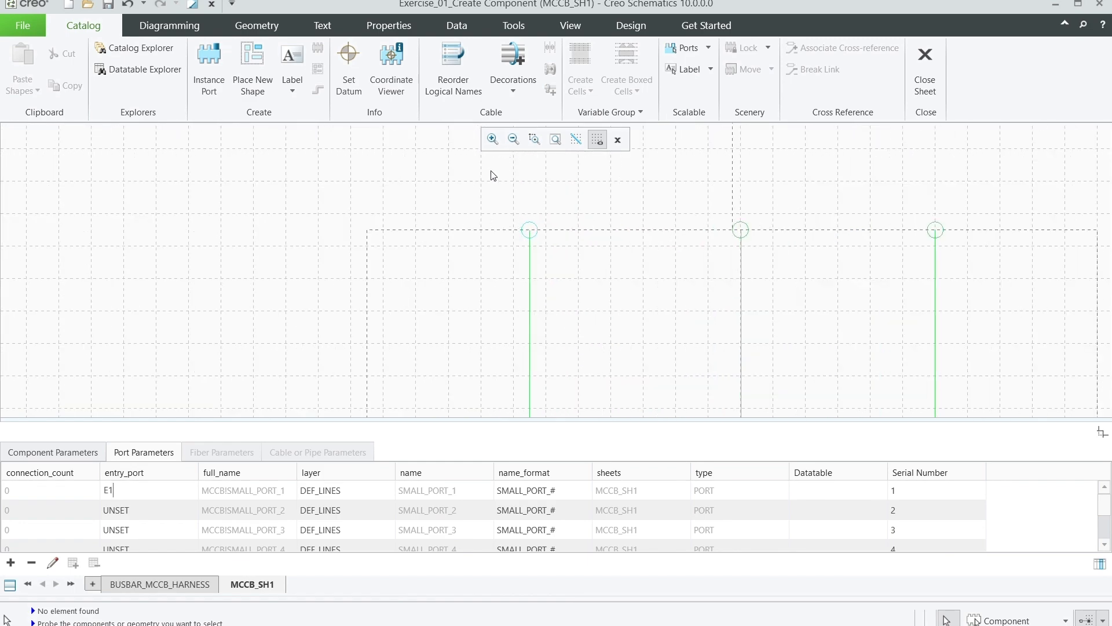
pyautogui.scroll(2, 555, 240)
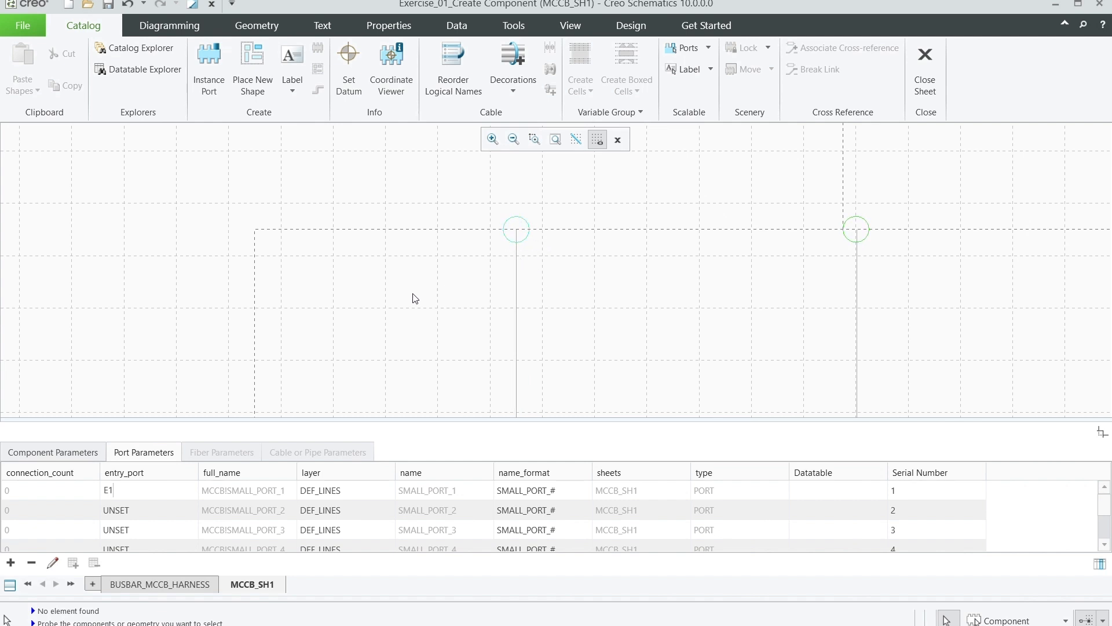
# Step: Set the entry_port value of SMALL_PORT_2 to E2
pyautogui.scroll(-3, 359, 257)
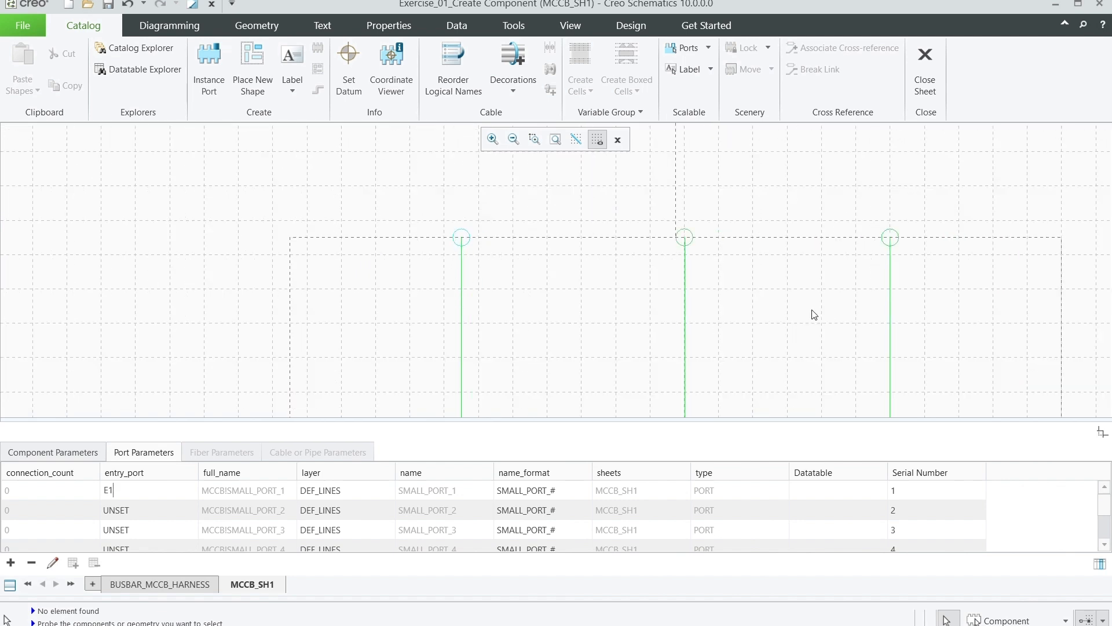
pyautogui.scroll(2, 808, 314)
pyautogui.click(134, 490)
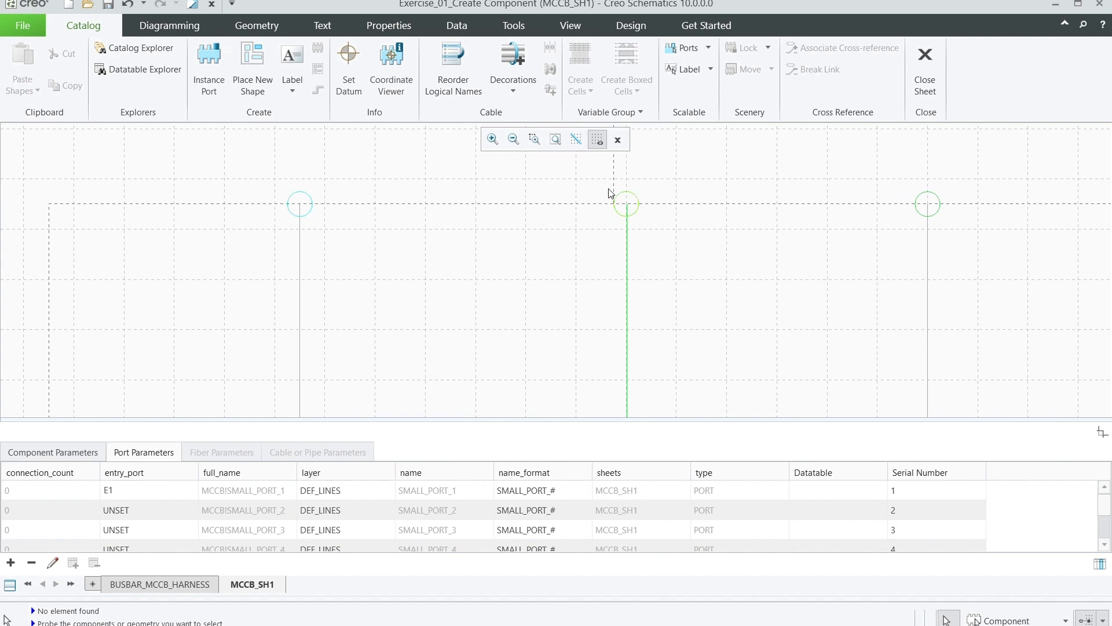
pyautogui.click(144, 515)
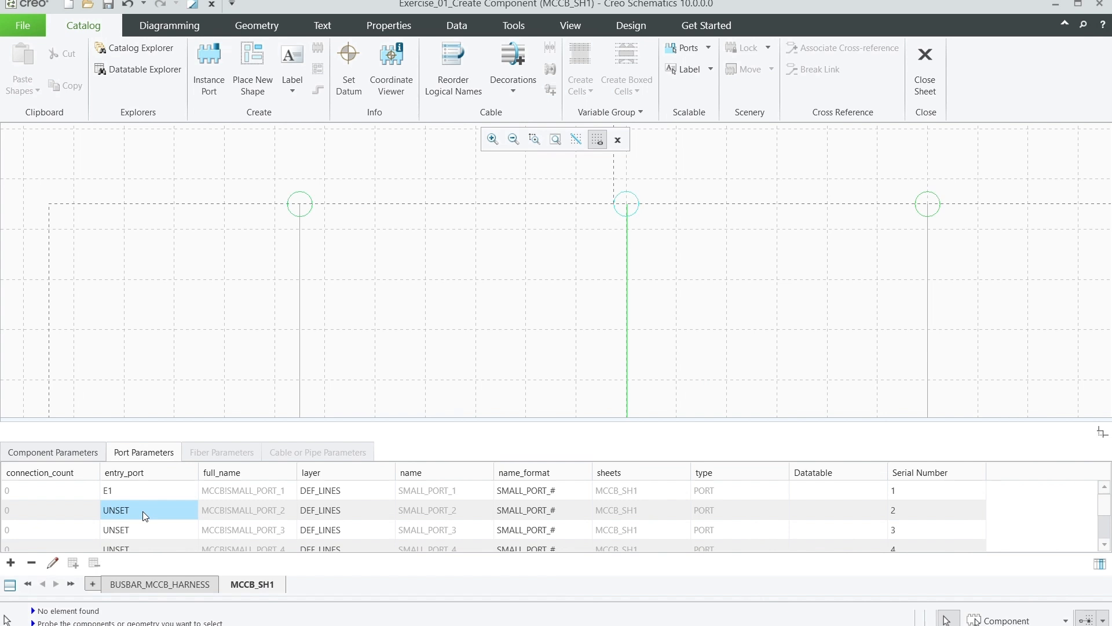
pyautogui.click(145, 515)
pyautogui.moveTo(143, 512); pyautogui.dragTo(100, 515)
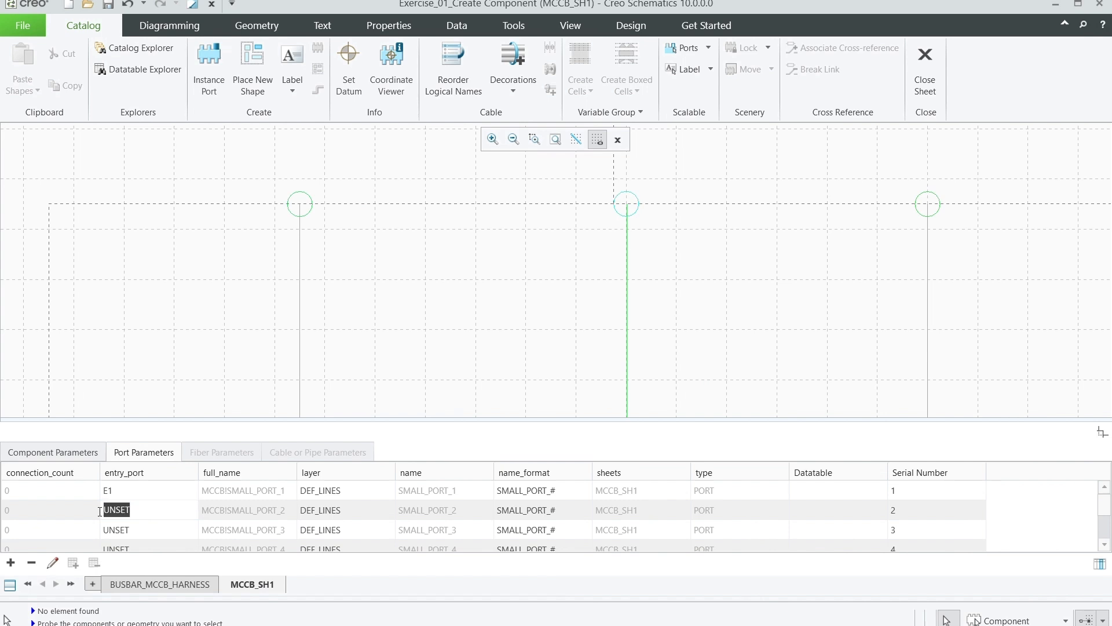
pyautogui.write('E2')
# Step: Set the entry_port value of SMALL_PORT_4 to E3
pyautogui.scroll(-1, 138, 530)
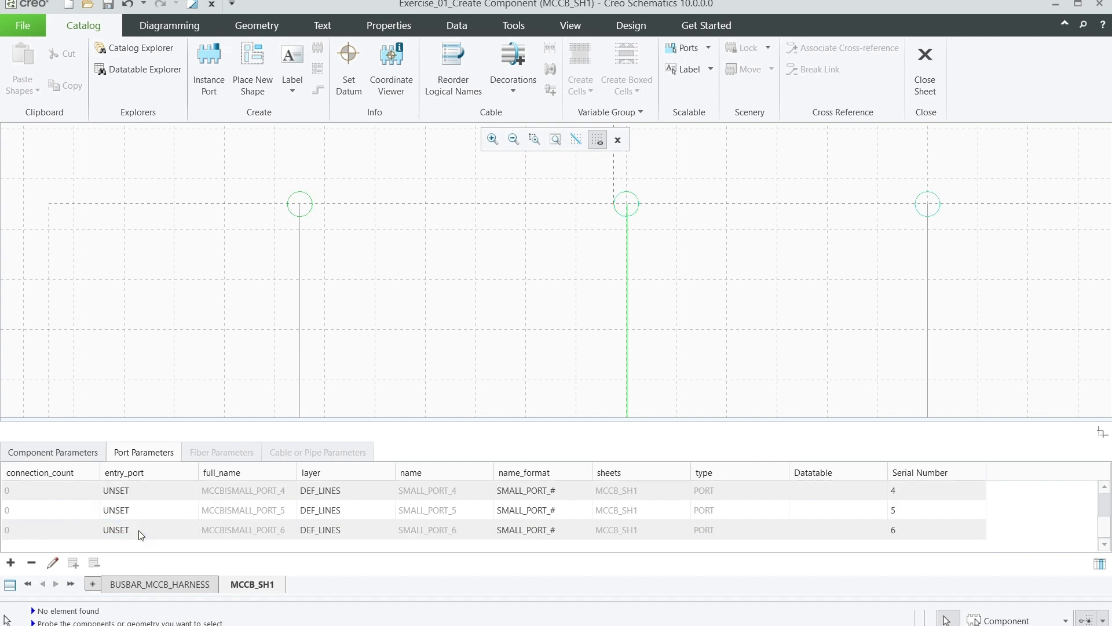
pyautogui.doubleClick(142, 494)
pyautogui.click(141, 492)
pyautogui.moveTo(141, 492); pyautogui.dragTo(99, 488)
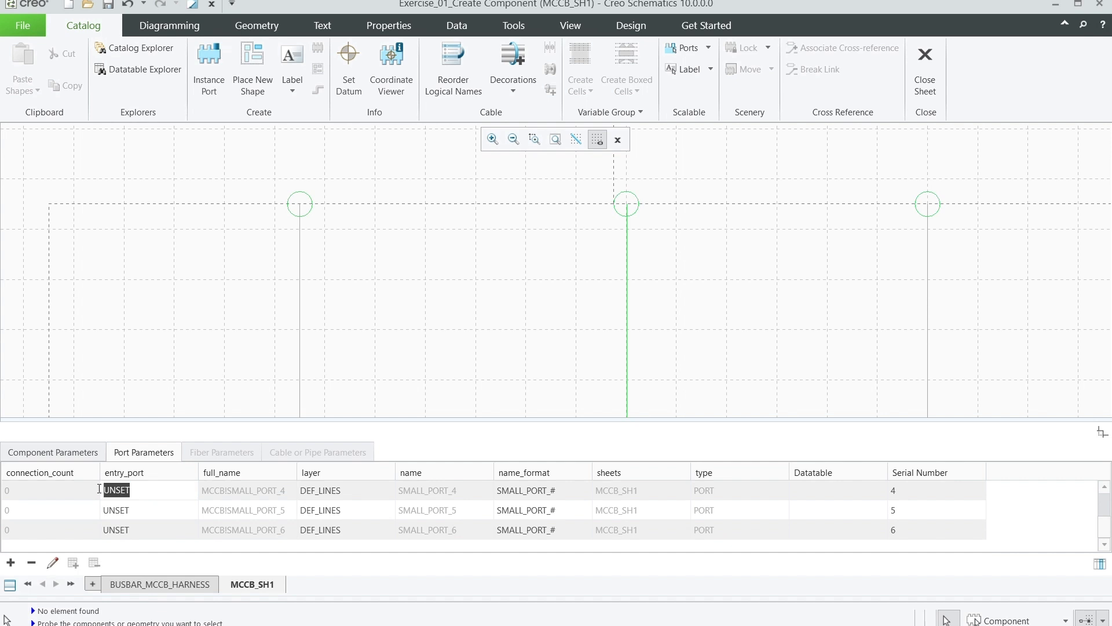
pyautogui.write('E3')
pyautogui.doubleClick(141, 510)
pyautogui.click(140, 510)
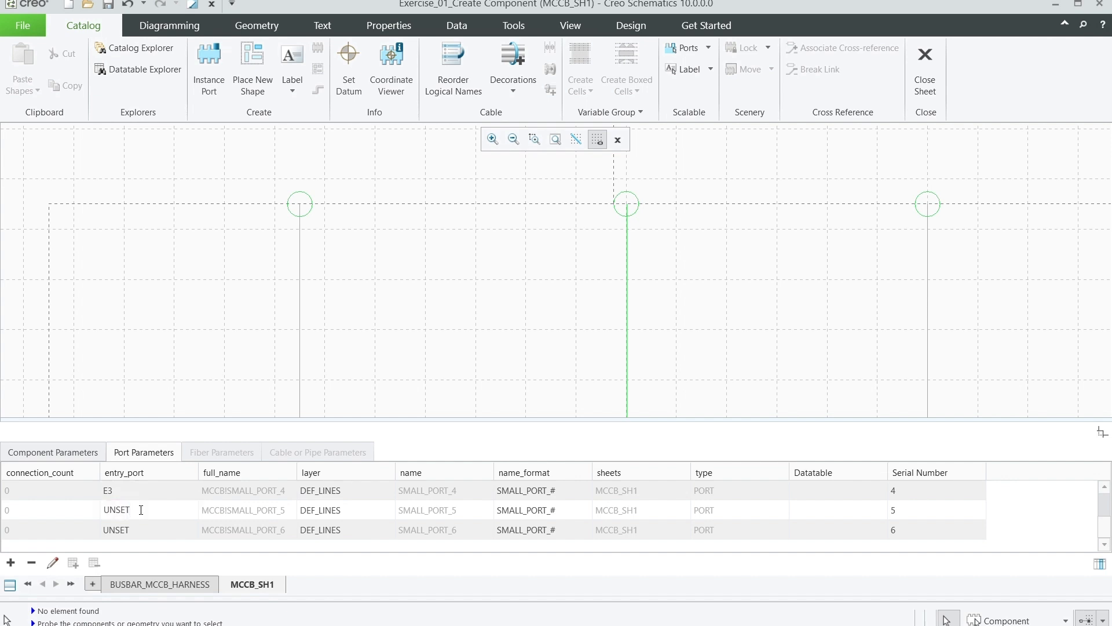
pyautogui.click(904, 497)
# Step: Set the entry_port value of SMALL_PORT_3 to E3
pyautogui.scroll(1, 678, 543)
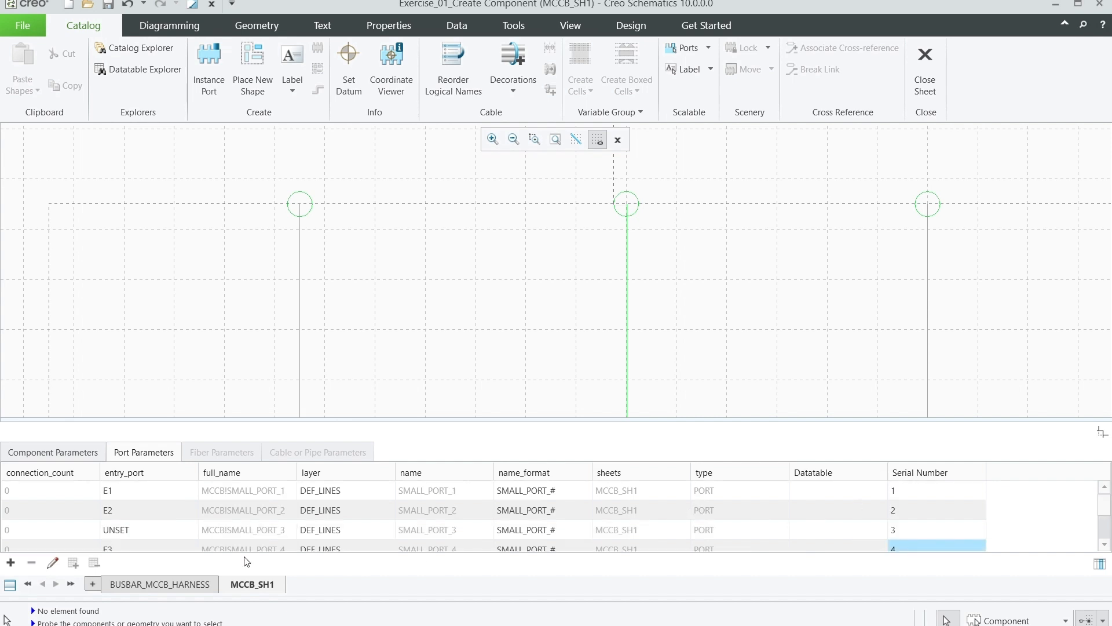
pyautogui.click(147, 530)
pyautogui.click(147, 530)
pyautogui.click(149, 529)
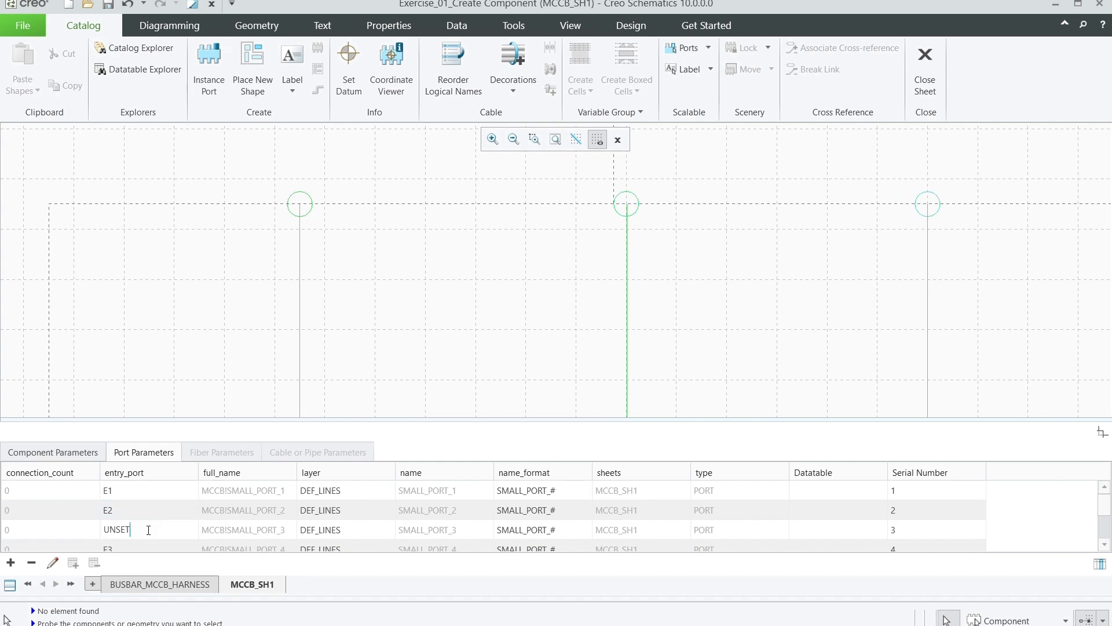
pyautogui.moveTo(148, 530); pyautogui.dragTo(86, 525)
pyautogui.write('E3')
# Step: Set the entry_port value of SMALL_PORT_4 to E4
pyautogui.click(121, 547)
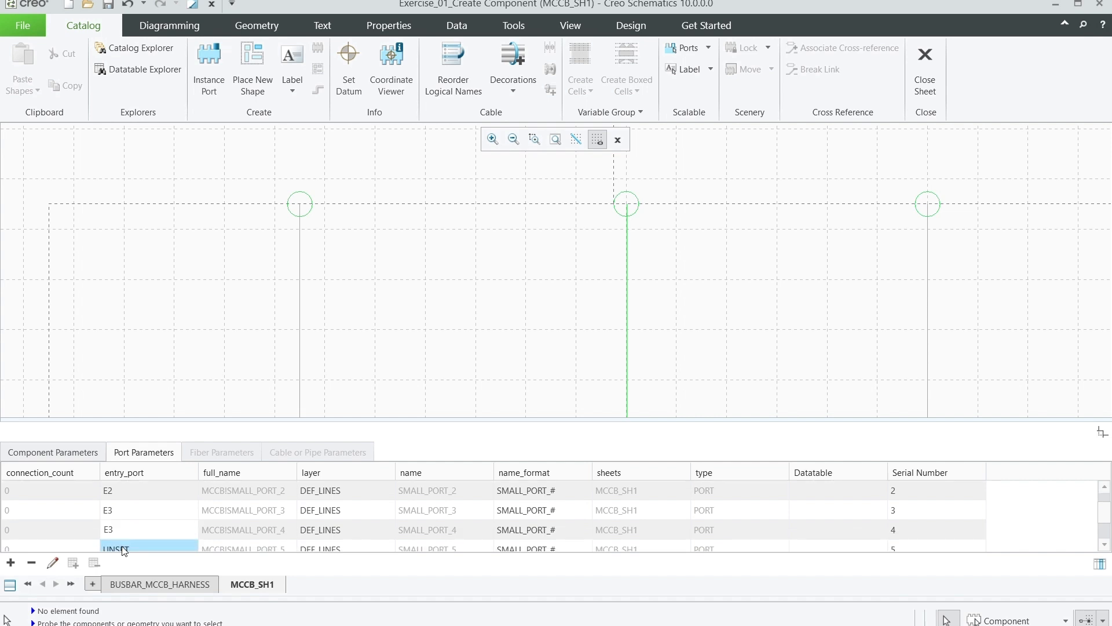
pyautogui.click(122, 529)
pyautogui.write('E')
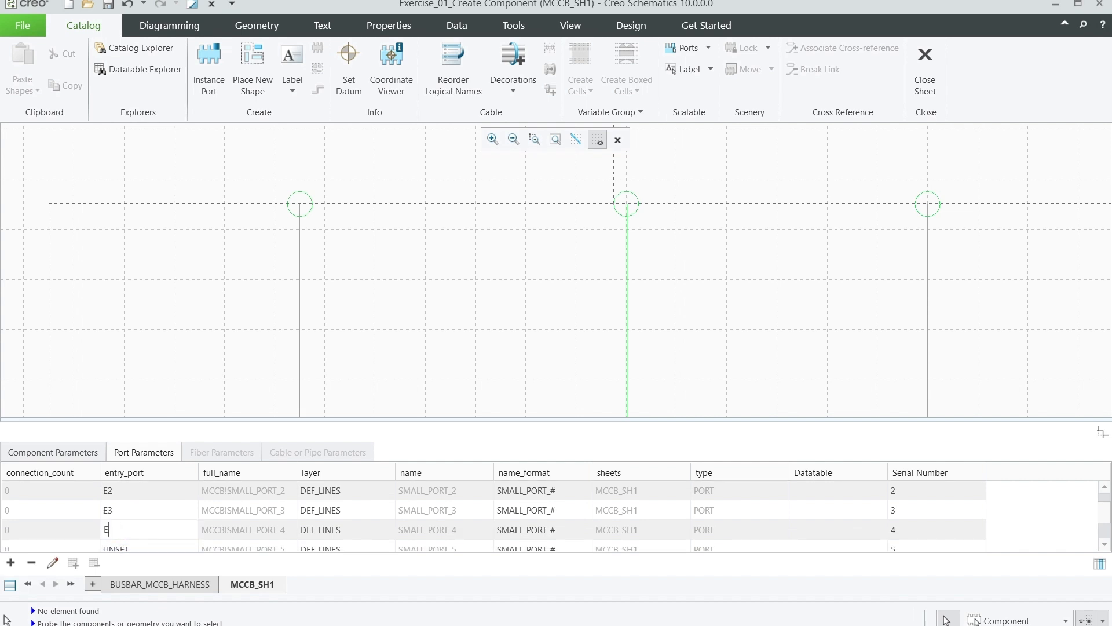
pyautogui.write('4')
# Step: Set the entry_port value of SMALL_PORT_5 to E5 and of SMALL_PORT_6 to E6
pyautogui.click(139, 548)
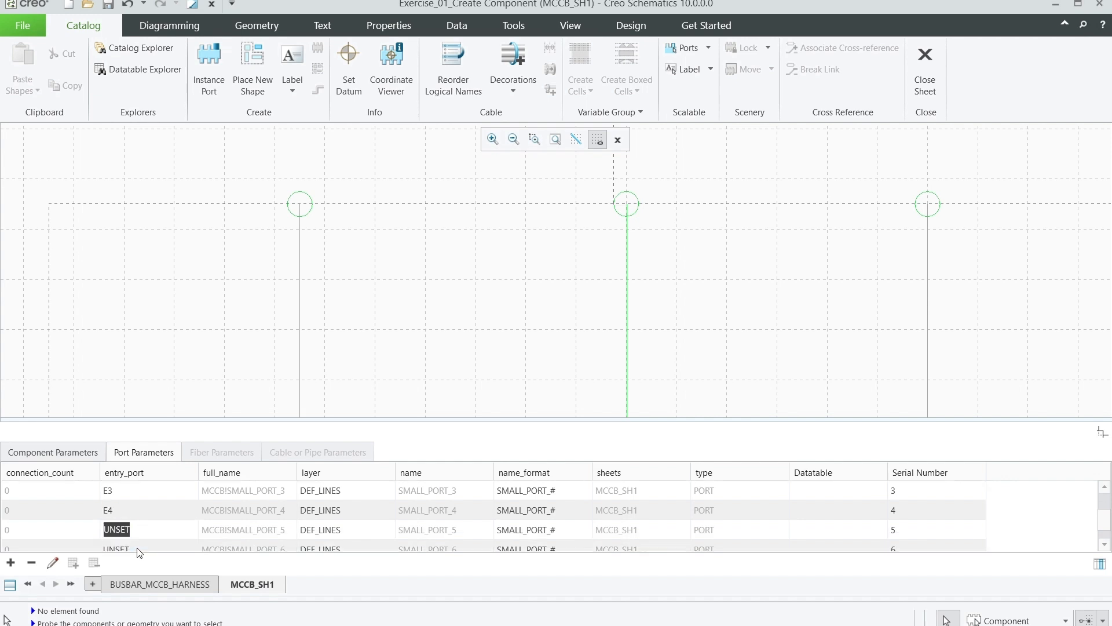
pyautogui.write('E5')
pyautogui.click(144, 549)
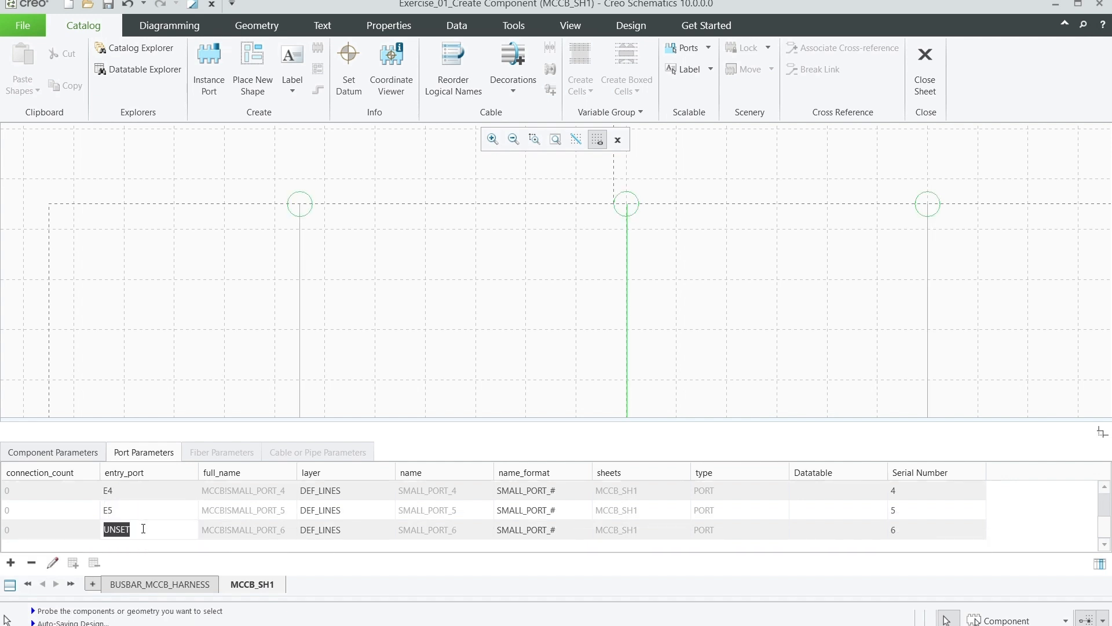
pyautogui.write('E6')
pyautogui.click(143, 530)
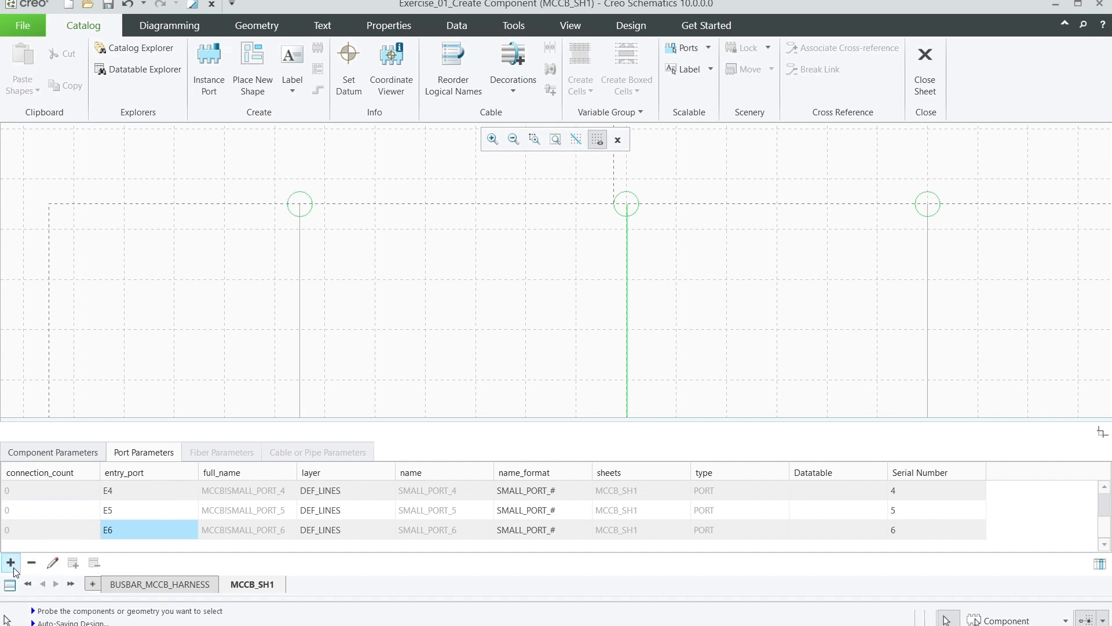
# Step: Add the internal_len parameter with a value of 0.1 to all six ports of the MCCB component
pyautogui.scroll(1, 92, 529)
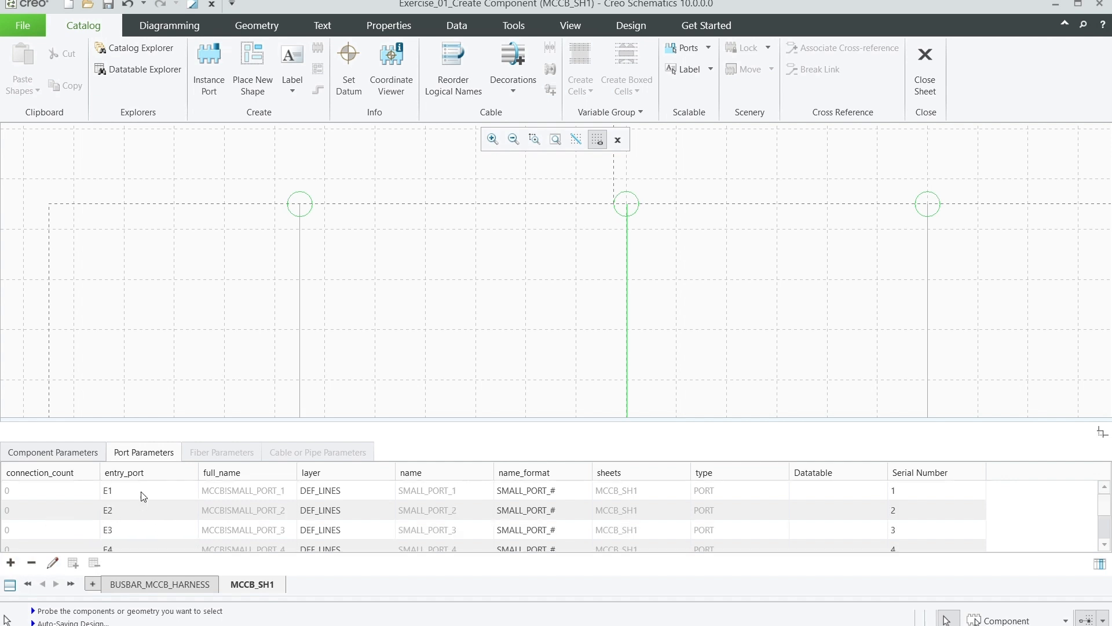
pyautogui.click(143, 493)
pyautogui.scroll(-1, 151, 502)
pyautogui.keyDown('shift'); pyautogui.click(136, 530); pyautogui.keyUp('shift')
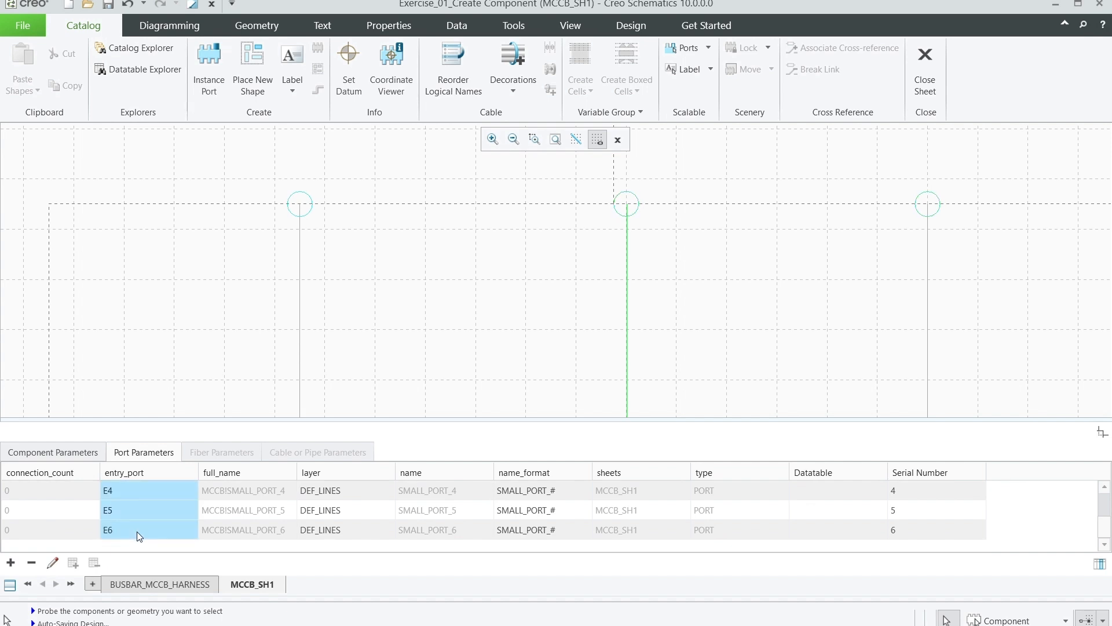
pyautogui.click(11, 563)
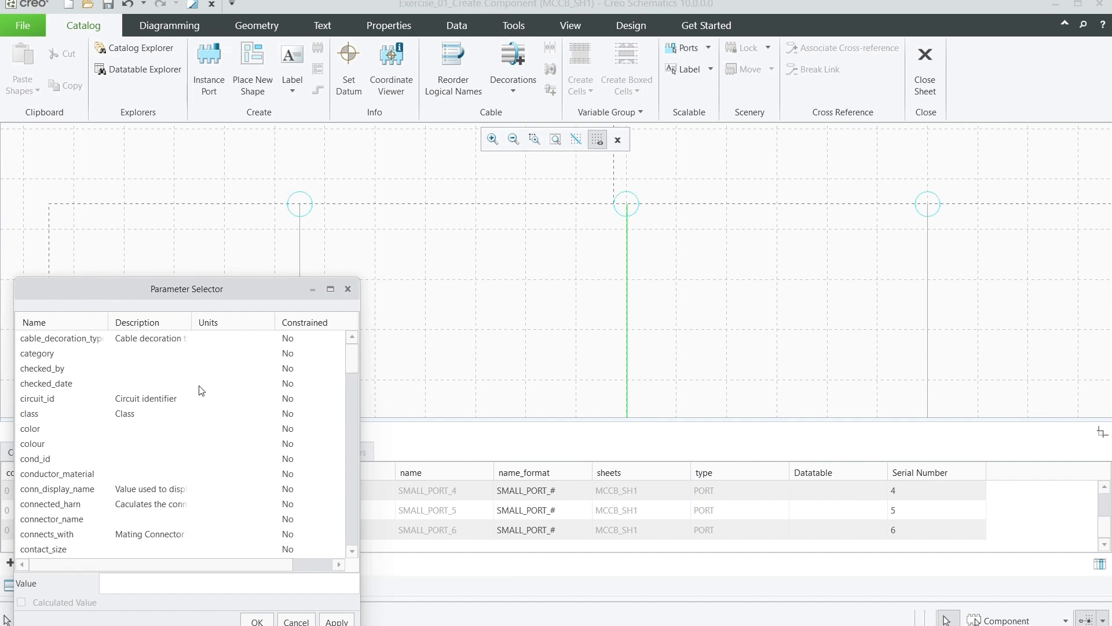
pyautogui.scroll(-5, 201, 390)
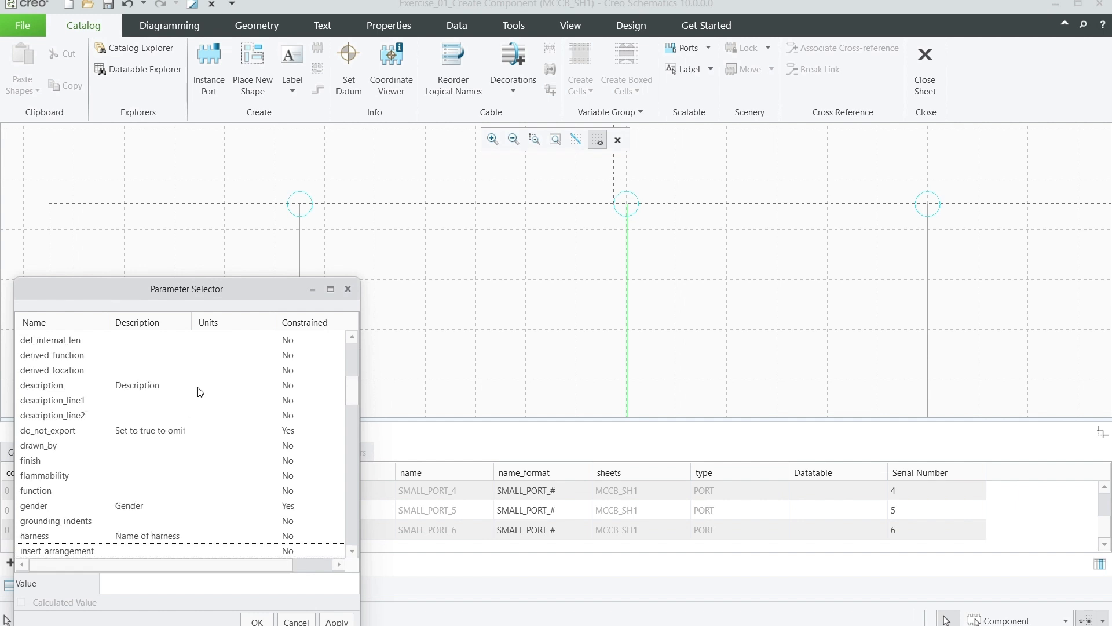
pyautogui.scroll(-1, 79, 527)
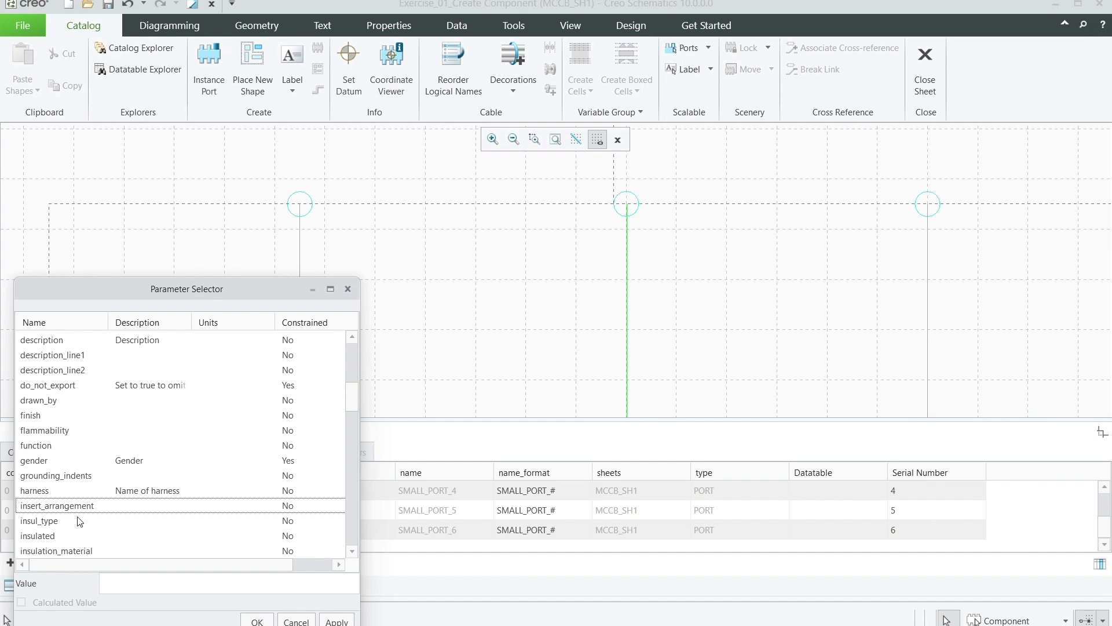
pyautogui.scroll(-1, 79, 521)
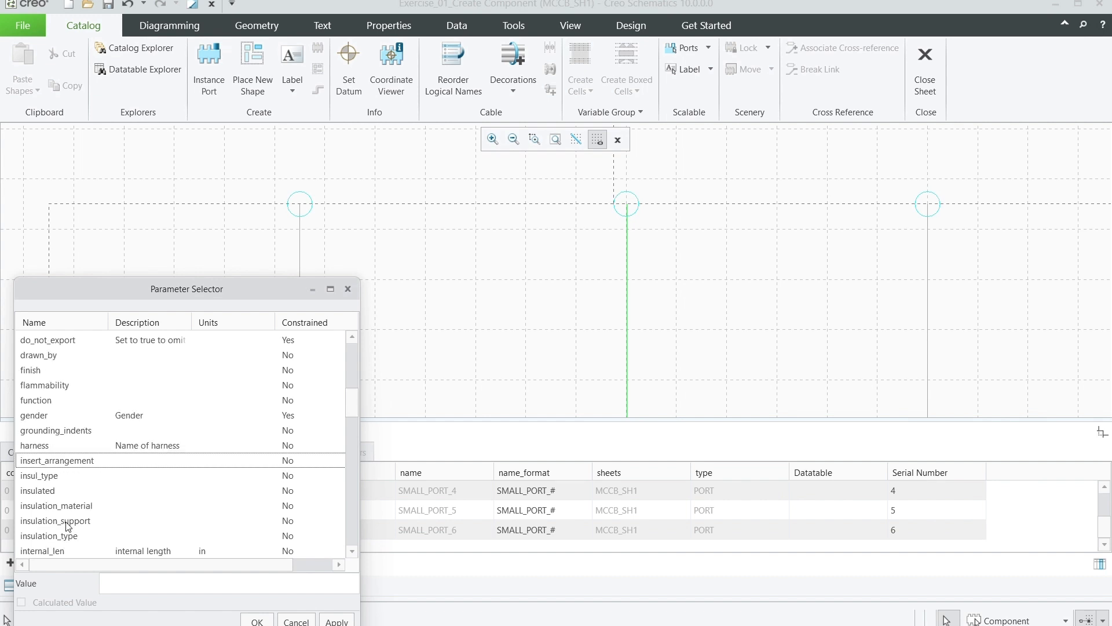
pyautogui.click(46, 554)
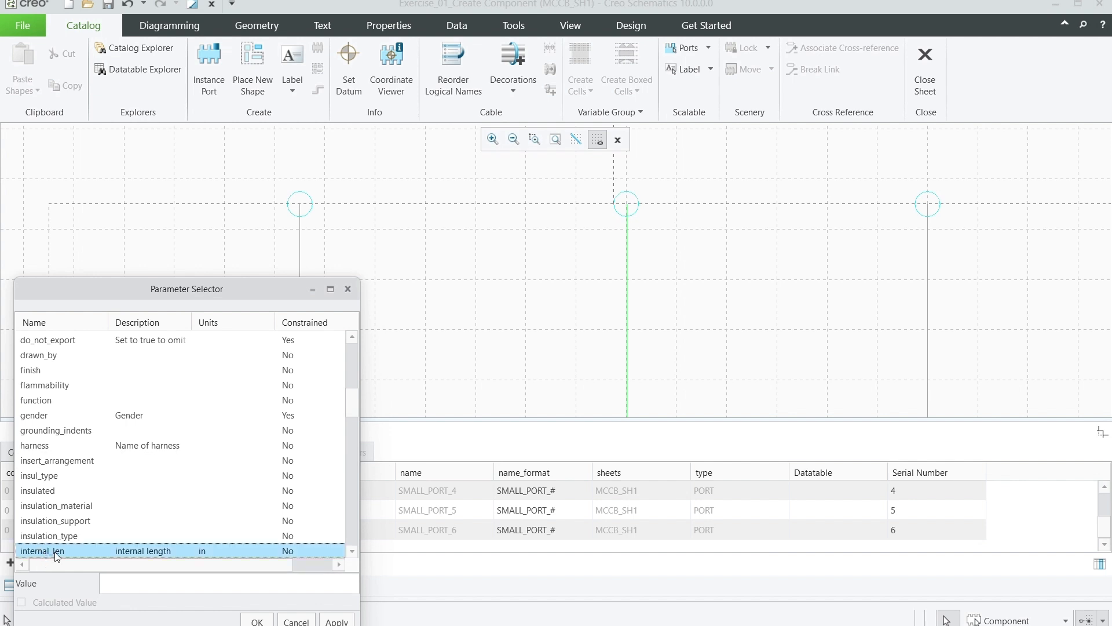
pyautogui.click(115, 585)
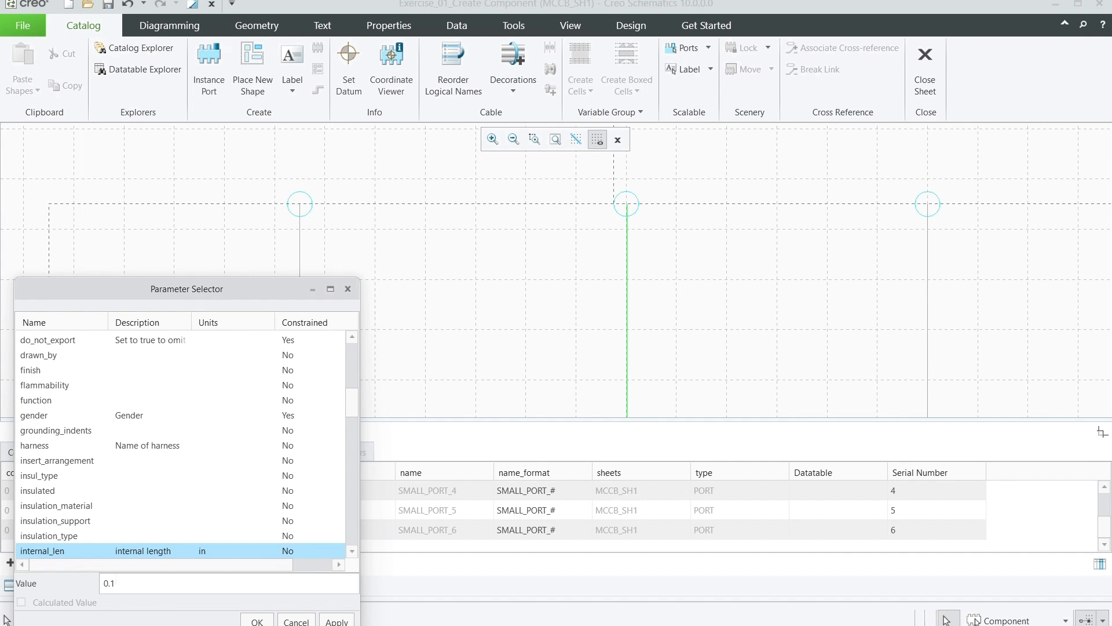
pyautogui.click(335, 621)
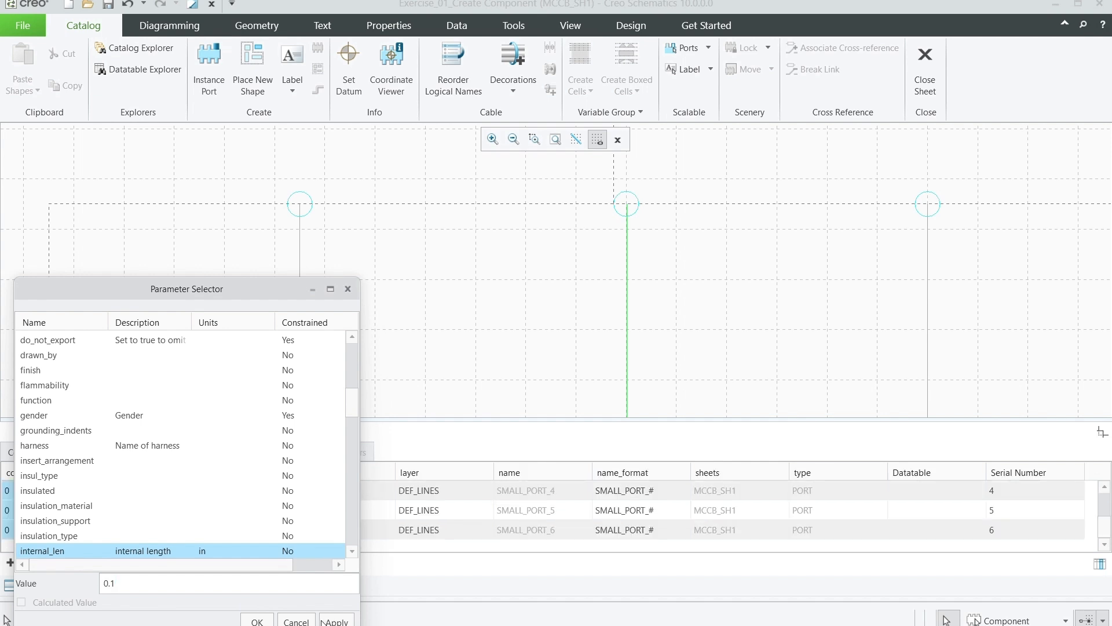
pyautogui.click(264, 622)
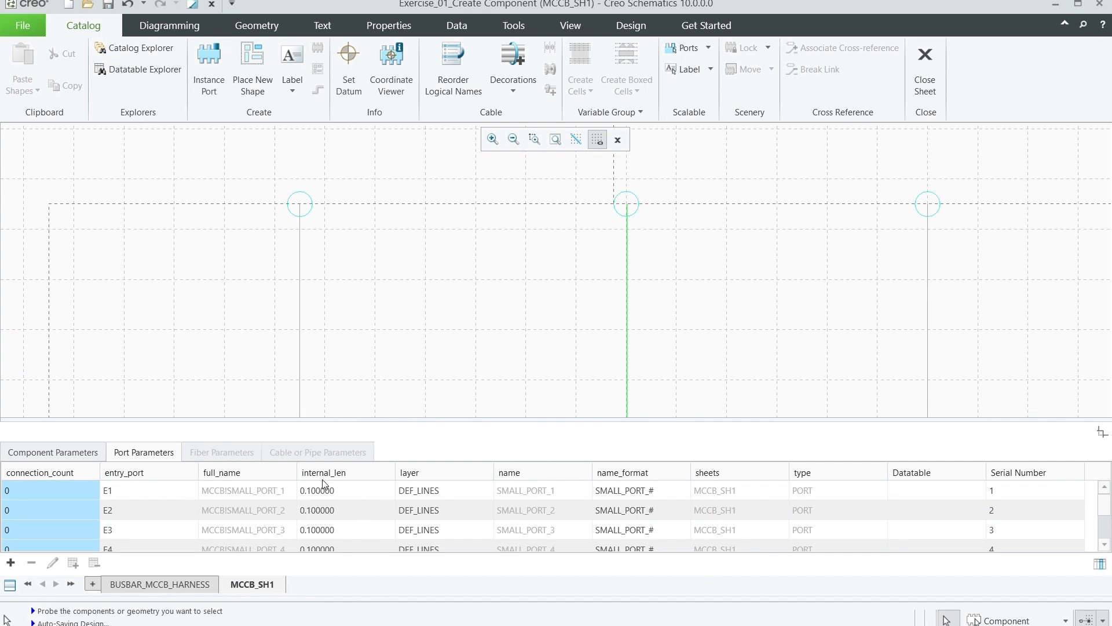
pyautogui.scroll(-1, 346, 527)
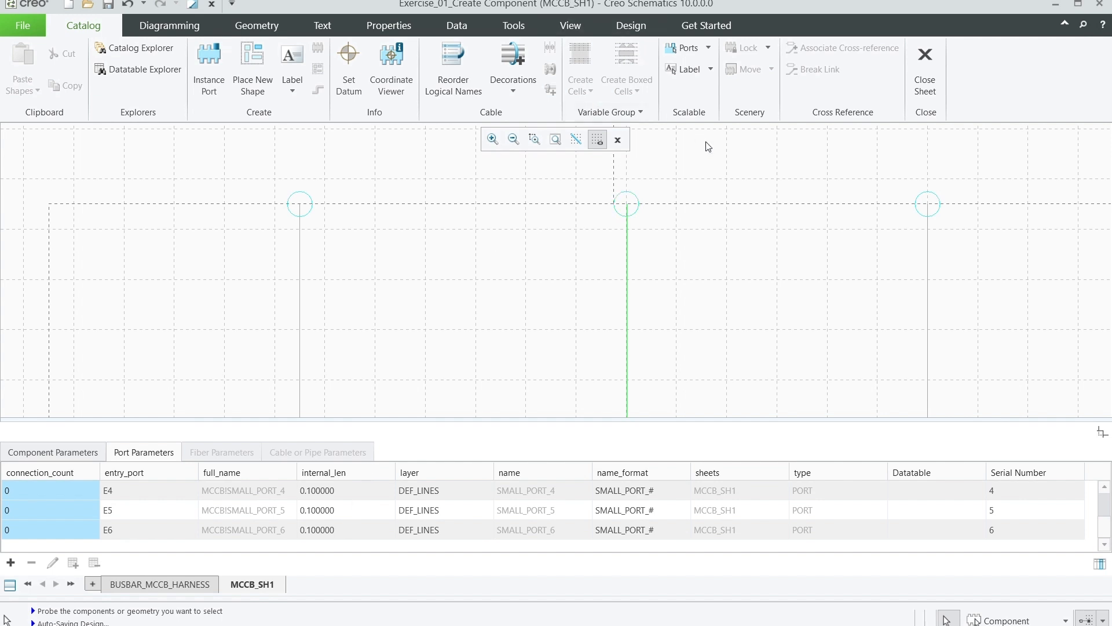
# Step: Deselect the ports, save the design and close the MCCB_SH1 component sheet
pyautogui.click(762, 186)
pyautogui.scroll(-2, 603, 286)
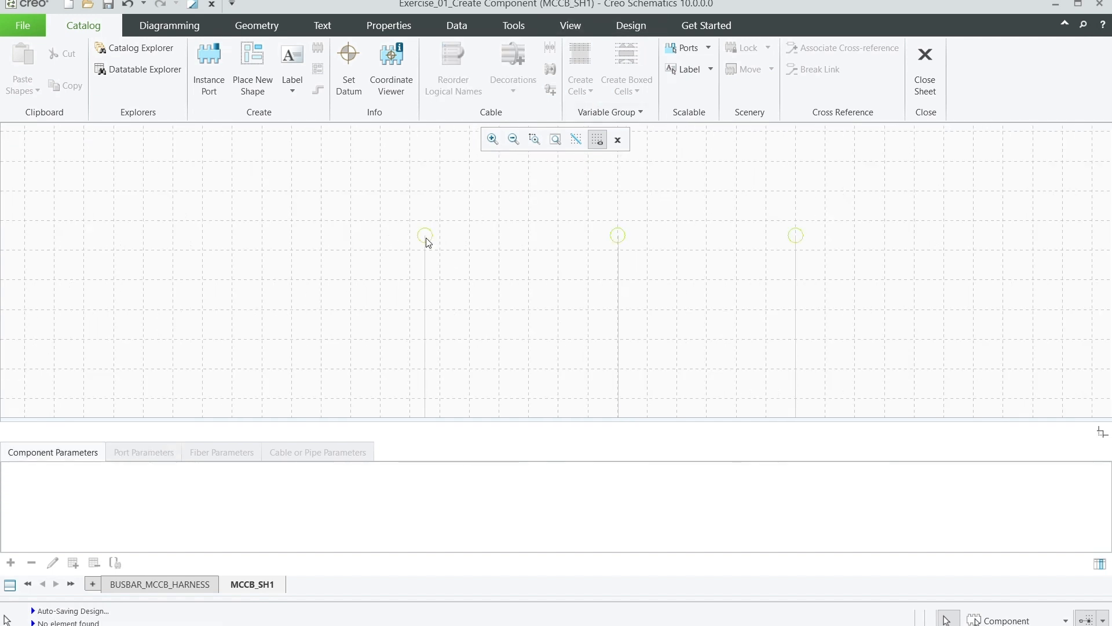
pyautogui.scroll(-5, 428, 231)
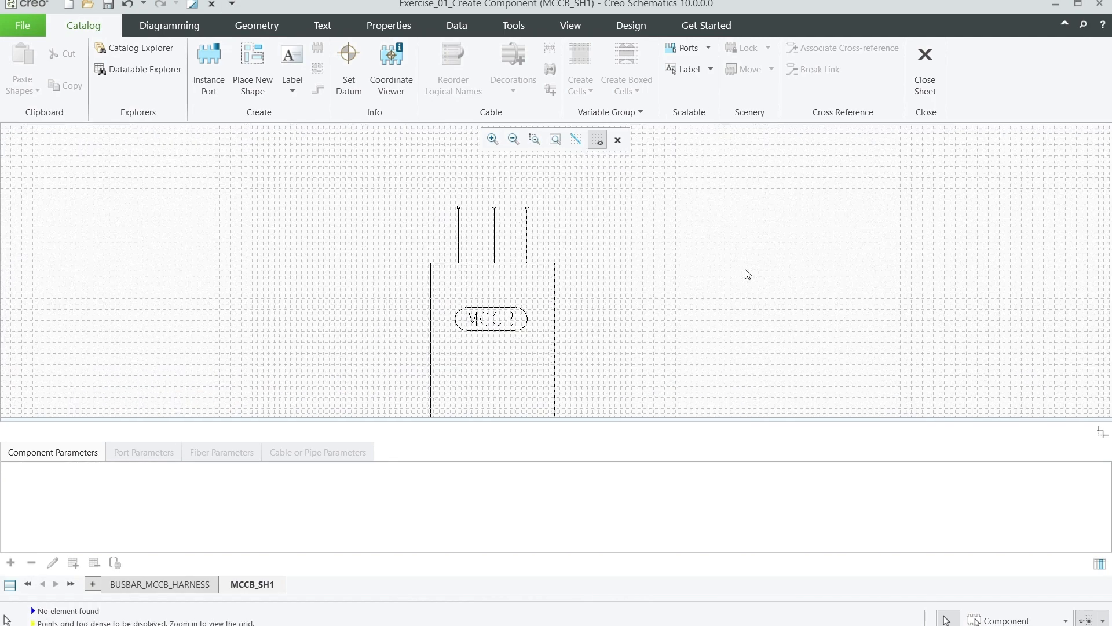
pyautogui.scroll(-1, 746, 270)
pyautogui.scroll(-4, 618, 208)
pyautogui.scroll(2, 568, 353)
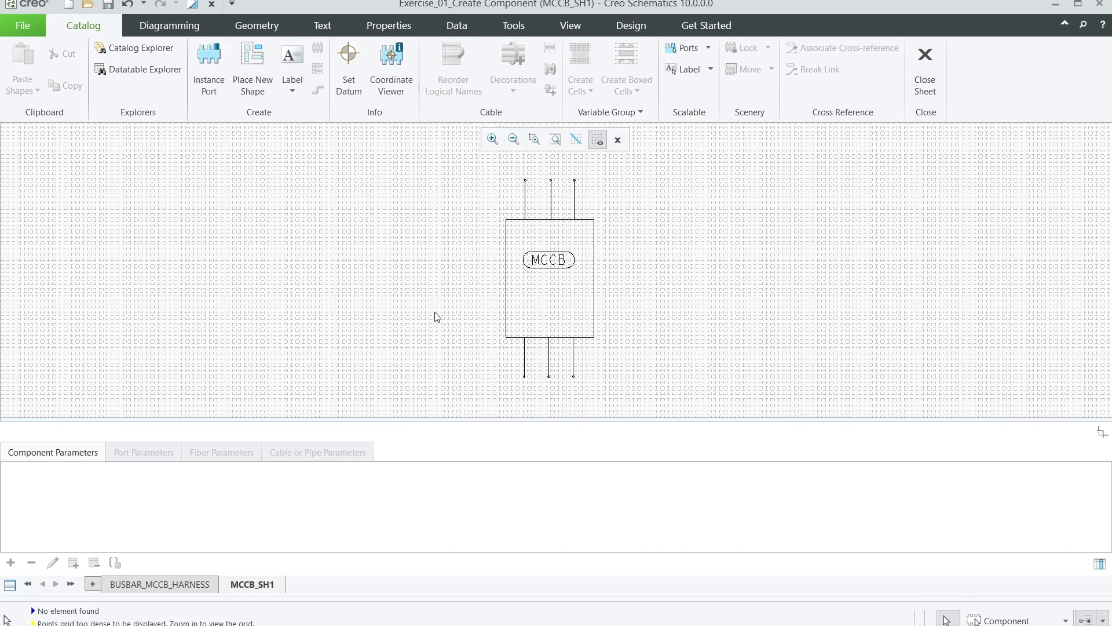
pyautogui.hotkey('ctrl', 's')
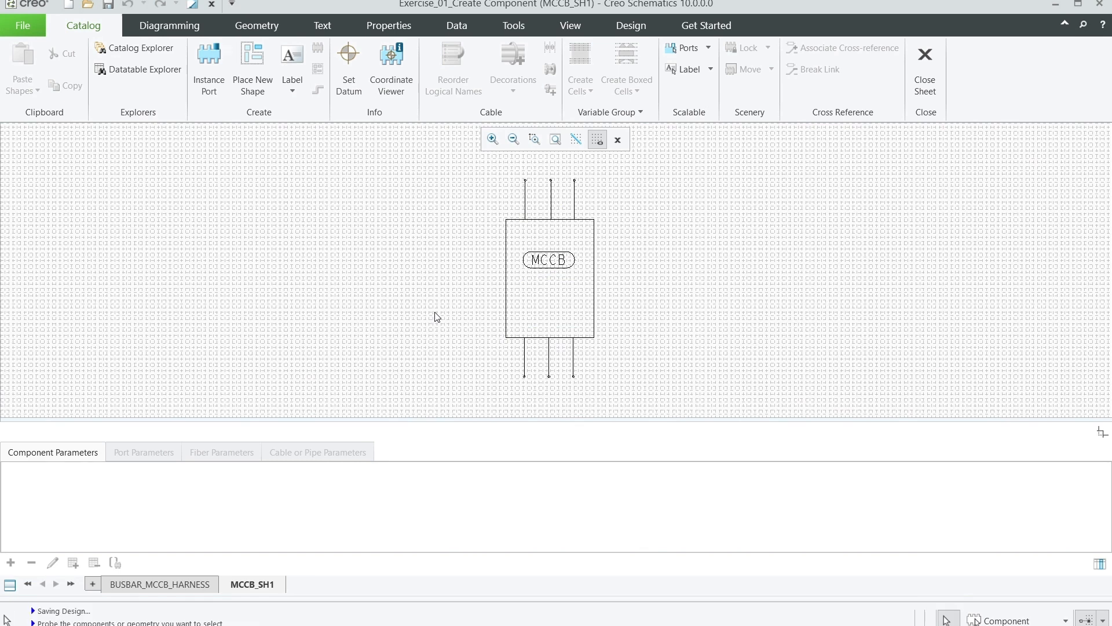
pyautogui.click(926, 66)
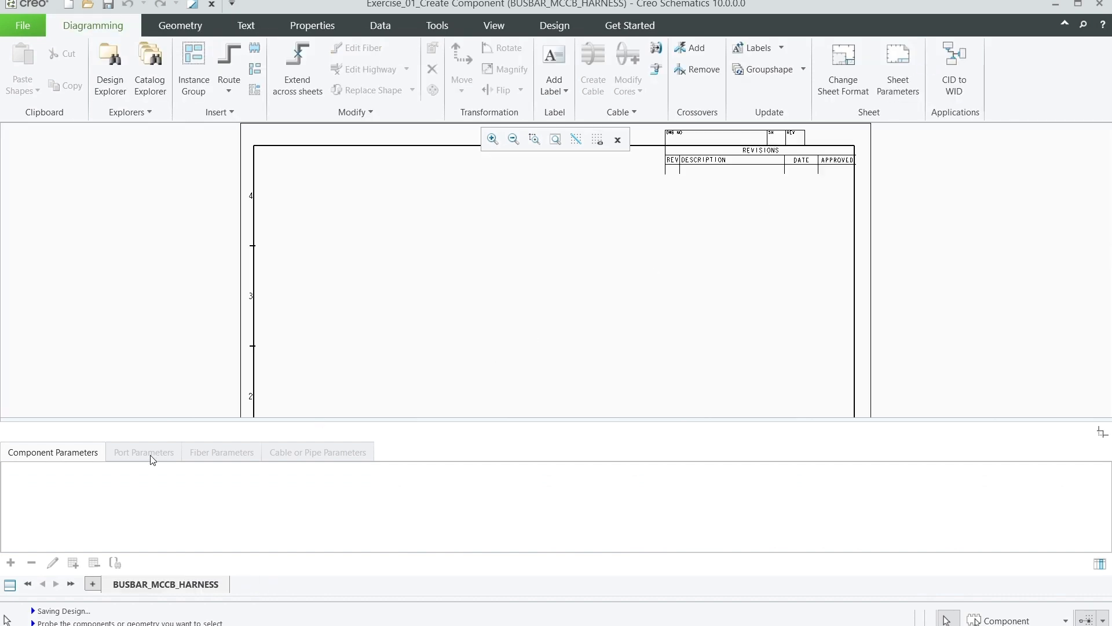
# Step: Hide the parameter table and check the MCCB block in the Electrical_components folder of the catalog
pyautogui.click(9, 590)
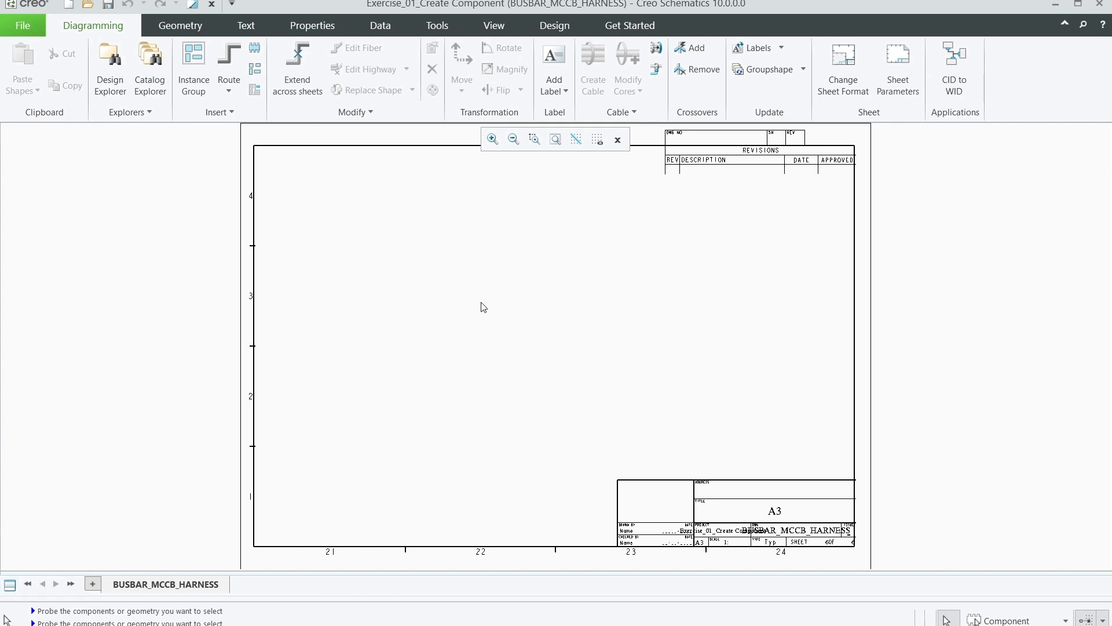
pyautogui.click(147, 60)
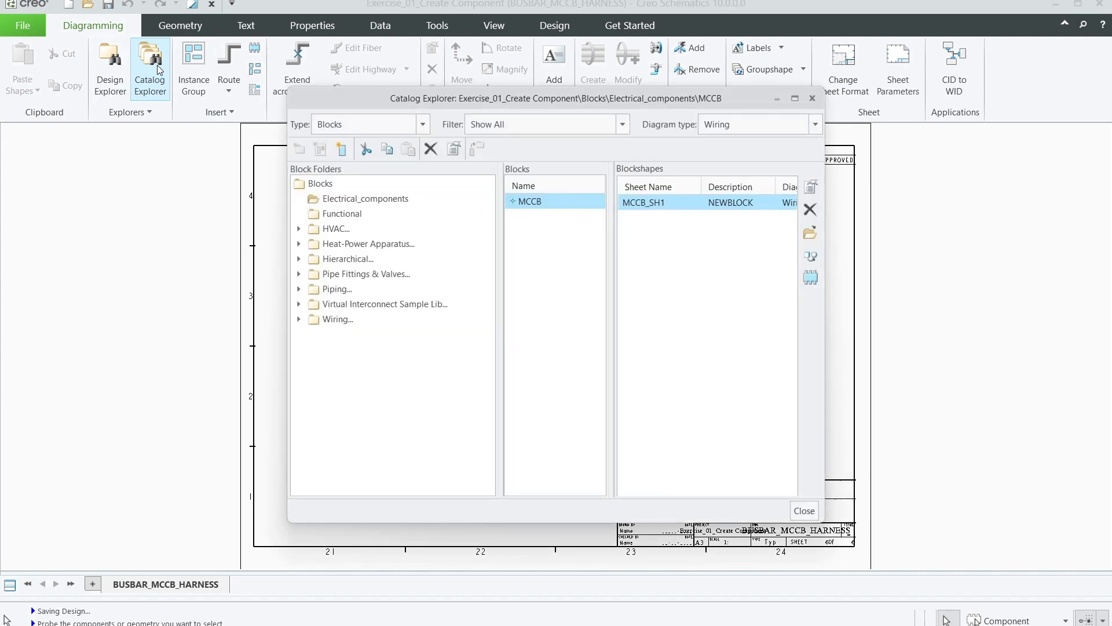
pyautogui.click(812, 98)
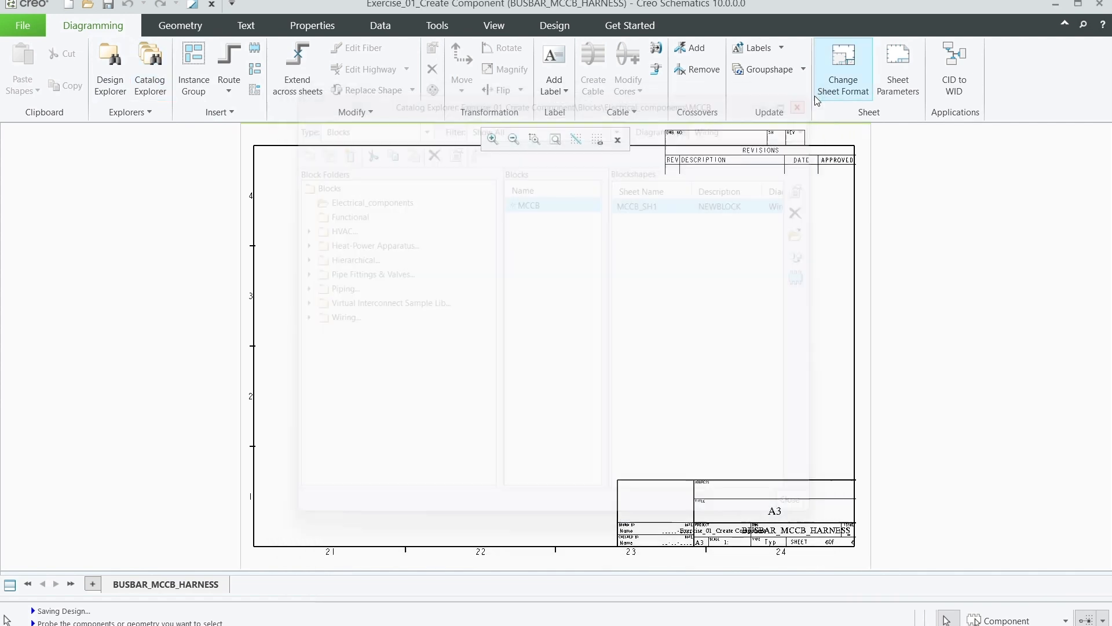
# Step: Open the design Exercise_02_Create Spool and Wire Data from the Documents folder
pyautogui.click(91, 8)
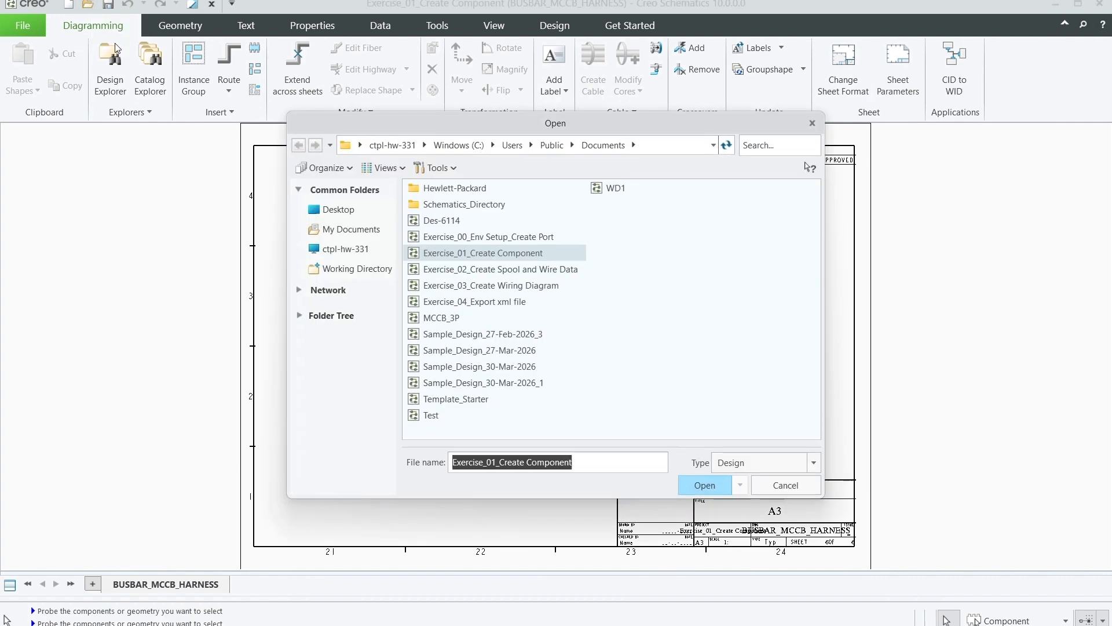
pyautogui.click(502, 270)
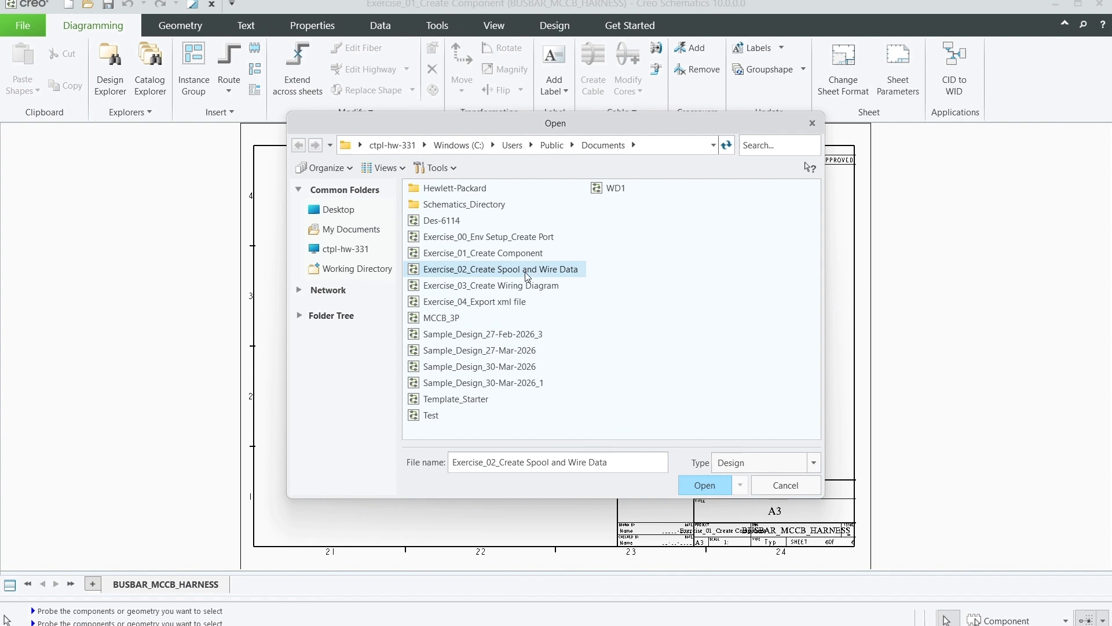
pyautogui.doubleClick(528, 275)
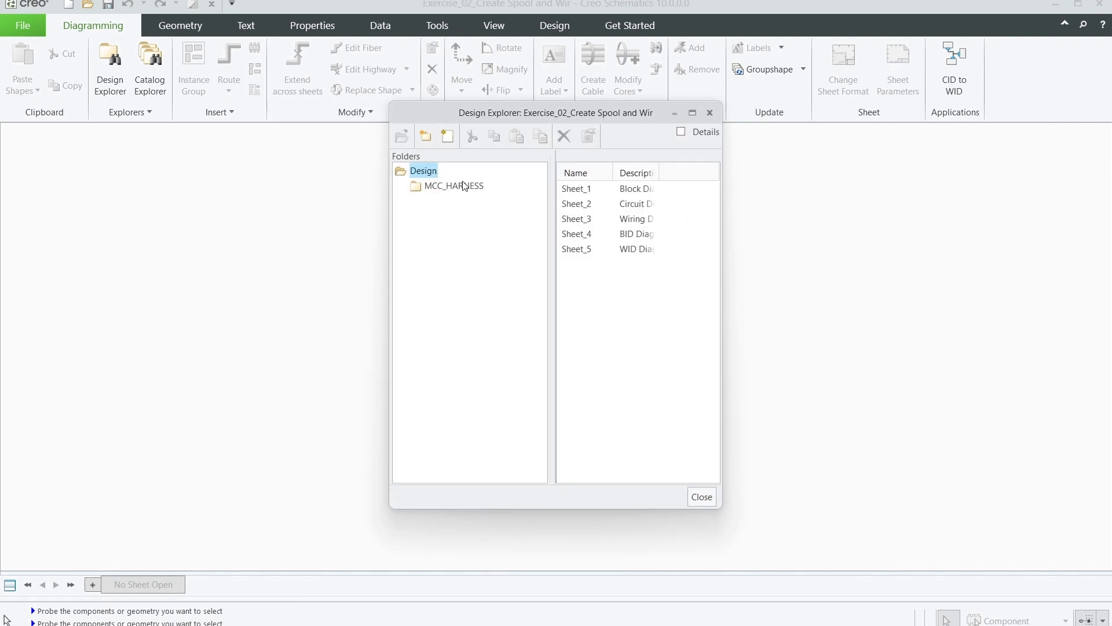
# Step: Open the BUSBAR_MCCB_HARNESS sheet from the MCC_HARNESS design folder and close the explorer
pyautogui.click(464, 185)
pyautogui.click(585, 193)
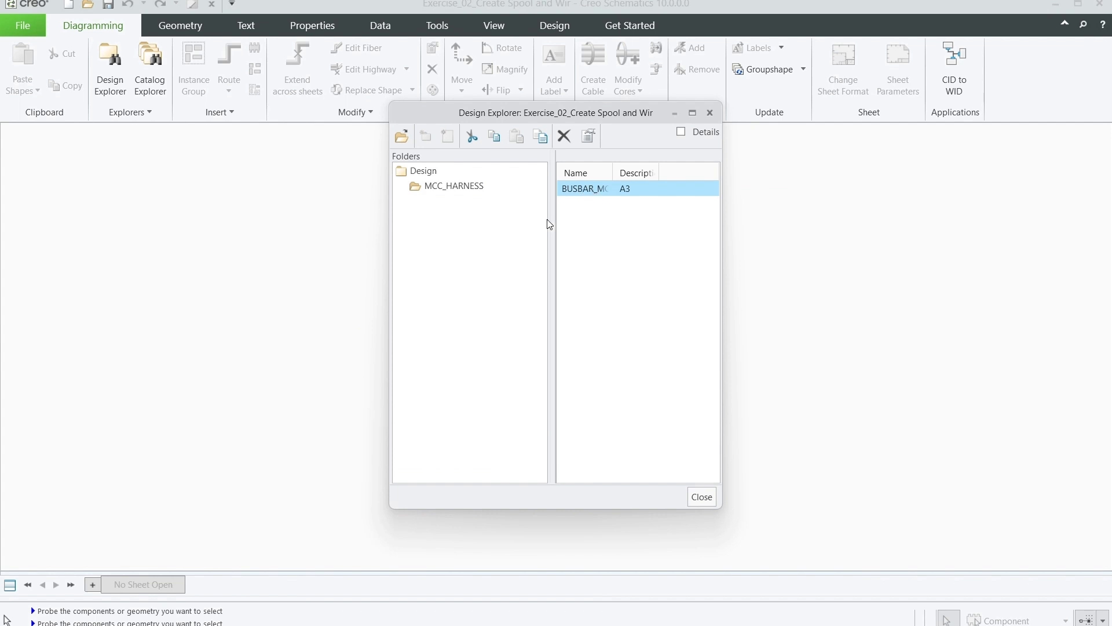
pyautogui.moveTo(555, 225); pyautogui.dragTo(499, 224)
pyautogui.doubleClick(524, 189)
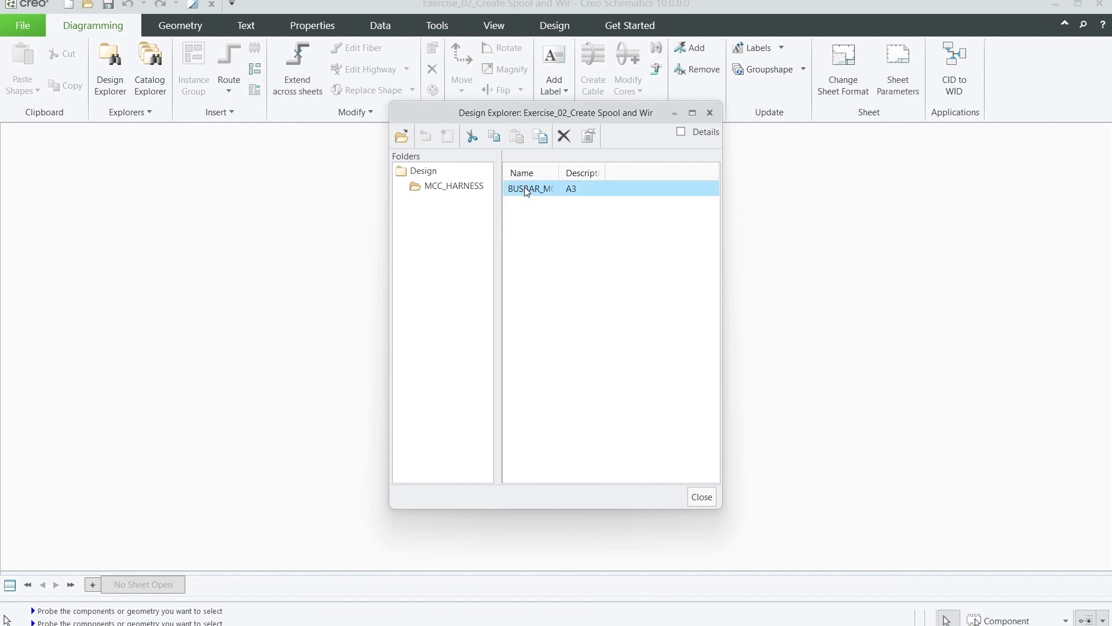
pyautogui.click(702, 496)
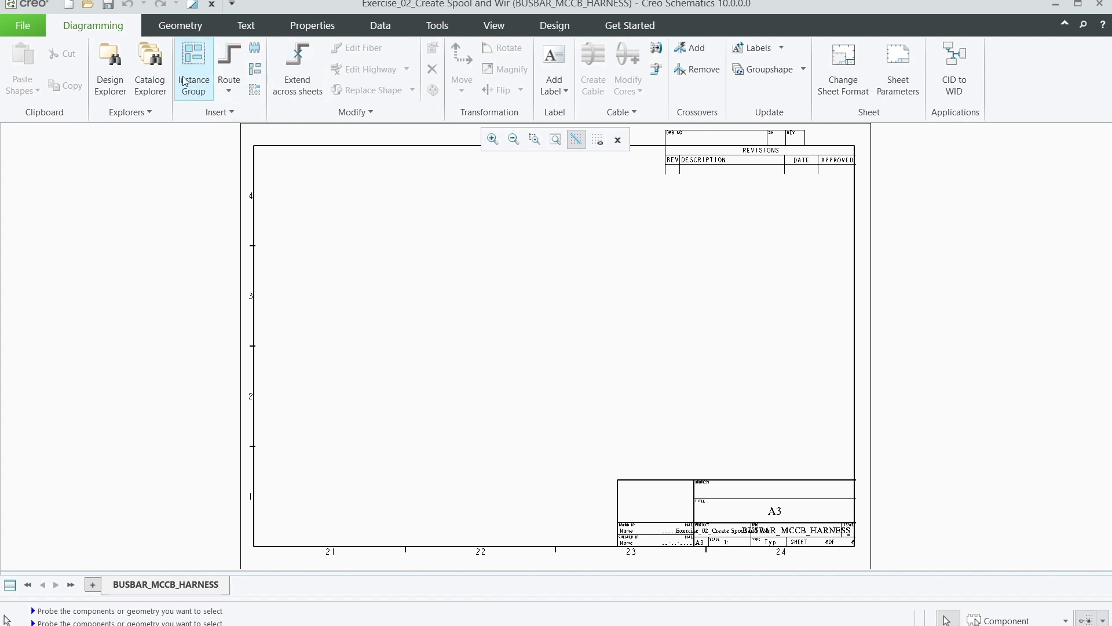
# Step: Place the BUSBAR_ASSY block from the Electrical_Comp catalog folder near the sheet's upper edge, at about X 104, Y 263
pyautogui.click(155, 76)
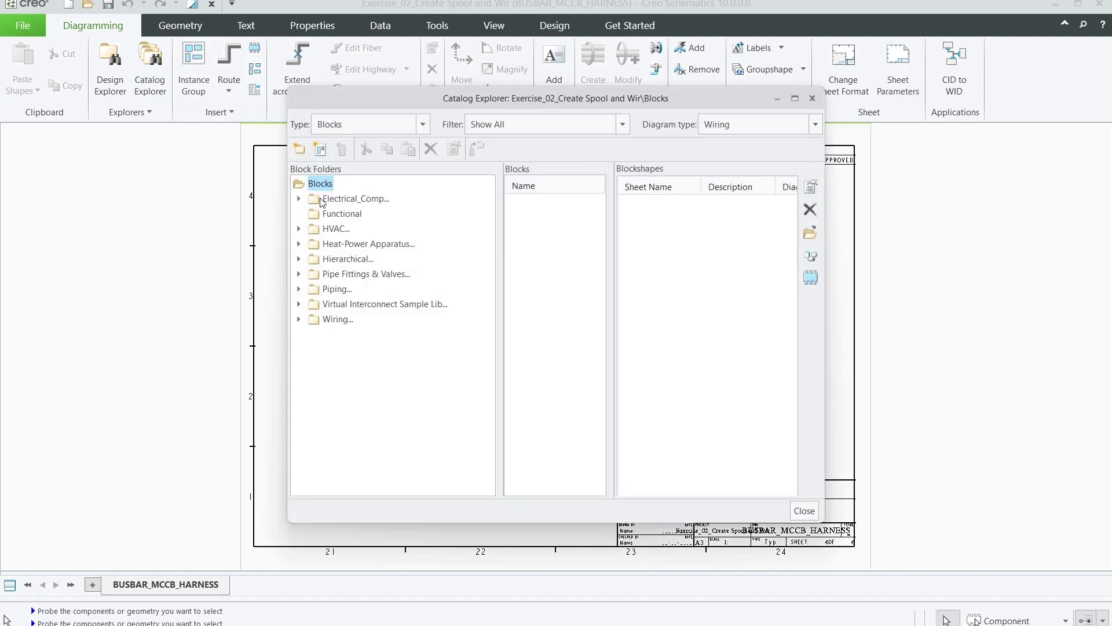
pyautogui.click(299, 199)
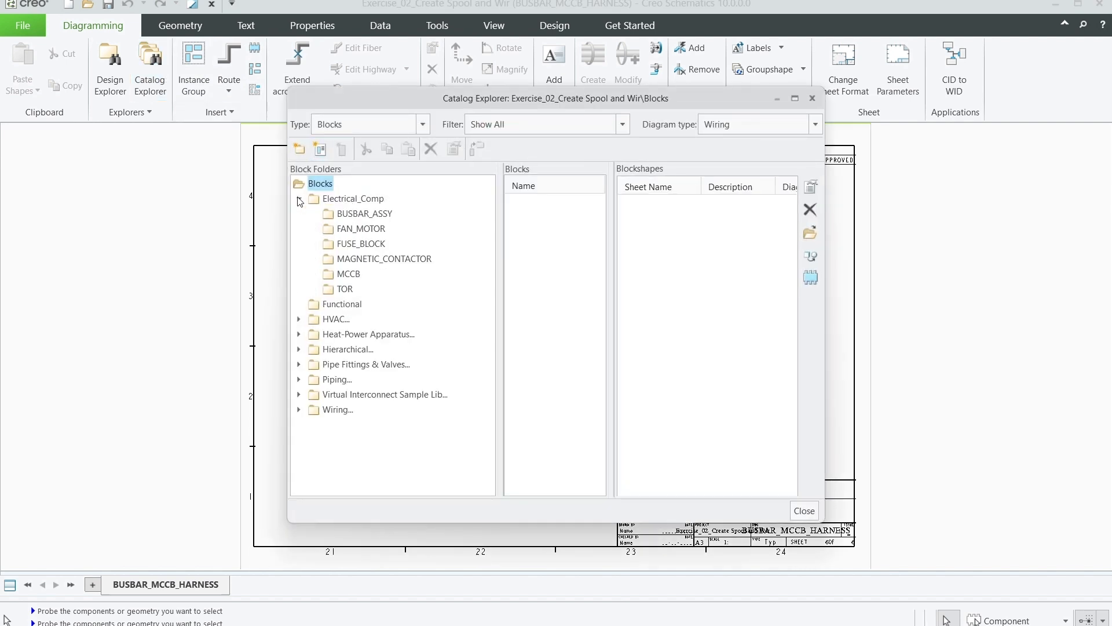
pyautogui.click(347, 216)
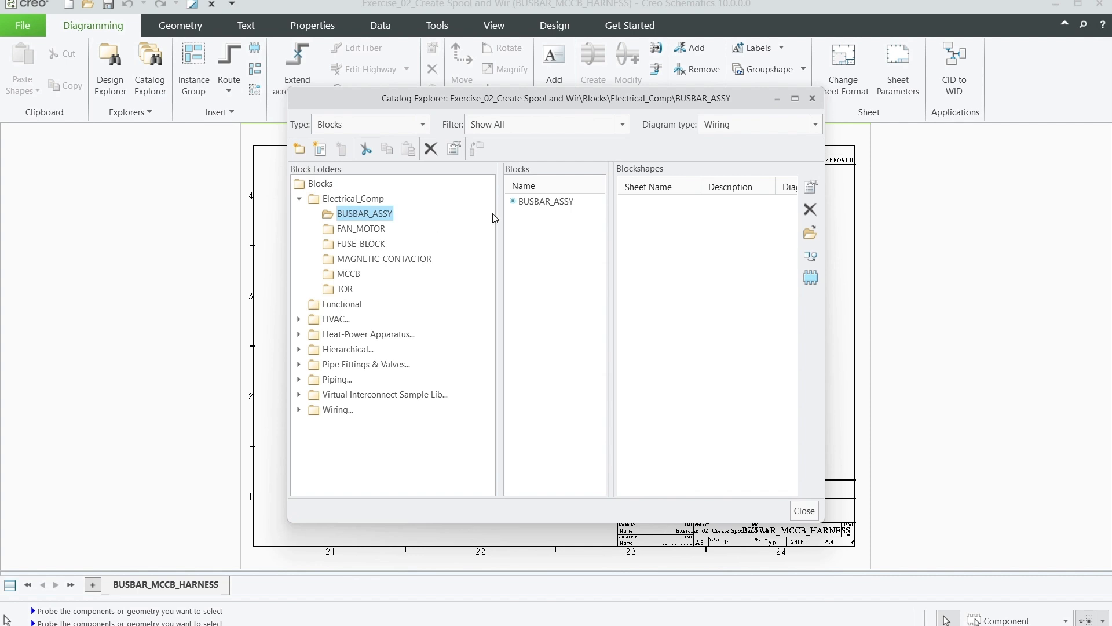
pyautogui.click(541, 203)
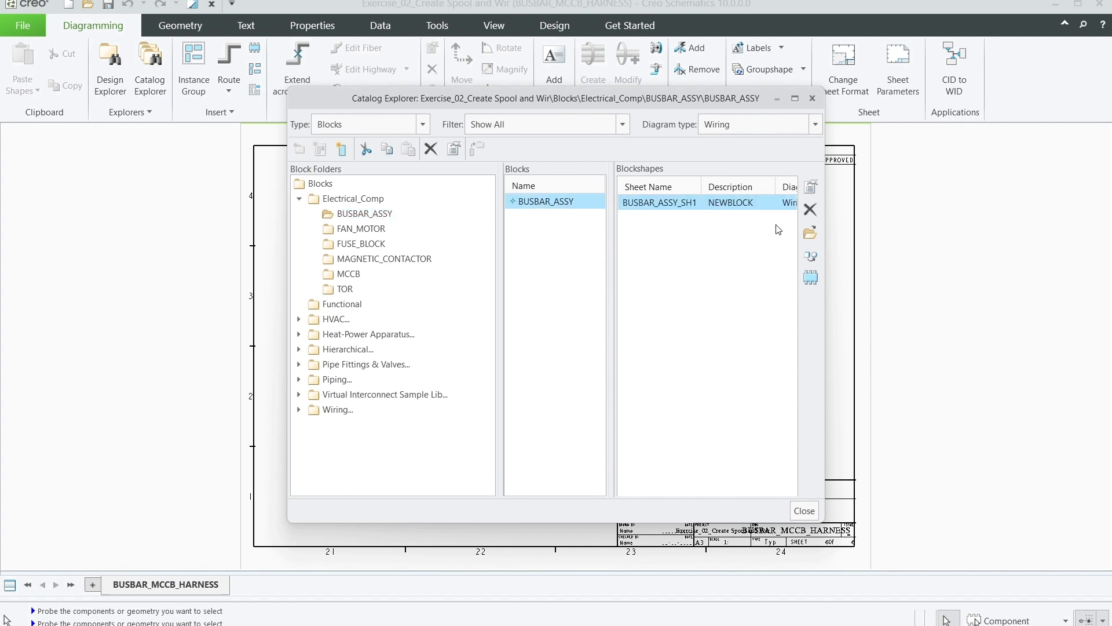
pyautogui.click(811, 278)
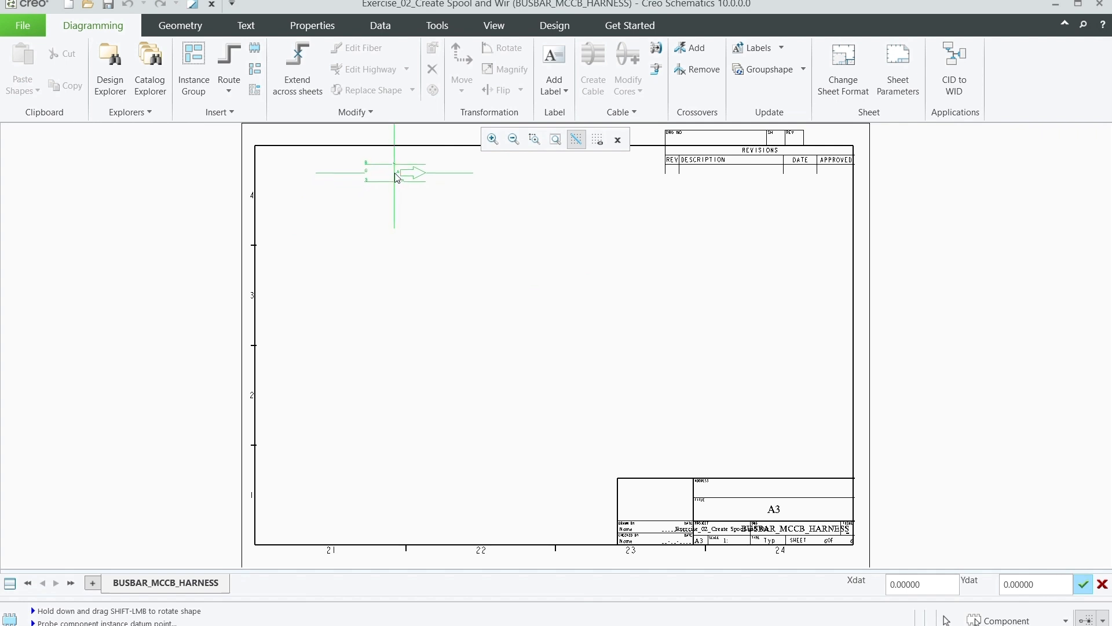
pyautogui.click(398, 178)
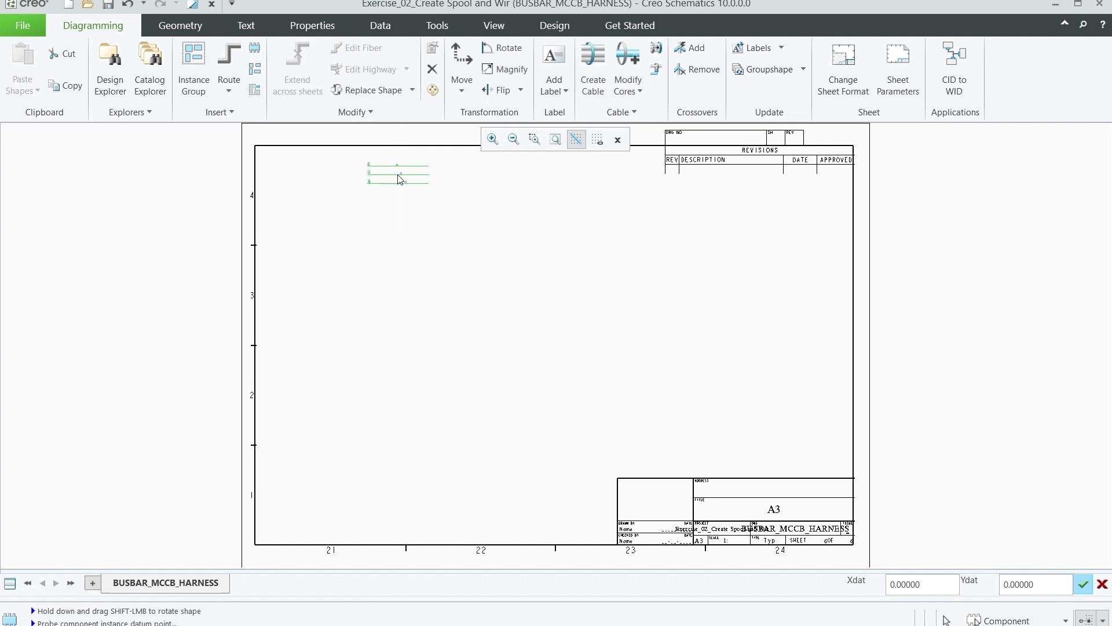
pyautogui.scroll(3, 397, 186)
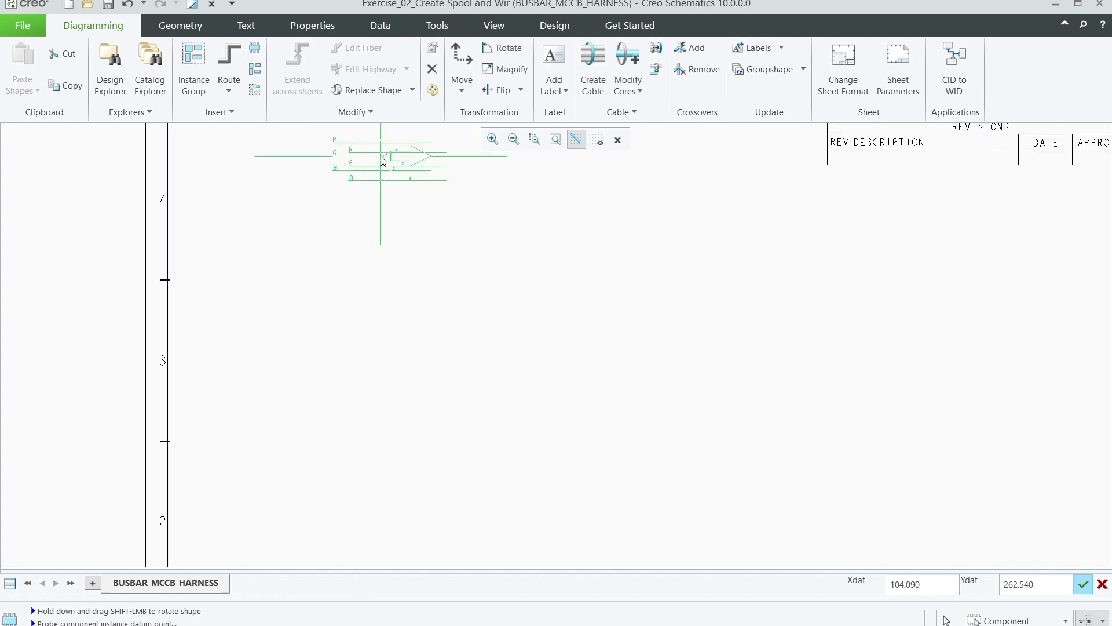
pyautogui.scroll(4, 405, 188)
pyautogui.scroll(-4, 543, 325)
pyautogui.press('Escape')
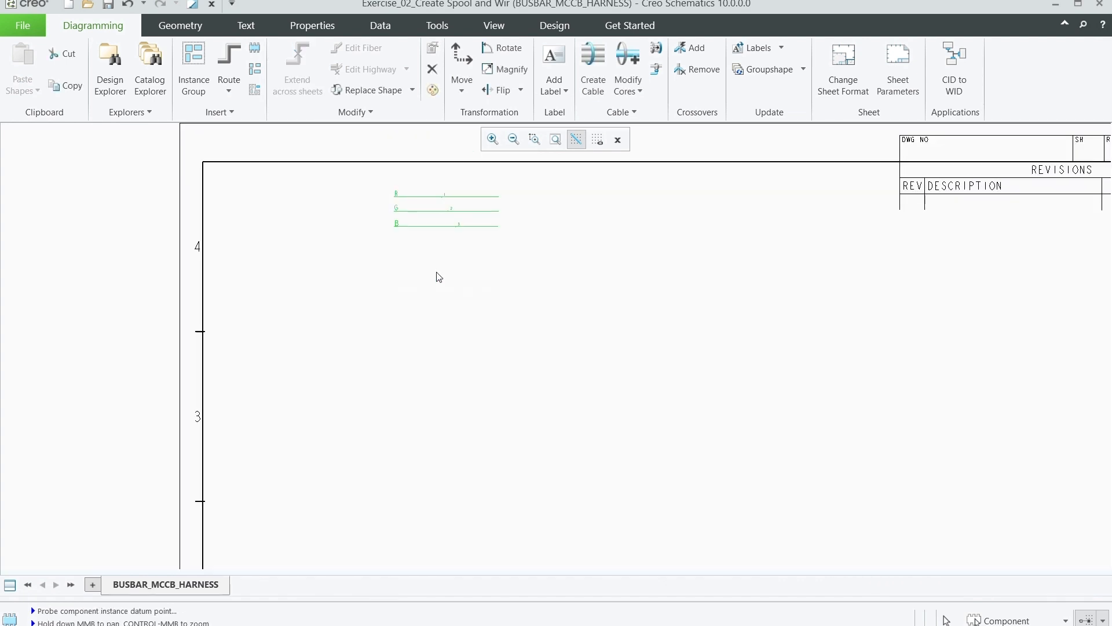
pyautogui.scroll(5, 429, 206)
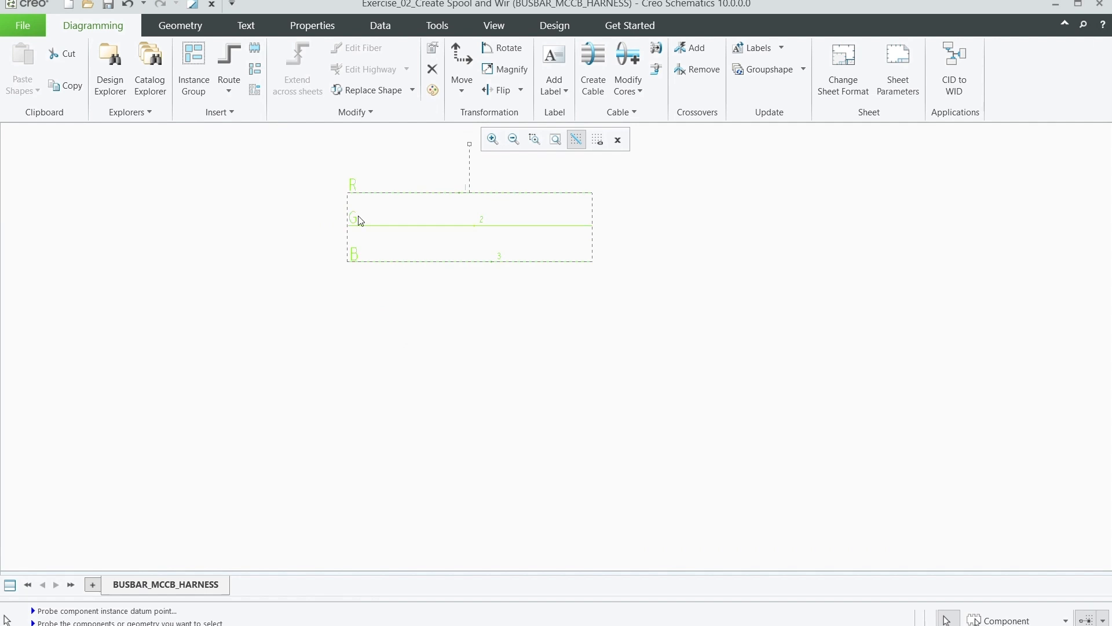
pyautogui.scroll(-3, 413, 189)
pyautogui.click(457, 284)
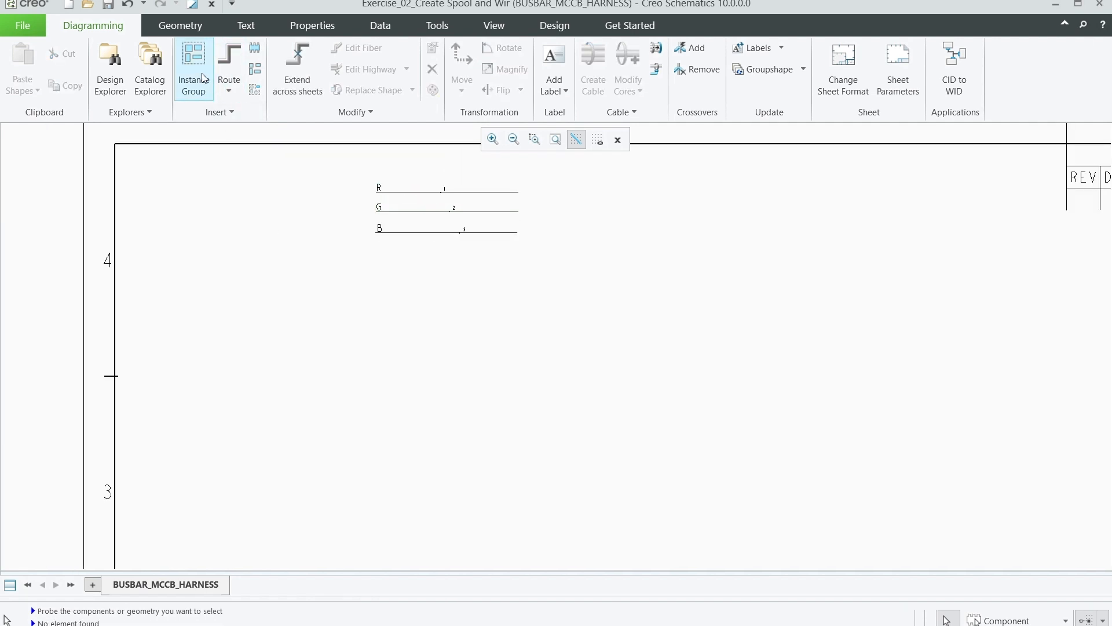
# Step: Insert the MCCB block from the Electrical_Comp folder below the busbar assembly, at about X 105, Y 215
pyautogui.click(258, 51)
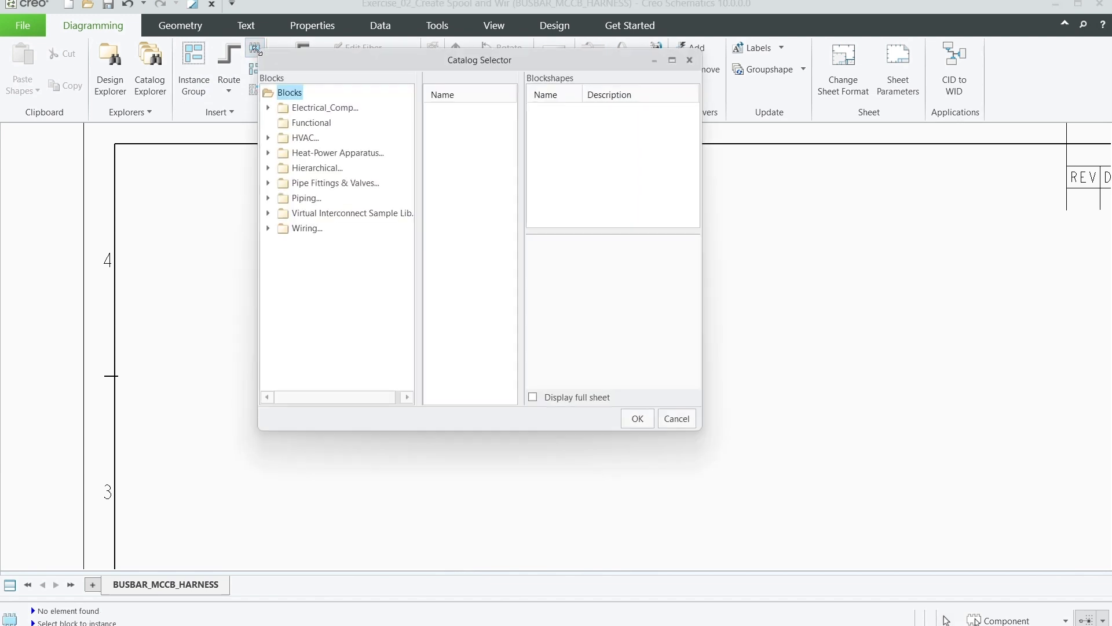
pyautogui.click(292, 108)
pyautogui.click(269, 108)
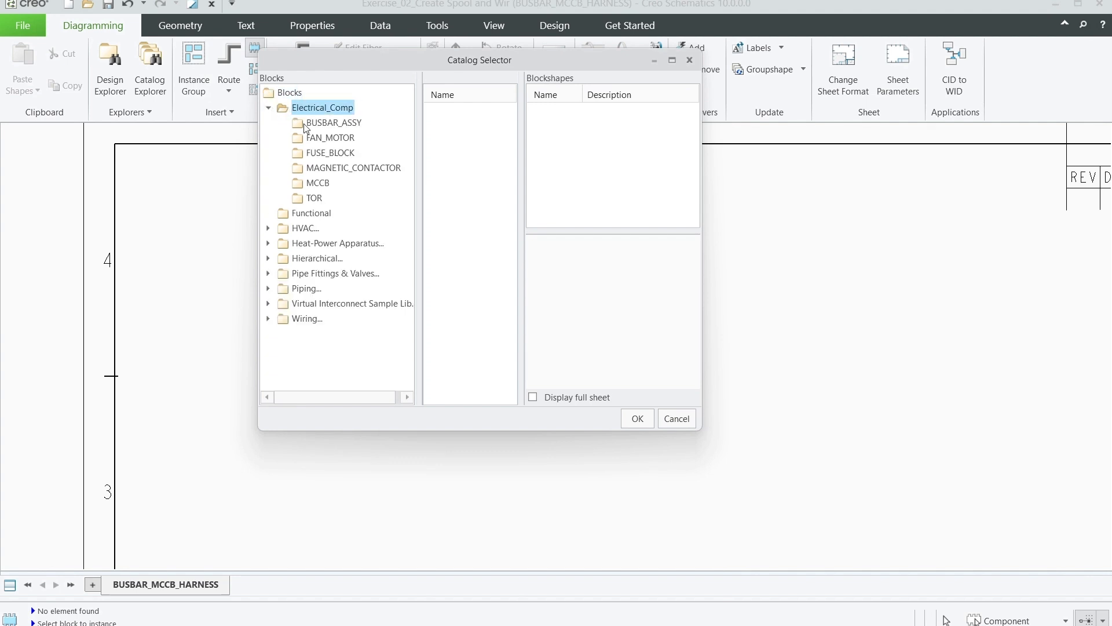
pyautogui.click(318, 183)
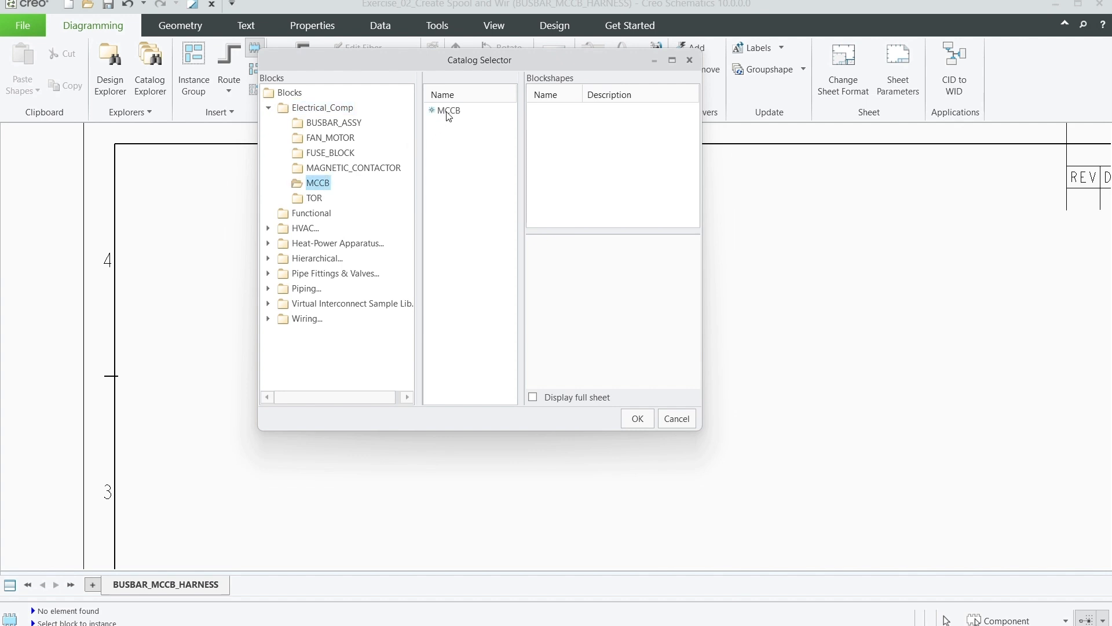
pyautogui.click(449, 112)
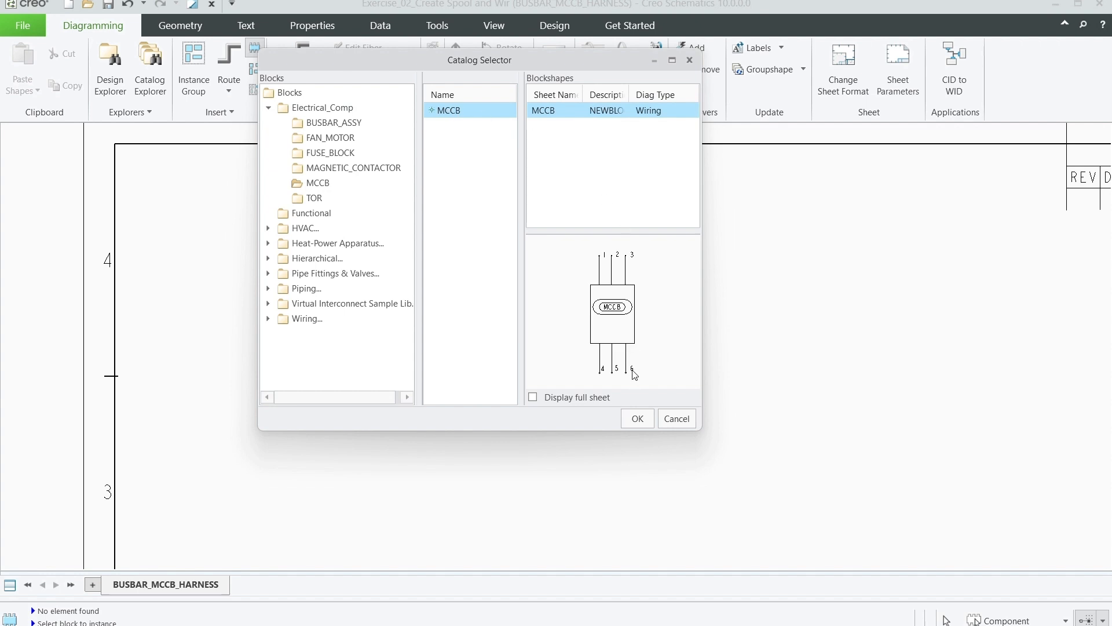
pyautogui.click(637, 418)
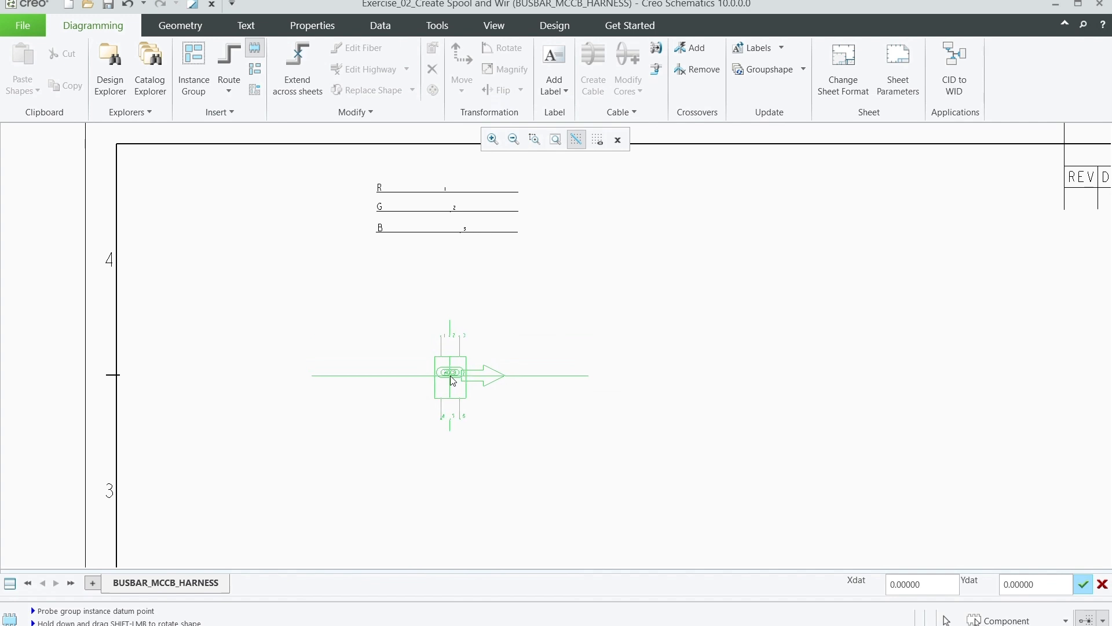
pyautogui.click(452, 380)
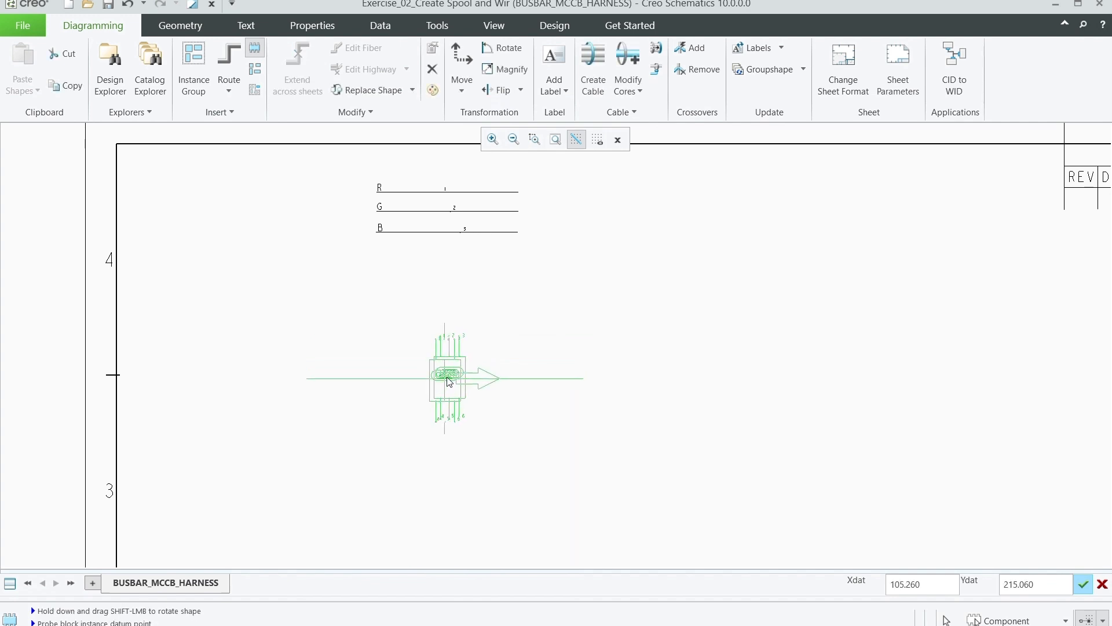
pyautogui.middleClick(379, 355)
pyautogui.scroll(-1, 379, 355)
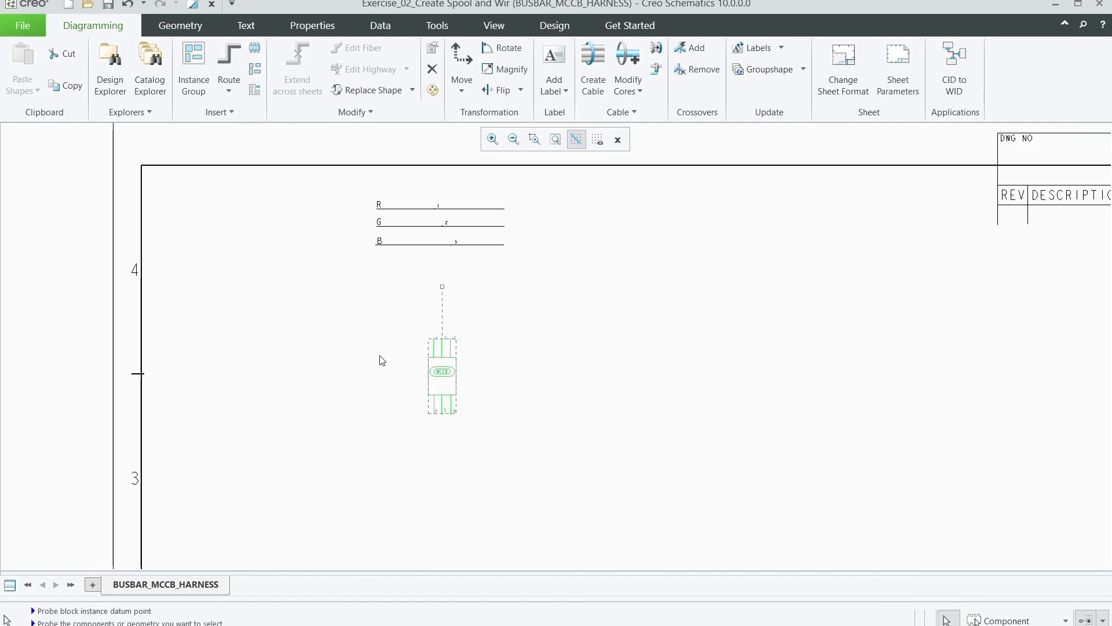
pyautogui.click(388, 332)
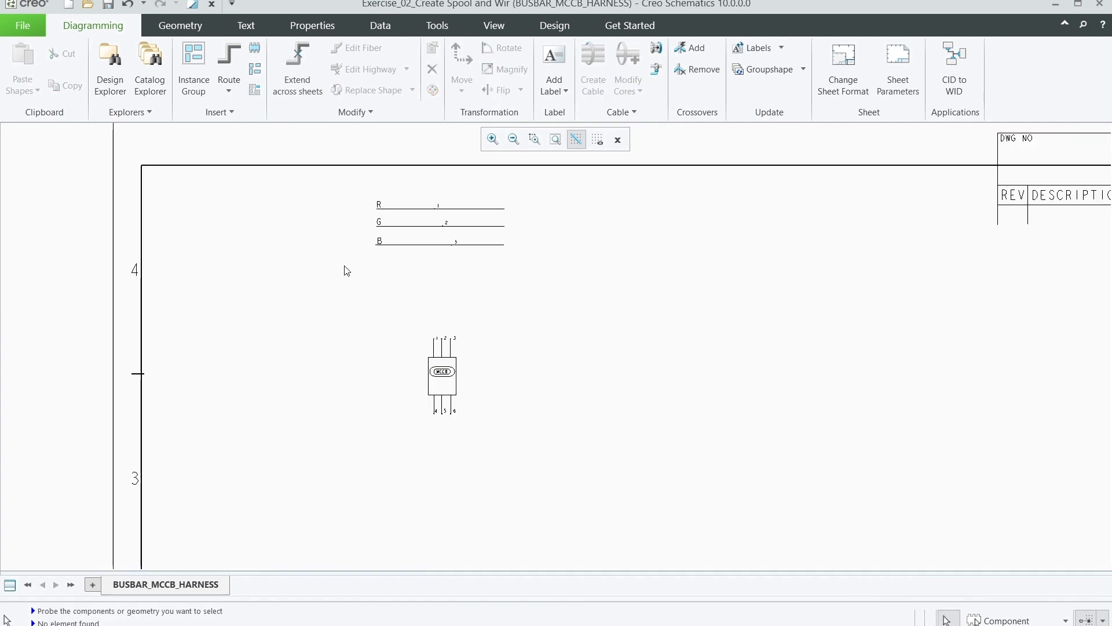
# Step: Insert the MAGNETIC_CONTACTOR block from the Electrical_Comp folder below the MCCB, at about X 106, Y 165
pyautogui.click(255, 49)
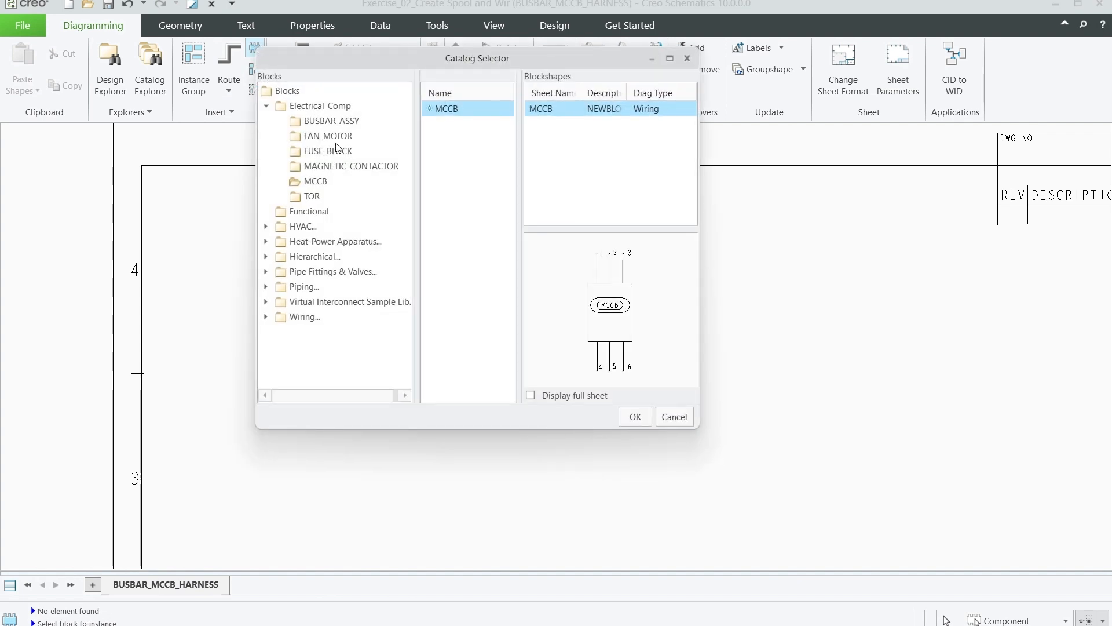
pyautogui.click(330, 165)
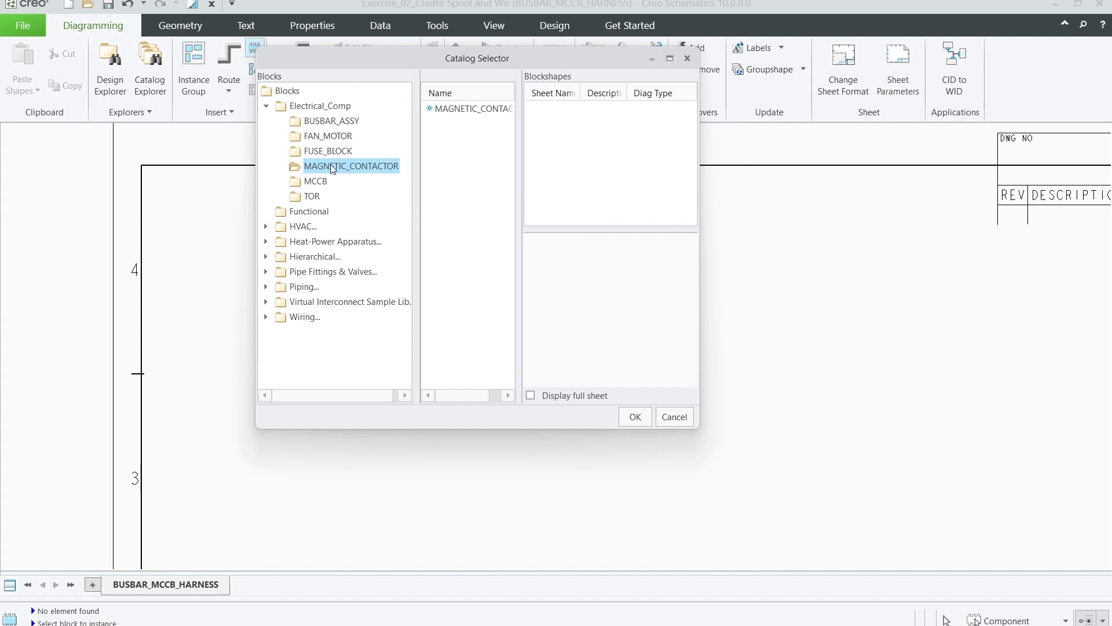
pyautogui.click(467, 109)
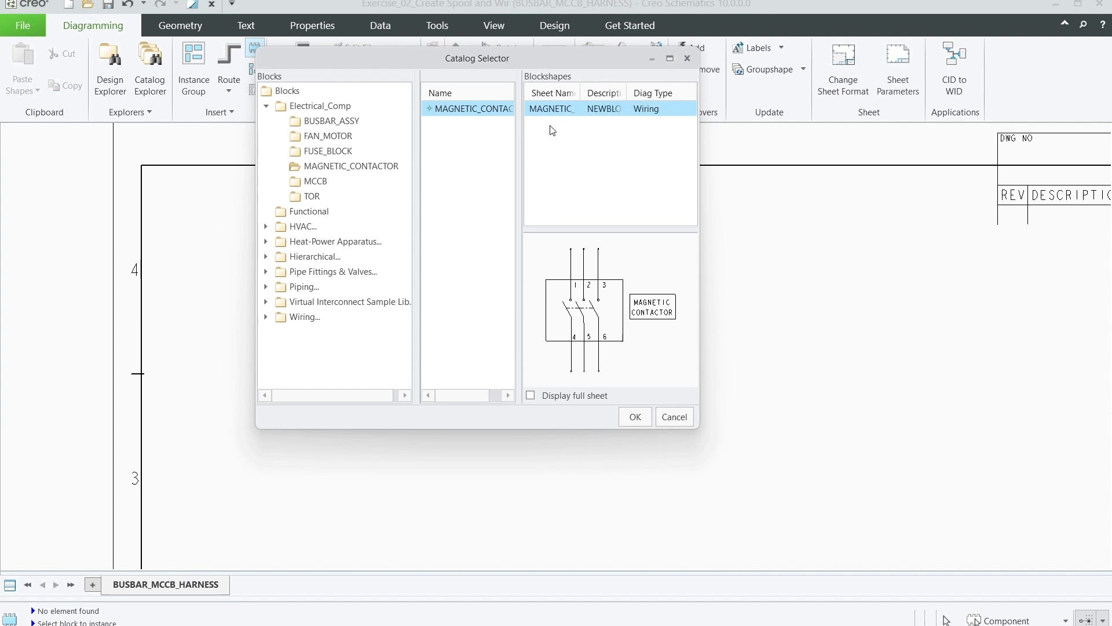
pyautogui.click(636, 418)
pyautogui.scroll(-3, 565, 347)
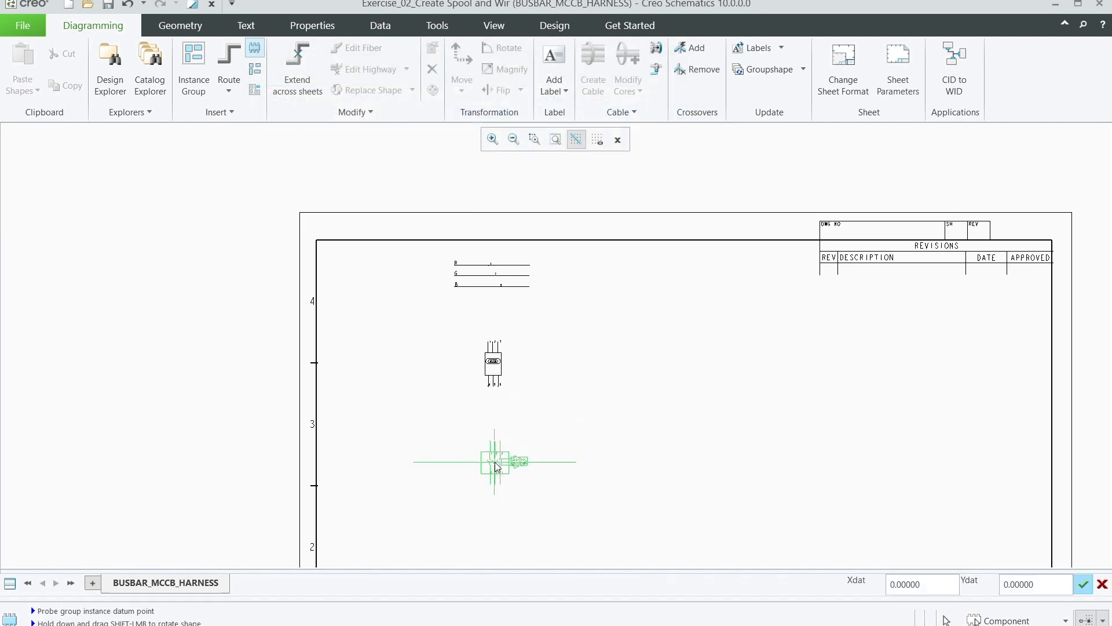
pyautogui.click(496, 459)
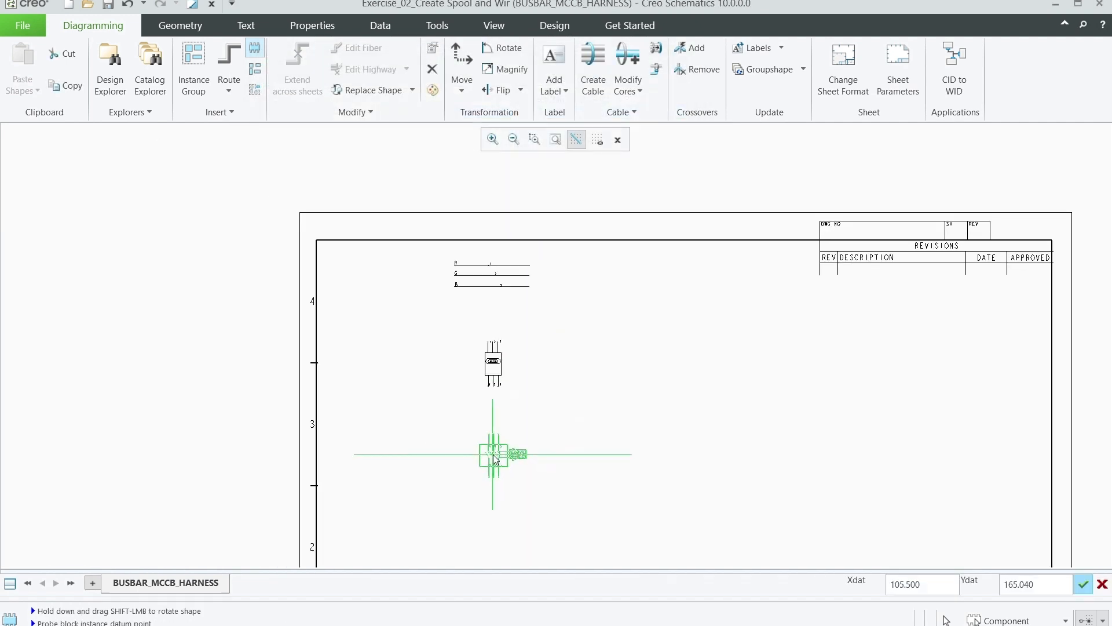
pyautogui.middleClick(434, 444)
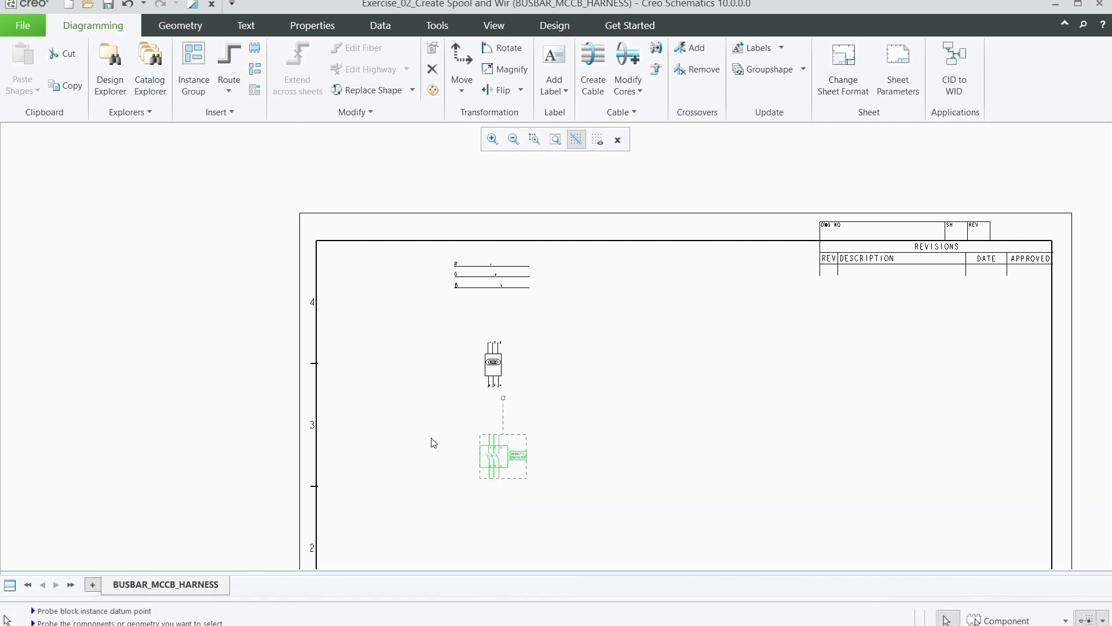
pyautogui.scroll(2, 490, 466)
pyautogui.scroll(1, 490, 470)
pyautogui.click(440, 423)
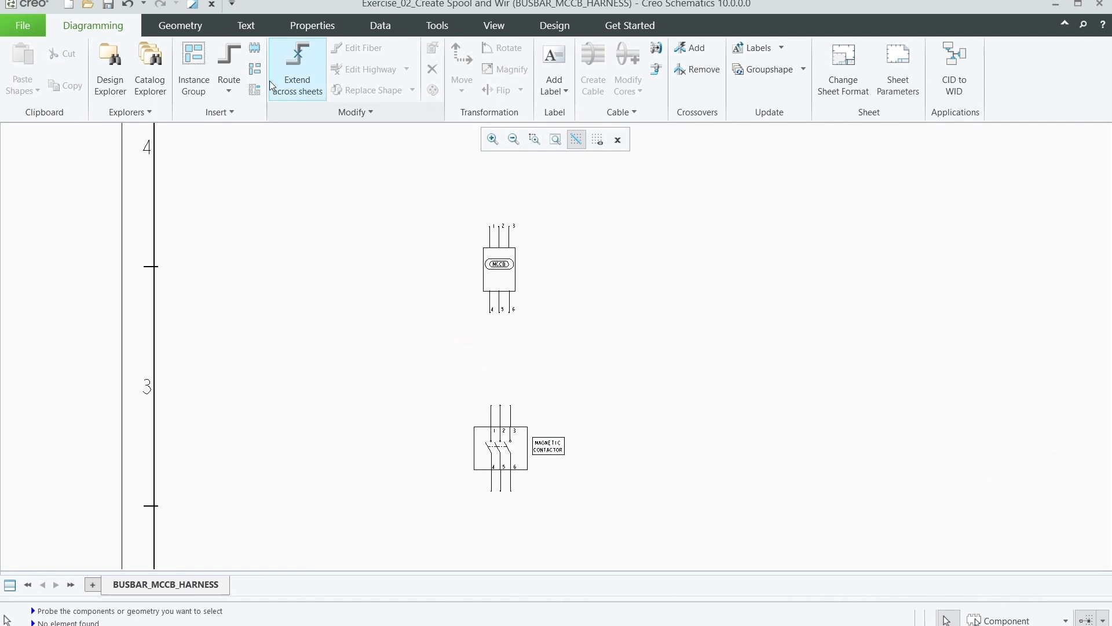
# Step: Insert the thermal overload relay block from the TOR catalog folder directly below the magnetic contactor
pyautogui.click(259, 51)
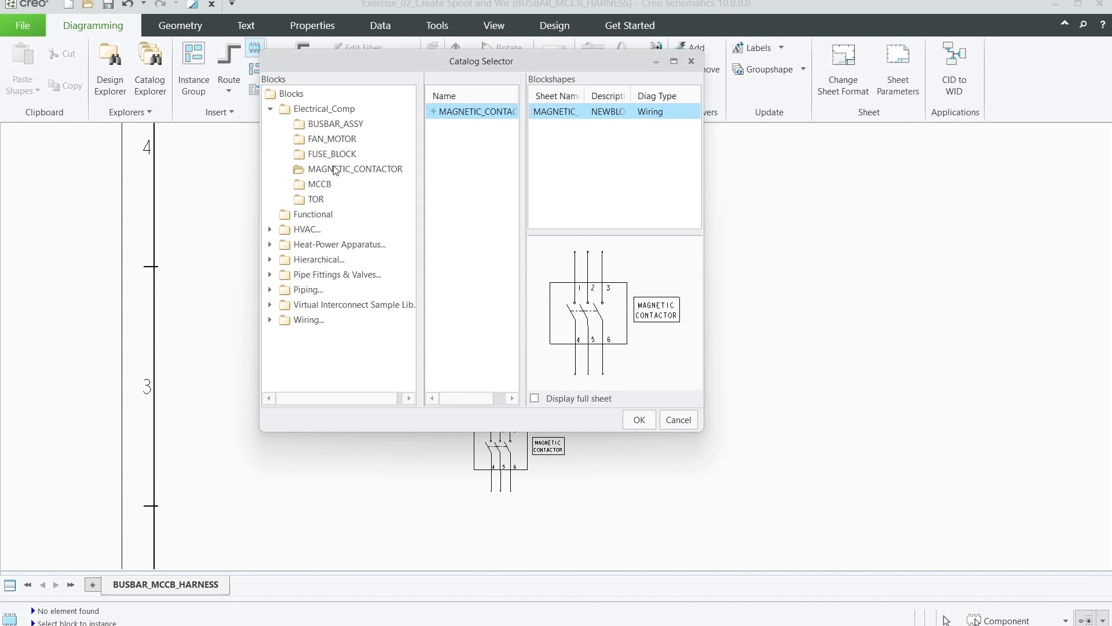
pyautogui.click(315, 199)
pyautogui.click(482, 111)
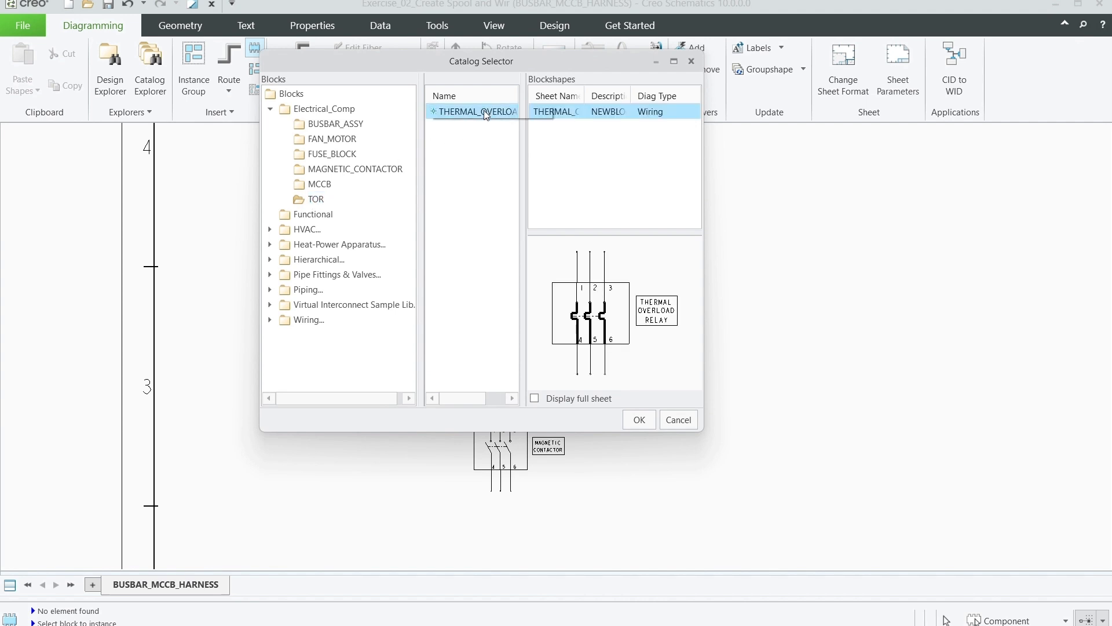
pyautogui.click(640, 420)
pyautogui.scroll(-2, 556, 273)
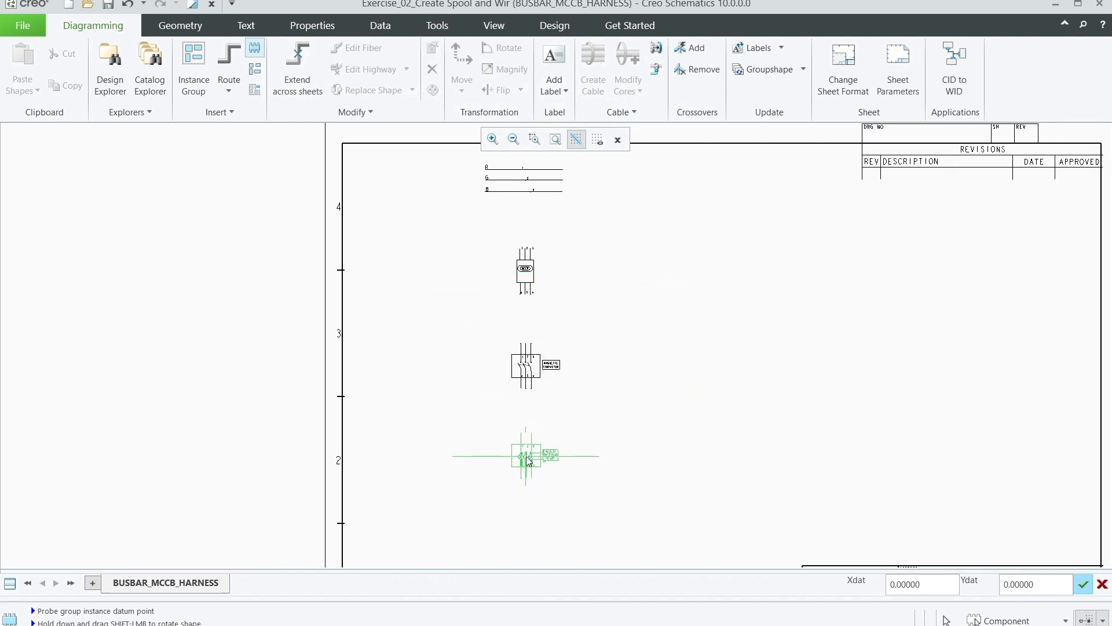
pyautogui.click(526, 456)
pyautogui.middleClick(468, 434)
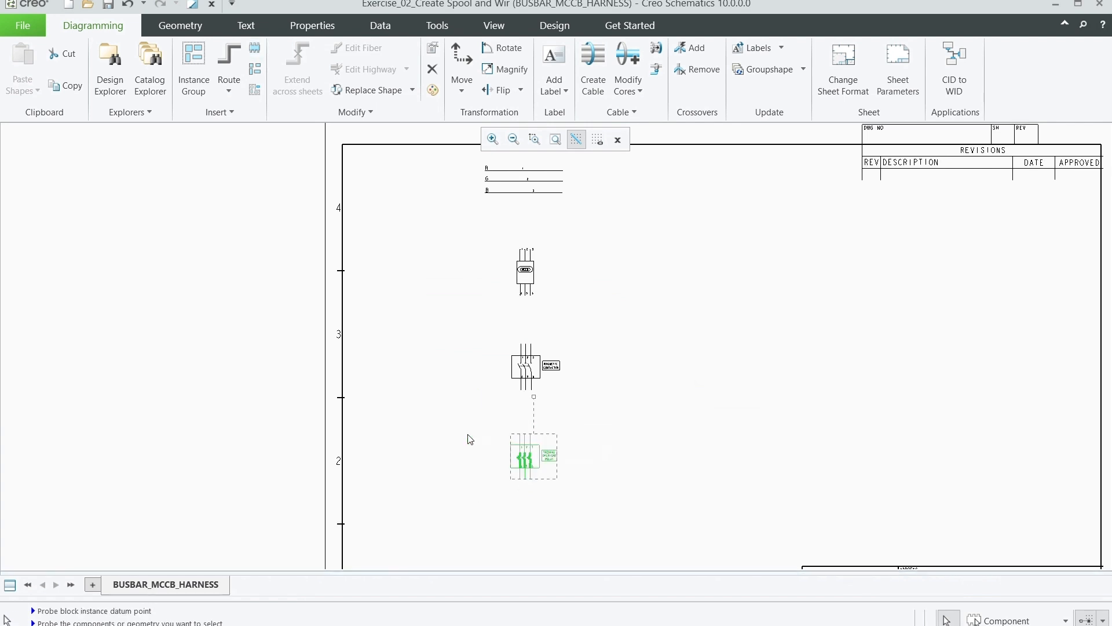
# Step: Insert the FUSE_BLOCK block from the Electrical_Comp folder below the thermal overload relay, at about X 106, Y 74
pyautogui.scroll(1, 490, 429)
pyautogui.click(478, 416)
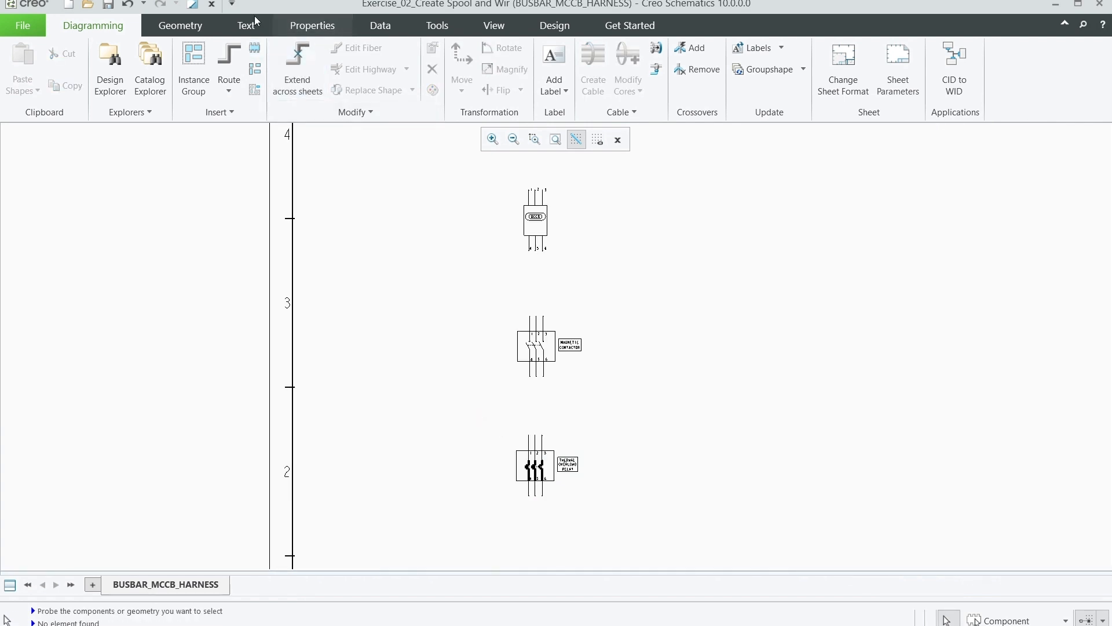
pyautogui.click(255, 47)
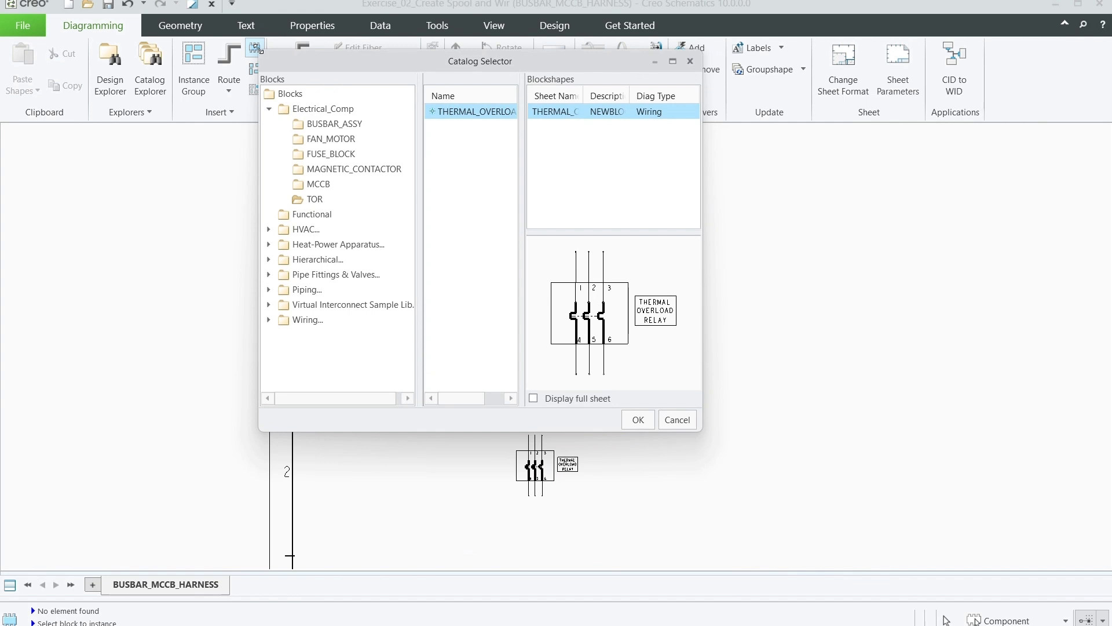
pyautogui.click(343, 158)
pyautogui.click(479, 117)
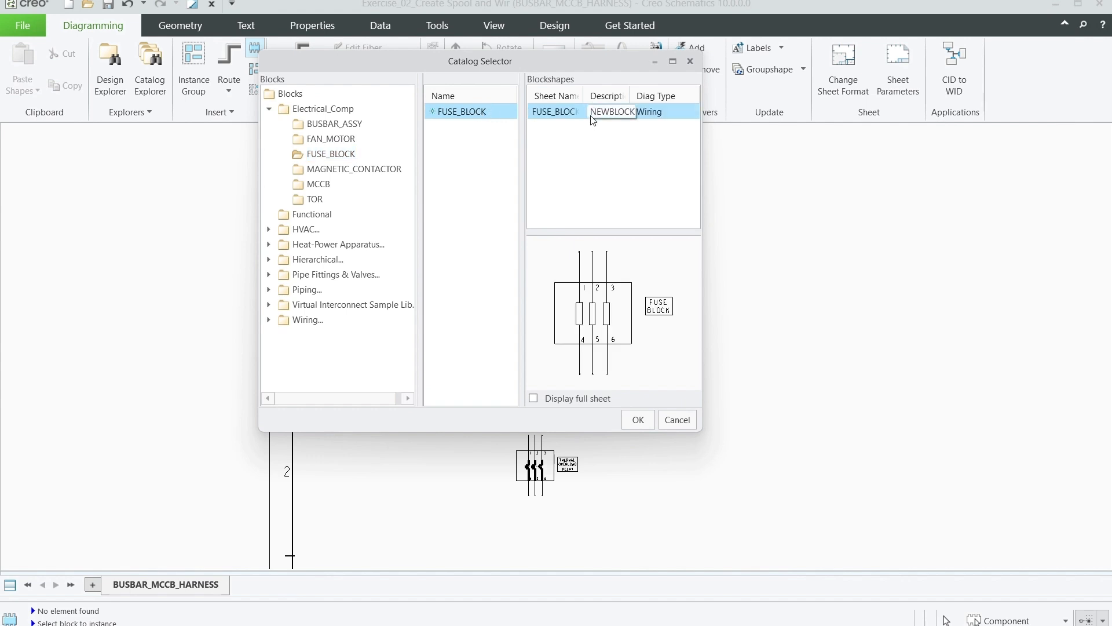
pyautogui.click(639, 419)
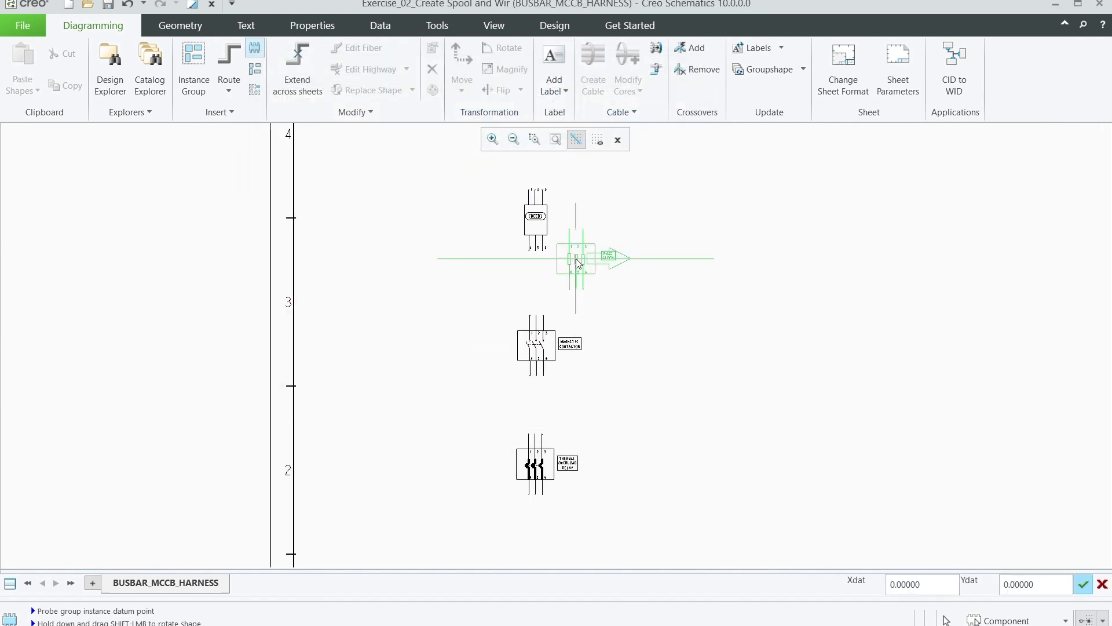
pyautogui.scroll(-2, 570, 243)
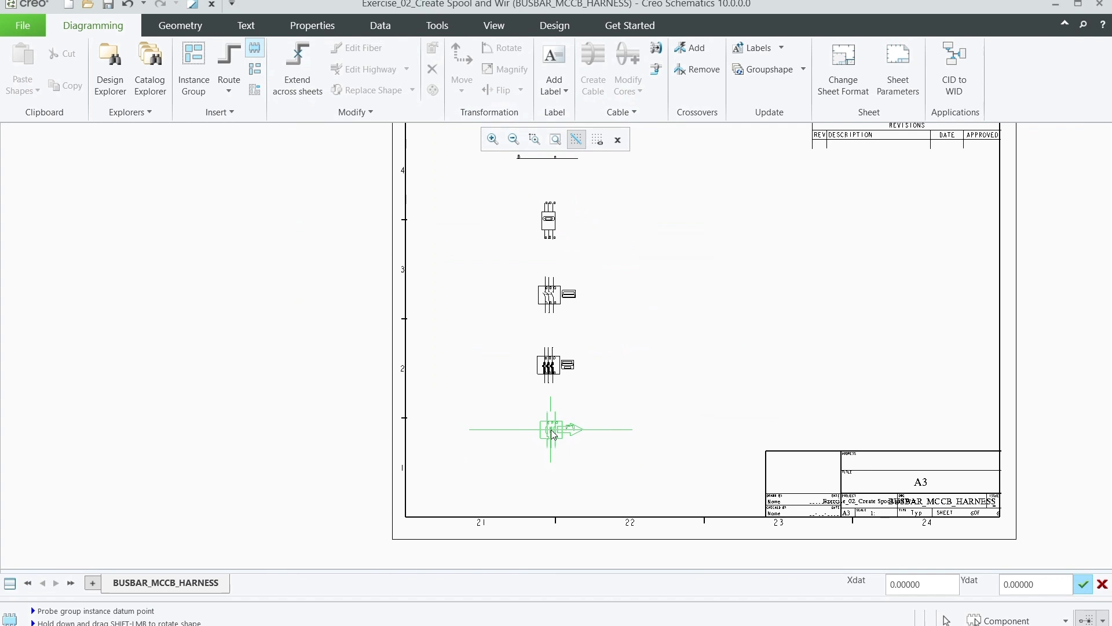
pyautogui.click(550, 429)
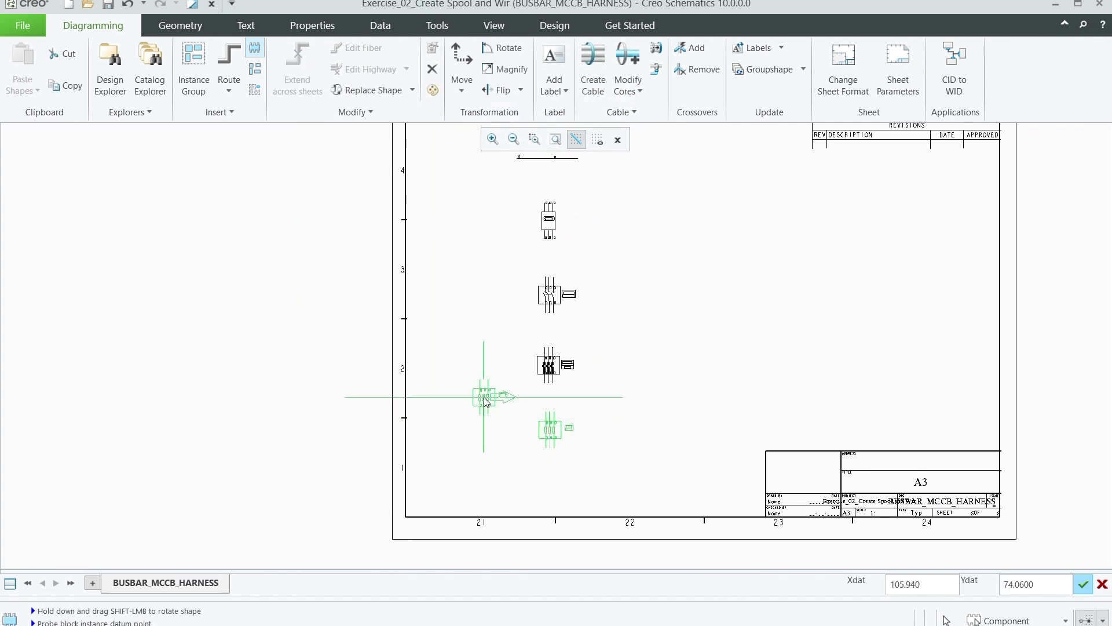
pyautogui.press('Escape')
pyautogui.scroll(2, 498, 451)
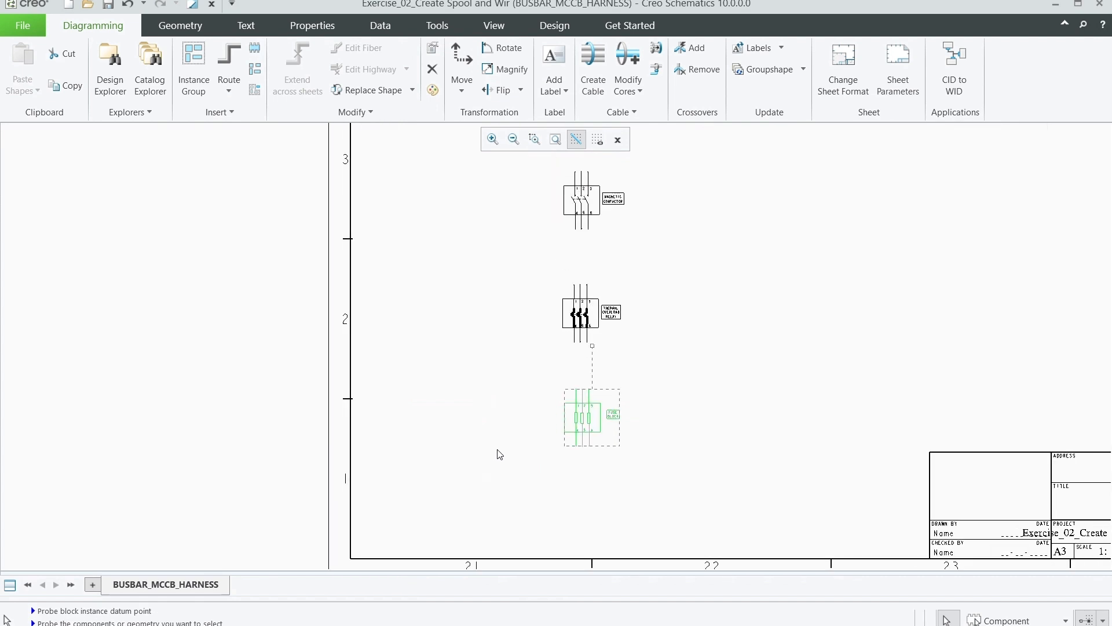
pyautogui.click(500, 454)
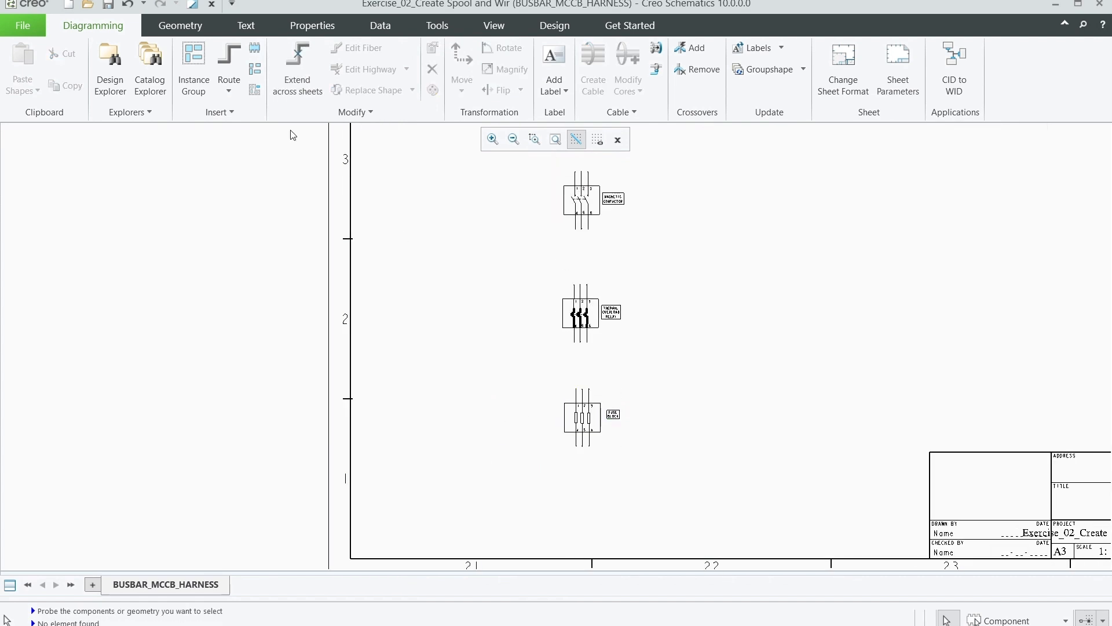
# Step: Insert the FAN_MOTOR block from the Electrical_Comp folder below the fuse block, at about X 106, Y 39
pyautogui.click(256, 49)
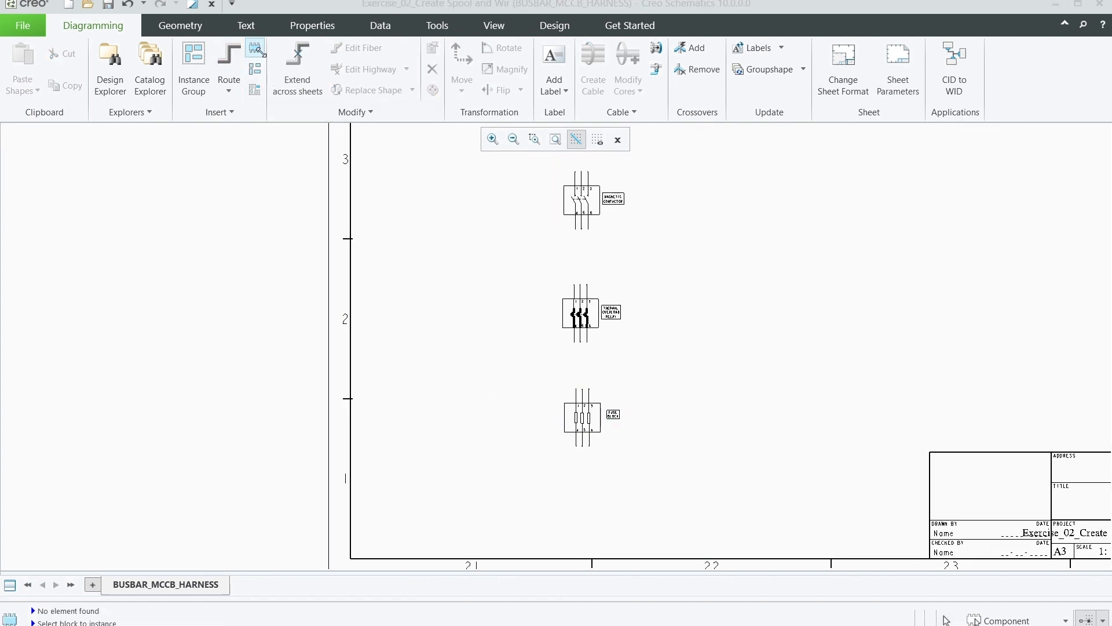
pyautogui.click(339, 144)
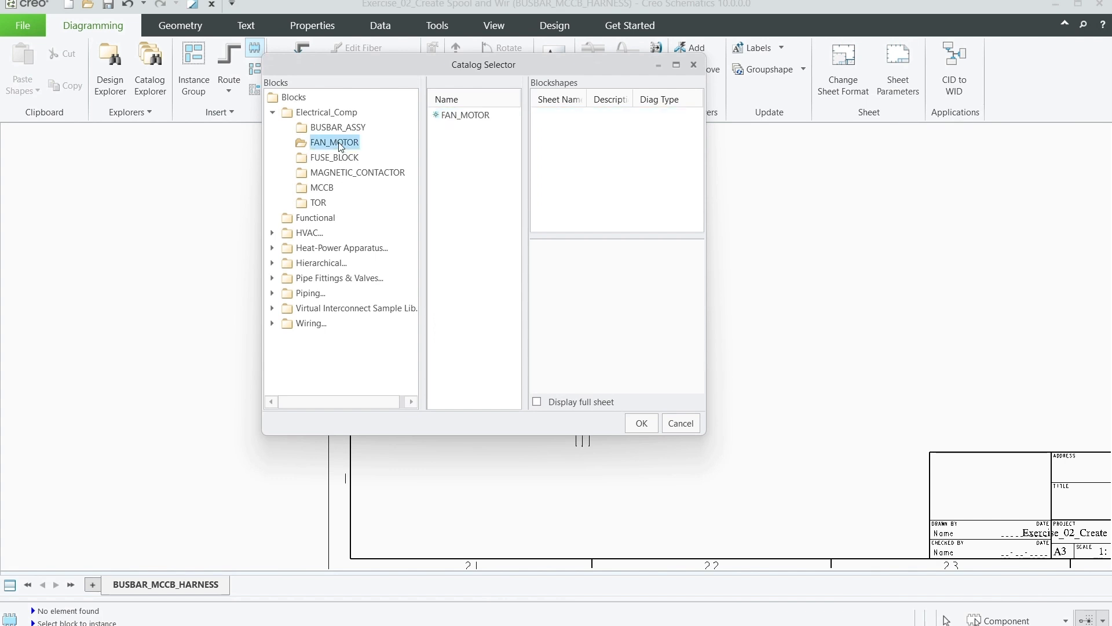
pyautogui.click(487, 116)
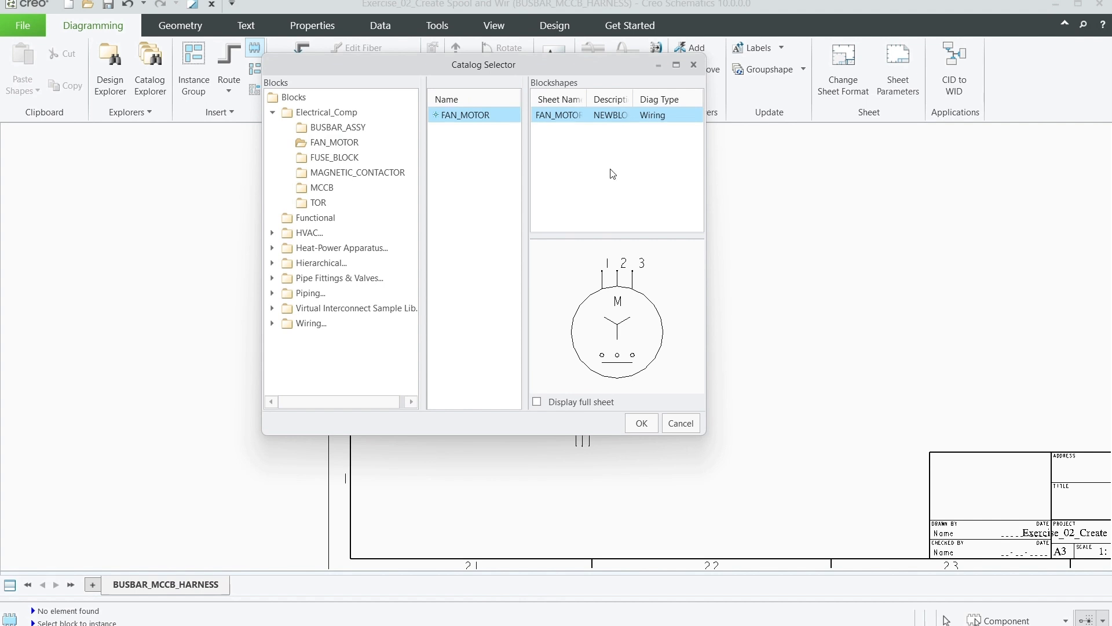
pyautogui.click(642, 423)
pyautogui.scroll(2, 537, 243)
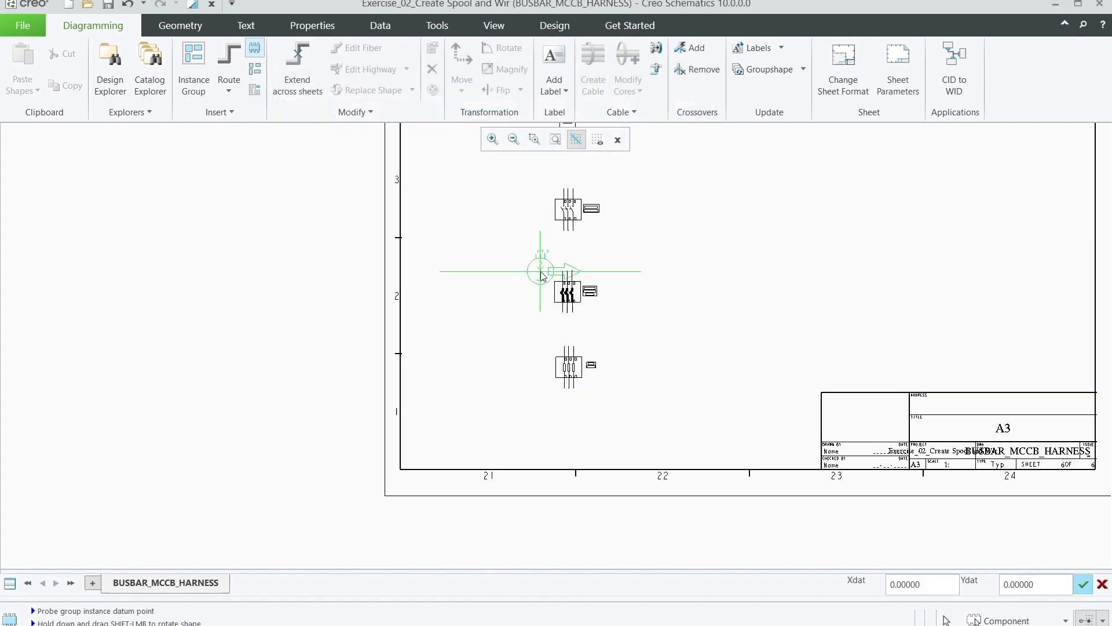
pyautogui.click(571, 432)
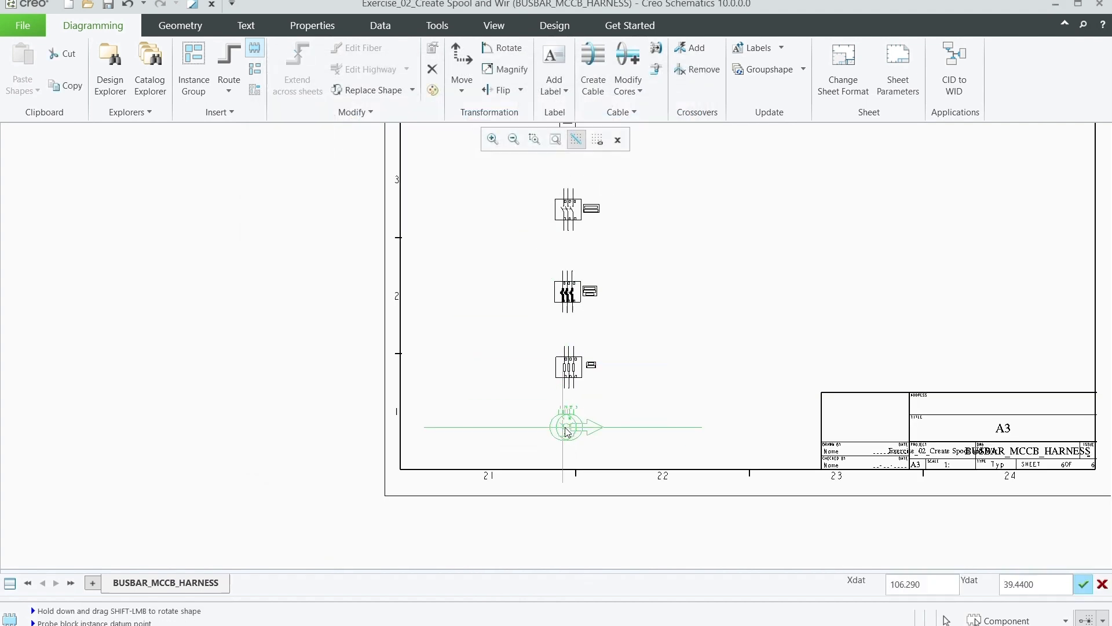
pyautogui.middleClick(482, 350)
pyautogui.scroll(1, 483, 350)
pyautogui.scroll(4, 481, 350)
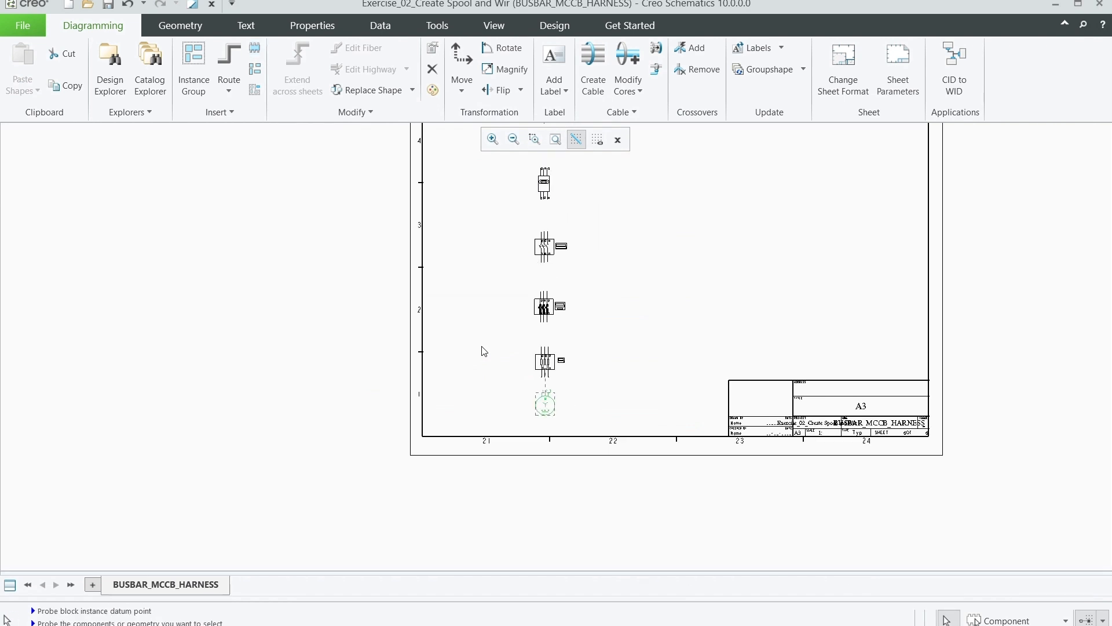
pyautogui.click(650, 302)
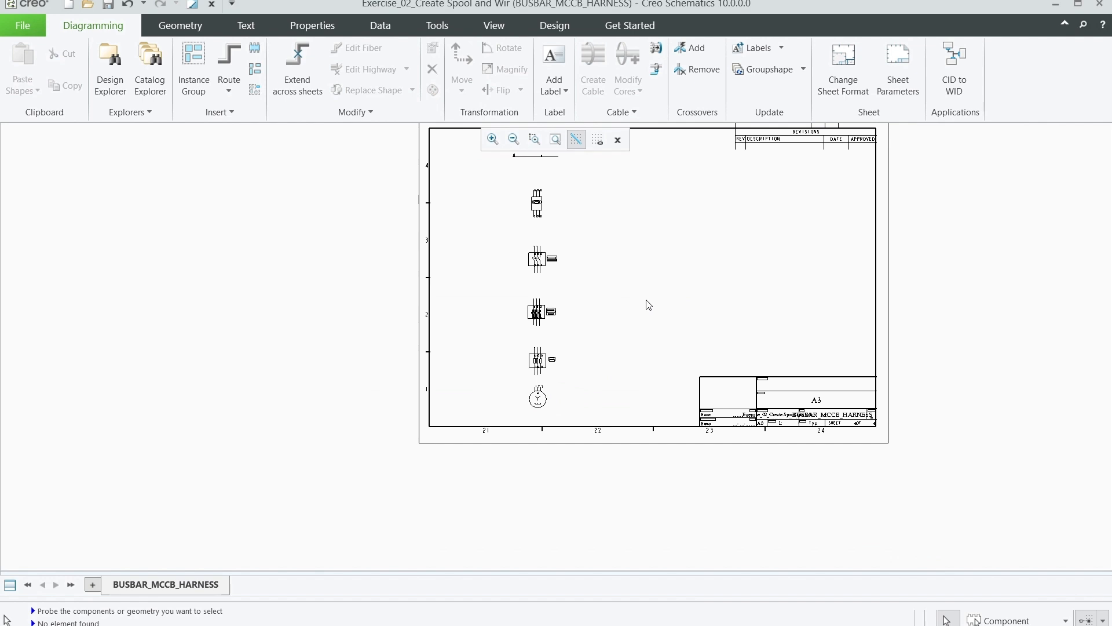
pyautogui.scroll(3, 556, 348)
pyautogui.scroll(-3, 545, 256)
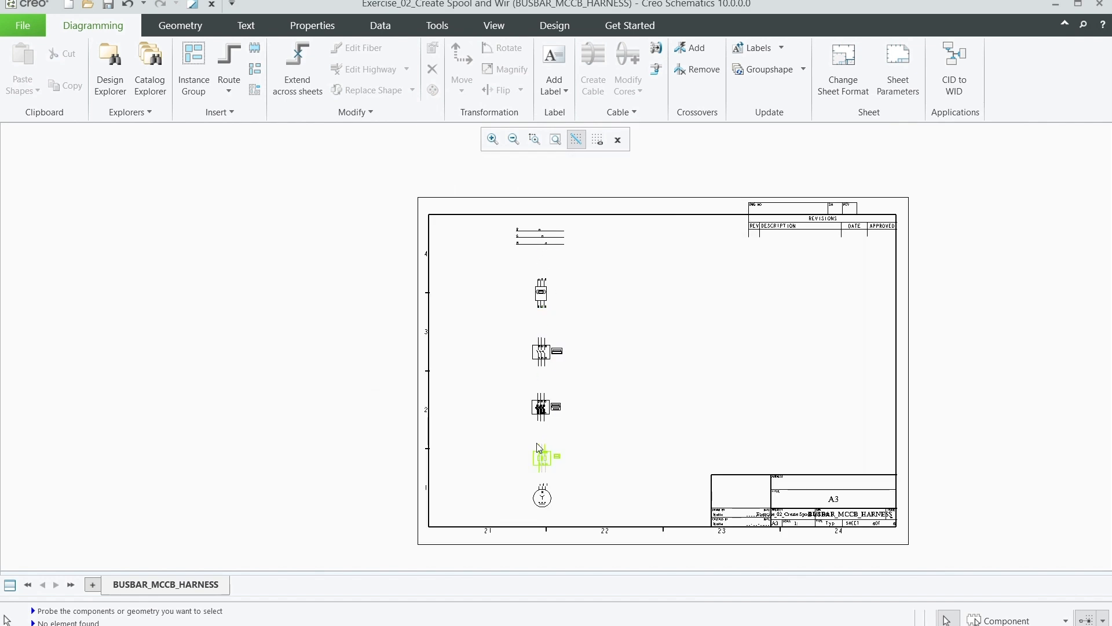
# Step: Start Route Fiber with the Red_20_AWG sample wire from the Wires catalog folder, with full sheet display enabled
pyautogui.click(230, 84)
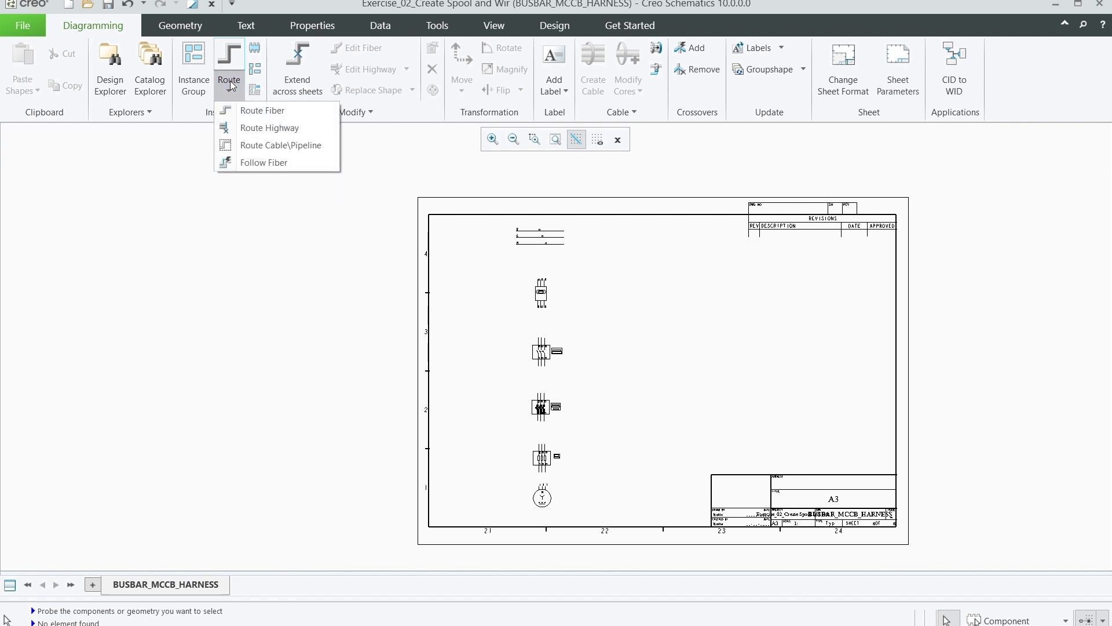
pyautogui.click(264, 114)
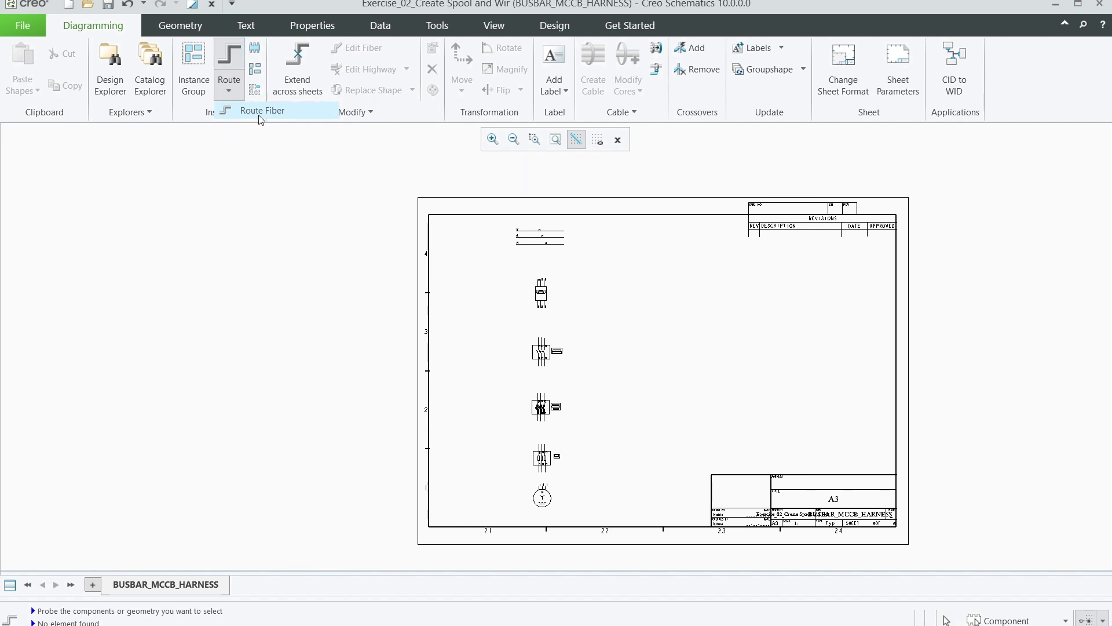
pyautogui.click(299, 251)
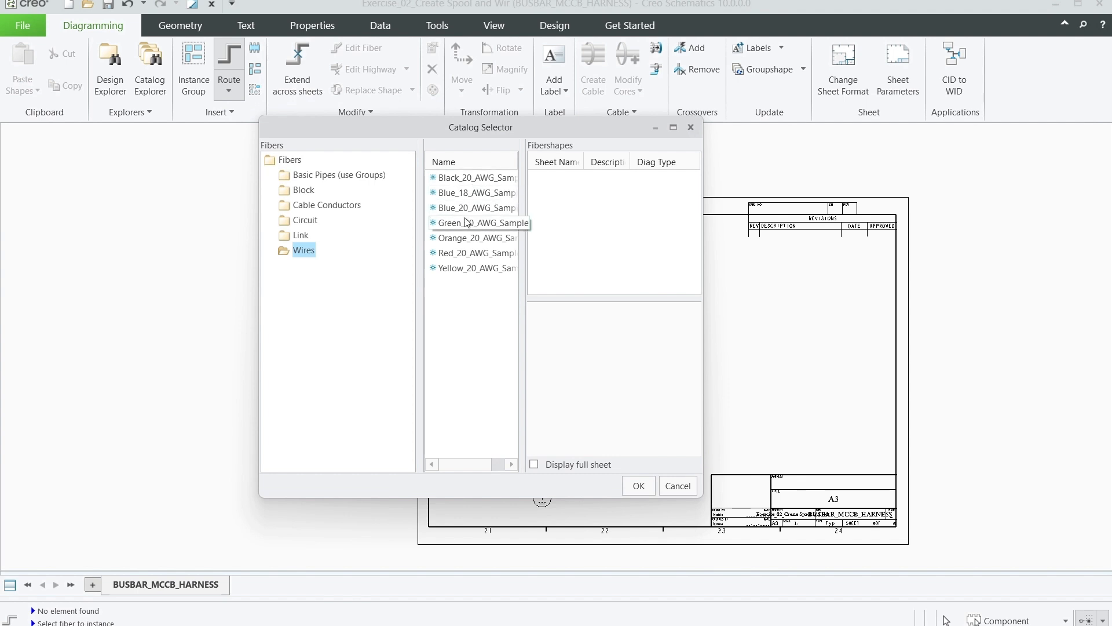
pyautogui.click(468, 259)
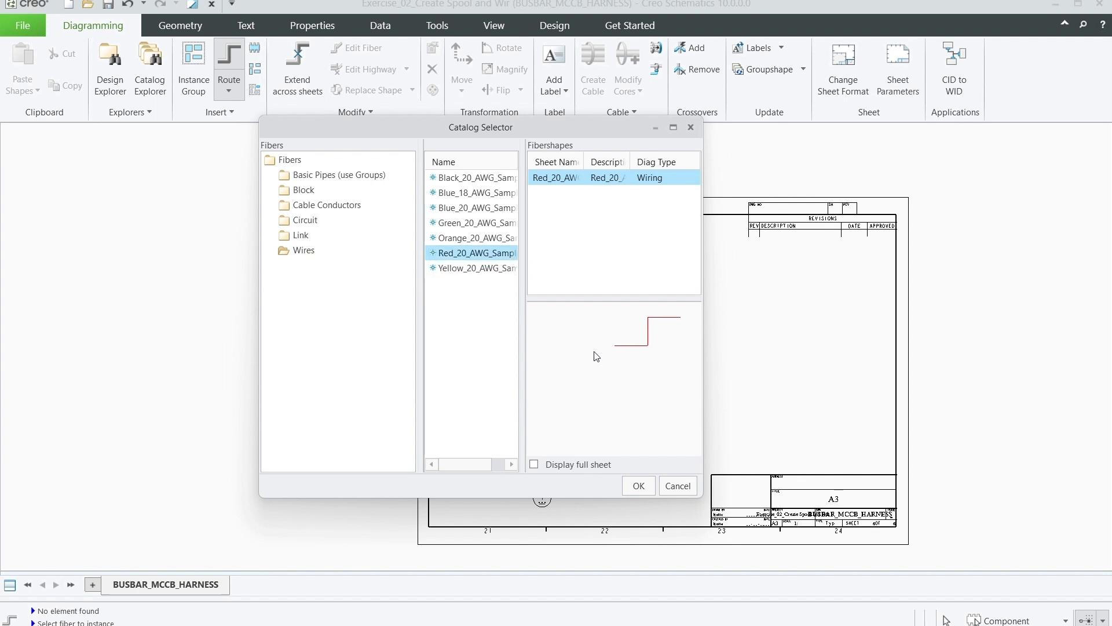
pyautogui.click(534, 465)
pyautogui.click(638, 486)
pyautogui.scroll(4, 538, 235)
pyautogui.scroll(2, 539, 235)
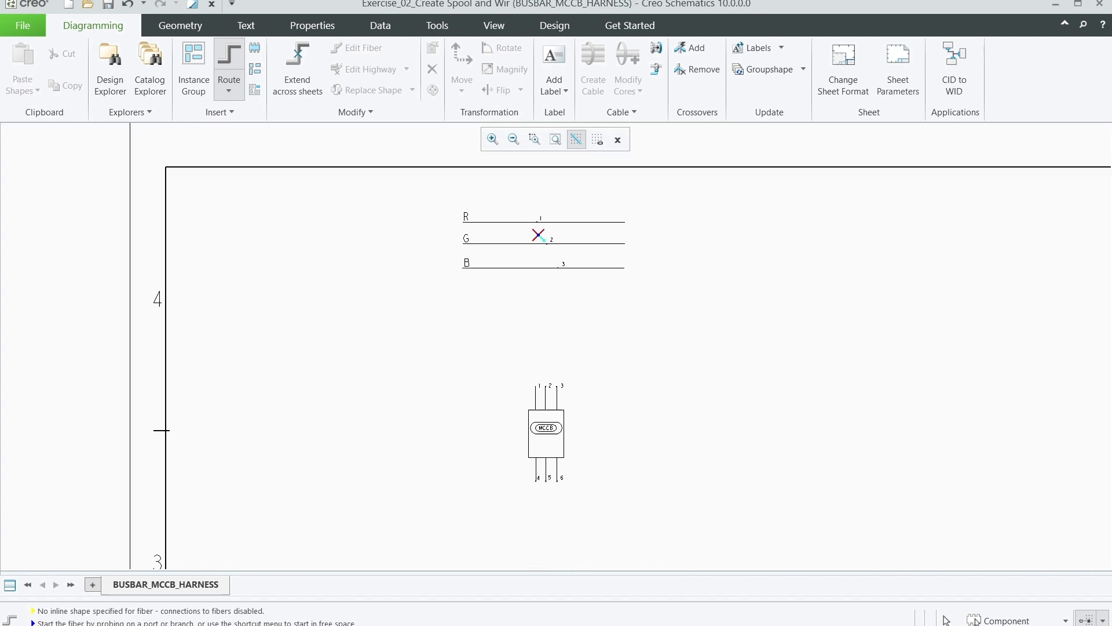
pyautogui.scroll(5, 537, 219)
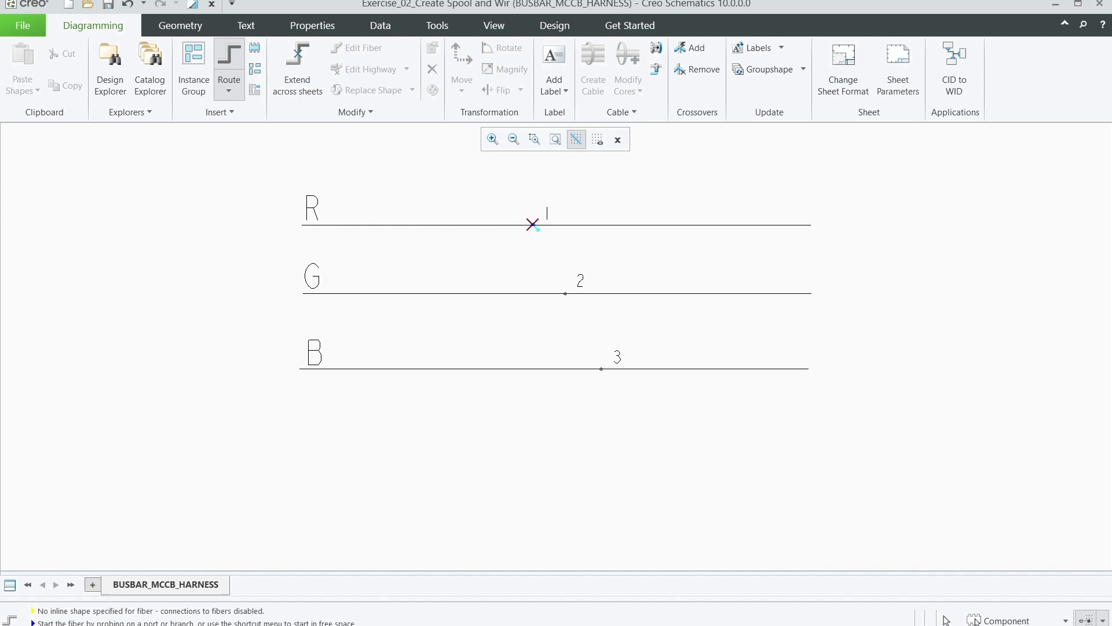
pyautogui.scroll(3, 537, 224)
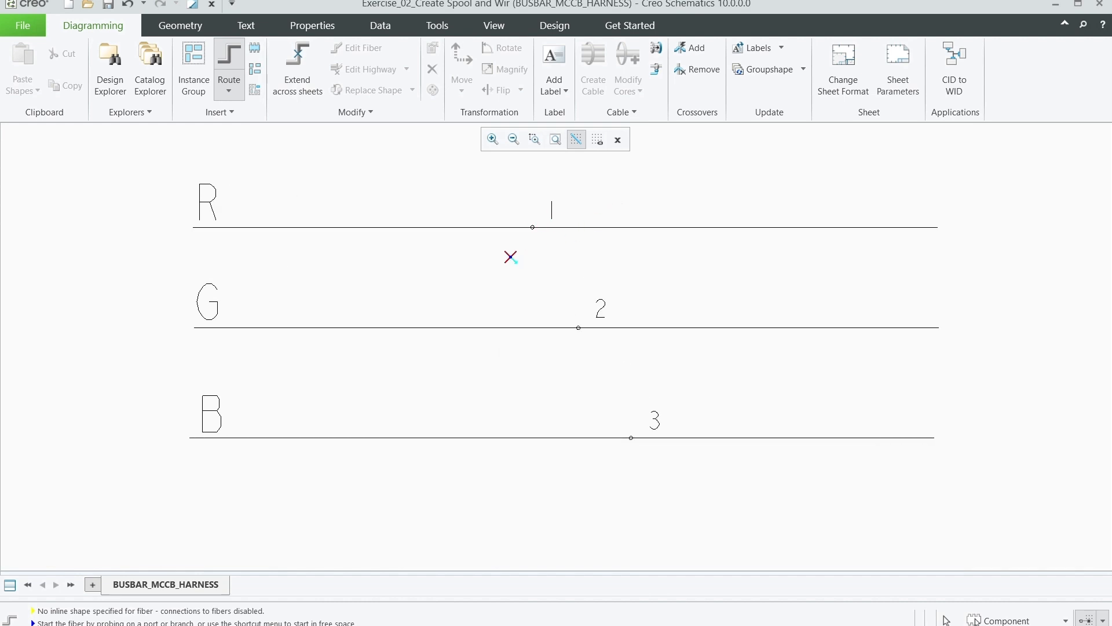
pyautogui.click(533, 227)
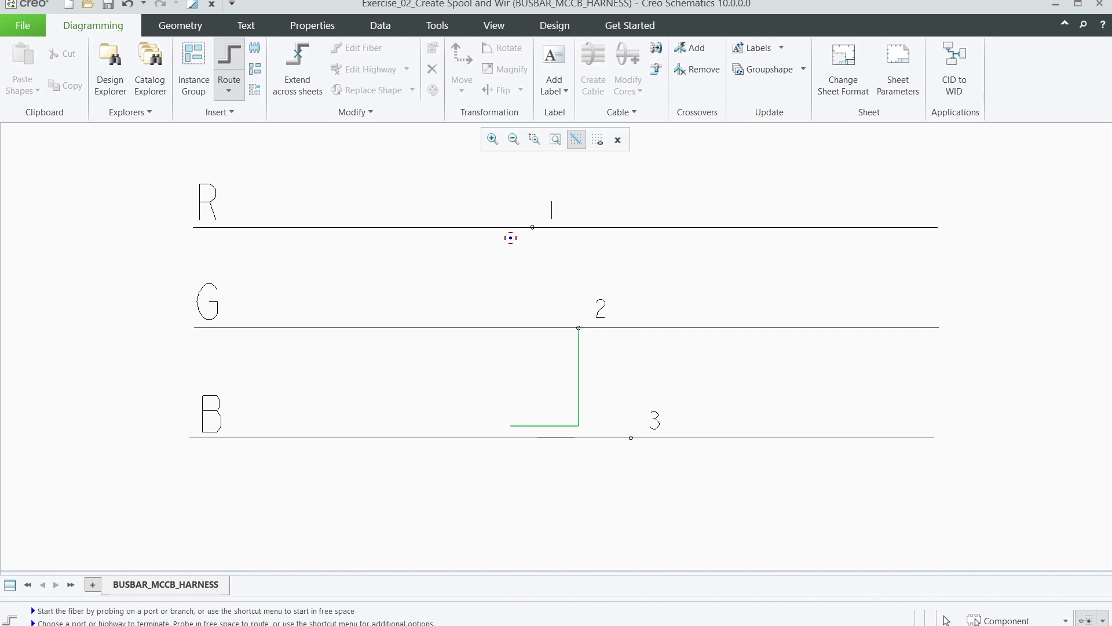
pyautogui.press('Escape')
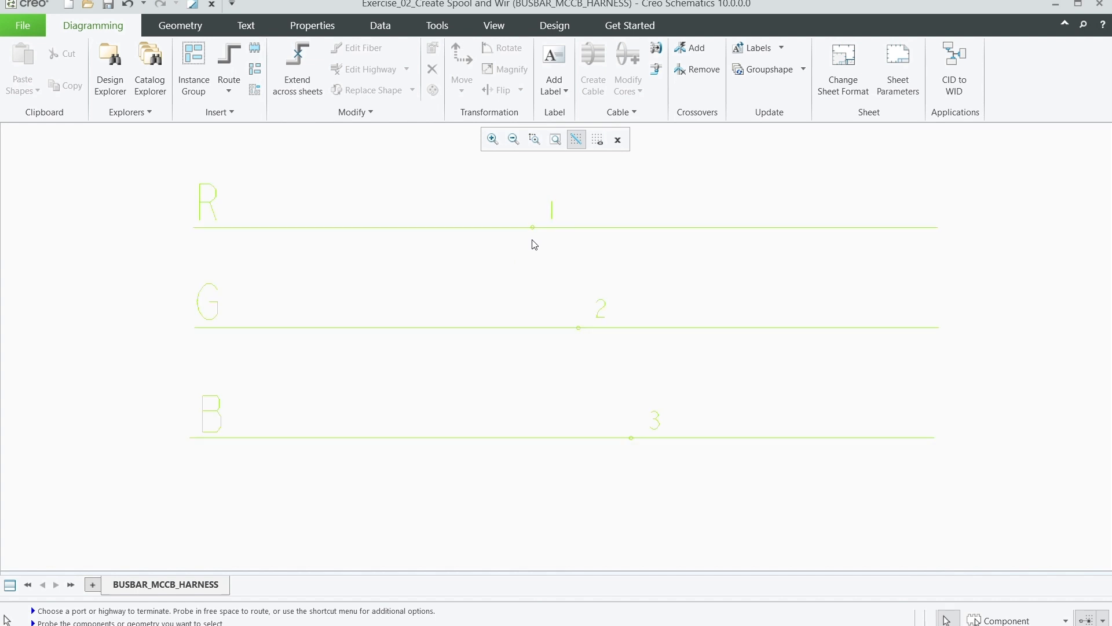
# Step: Route the red 20 AWG sample wire from port 1 on the busbar's R line straight down to port 1 of the MCCB
pyautogui.click(228, 87)
pyautogui.click(258, 111)
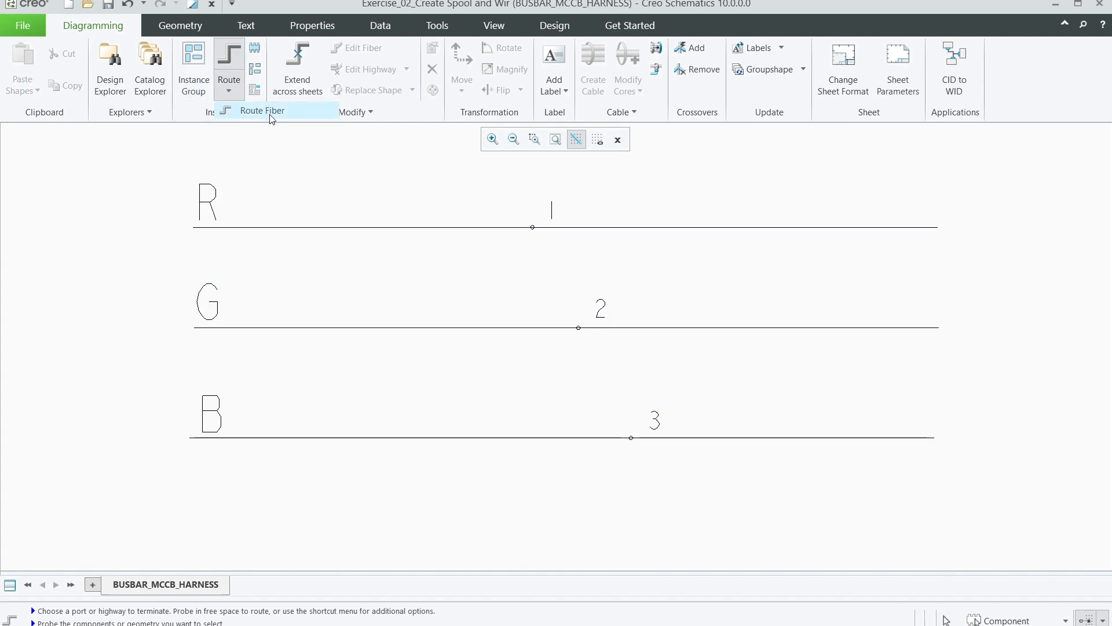
pyautogui.click(649, 486)
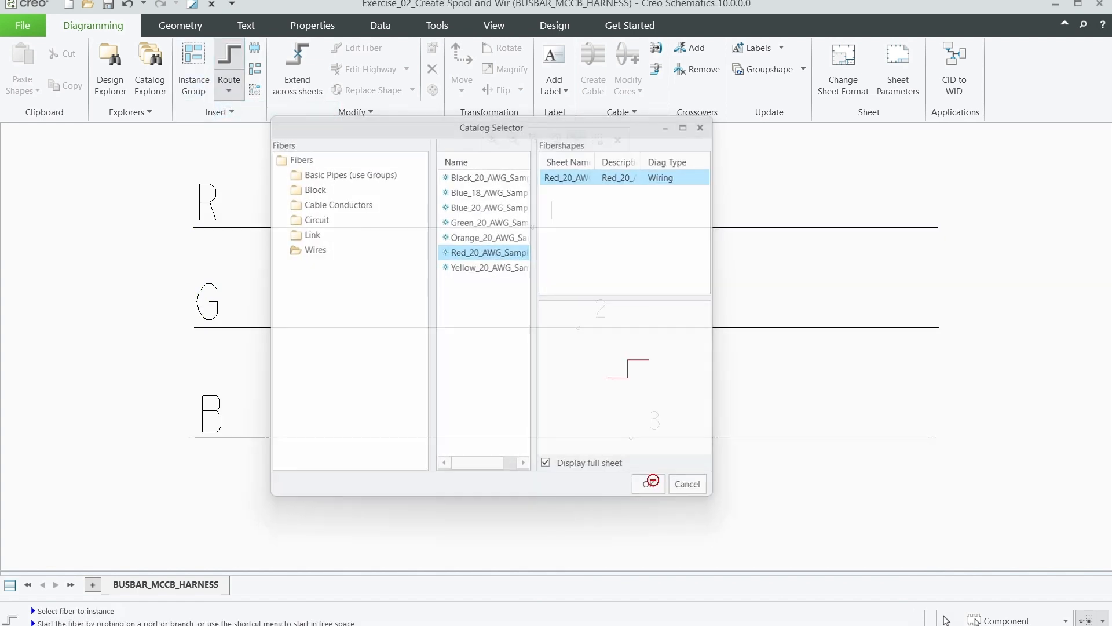
pyautogui.click(531, 227)
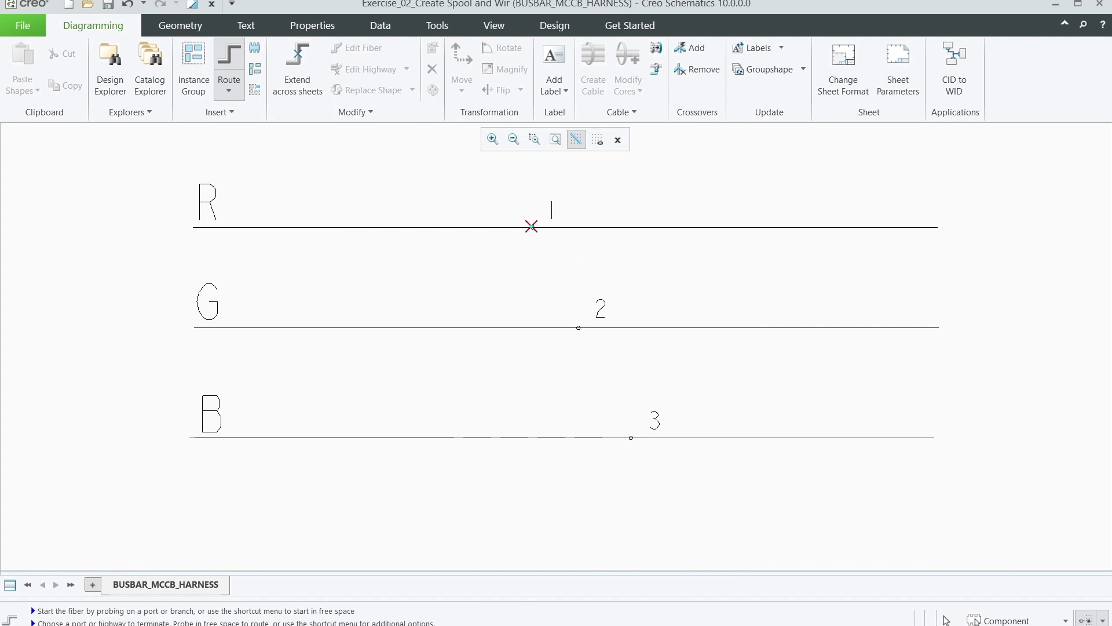
pyautogui.scroll(-5, 533, 267)
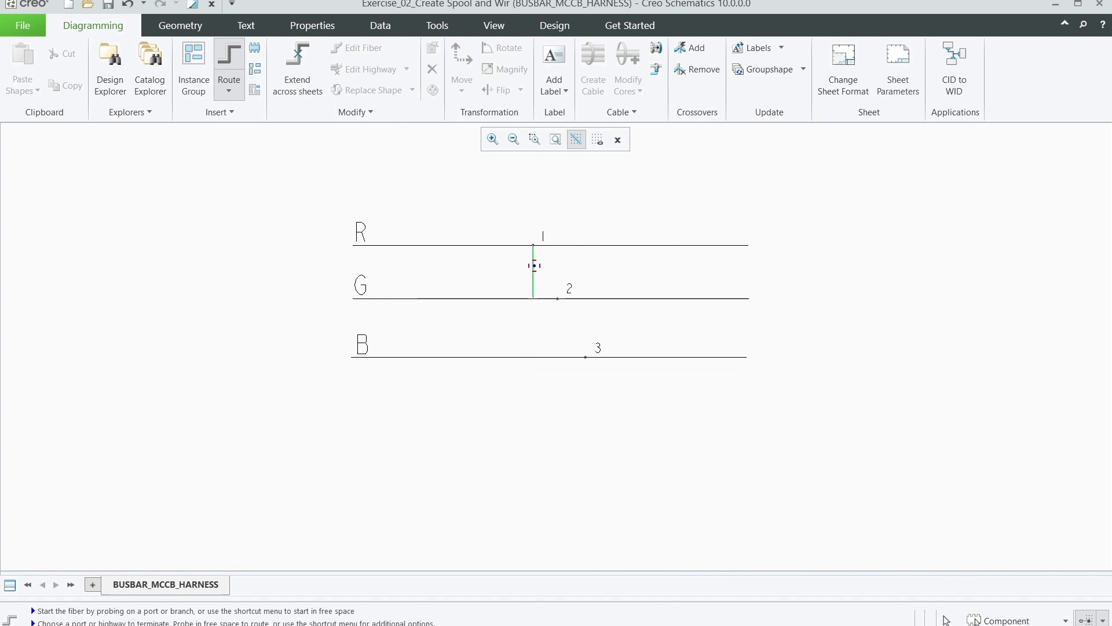
pyautogui.scroll(5, 538, 427)
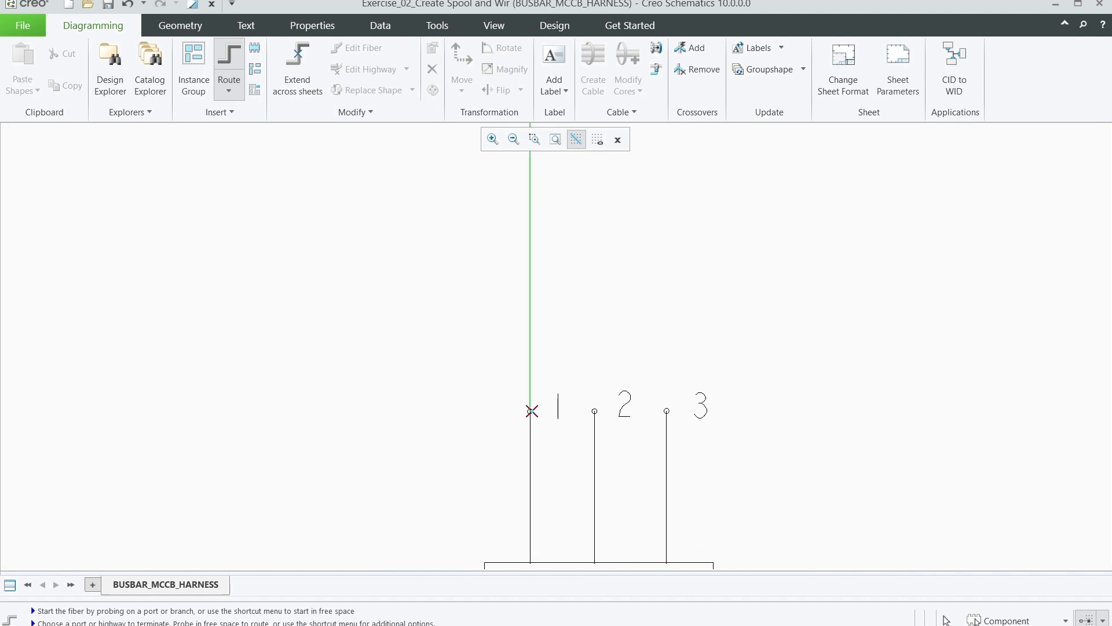
pyautogui.click(530, 412)
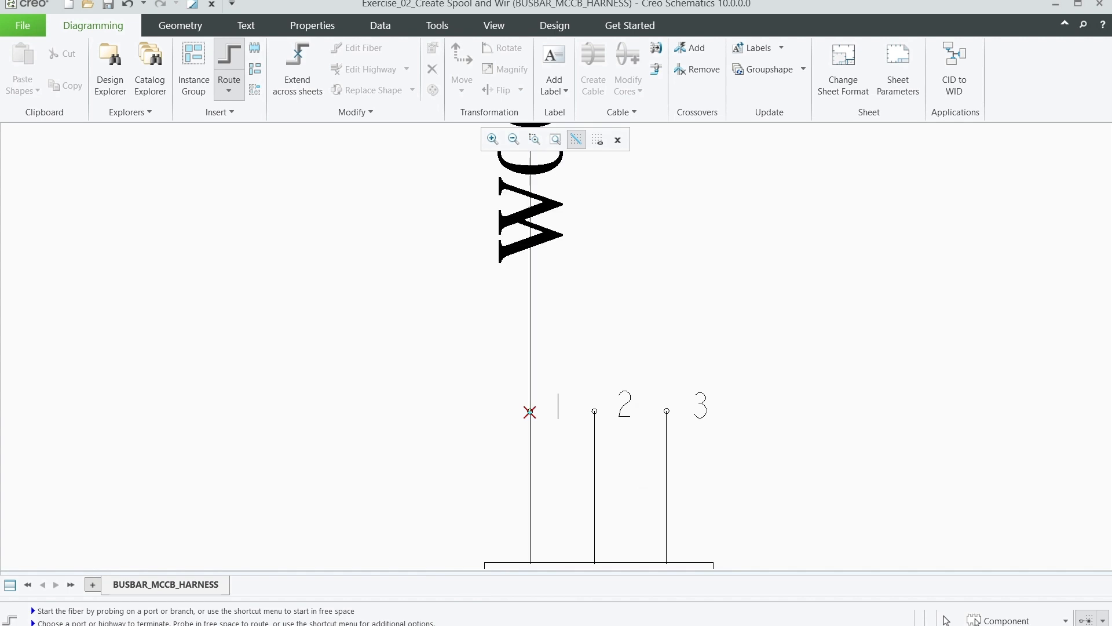
pyautogui.scroll(-4, 553, 351)
pyautogui.scroll(-2, 554, 351)
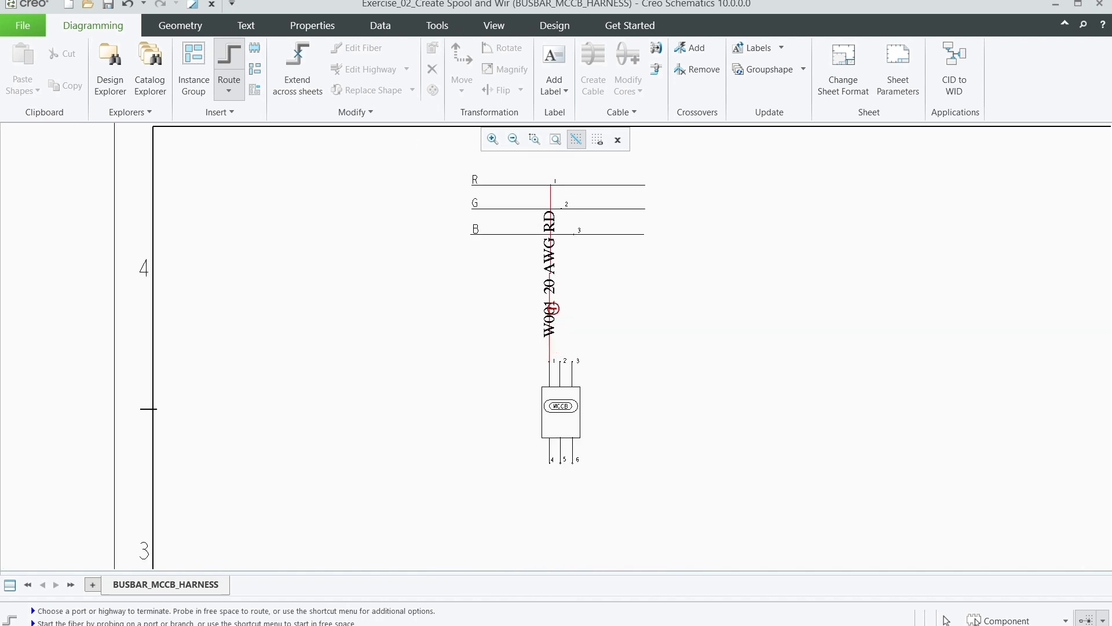
pyautogui.scroll(3, 553, 352)
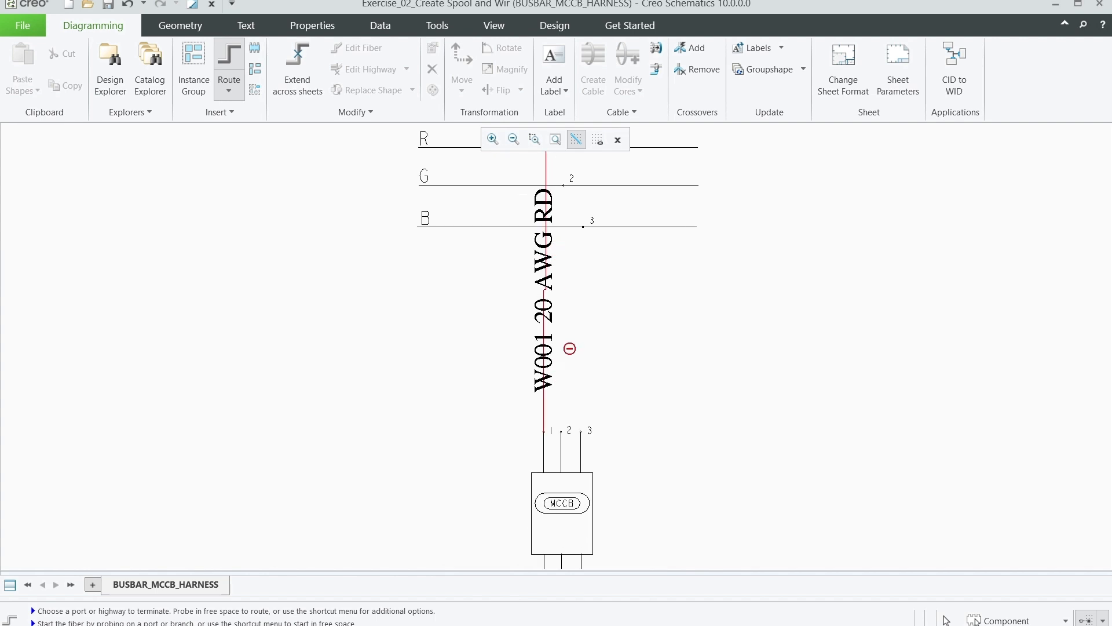
pyautogui.press('Escape')
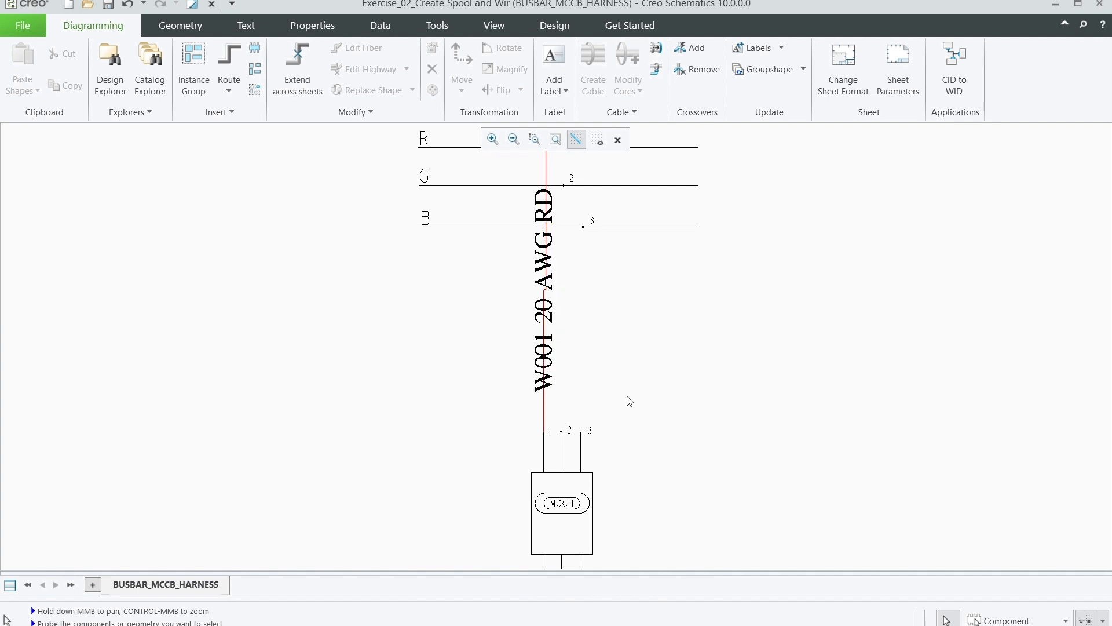
pyautogui.scroll(-2, 628, 399)
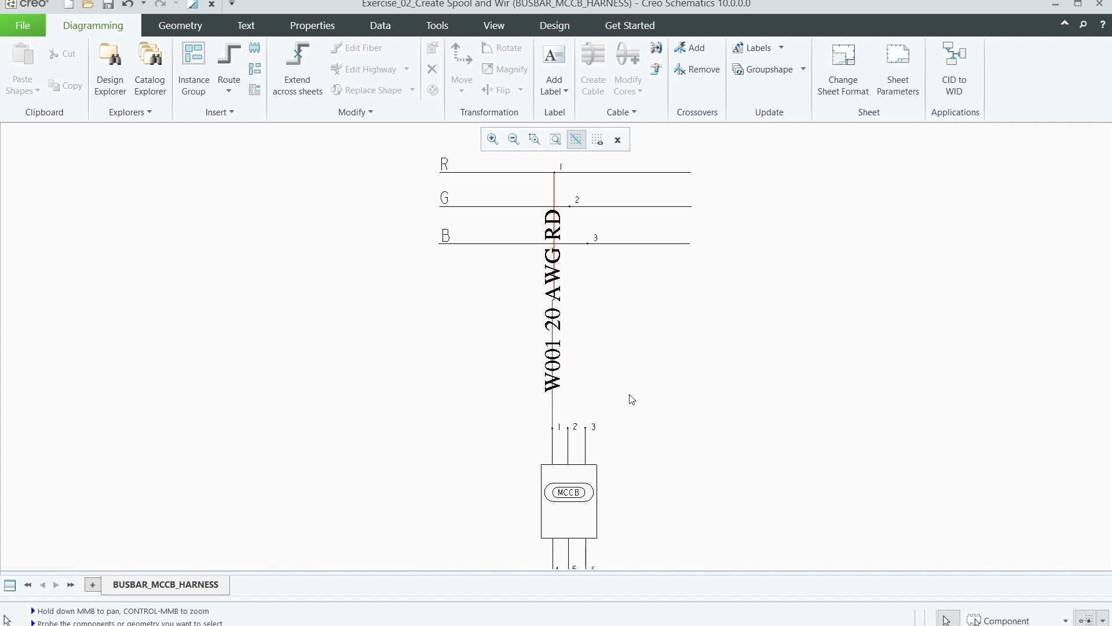
# Step: Set the label height of the red wire W001 to 1 mm, reviewing its shape and fiber parameters before accepting the properties
pyautogui.click(558, 287)
pyautogui.rightClick(558, 286)
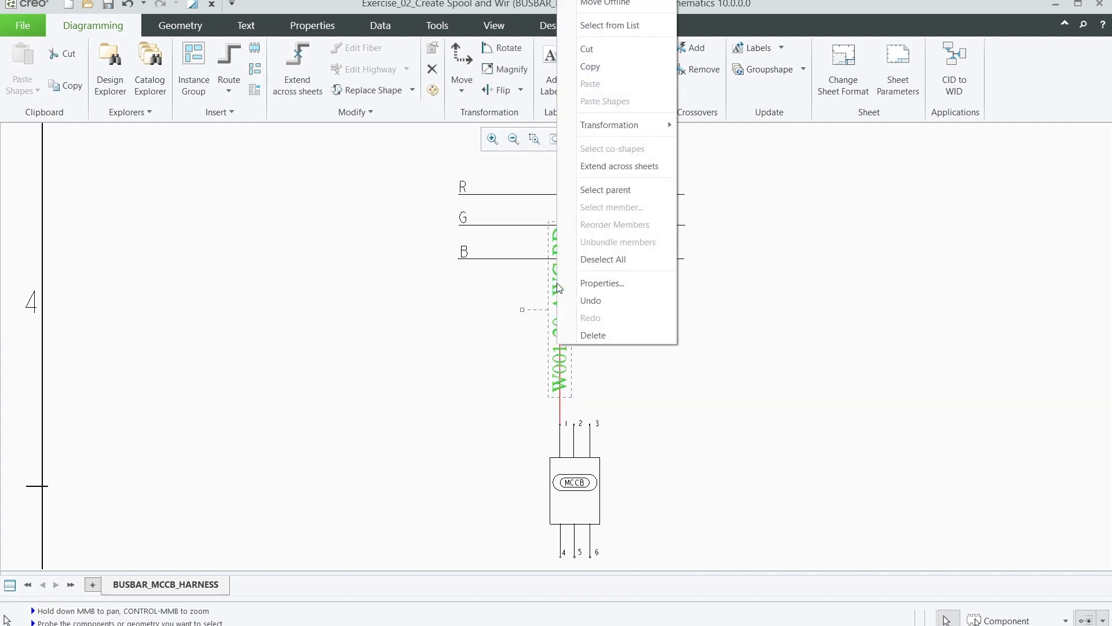
pyautogui.click(587, 287)
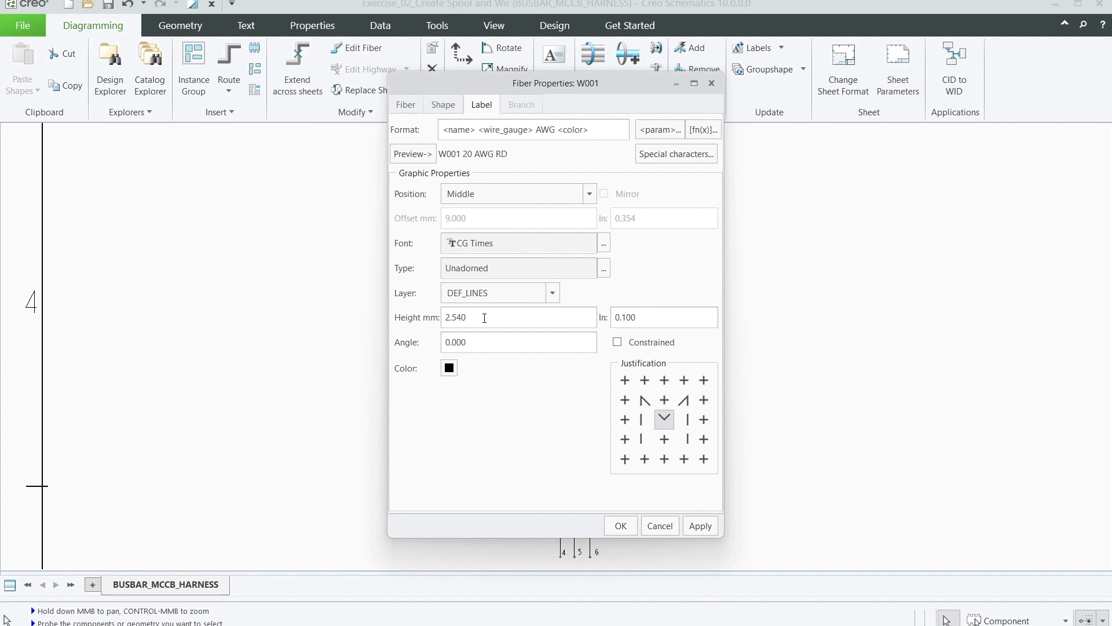
pyautogui.doubleClick(629, 320)
pyautogui.doubleClick(472, 317)
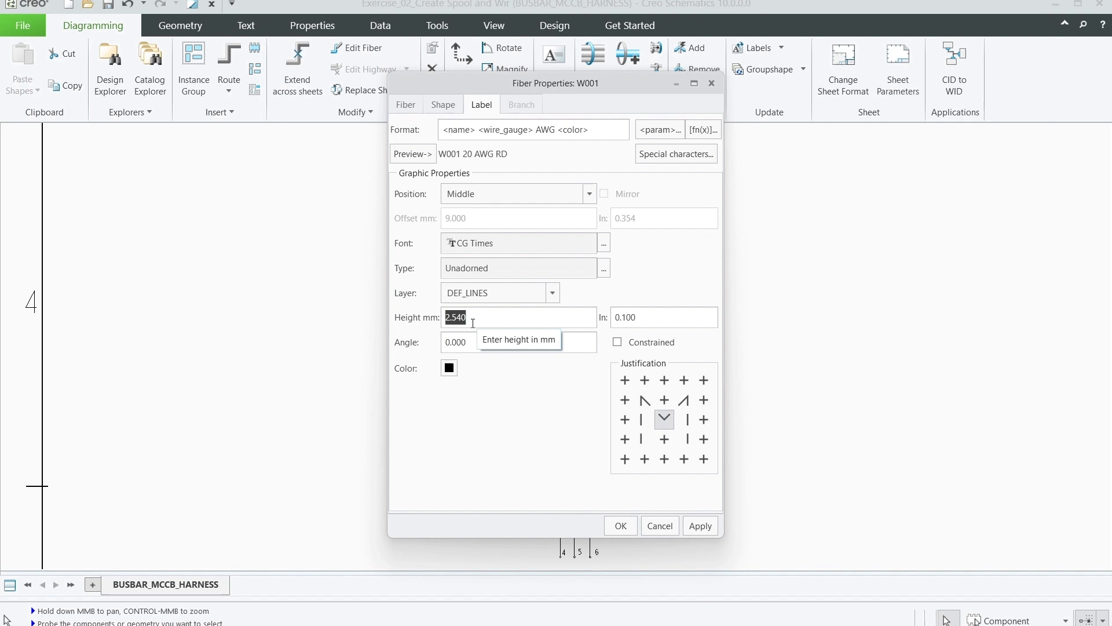
pyautogui.write('1')
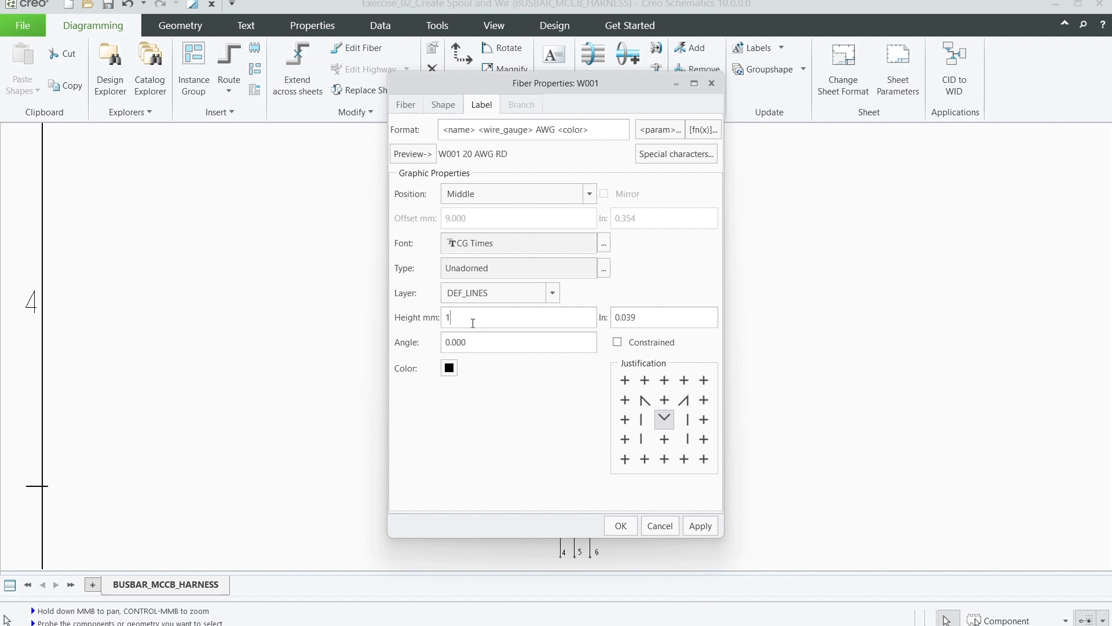
pyautogui.click(445, 106)
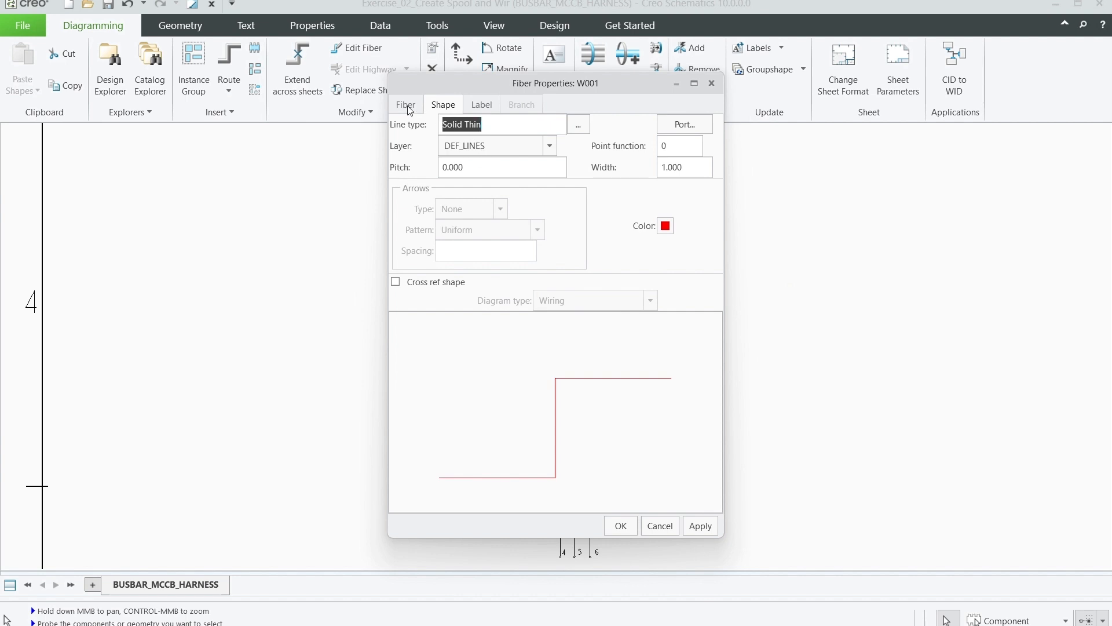
pyautogui.click(547, 129)
pyautogui.click(406, 105)
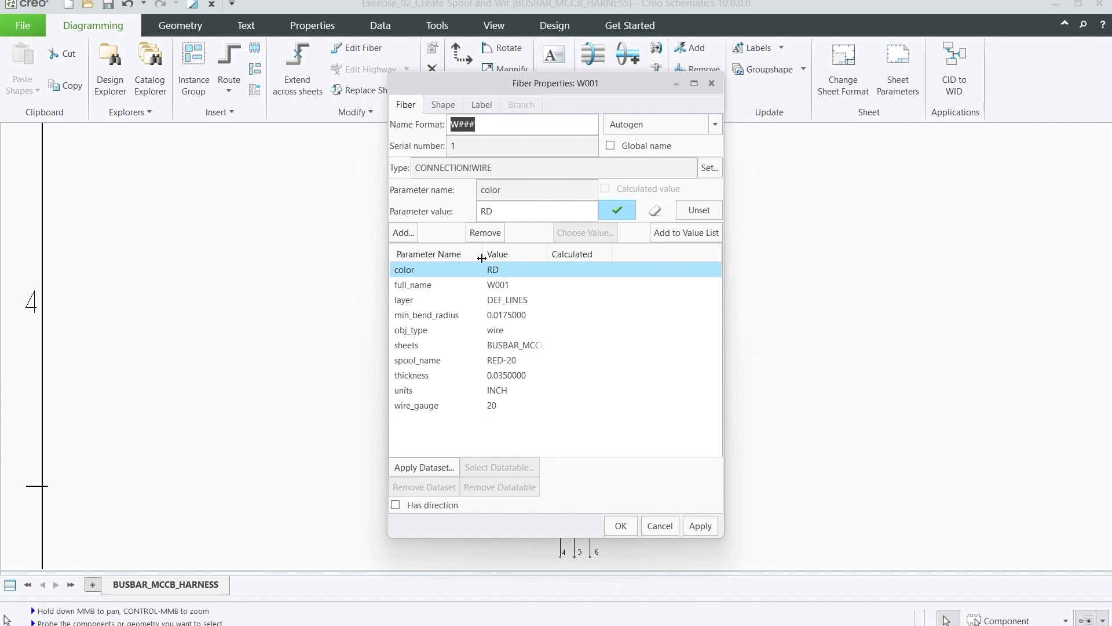
pyautogui.click(502, 287)
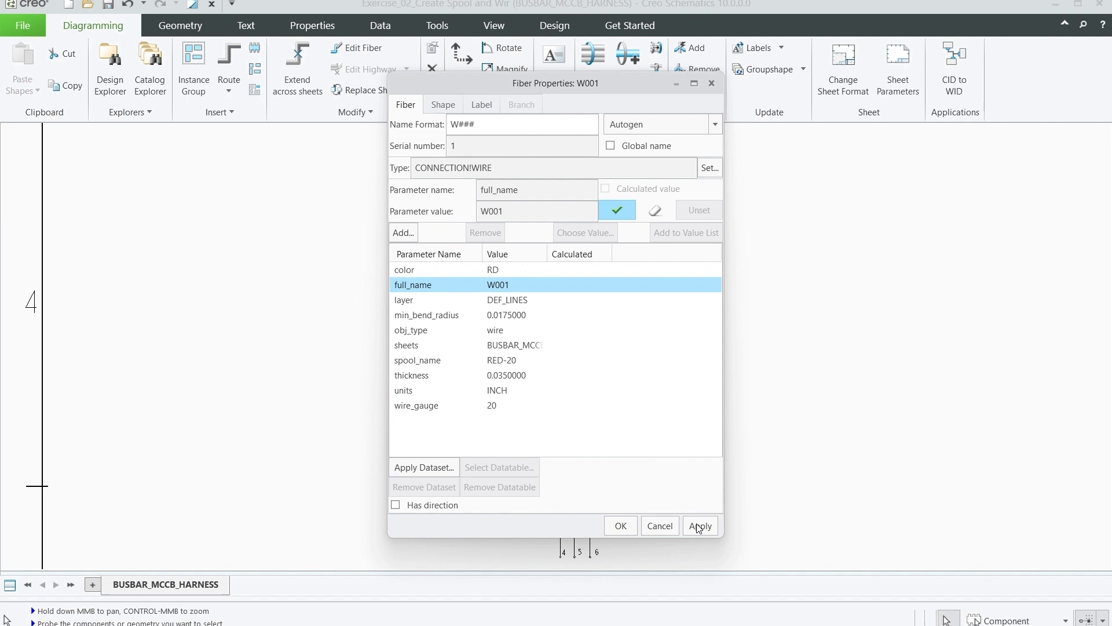
pyautogui.click(621, 526)
# Step: Move the W001 20 AWG RD label off the wire so it sits just to the wire's left
pyautogui.scroll(5, 557, 307)
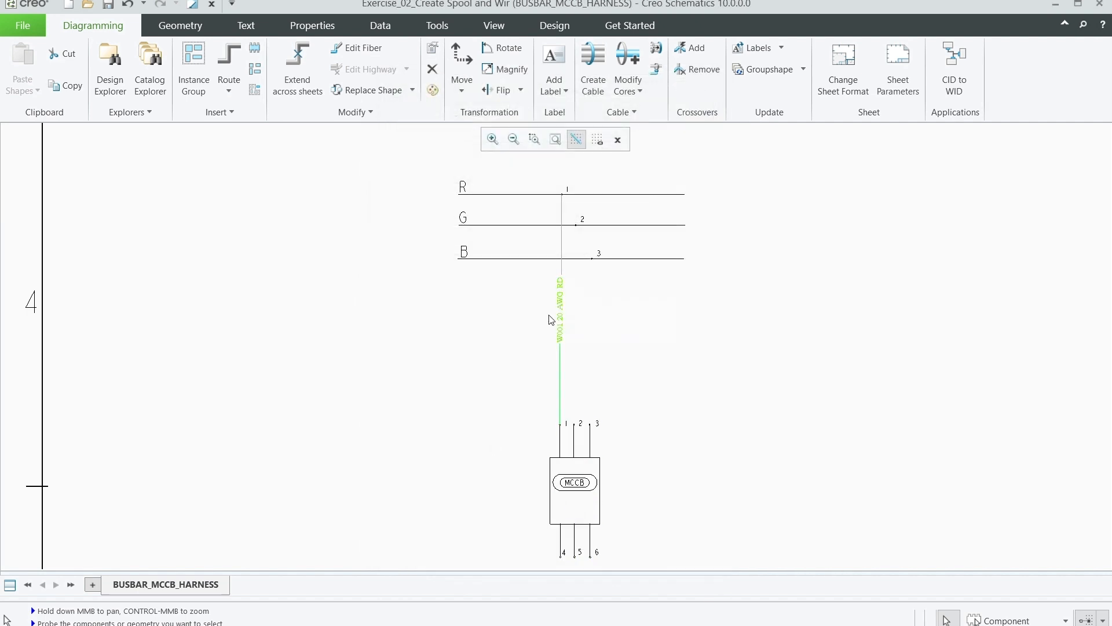
pyautogui.click(554, 326)
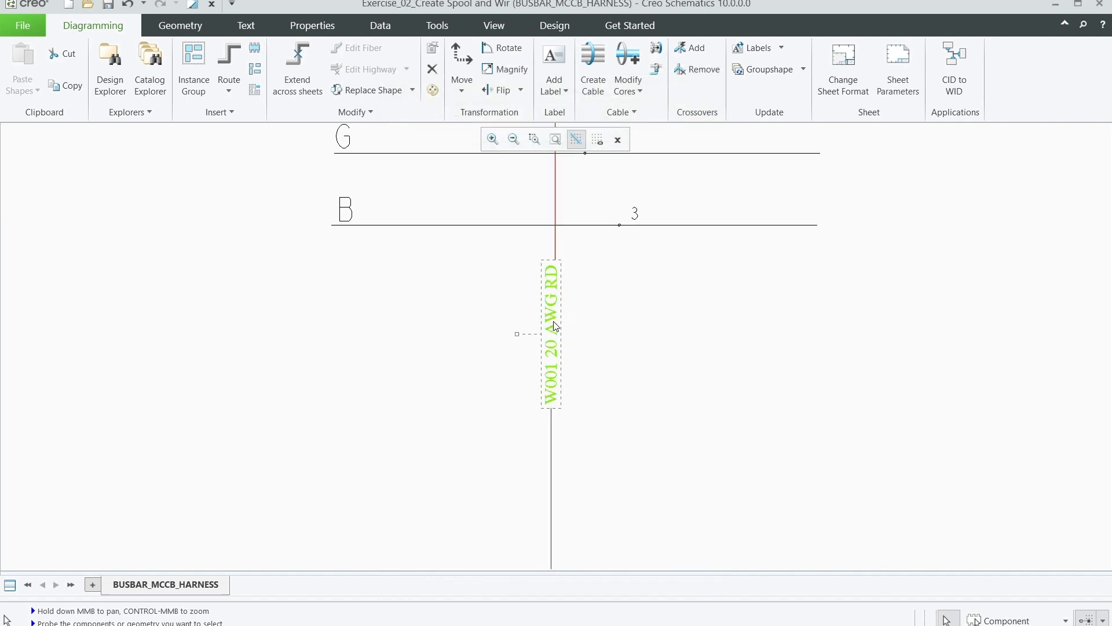
pyautogui.moveTo(540, 320); pyautogui.dragTo(525, 320)
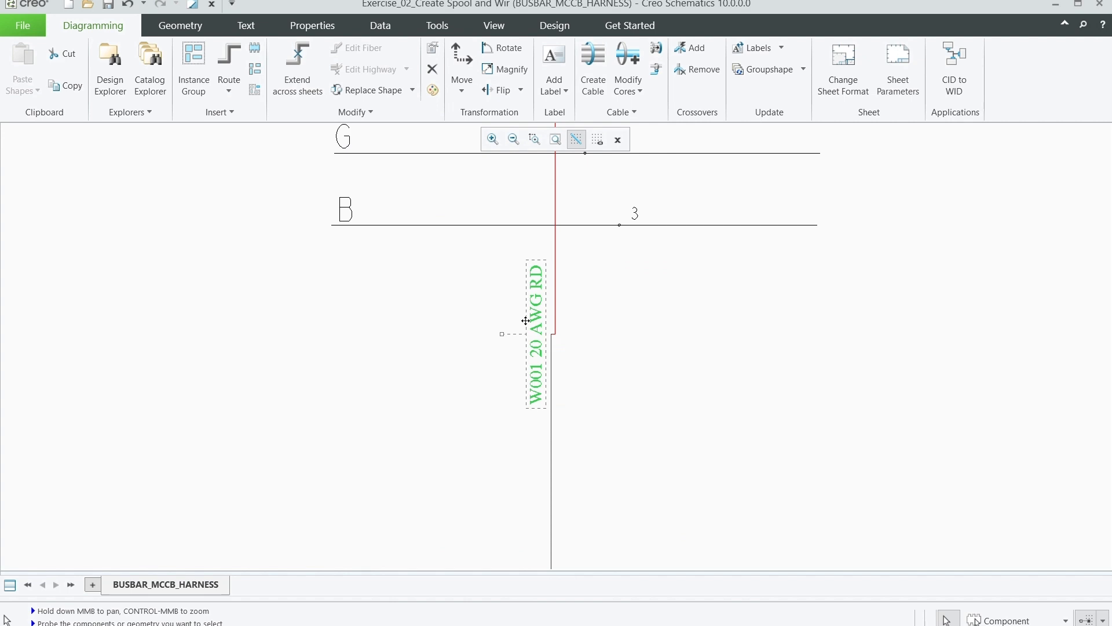
# Step: Try to shift the upper and lower vertical segments of the red wire to the left with Edit Fiber
pyautogui.click(556, 237)
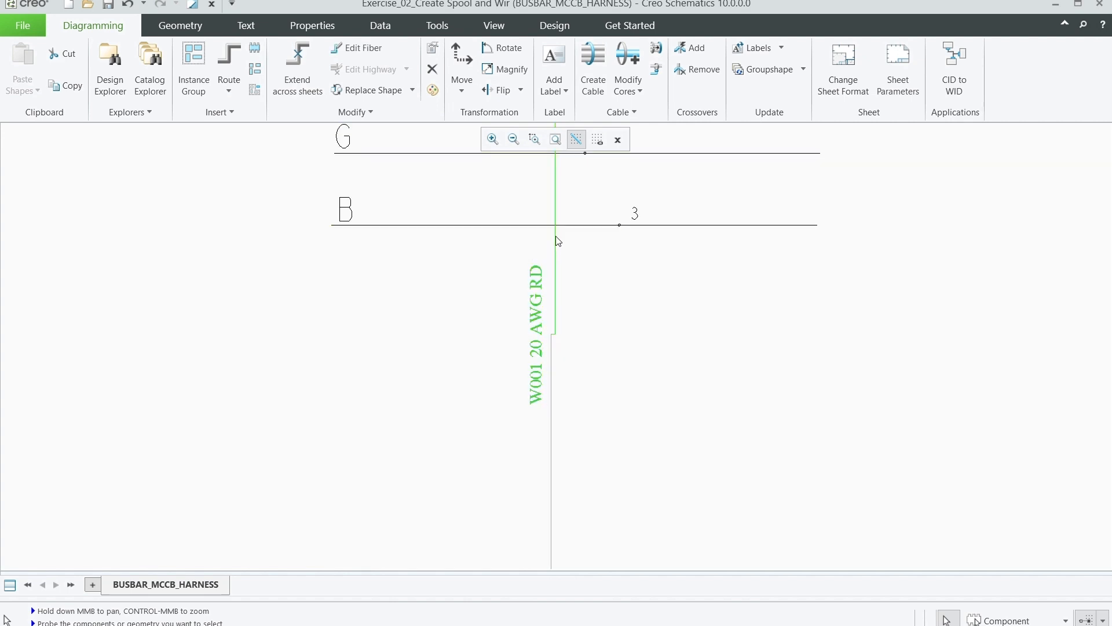
pyautogui.doubleClick(557, 239)
pyautogui.scroll(-2, 610, 359)
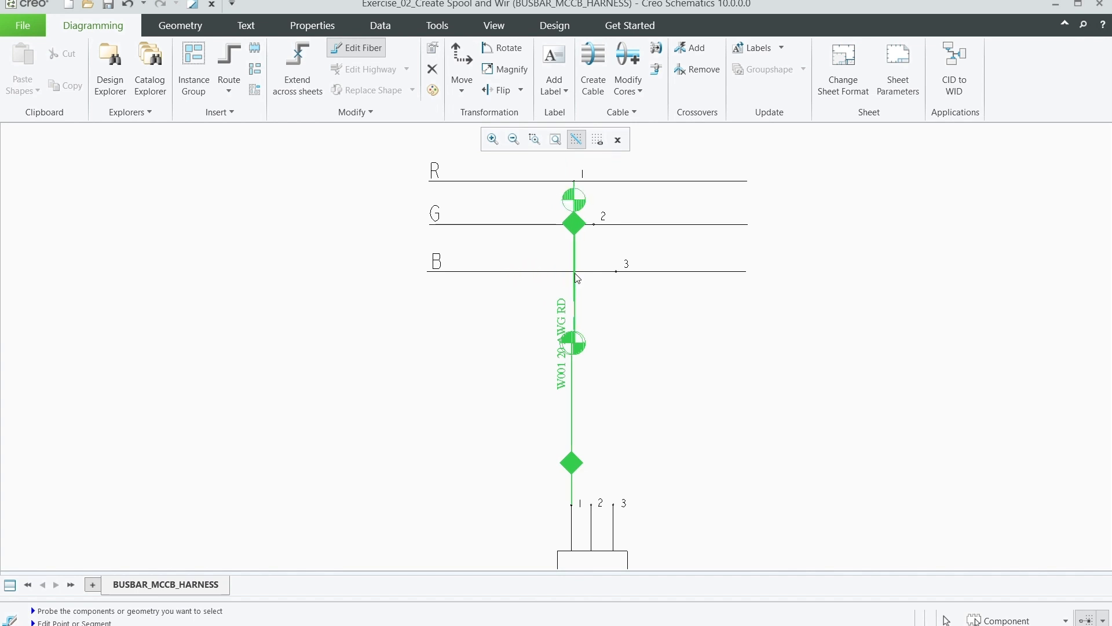
pyautogui.moveTo(575, 278); pyautogui.dragTo(514, 285)
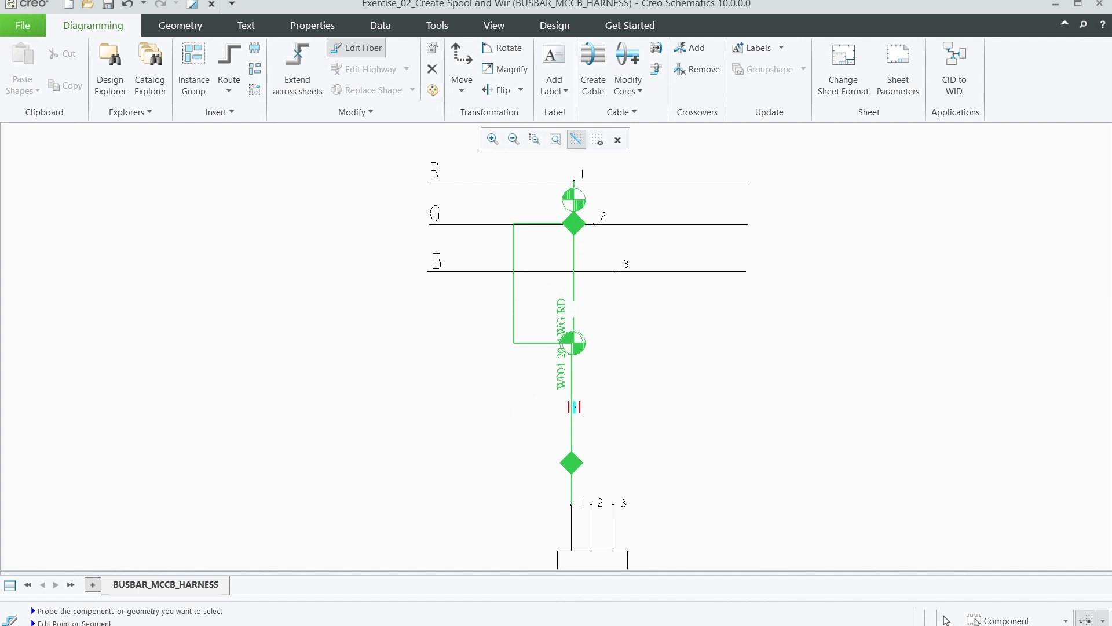
pyautogui.moveTo(568, 406); pyautogui.dragTo(515, 406)
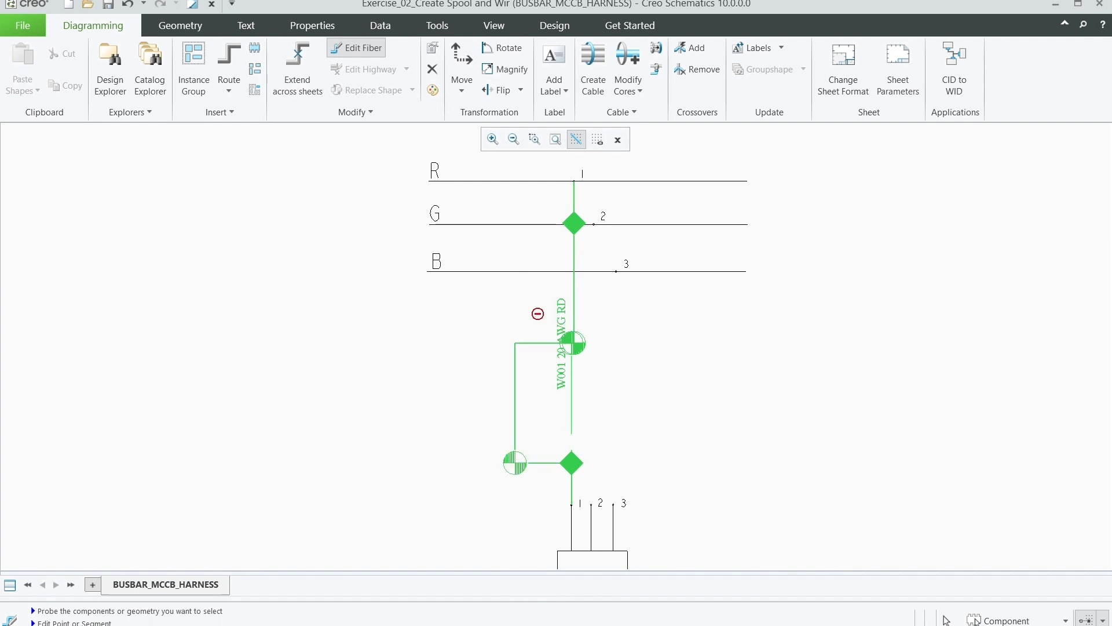
# Step: Route the Green_20_AWG sample wire from port 2 on the busbar's G line to port 2 of the MCCB
pyautogui.click(229, 85)
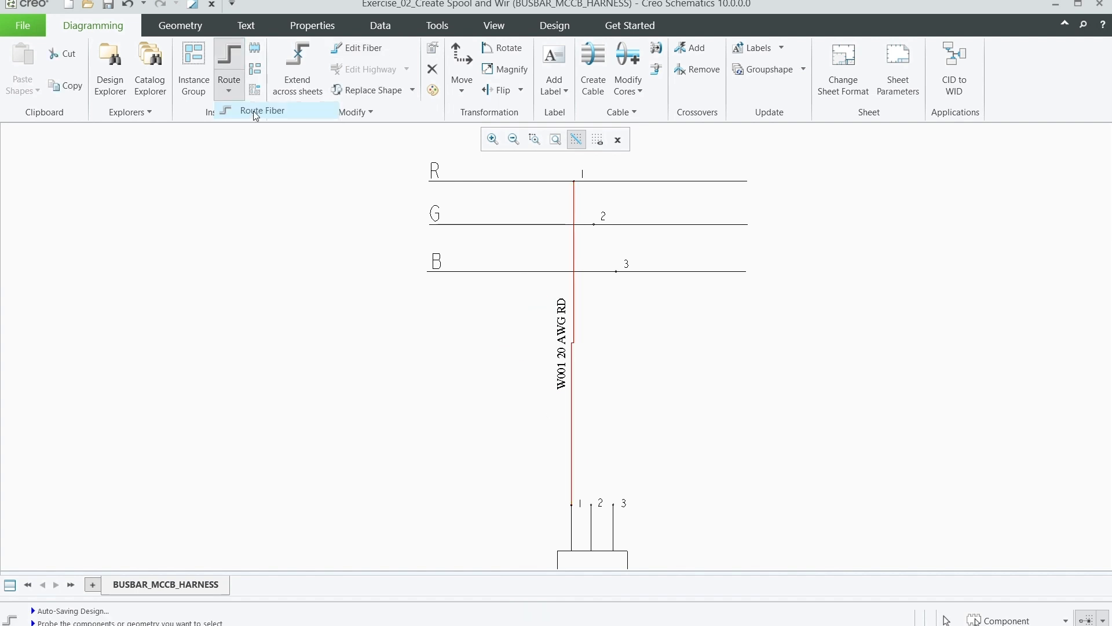
pyautogui.click(255, 116)
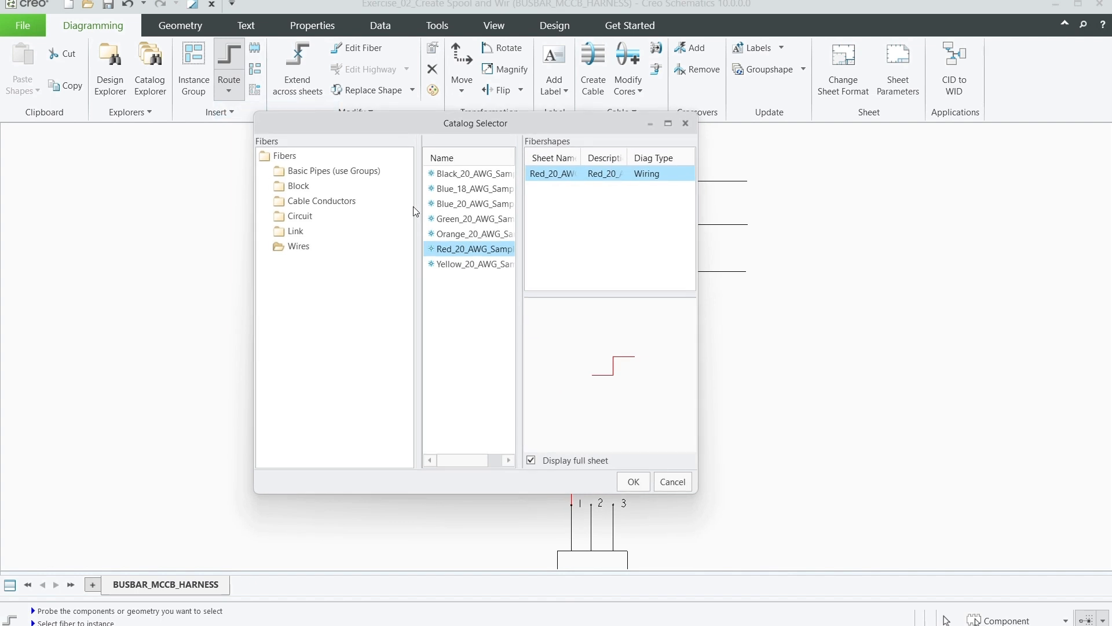
pyautogui.click(457, 219)
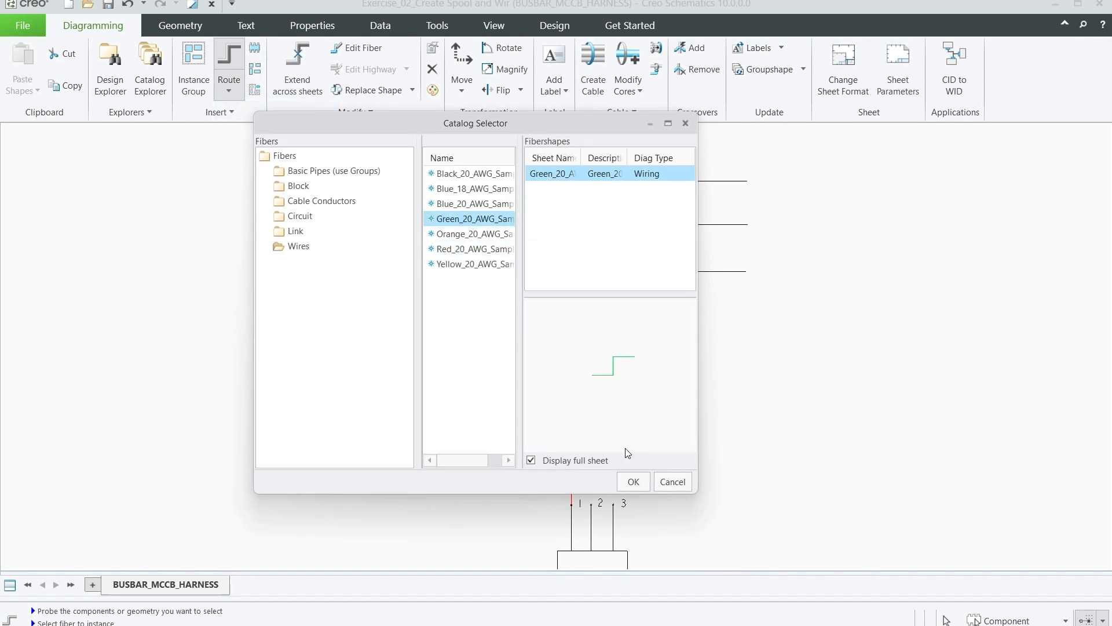
pyautogui.click(633, 481)
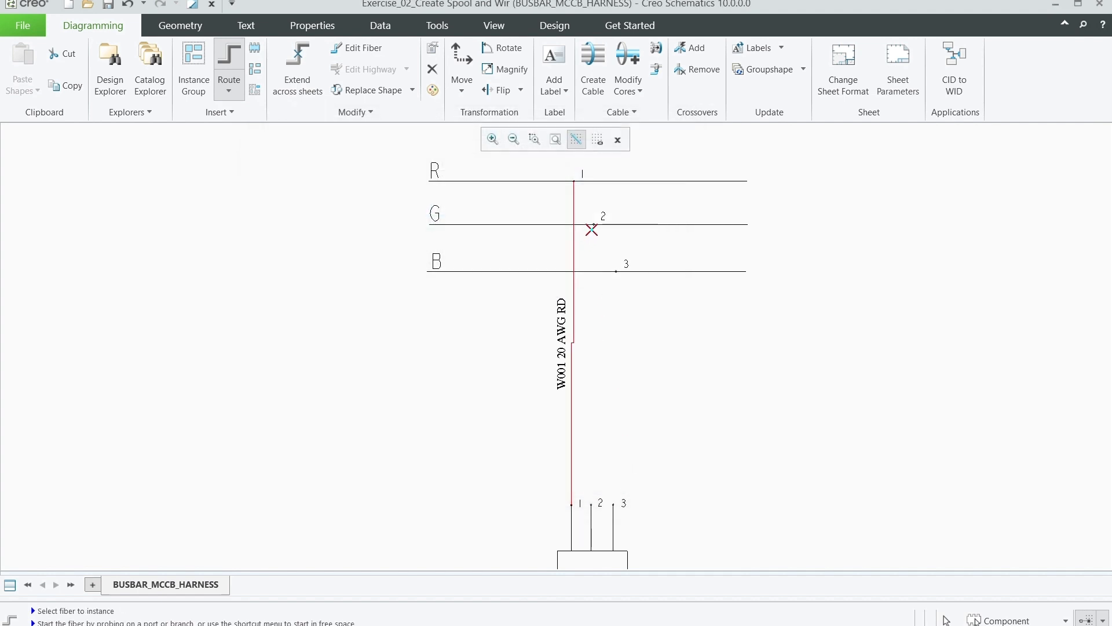
pyautogui.click(594, 224)
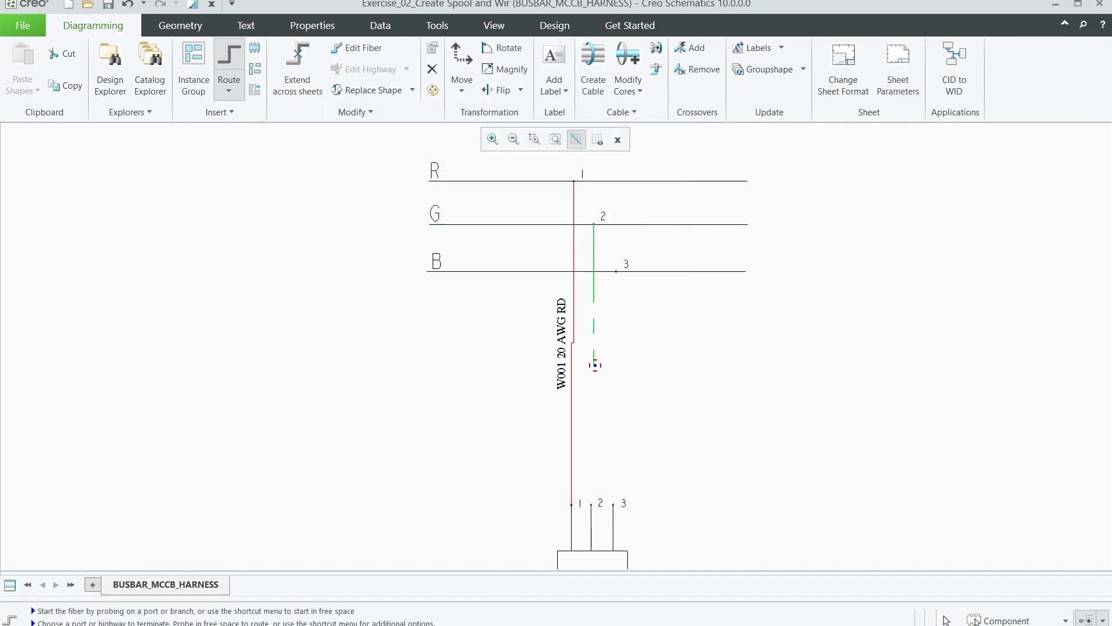
pyautogui.click(592, 505)
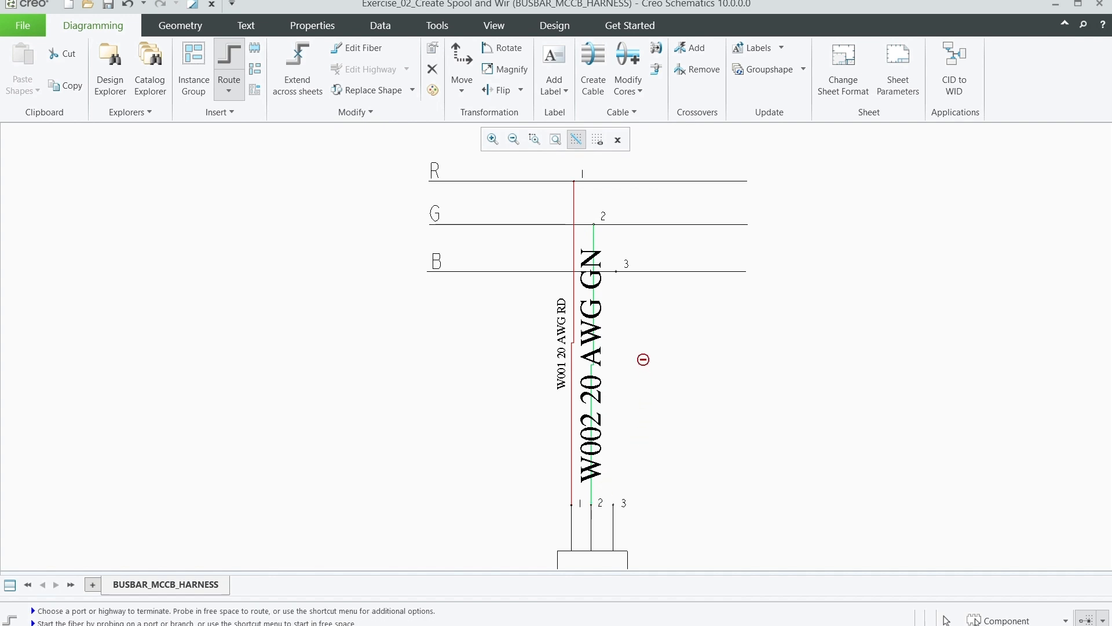
# Step: Route the Blue_20_AWG sample wire from port 3 on the busbar's B line to port 3 of the MCCB
pyautogui.click(227, 89)
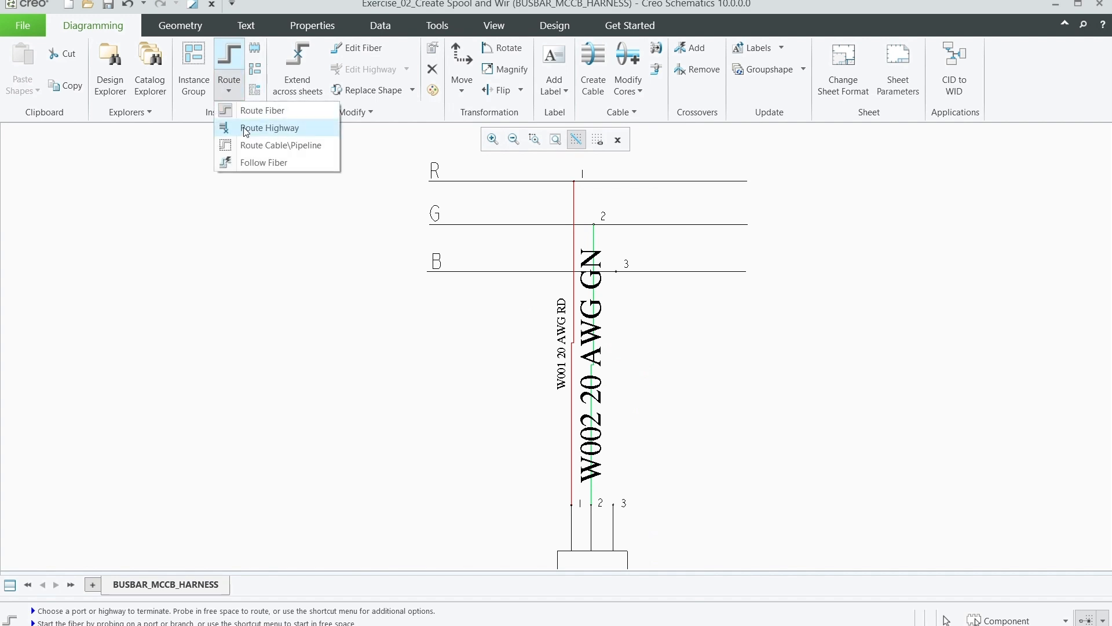
pyautogui.click(254, 111)
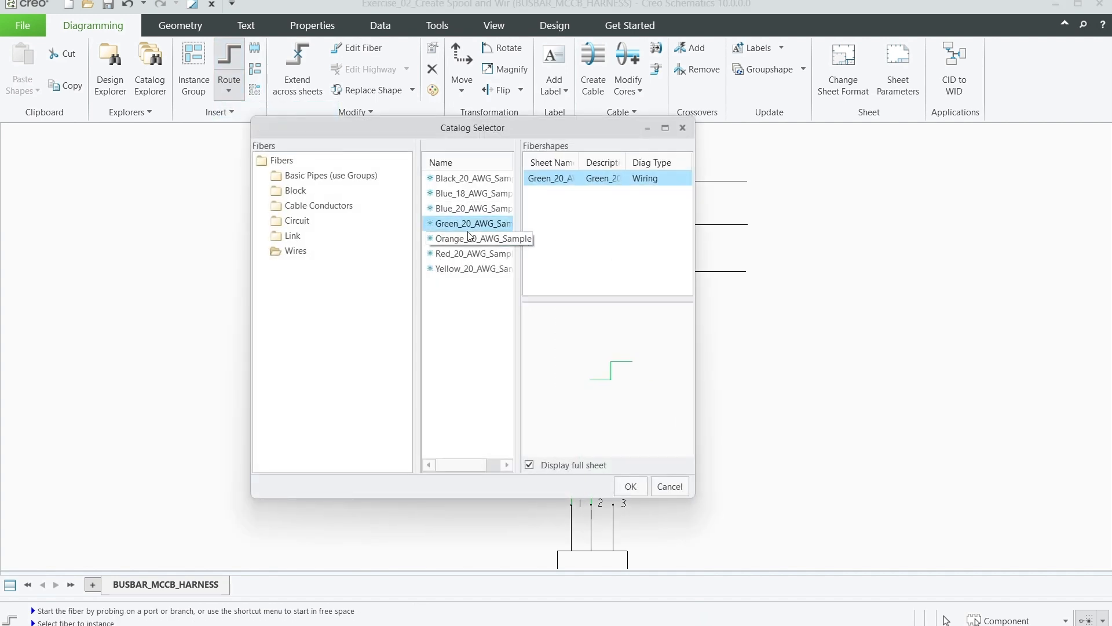
pyautogui.click(451, 208)
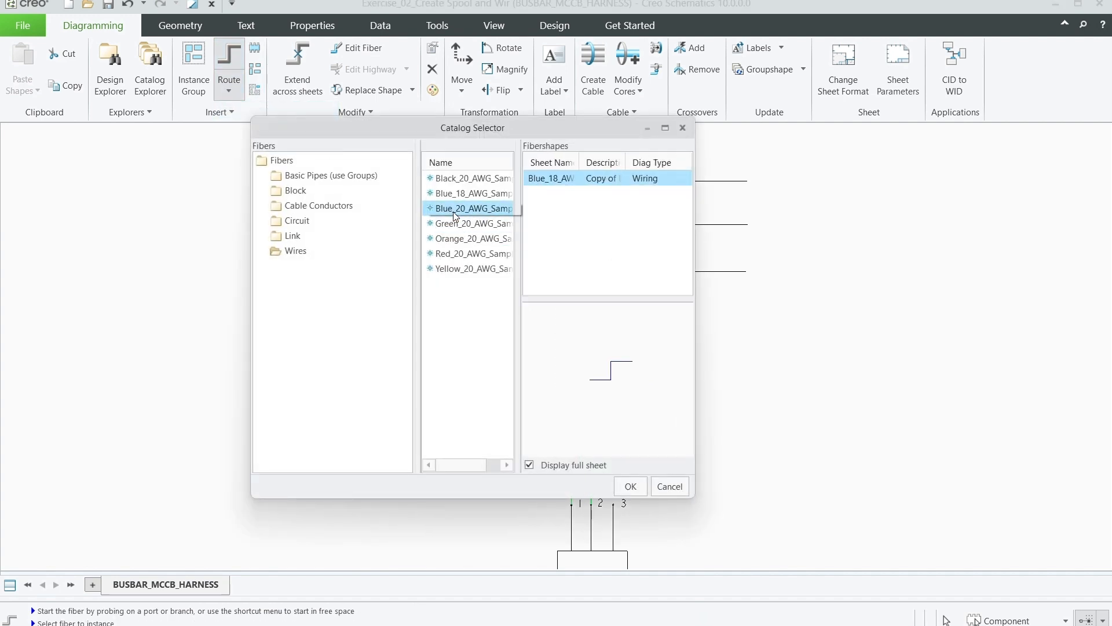
pyautogui.click(631, 486)
pyautogui.click(616, 272)
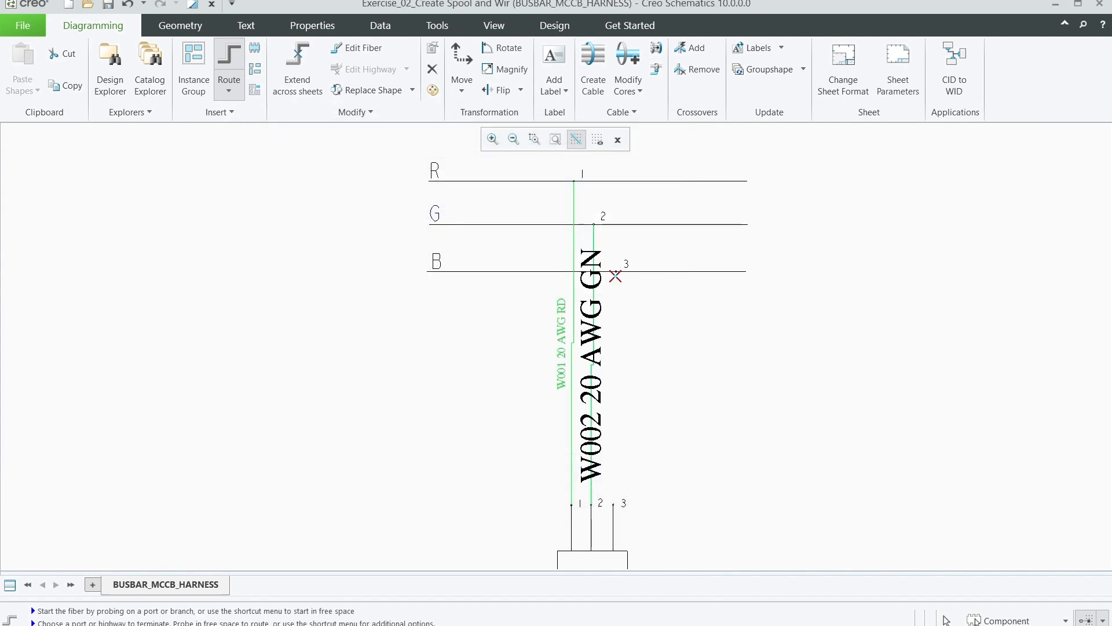
pyautogui.click(613, 504)
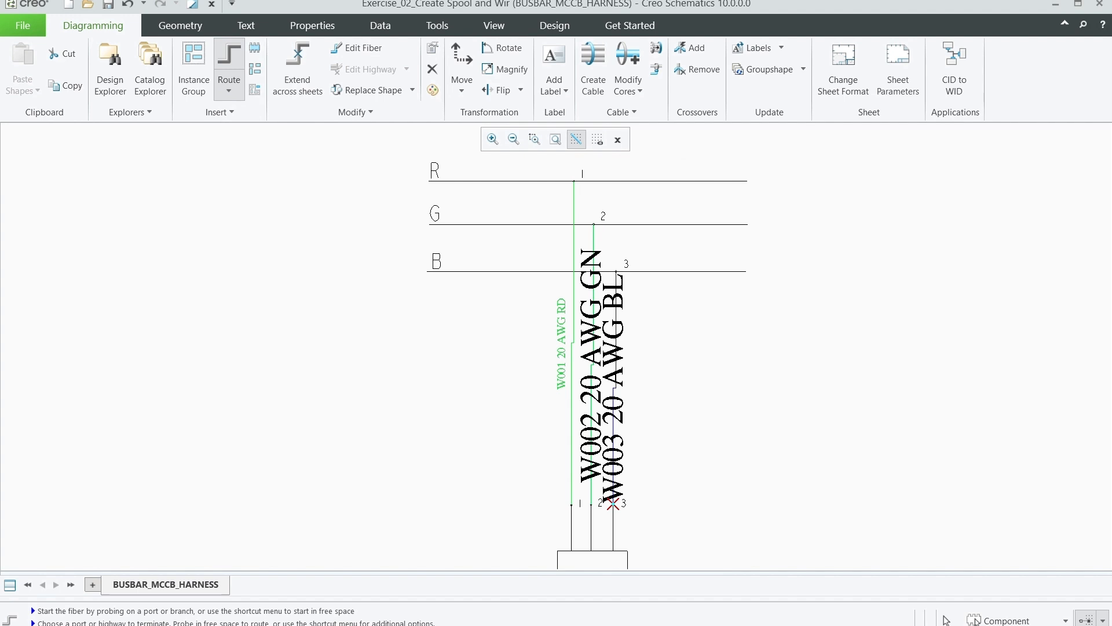
pyautogui.middleClick(476, 396)
# Step: Delete the green, blue and red wires between the busbar and the MCCB
pyautogui.scroll(2, 596, 269)
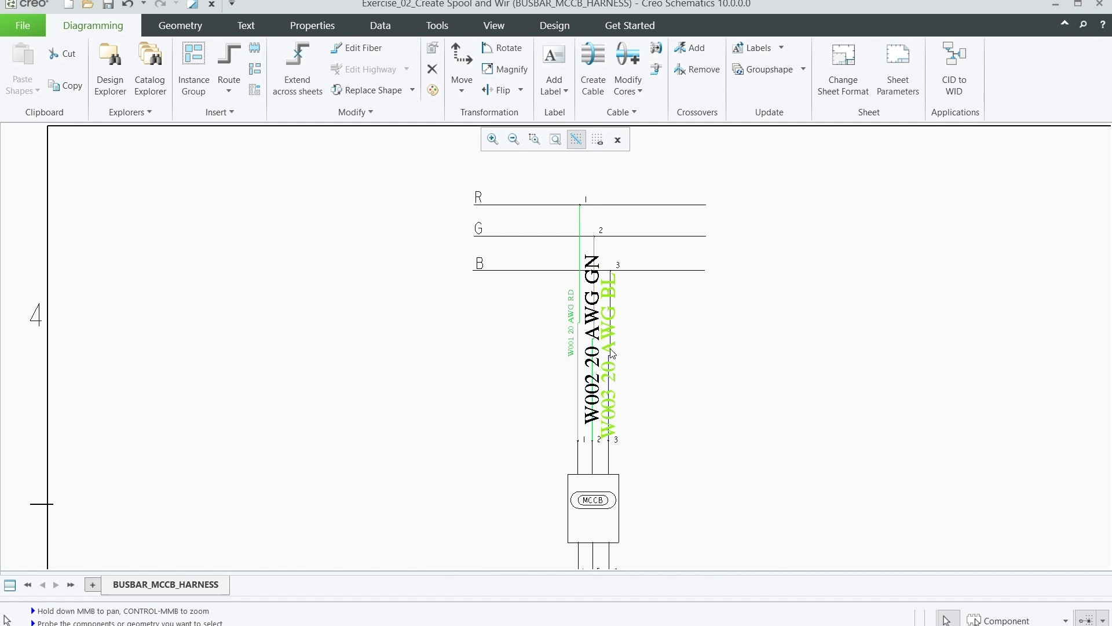
pyautogui.scroll(-1, 591, 371)
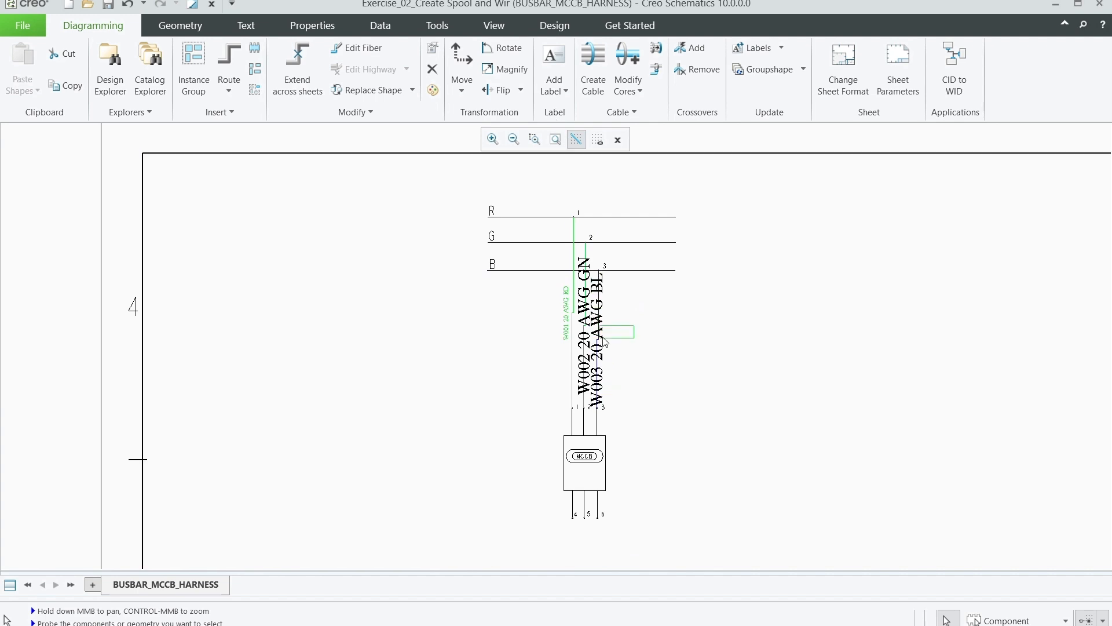
pyautogui.moveTo(603, 341); pyautogui.dragTo(547, 370)
pyautogui.press('Delete')
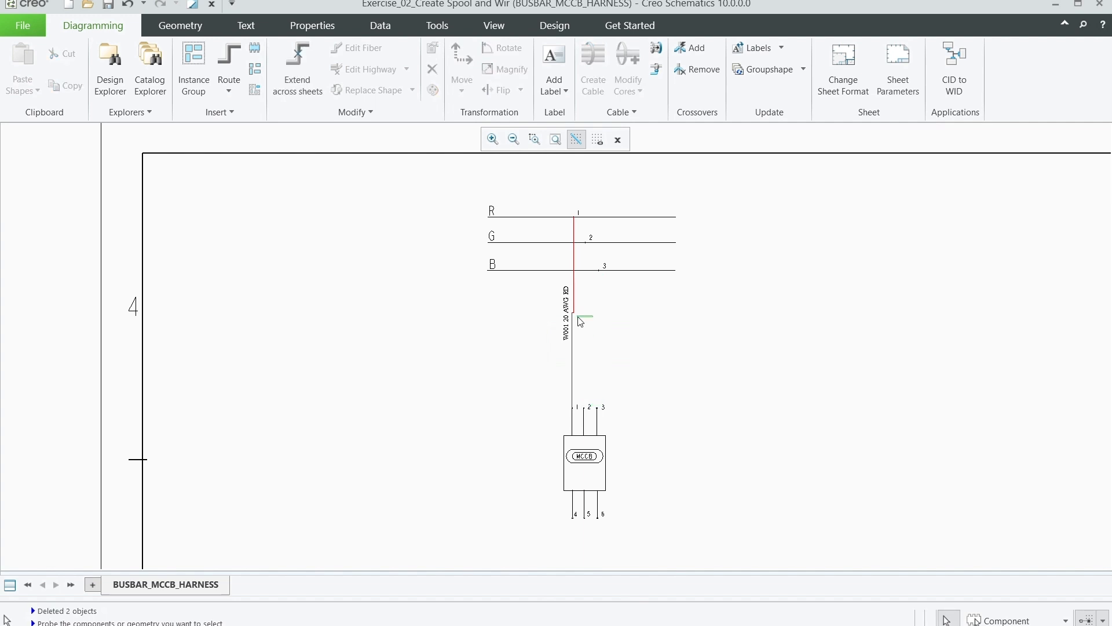
pyautogui.click(577, 338)
pyautogui.click(577, 337)
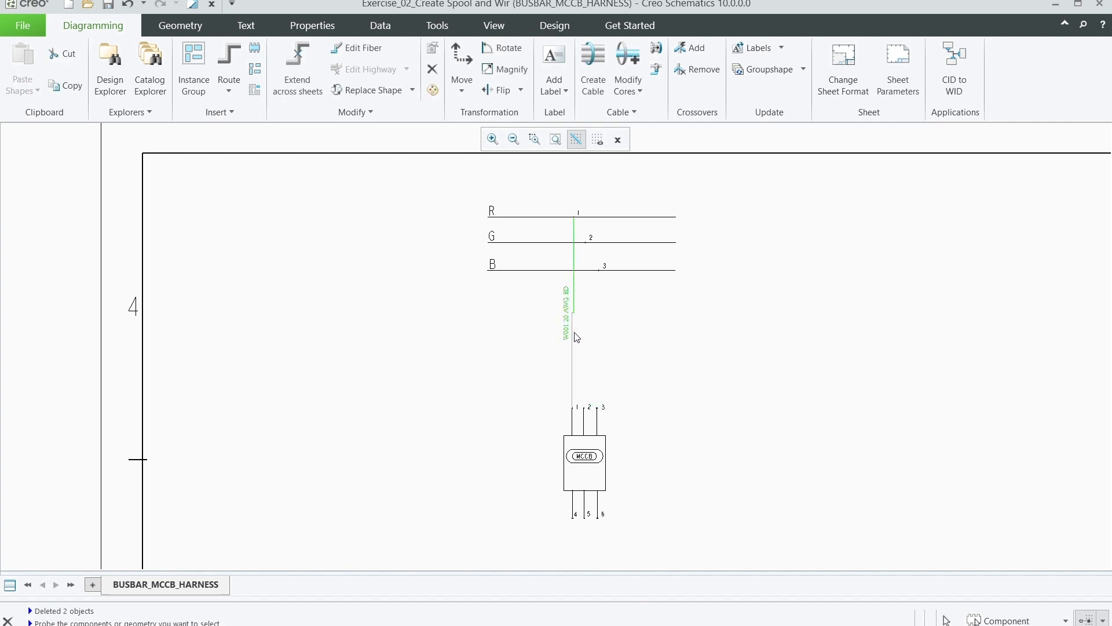
pyautogui.press('Delete')
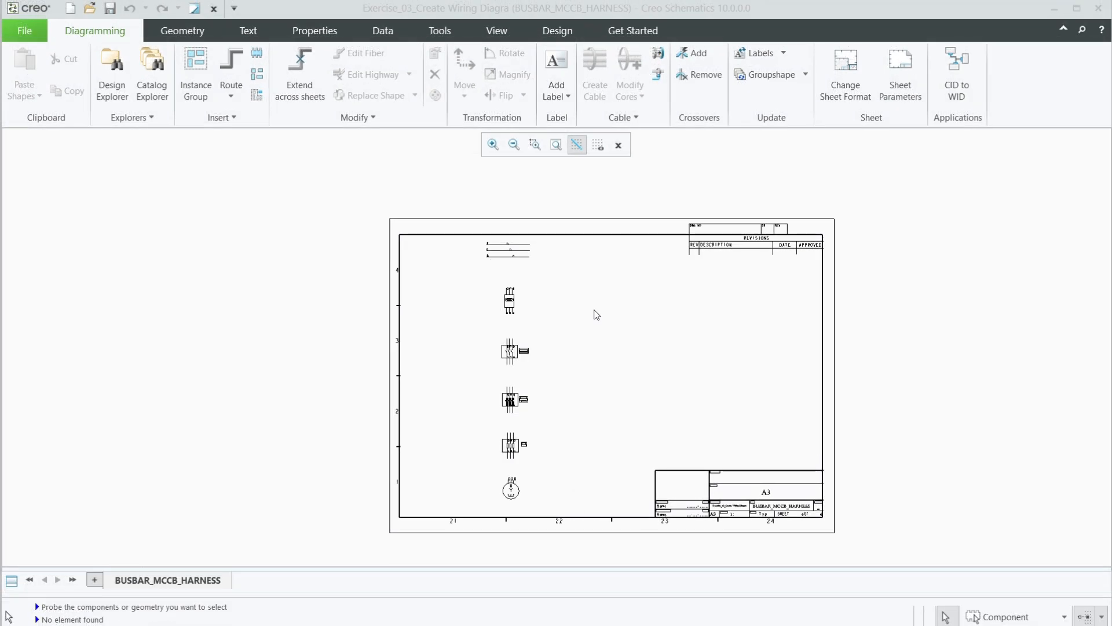
# Step: Open the Datatable Explorer and examine the 3_conductor, 3_conductor_shielded, Multi_level and Ribbon Cables datatables in the Cables folder
pyautogui.click(555, 35)
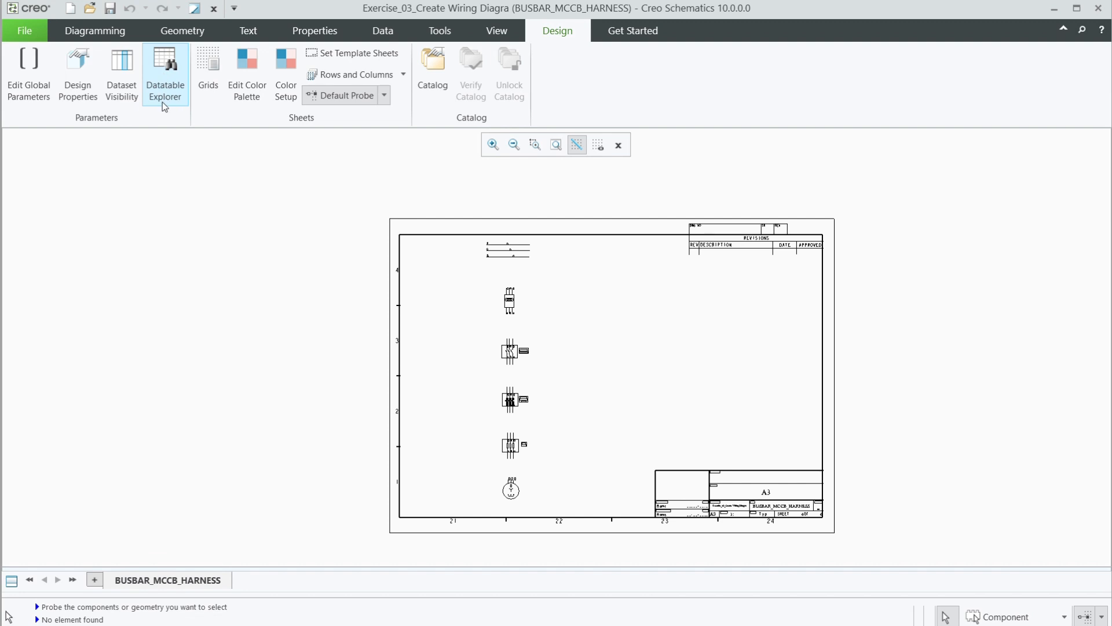
pyautogui.click(164, 101)
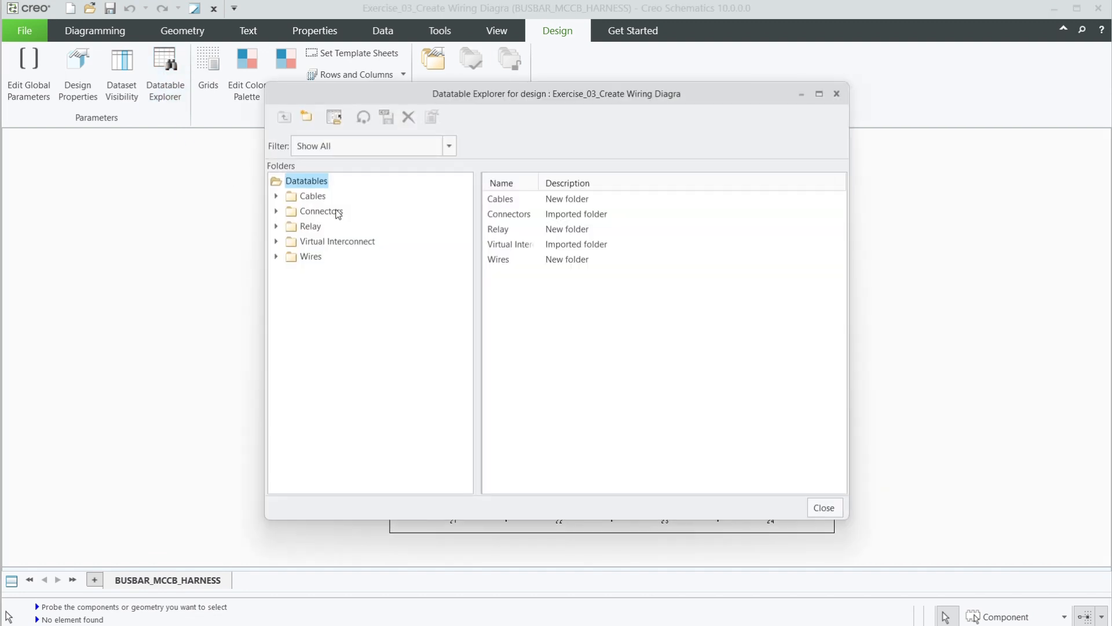
pyautogui.click(277, 197)
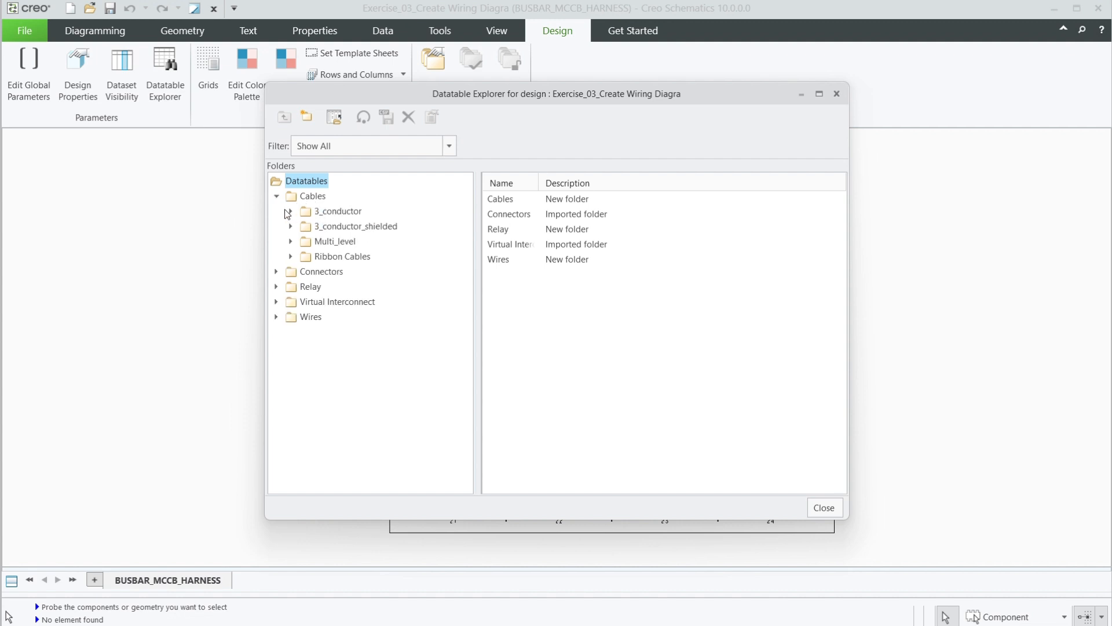
pyautogui.click(325, 215)
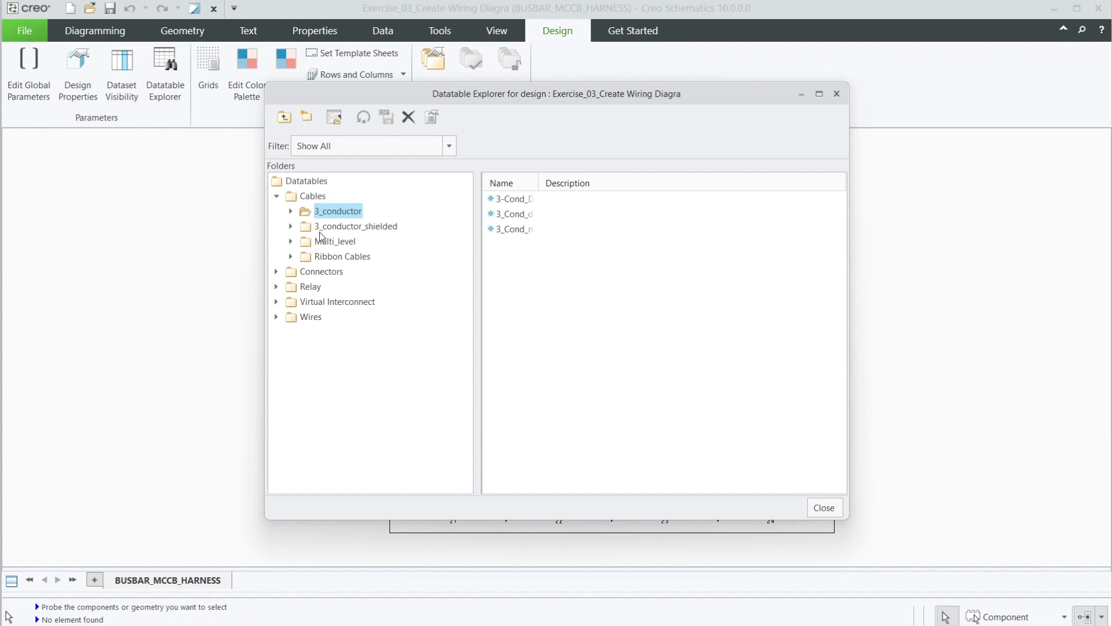
pyautogui.click(322, 231)
pyautogui.click(332, 241)
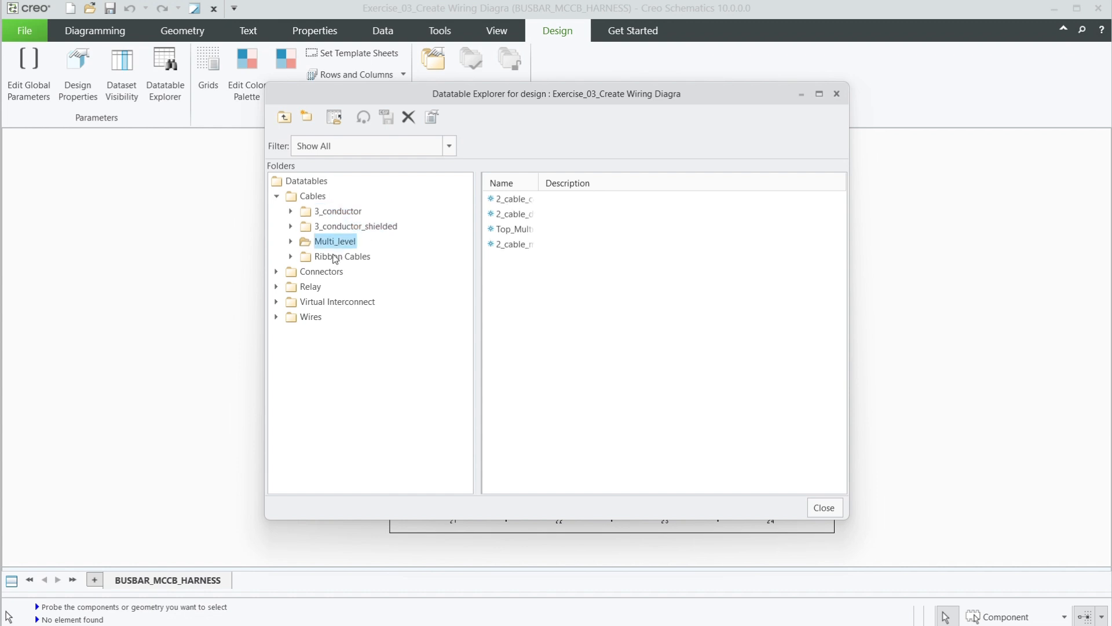
pyautogui.click(335, 256)
pyautogui.moveTo(541, 184); pyautogui.dragTo(599, 184)
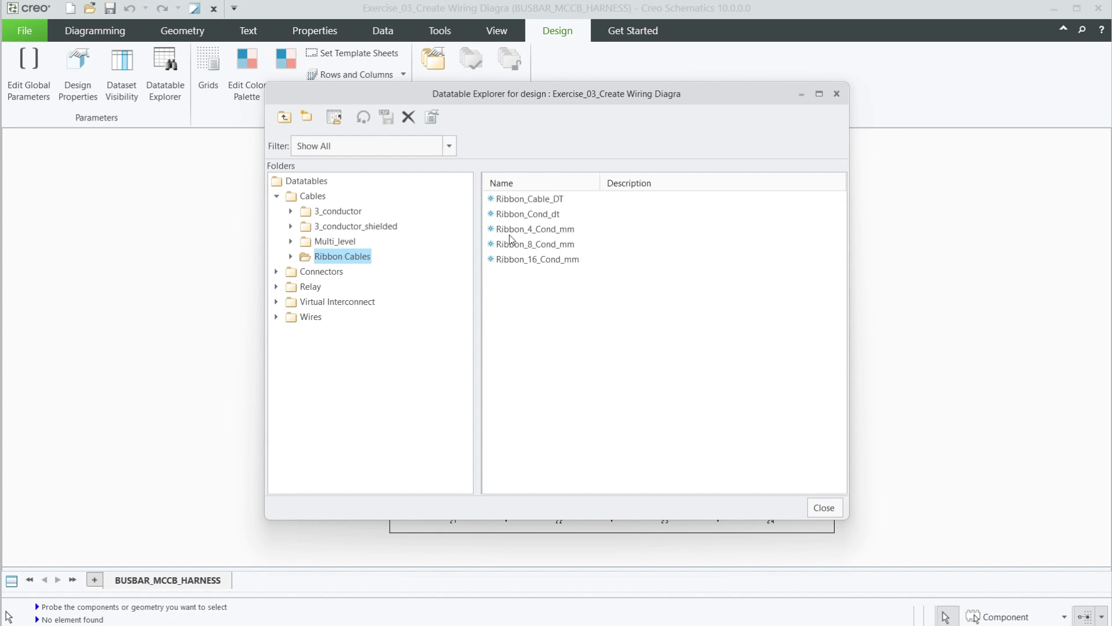
# Step: Examine the demodb_connectors datatable and the contents of the Relay and Virtual Interconnect folders
pyautogui.click(322, 271)
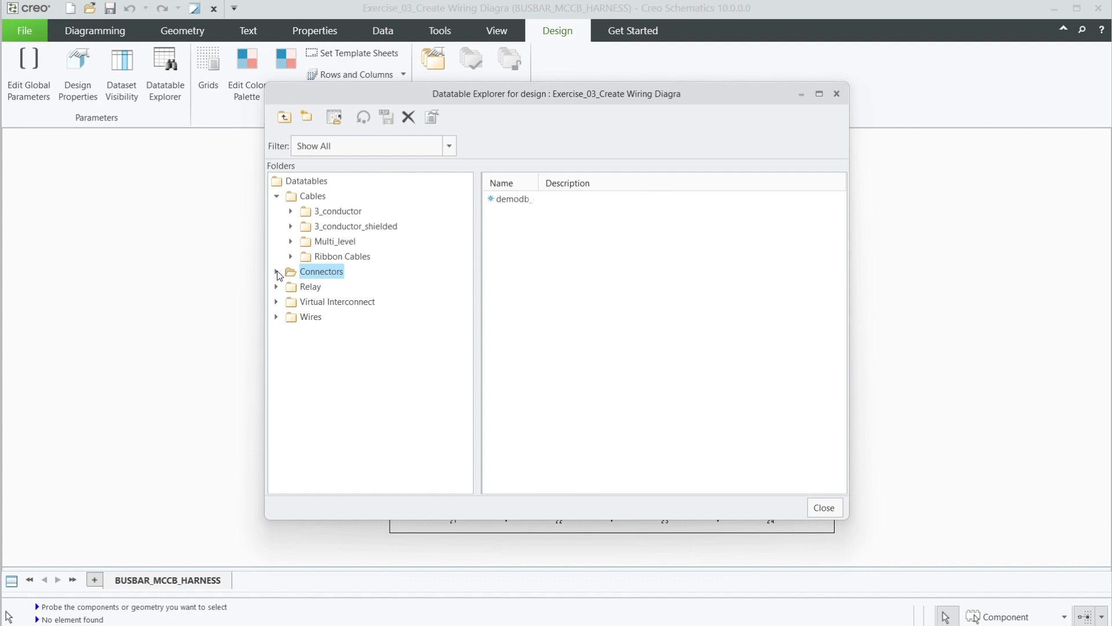
pyautogui.click(277, 272)
pyautogui.click(328, 287)
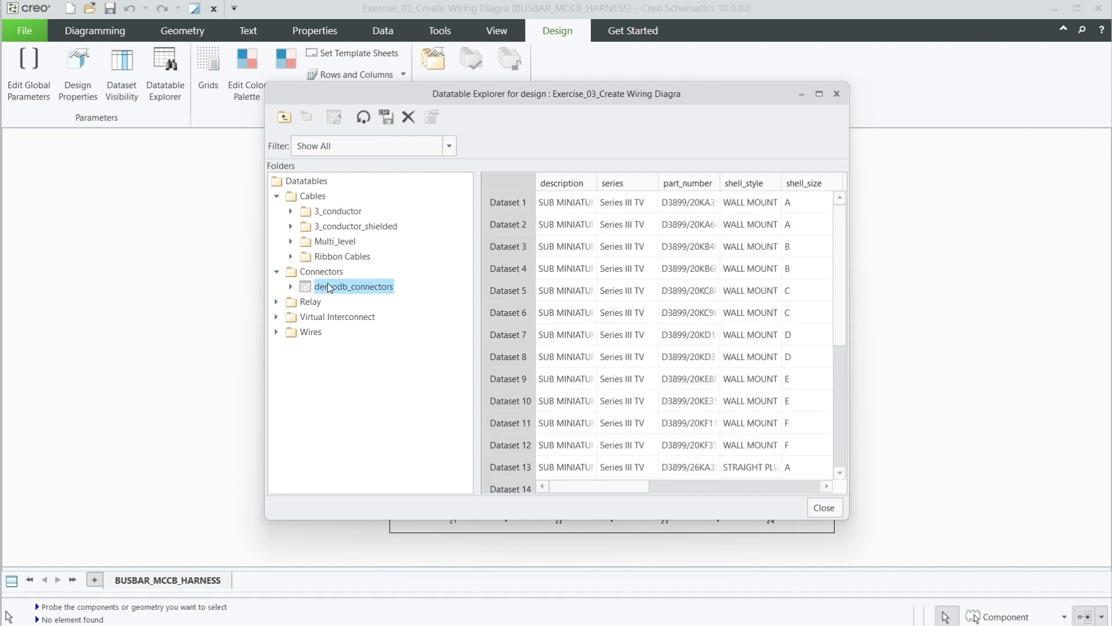
pyautogui.click(310, 303)
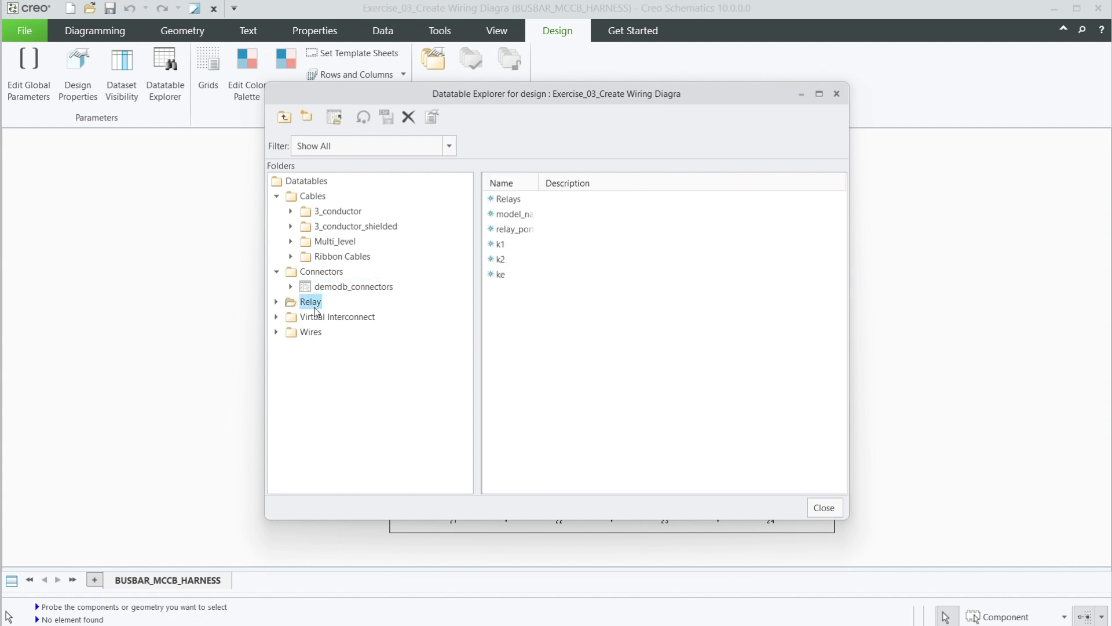
pyautogui.click(335, 319)
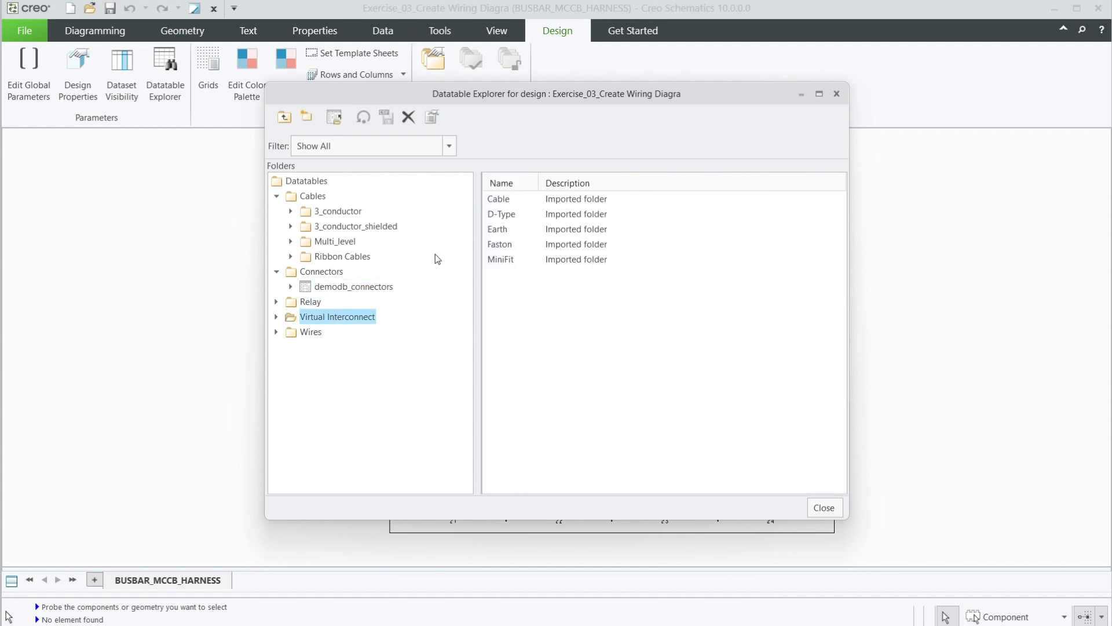
pyautogui.click(276, 316)
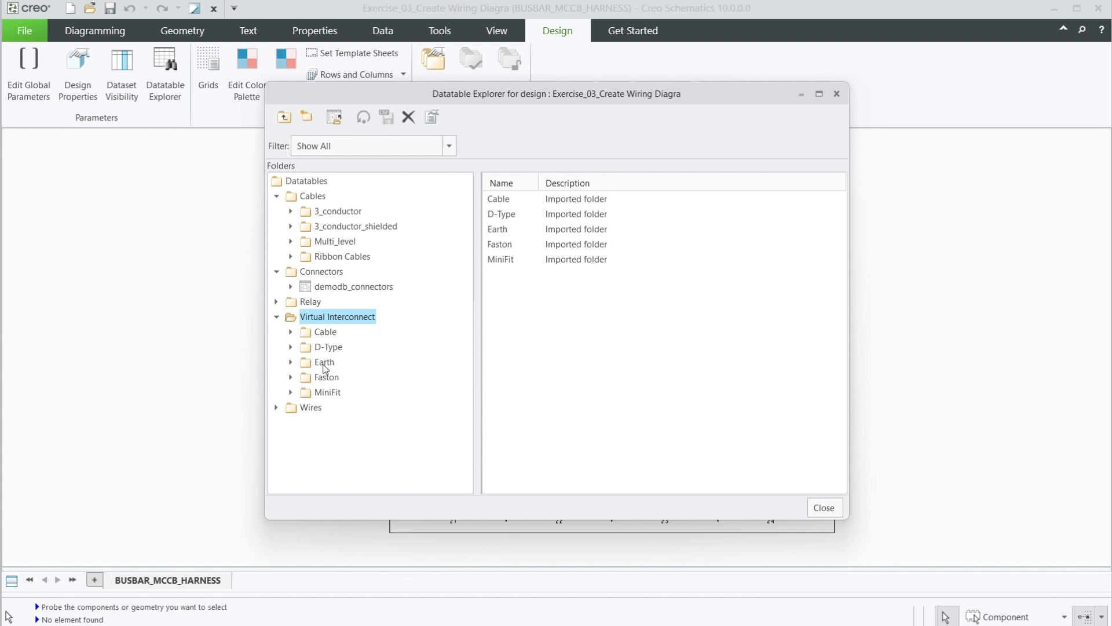
pyautogui.click(277, 317)
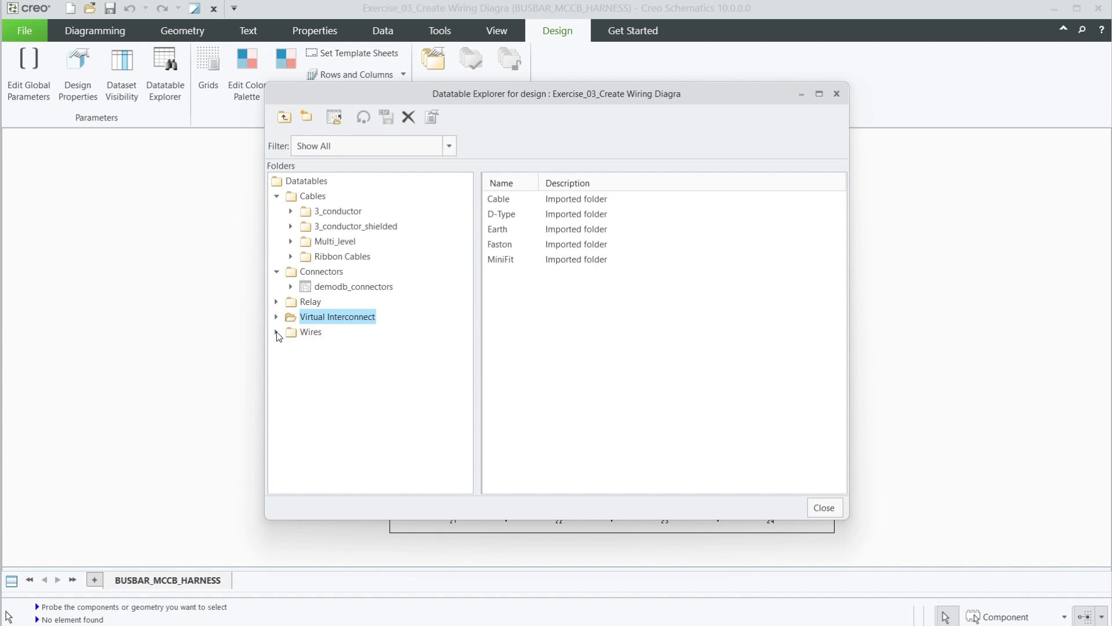
# Step: Delete the demo_spools datatable from the Wires folder
pyautogui.click(277, 333)
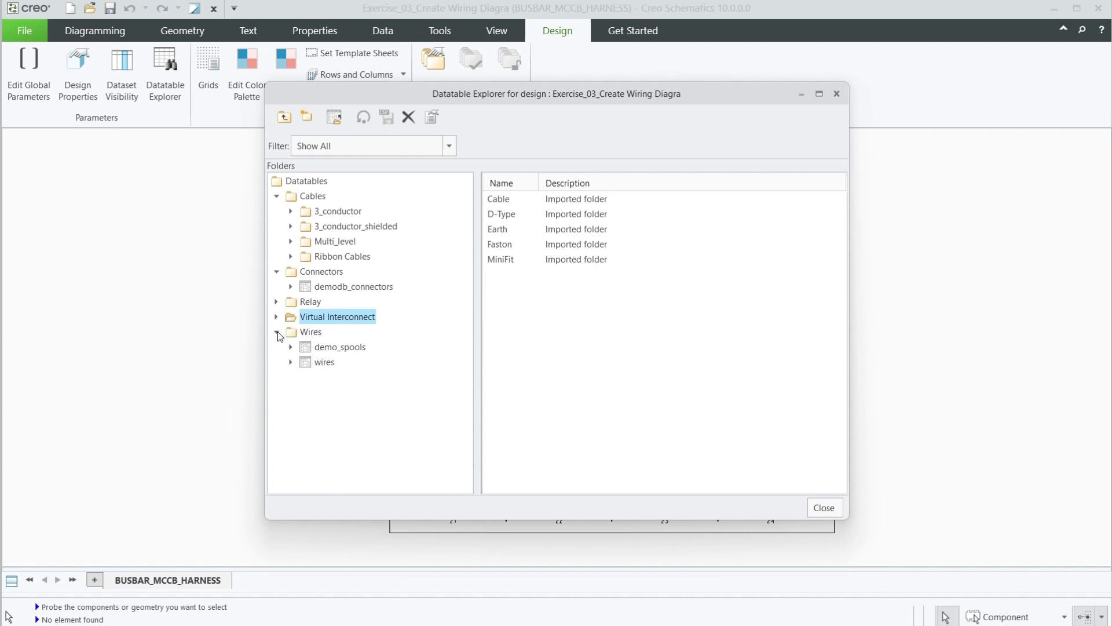
pyautogui.click(321, 363)
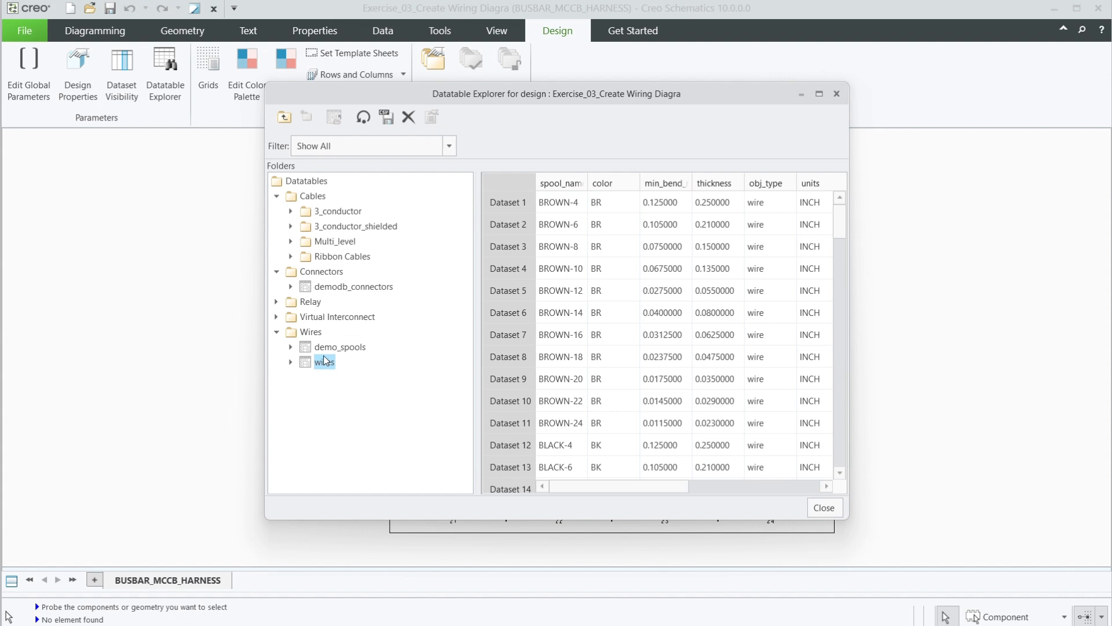
pyautogui.click(327, 349)
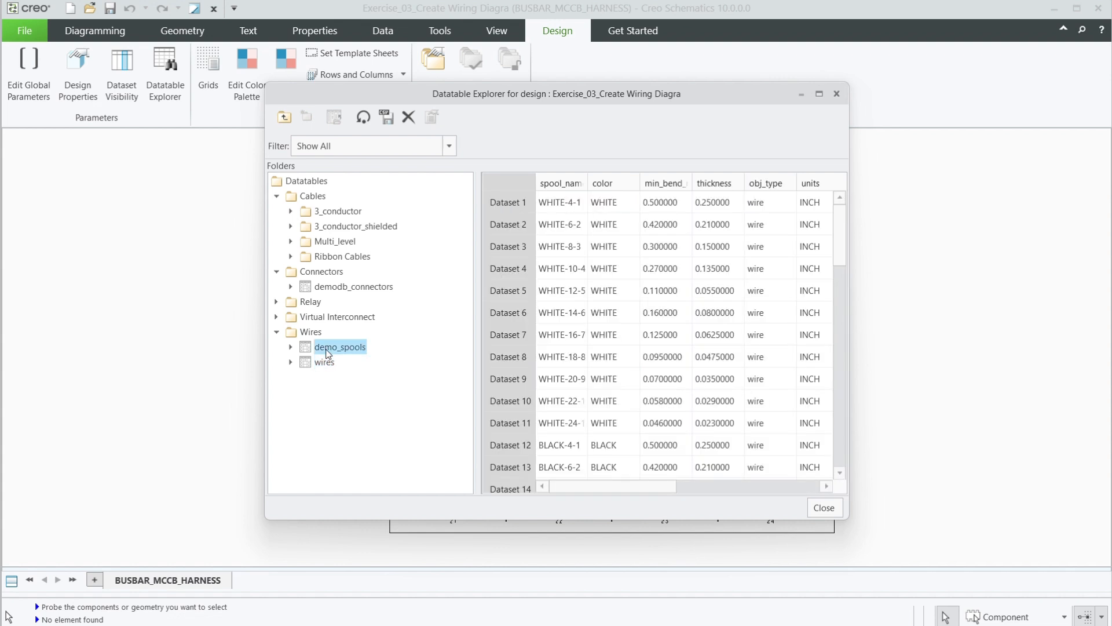
pyautogui.rightClick(333, 350)
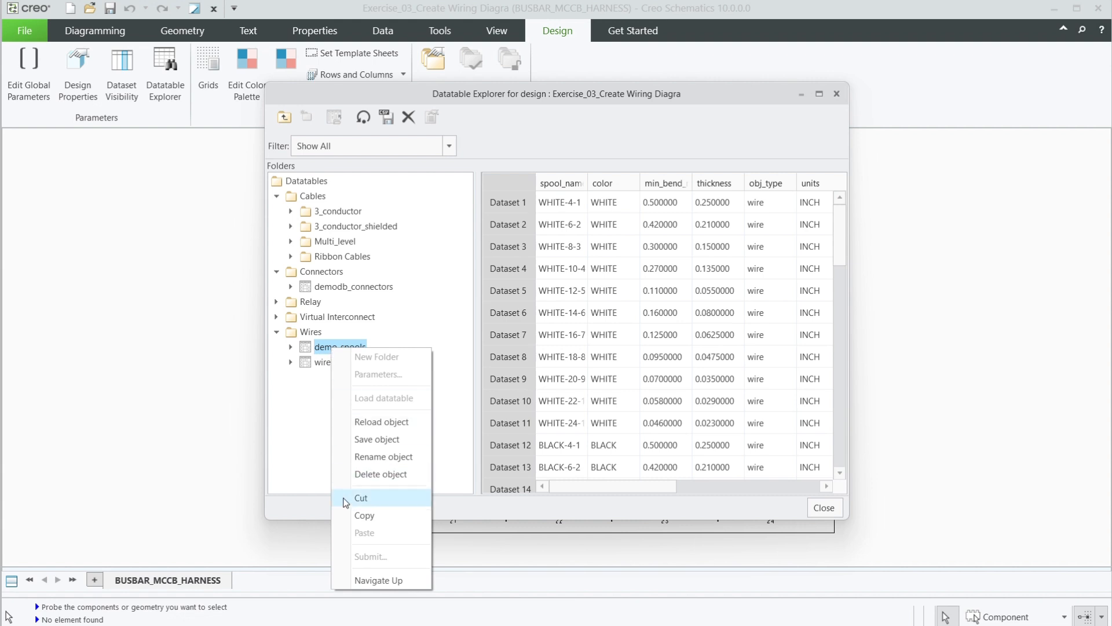
pyautogui.click(361, 475)
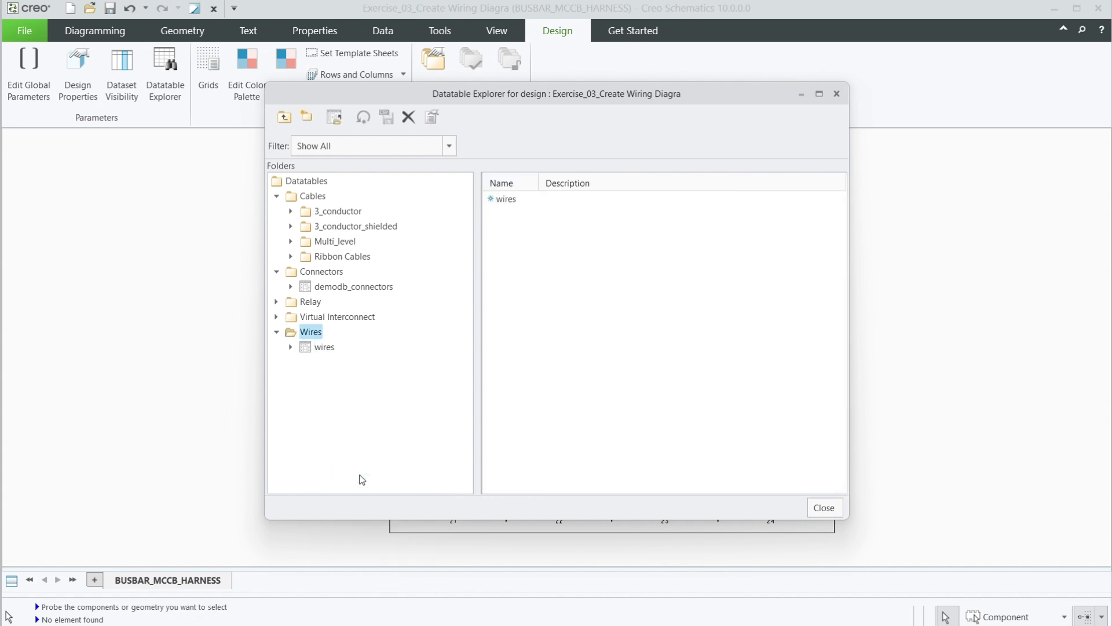
# Step: Examine the wires datatable with the explorer enlarged and the spool_name, min_bend_radius and name_format columns resized to show their full headings
pyautogui.click(325, 350)
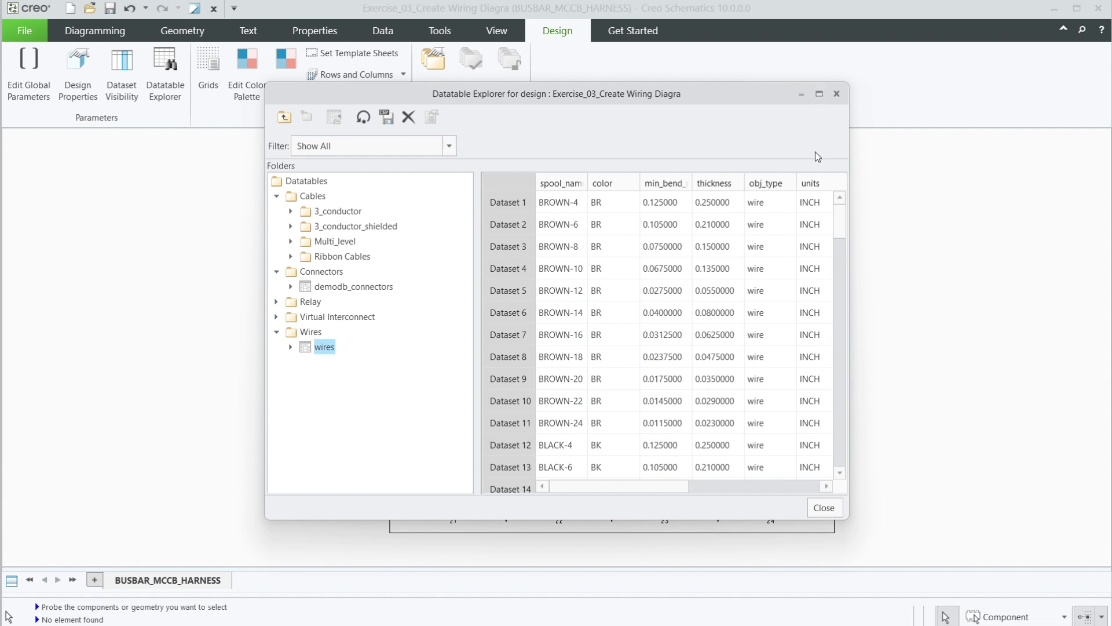
pyautogui.moveTo(849, 318); pyautogui.dragTo(1074, 279)
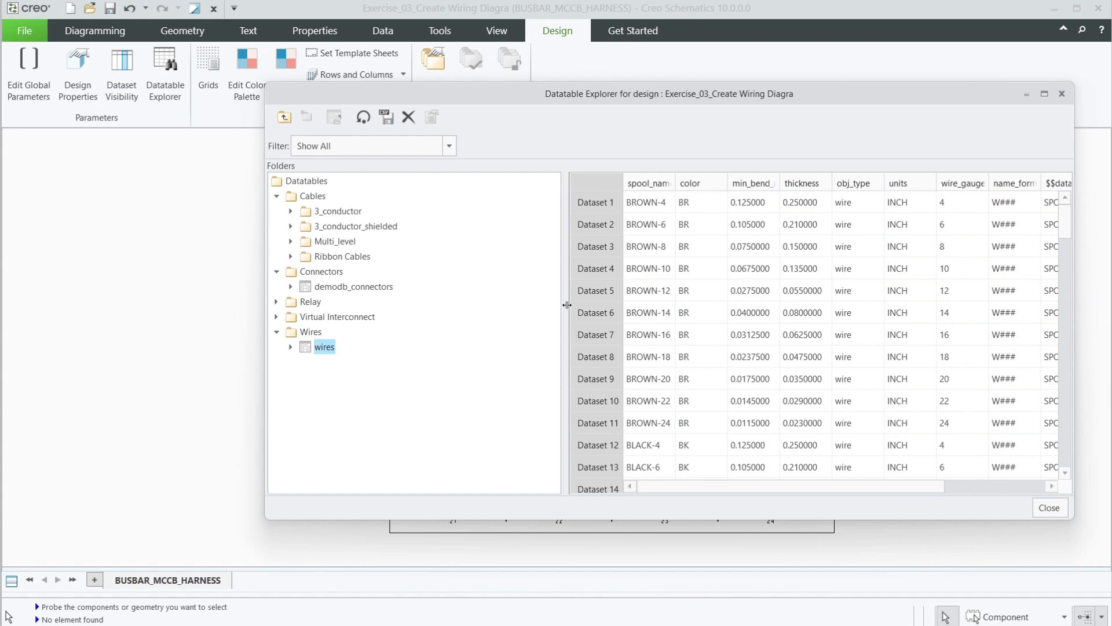
pyautogui.moveTo(567, 305); pyautogui.dragTo(442, 307)
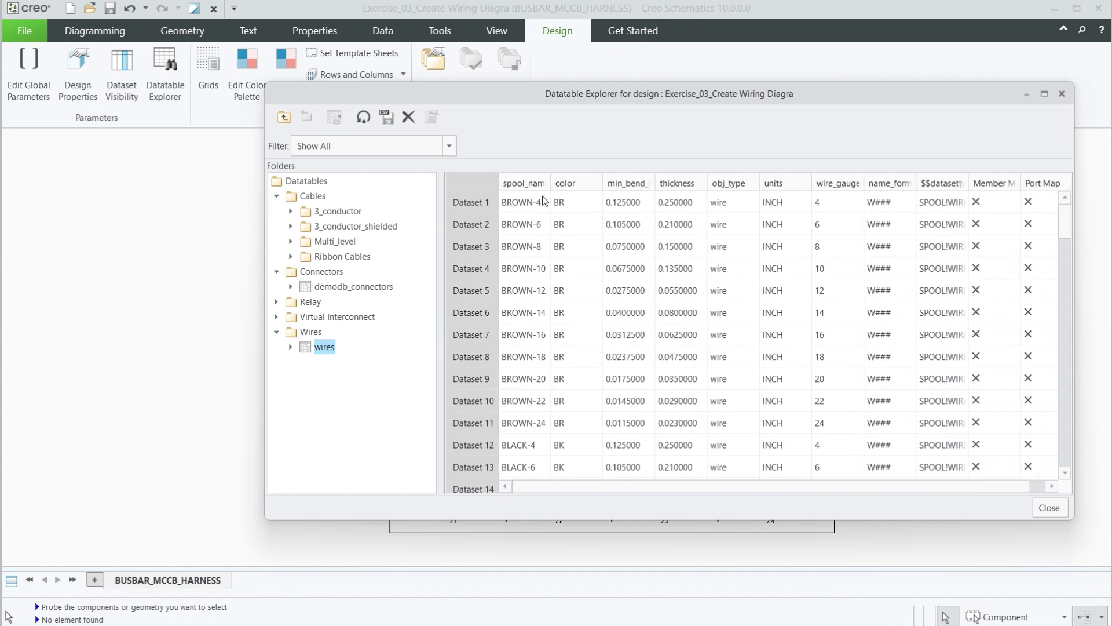
pyautogui.moveTo(551, 183); pyautogui.dragTo(578, 183)
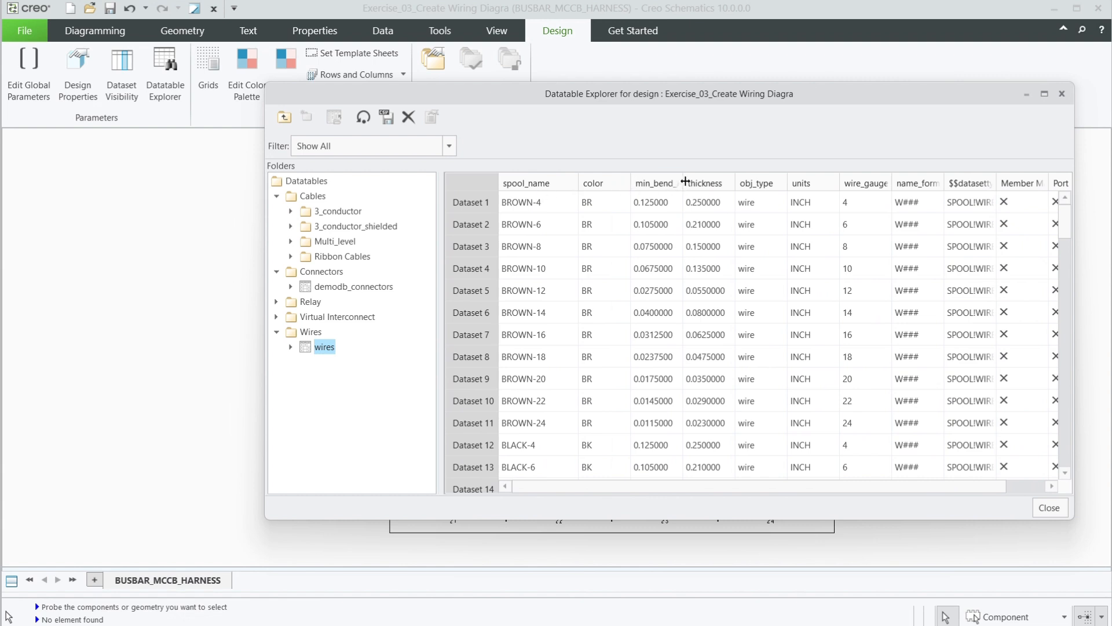
pyautogui.moveTo(685, 182); pyautogui.dragTo(733, 178)
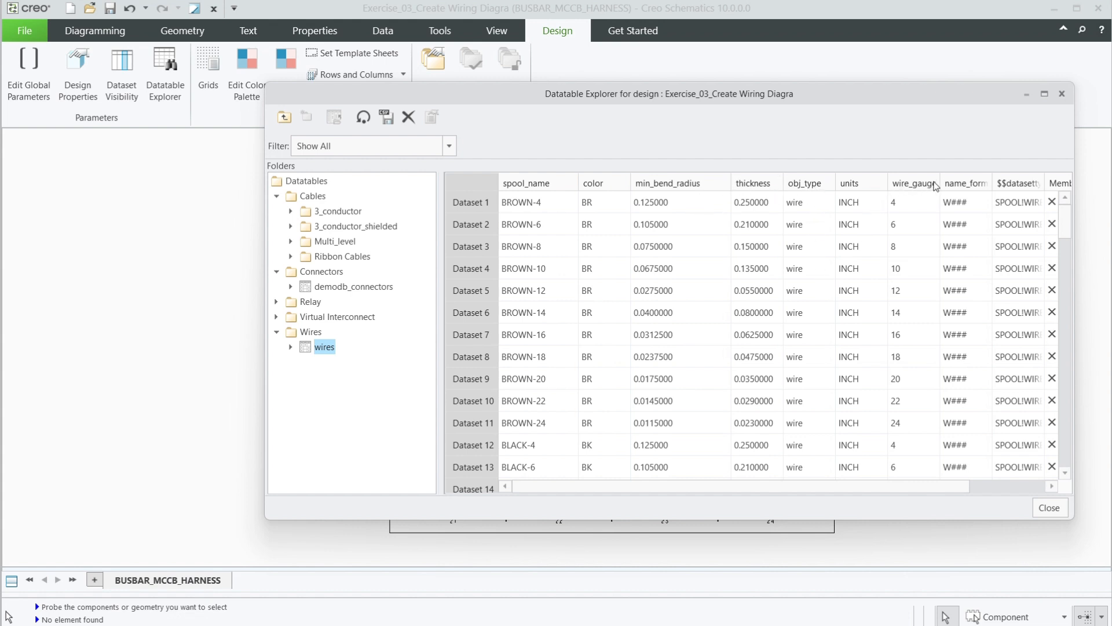
pyautogui.moveTo(938, 180); pyautogui.dragTo(1026, 184)
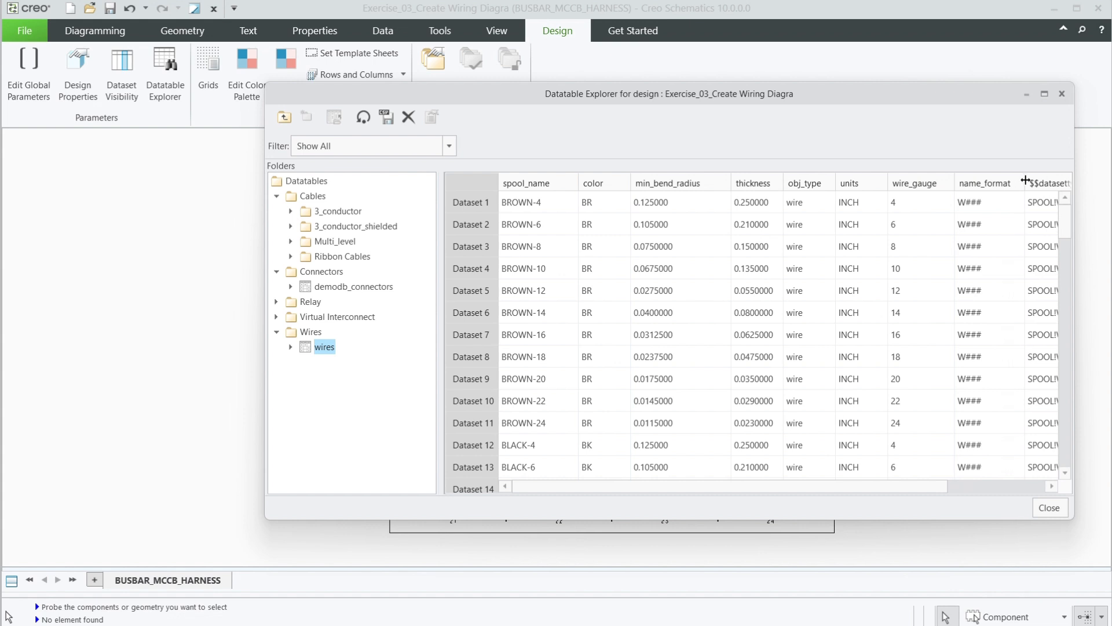
pyautogui.moveTo(859, 487)
pyautogui.mouseDown()
pyautogui.moveTo(962, 472)
pyautogui.moveTo(854, 474)
pyautogui.mouseUp()
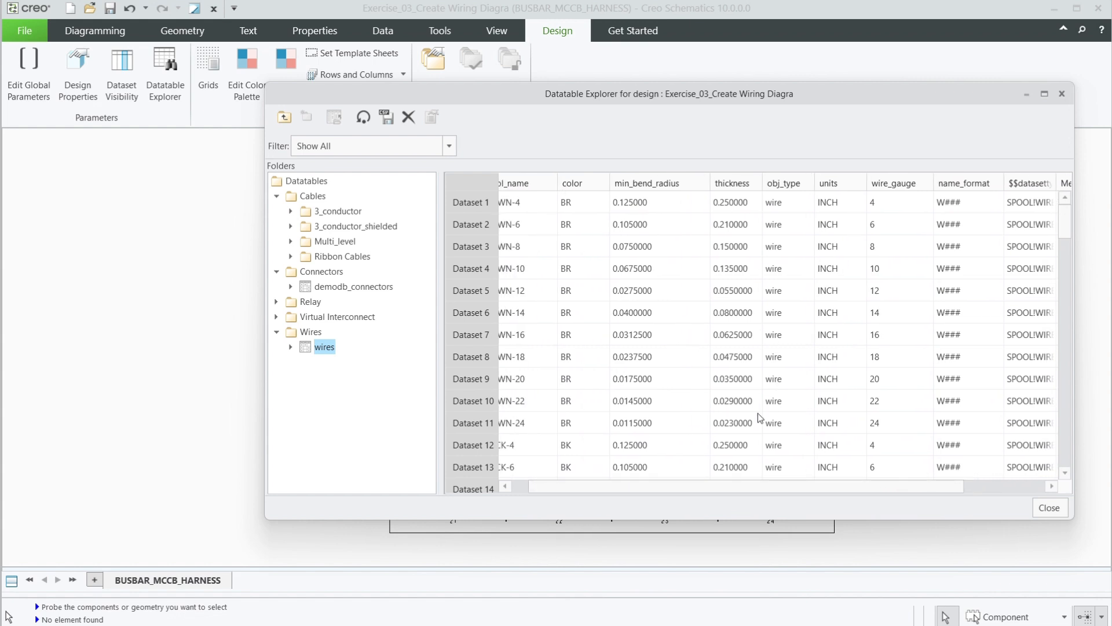
pyautogui.moveTo(740, 489); pyautogui.dragTo(724, 487)
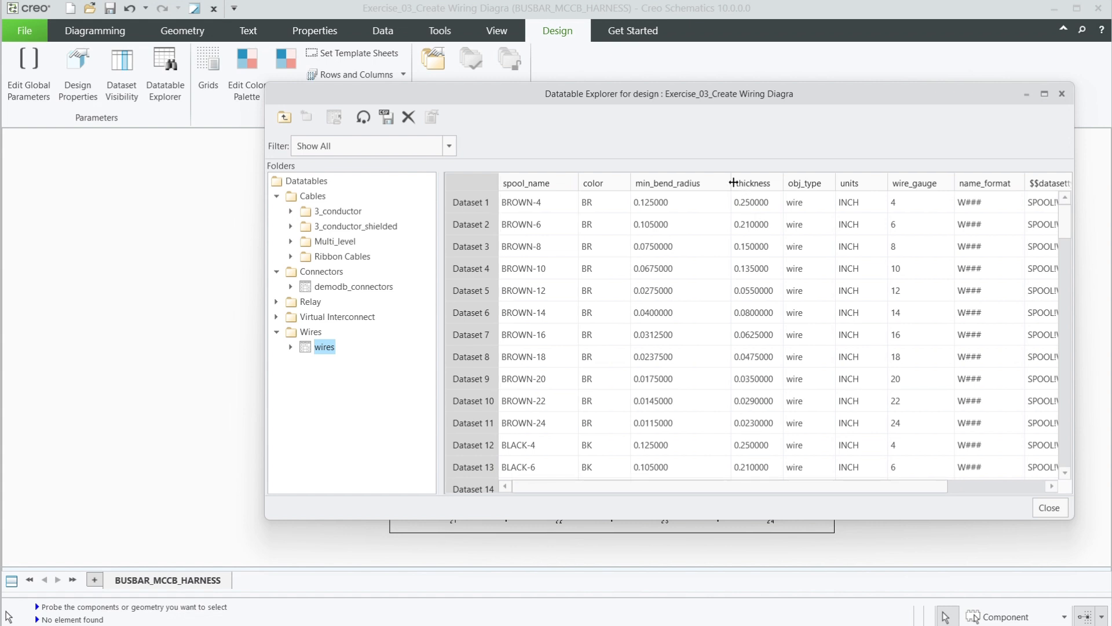
pyautogui.moveTo(731, 183); pyautogui.dragTo(710, 181)
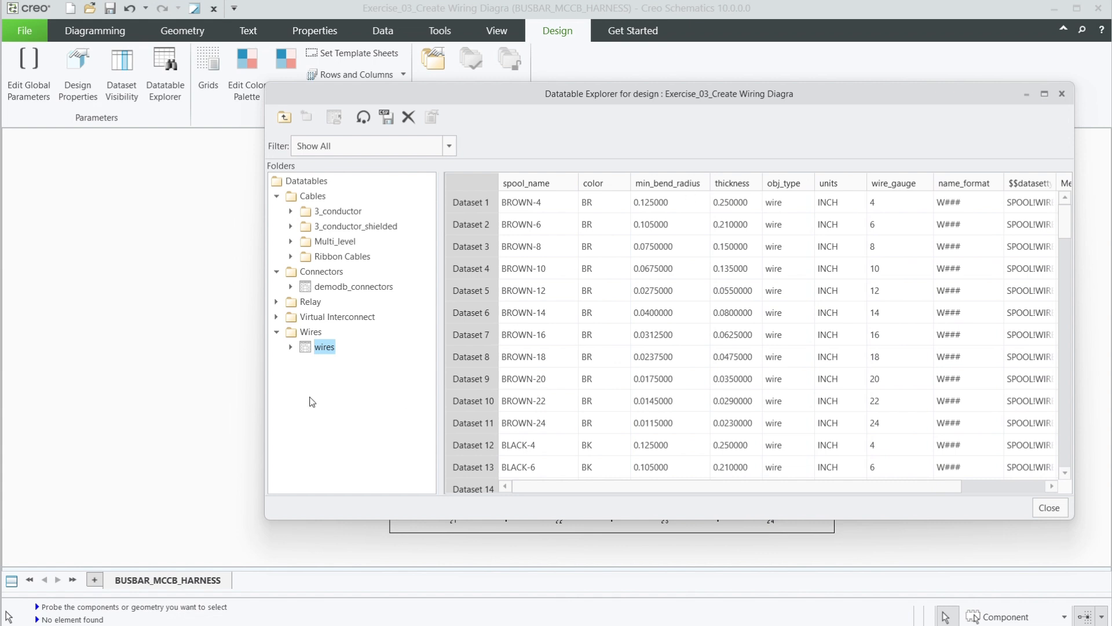
# Step: Try to save the wires datatable to the Desktop without overwriting the existing wires.csv file
pyautogui.rightClick(328, 350)
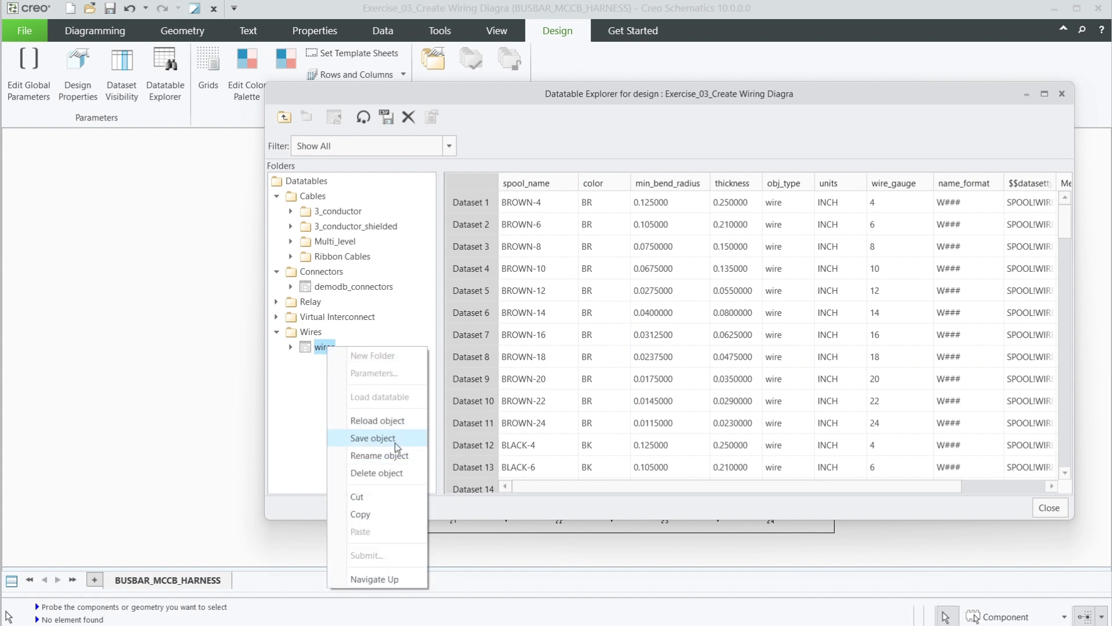
pyautogui.click(397, 438)
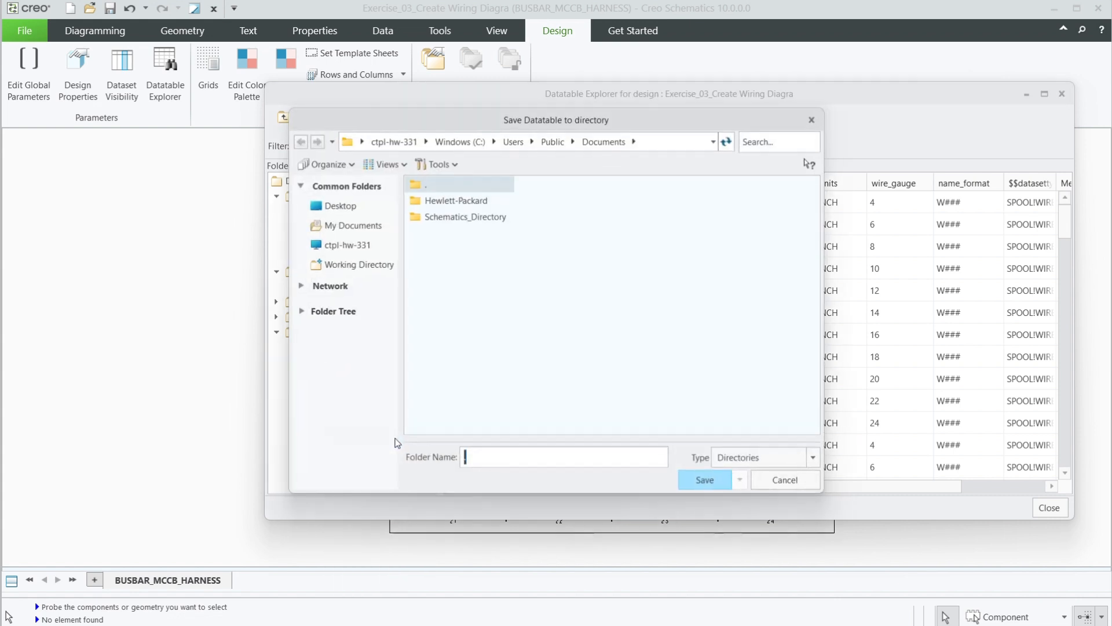
pyautogui.click(339, 206)
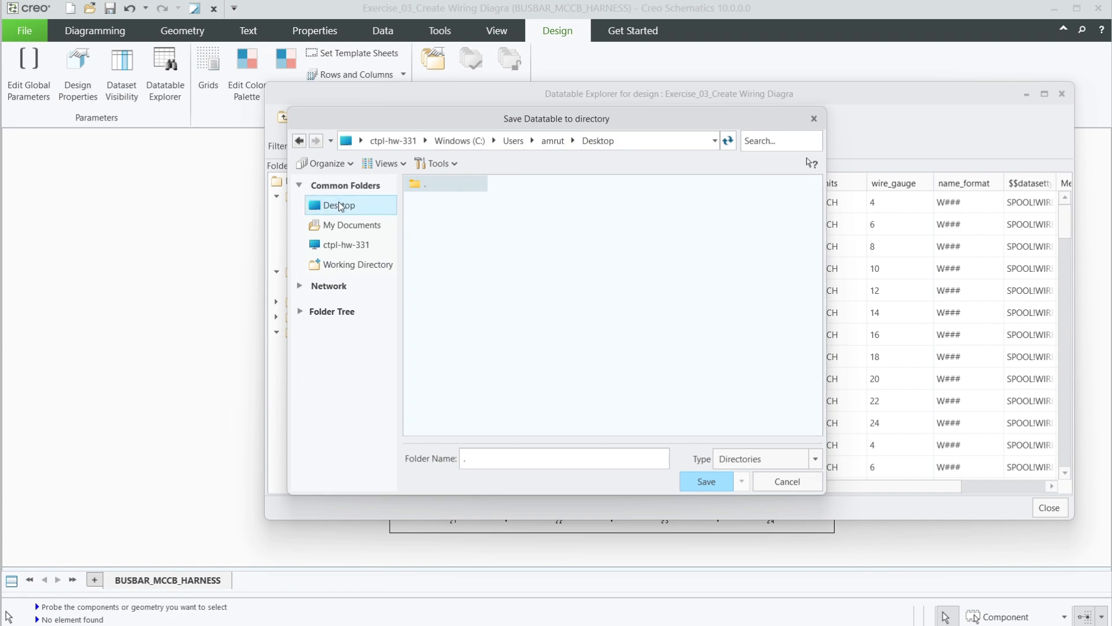
pyautogui.click(716, 482)
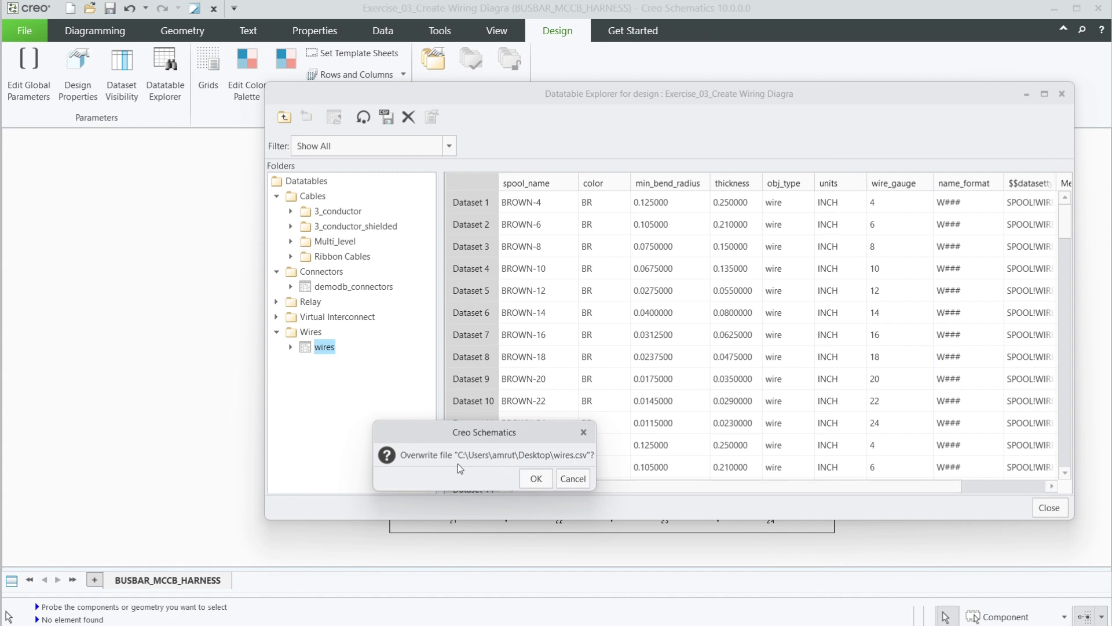
pyautogui.click(573, 479)
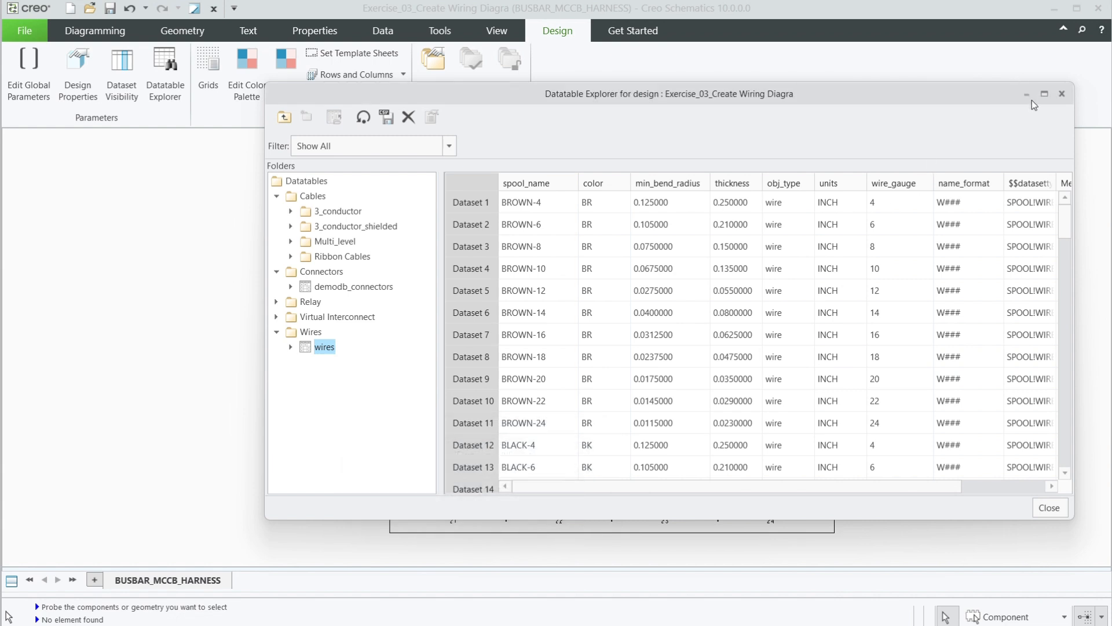
# Step: Close the Datatable Explorer, then open wires.csv from the desktop in Excel with the spool_name column widened to show full names
pyautogui.click(1050, 507)
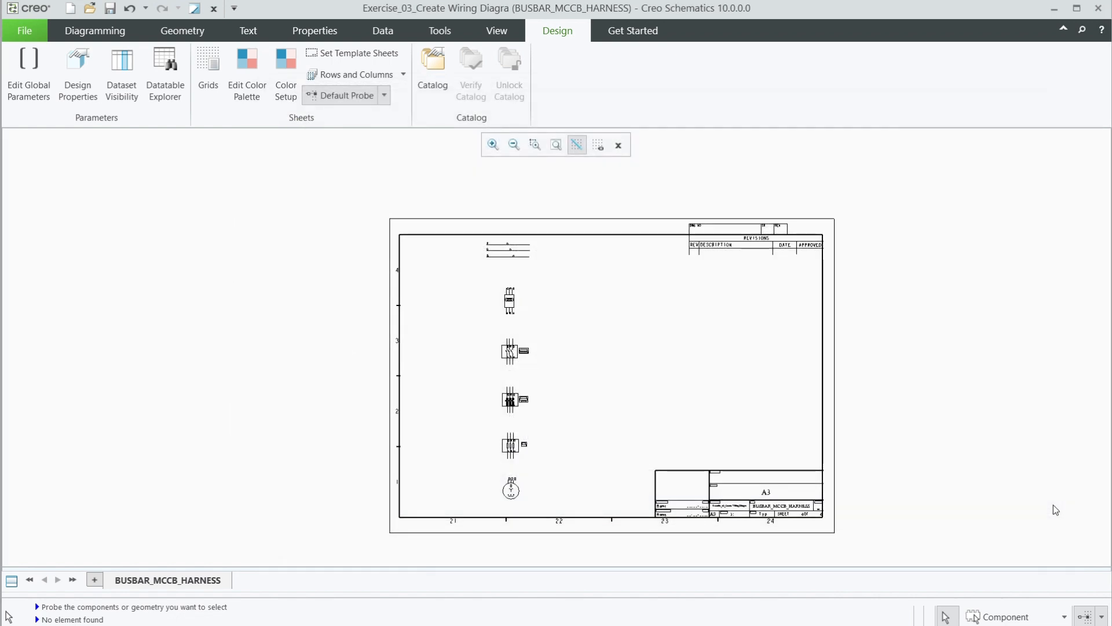
pyautogui.click(1053, 8)
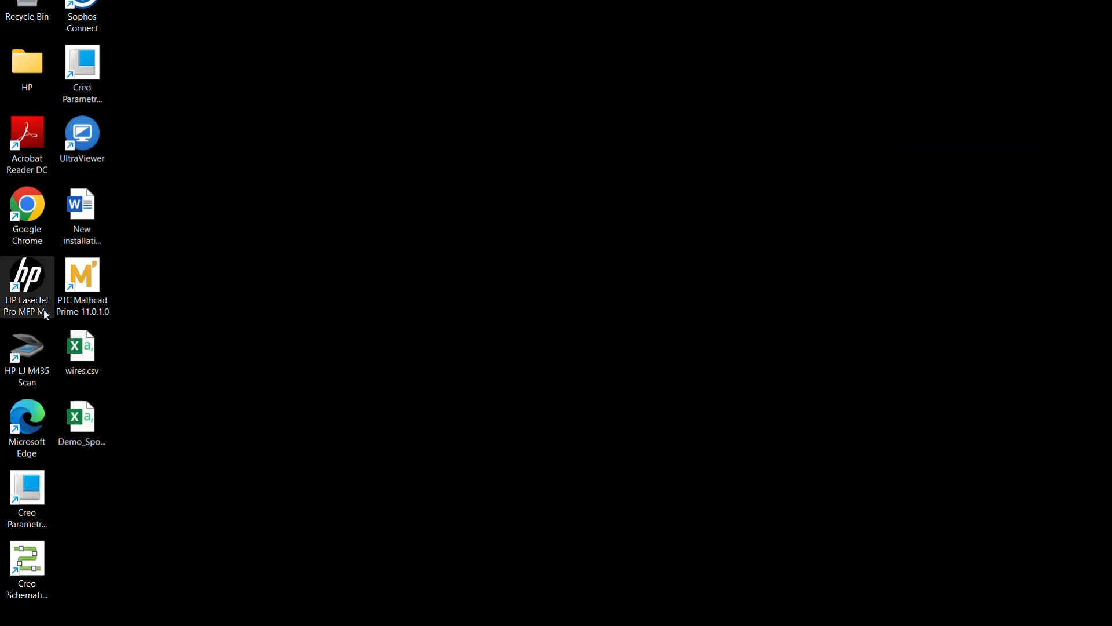
pyautogui.doubleClick(82, 348)
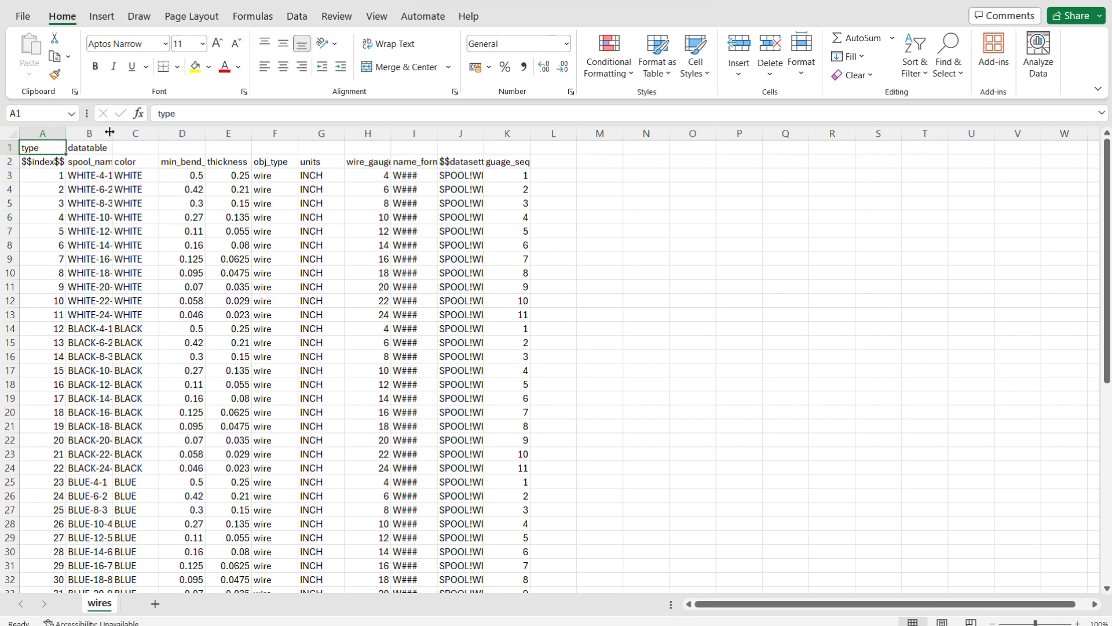
pyautogui.moveTo(113, 132); pyautogui.dragTo(144, 132)
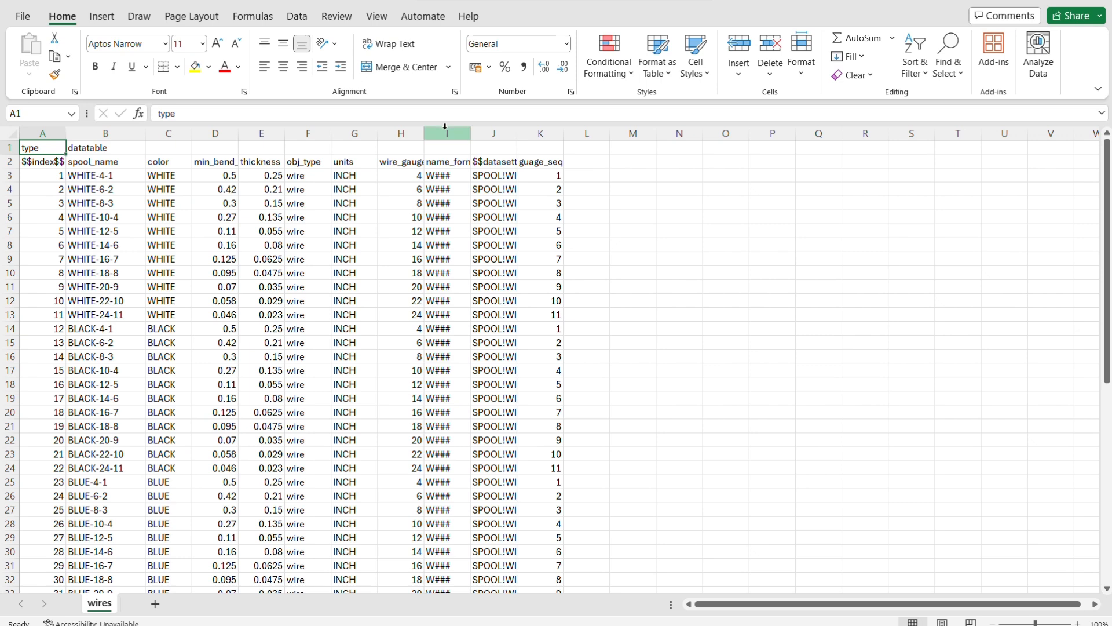
# Step: Widen the name_format and $$datasettype$$ columns of wires.csv, then open the design's Datatable Explorer beside the spreadsheet
pyautogui.moveTo(517, 133); pyautogui.dragTo(490, 137)
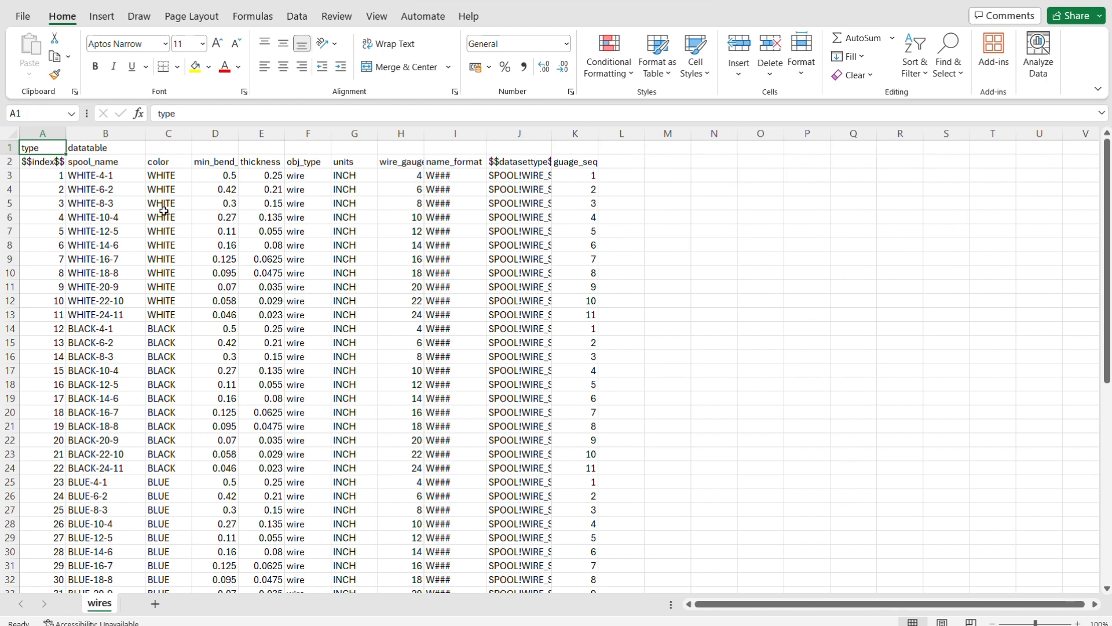
pyautogui.click(99, 175)
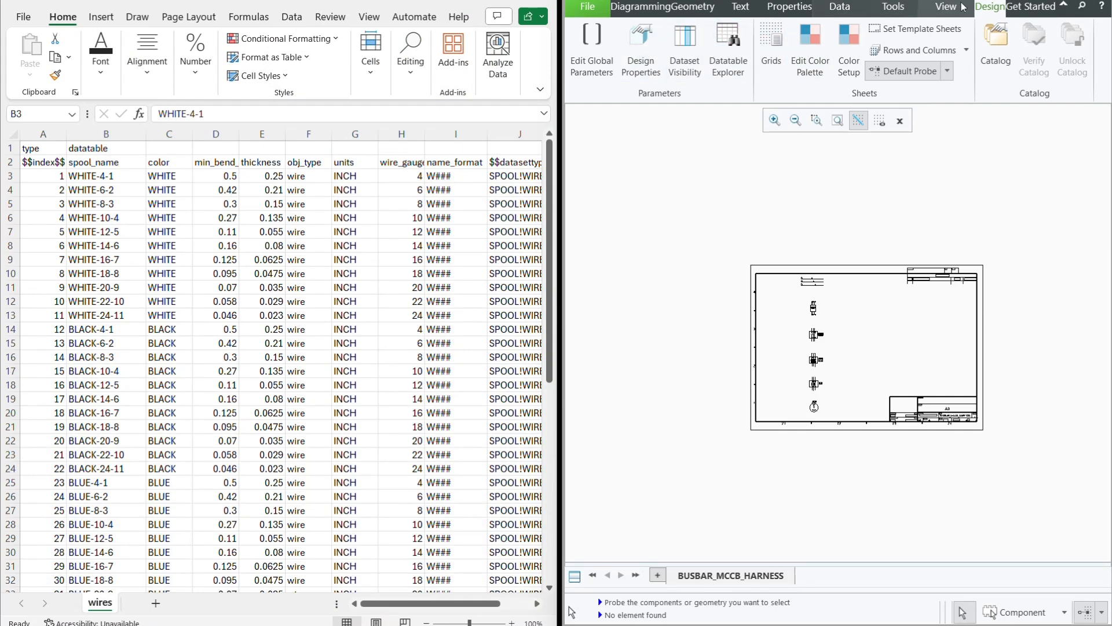
pyautogui.click(729, 51)
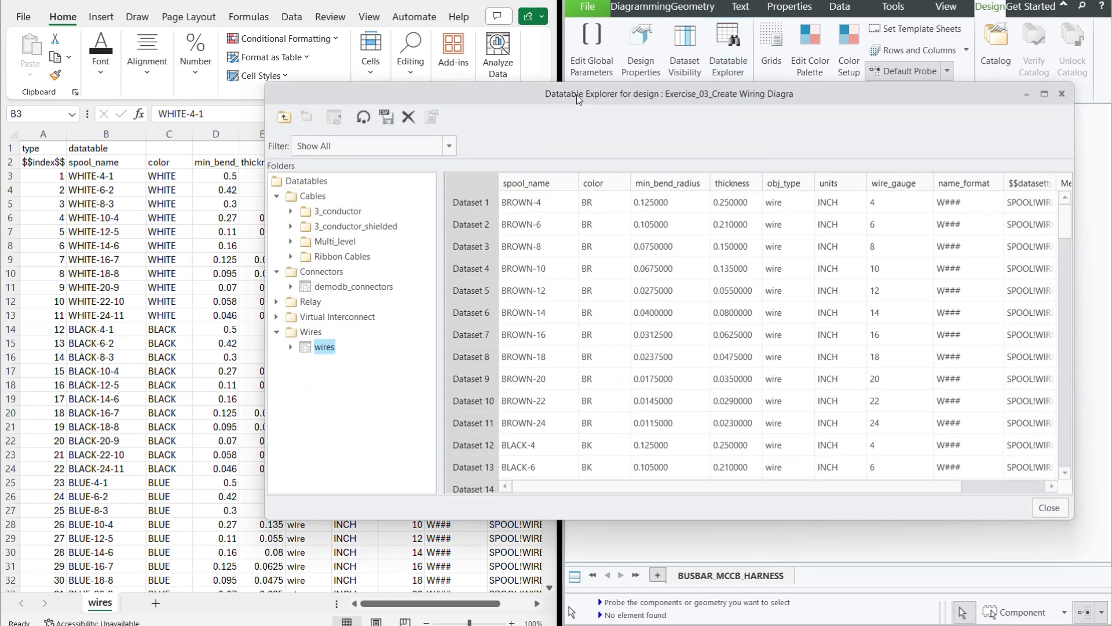
pyautogui.moveTo(576, 95); pyautogui.dragTo(752, 64)
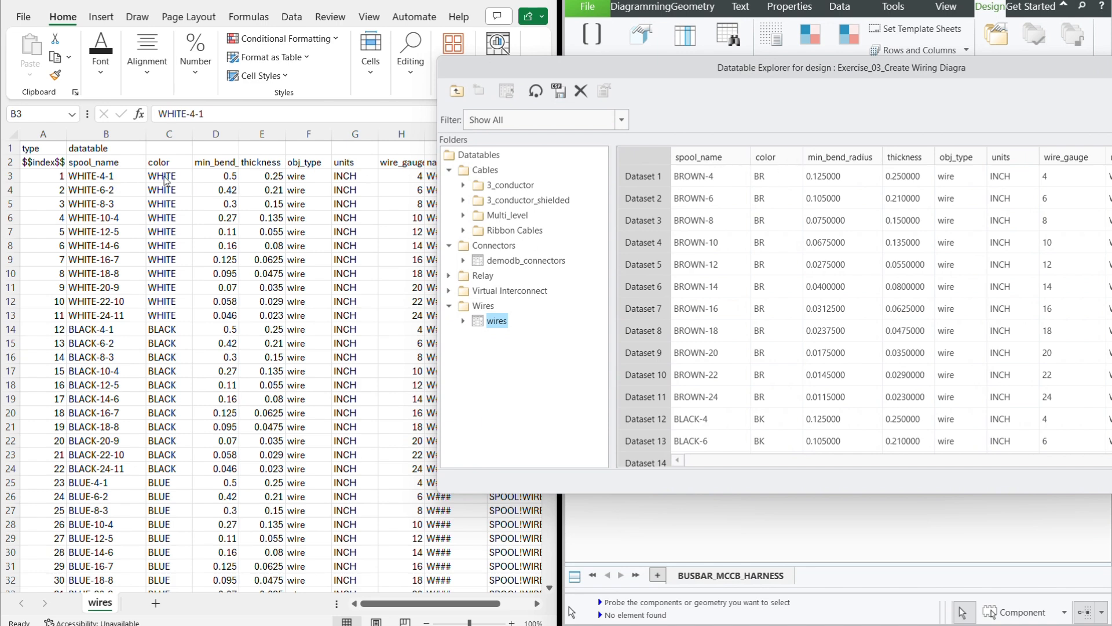
# Step: Examine the colour entries of the white, black, blue and red spools in wires.csv alongside the design's wires datatable
pyautogui.scroll(-1, 165, 324)
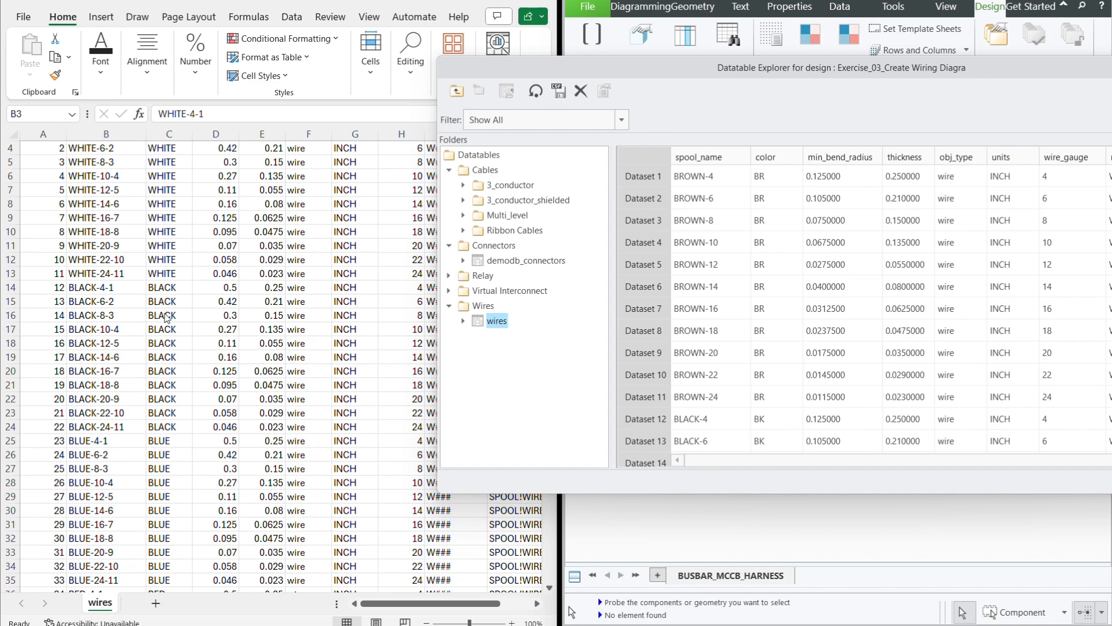
pyautogui.click(165, 322)
pyautogui.click(165, 314)
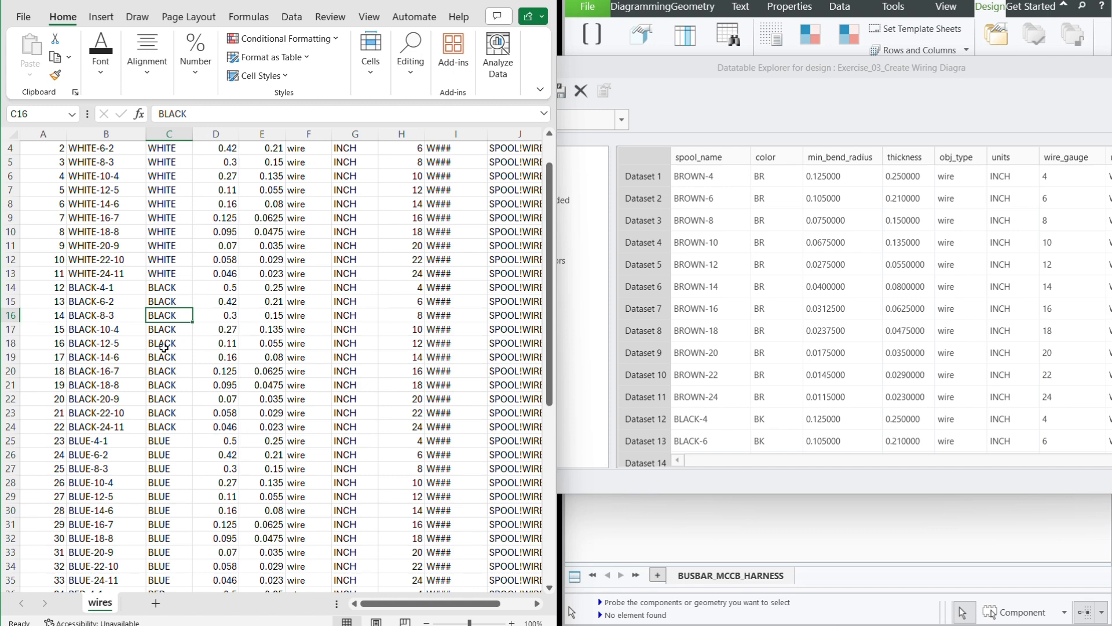
pyautogui.click(170, 384)
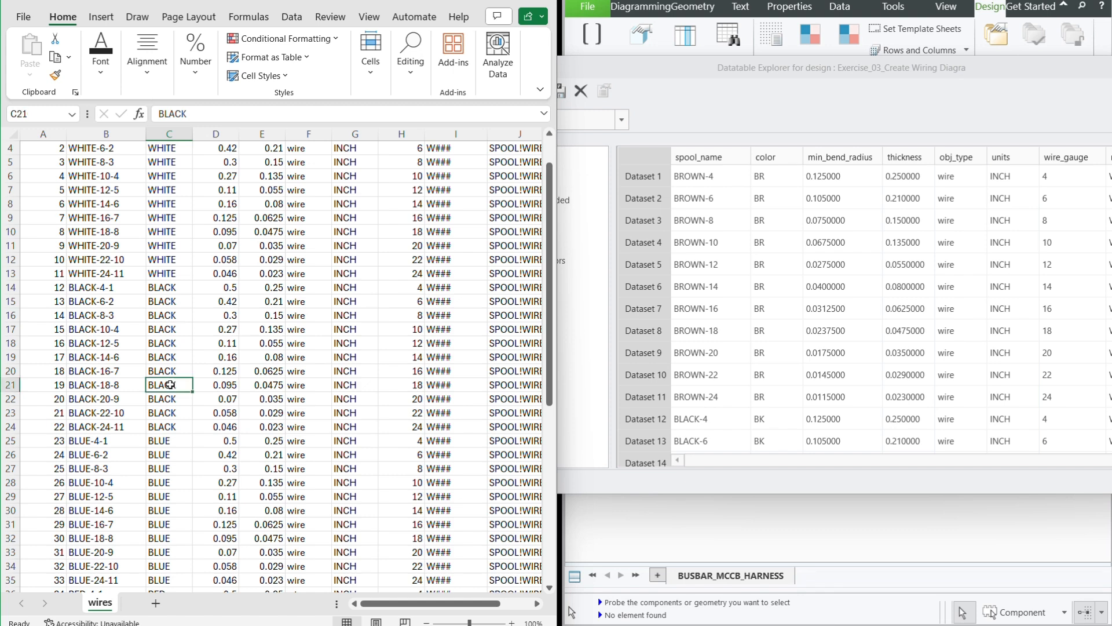
pyautogui.scroll(-3, 173, 443)
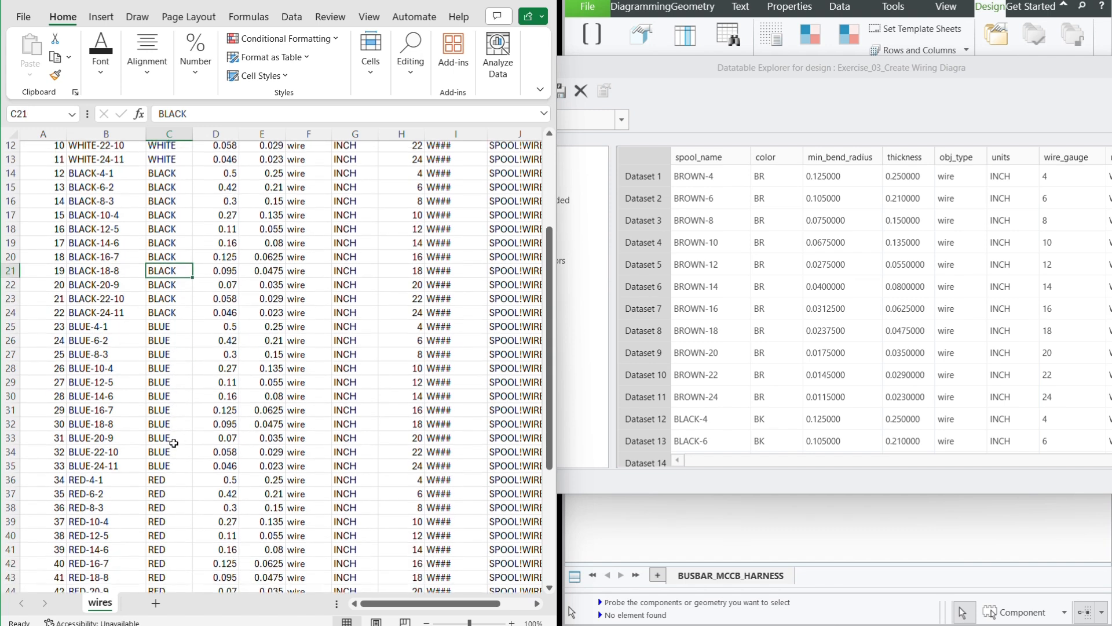
pyautogui.scroll(-1, 174, 439)
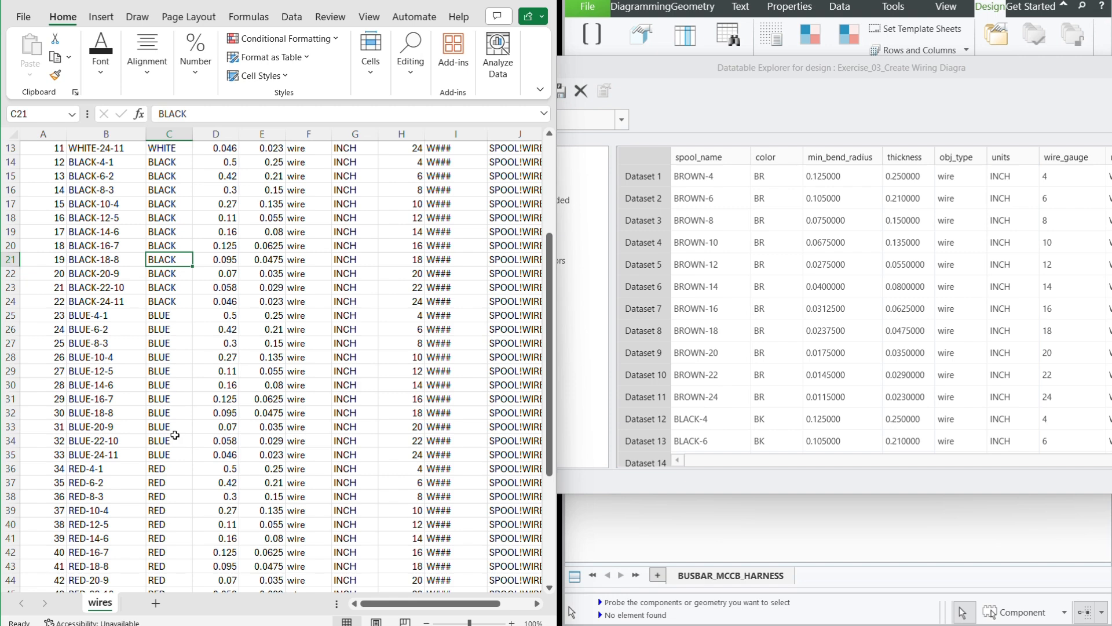
pyautogui.click(177, 314)
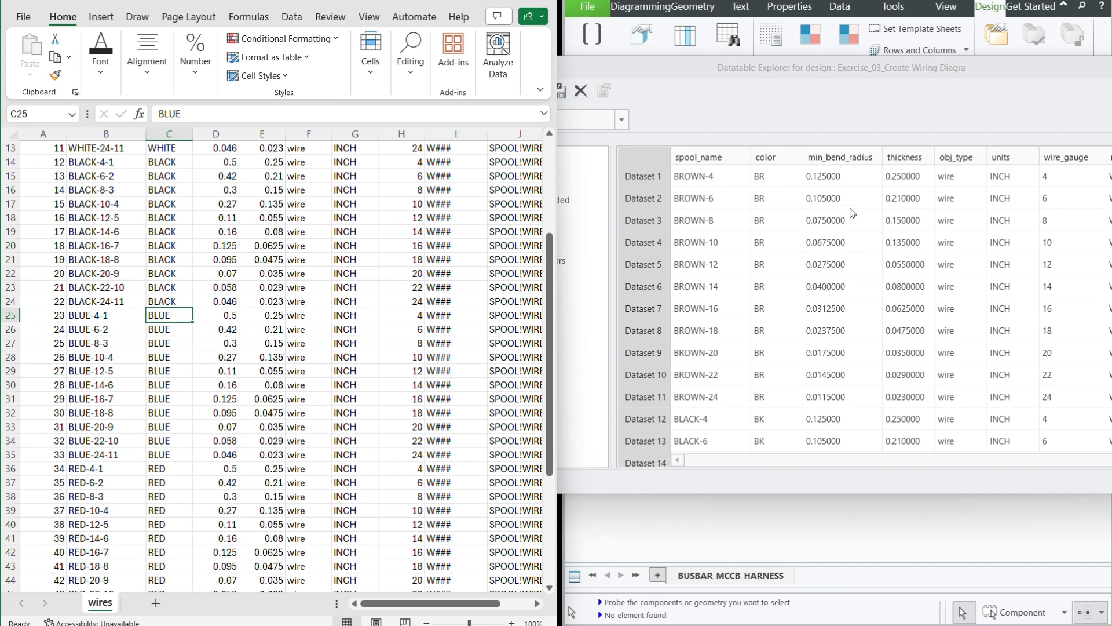
pyautogui.scroll(4, 210, 313)
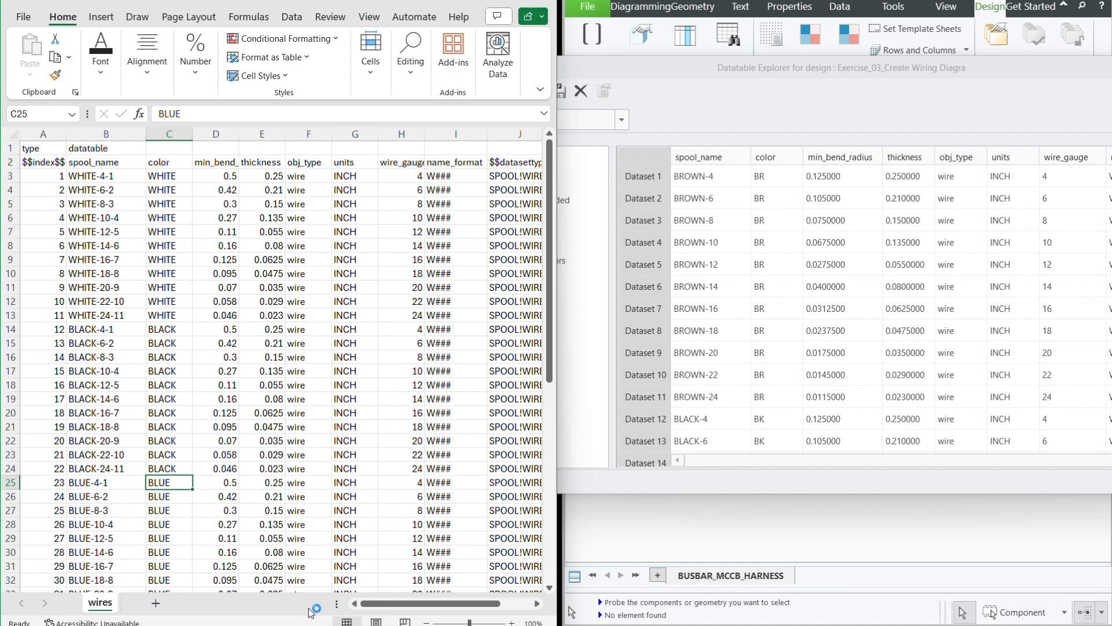
# Step: Widen the guage_seq column of wires.csv to give its heading and values more room
pyautogui.moveTo(433, 604); pyautogui.dragTo(464, 604)
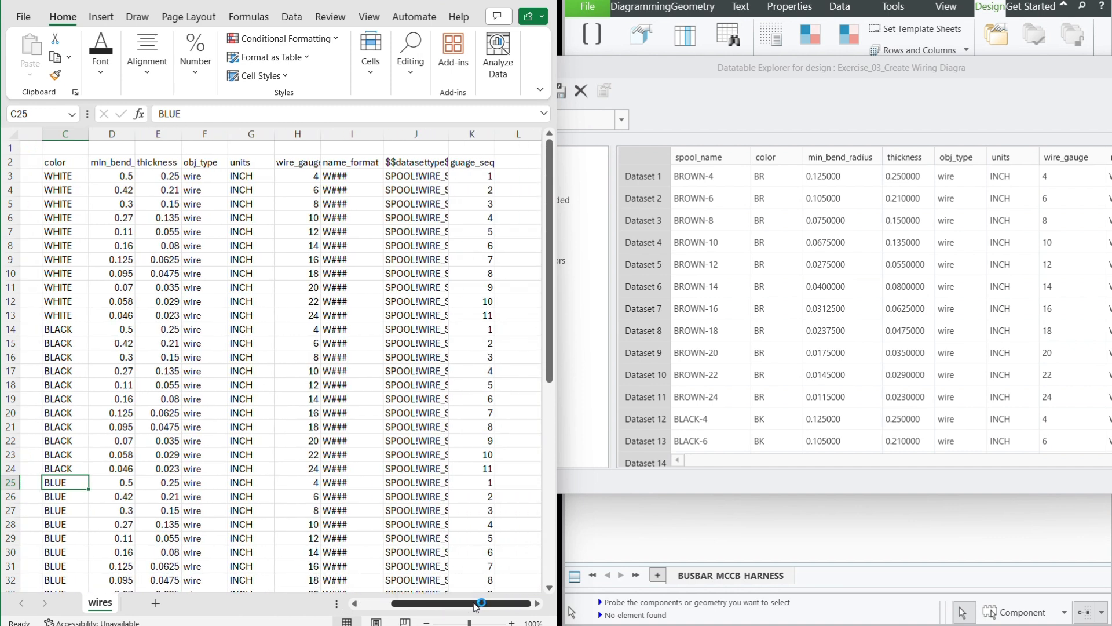
pyautogui.moveTo(495, 129); pyautogui.dragTo(503, 129)
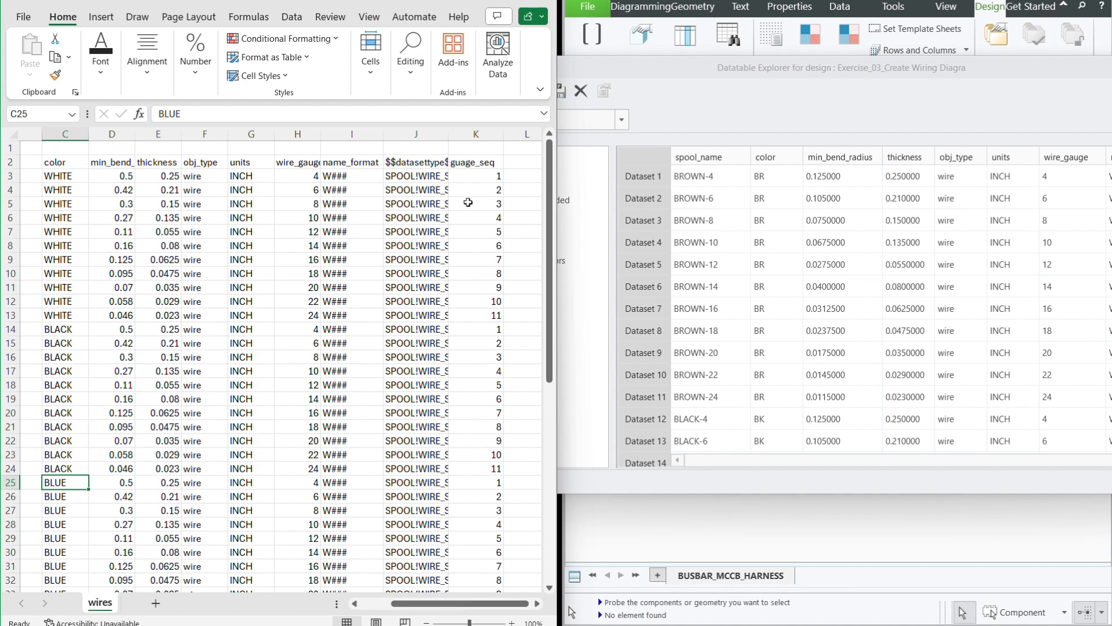
pyautogui.moveTo(476, 604); pyautogui.dragTo(445, 606)
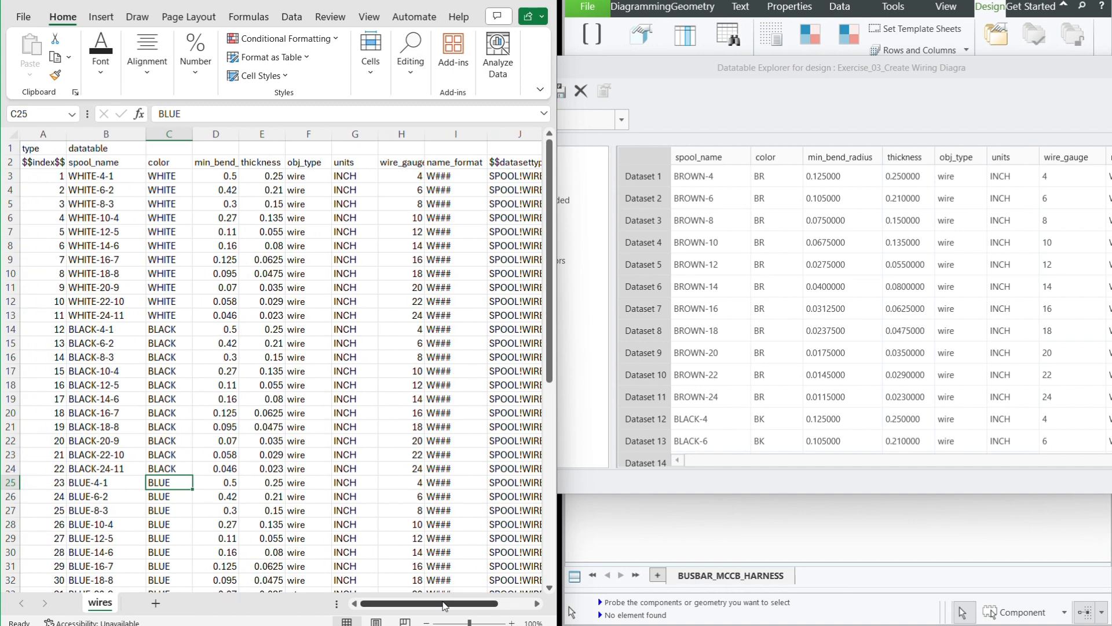
# Step: Try to save the spool sheet on the Desktop as demo_spool in CSV (Comma delimited) format, without replacing the existing file
pyautogui.click(25, 20)
pyautogui.click(48, 242)
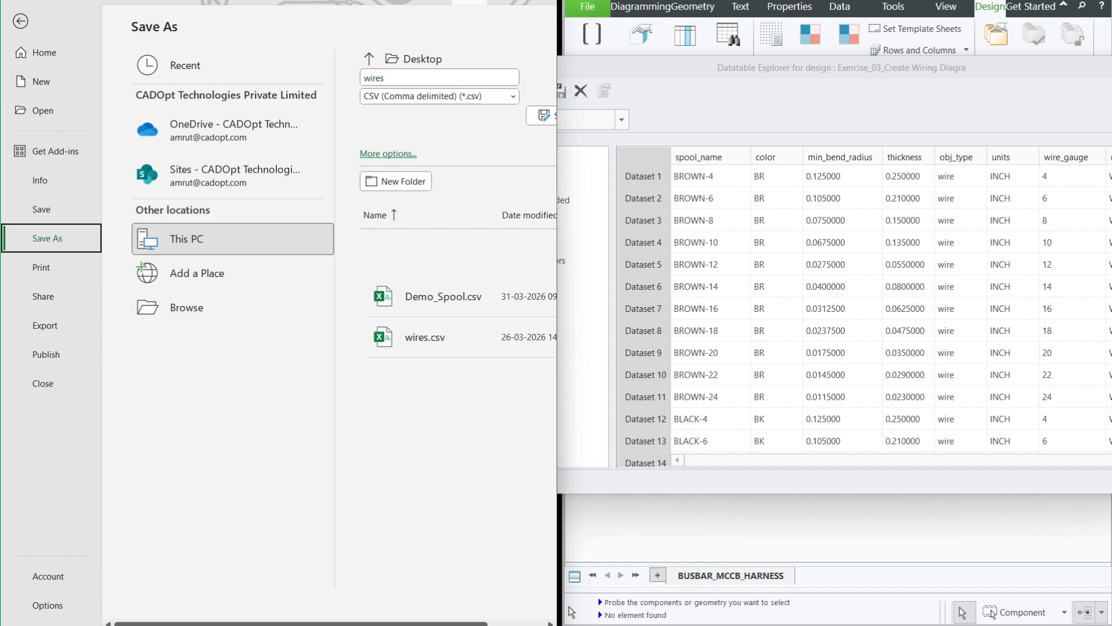
pyautogui.moveTo(218, 3); pyautogui.dragTo(237, 66)
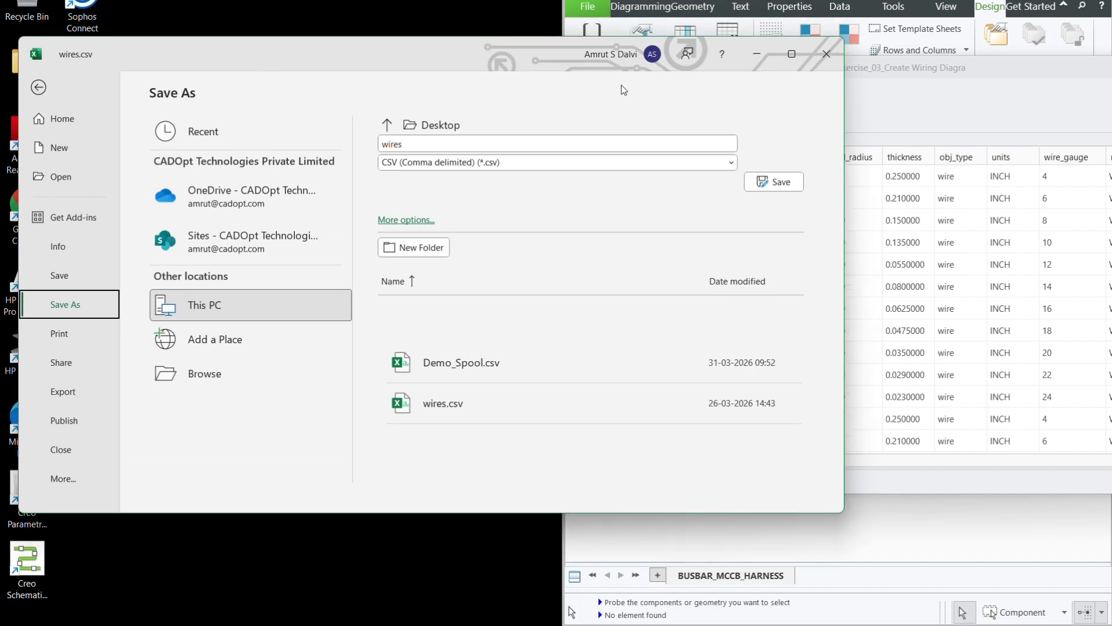
pyautogui.click(792, 55)
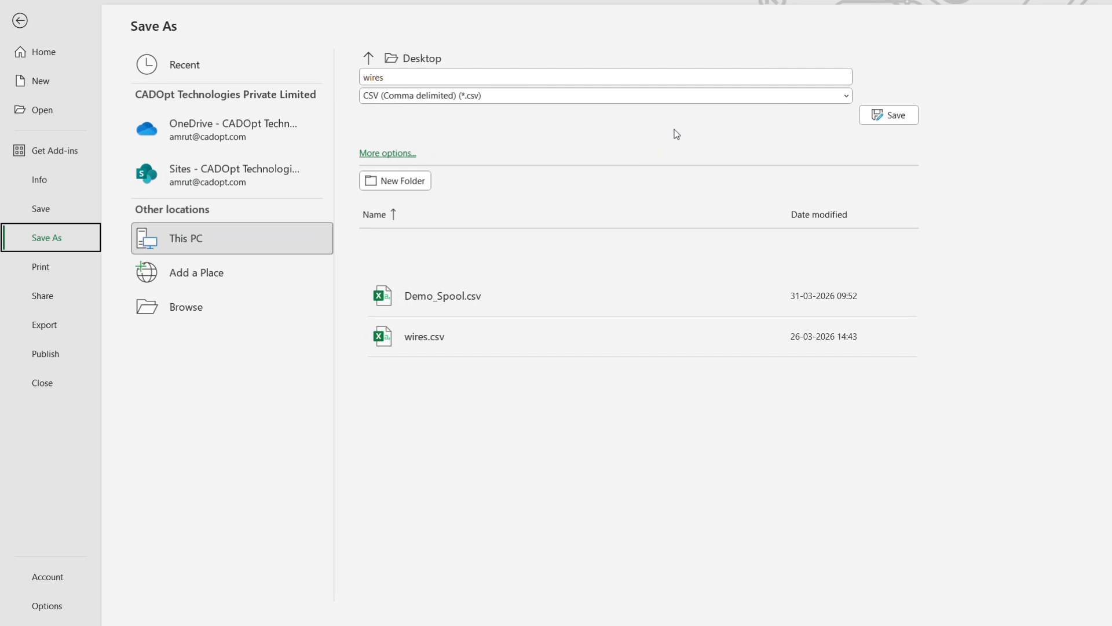
pyautogui.click(709, 96)
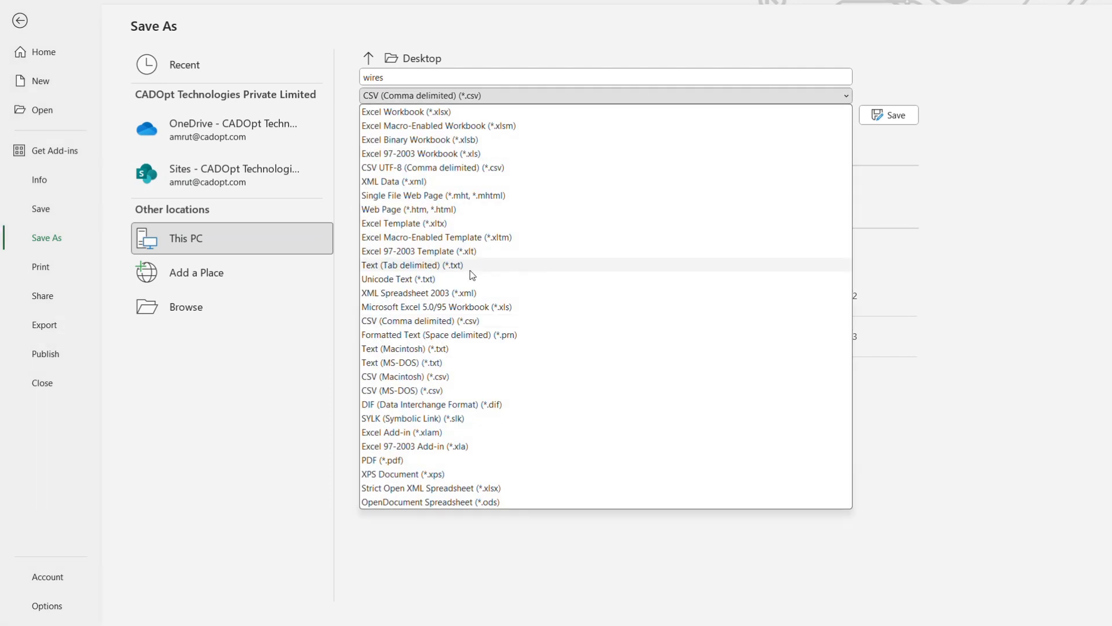
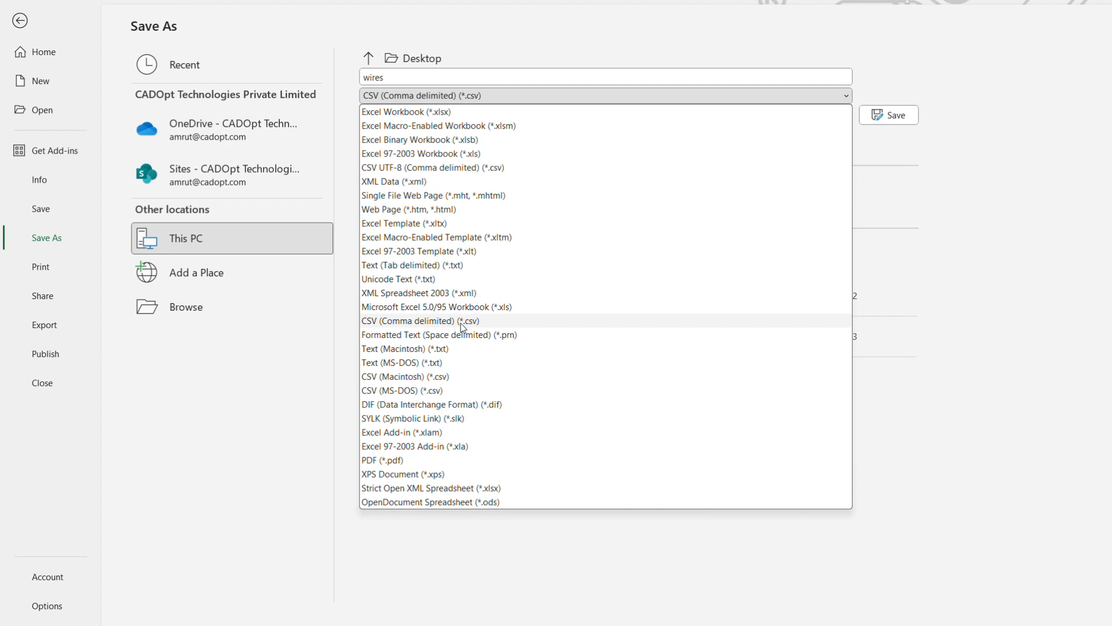
pyautogui.click(463, 321)
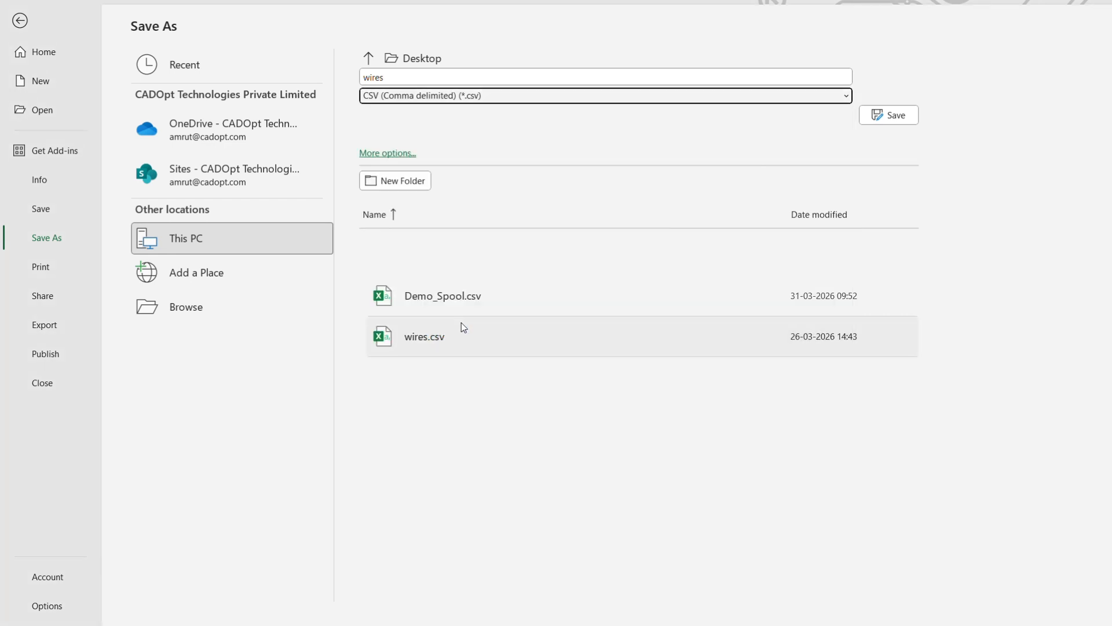
pyautogui.click(365, 76)
pyautogui.write('demo_s')
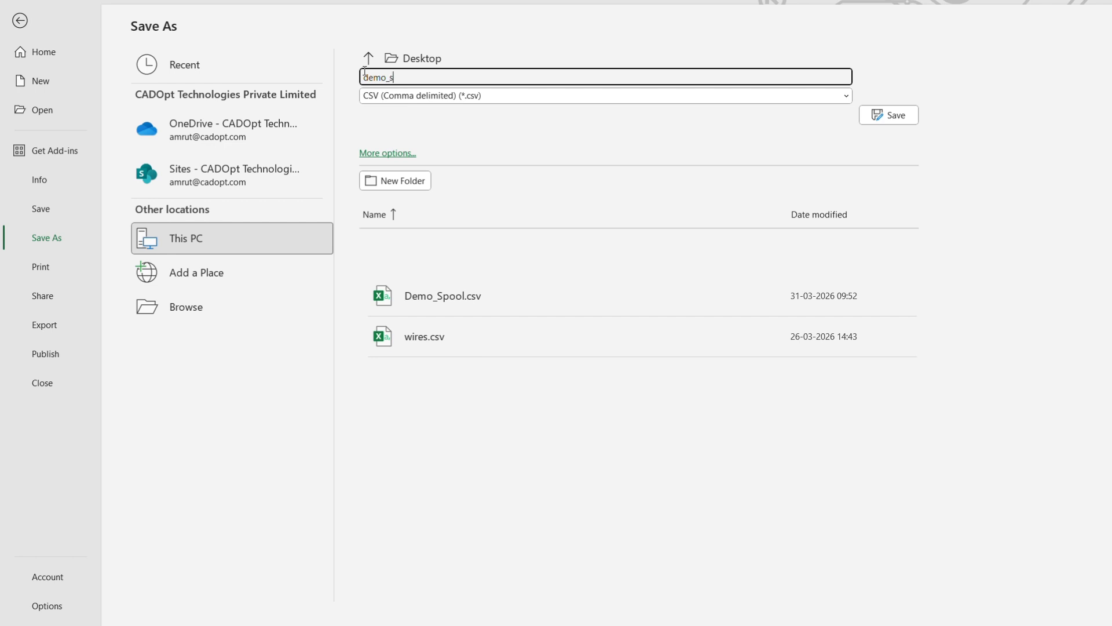
pyautogui.write('pool')
pyautogui.click(883, 116)
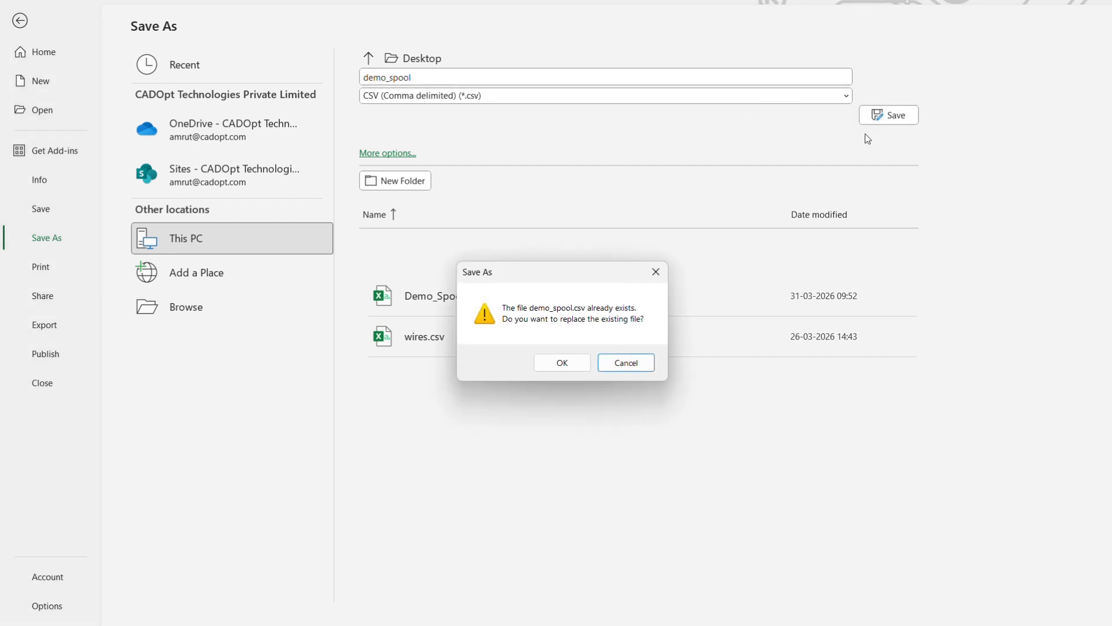
pyautogui.click(628, 364)
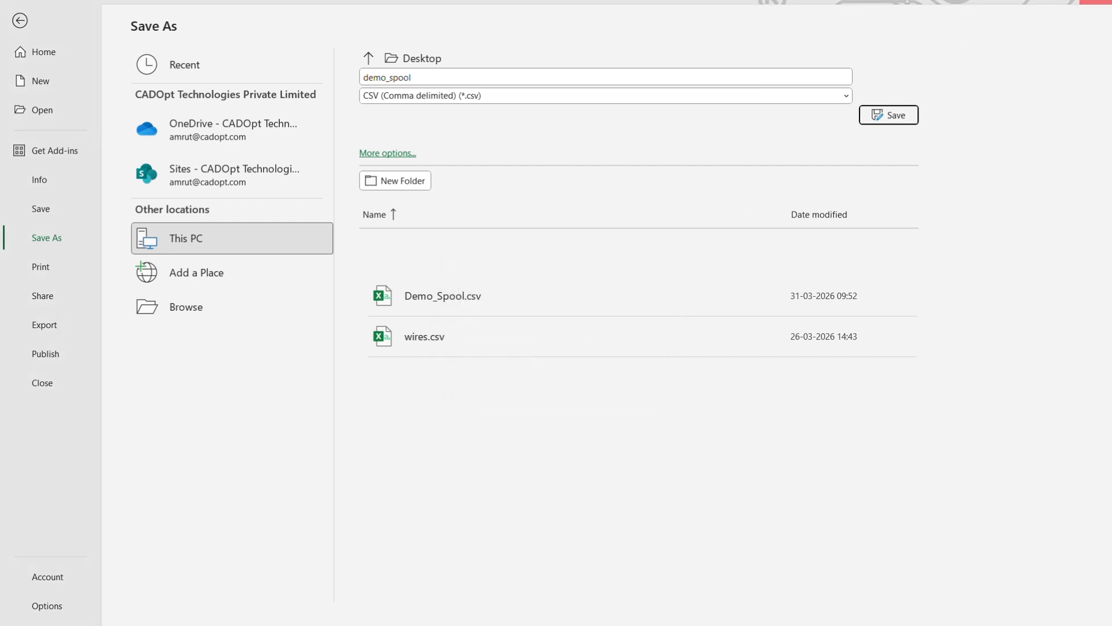
# Step: Close wires.csv without saving its changes and switch back to a maximized Creo Schematics
pyautogui.click(1095, 3)
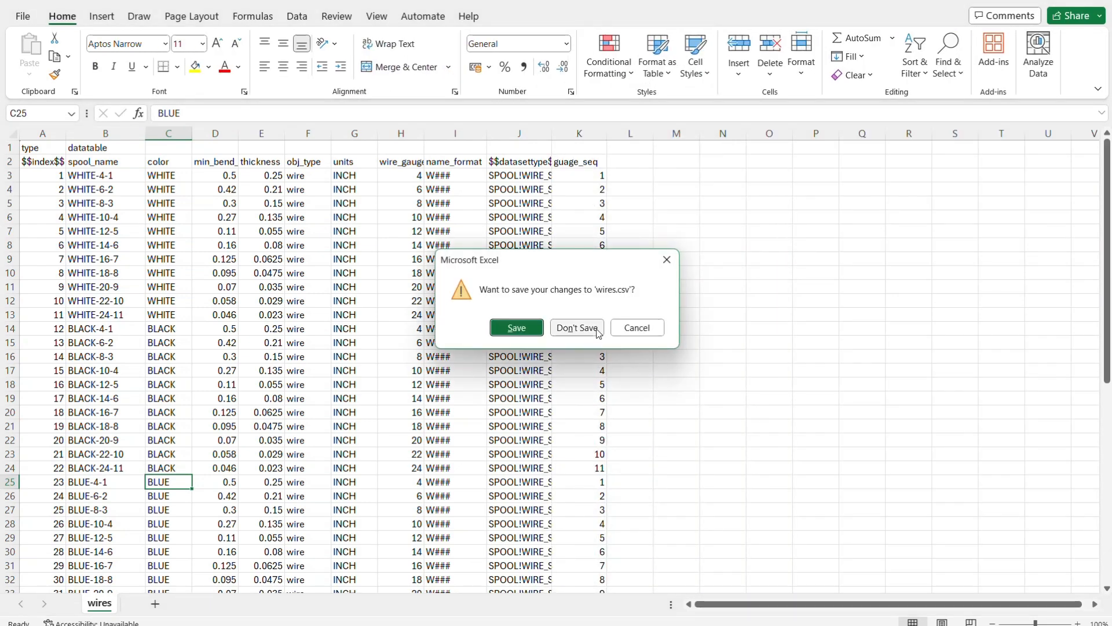
pyautogui.click(596, 332)
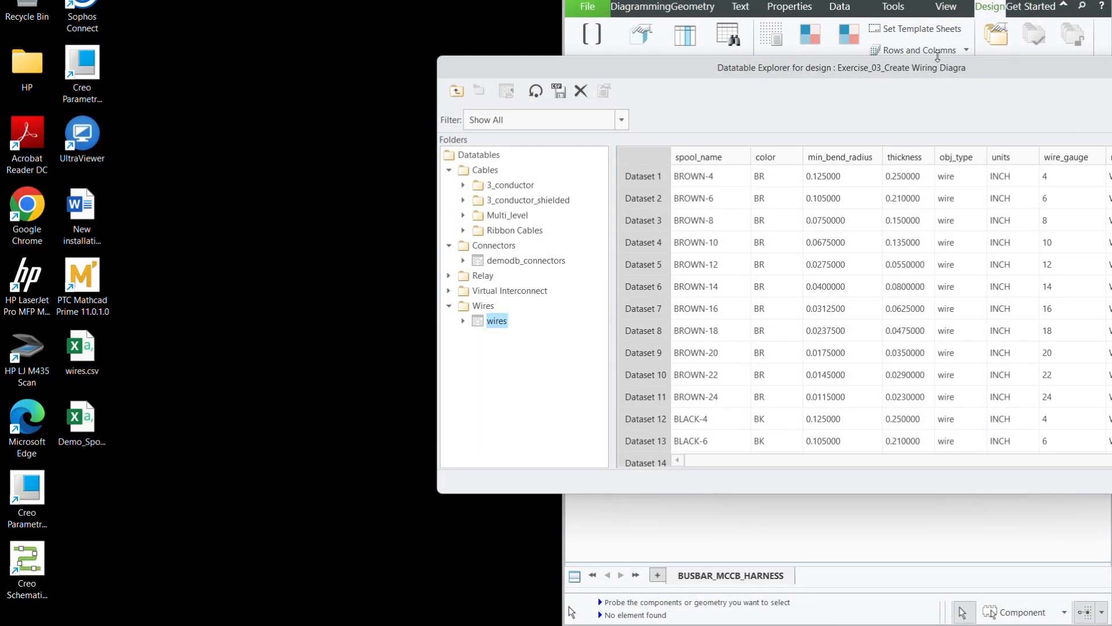
pyautogui.doubleClick(1009, 2)
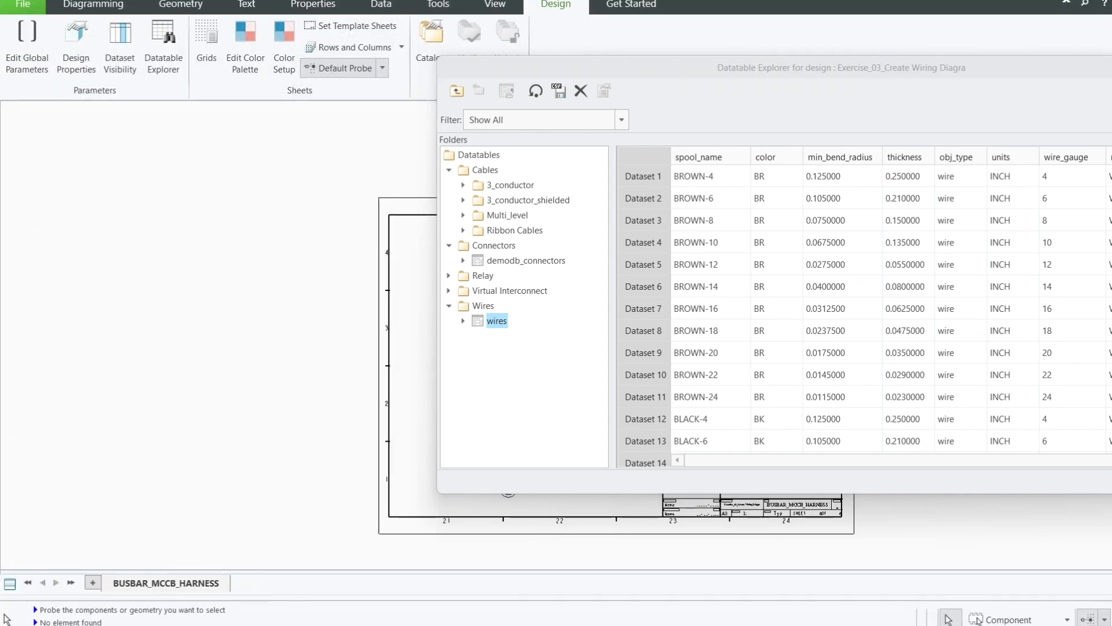
pyautogui.moveTo(1013, 73); pyautogui.dragTo(770, 95)
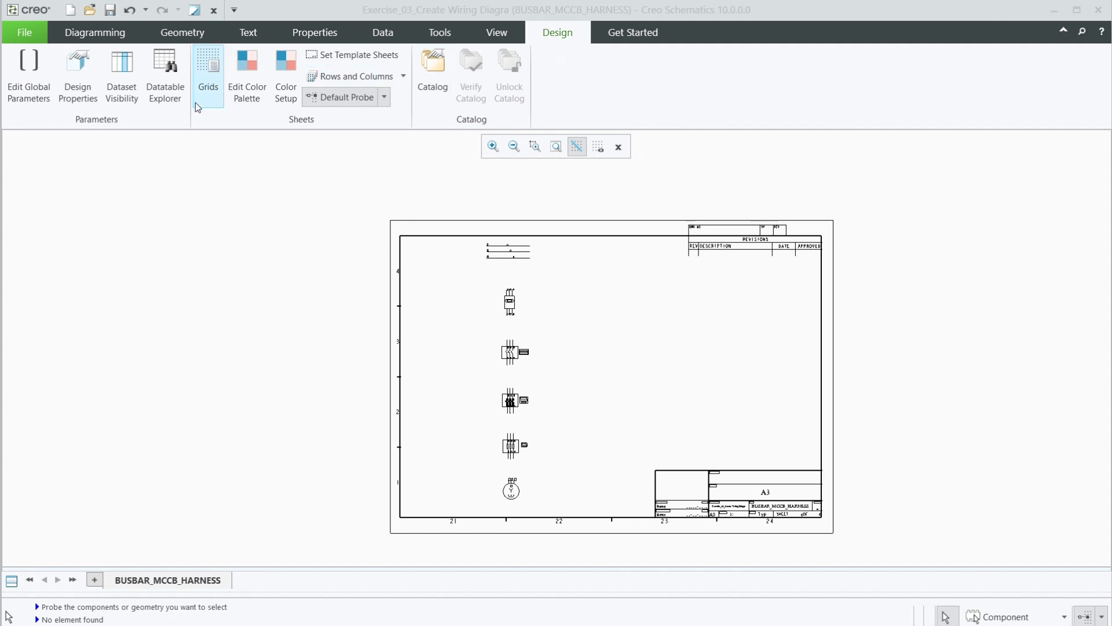
# Step: Try to load Demo_Spool.csv from the Desktop into the Wires datatable folder, then close the Datatable Explorer
pyautogui.click(164, 78)
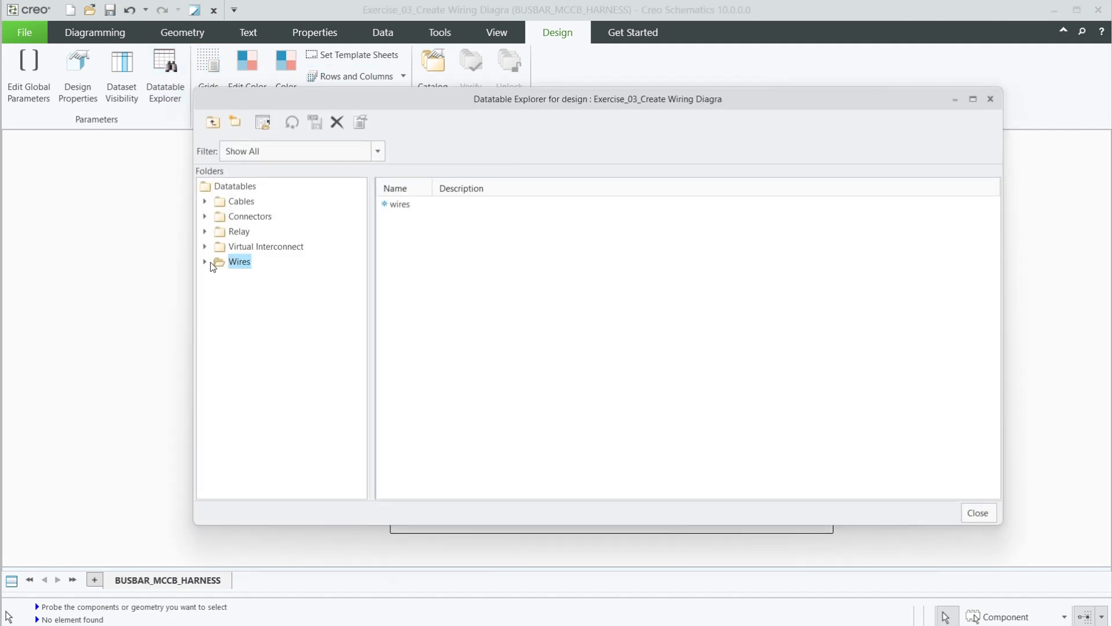
pyautogui.click(205, 262)
pyautogui.rightClick(242, 262)
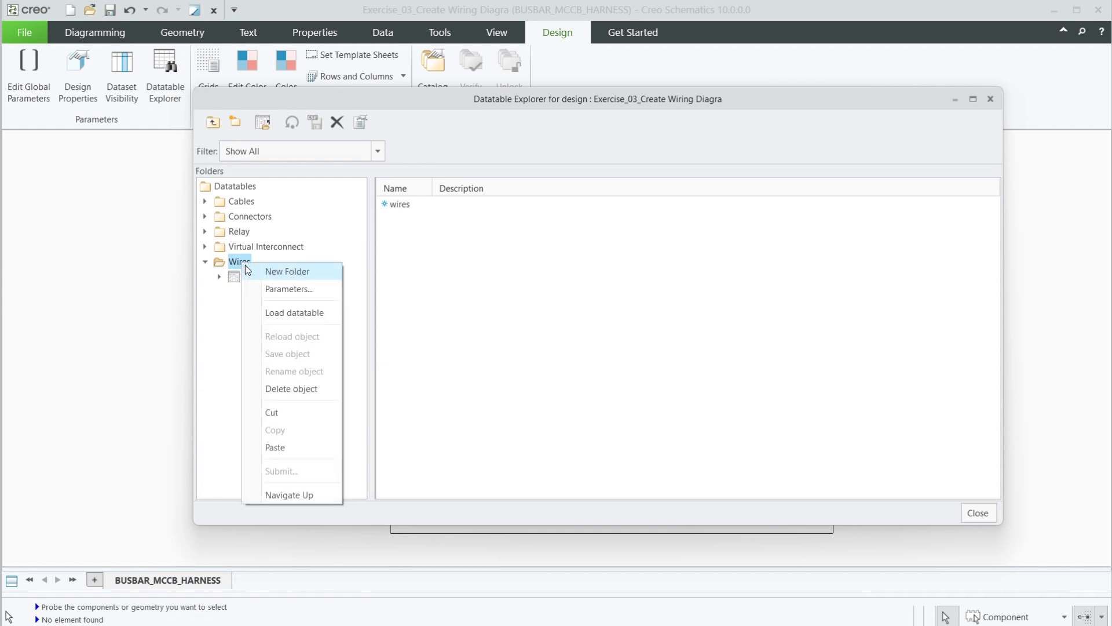
pyautogui.click(299, 317)
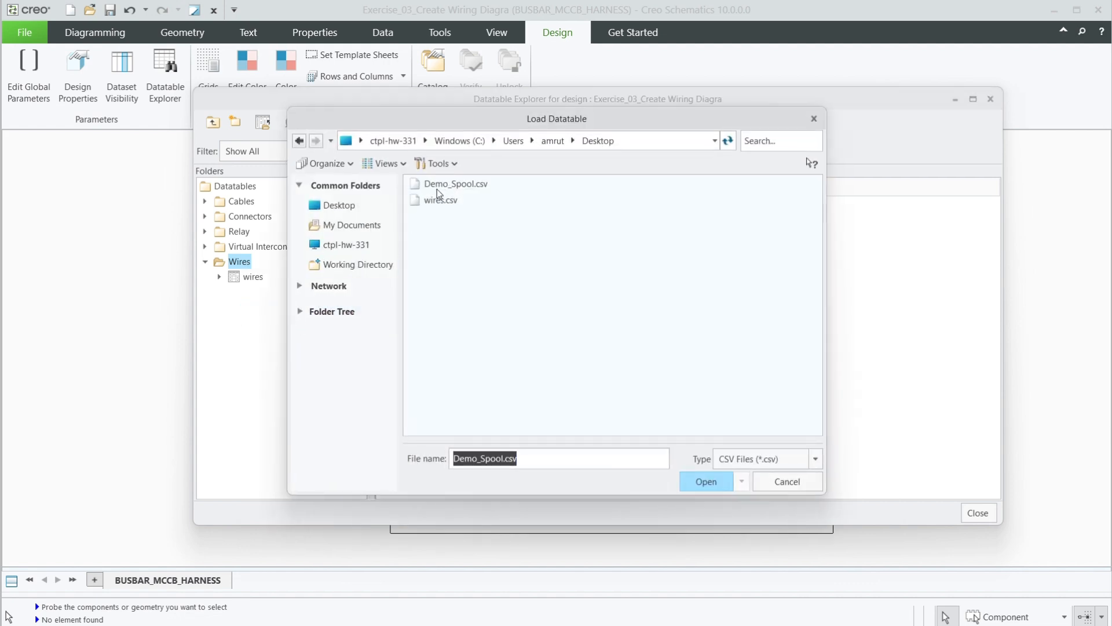
pyautogui.click(466, 190)
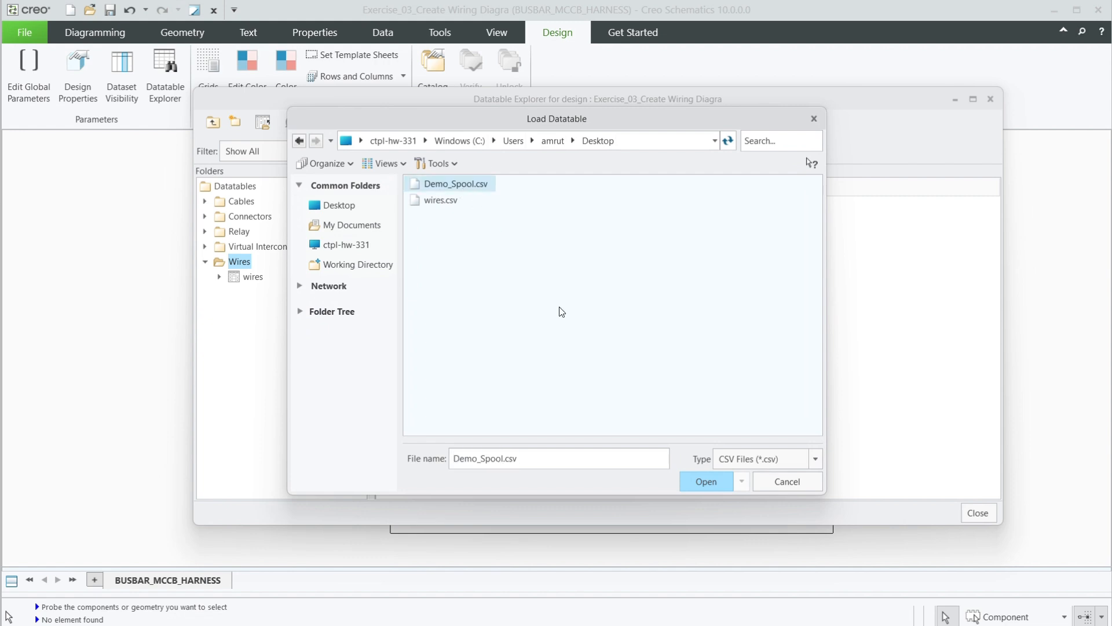
pyautogui.click(707, 487)
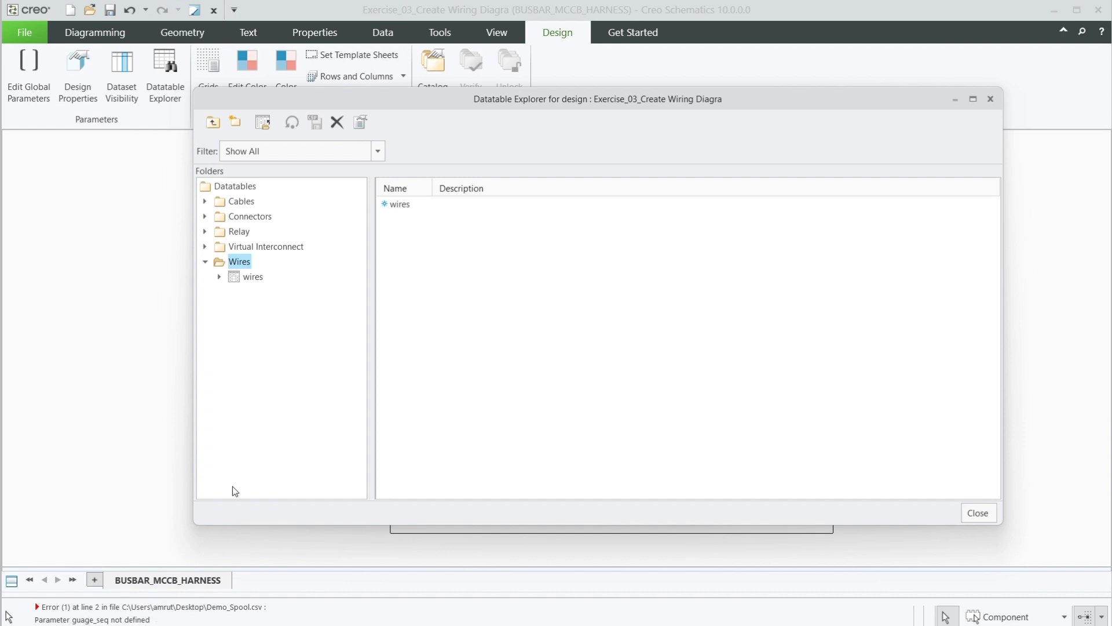
pyautogui.click(977, 513)
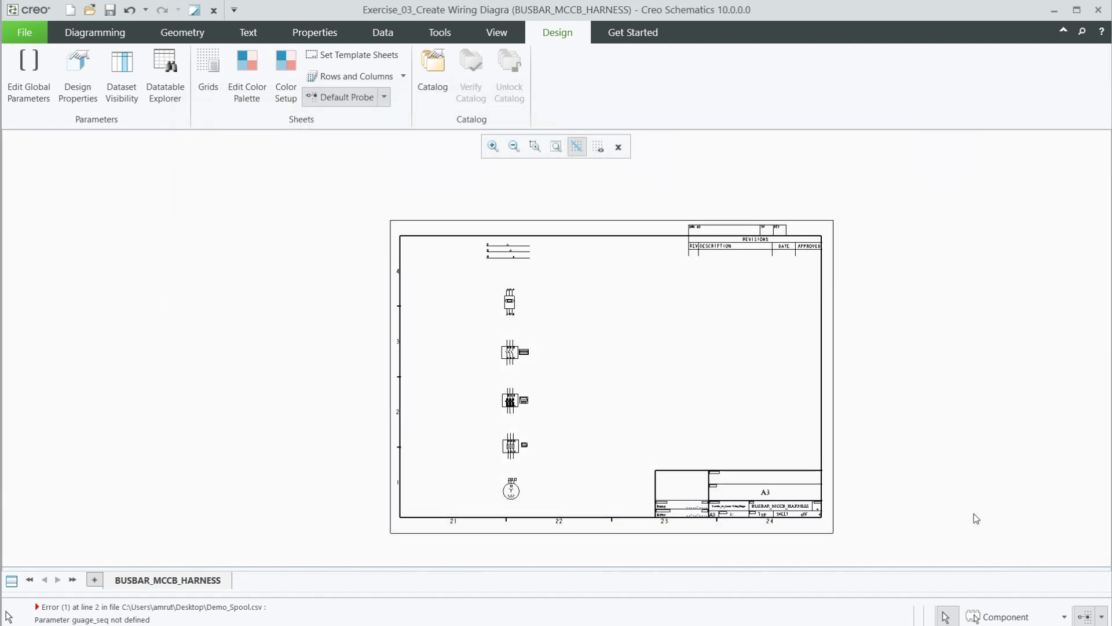
# Step: Define a new global parameter named gauge_seq with the String value type
pyautogui.click(26, 100)
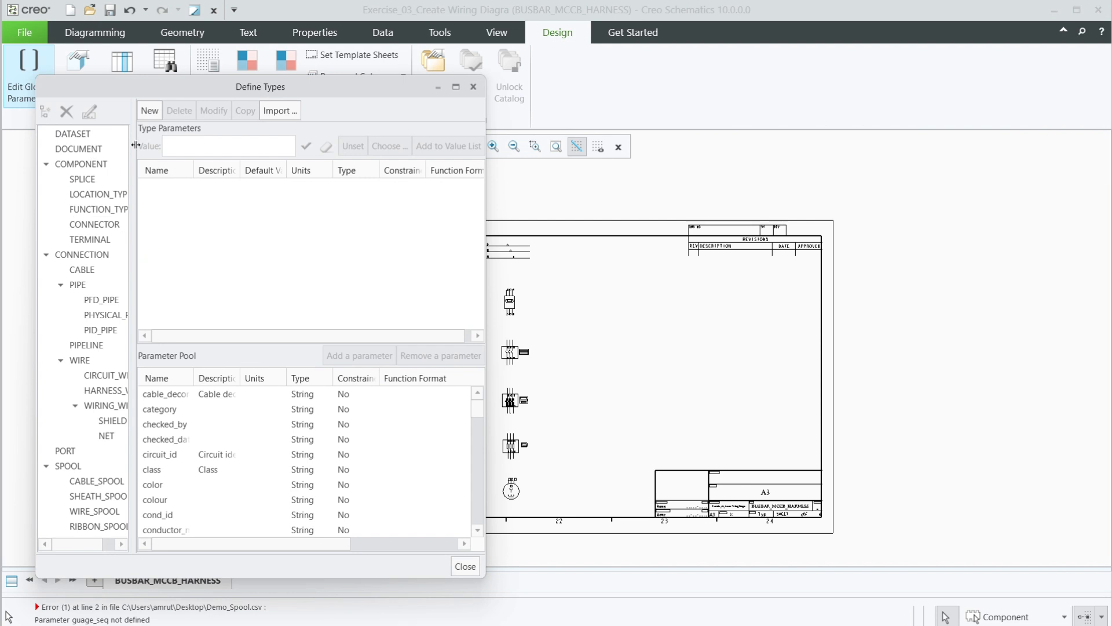
pyautogui.click(149, 110)
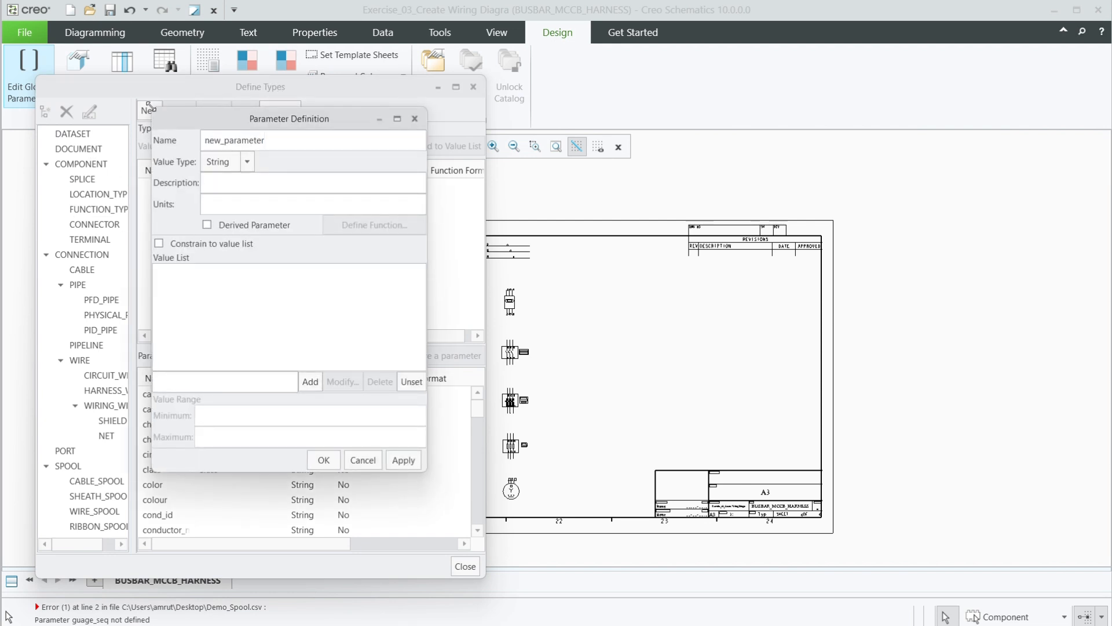
pyautogui.moveTo(267, 141); pyautogui.dragTo(197, 144)
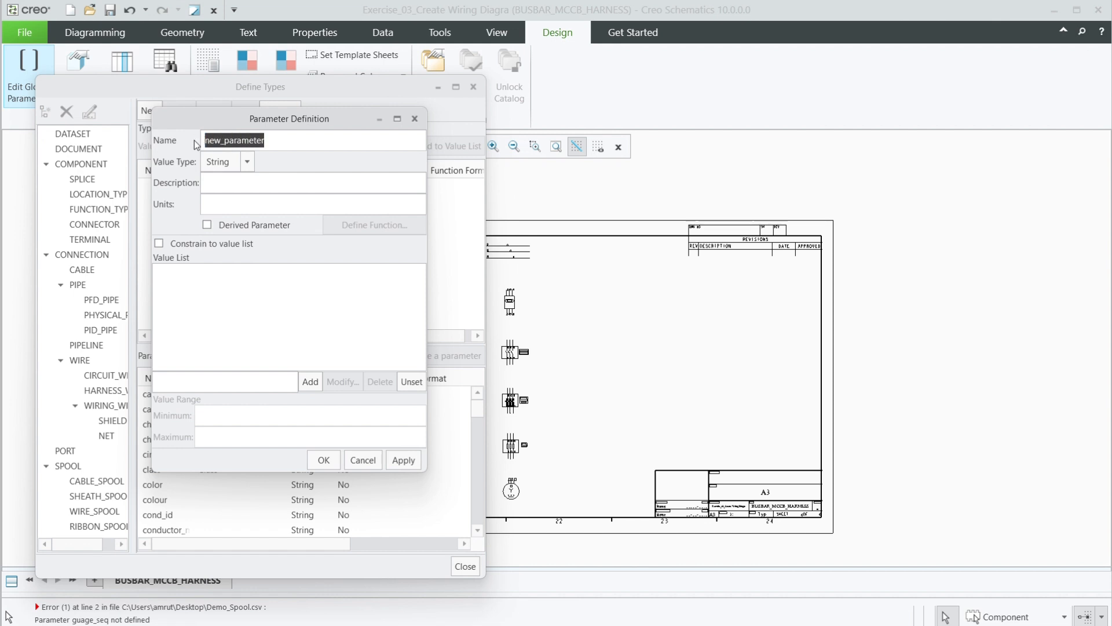
pyautogui.write('gauge_')
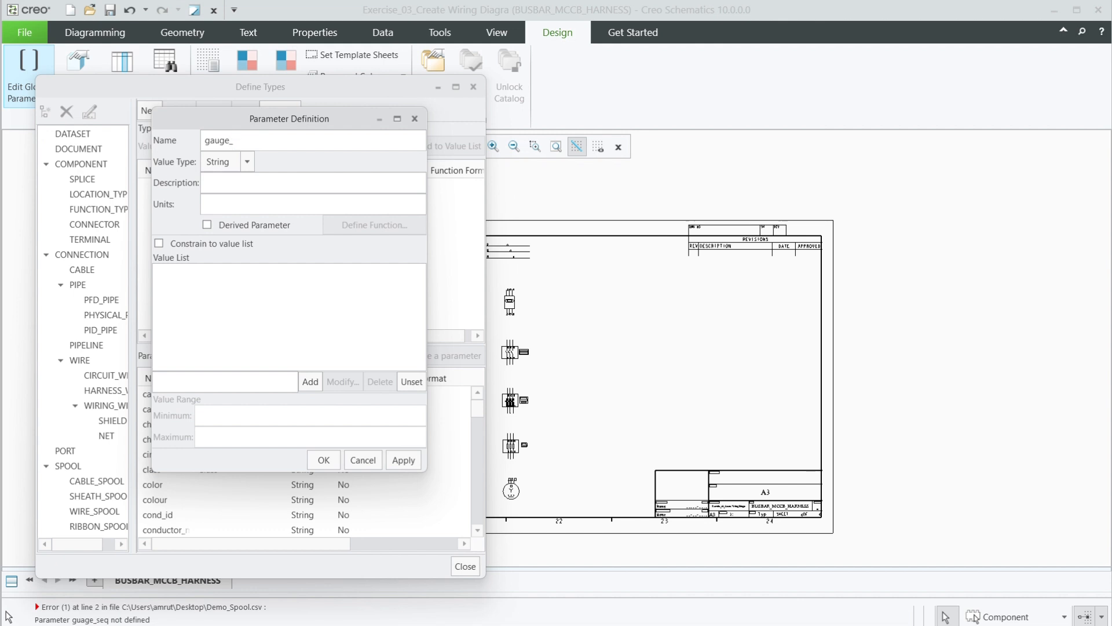
pyautogui.write('seq')
pyautogui.click(400, 460)
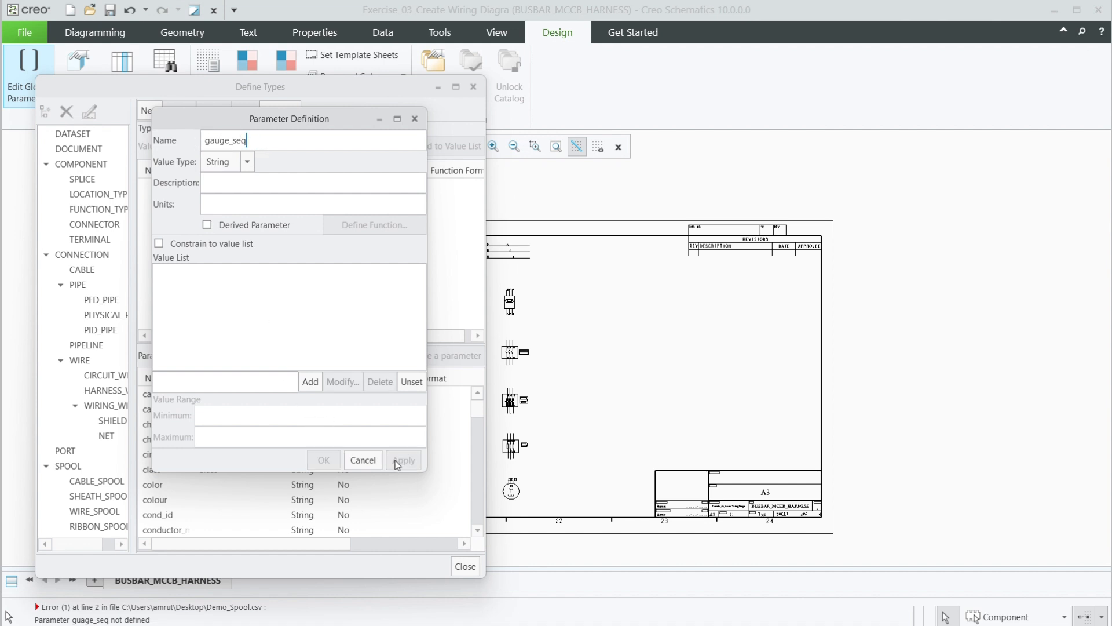
pyautogui.click(362, 460)
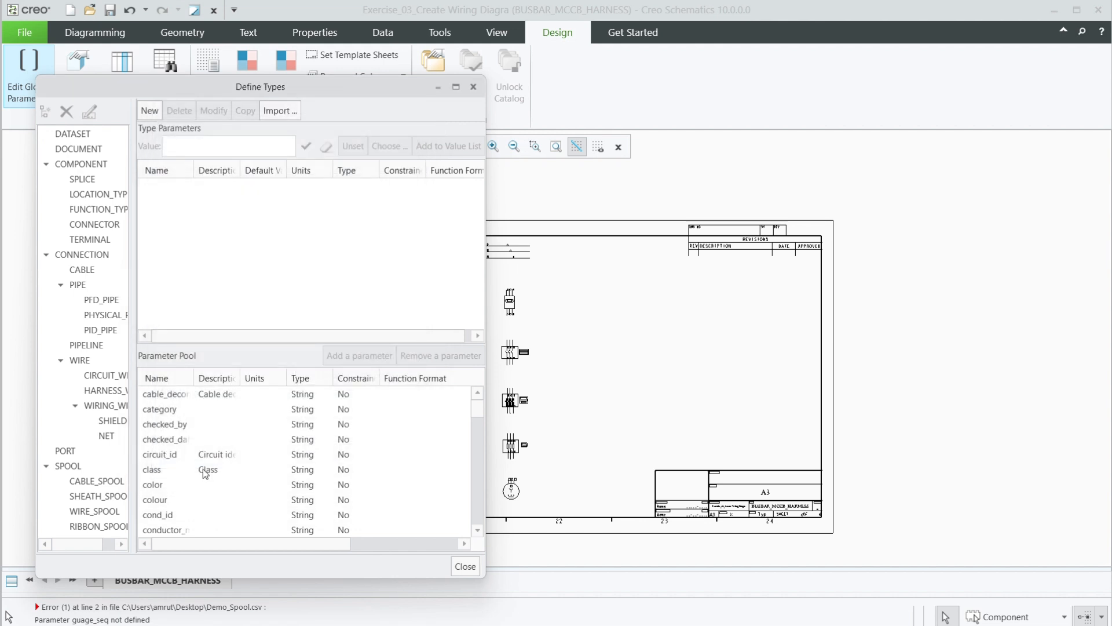
# Step: Delete the gauge_seq string parameter from the Parameter Pool
pyautogui.scroll(-2, 204, 470)
pyautogui.scroll(-5, 203, 469)
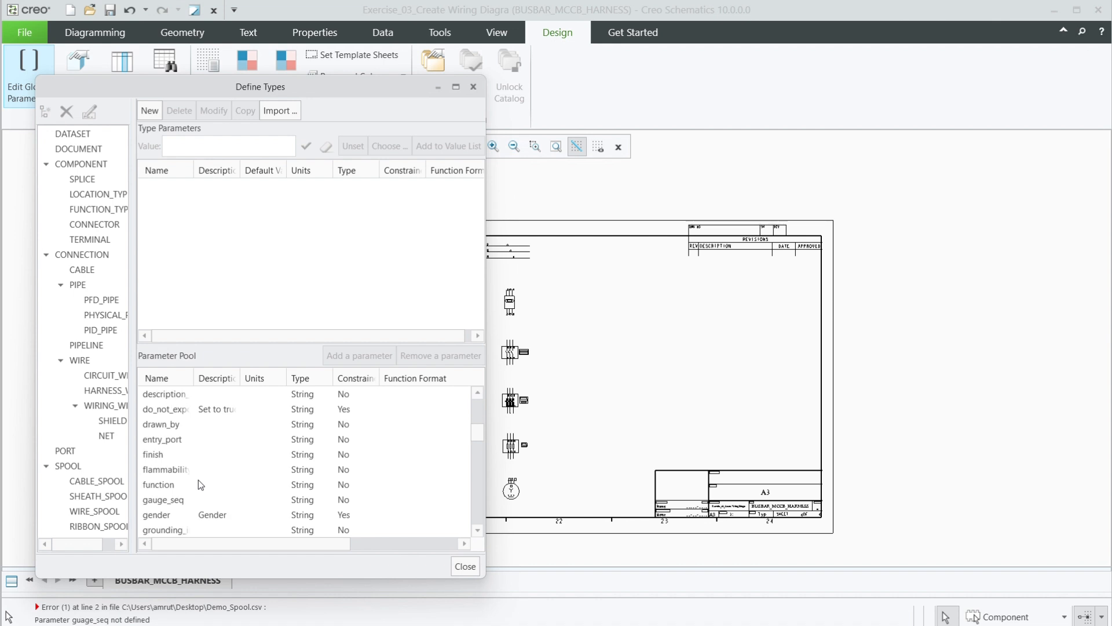
pyautogui.click(168, 500)
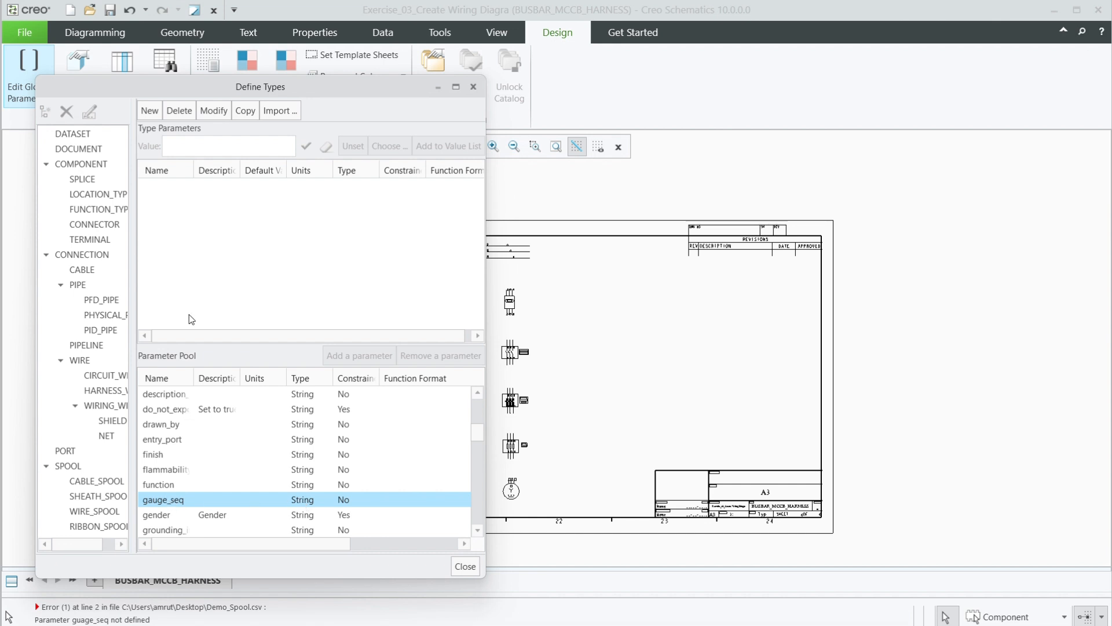
pyautogui.click(180, 112)
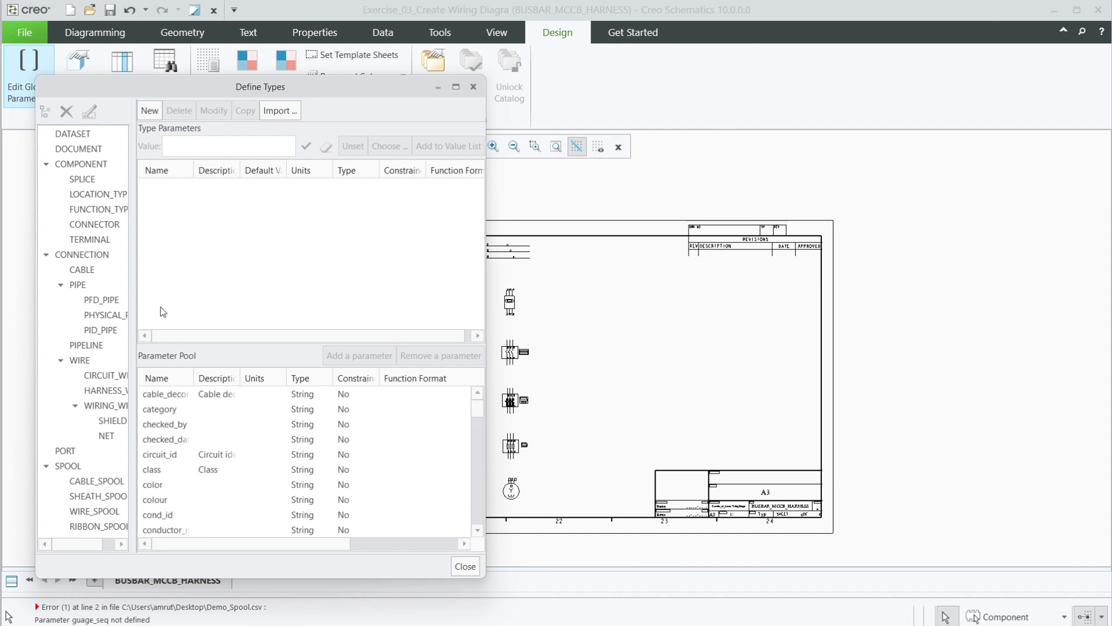
# Step: Define a new global parameter gauge_seq with the Integer value type, check its entry in the Parameter Pool and close Define Types
pyautogui.click(155, 110)
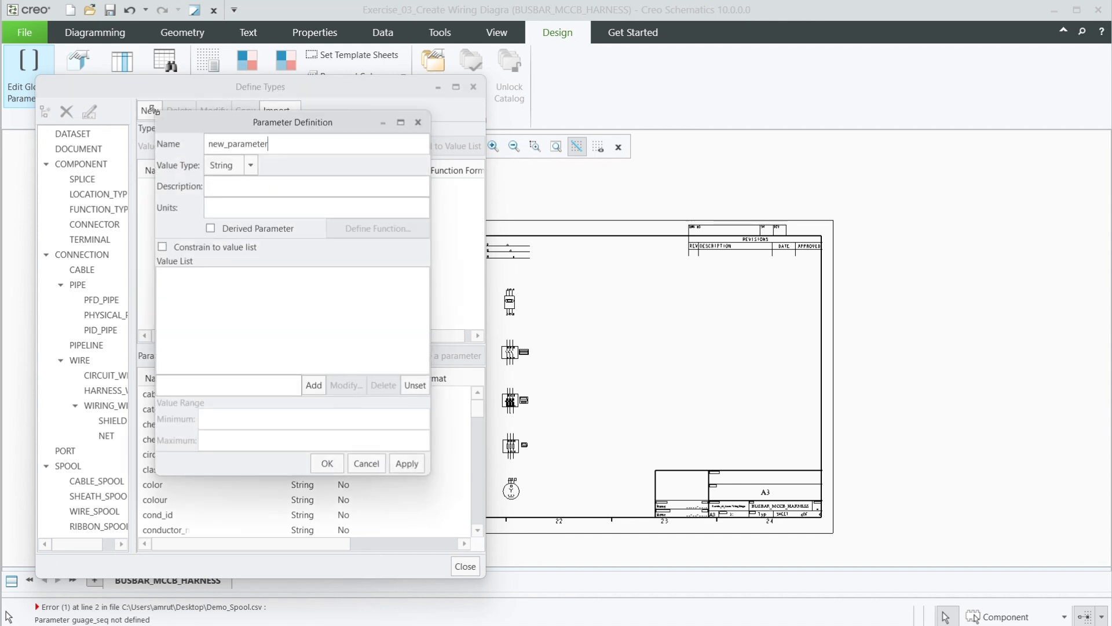
pyautogui.moveTo(275, 143); pyautogui.dragTo(168, 145)
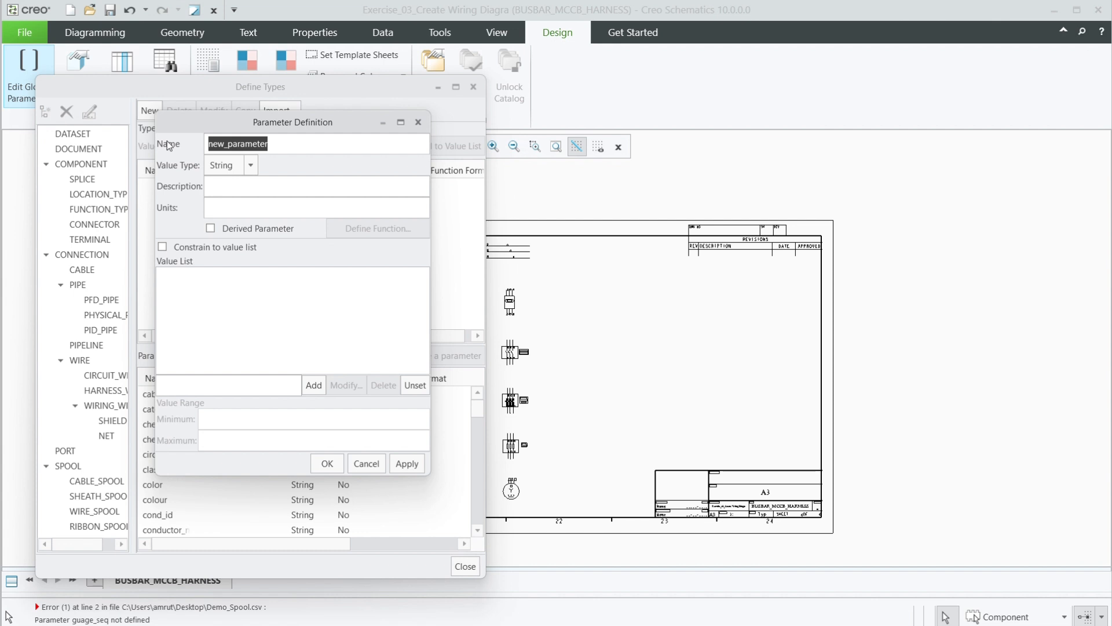
pyautogui.write('gauge')
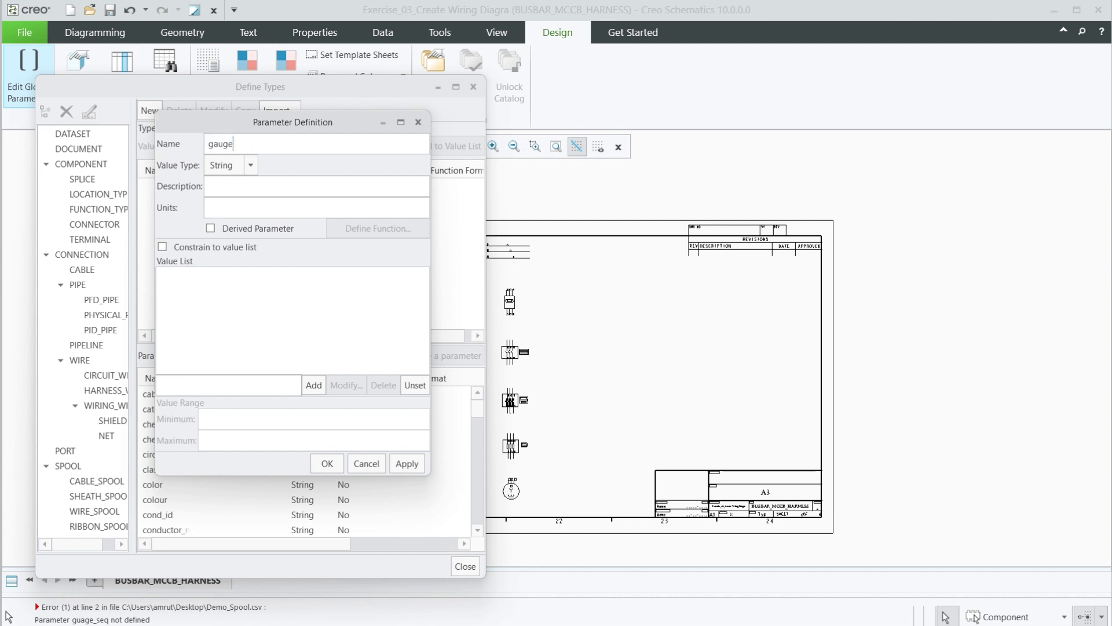
pyautogui.write('_seq')
pyautogui.click(250, 166)
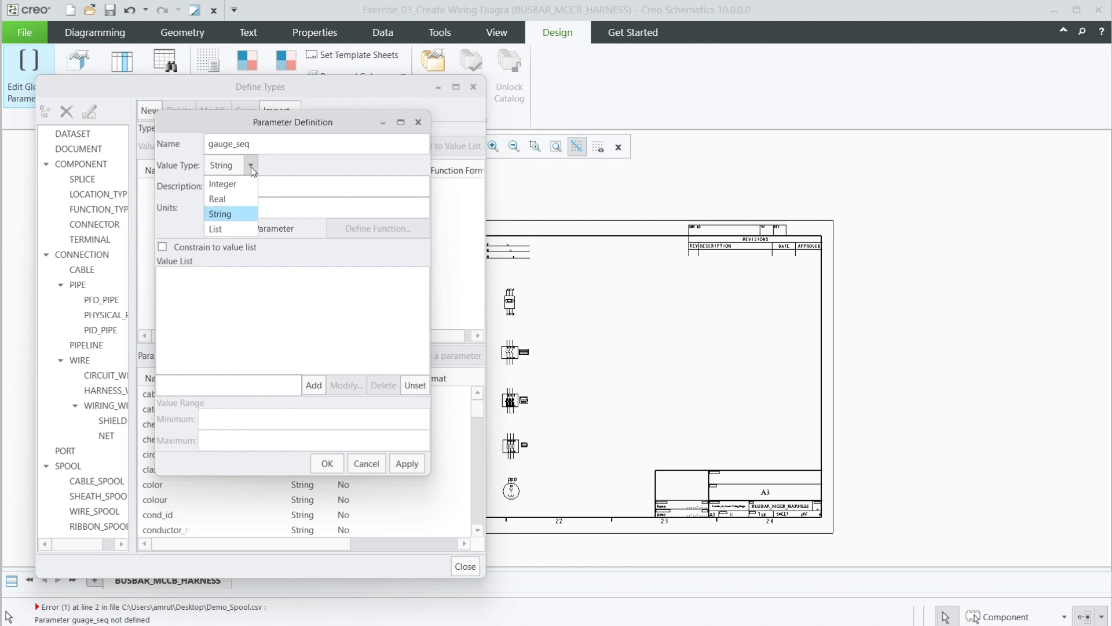
pyautogui.click(237, 185)
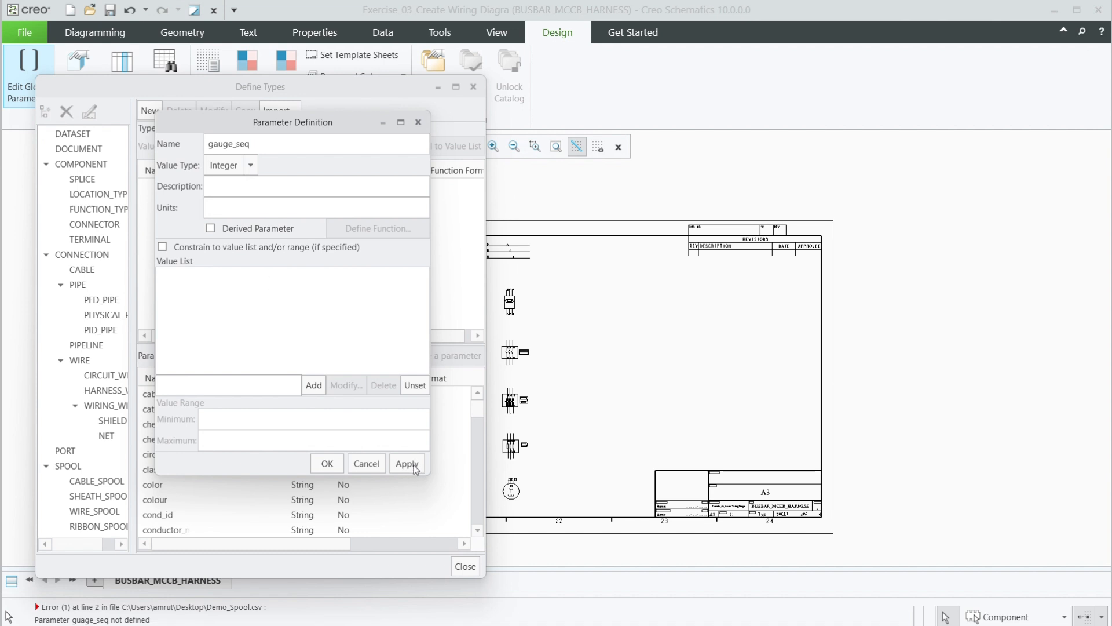
pyautogui.click(363, 467)
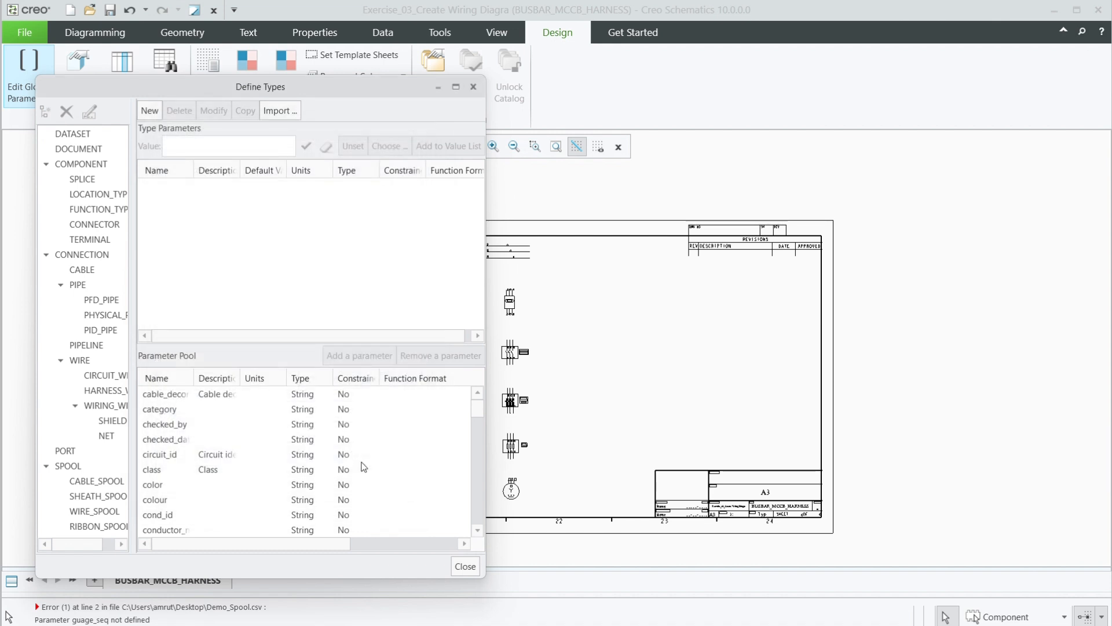
pyautogui.scroll(-4, 214, 491)
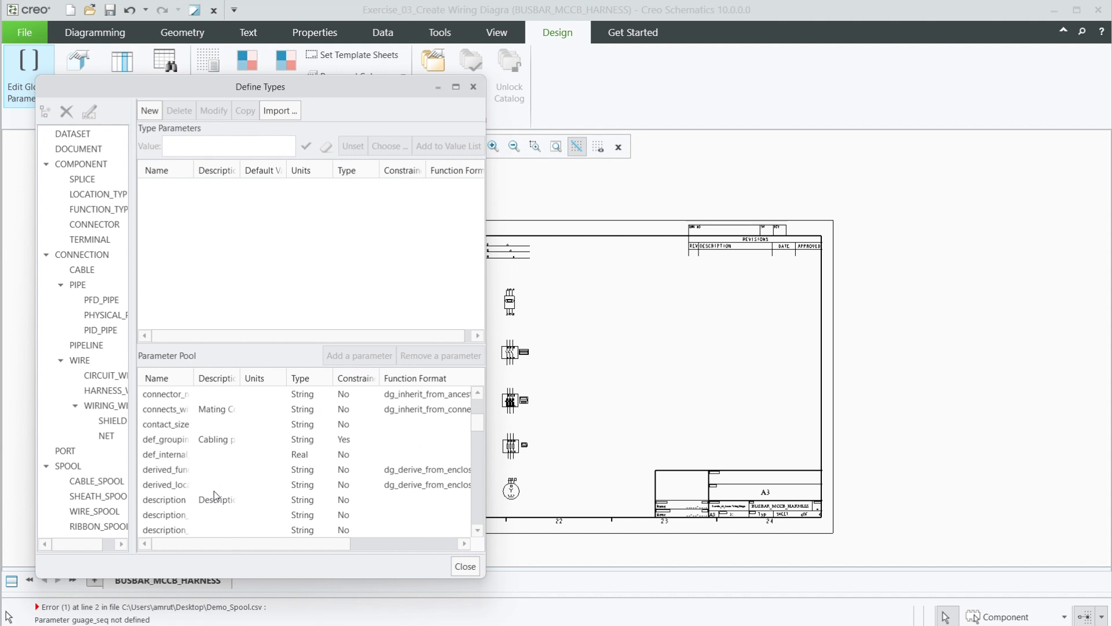
pyautogui.scroll(-3, 185, 480)
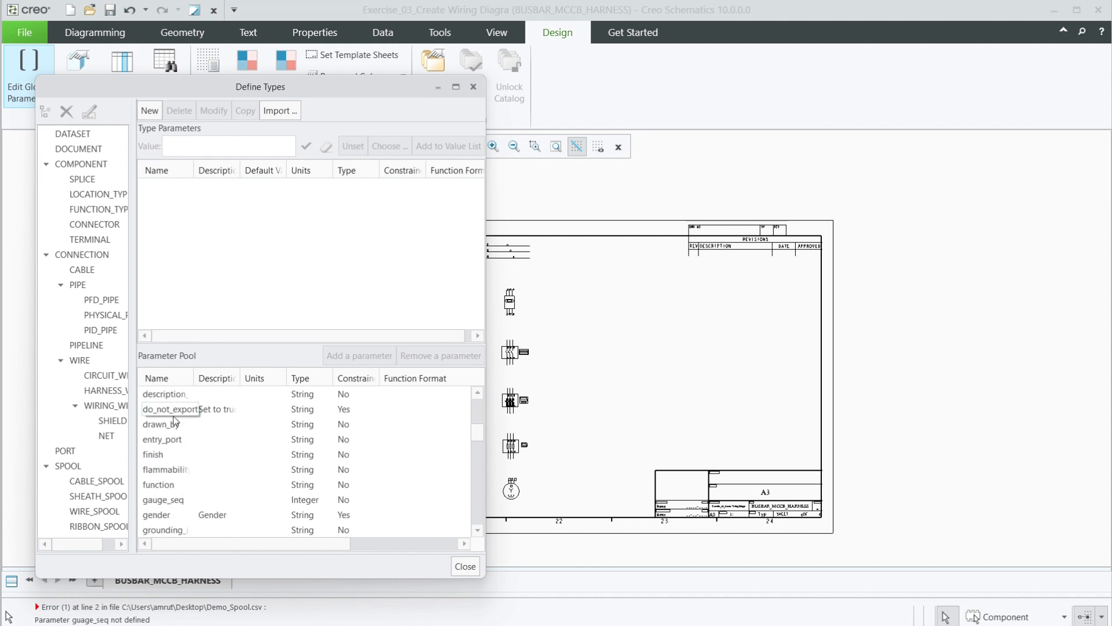
pyautogui.click(175, 499)
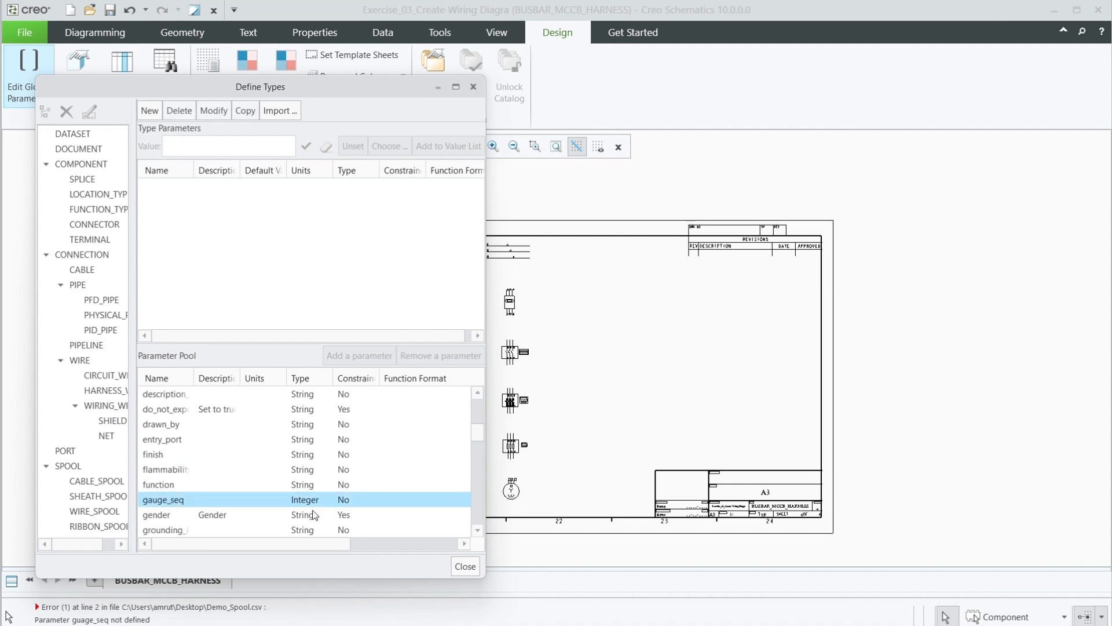
pyautogui.click(464, 566)
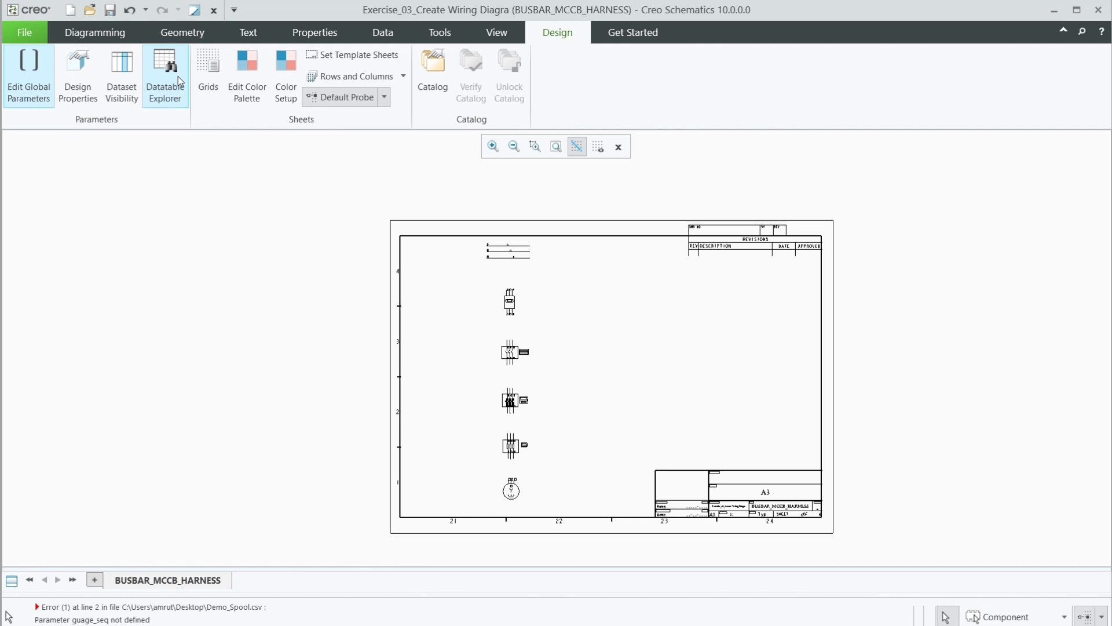
# Step: Try to load Demo_Spool.csv from the Desktop into the Wires folder again, then close the Datatable Explorer
pyautogui.click(178, 77)
pyautogui.rightClick(239, 261)
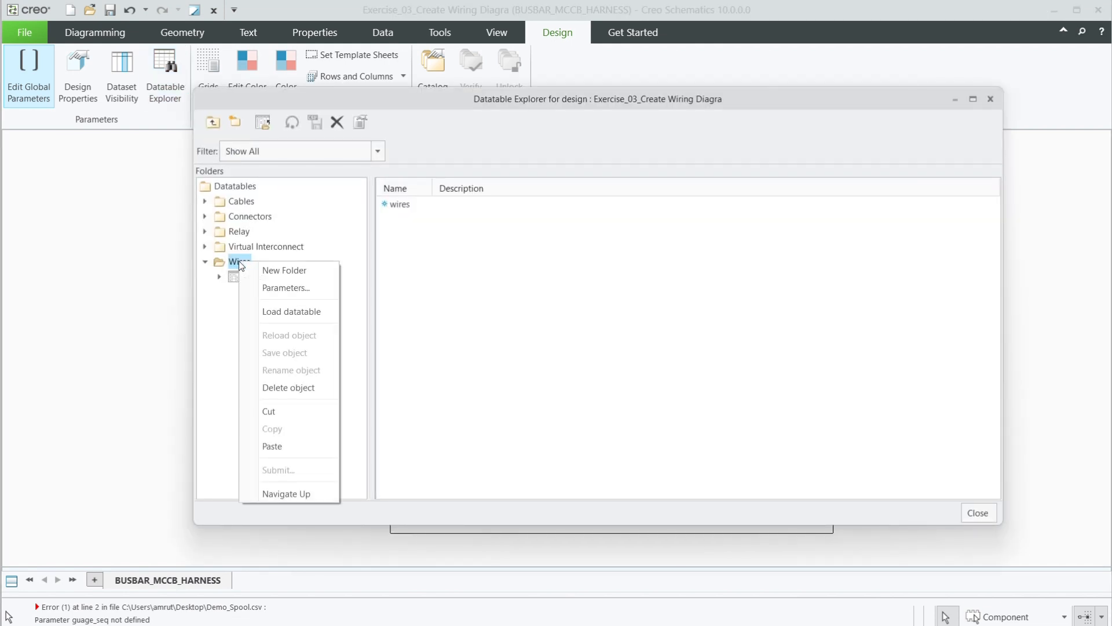
pyautogui.click(303, 314)
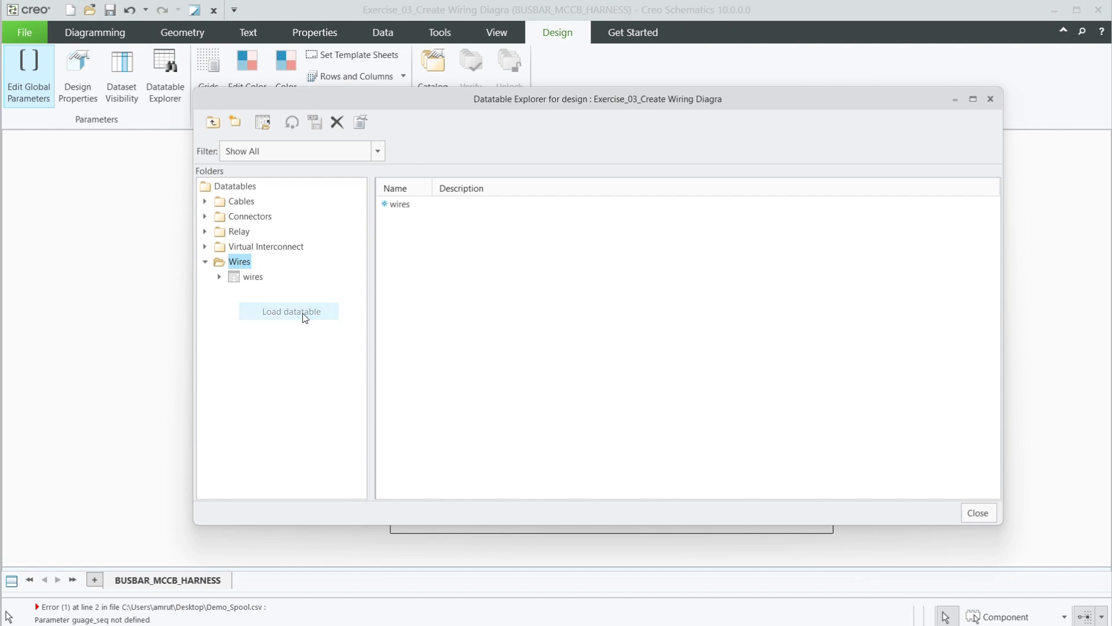
pyautogui.click(454, 185)
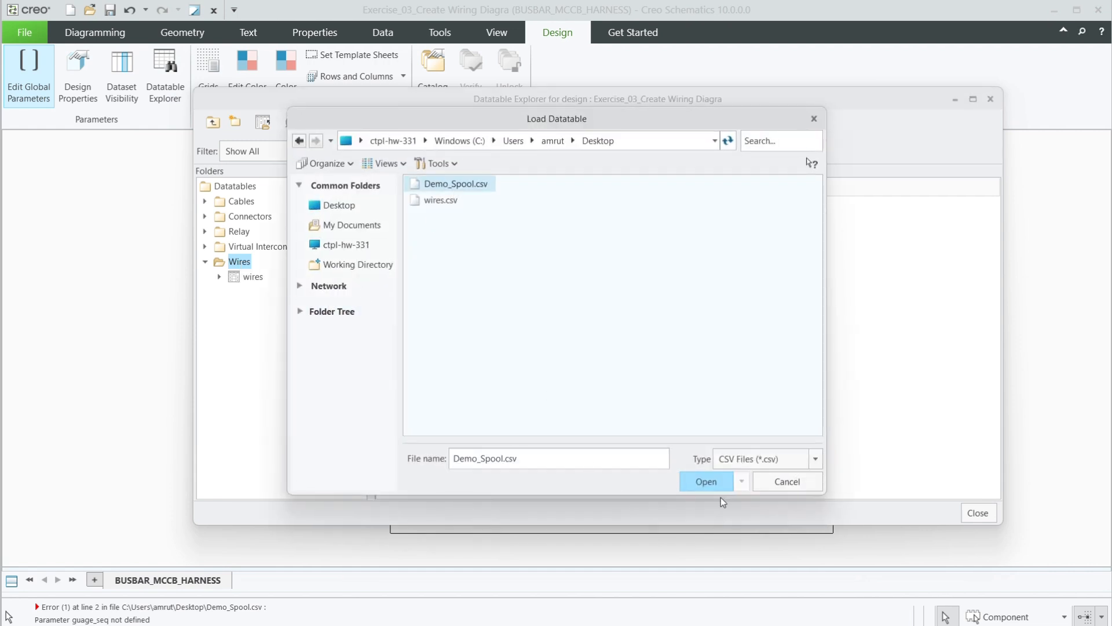
pyautogui.click(716, 481)
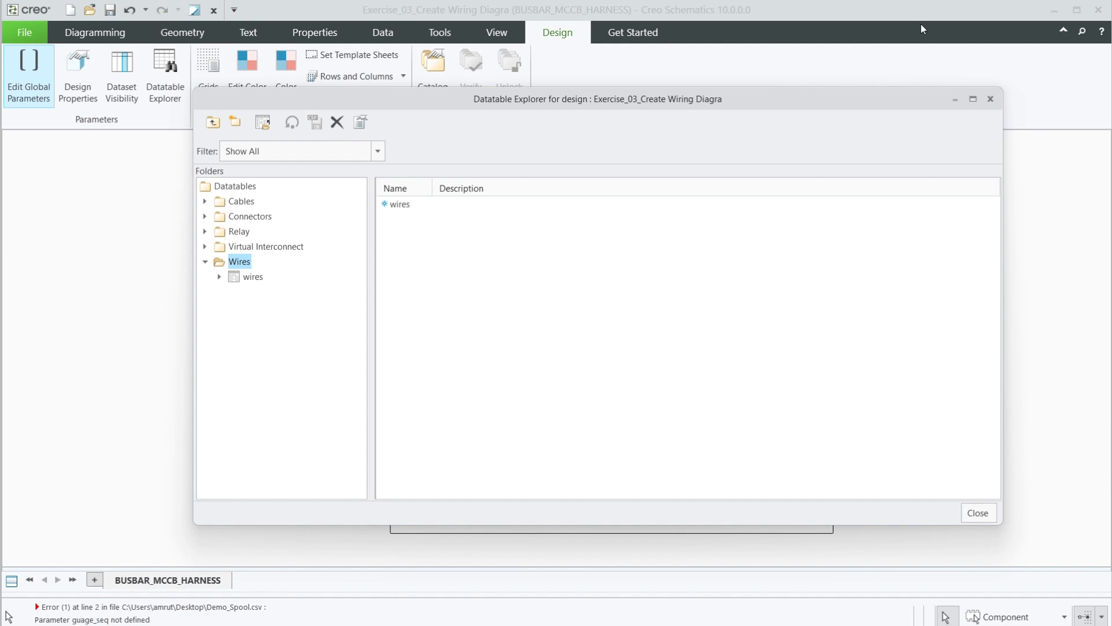
pyautogui.click(969, 515)
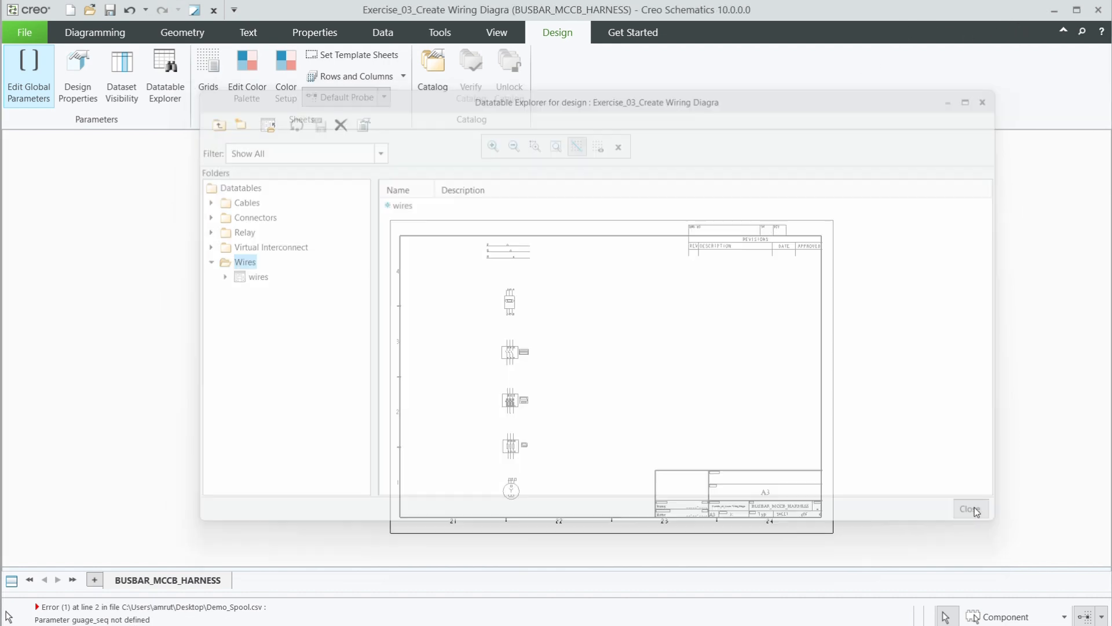
# Step: Open Demo_Spool.csv from the desktop in Excel, copy the guage_seq heading text from cell K2 and switch back to Creo Schematics
pyautogui.click(1055, 11)
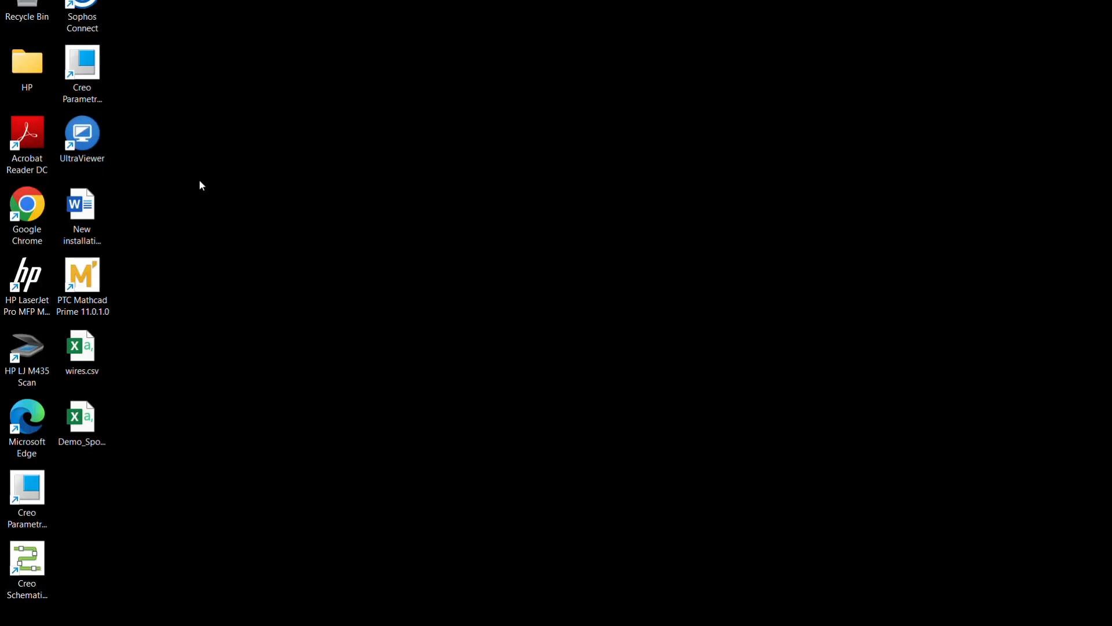
pyautogui.doubleClick(83, 430)
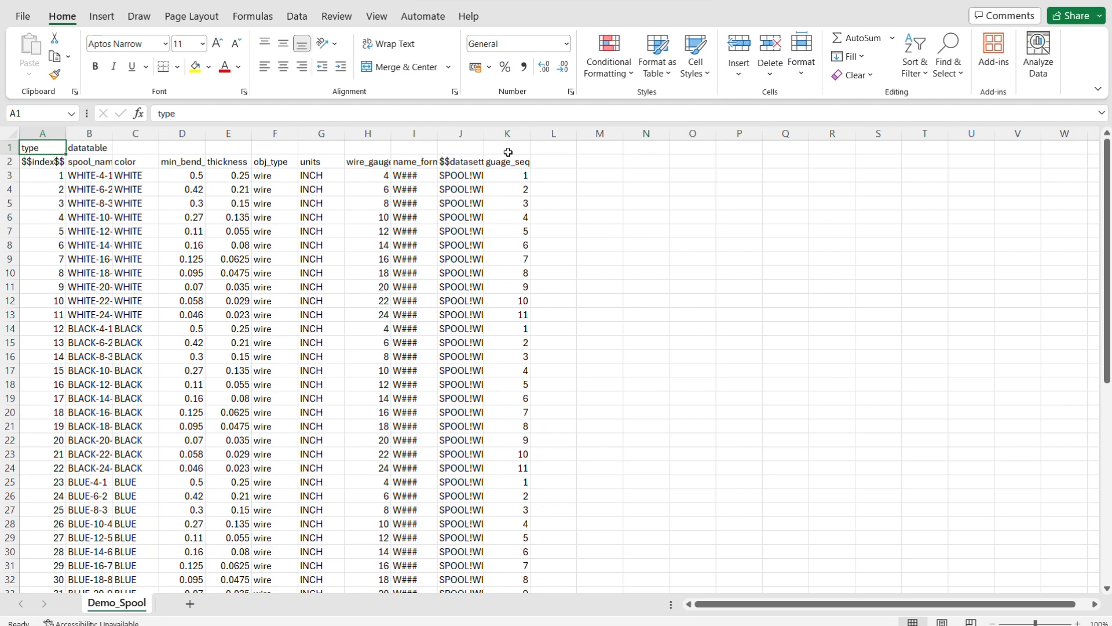
pyautogui.click(508, 163)
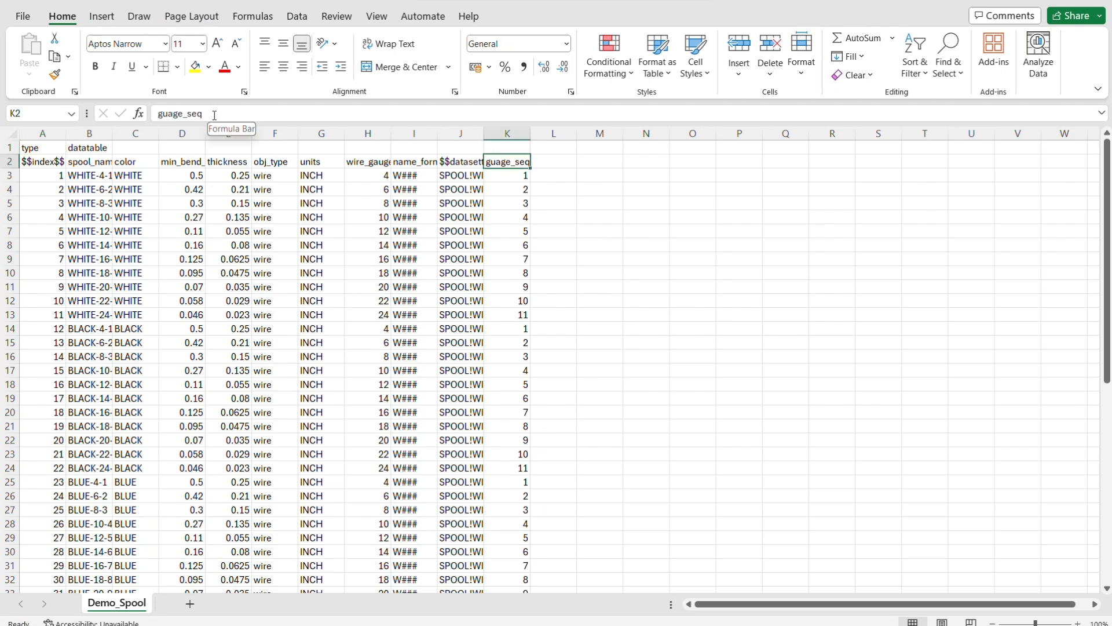
pyautogui.moveTo(215, 114); pyautogui.dragTo(169, 120)
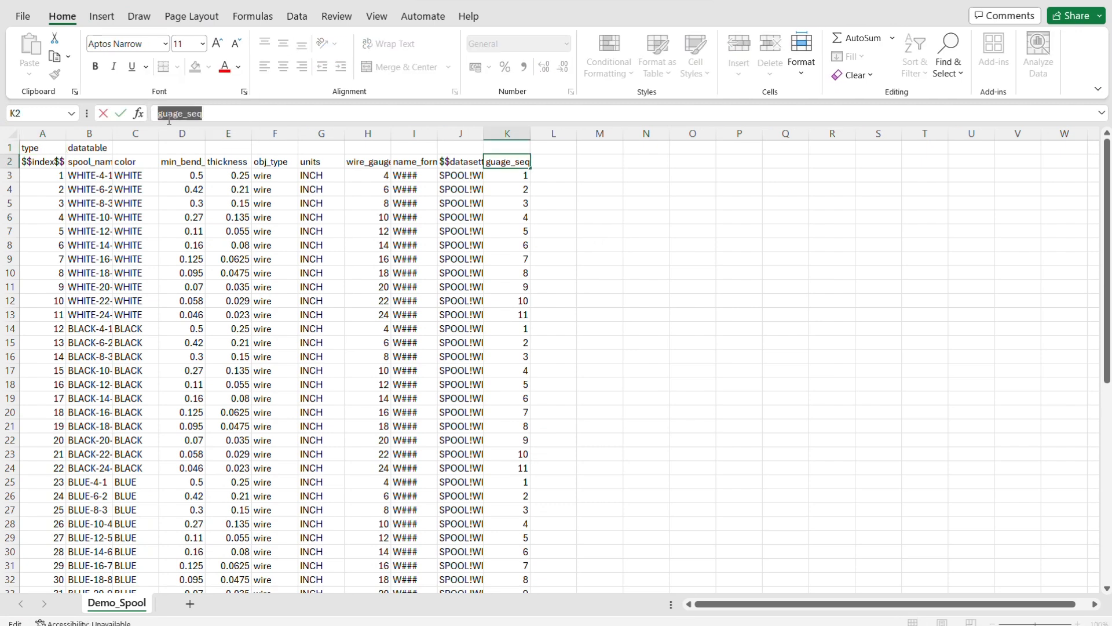
pyautogui.hotkey('ctrl', 'c')
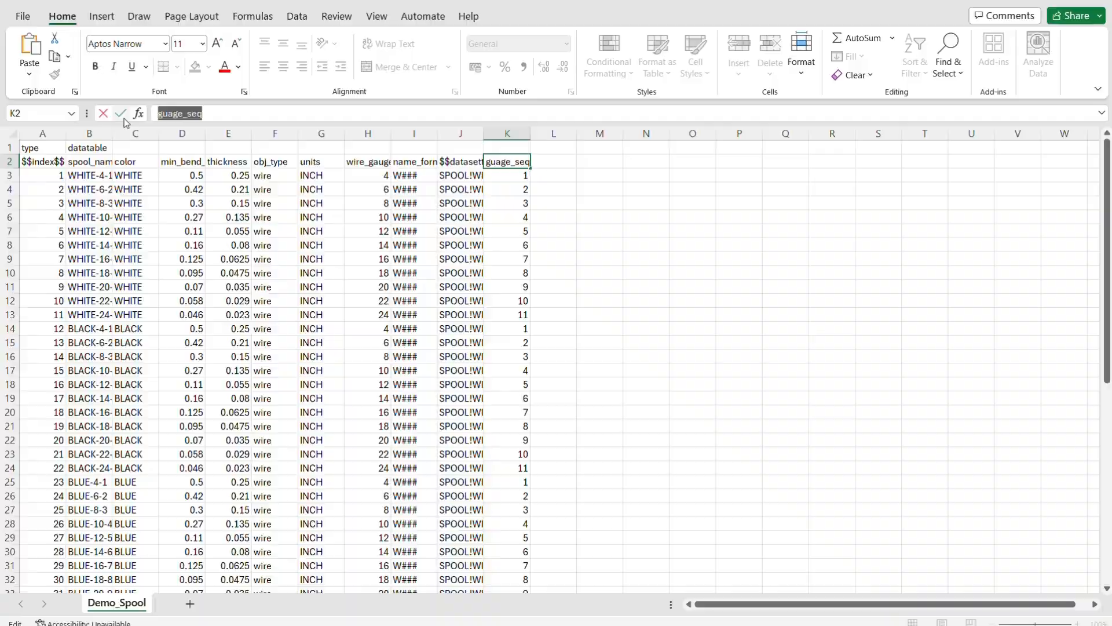
pyautogui.hotkey('alt', 'Tab')
# Step: Reopen the global parameter definitions and delete the gauge_seq integer parameter from the Parameter Pool
pyautogui.click(27, 78)
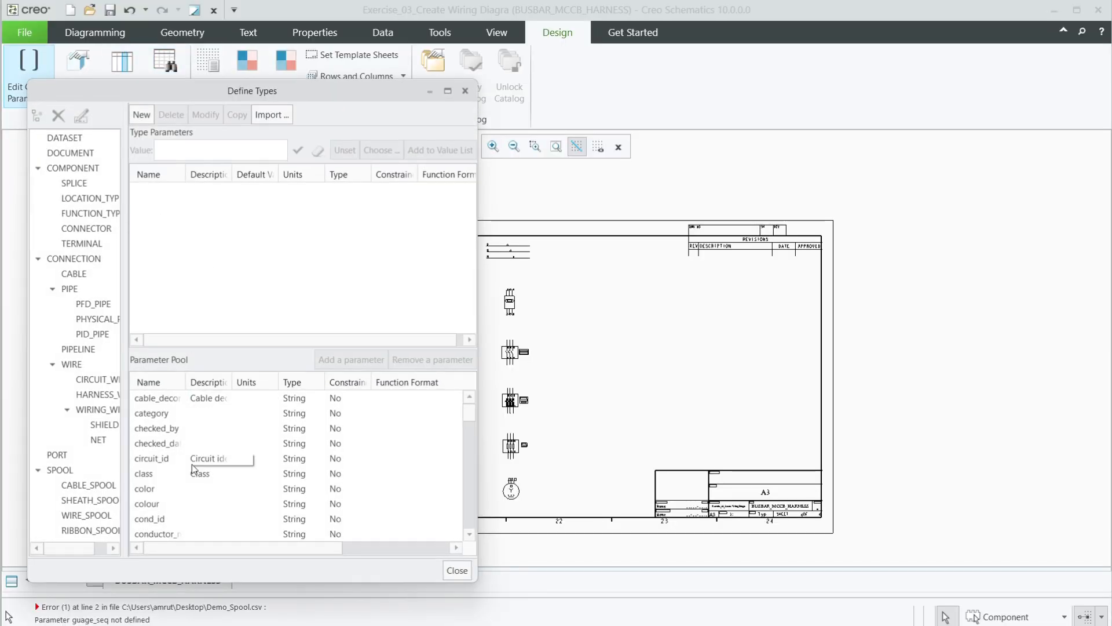
pyautogui.scroll(-3, 159, 501)
pyautogui.scroll(-3, 160, 501)
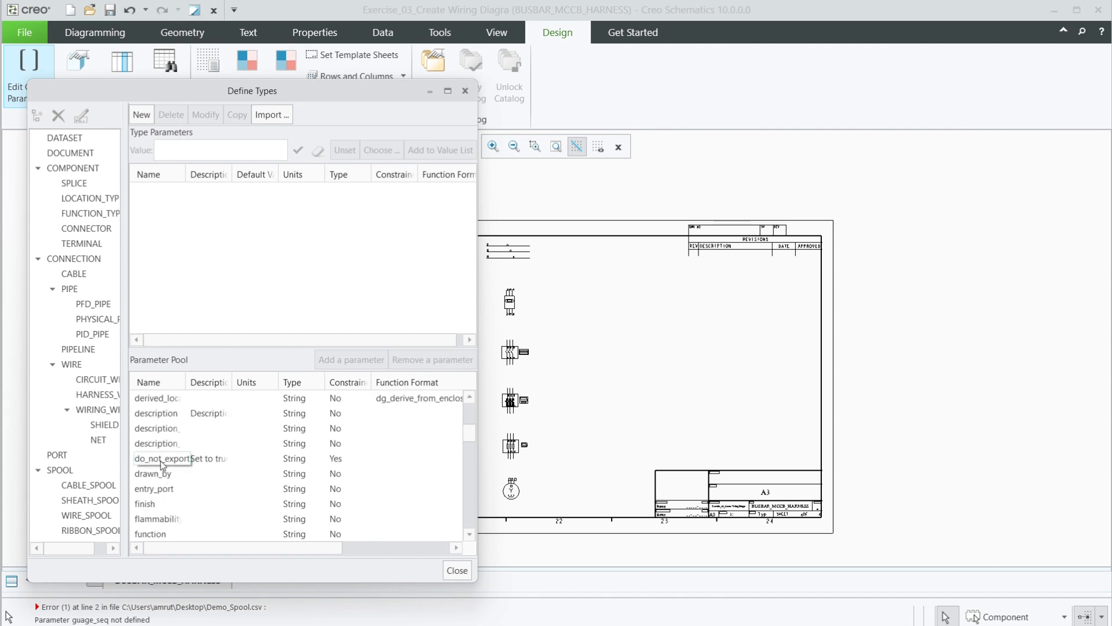
pyautogui.scroll(-2, 156, 474)
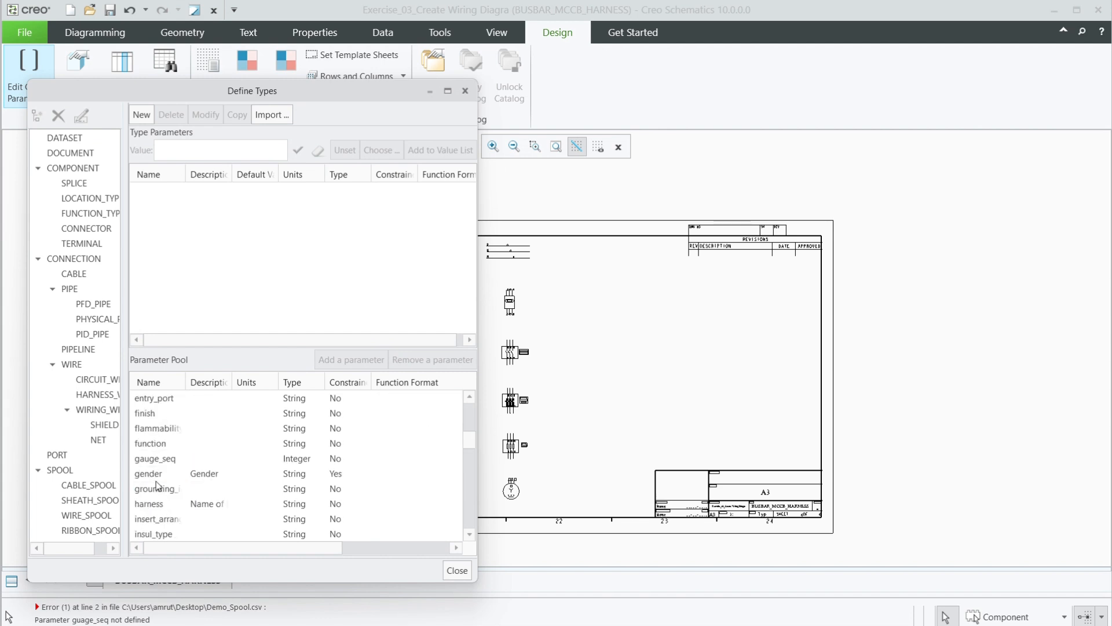
pyautogui.click(166, 459)
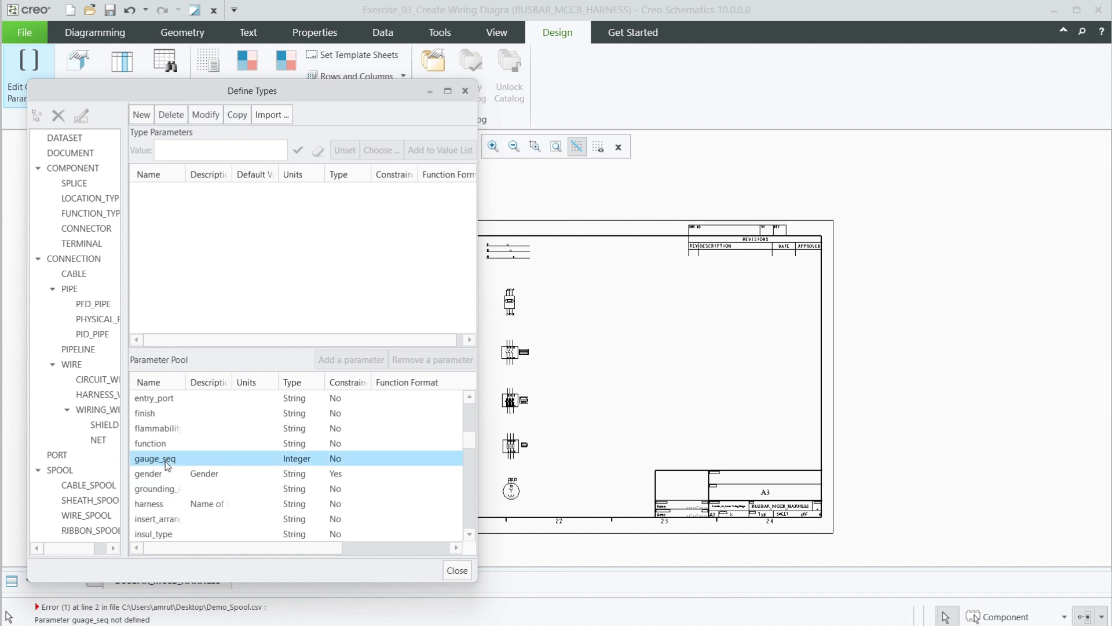
pyautogui.click(170, 115)
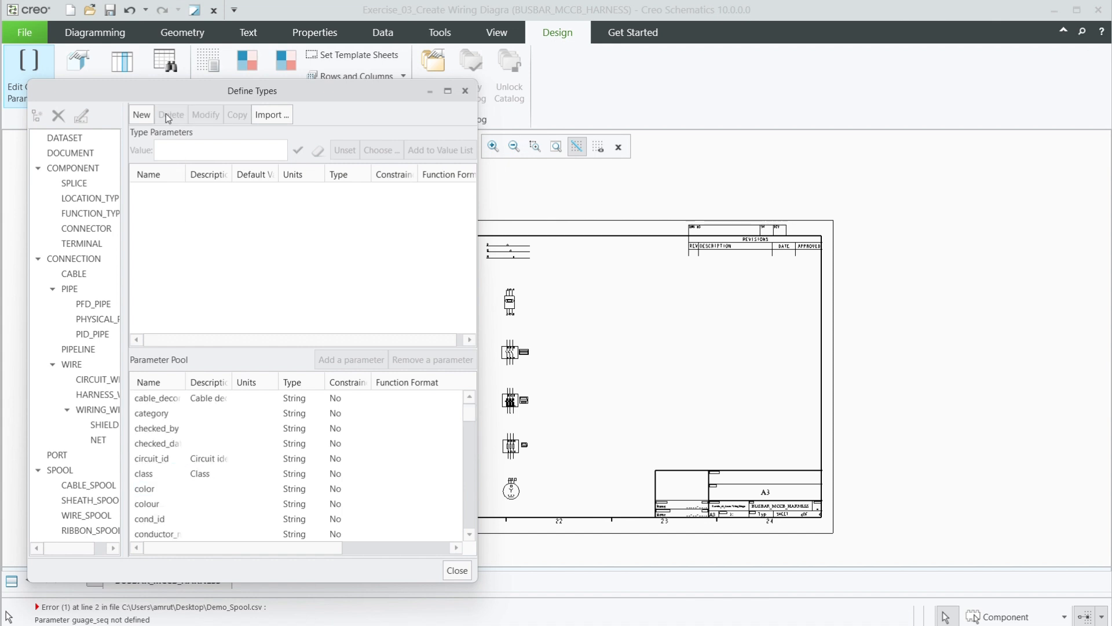
# Step: Define a new global parameter named guage_seq with the Integer value type, check it in the Parameter Pool and close Define Types
pyautogui.click(141, 115)
pyautogui.doubleClick(246, 142)
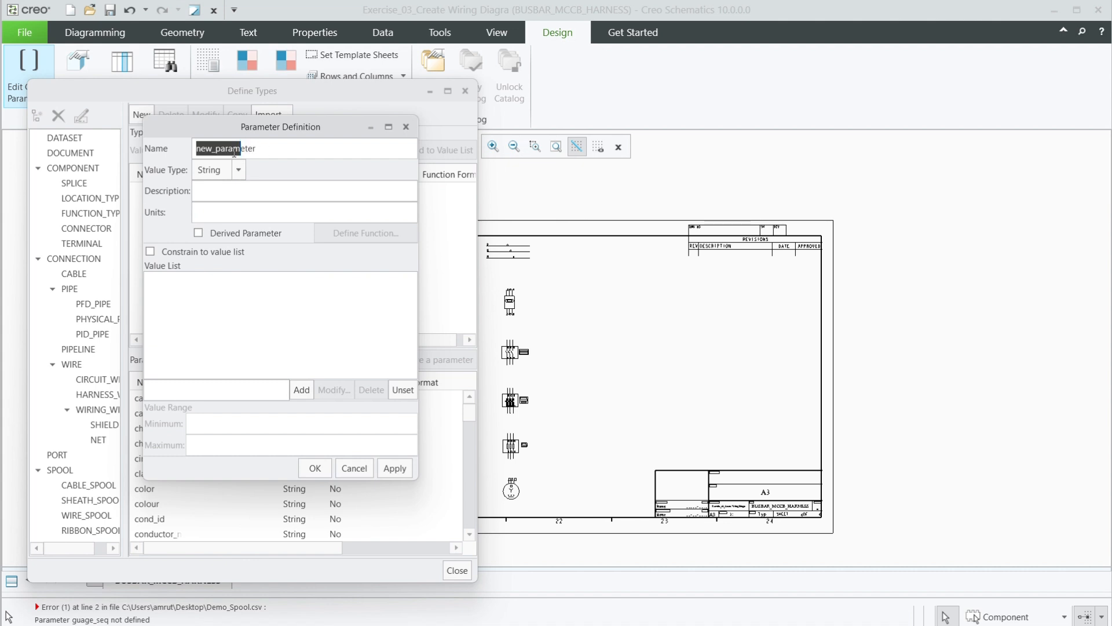
pyautogui.click(206, 152)
pyautogui.moveTo(252, 150); pyautogui.dragTo(186, 151)
pyautogui.hotkey('ctrl', 'v')
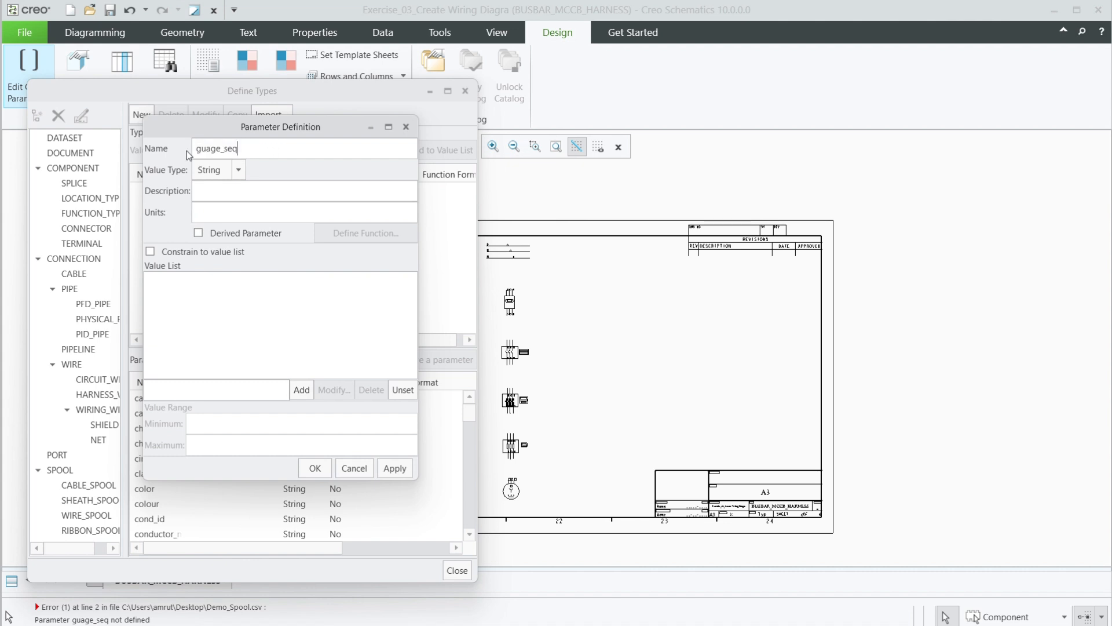
pyautogui.click(239, 169)
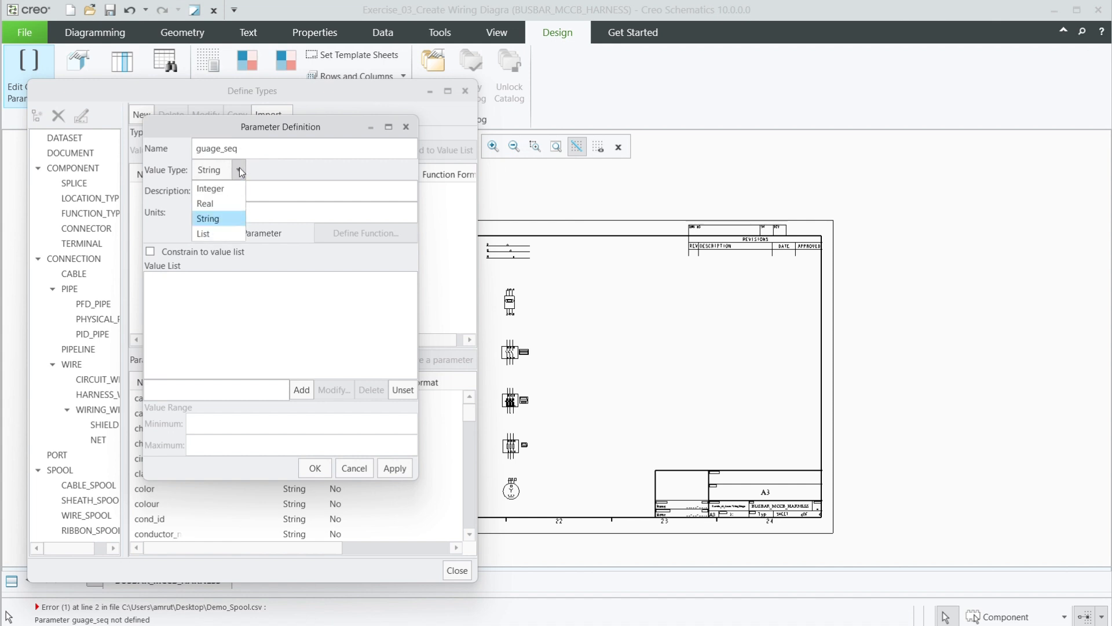
pyautogui.click(216, 188)
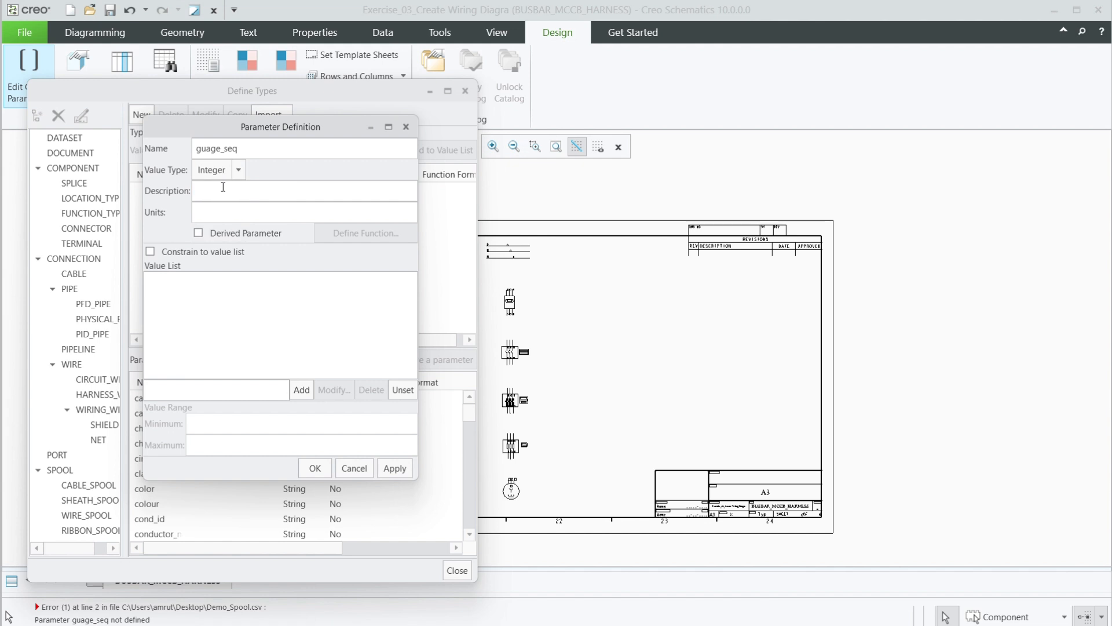
pyautogui.click(393, 468)
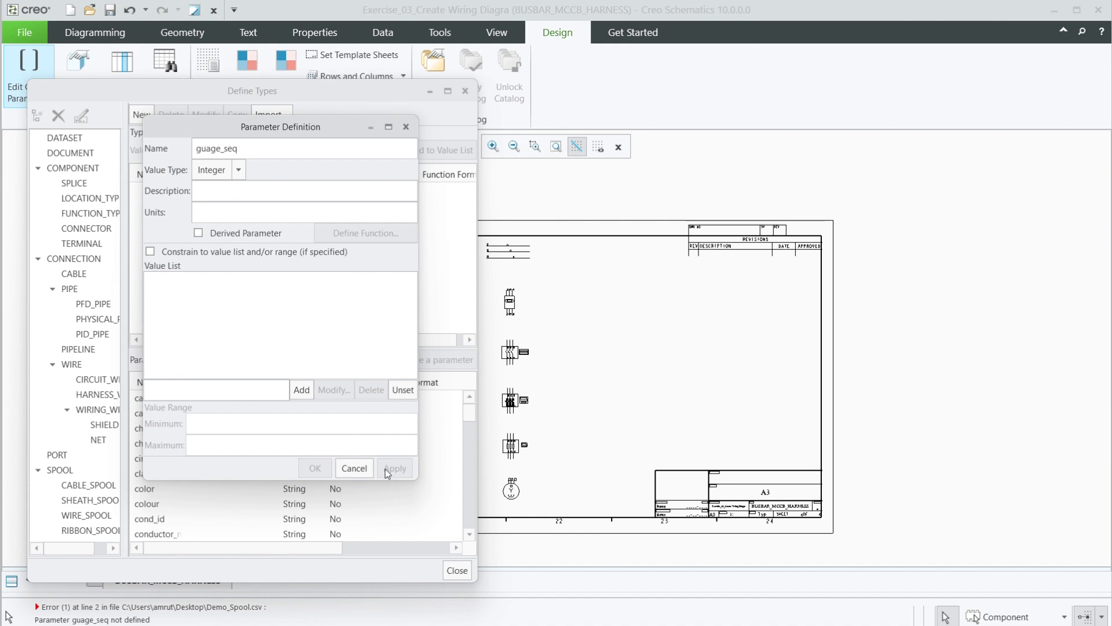
pyautogui.click(355, 468)
pyautogui.scroll(-5, 255, 488)
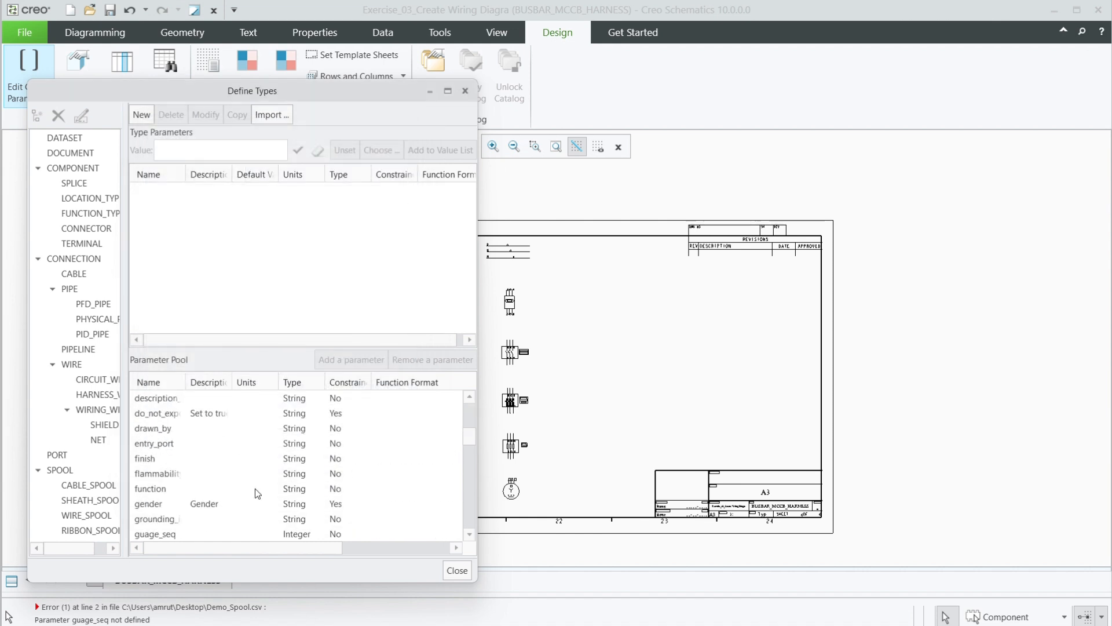
pyautogui.click(154, 536)
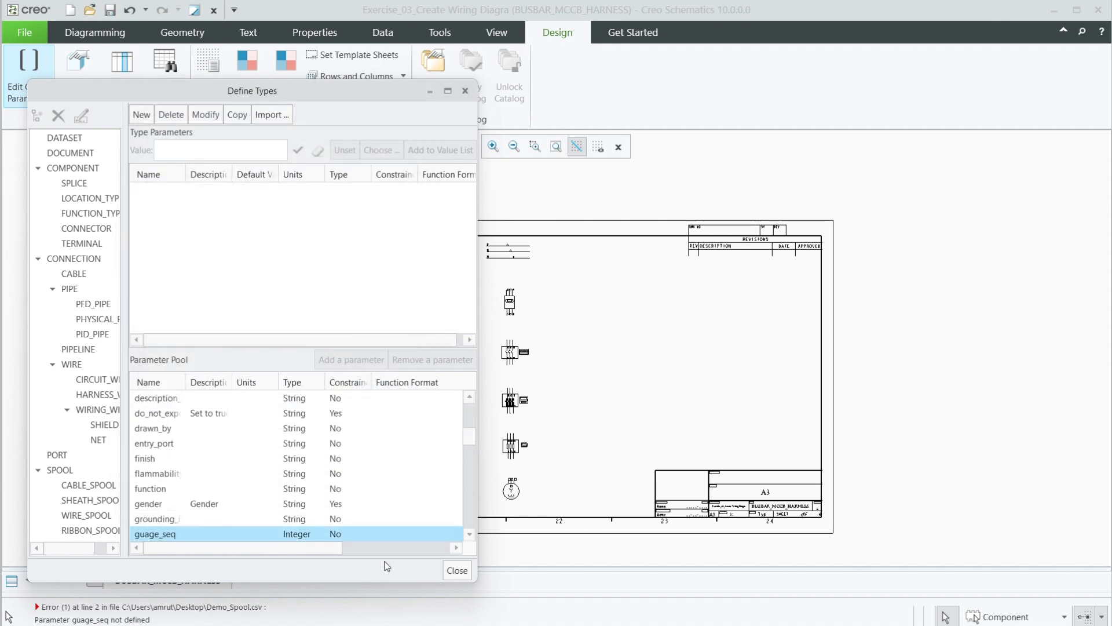
pyautogui.click(455, 571)
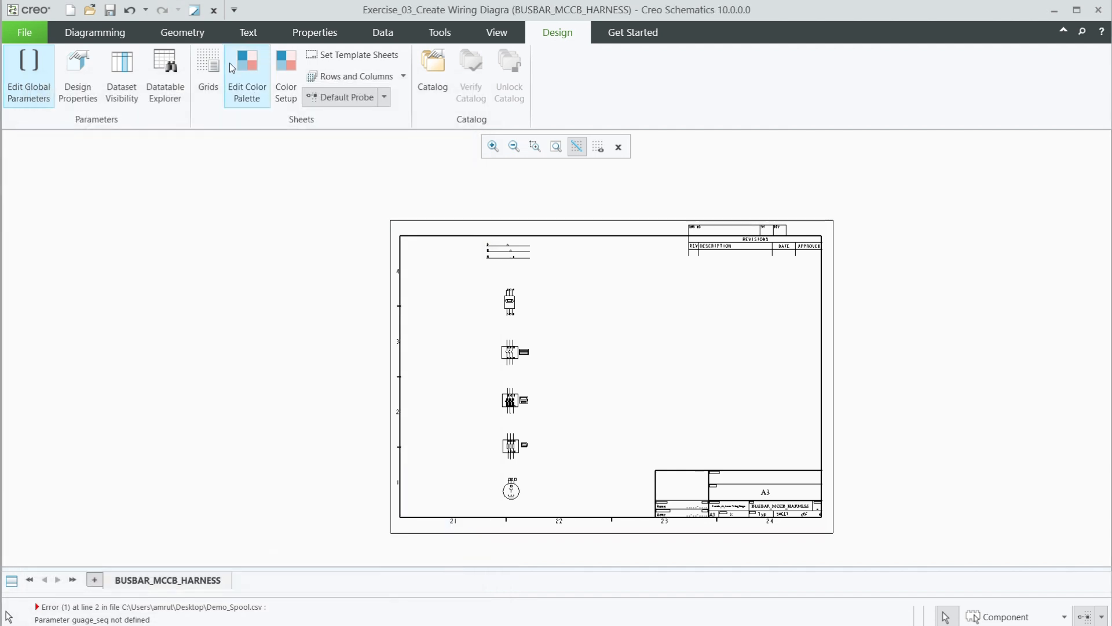
# Step: Load Demo_Spool.csv from the Desktop as a new datatable in the Wires folder of the Datatable Explorer
pyautogui.click(170, 74)
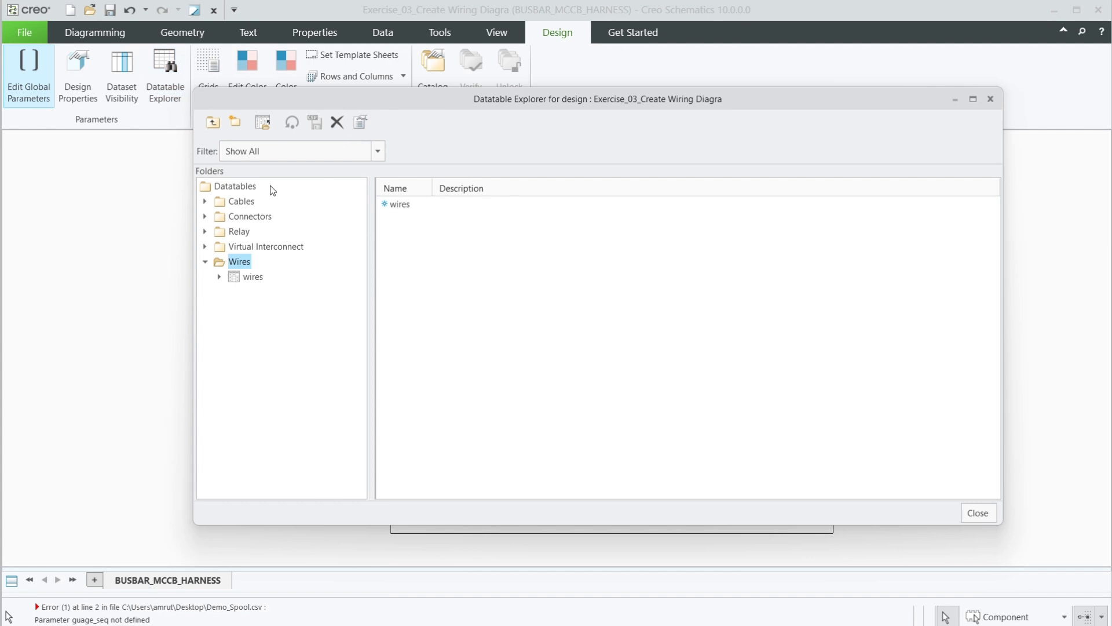
pyautogui.rightClick(245, 264)
pyautogui.click(293, 312)
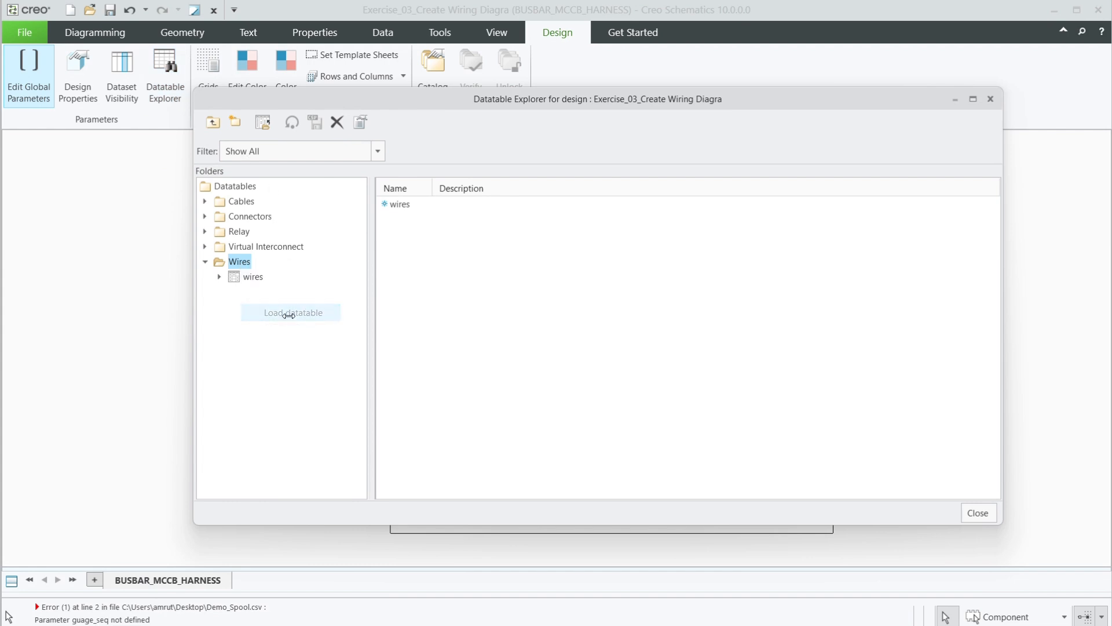
pyautogui.click(456, 184)
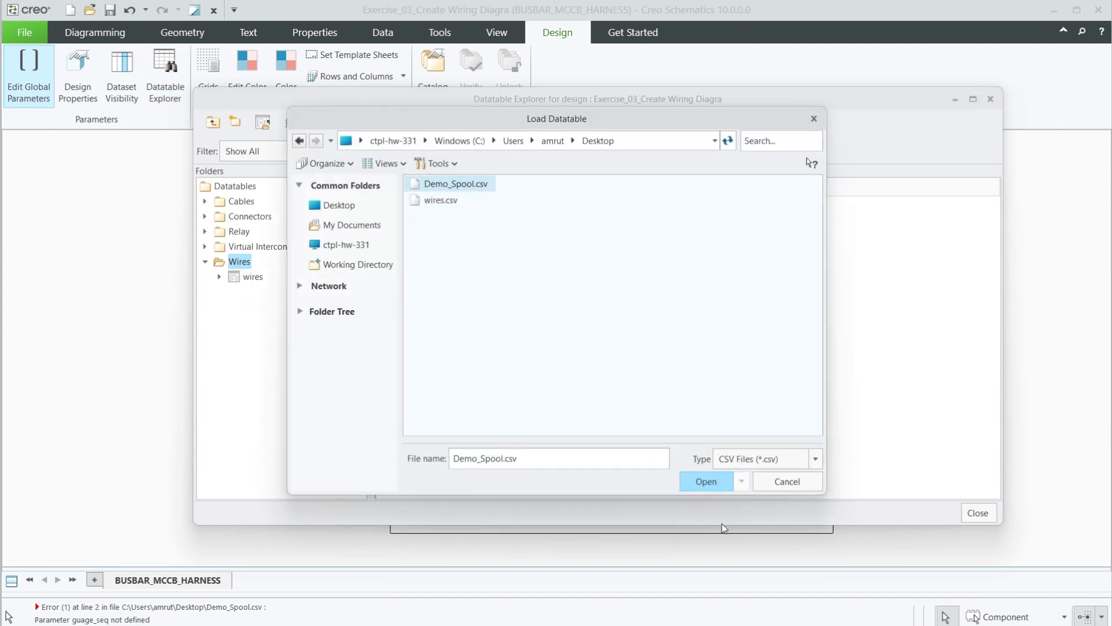
pyautogui.click(705, 483)
pyautogui.click(515, 264)
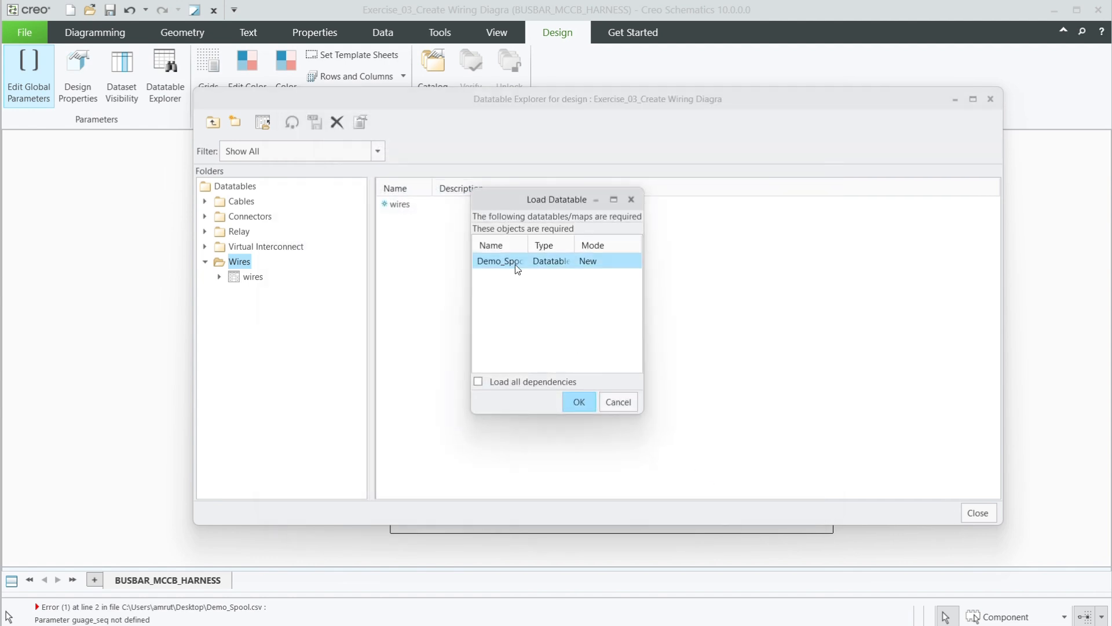
pyautogui.click(579, 401)
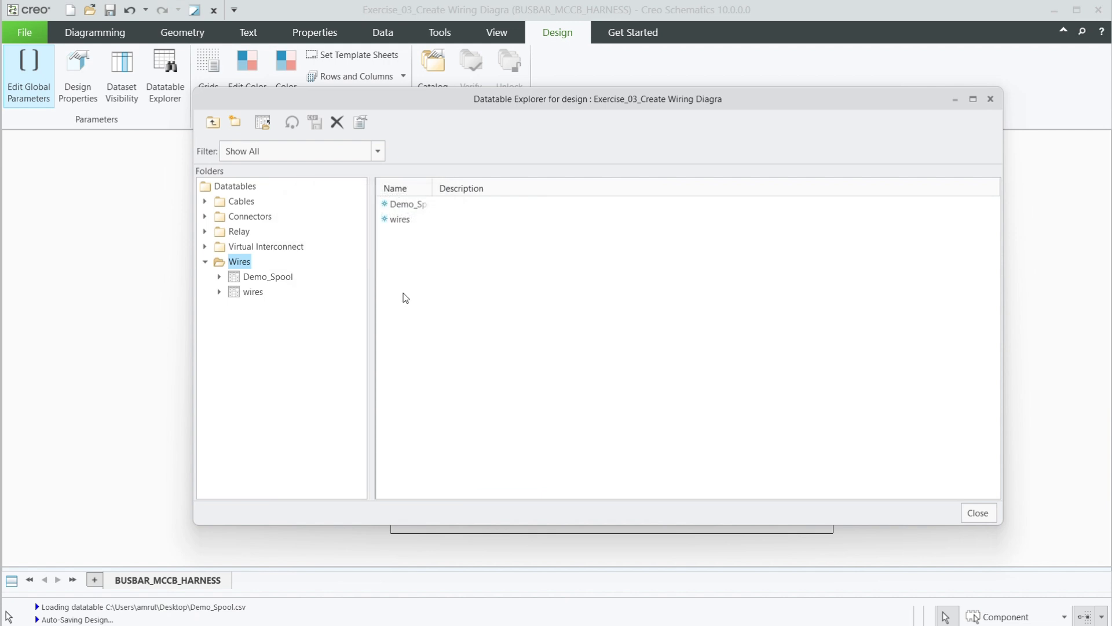
# Step: Open the Demo_Spool datatable in the Wires folder and review its spool datasets
pyautogui.click(264, 277)
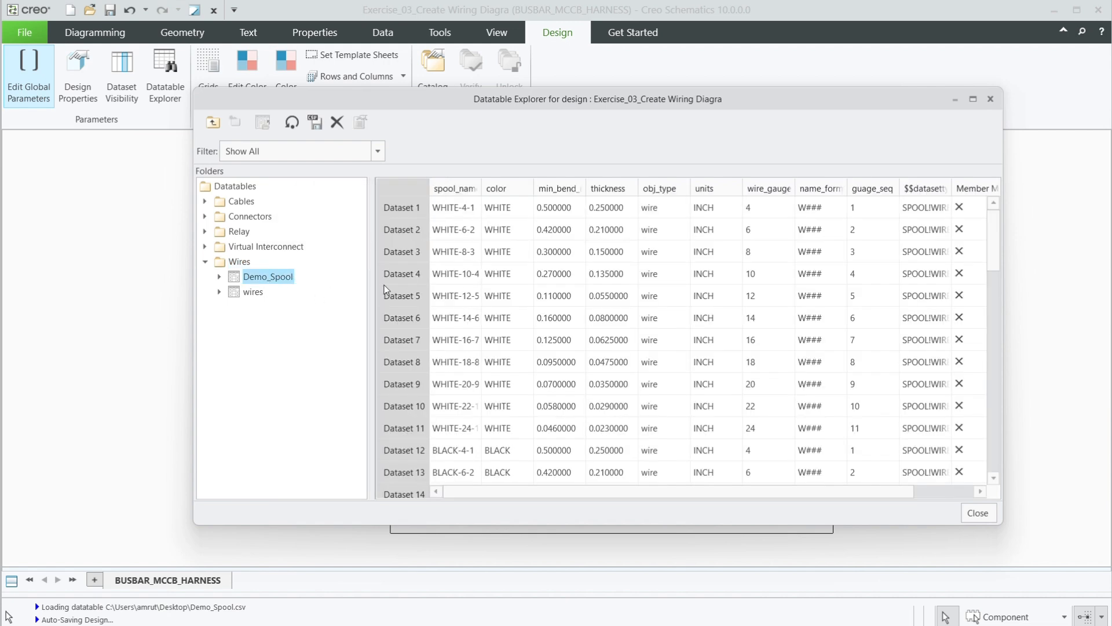
pyautogui.scroll(-5, 571, 288)
pyautogui.scroll(-5, 571, 288)
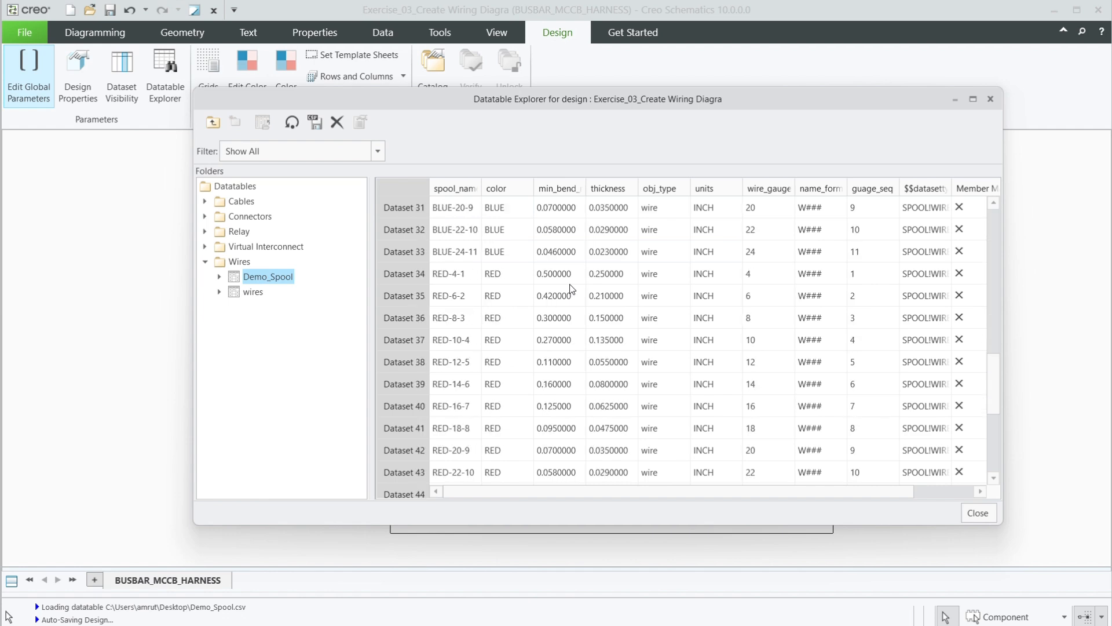
pyautogui.scroll(9, 571, 288)
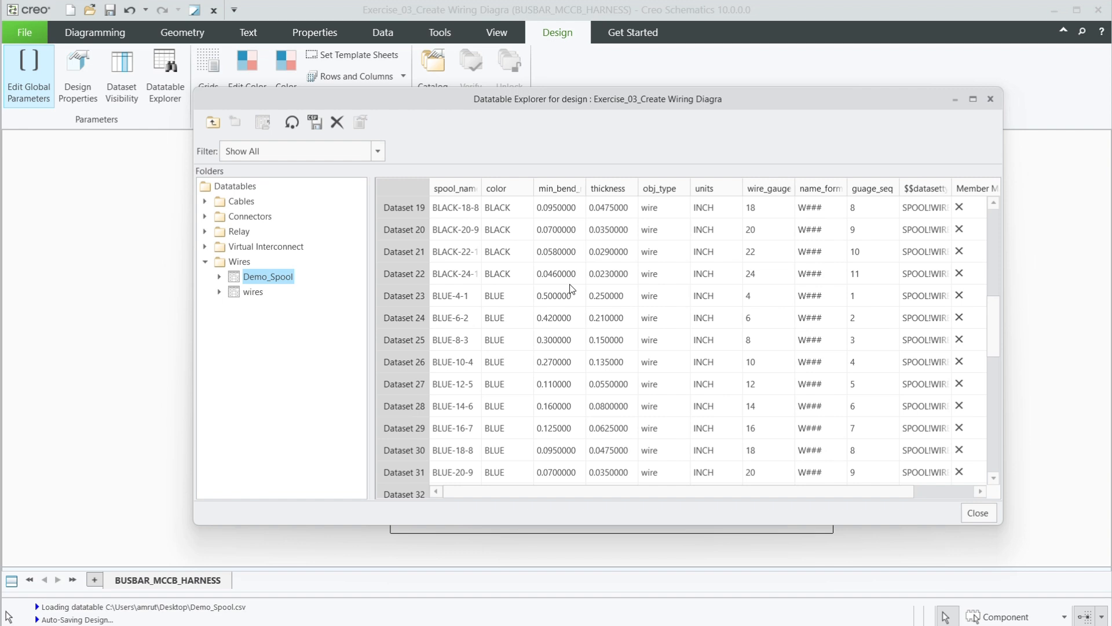
# Step: Look over the Demo_Spool wire datasets from the first row and close the Datatable Explorer
pyautogui.scroll(1, 572, 288)
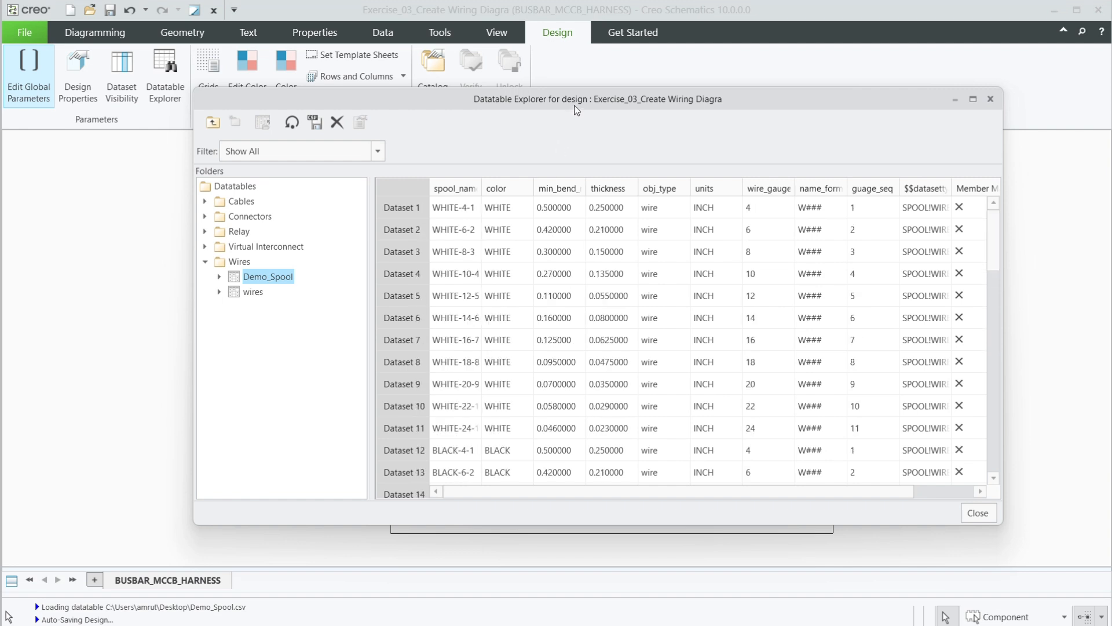
pyautogui.moveTo(575, 106); pyautogui.dragTo(550, 124)
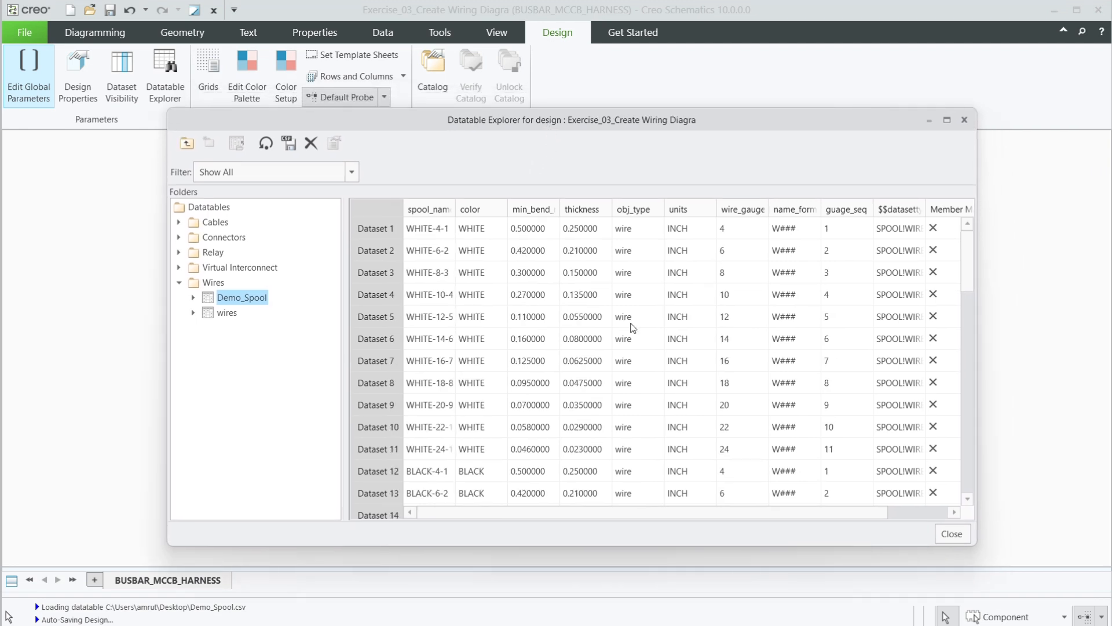
pyautogui.click(952, 534)
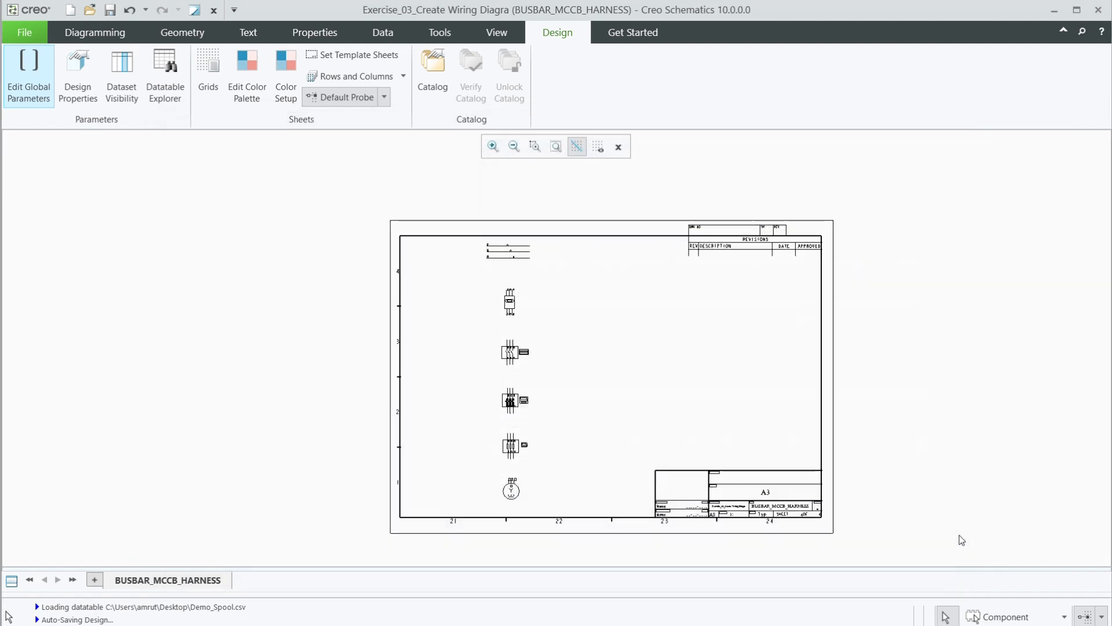
# Step: Open the Catalog Explorer and set the catalog type to Fibers
pyautogui.click(103, 33)
pyautogui.click(161, 93)
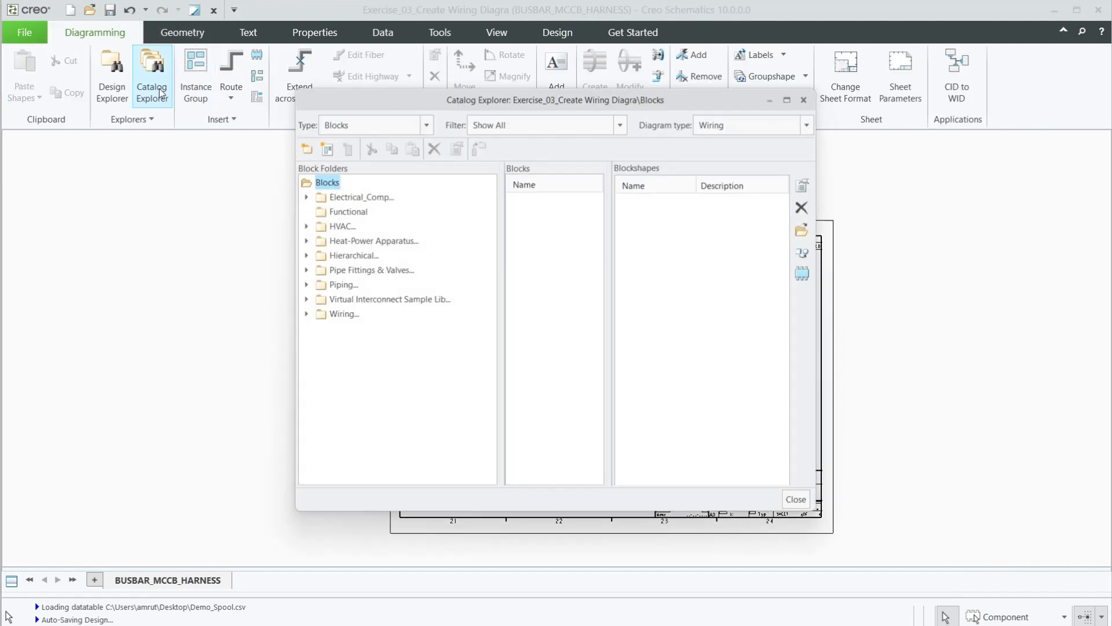
pyautogui.click(372, 122)
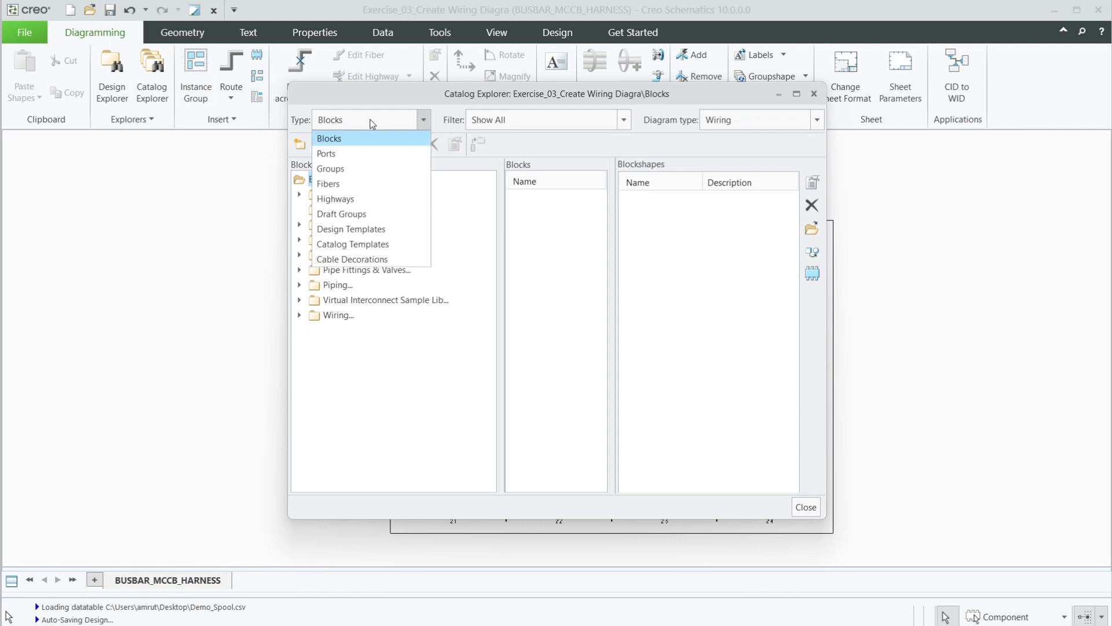
pyautogui.click(344, 188)
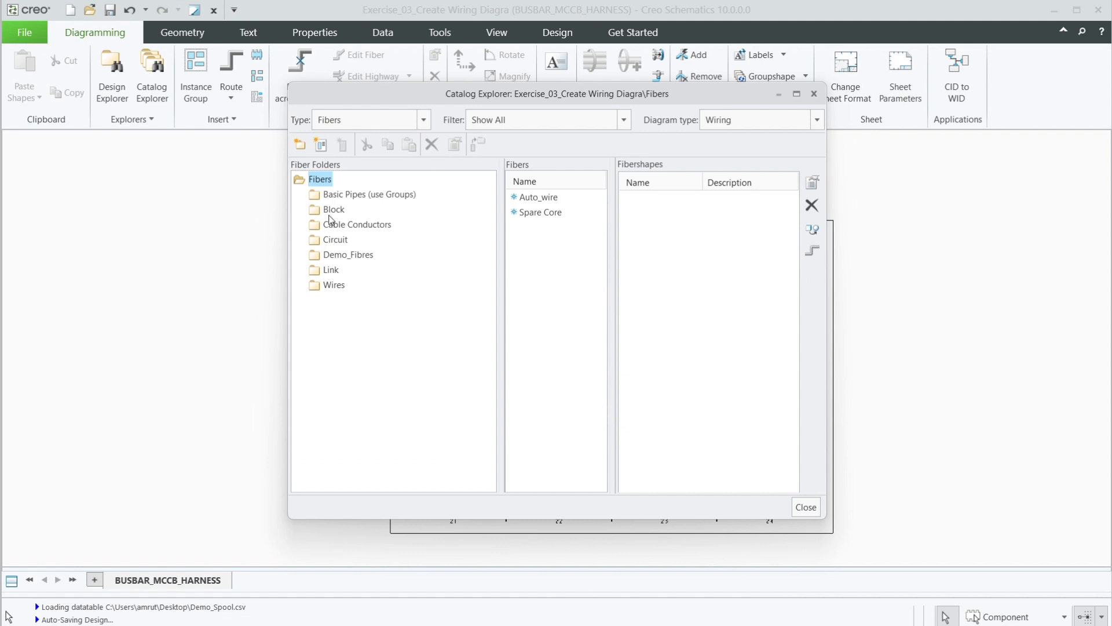
pyautogui.click(346, 255)
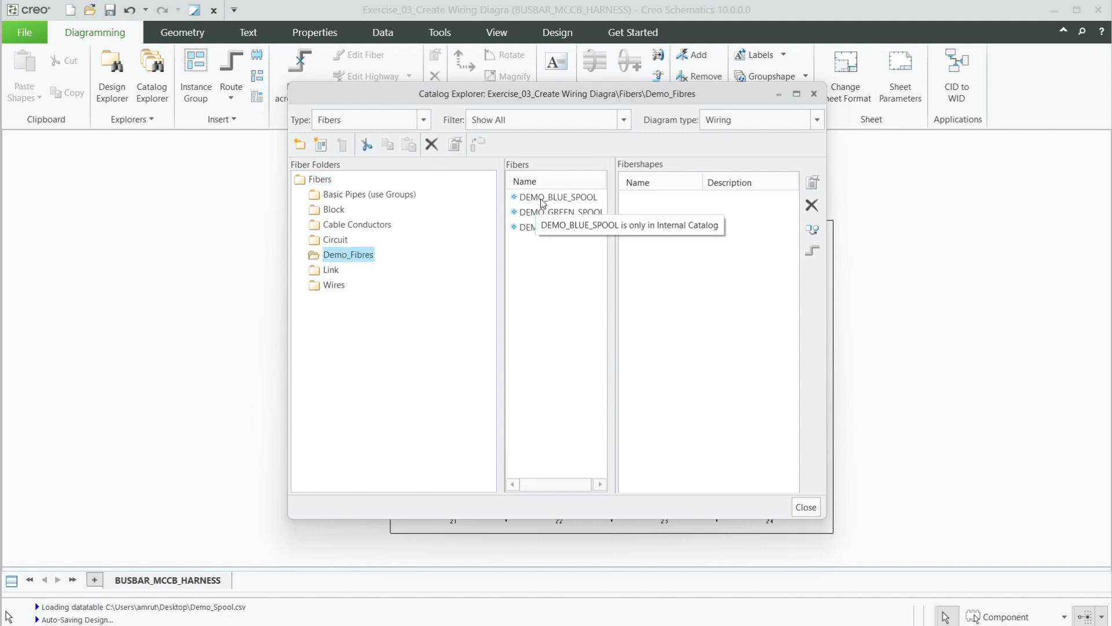
pyautogui.click(305, 149)
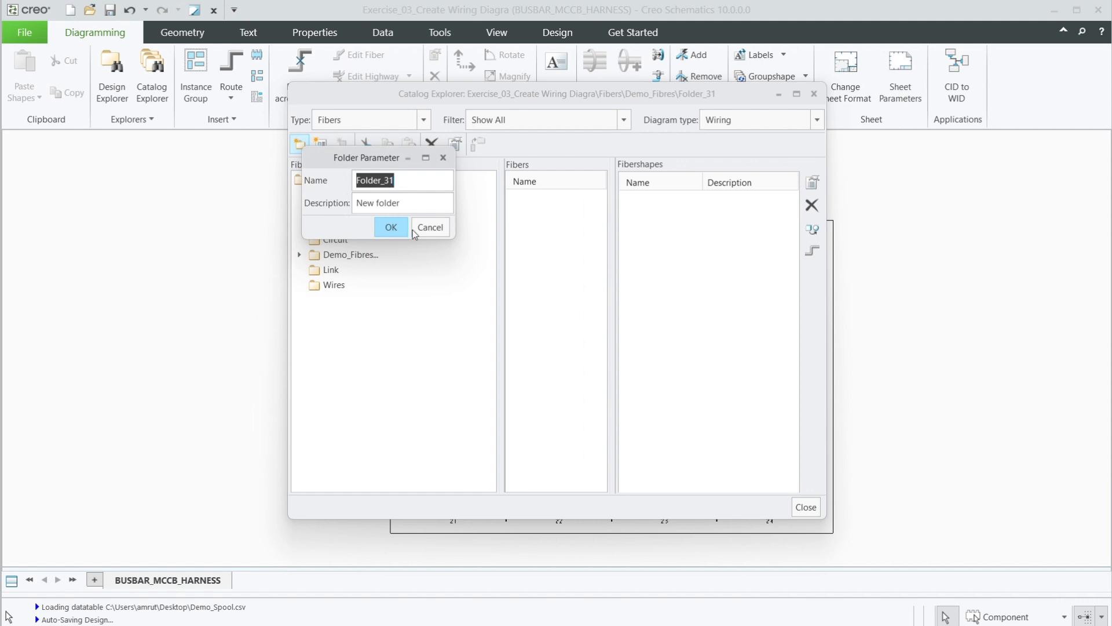
pyautogui.click(430, 229)
# Step: Create a folder directly under Fibers named Demo_Spools and reuse that name as its description
pyautogui.click(318, 179)
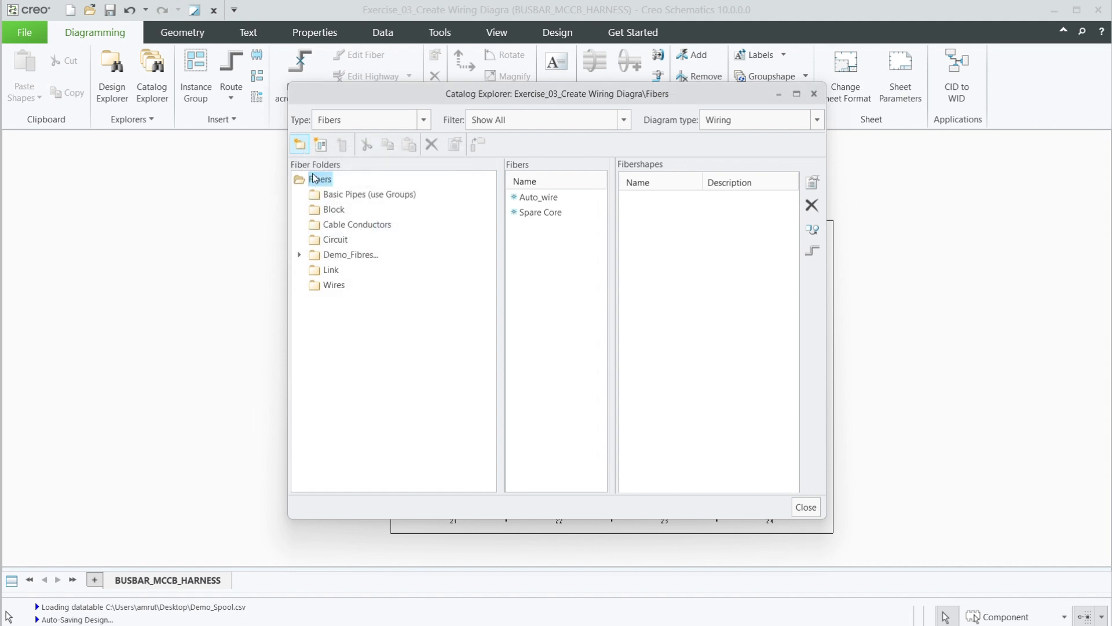
pyautogui.click(300, 145)
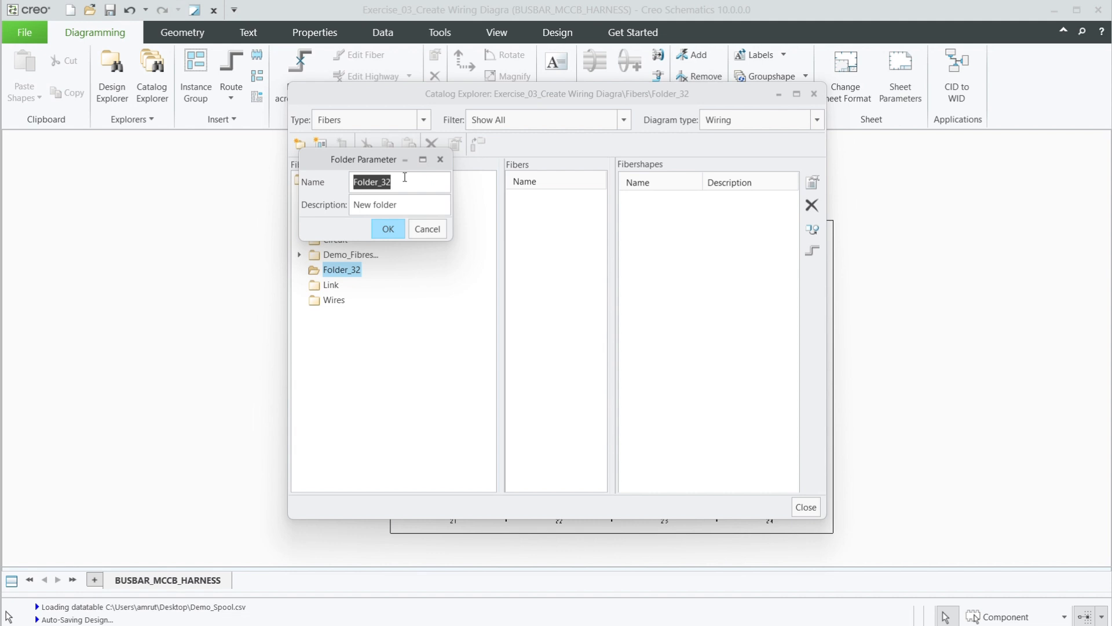
pyautogui.write('Demo_Spools')
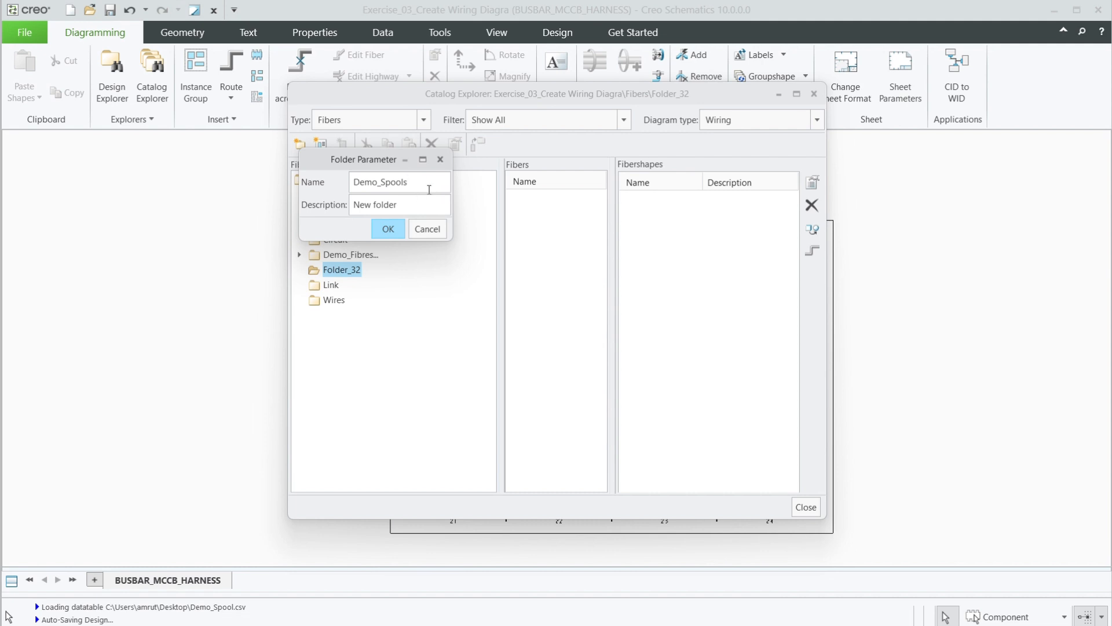
pyautogui.moveTo(428, 184); pyautogui.dragTo(348, 178)
pyautogui.hotkey('ctrl', 'c')
pyautogui.click(357, 204)
pyautogui.doubleClick(416, 210)
pyautogui.doubleClick(418, 204)
pyautogui.click(397, 204)
pyautogui.moveTo(396, 204); pyautogui.dragTo(343, 208)
pyautogui.hotkey('ctrl', 'v')
pyautogui.click(390, 231)
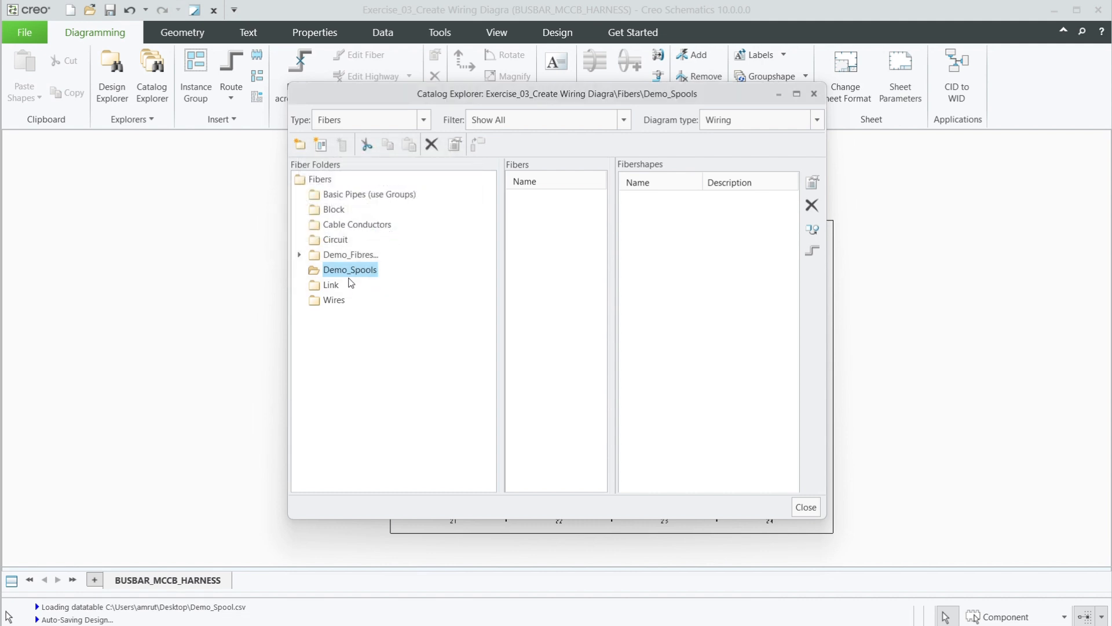
# Step: Create a new fiber in the Demo_Spools folder and open its properties
pyautogui.click(319, 149)
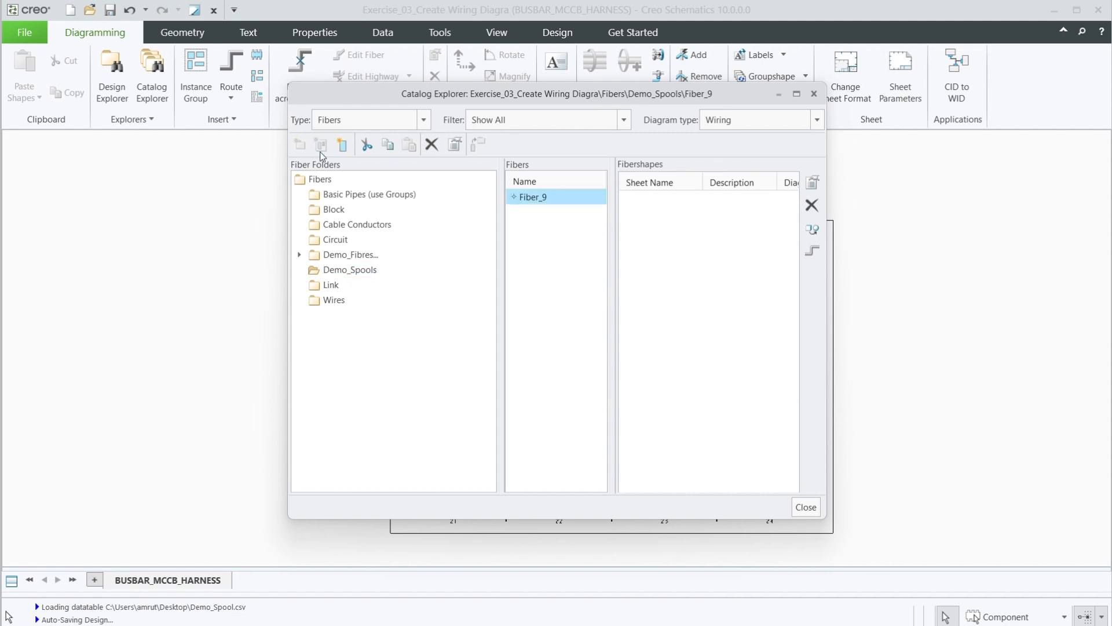
pyautogui.rightClick(540, 197)
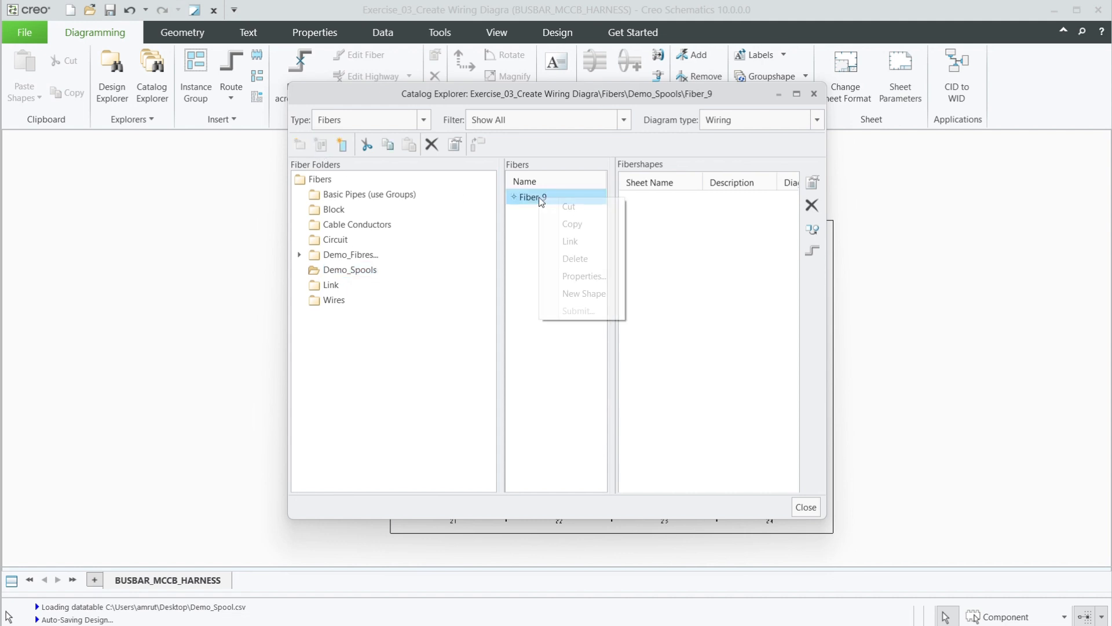
pyautogui.click(579, 277)
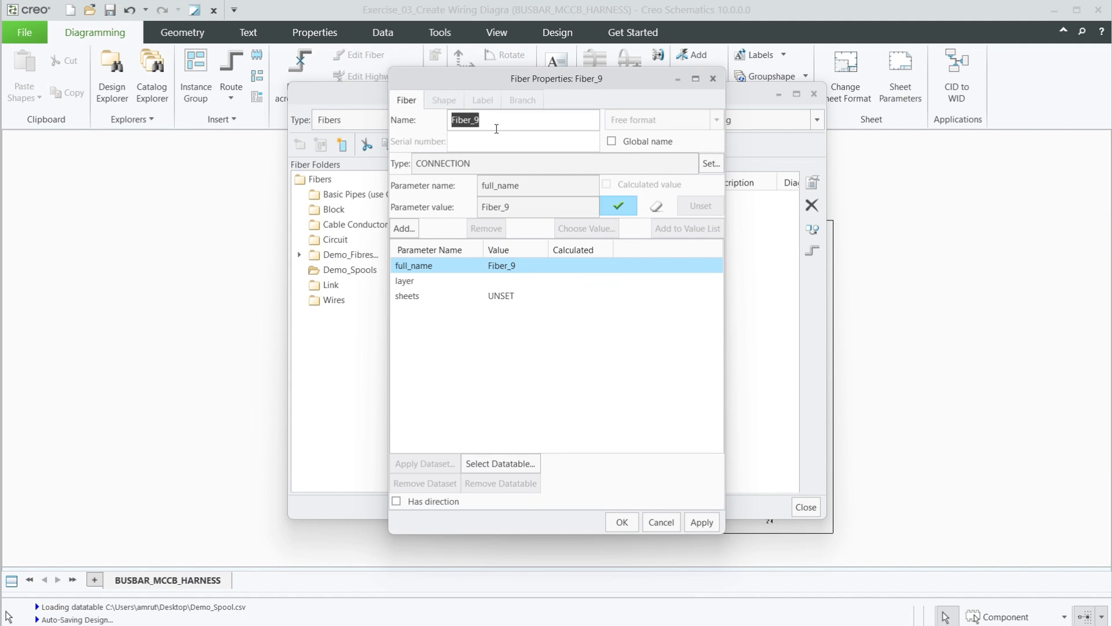
# Step: Try to name the new fiber Red_spool and set its type to WIRING_WIRE
pyautogui.write('Red_spool')
pyautogui.click(711, 165)
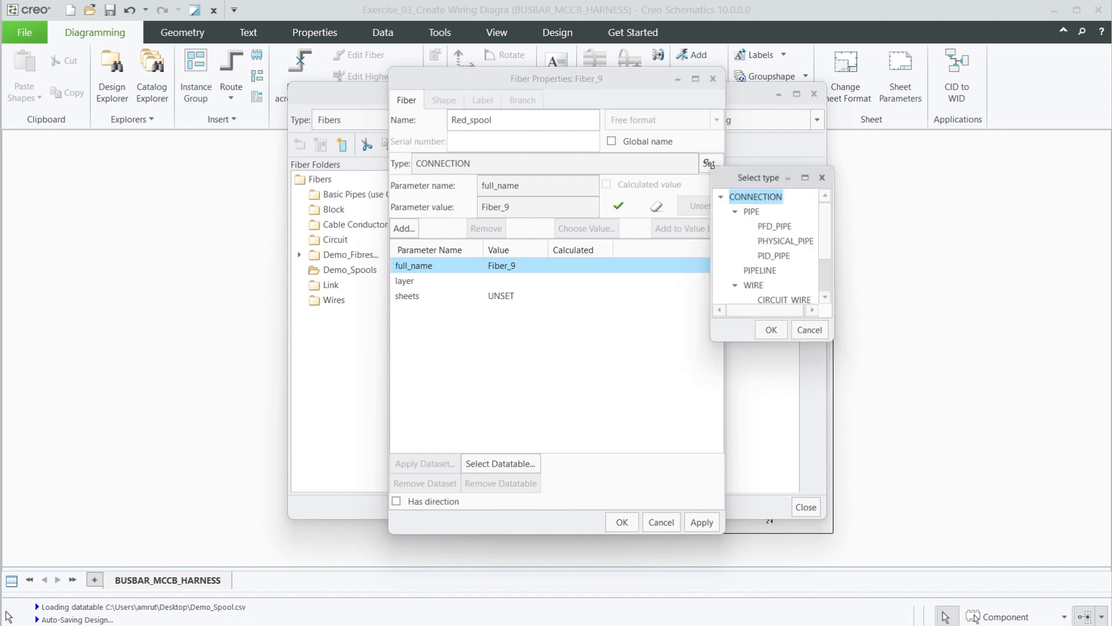
pyautogui.scroll(-1, 776, 255)
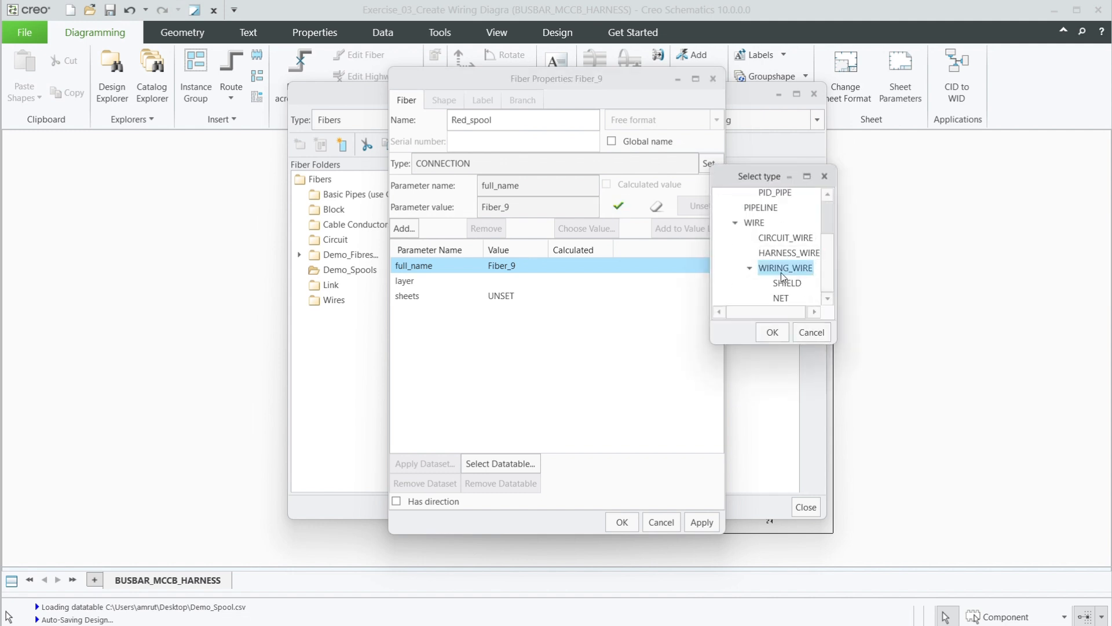
pyautogui.click(781, 336)
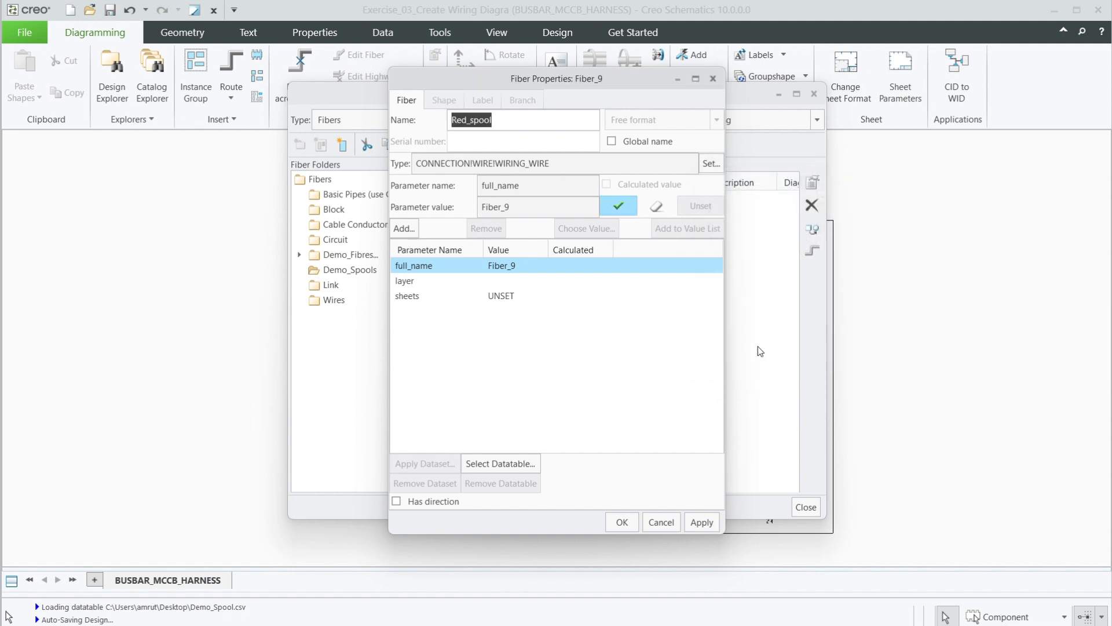
# Step: Assign the Demo_Spool datatable from the Wires folder to the new fiber
pyautogui.click(509, 465)
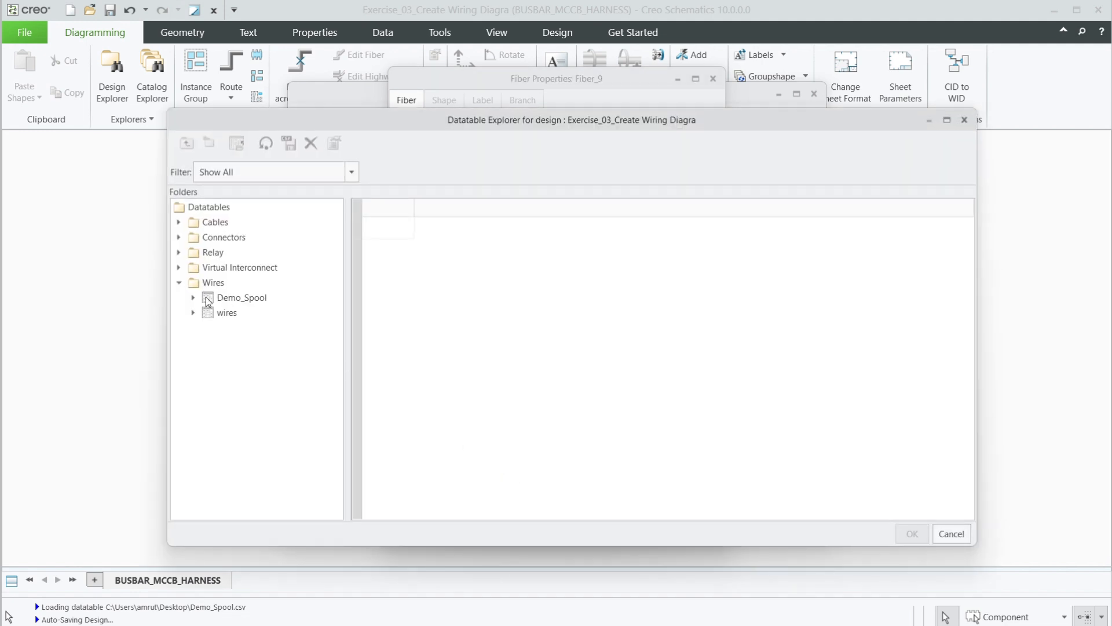
pyautogui.click(231, 298)
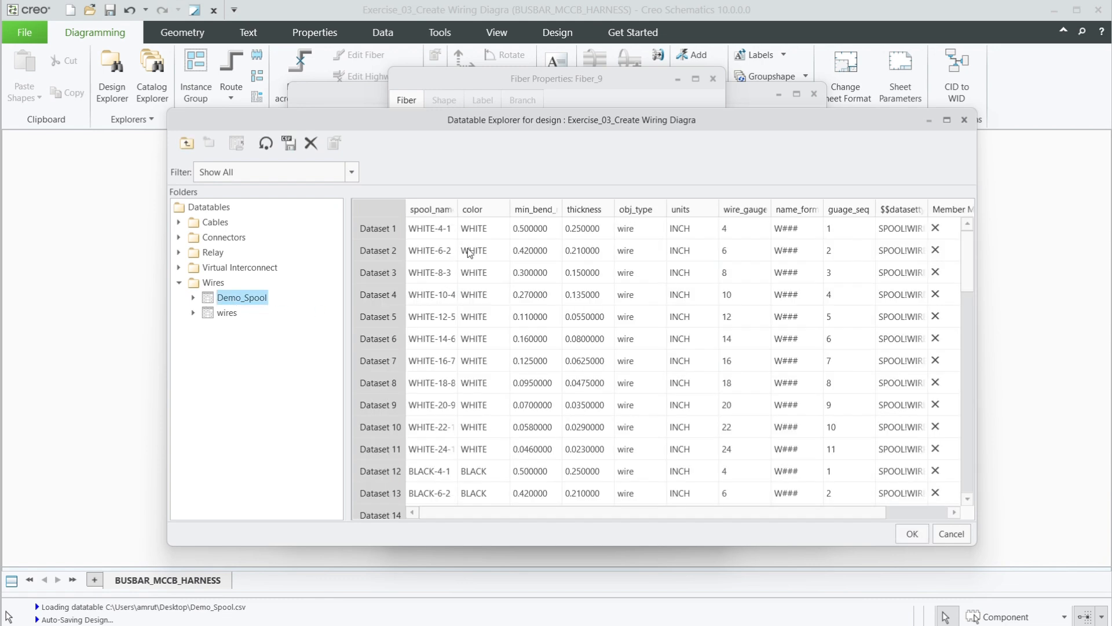
pyautogui.scroll(-14, 512, 370)
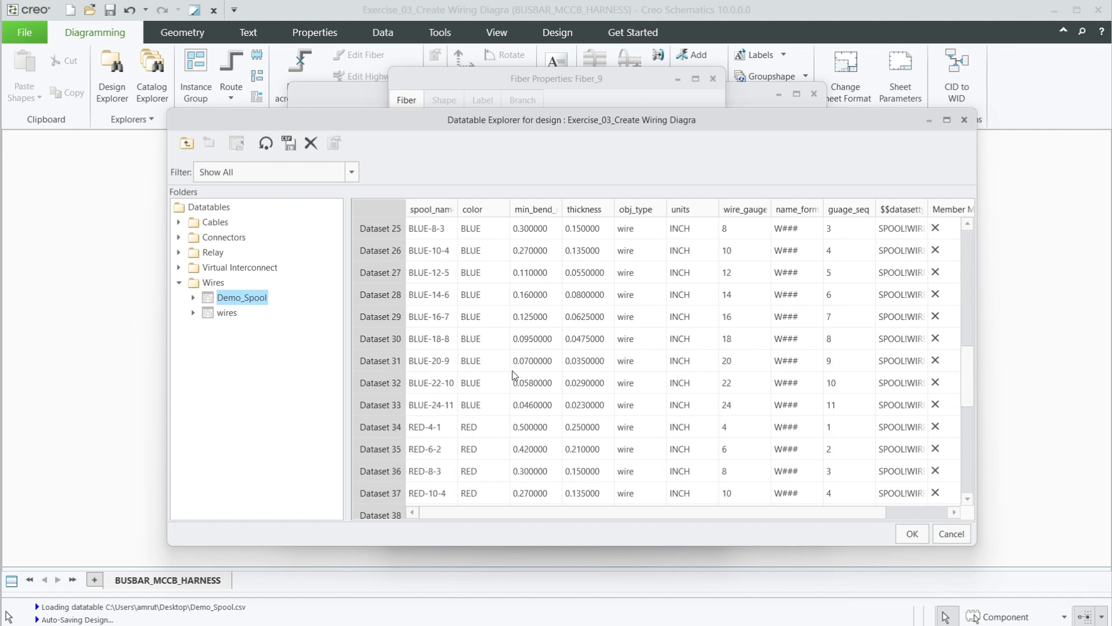
pyautogui.scroll(4, 512, 370)
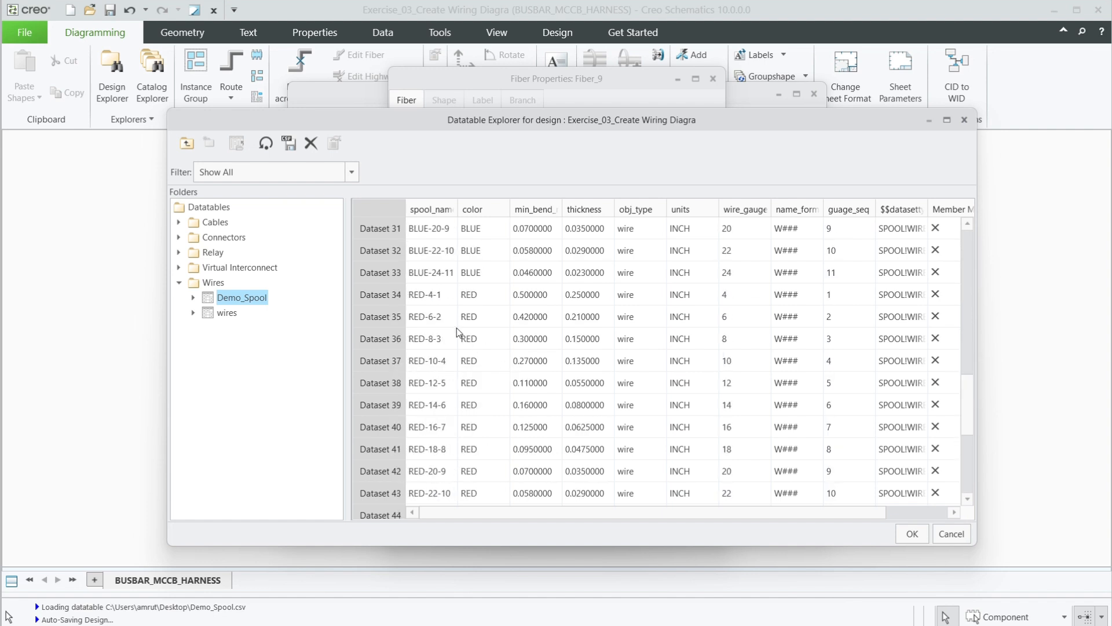
pyautogui.click(505, 297)
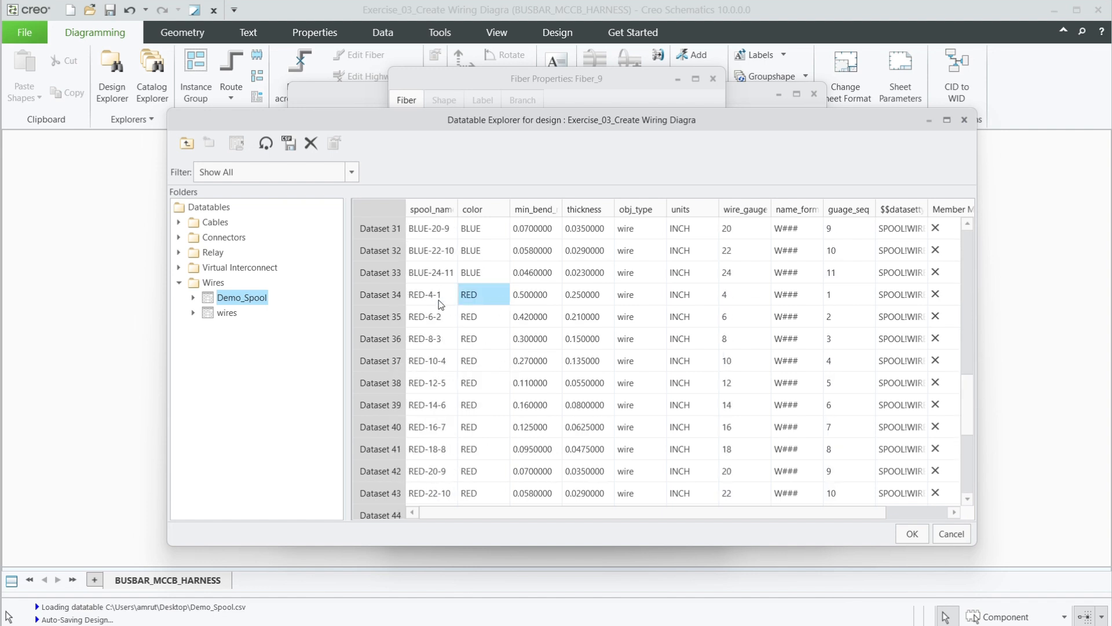
pyautogui.click(914, 533)
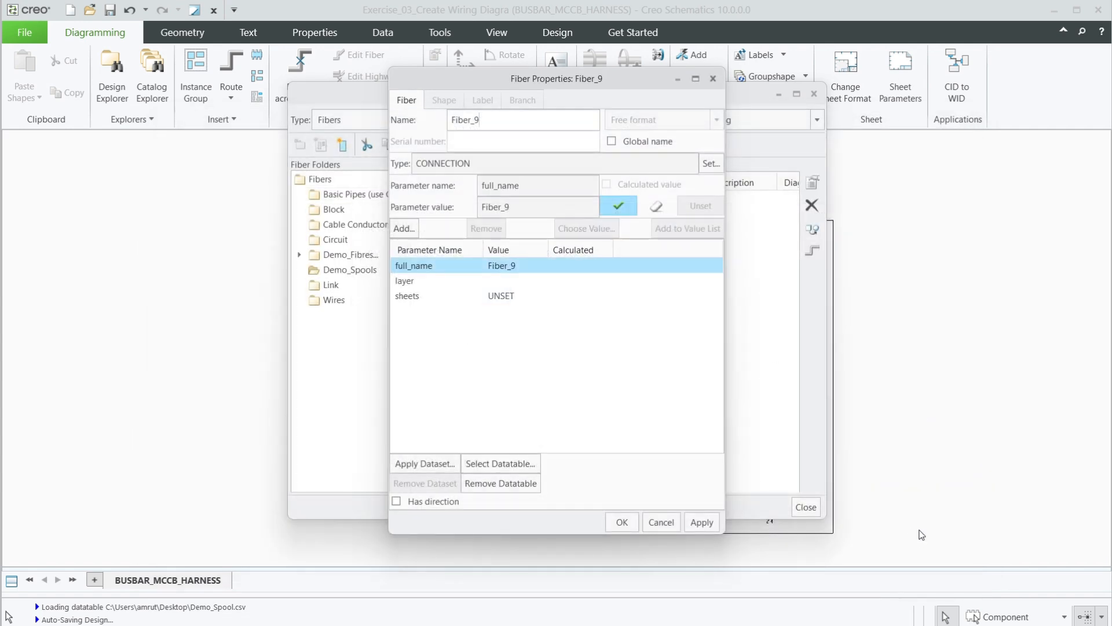
# Step: Filter the datasets by wire gauge 4 and apply the RED-4-1 dataset to the fiber
pyautogui.click(433, 465)
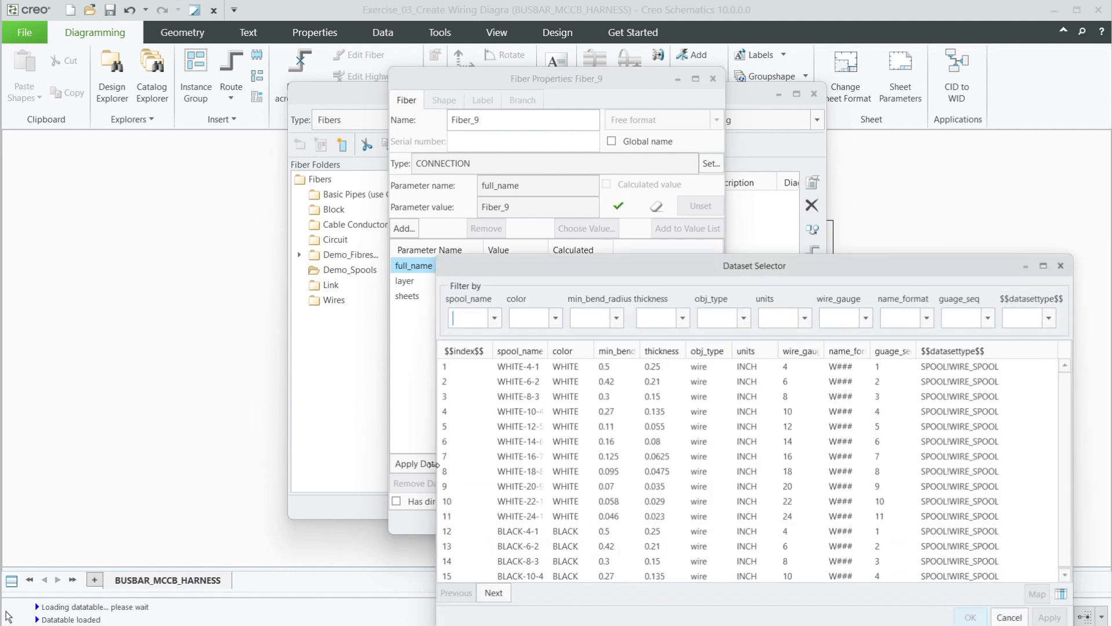
pyautogui.click(867, 316)
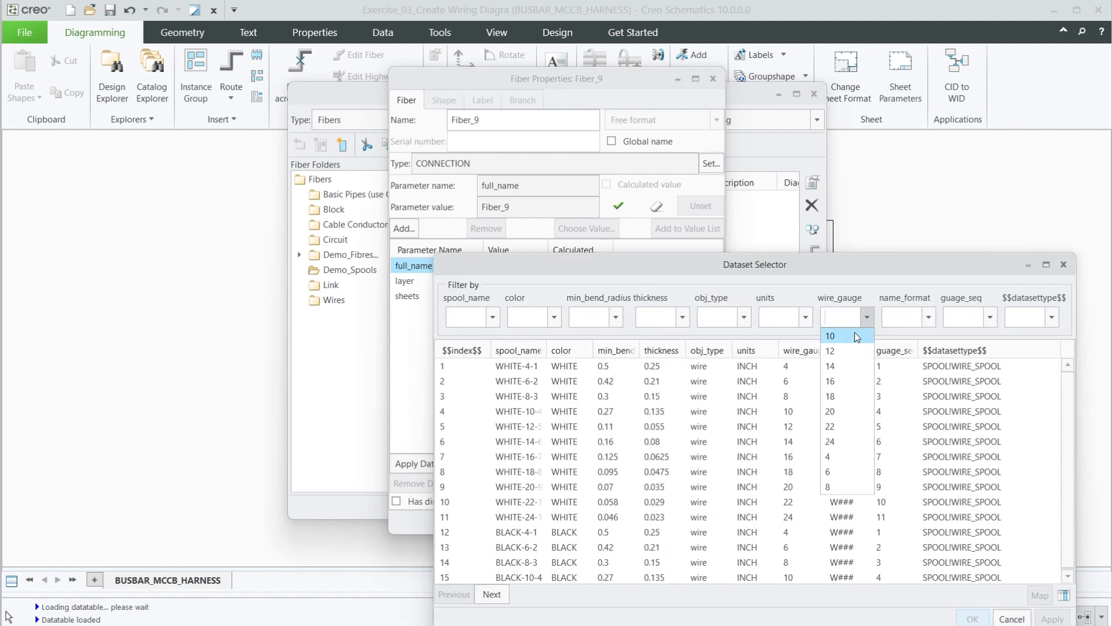
pyautogui.click(852, 457)
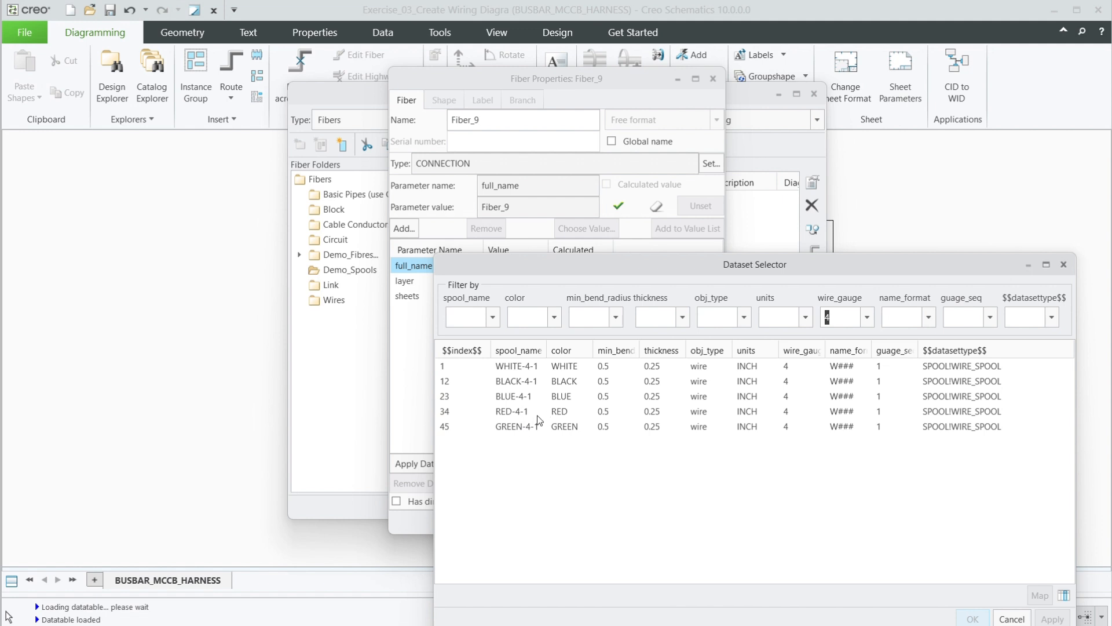
pyautogui.click(514, 416)
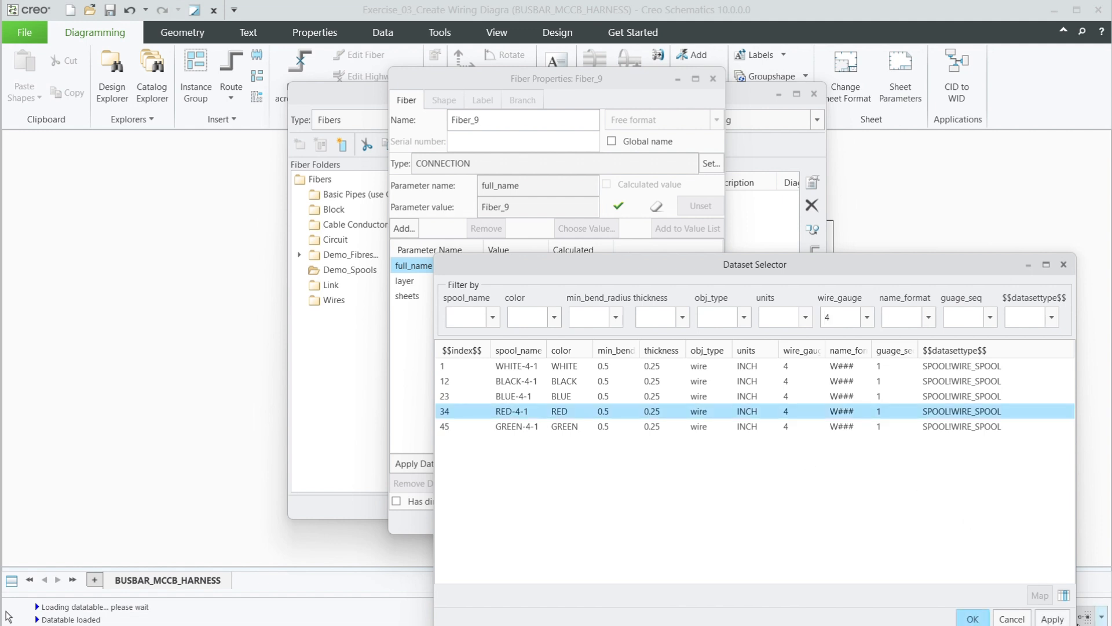
pyautogui.click(1050, 618)
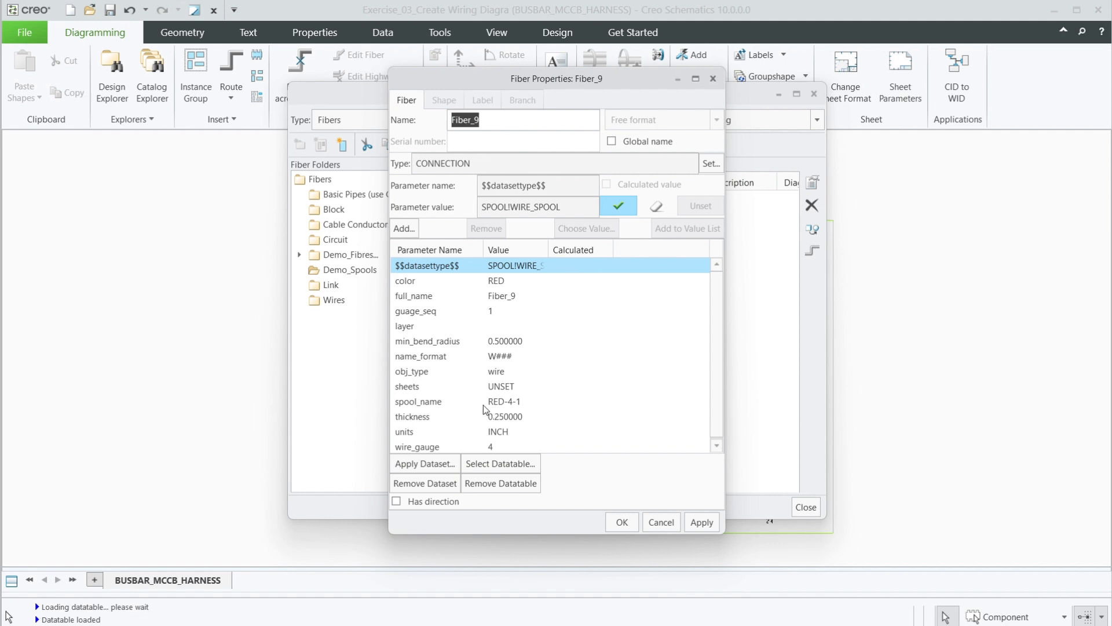
# Step: Name the fiber Red_spool, set its type to WIRING_WIRE, and save its properties
pyautogui.click(489, 117)
pyautogui.doubleClick(453, 119)
pyautogui.write('Red_spool')
pyautogui.click(710, 165)
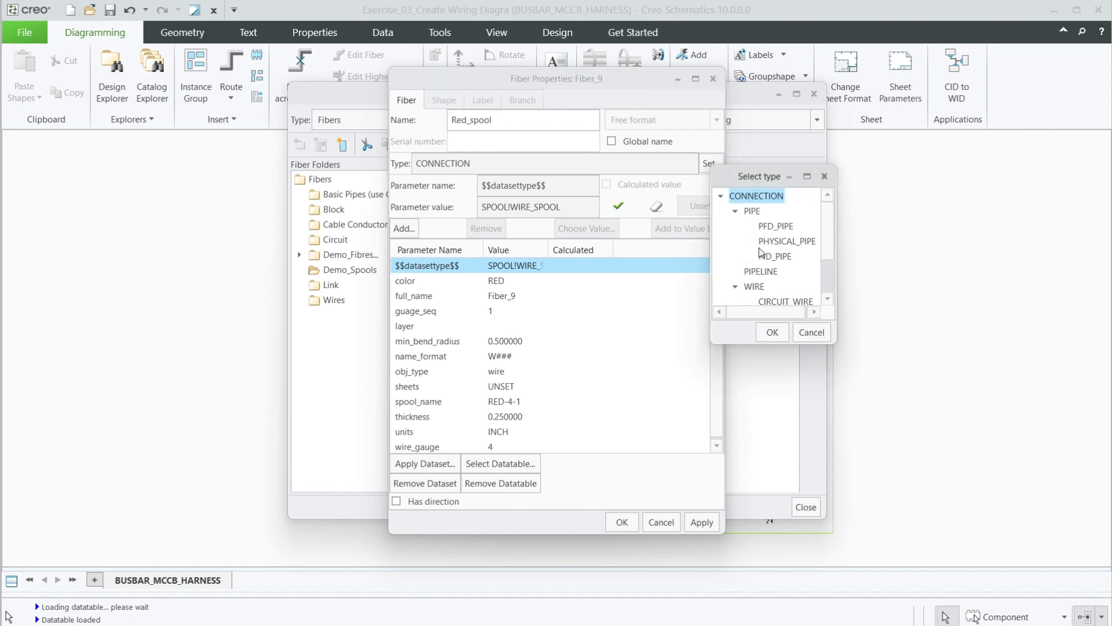
pyautogui.scroll(-2, 762, 253)
pyautogui.click(794, 272)
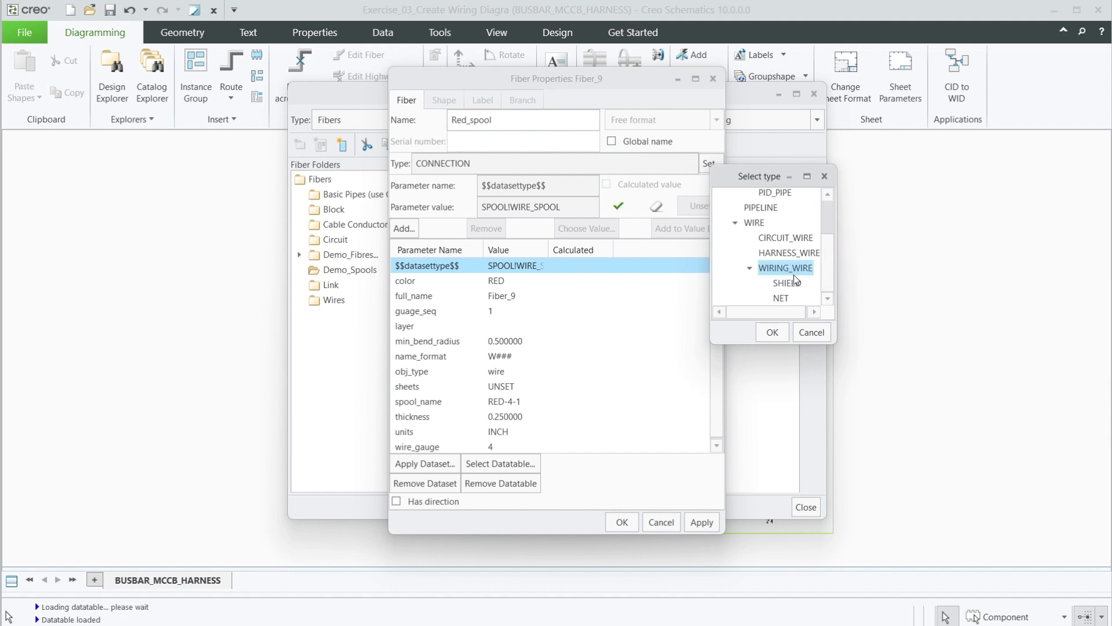
pyautogui.click(775, 334)
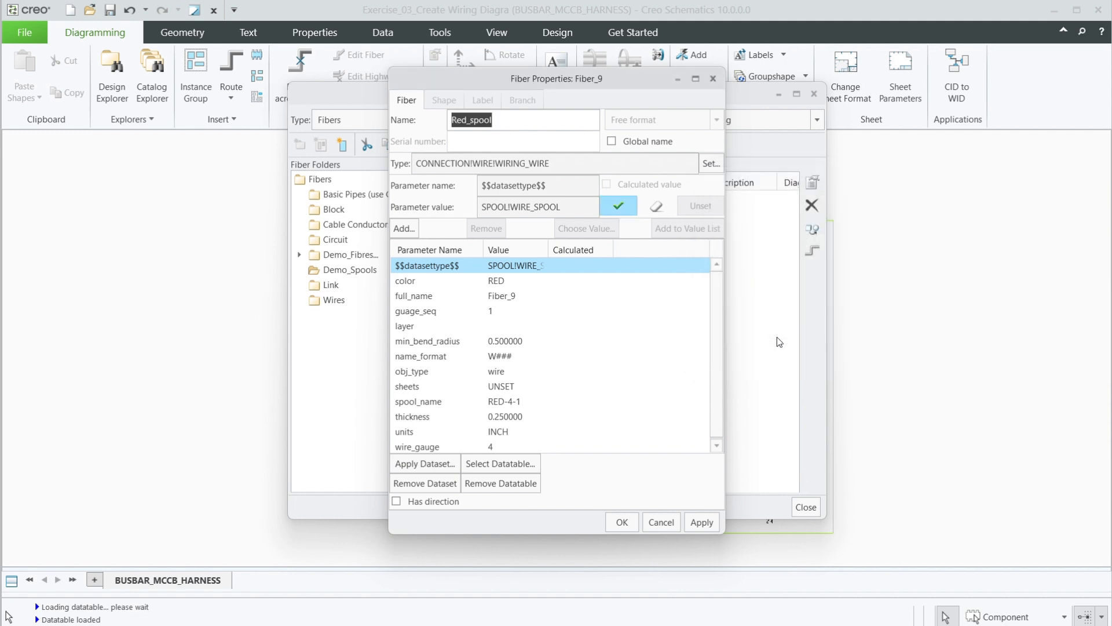
pyautogui.click(629, 213)
pyautogui.click(702, 522)
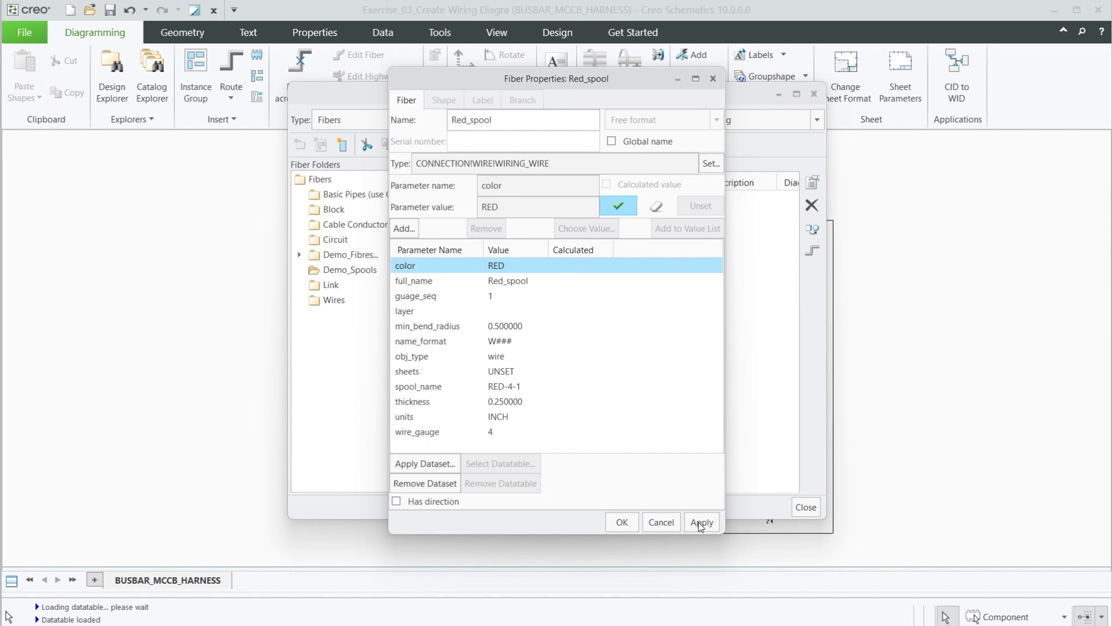
pyautogui.click(621, 522)
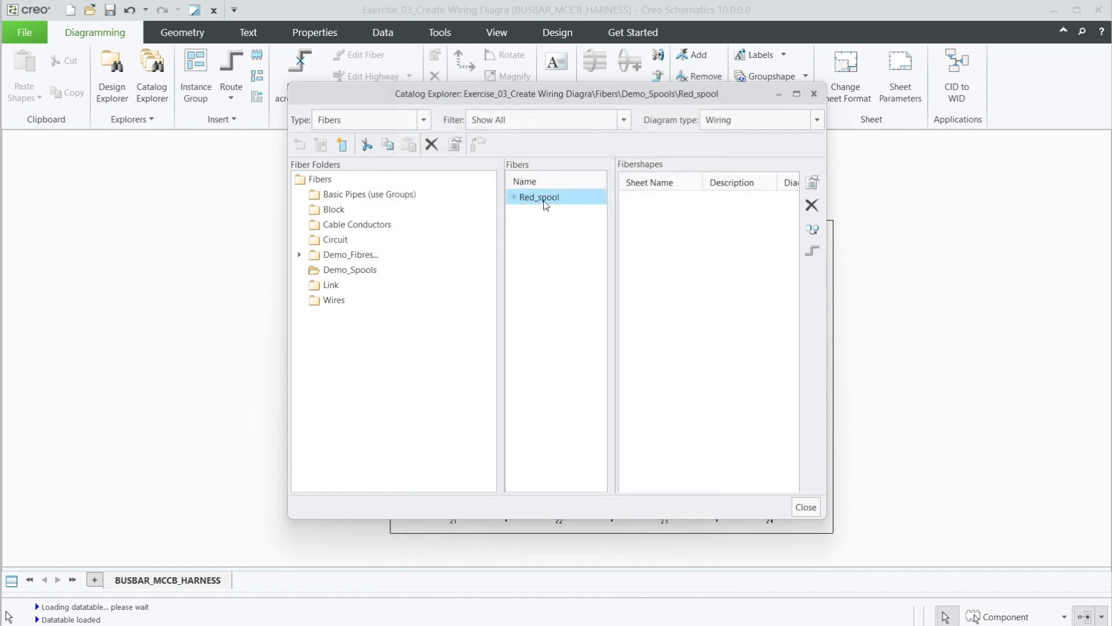
# Step: Create a new fibershape for the Red_spool fiber with the Wiring diagram type
pyautogui.click(818, 120)
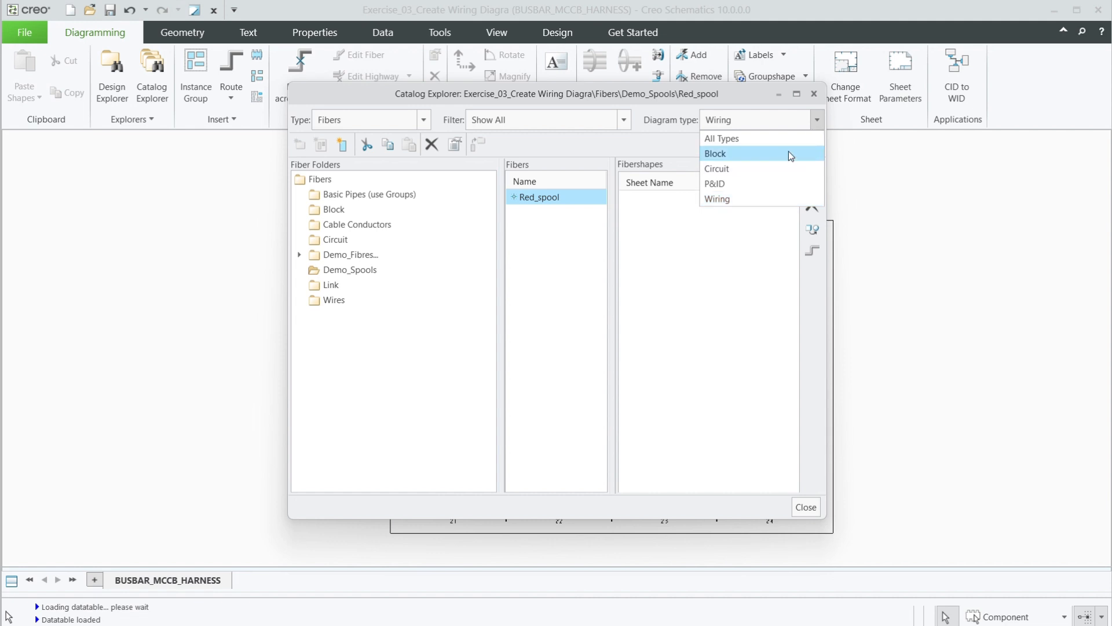
pyautogui.click(818, 121)
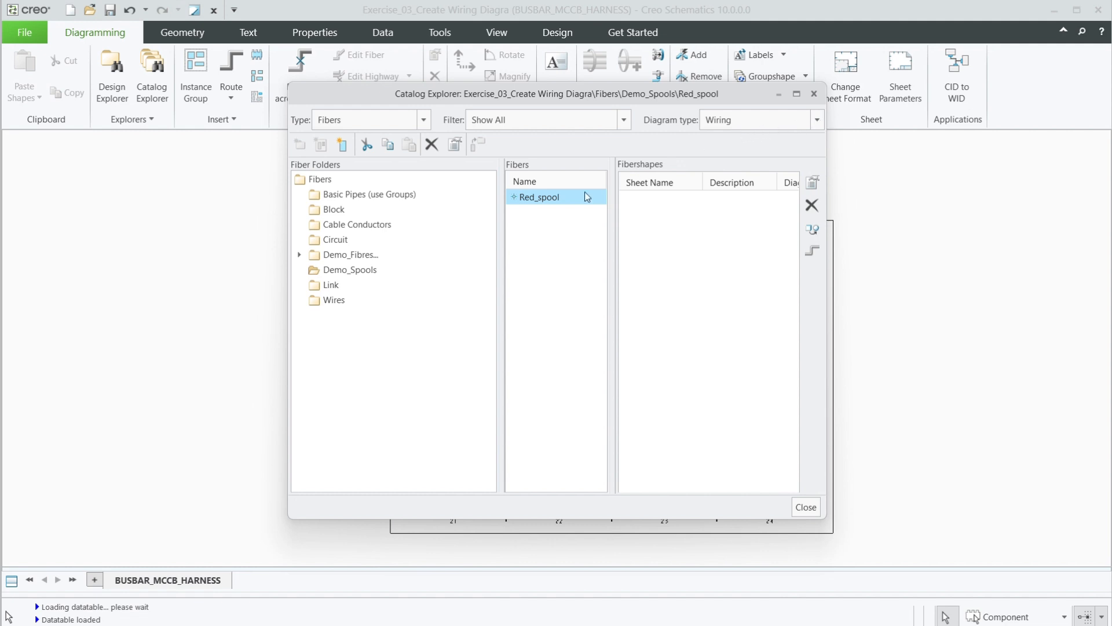
pyautogui.click(342, 145)
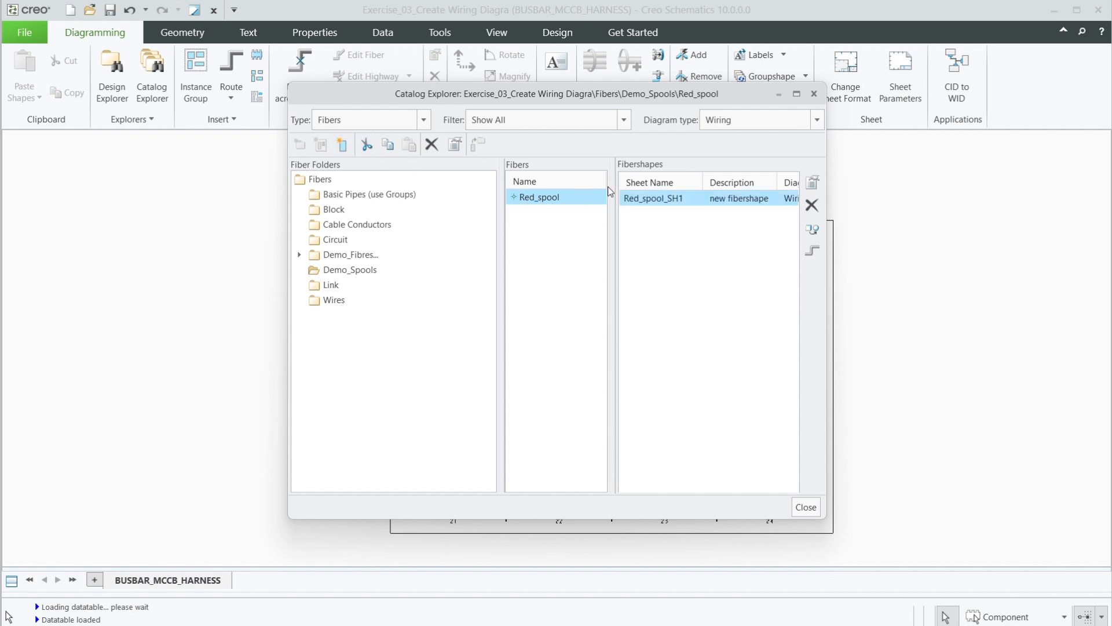
# Step: Set the line color of Red_spool's wiring fibershape to orange in its shape properties
pyautogui.click(814, 184)
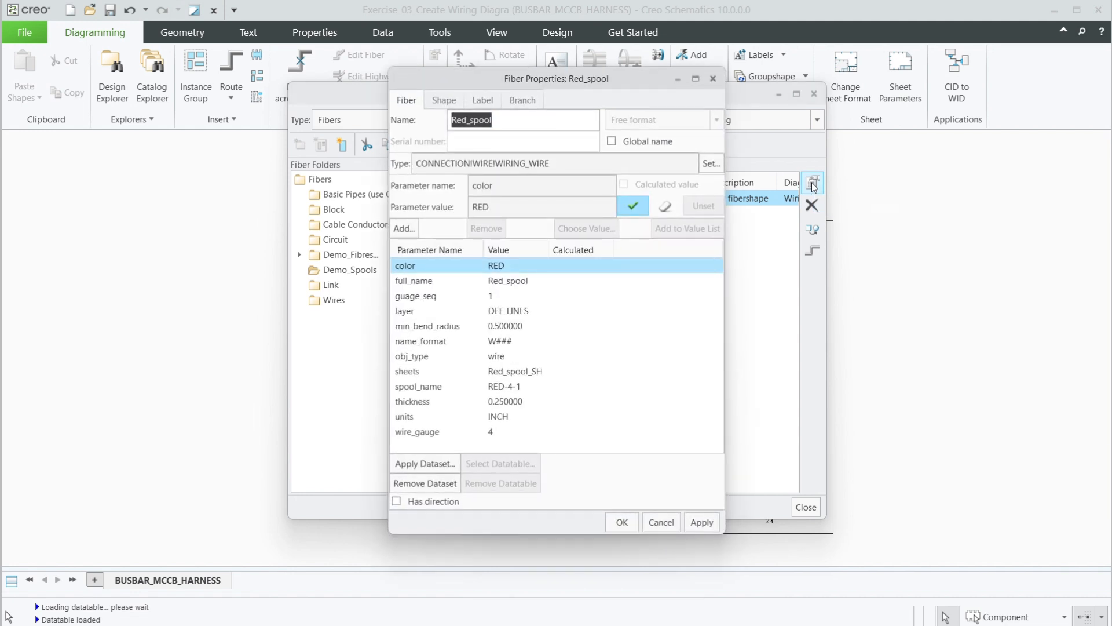
pyautogui.click(445, 102)
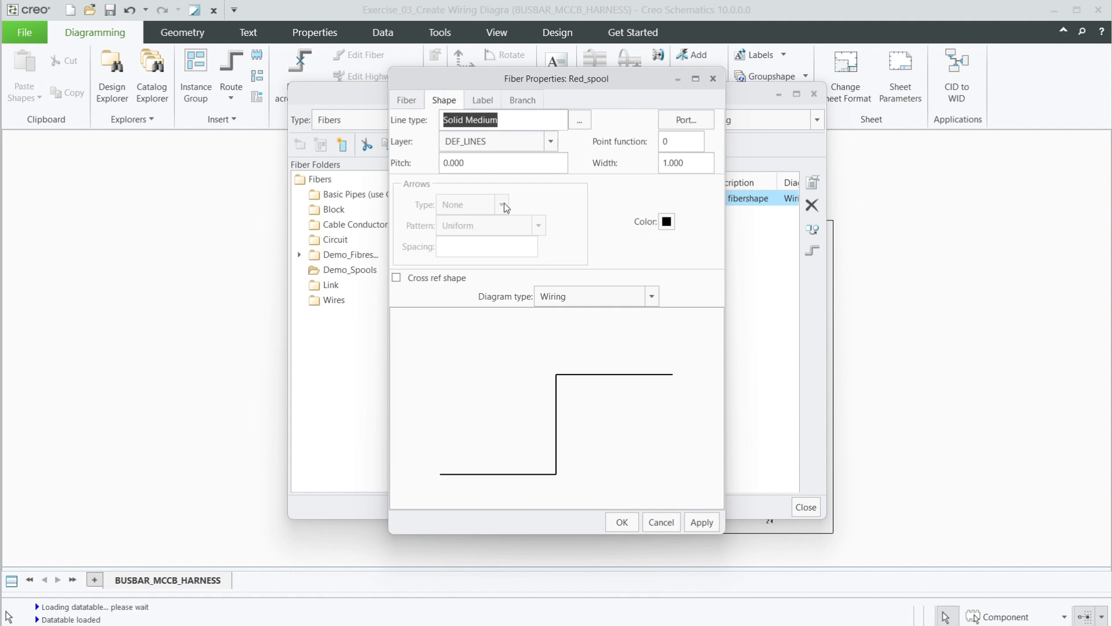
pyautogui.click(667, 223)
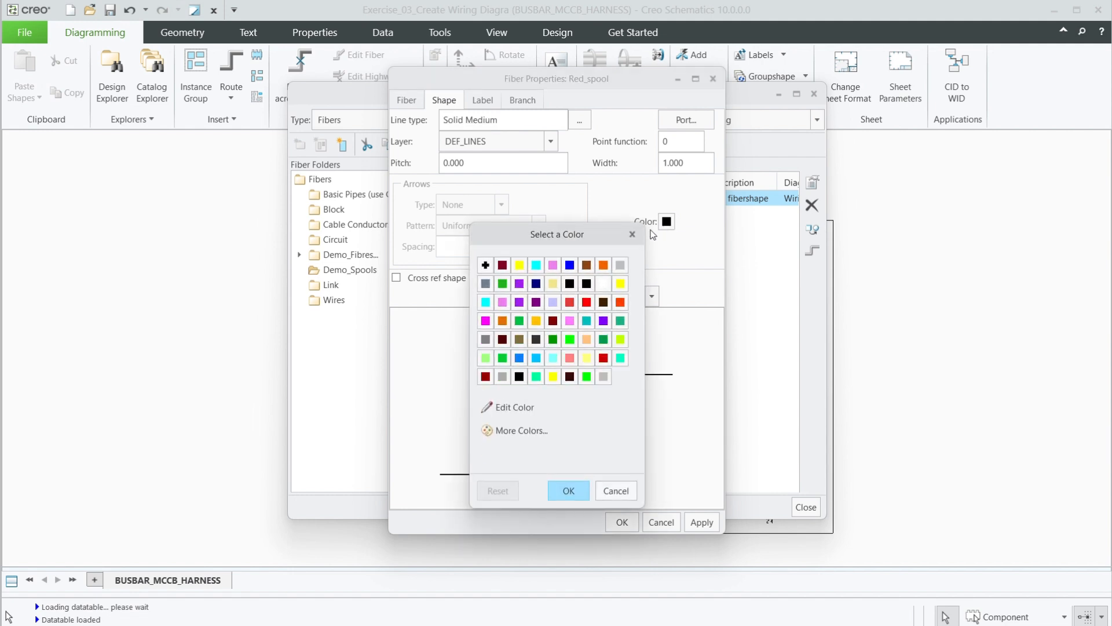
pyautogui.click(569, 490)
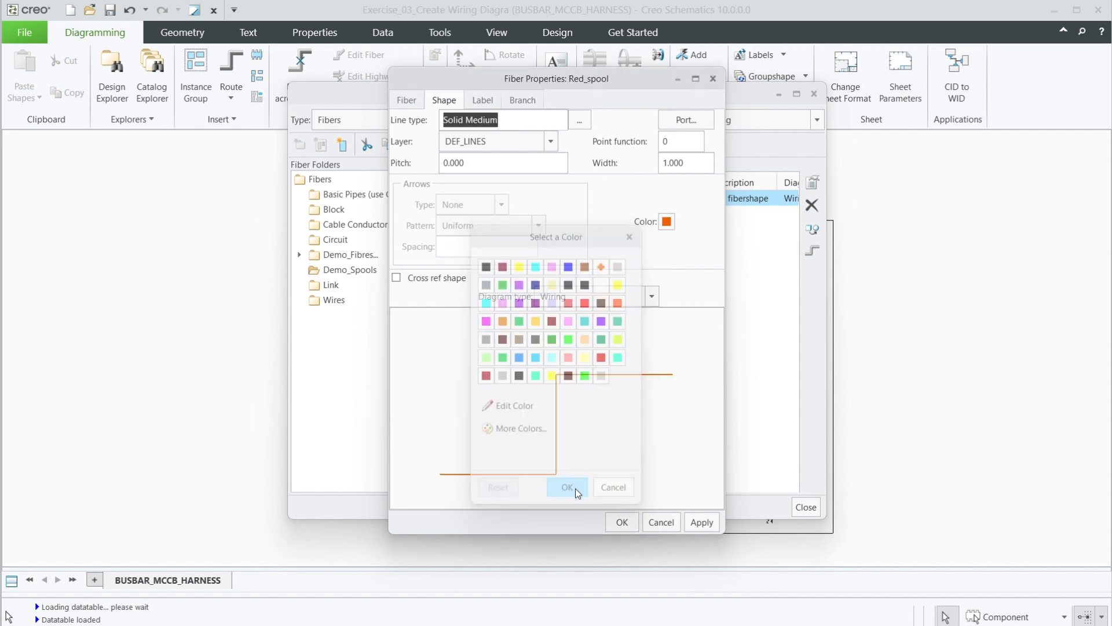
# Step: Set the label position of Red_spool's fibershape to Middle
pyautogui.click(483, 100)
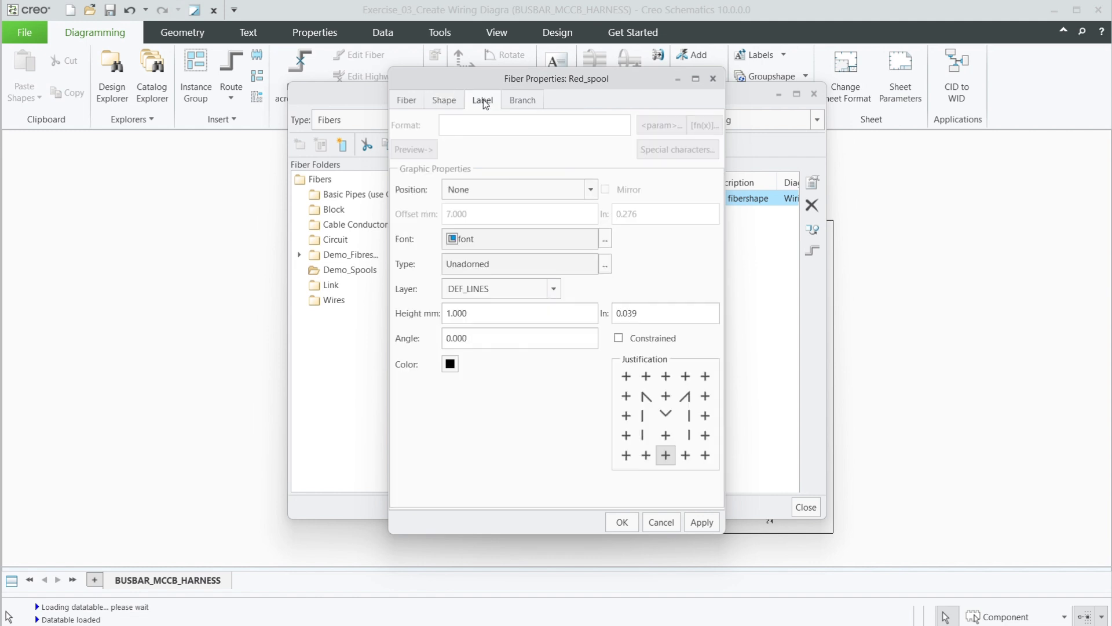
pyautogui.click(591, 190)
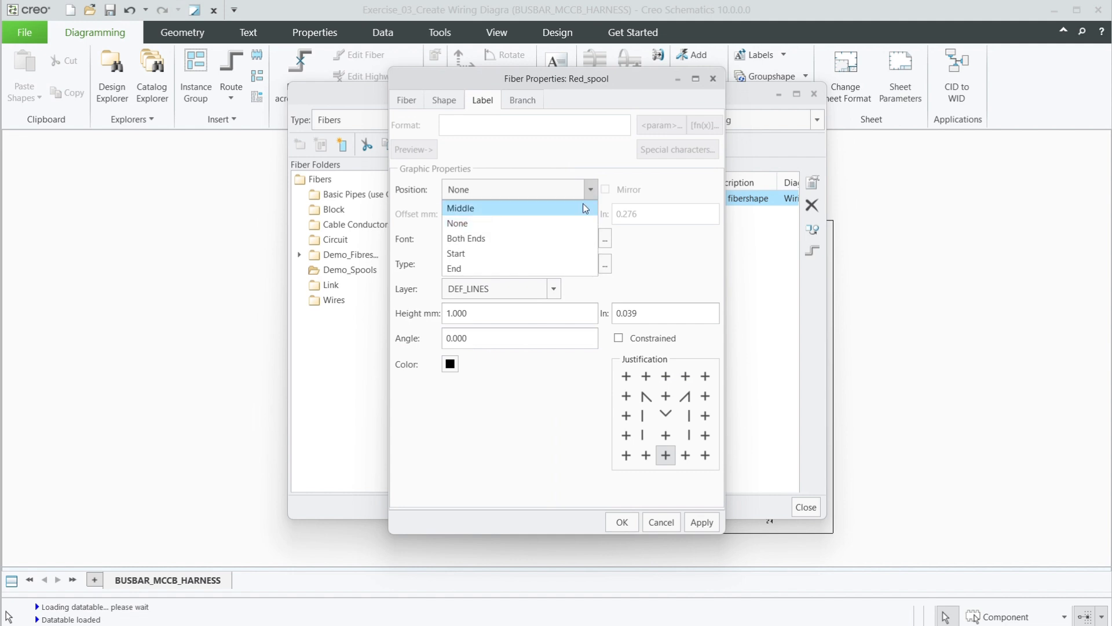
pyautogui.click(582, 207)
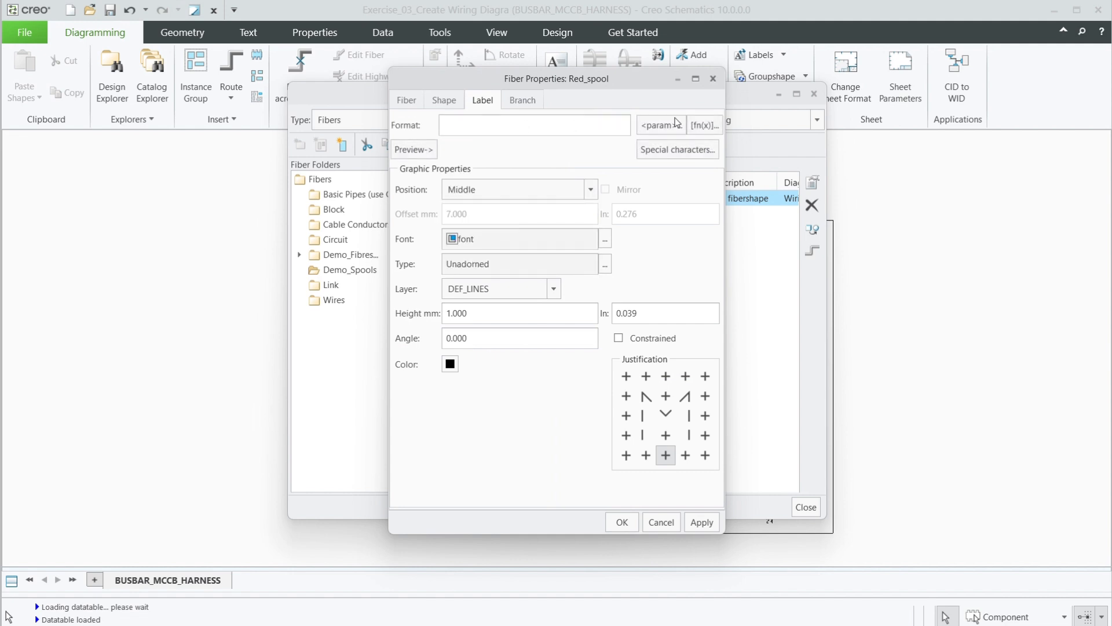
pyautogui.click(708, 127)
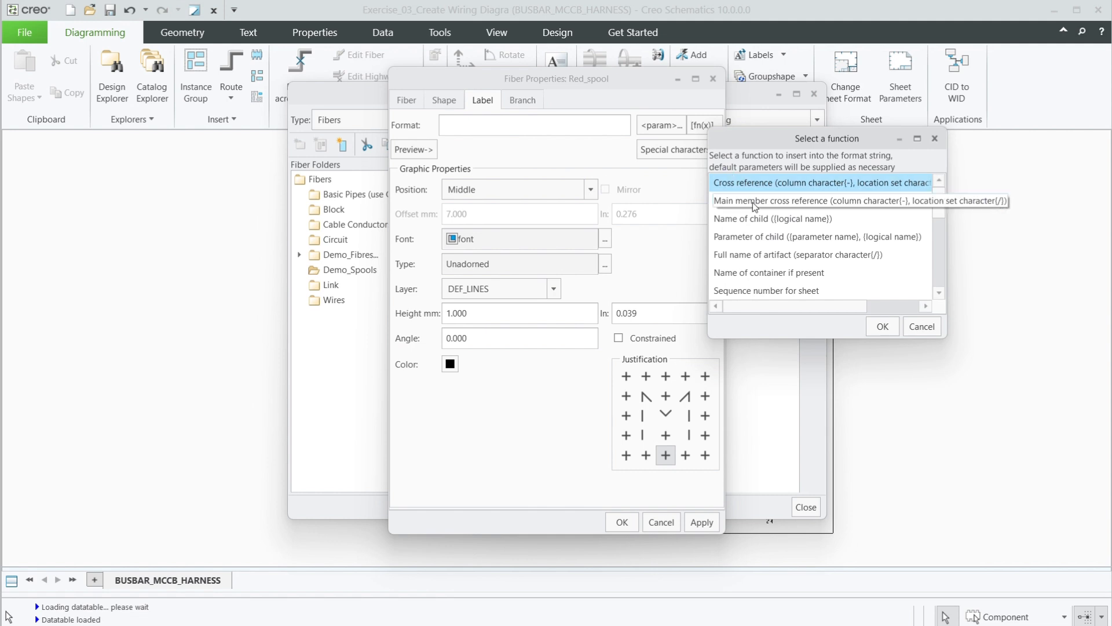
pyautogui.scroll(-5, 753, 209)
pyautogui.scroll(-1, 752, 222)
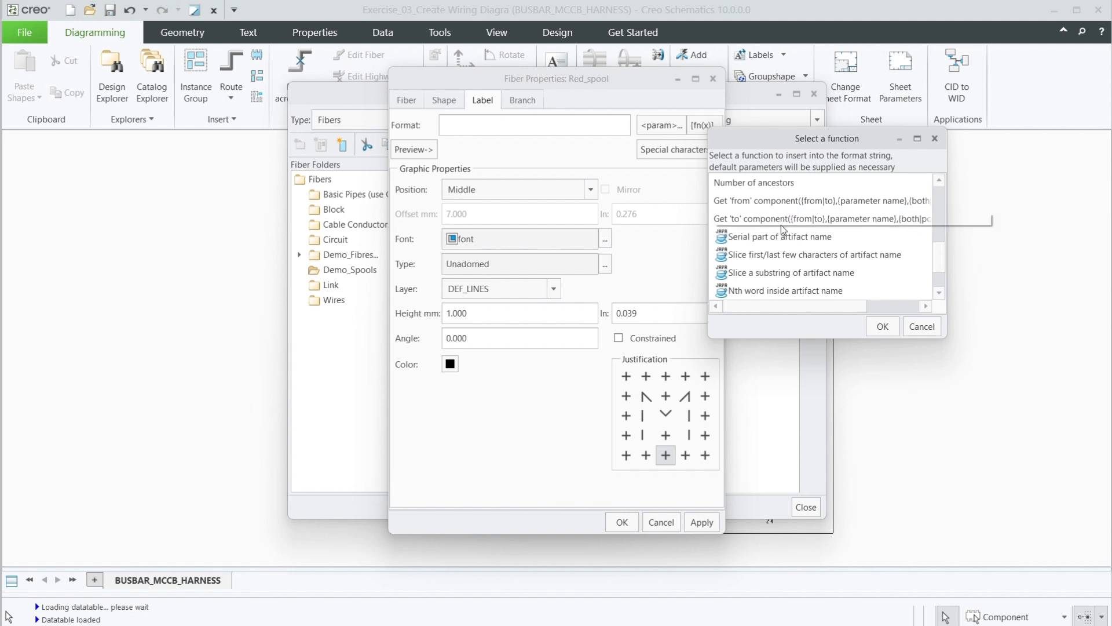
pyautogui.scroll(1, 782, 223)
pyautogui.scroll(1, 786, 206)
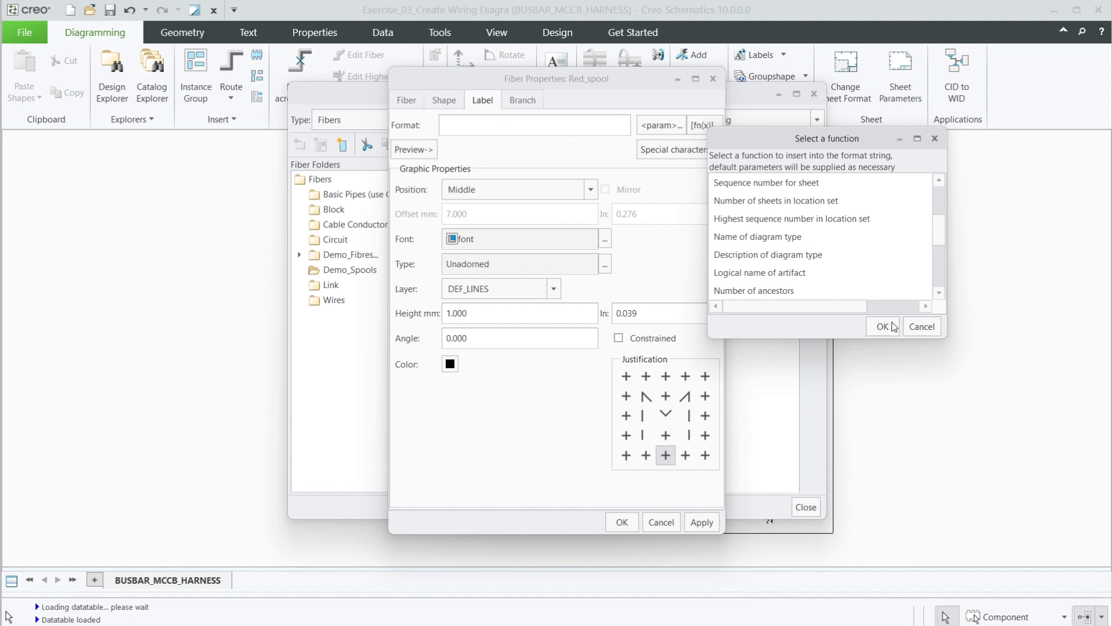
pyautogui.click(921, 328)
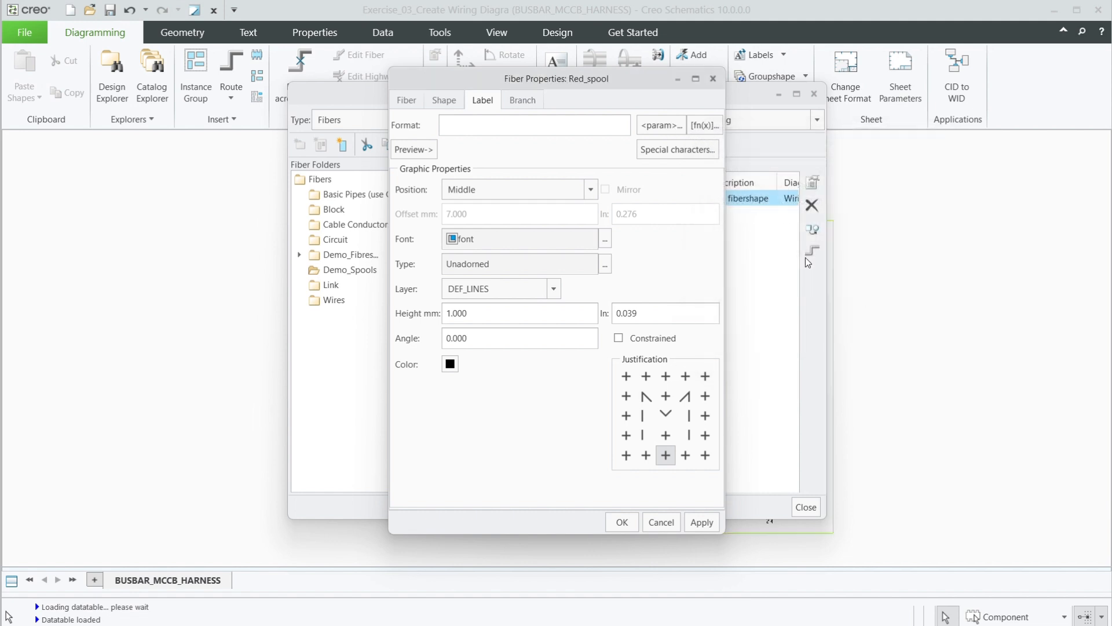
# Step: Build the label format from the name, wire_gauge and color parameters, and preview the label
pyautogui.click(662, 124)
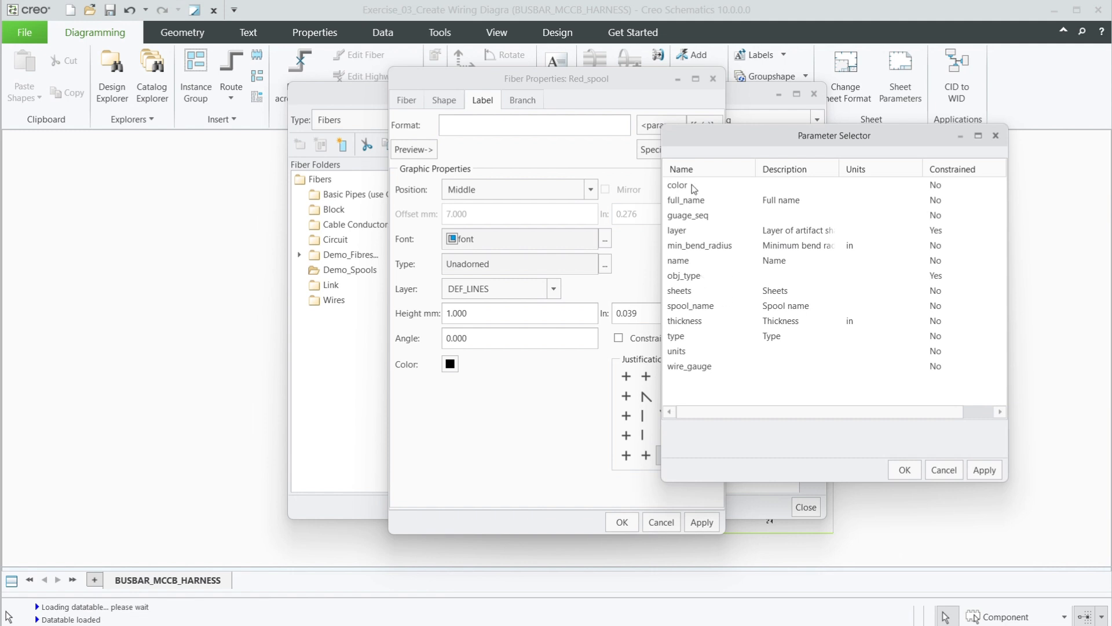
pyautogui.click(683, 263)
pyautogui.click(992, 471)
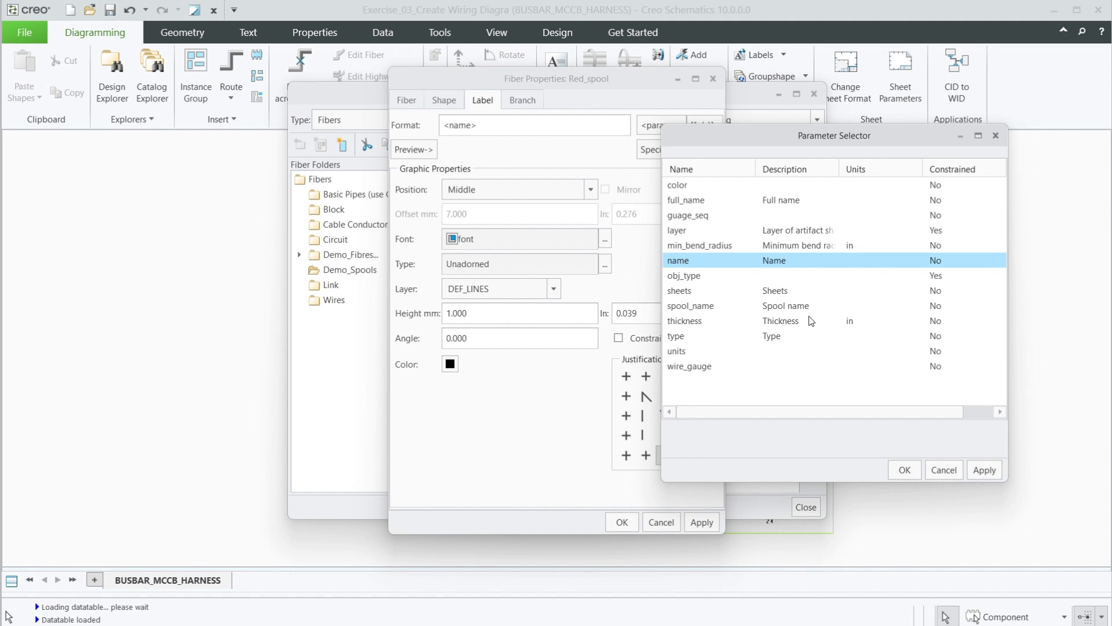
pyautogui.click(698, 368)
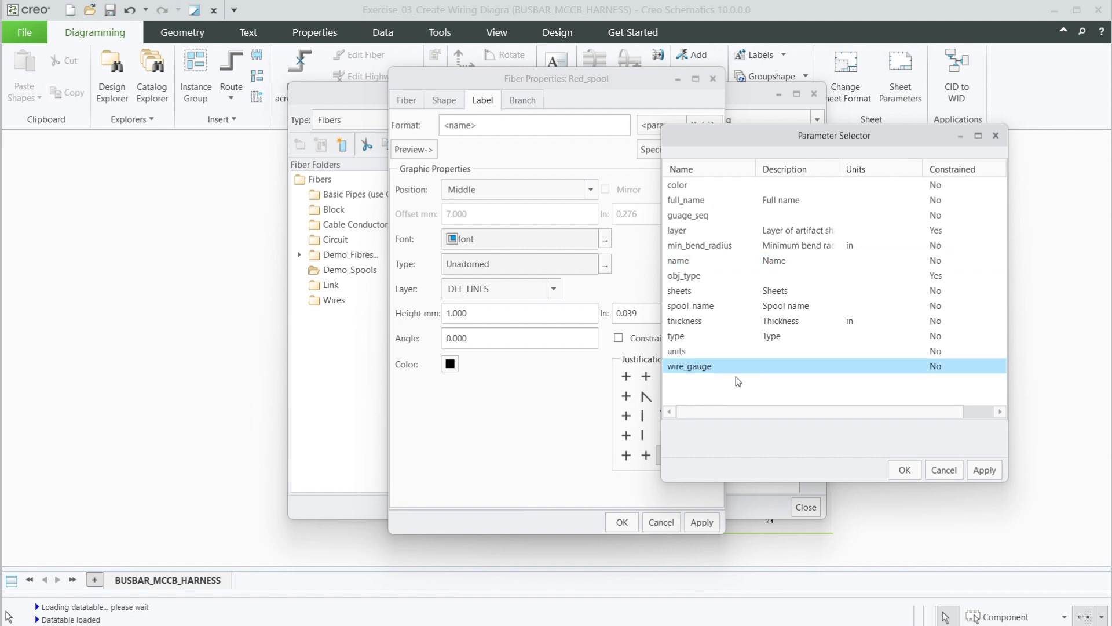
pyautogui.click(984, 470)
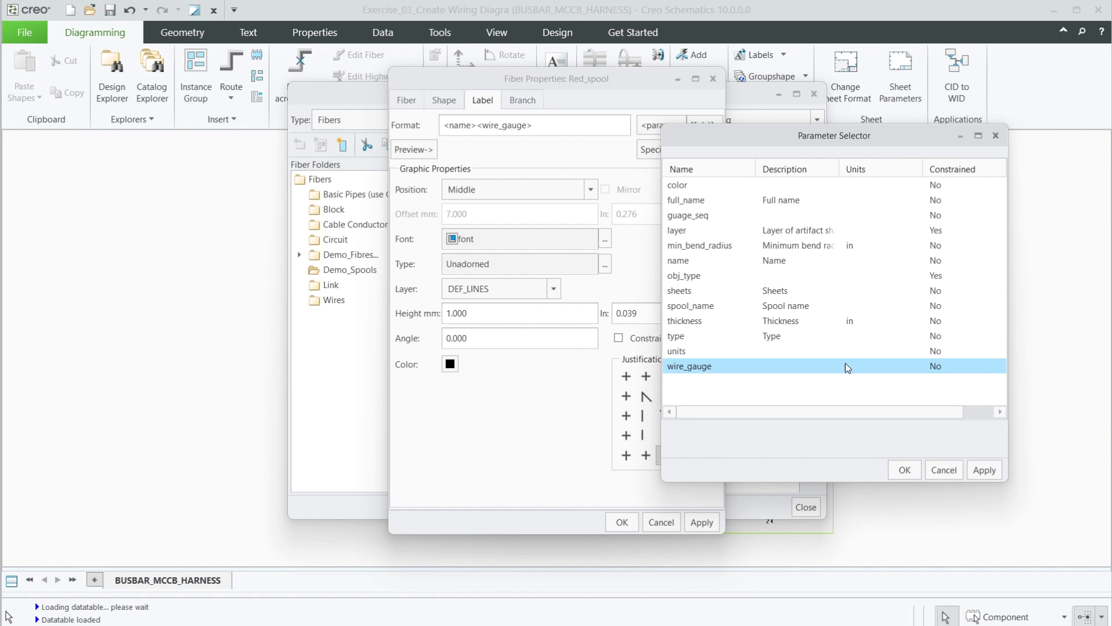
pyautogui.click(686, 185)
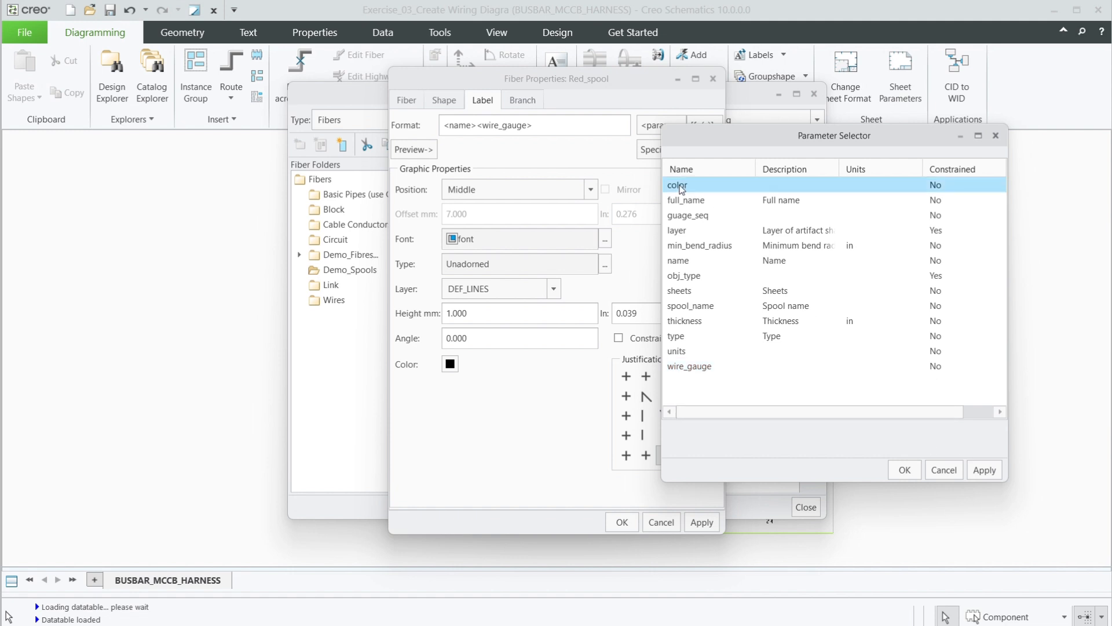
pyautogui.click(905, 470)
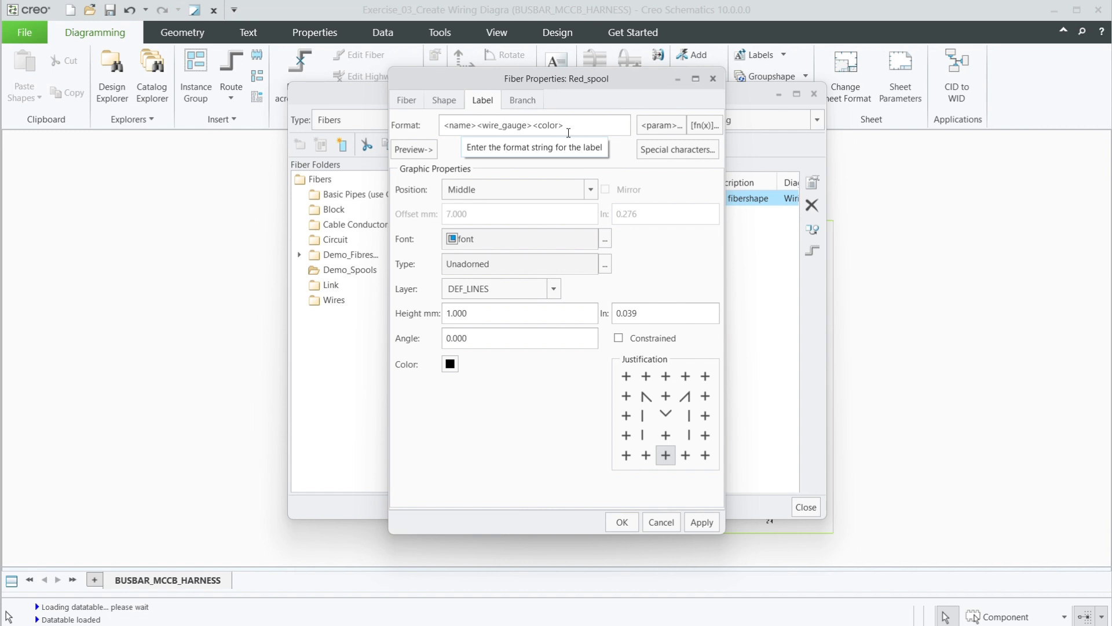
pyautogui.click(424, 152)
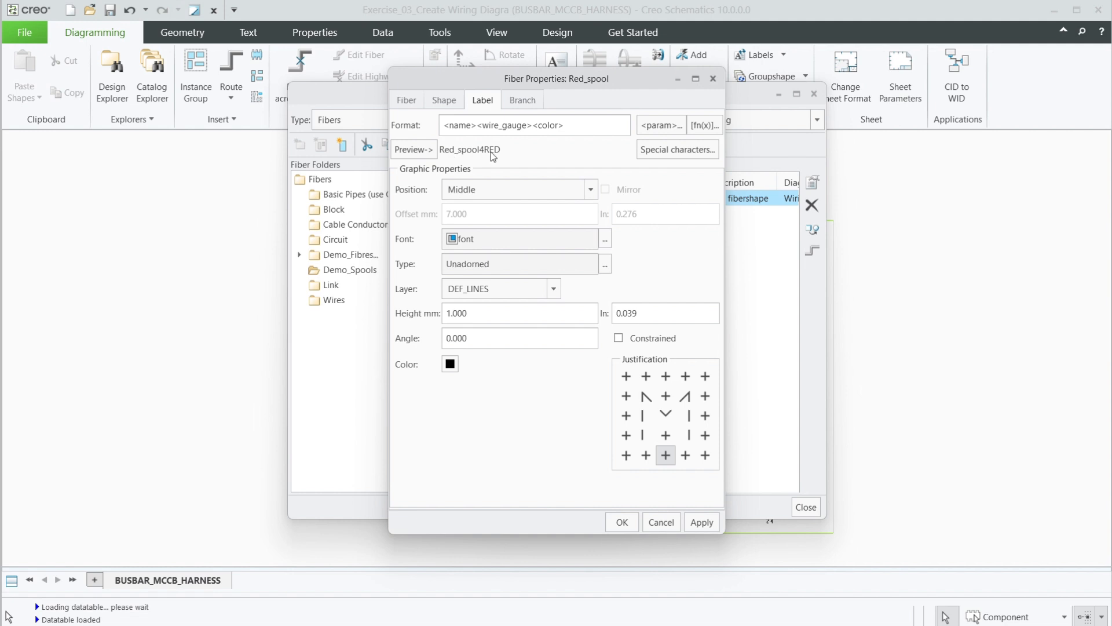
# Step: Edit the label format to read "<name> - <wire_gauge> AWG <color>" and refresh its preview
pyautogui.tripleClick(479, 125)
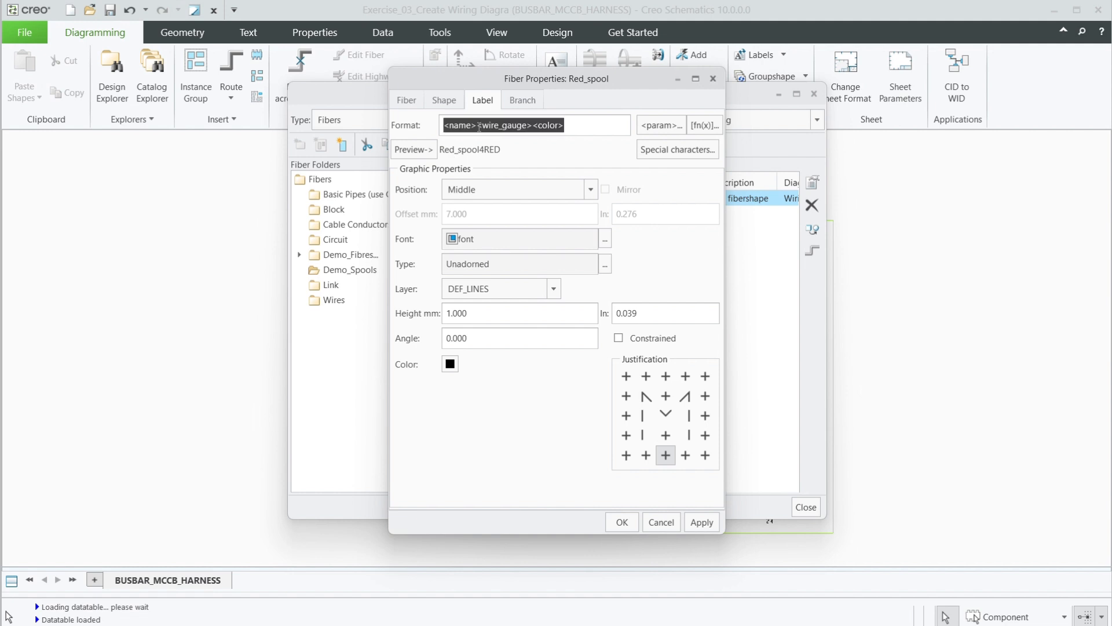
pyautogui.click(480, 126)
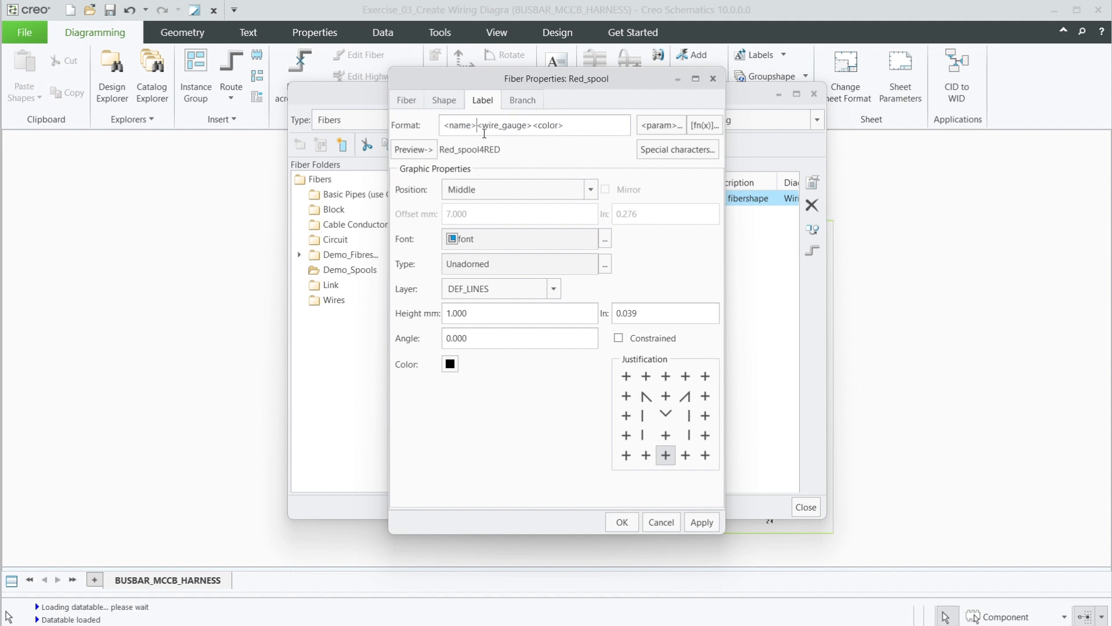
pyautogui.write('-')
pyautogui.click(541, 127)
pyautogui.write('awg')
pyautogui.press('BackSpace')
pyautogui.press('BackSpace')
pyautogui.press('BackSpace')
pyautogui.write('AWG')
pyautogui.click(413, 151)
# Step: Review Red_spool's branch, label, shape and parameter settings, and save the fiber properties
pyautogui.click(518, 103)
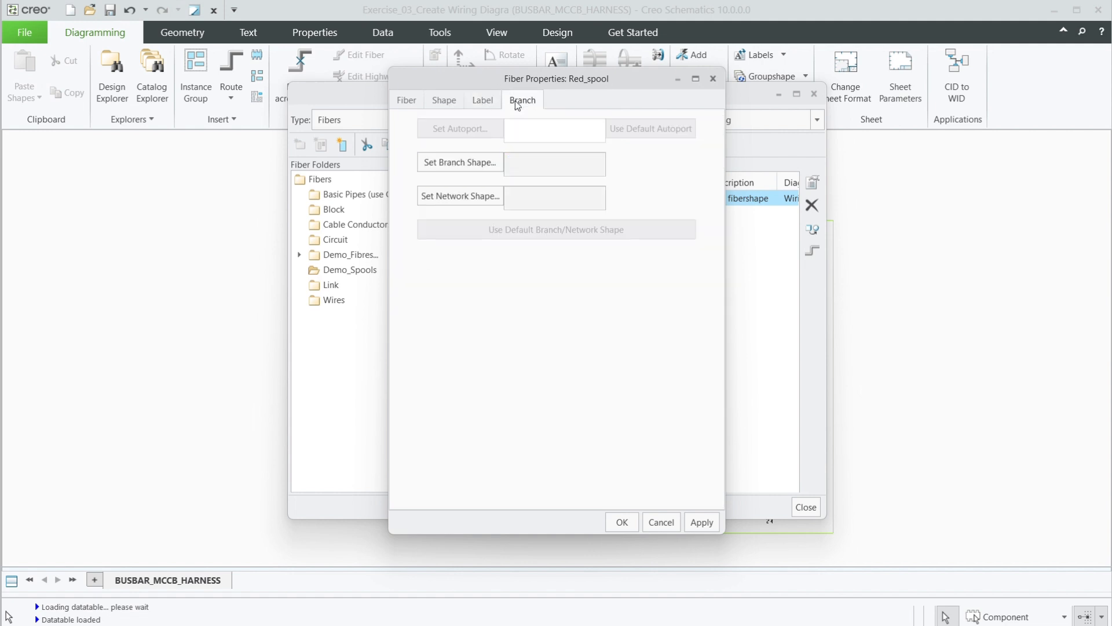
pyautogui.click(480, 102)
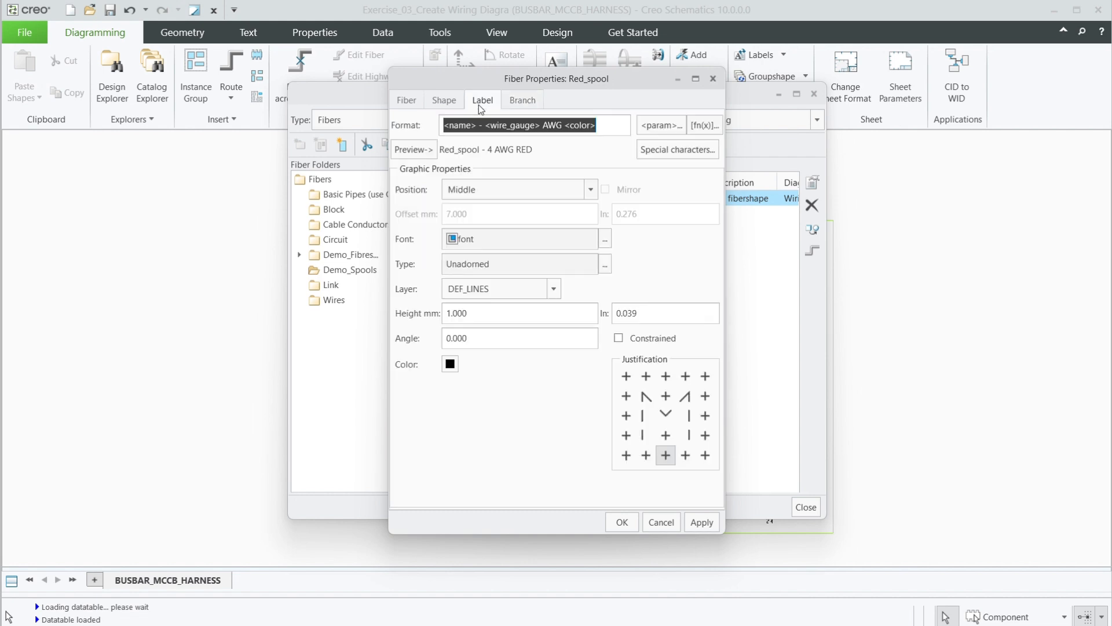
pyautogui.click(442, 100)
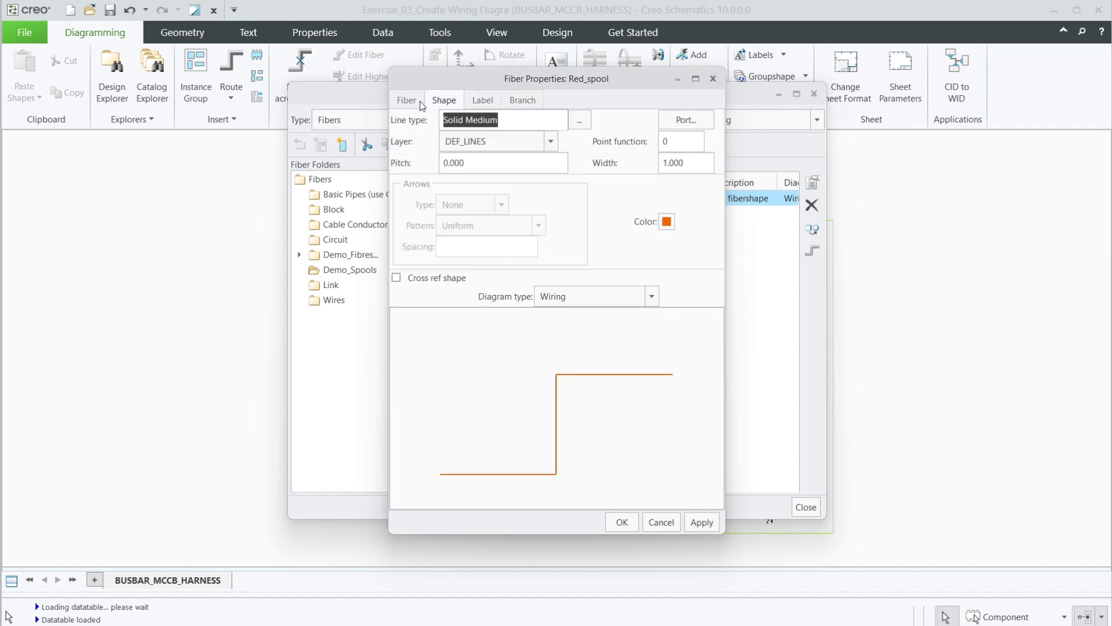
pyautogui.click(413, 102)
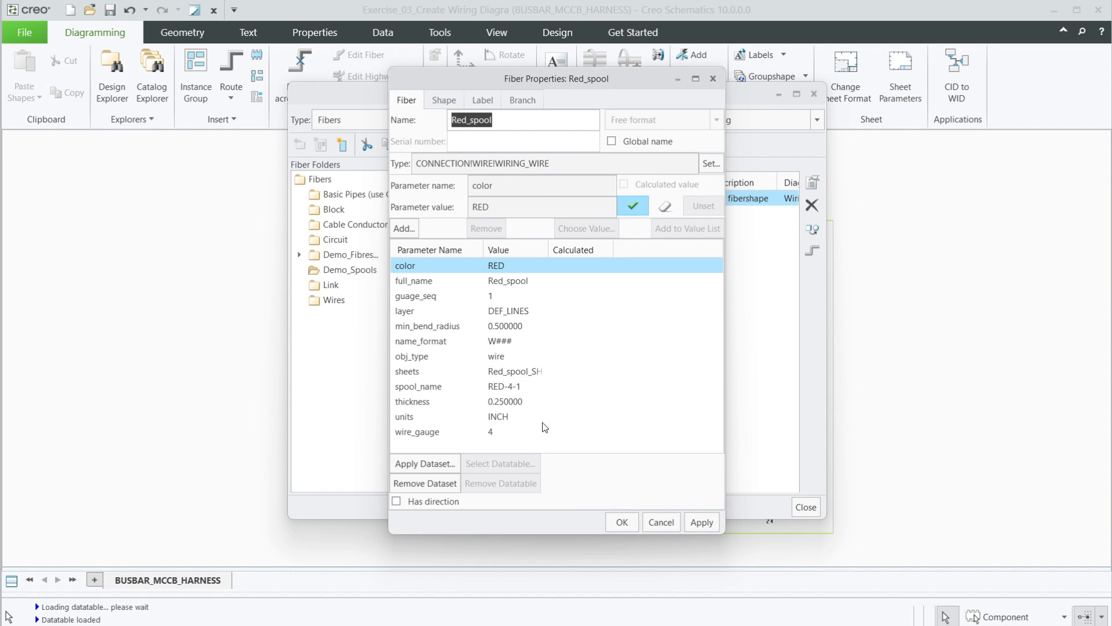
pyautogui.click(698, 522)
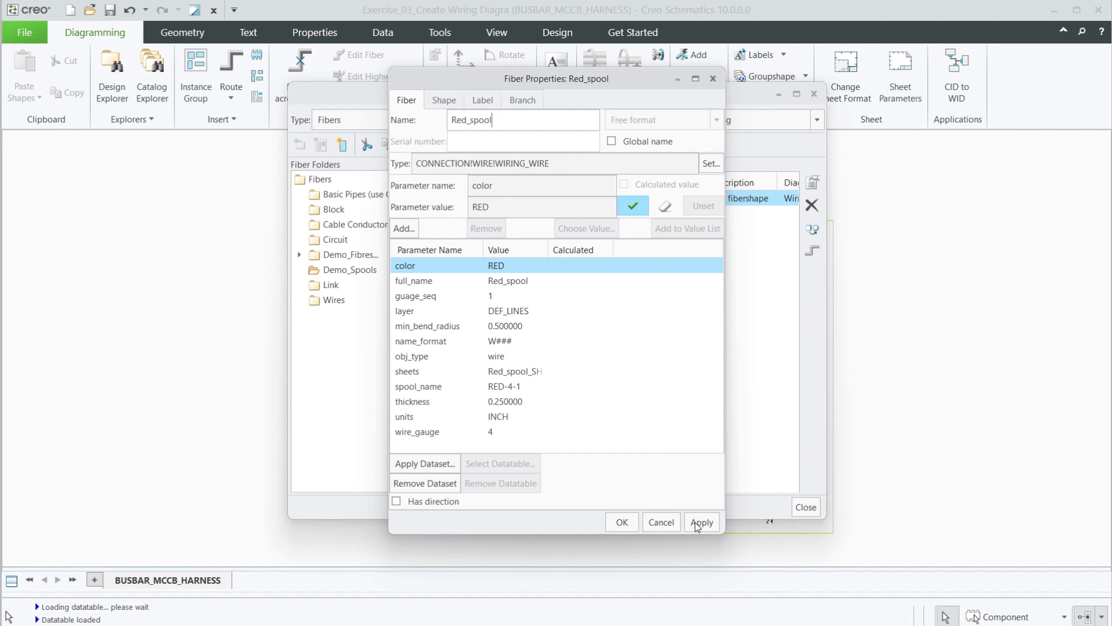
pyautogui.click(626, 527)
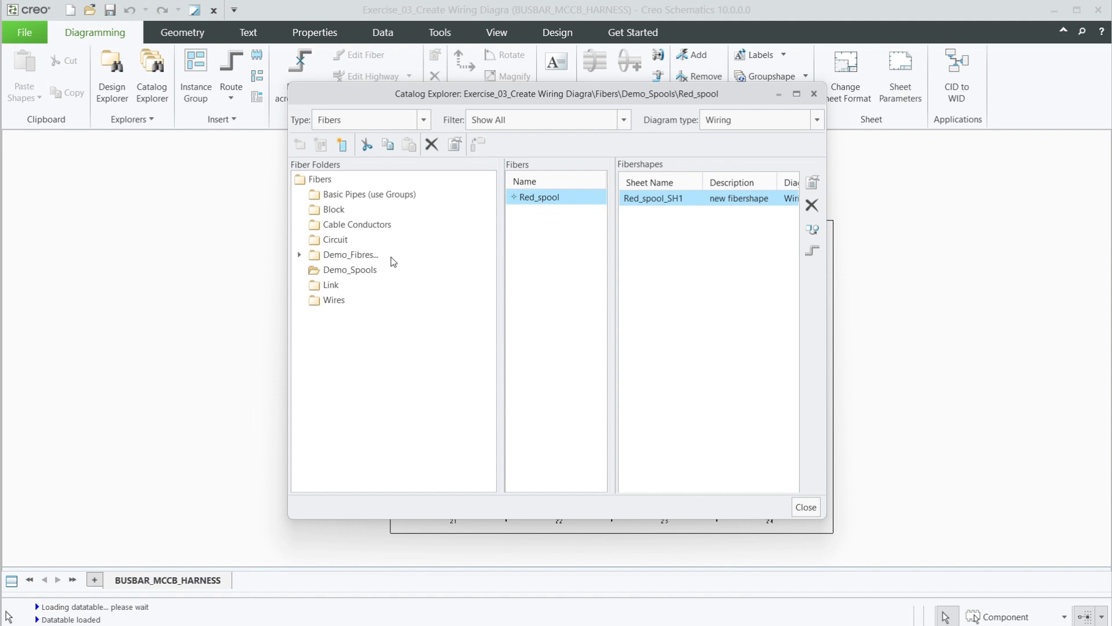
# Step: Compare the fibershapes of DEMO_GREEN_SPOOL and DEMO_RED_SPOOL in the Demo_Fibres folder, viewing the green spool's under the Block diagram type
pyautogui.click(350, 255)
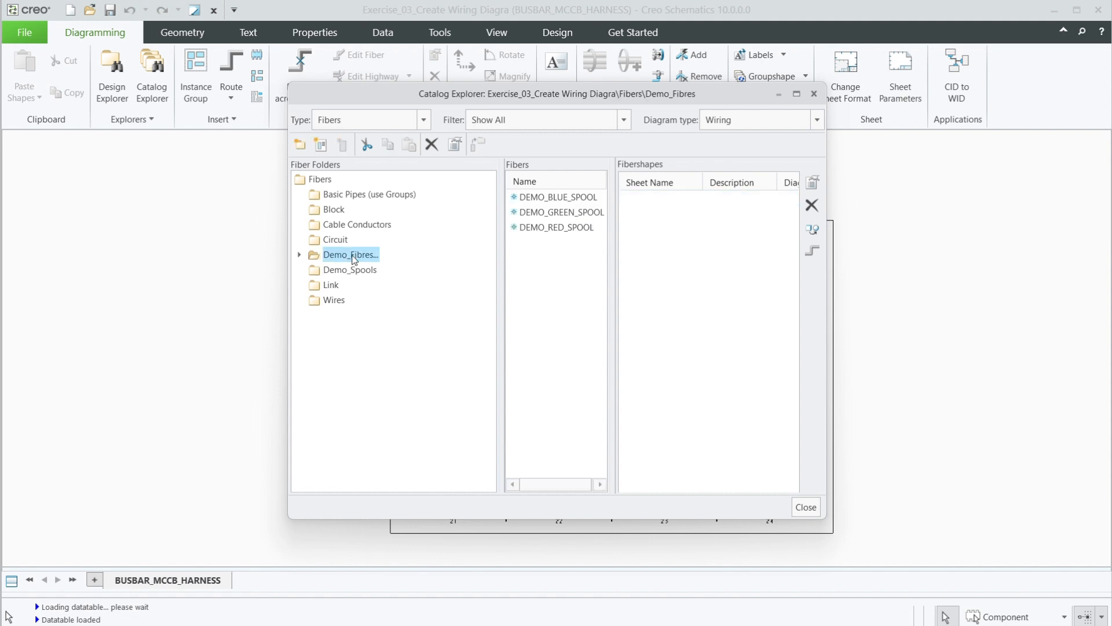
pyautogui.click(560, 216)
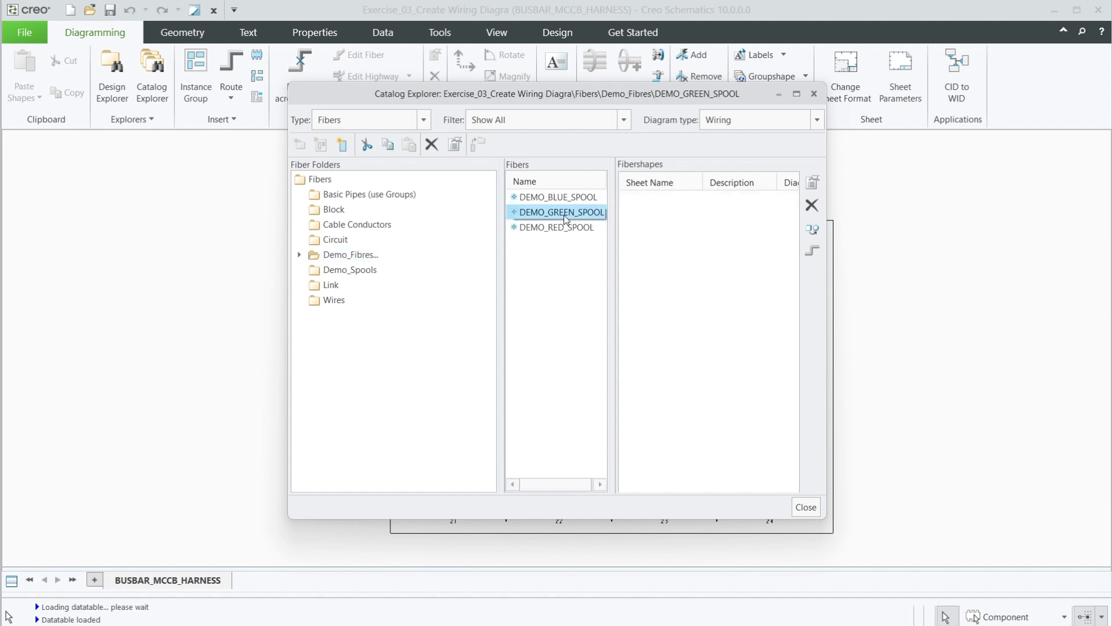
pyautogui.click(563, 229)
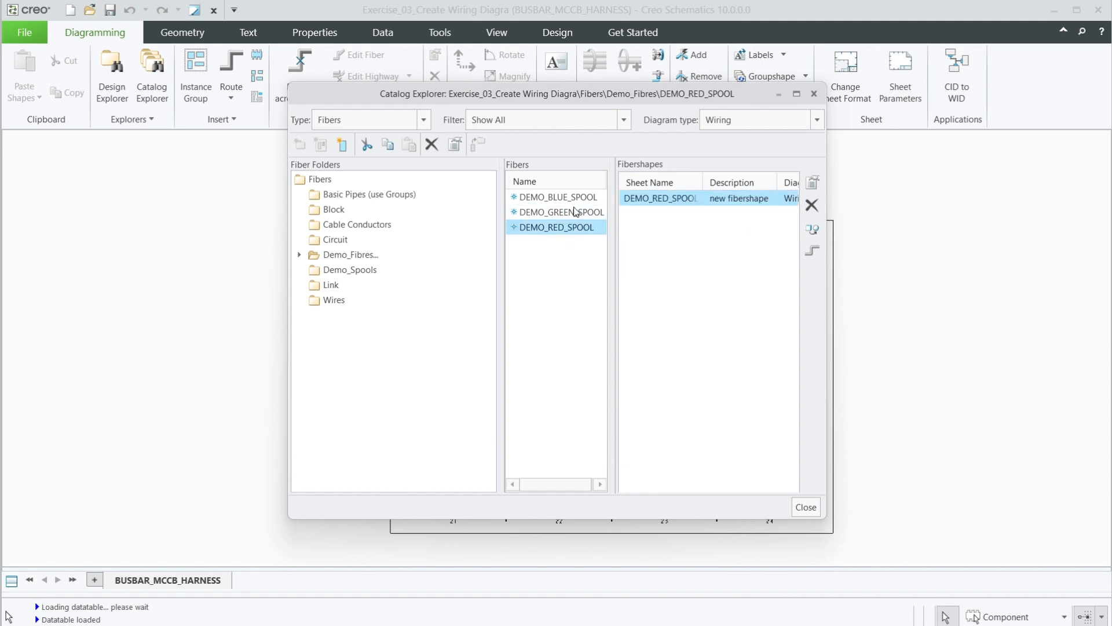
pyautogui.click(574, 213)
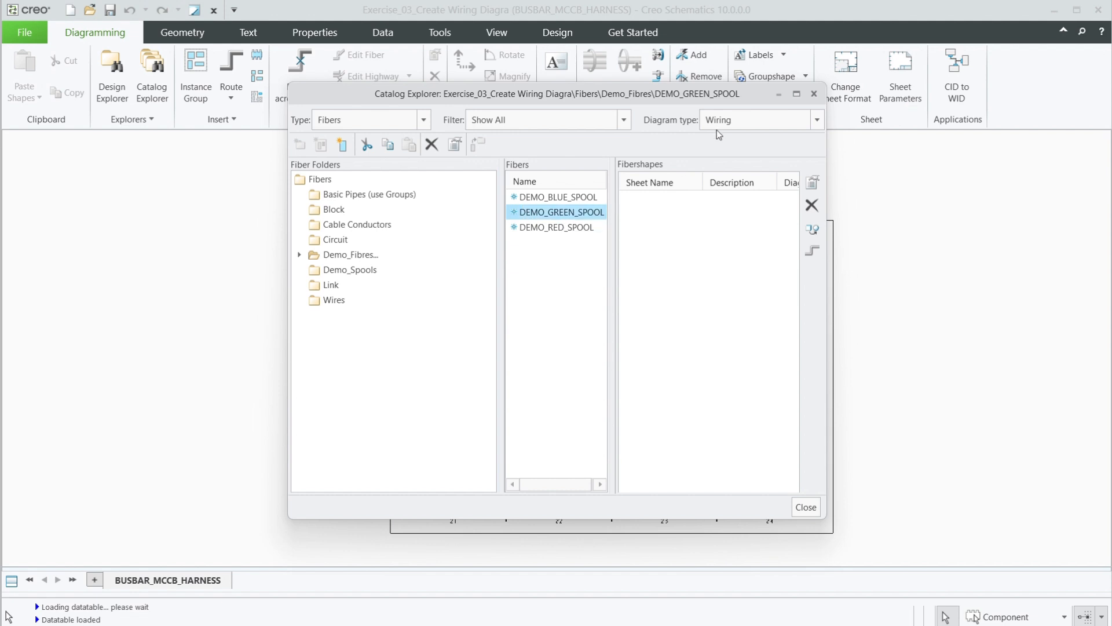
pyautogui.click(817, 119)
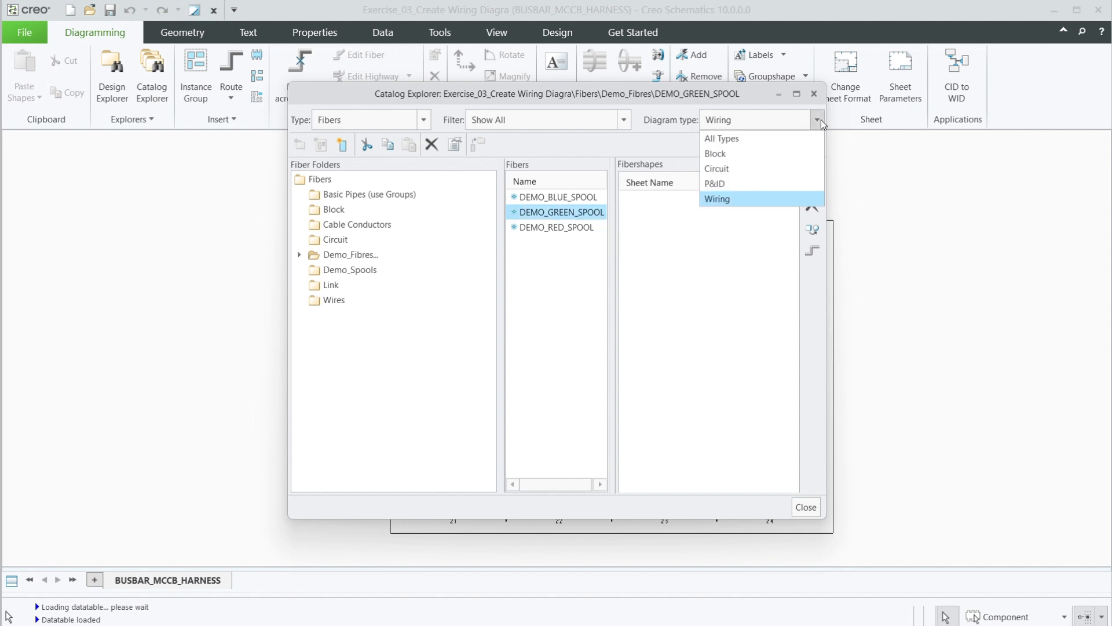
pyautogui.click(786, 154)
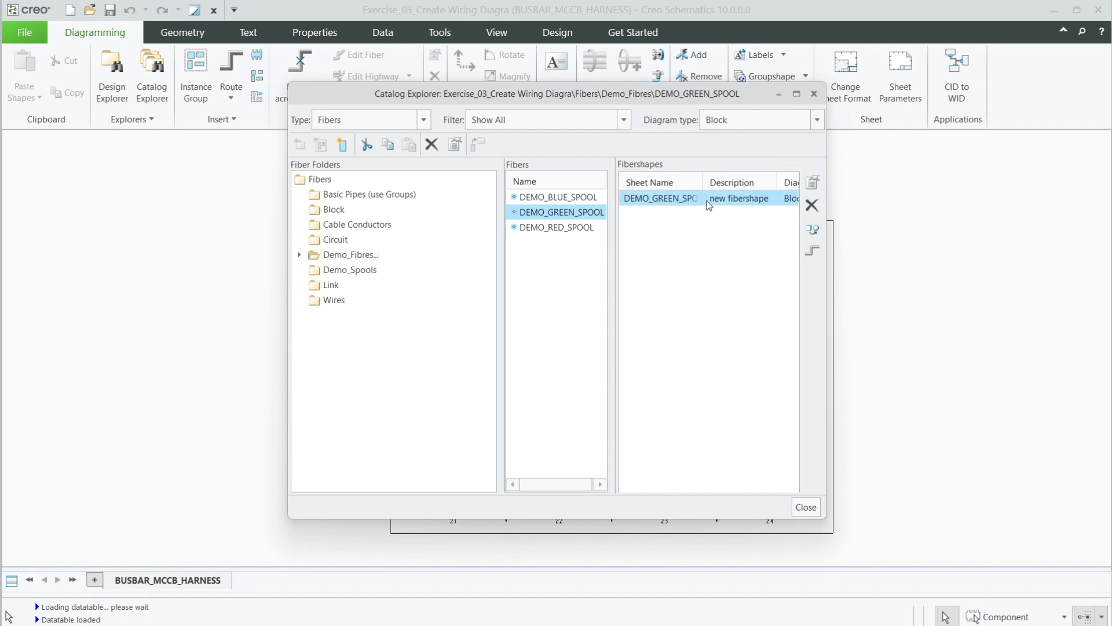
# Step: Create a new fibershape of the Wiring diagram type for DEMO_GREEN_SPOOL
pyautogui.click(816, 122)
pyautogui.click(785, 200)
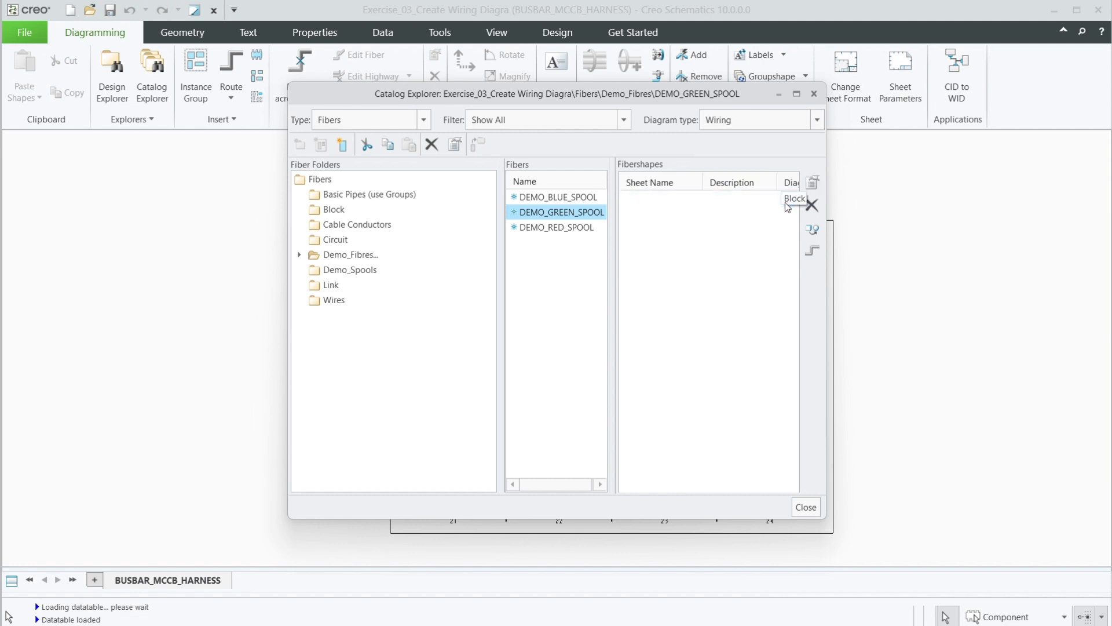
pyautogui.click(577, 216)
pyautogui.click(348, 149)
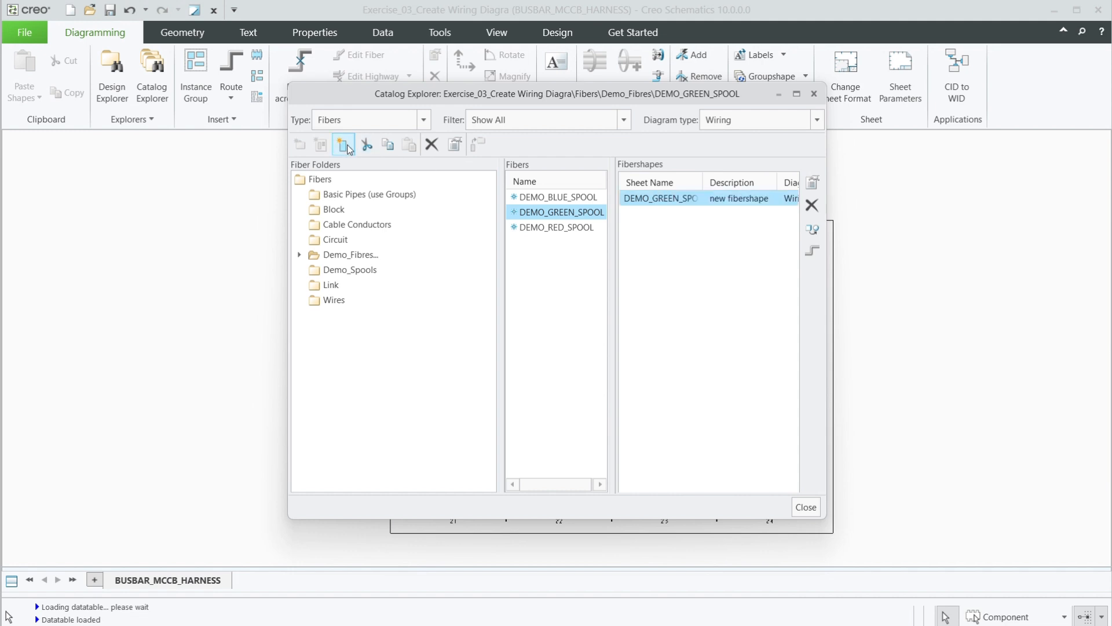
# Step: Set the line color of DEMO_GREEN_SPOOL's wiring fibershape to green in its fiber properties
pyautogui.click(813, 183)
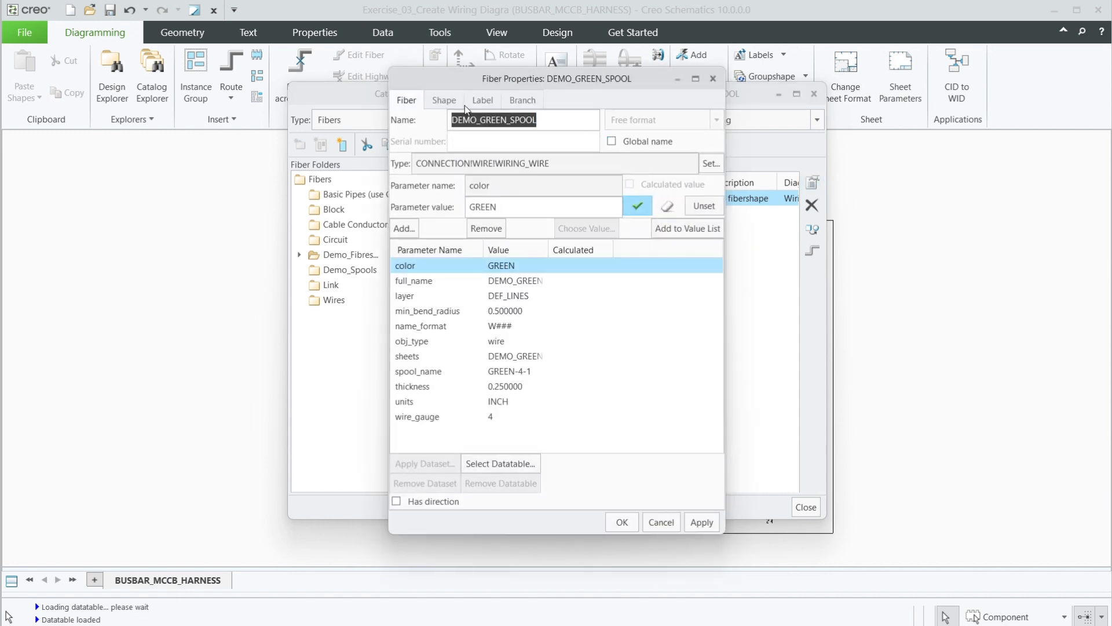
pyautogui.click(445, 100)
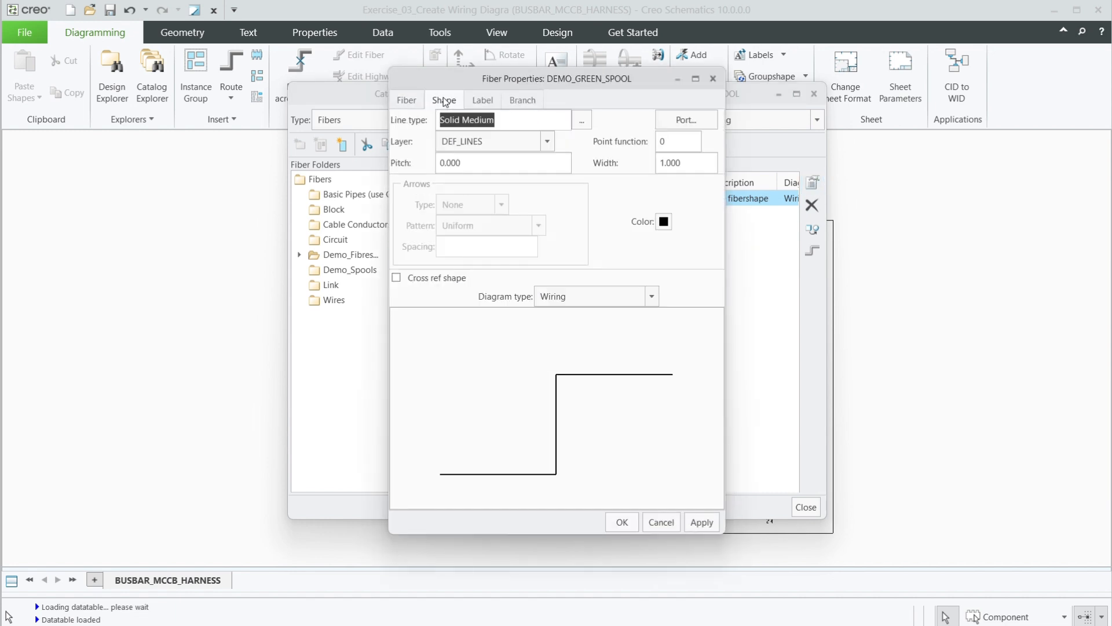
pyautogui.click(664, 221)
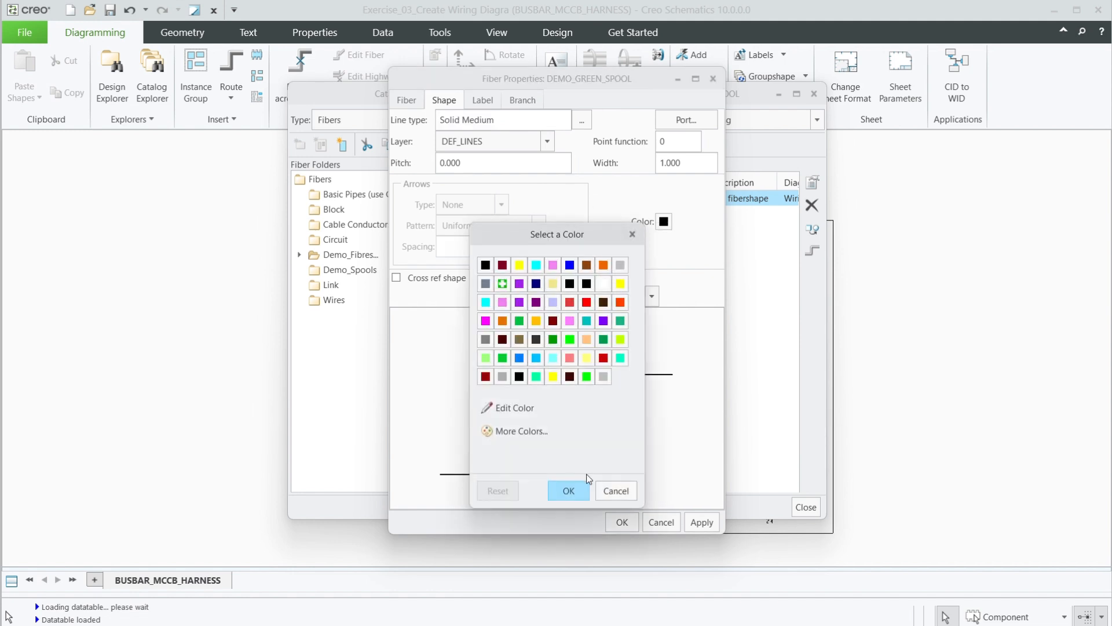
pyautogui.click(568, 490)
# Step: Set the green spool's label position to Middle and build its format from the name, wire_gauge and color parameters
pyautogui.click(483, 100)
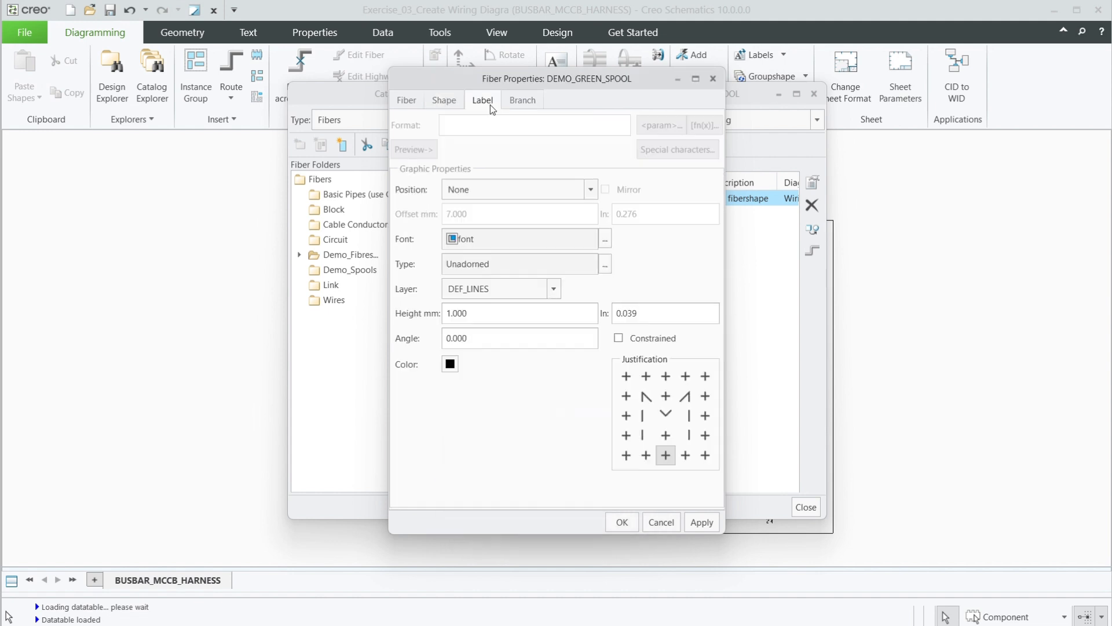
pyautogui.click(591, 190)
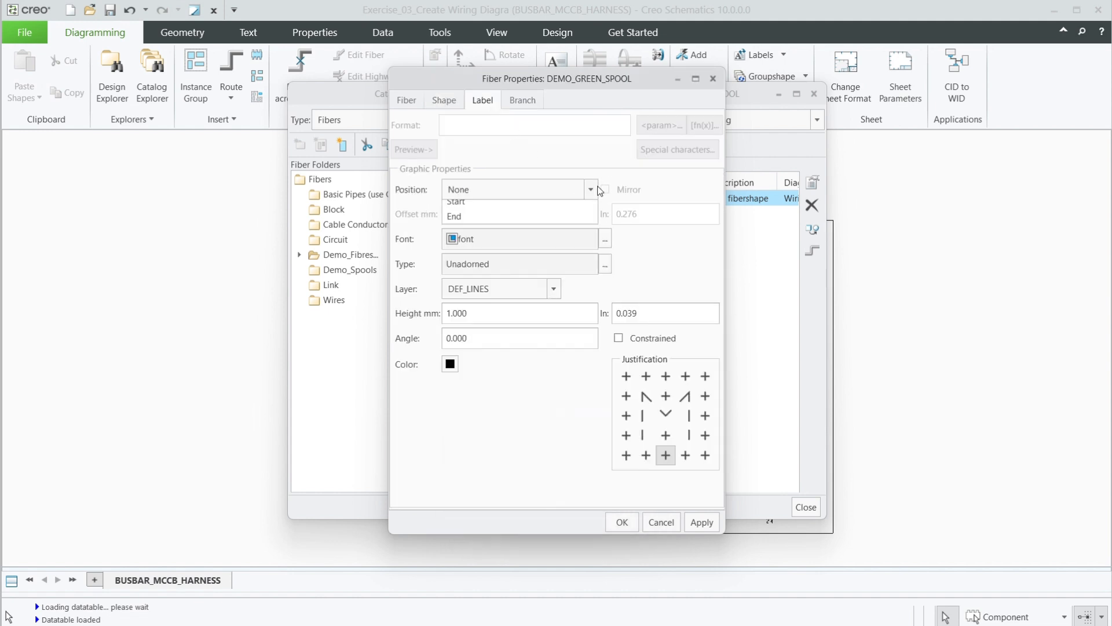
pyautogui.click(582, 208)
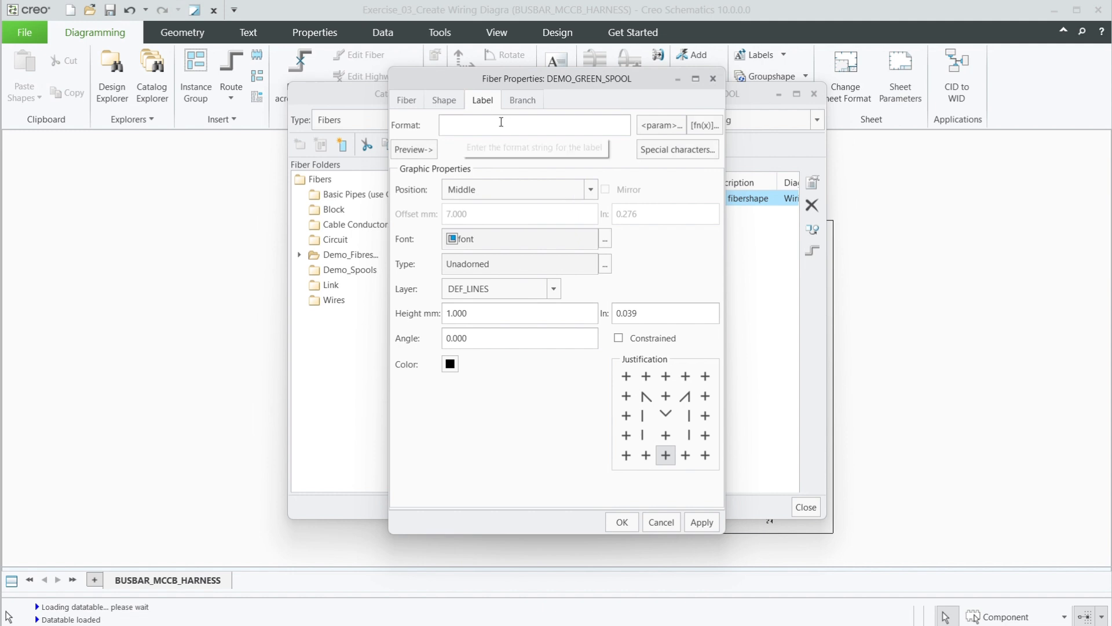
pyautogui.click(501, 124)
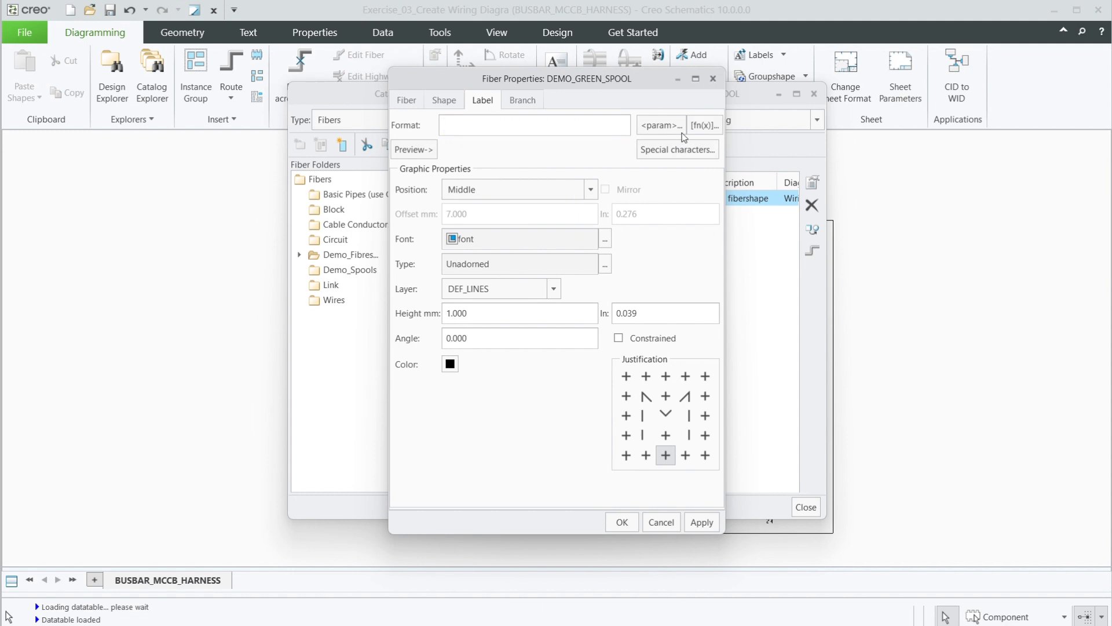
pyautogui.click(663, 125)
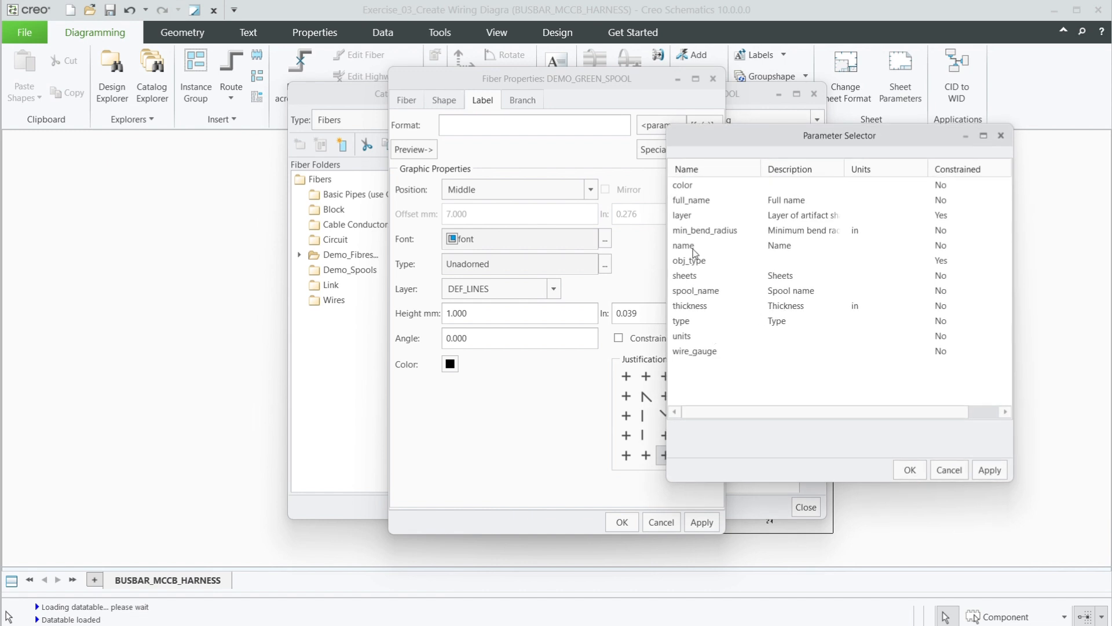
pyautogui.click(689, 249)
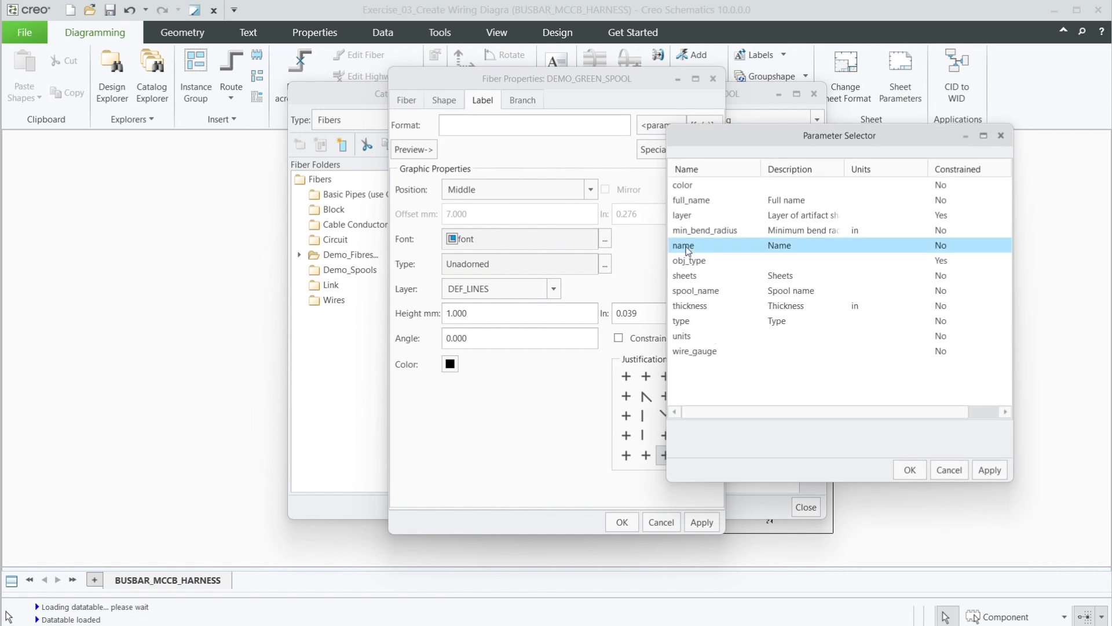
pyautogui.click(986, 472)
pyautogui.click(695, 351)
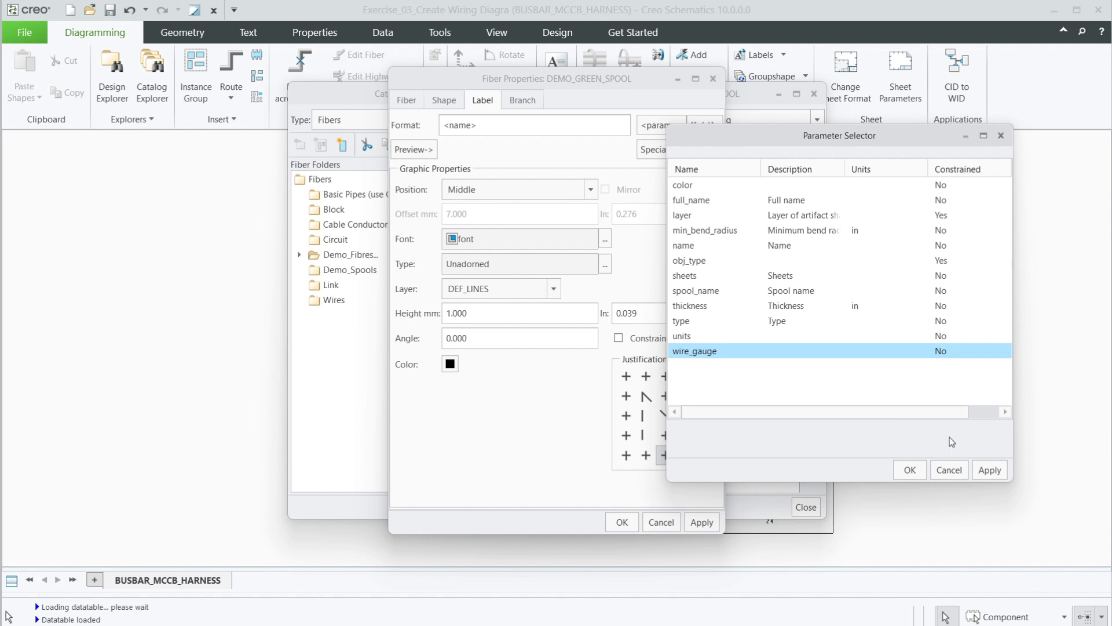
pyautogui.click(998, 472)
pyautogui.click(675, 186)
pyautogui.click(909, 470)
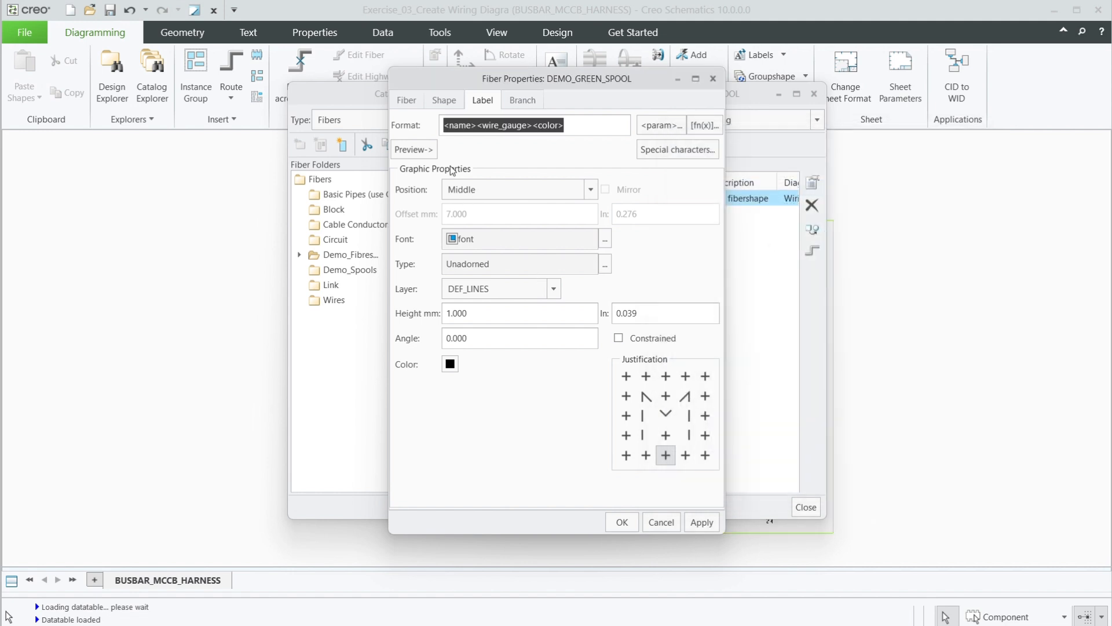
# Step: Edit the green spool's label format to read "<name> - <wire_gauge> AWG <color>" and preview the label
pyautogui.click(477, 125)
pyautogui.write('- ')
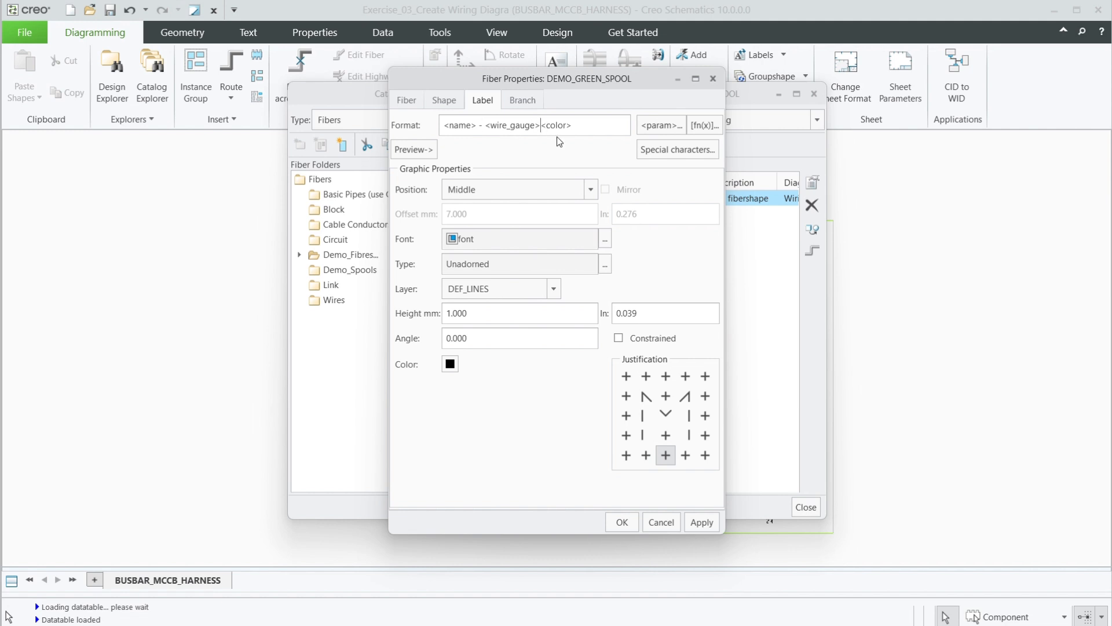
pyautogui.write(' AWG')
pyautogui.click(410, 150)
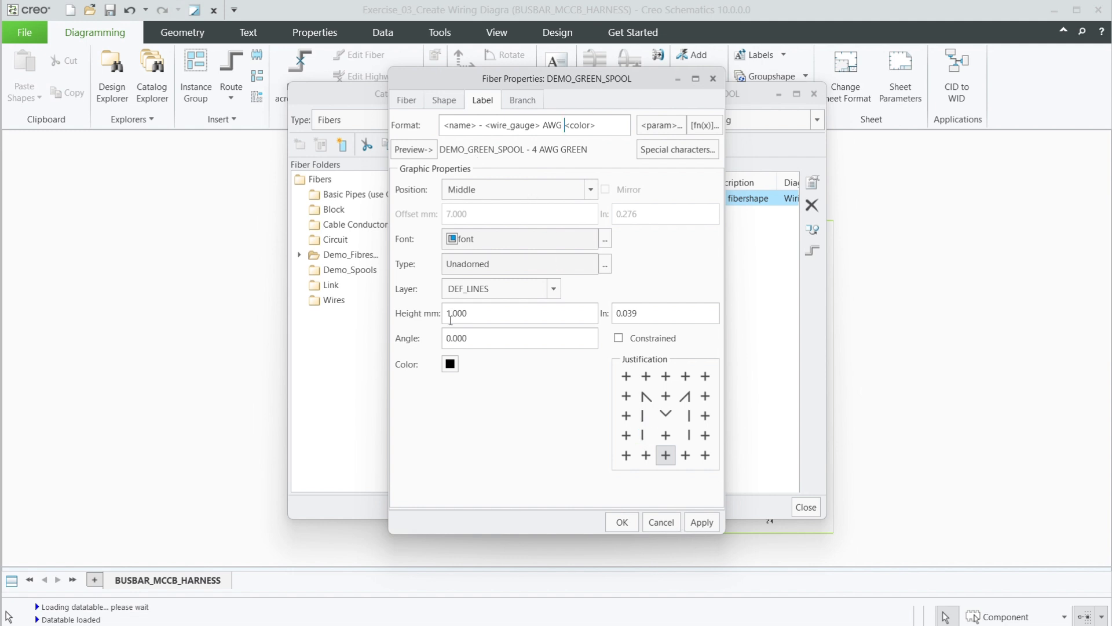
# Step: Review DEMO_GREEN_SPOOL's shape and parameter settings, and save the fiber properties
pyautogui.click(437, 100)
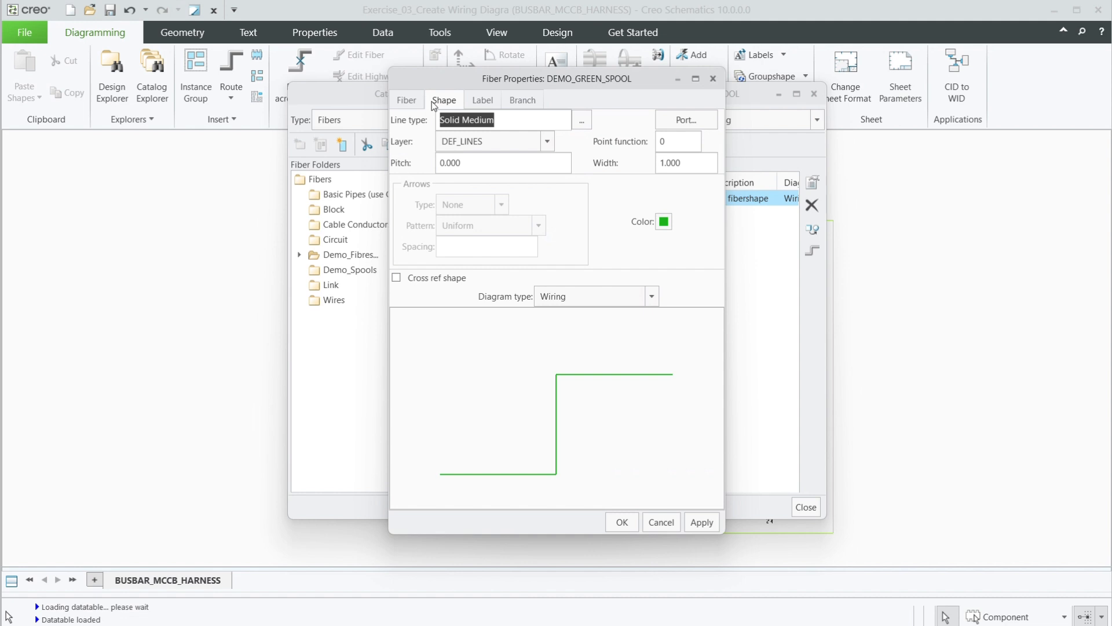
pyautogui.click(414, 103)
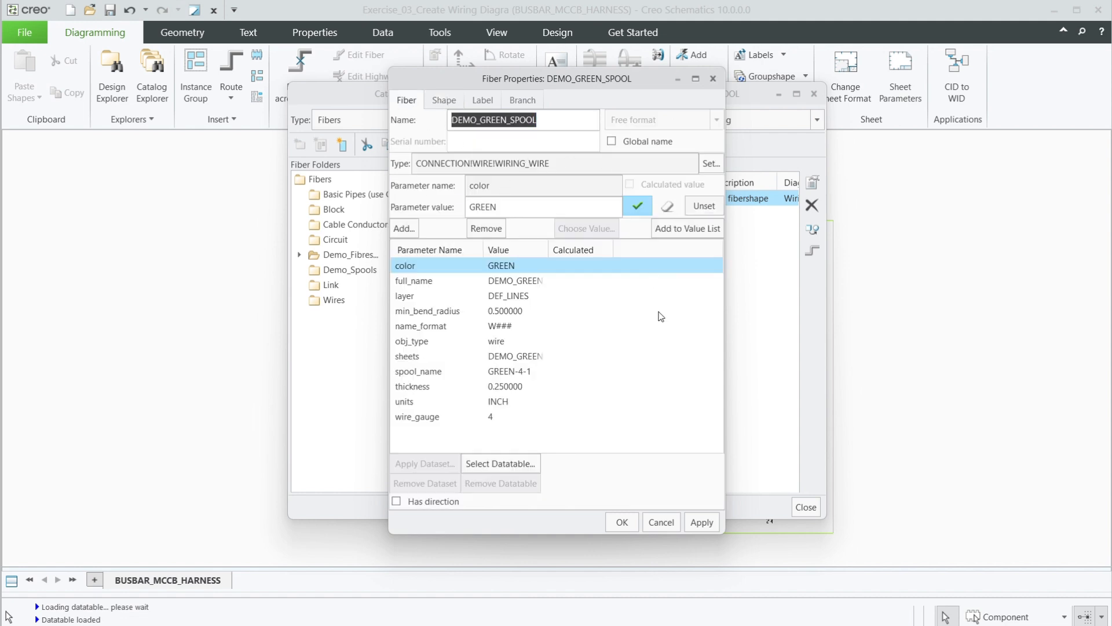
pyautogui.click(701, 522)
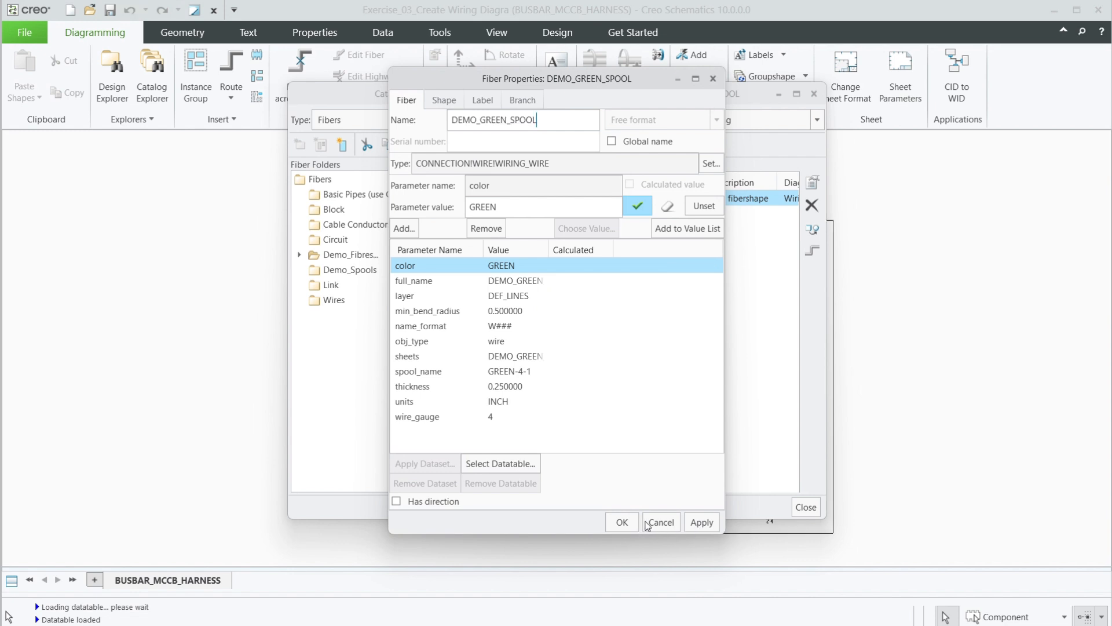
pyautogui.click(621, 522)
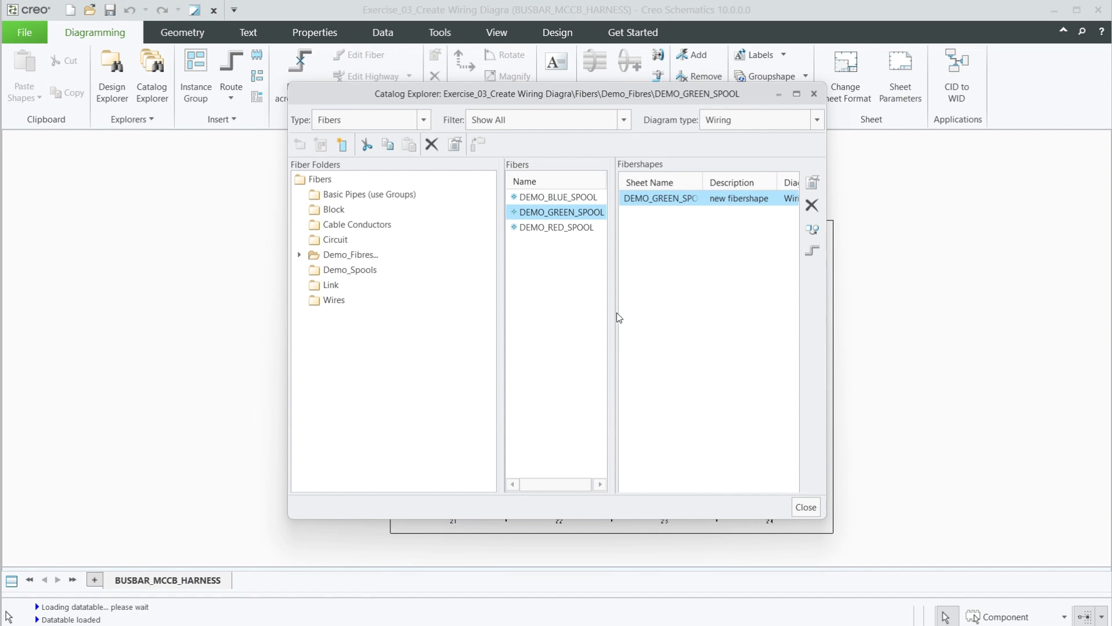
# Step: Show fibershapes of all diagram types and delete the Block fibershapes of DEMO_GREEN_SPOOL and DEMO_BLUE_SPOOL
pyautogui.click(819, 119)
pyautogui.click(801, 138)
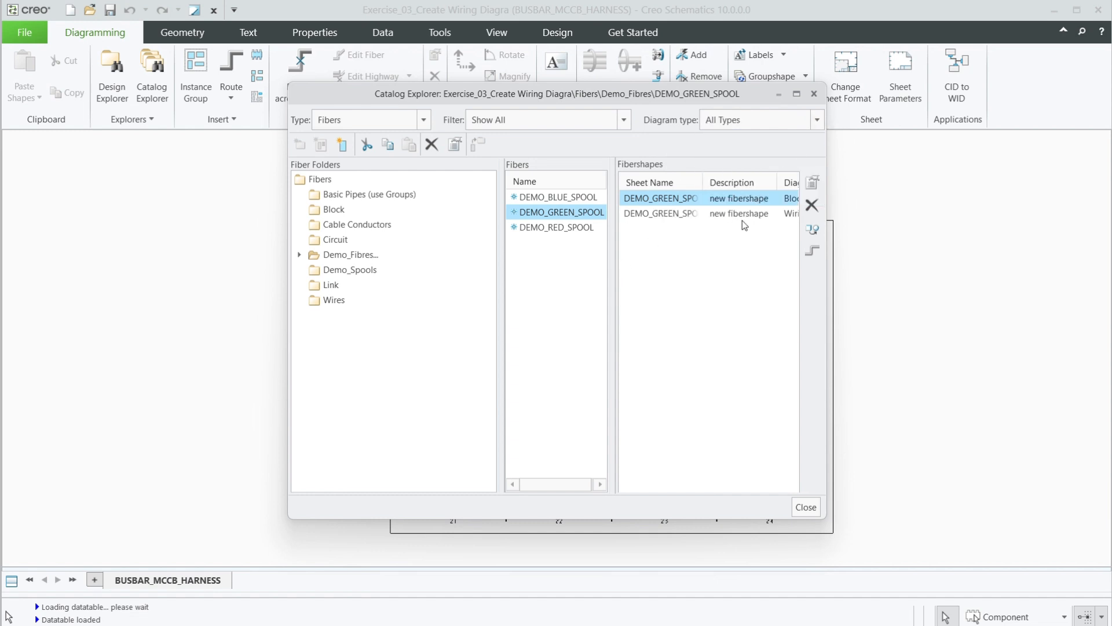
pyautogui.click(812, 206)
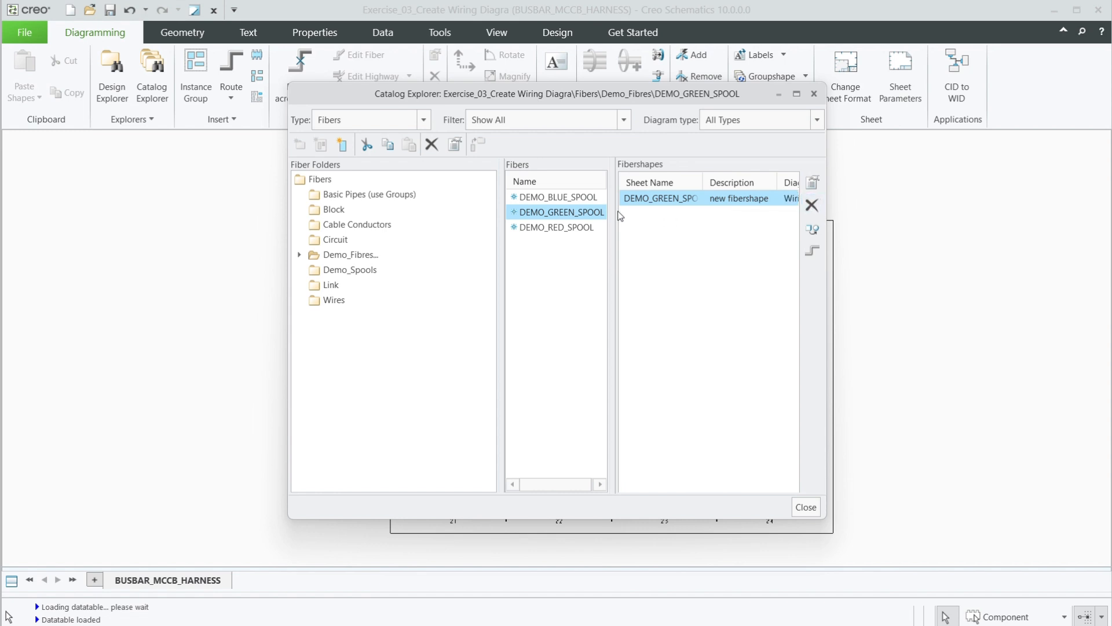
pyautogui.click(574, 198)
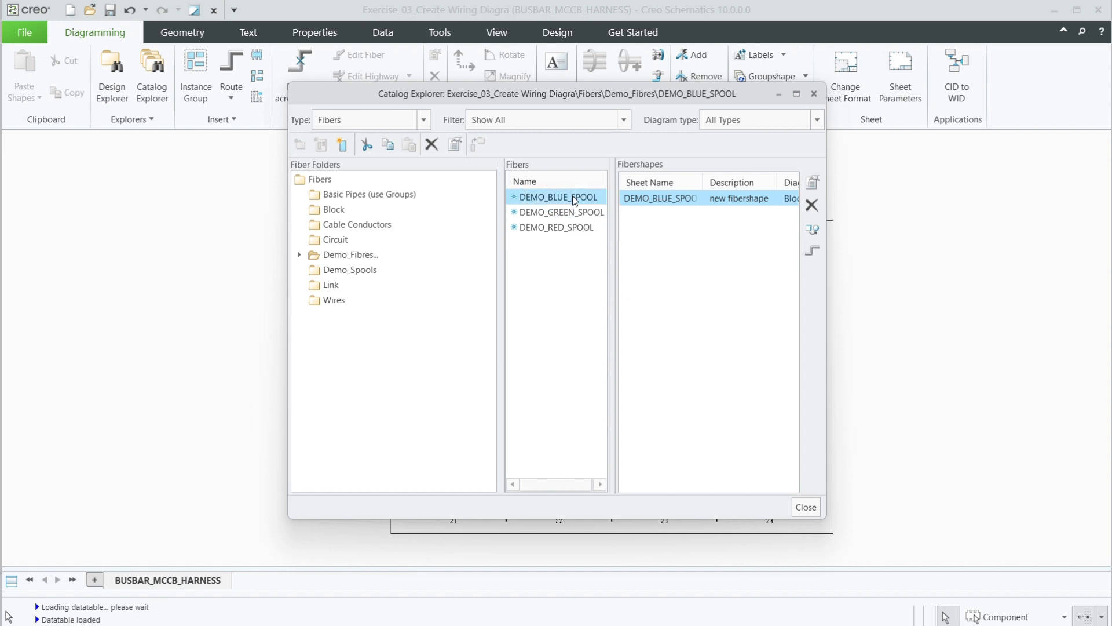
pyautogui.click(811, 205)
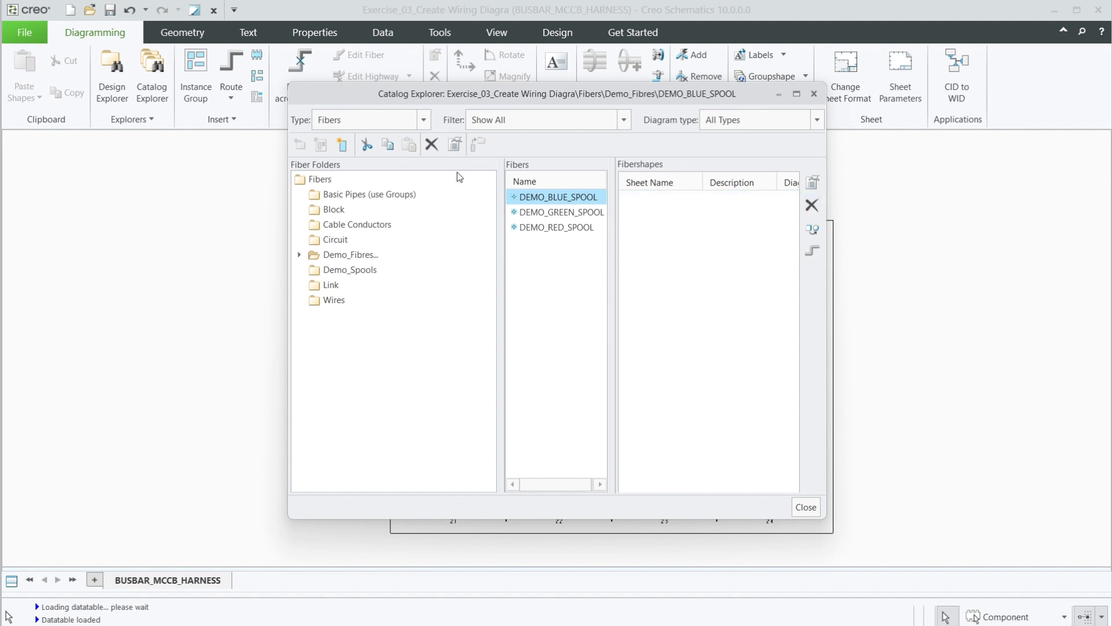
# Step: Create a new fibershape of the Wiring diagram type for DEMO_BLUE_SPOOL
pyautogui.click(817, 120)
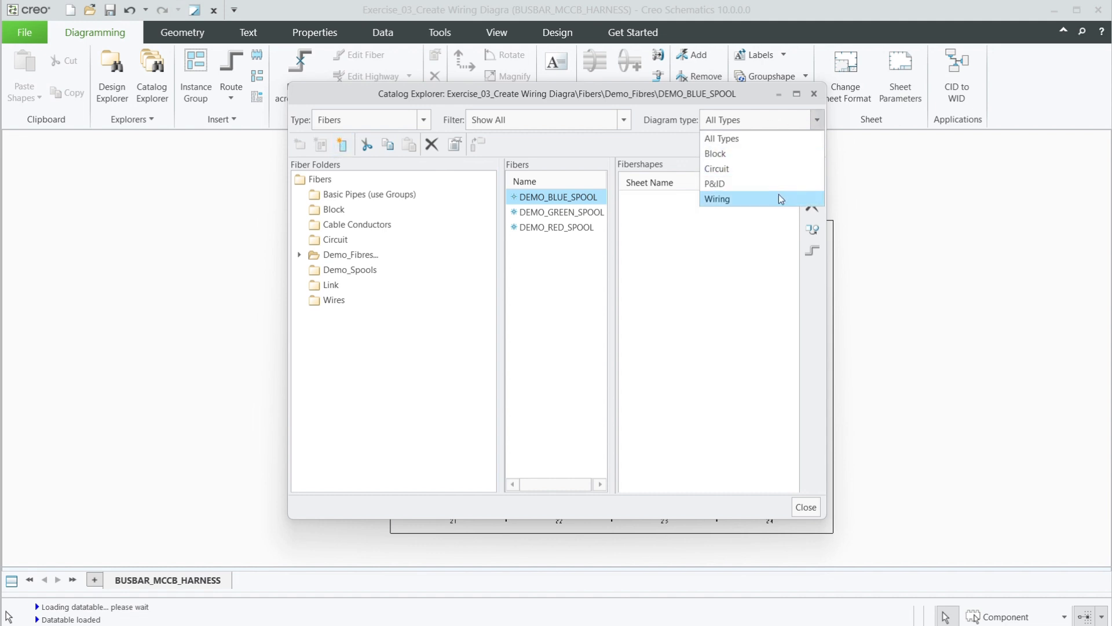
pyautogui.click(777, 198)
pyautogui.click(343, 145)
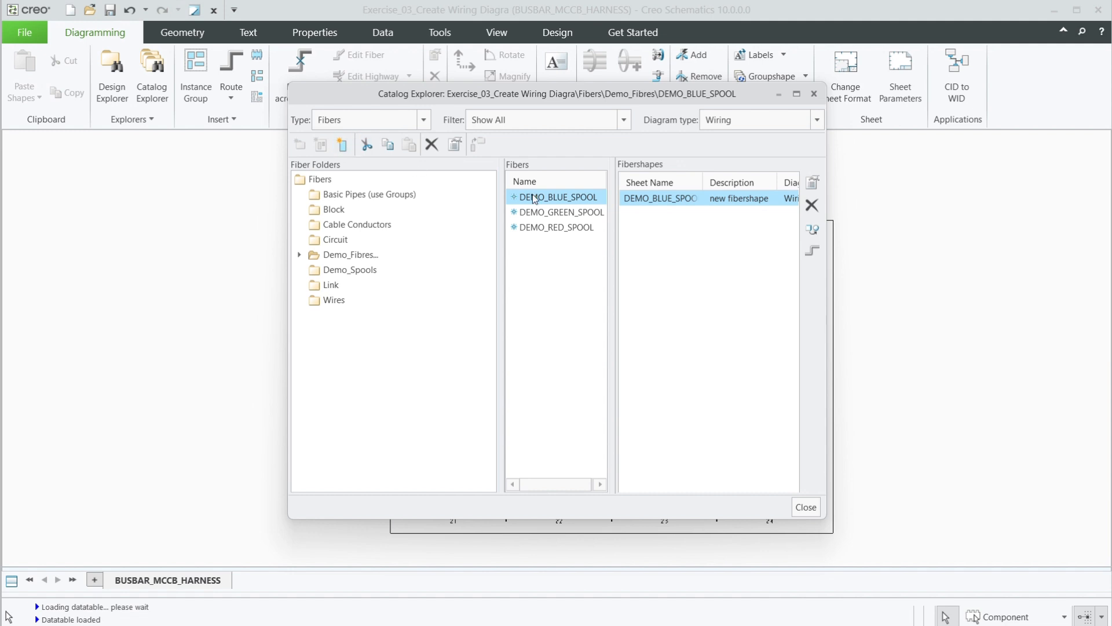
# Step: Set the line color of DEMO_BLUE_SPOOL's wiring fibershape to blue in its fiber properties
pyautogui.click(810, 184)
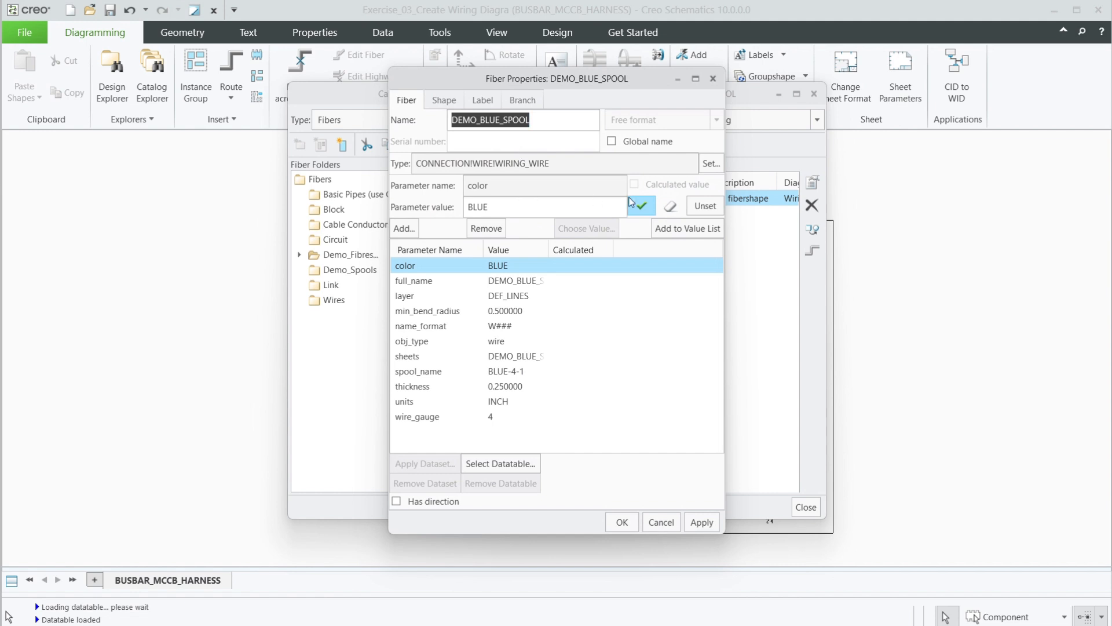
pyautogui.click(445, 101)
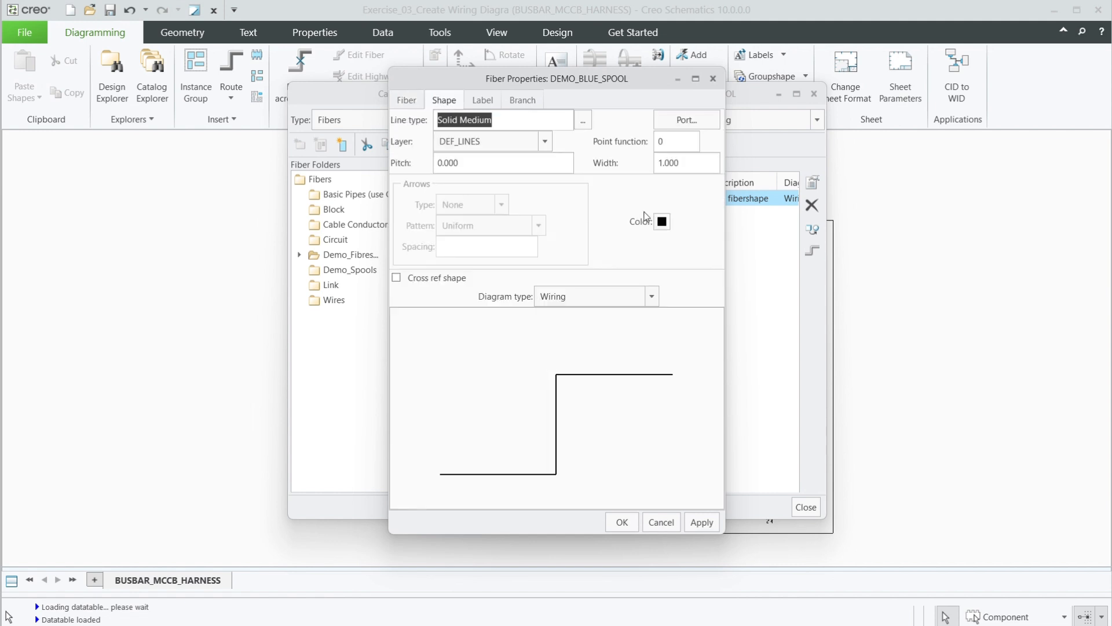
pyautogui.click(662, 223)
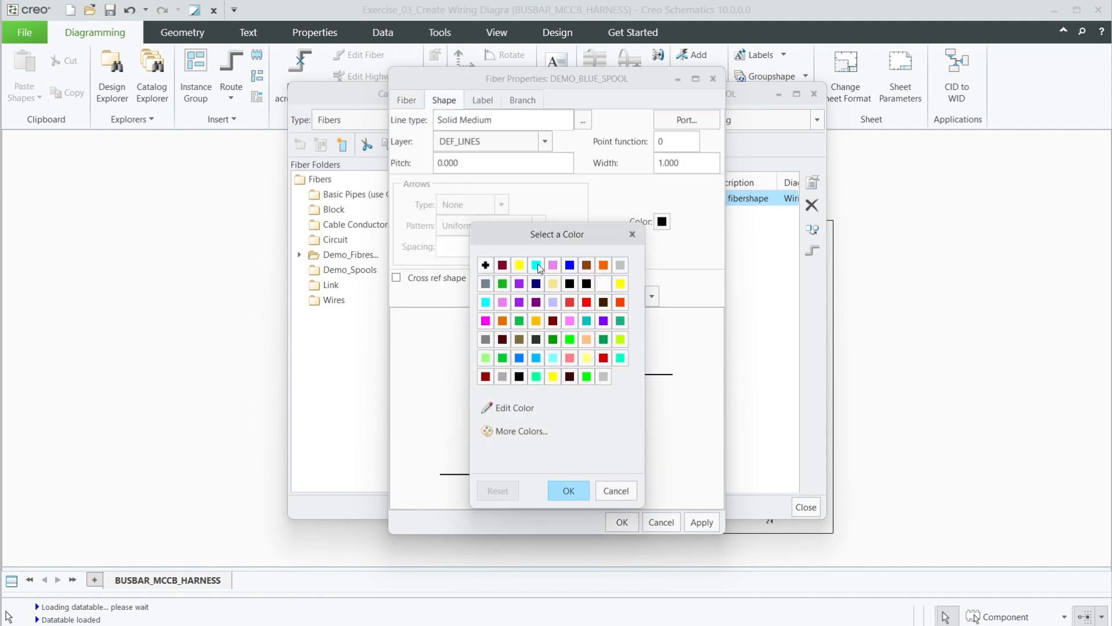
pyautogui.click(519, 358)
pyautogui.click(558, 493)
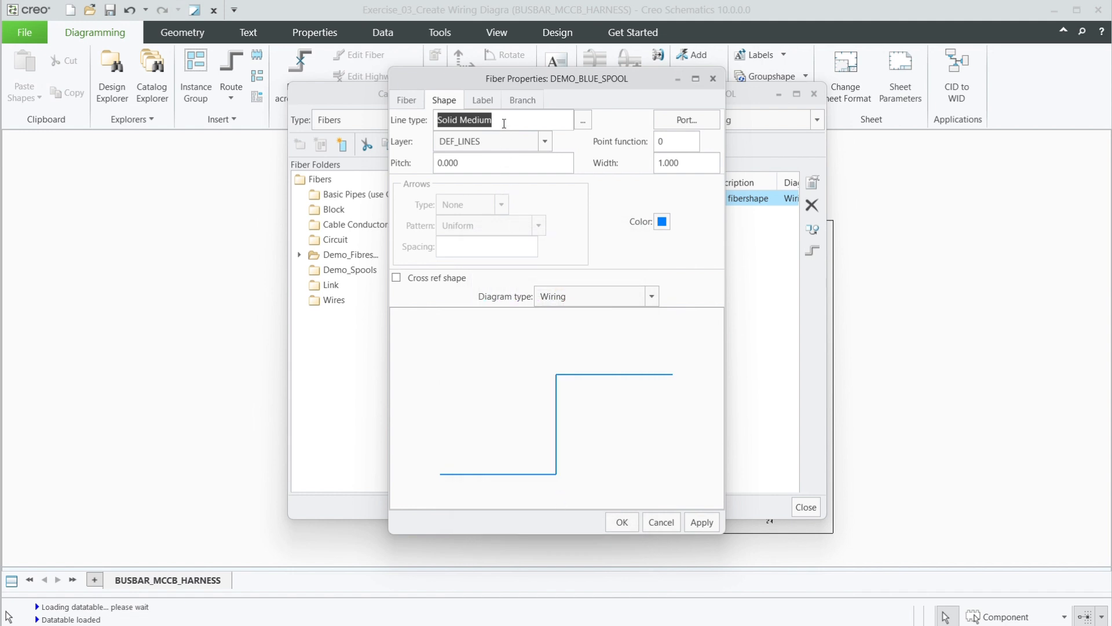
# Step: Set the blue spool's label position to Middle and build its format from the name, wire_gauge and color parameters
pyautogui.click(483, 99)
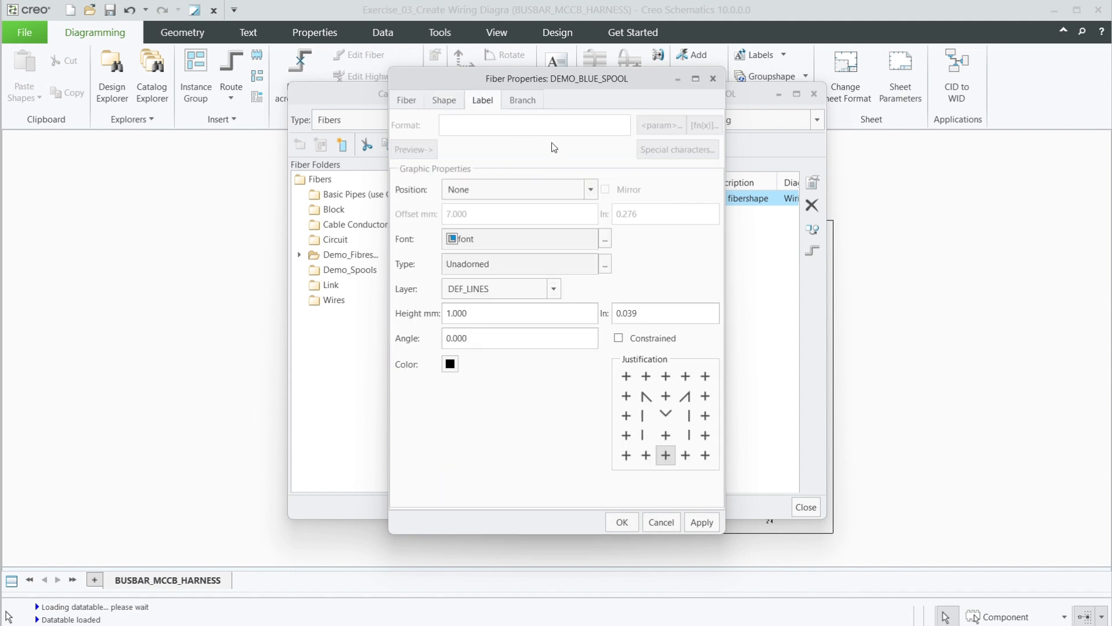
pyautogui.click(591, 190)
pyautogui.click(575, 210)
pyautogui.click(661, 126)
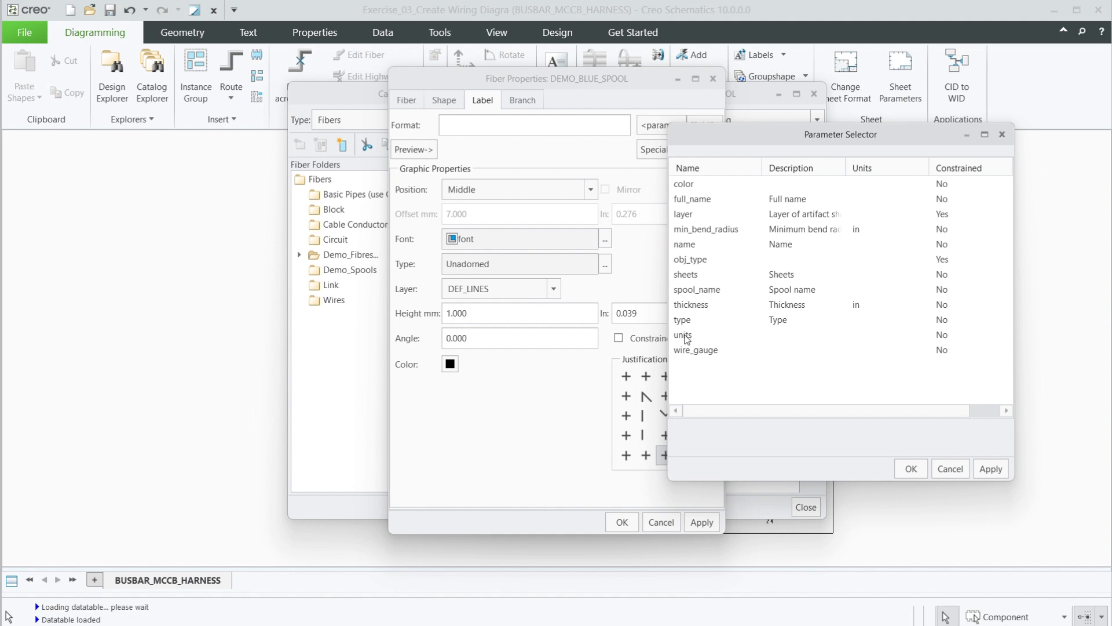
pyautogui.click(691, 249)
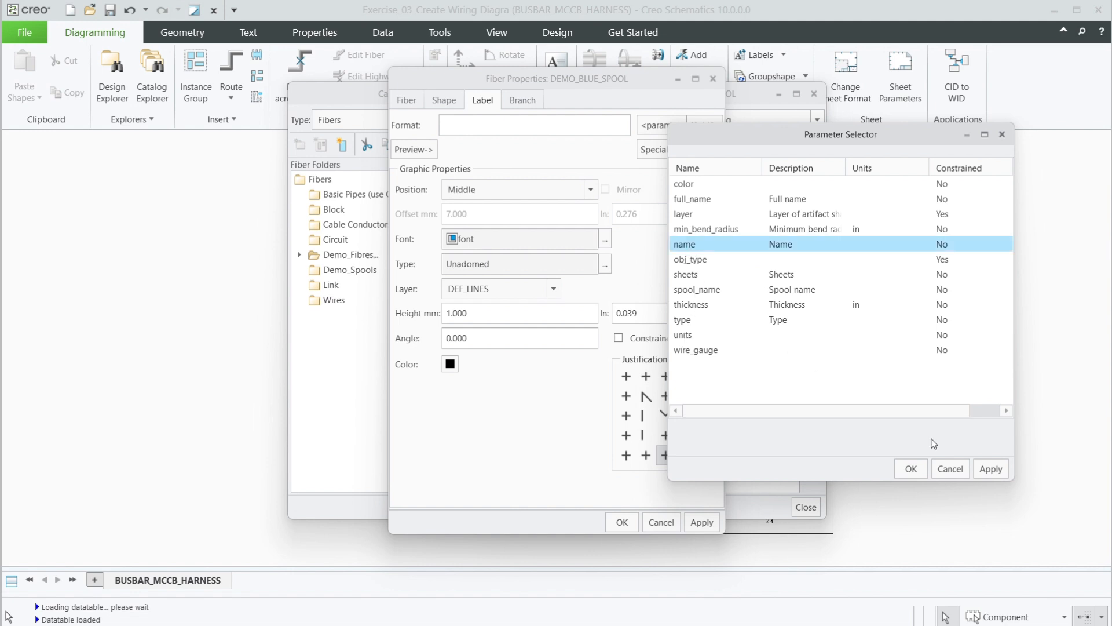
pyautogui.click(1000, 471)
pyautogui.click(703, 350)
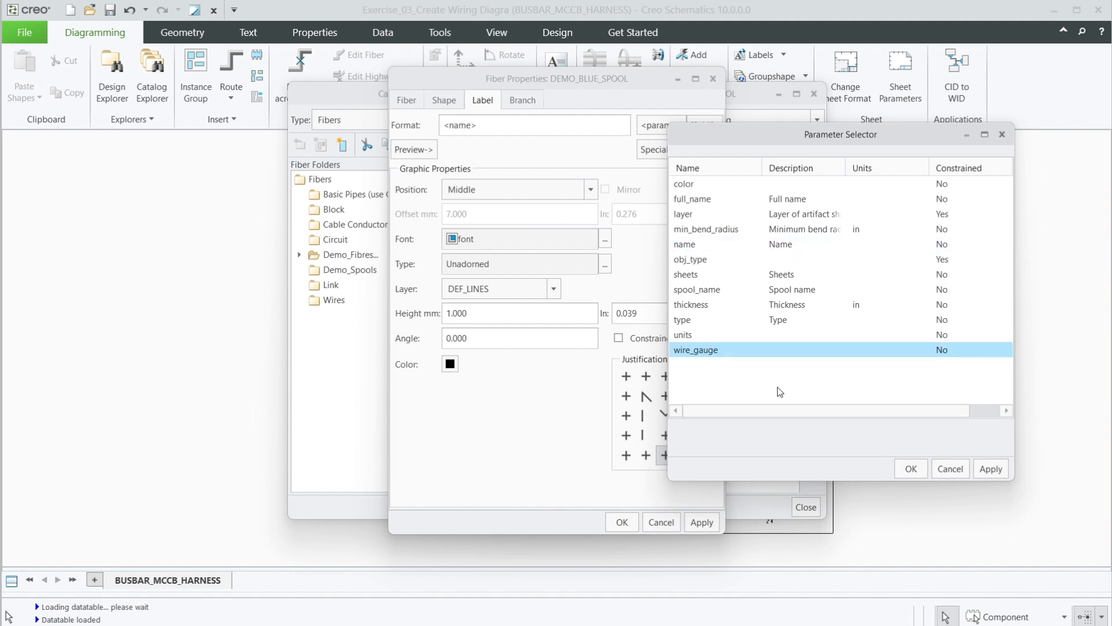
pyautogui.click(1000, 470)
pyautogui.click(690, 185)
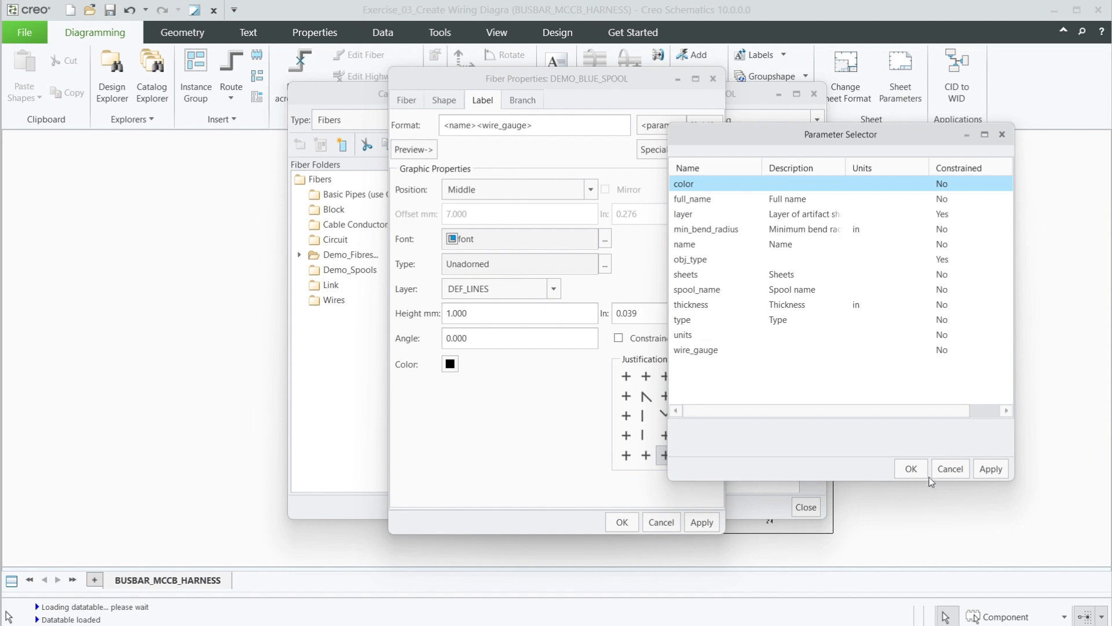
pyautogui.click(911, 469)
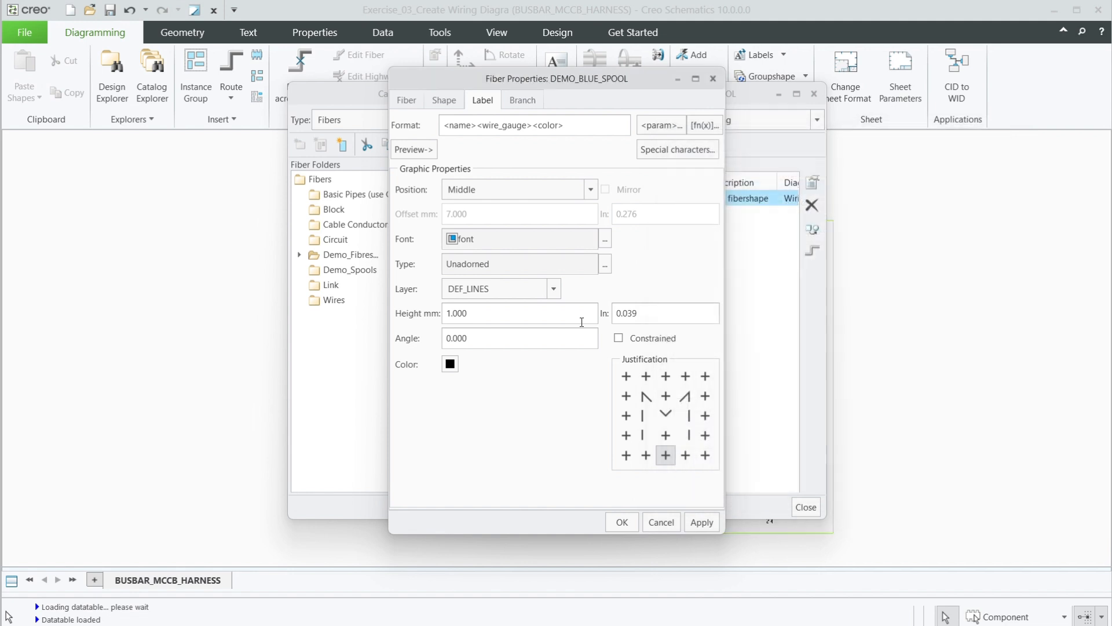
# Step: Complete DEMO_BLUE_SPOOL's label format as <name> - <wire_gauge>AWG <color>, preview it and apply the fiber properties
pyautogui.tripleClick(475, 127)
pyautogui.click(477, 126)
pyautogui.write('- ')
pyautogui.write('AWG')
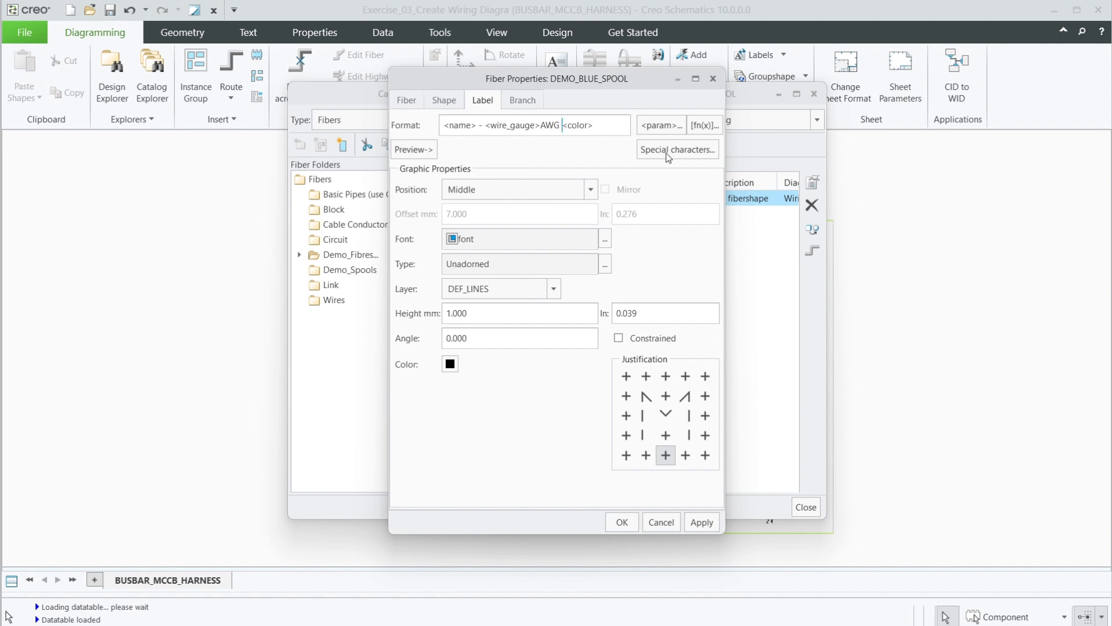
pyautogui.click(406, 152)
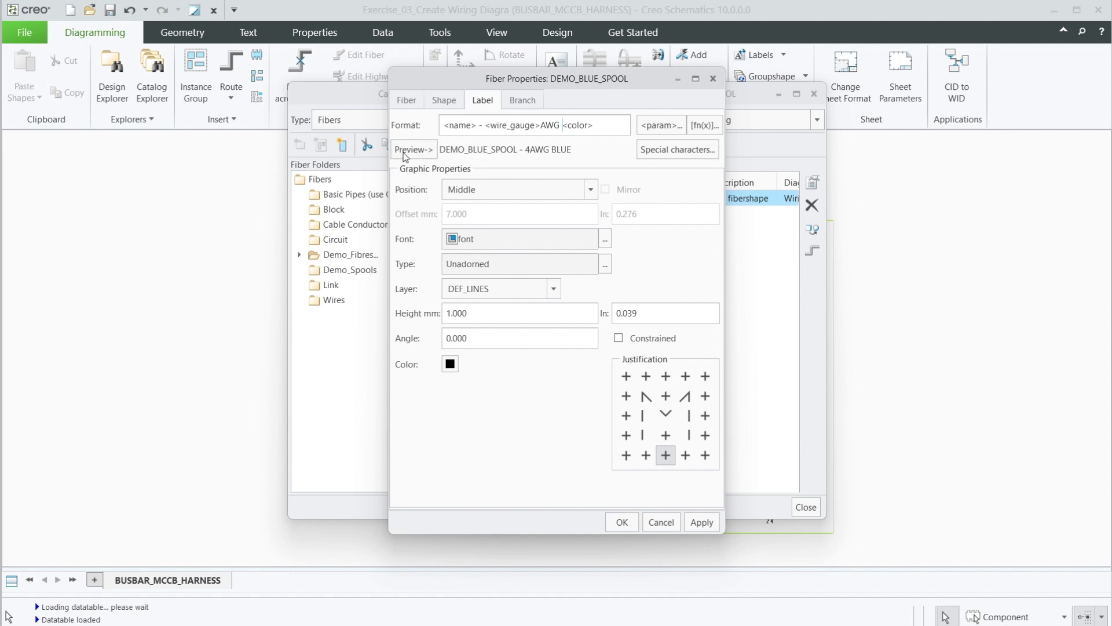
pyautogui.click(541, 124)
pyautogui.click(423, 152)
pyautogui.click(443, 101)
pyautogui.click(415, 103)
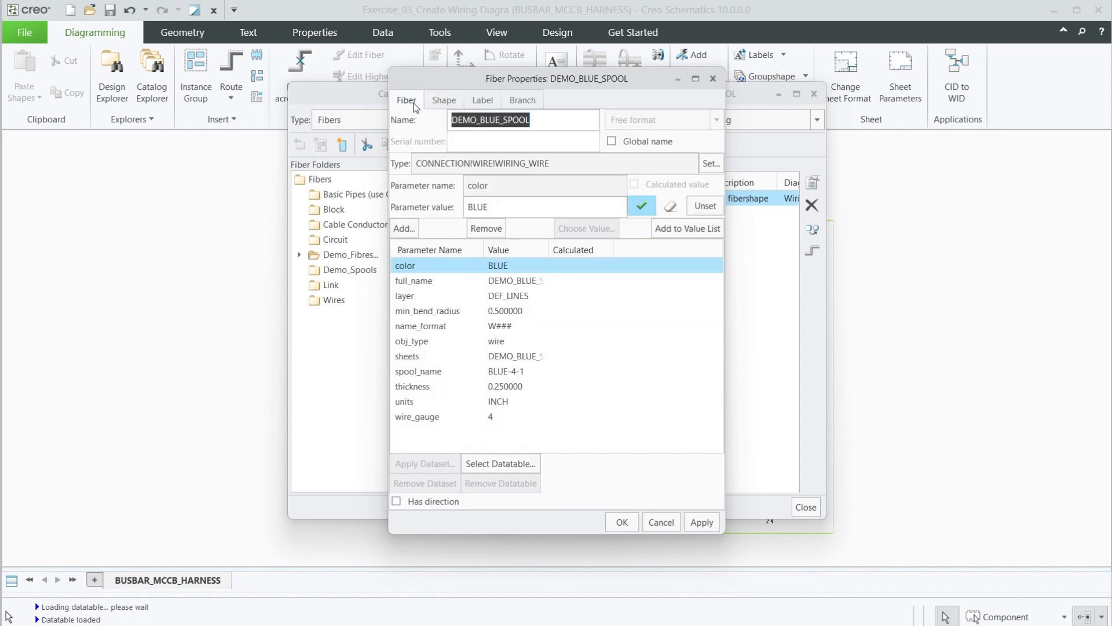
pyautogui.click(703, 522)
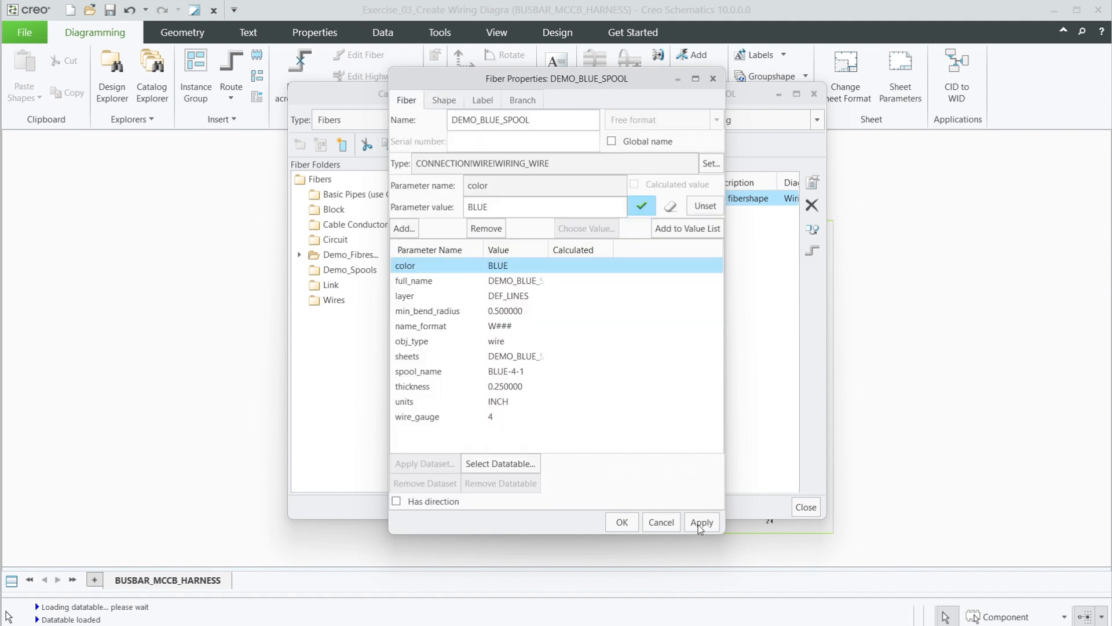
pyautogui.click(631, 524)
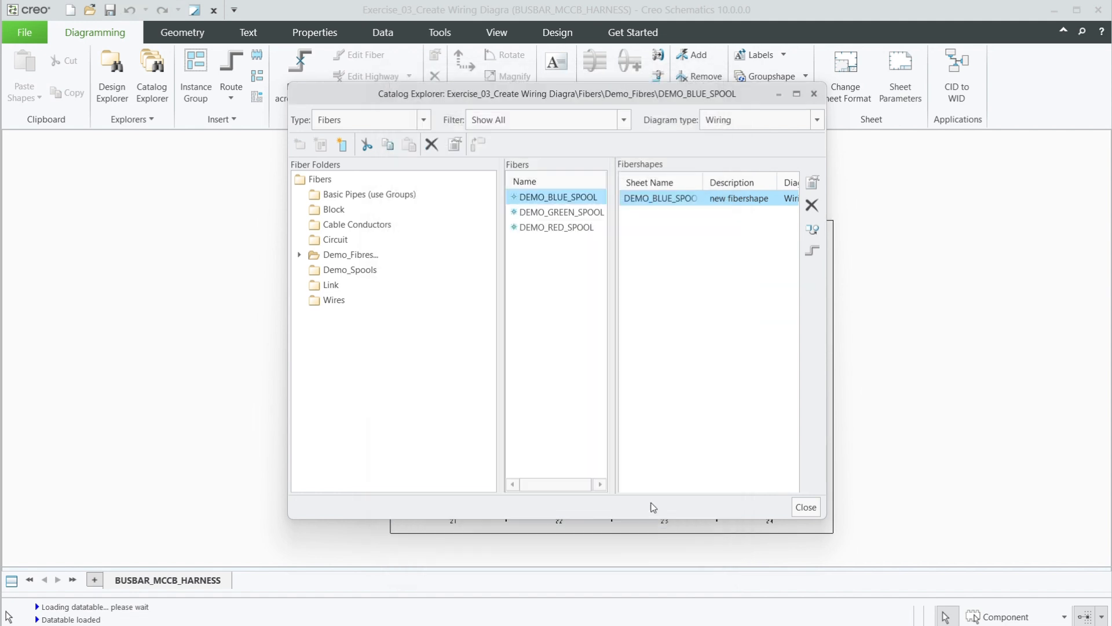
# Step: Check the wiring fibershapes of the red, green and blue spools in Demo_Fibres, and close the Catalog Explorer
pyautogui.click(533, 228)
pyautogui.click(546, 212)
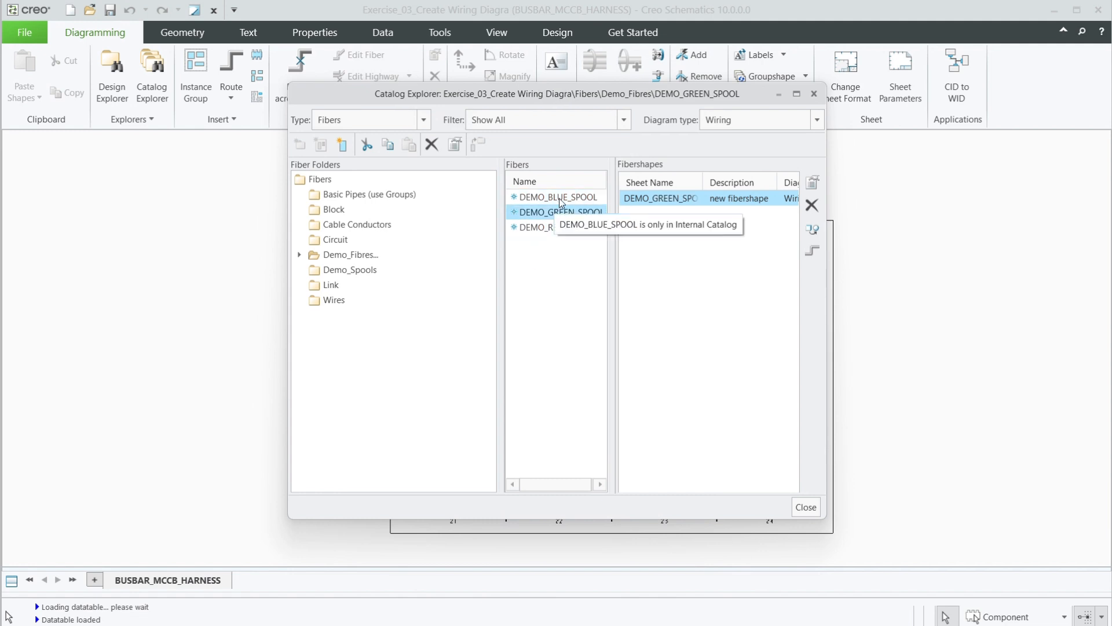
pyautogui.click(565, 198)
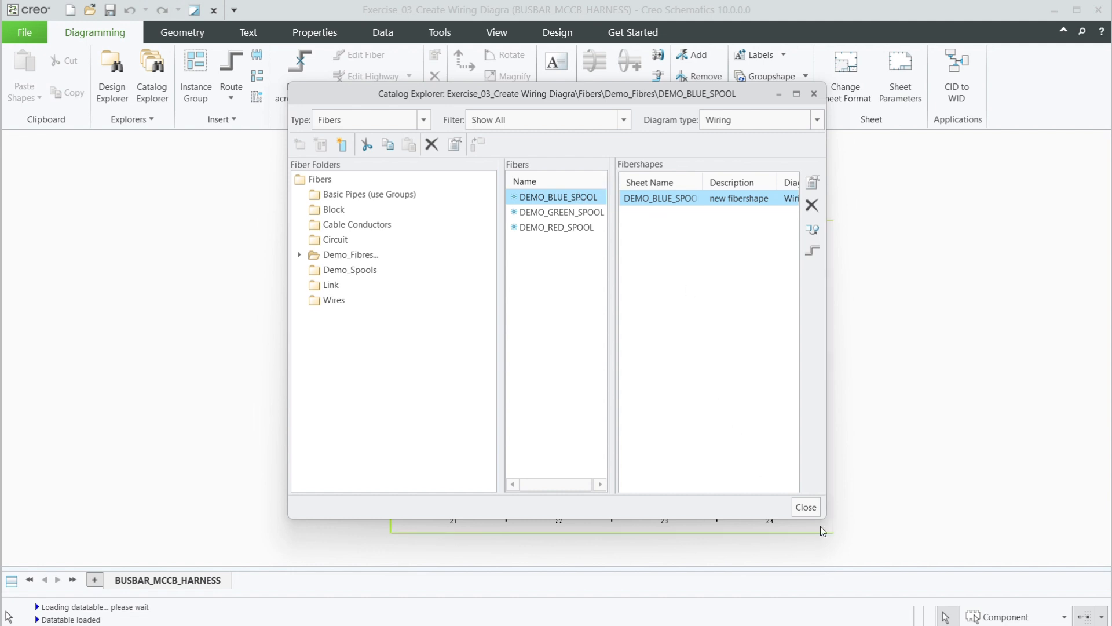
pyautogui.click(810, 507)
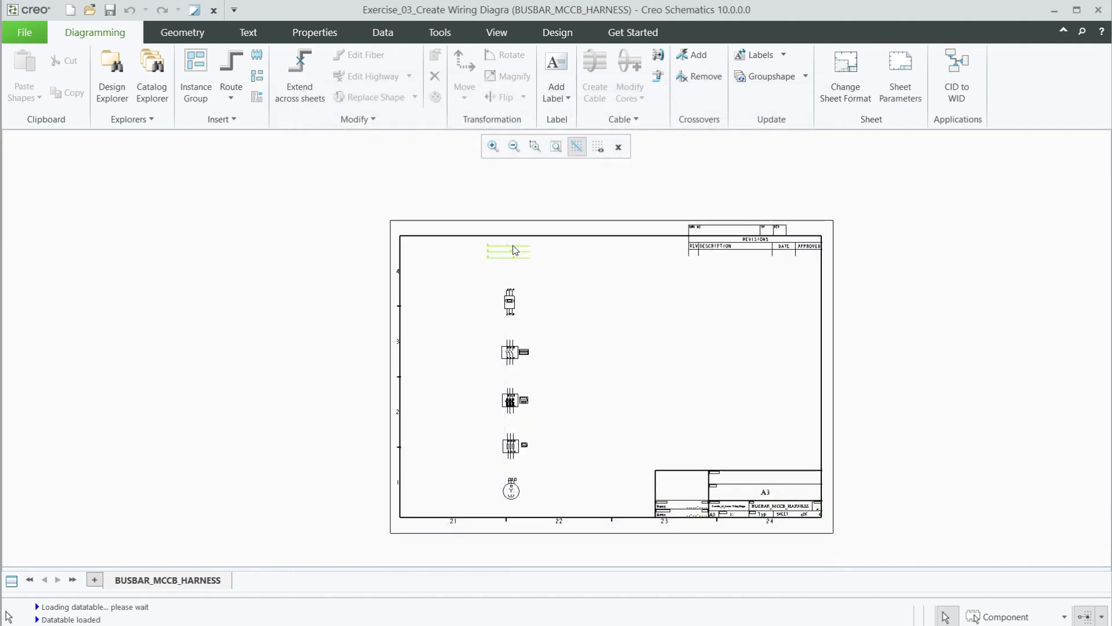
# Step: Route a DEMO_RED_SPOOL fiber from Demo_Fibres between port 1 on the R busbar and port 1 of the MCCB
pyautogui.scroll(5, 510, 248)
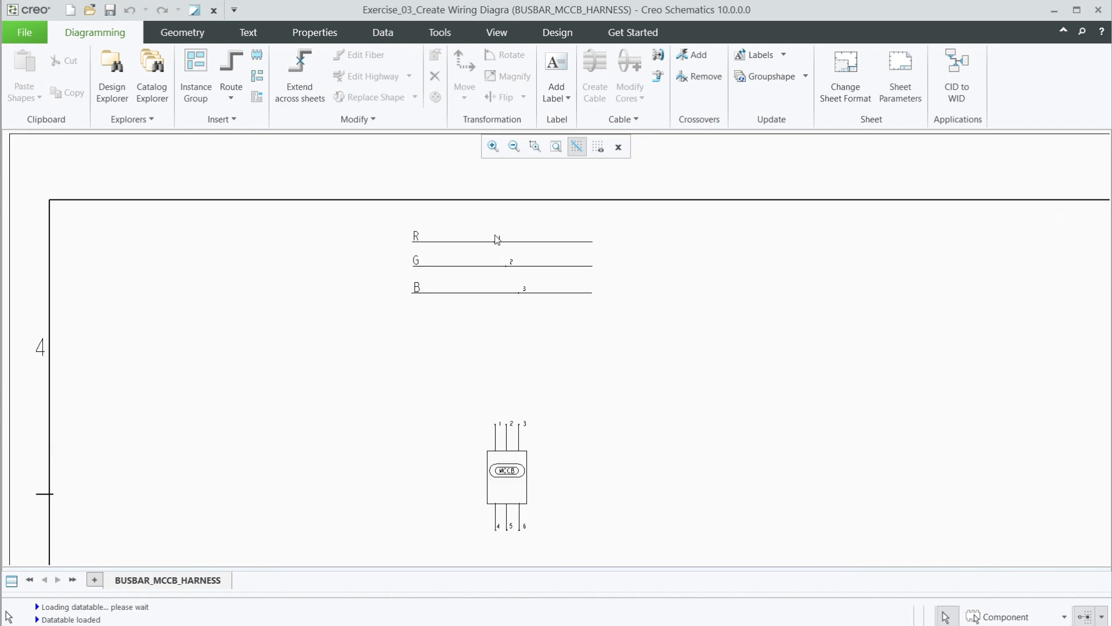
pyautogui.click(231, 95)
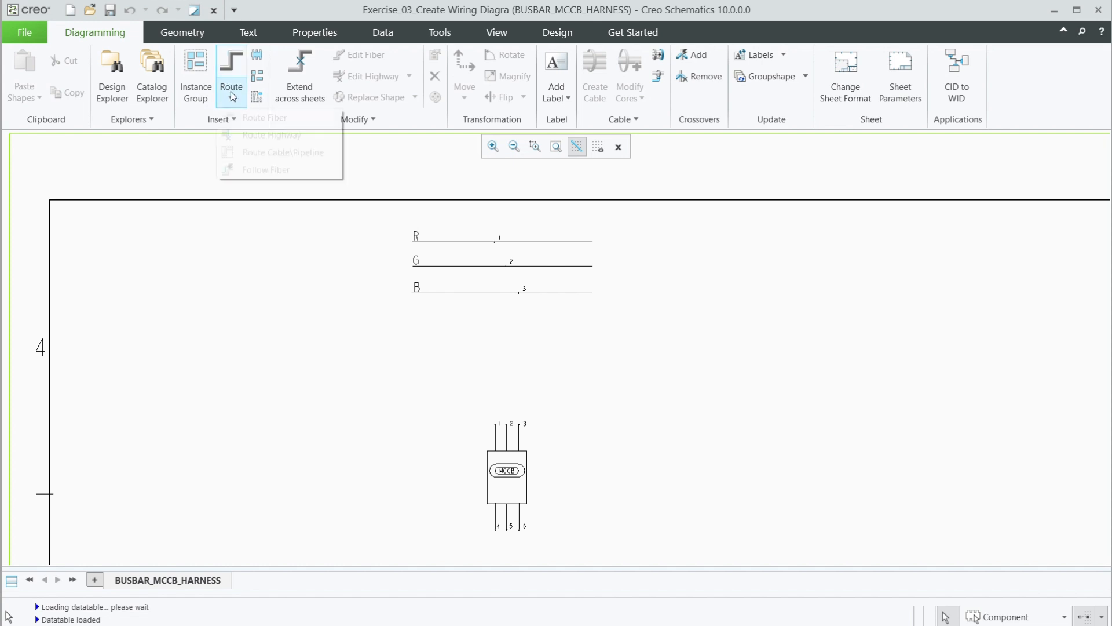
pyautogui.click(262, 118)
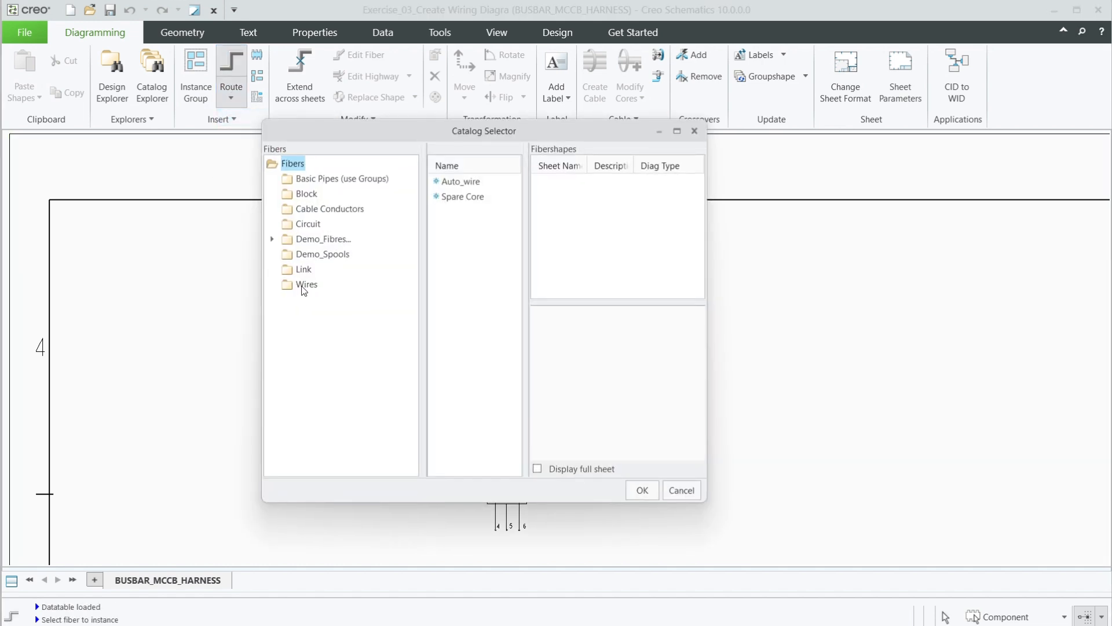
pyautogui.click(318, 258)
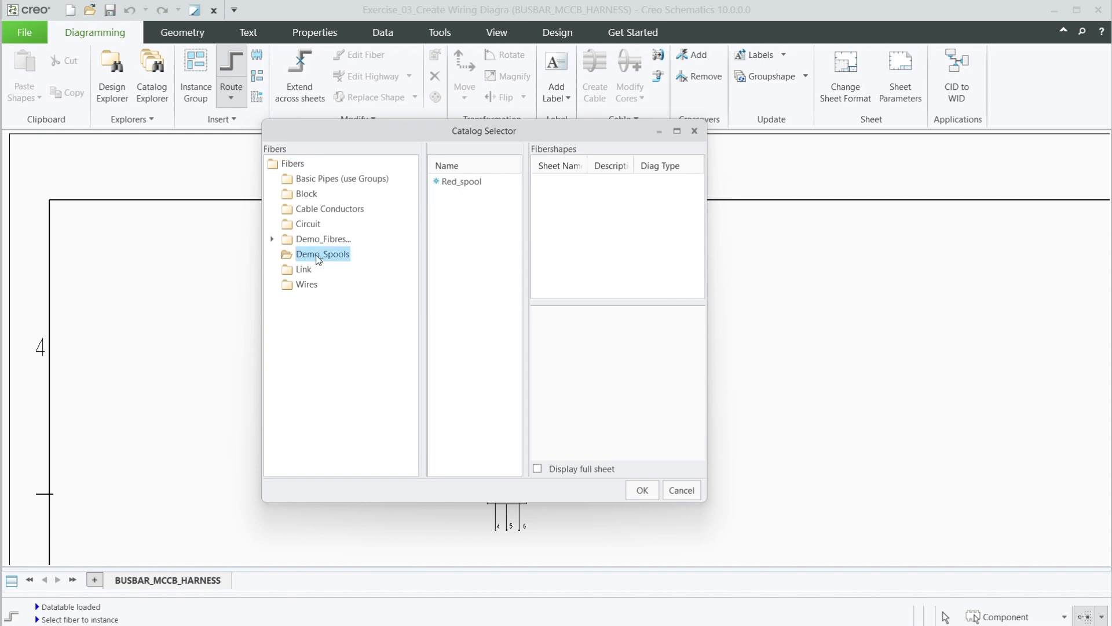
pyautogui.click(326, 245)
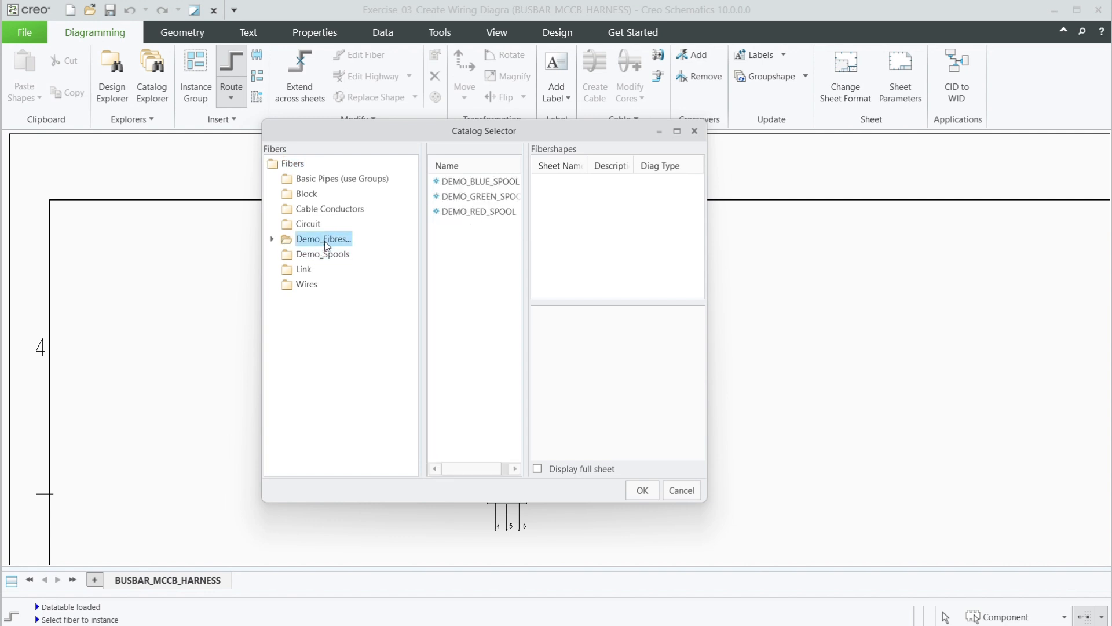
pyautogui.click(479, 213)
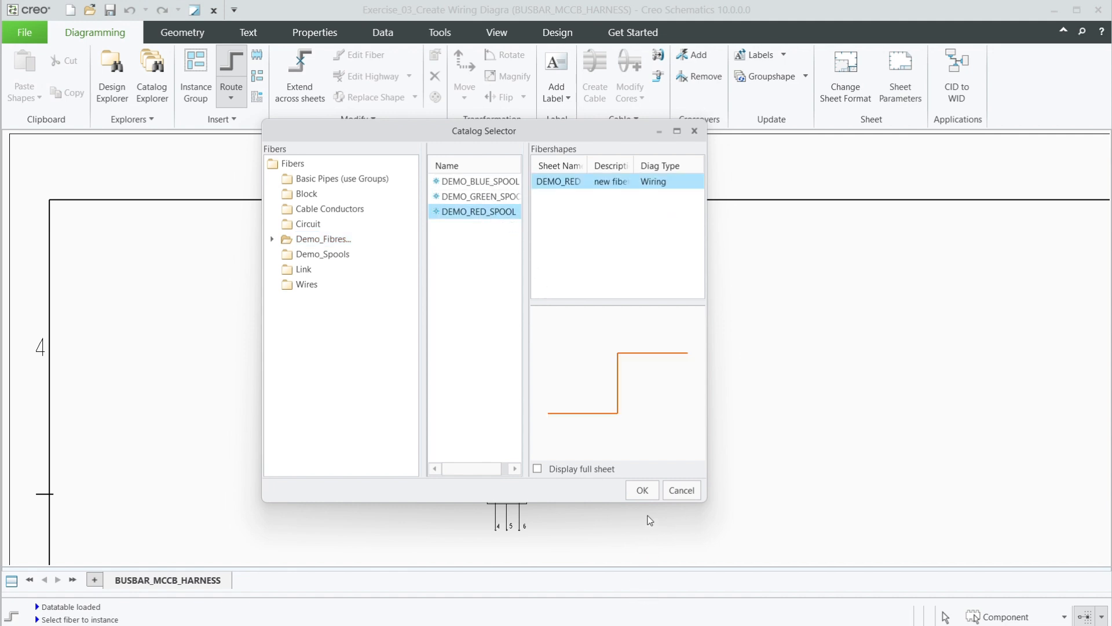
pyautogui.click(641, 490)
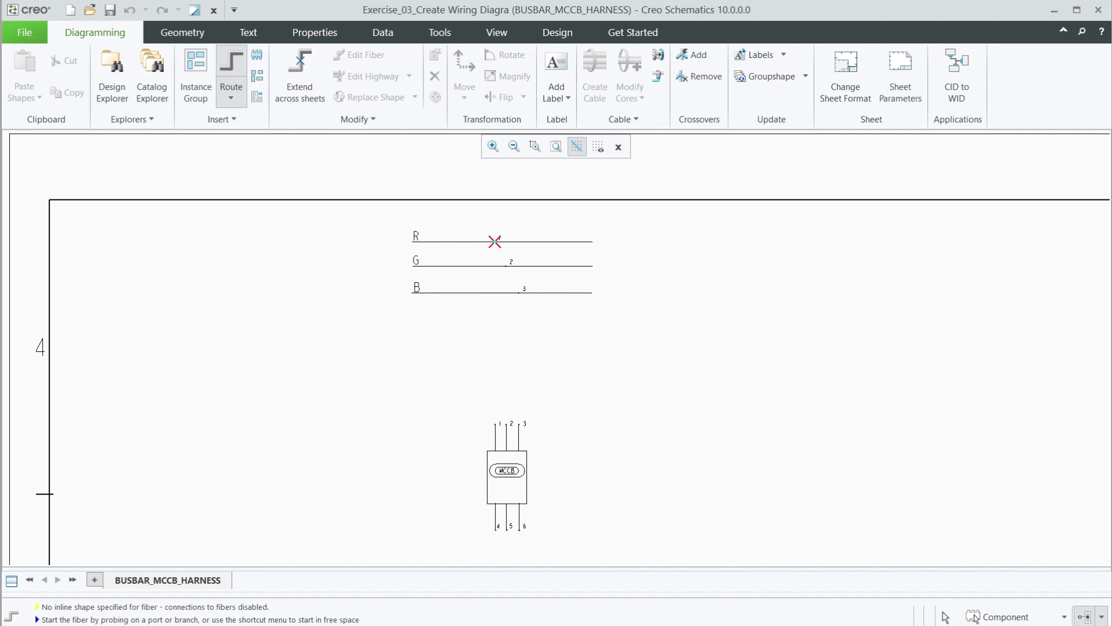
pyautogui.click(496, 241)
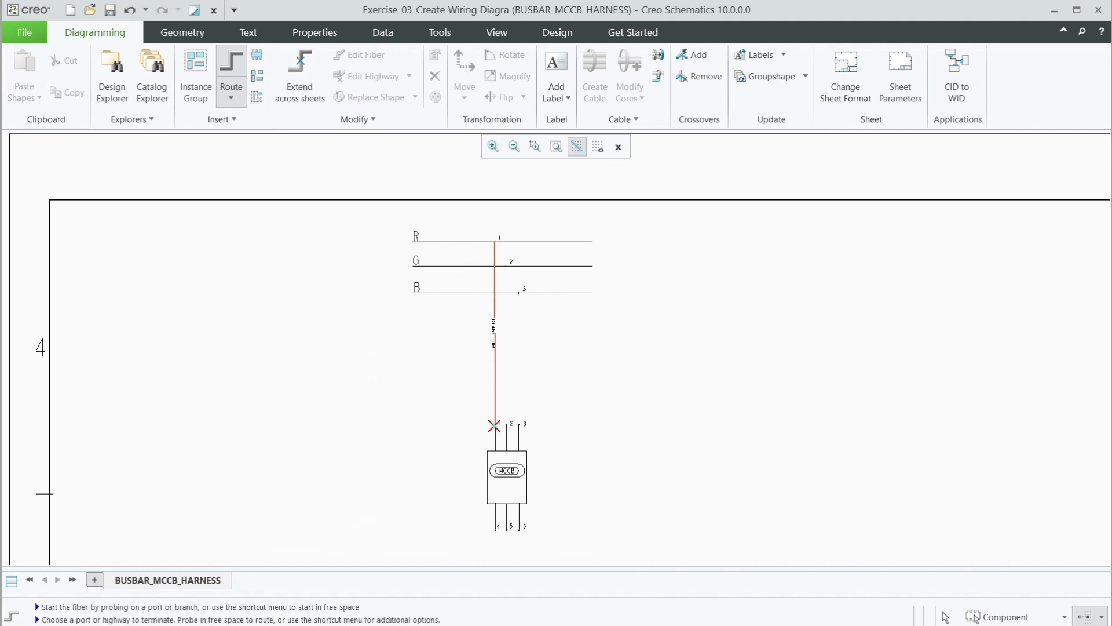
pyautogui.scroll(4, 498, 359)
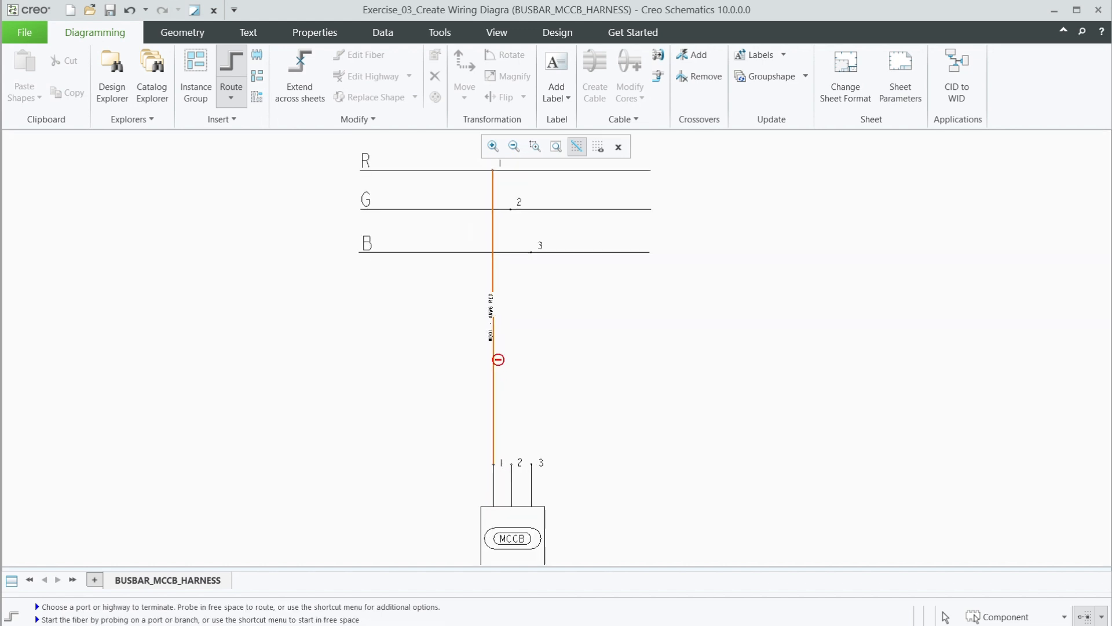
pyautogui.scroll(1, 508, 338)
pyautogui.scroll(2, 478, 327)
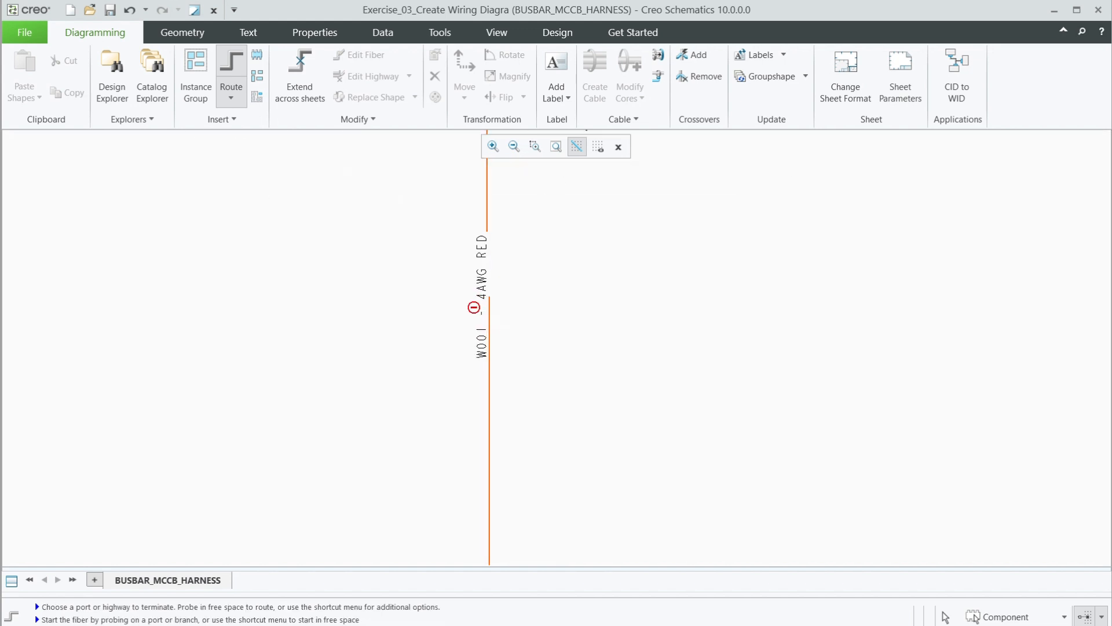
pyautogui.scroll(-3, 478, 303)
pyautogui.scroll(-3, 478, 303)
pyautogui.middleClick(478, 305)
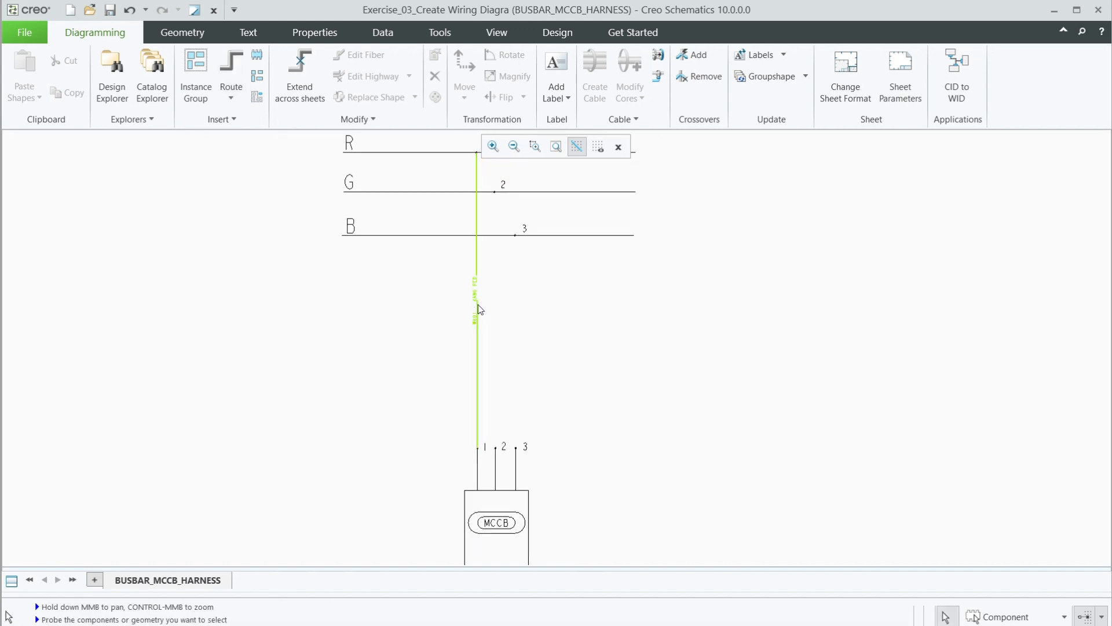
# Step: Set the label height of the routed red wire to 1 mm in its fiber properties
pyautogui.scroll(-1, 480, 300)
pyautogui.click(474, 277)
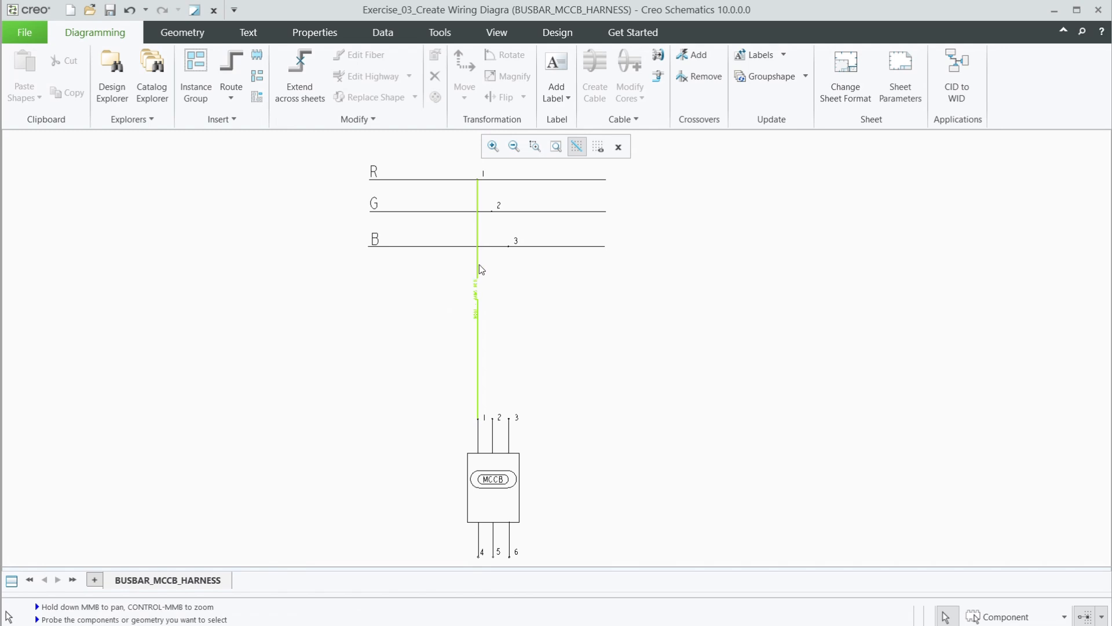
pyautogui.rightClick(479, 264)
pyautogui.click(503, 278)
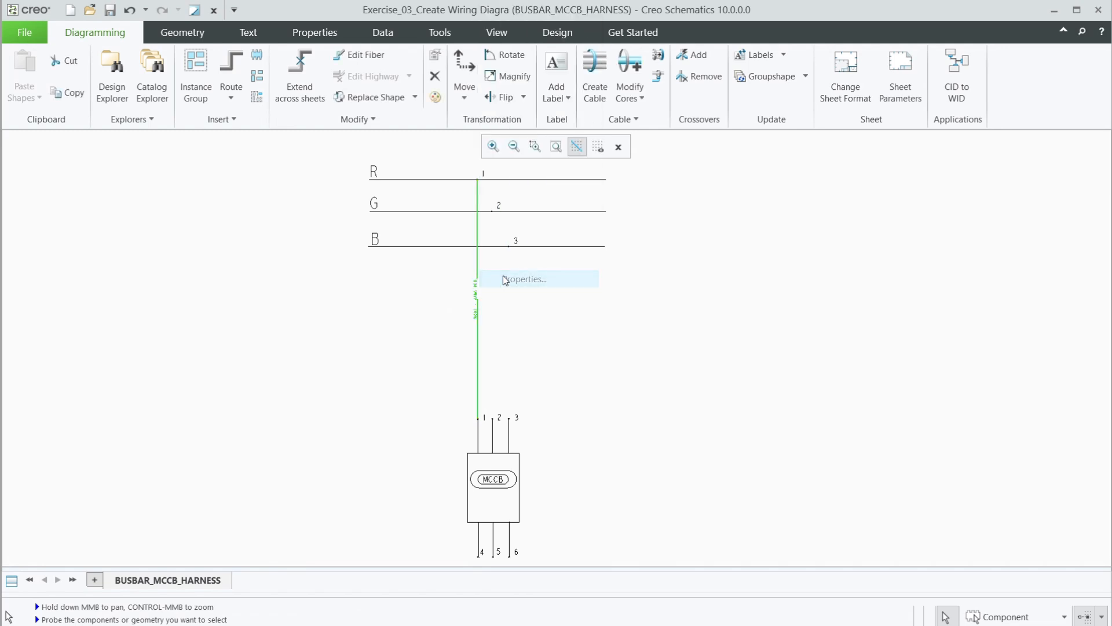
pyautogui.click(484, 102)
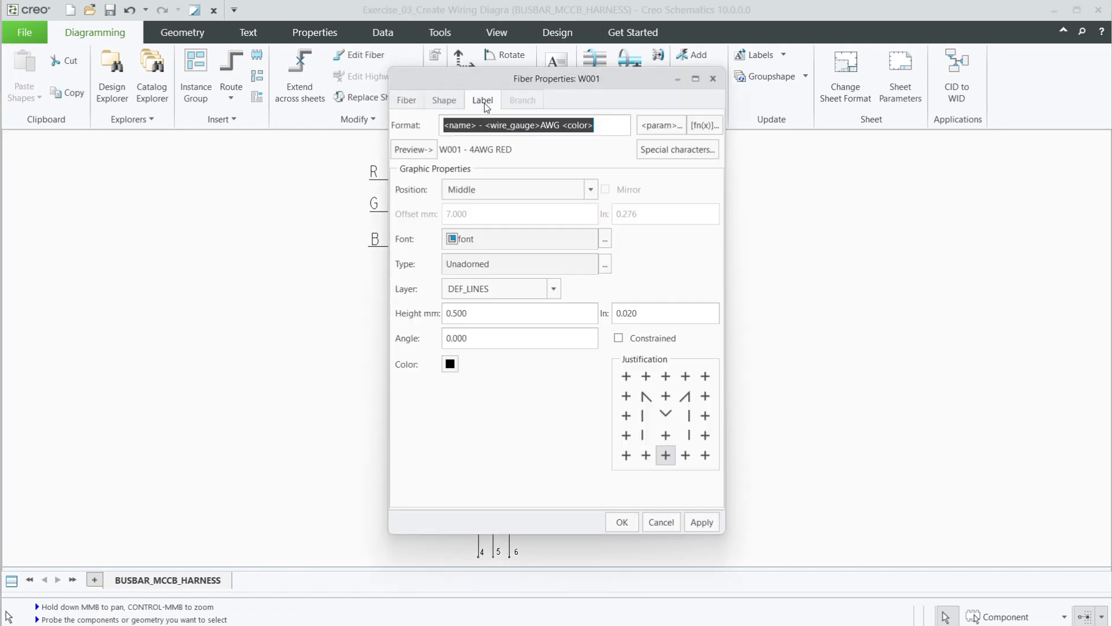
pyautogui.click(444, 99)
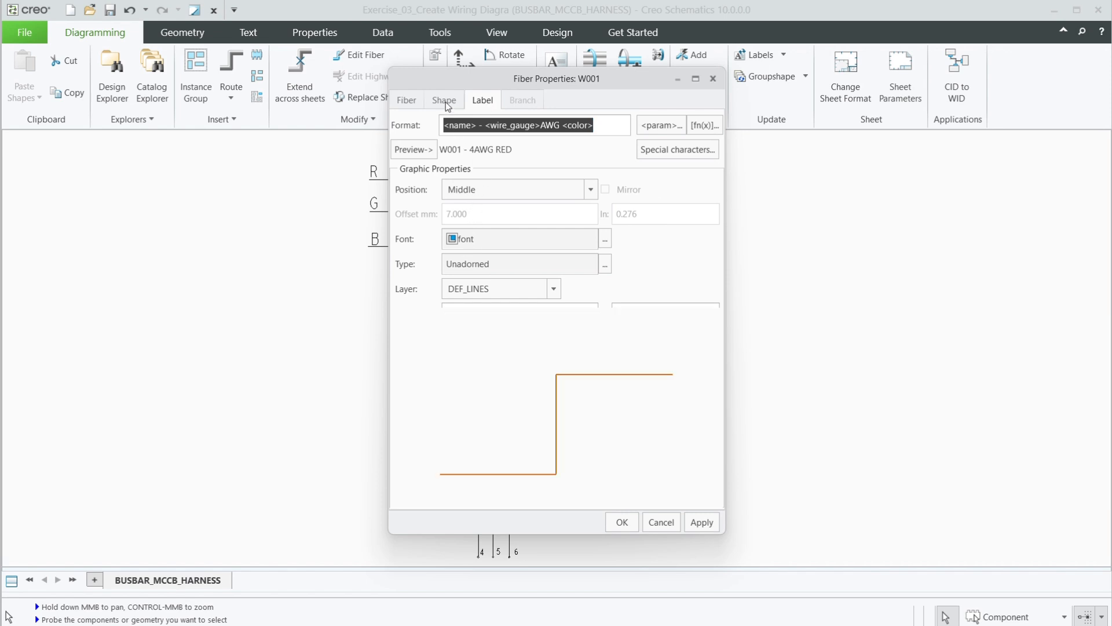
pyautogui.click(483, 99)
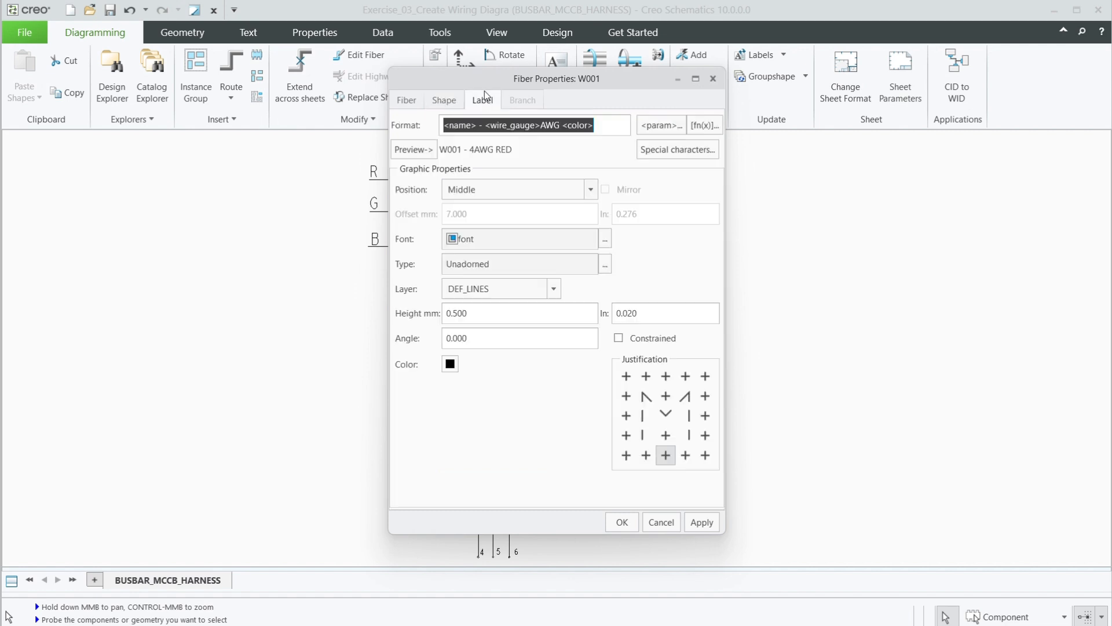
pyautogui.doubleClick(472, 313)
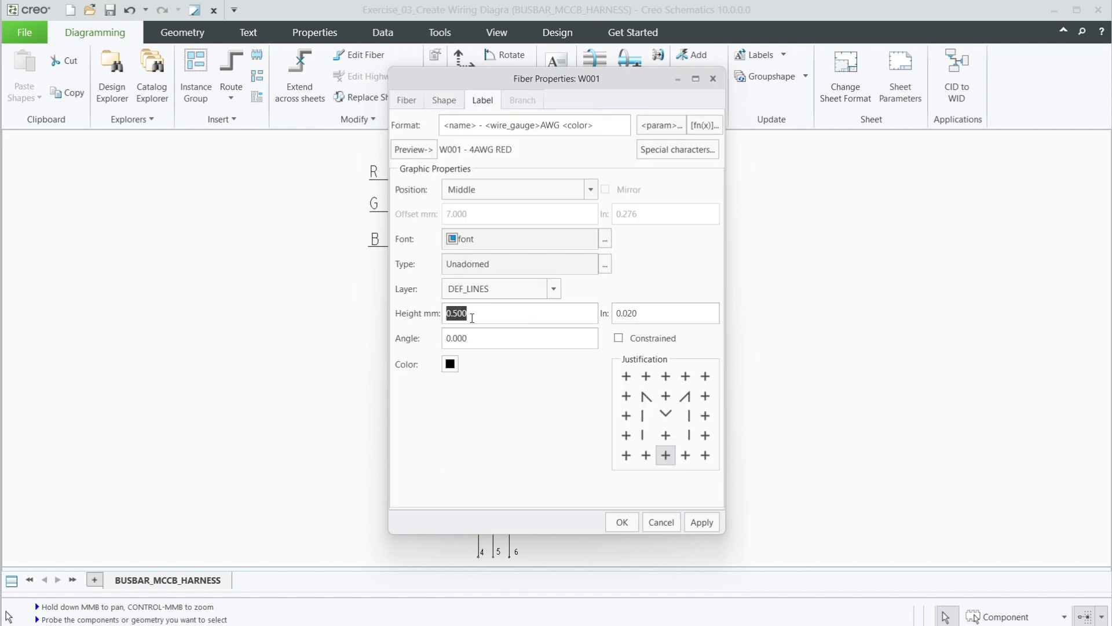
pyautogui.write('1')
pyautogui.click(622, 522)
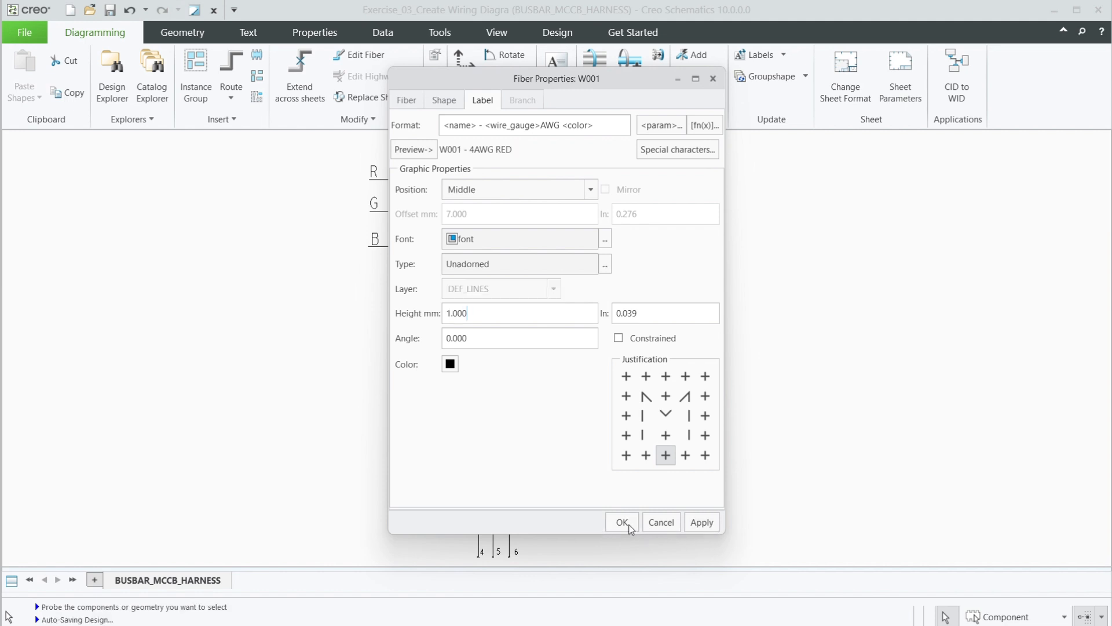
pyautogui.click(390, 324)
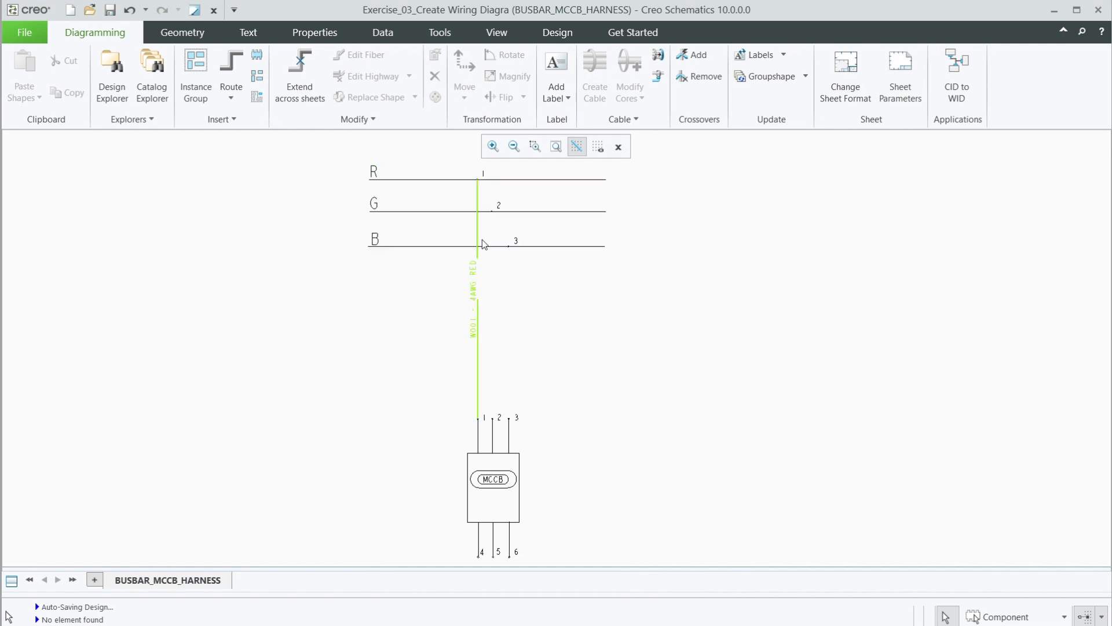
# Step: Route a DEMO_GREEN_SPOOL fiber from port 2 on the G busbar to port 2 of the MCCB
pyautogui.click(234, 95)
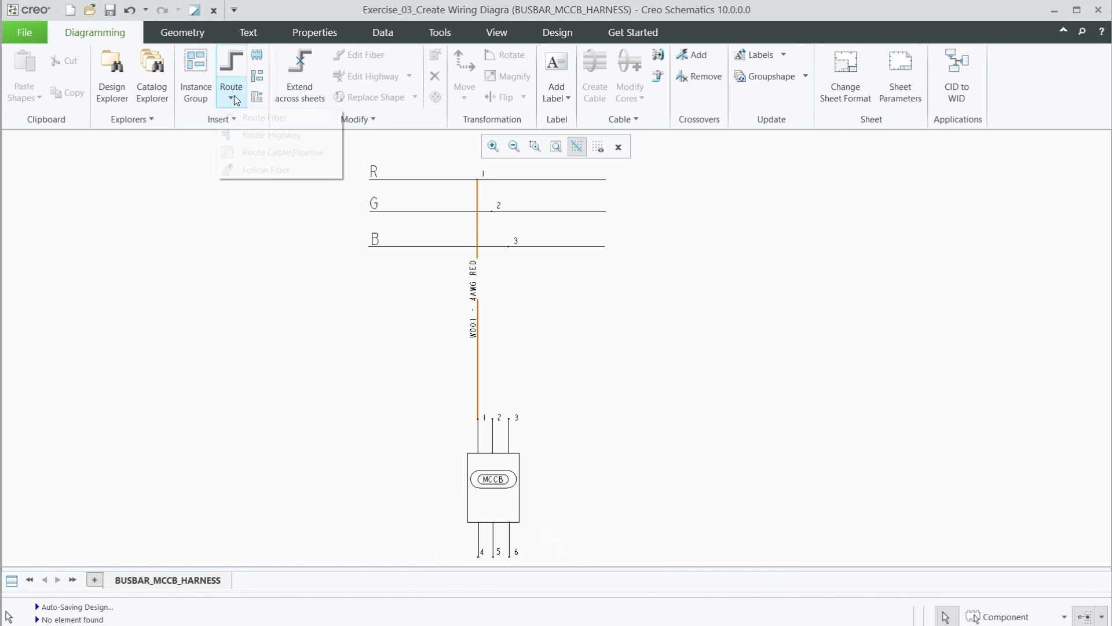
pyautogui.click(255, 117)
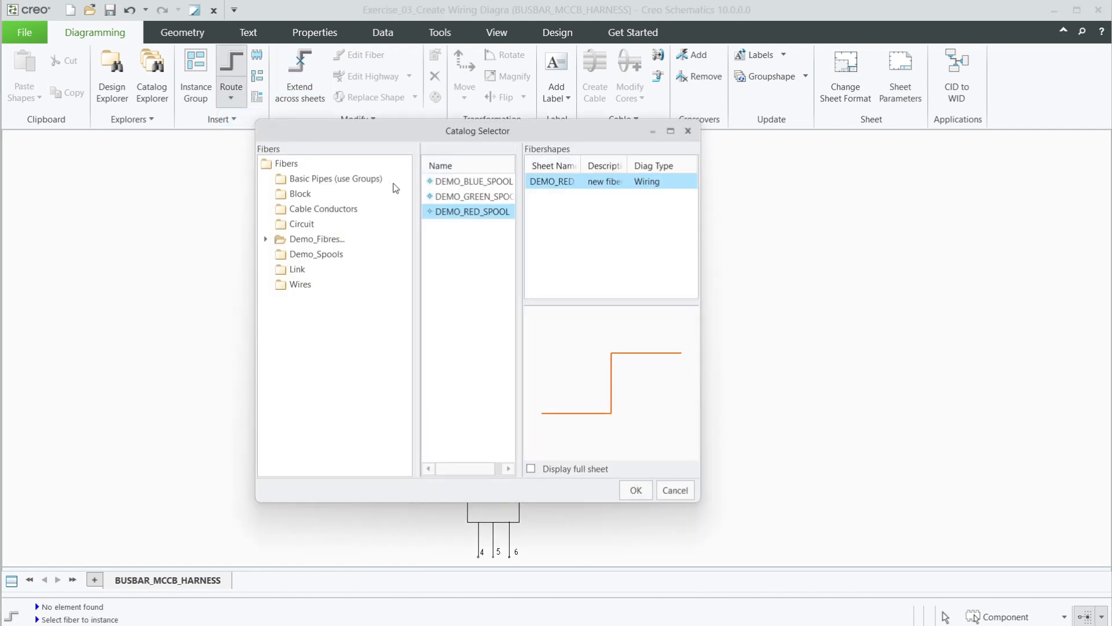
pyautogui.click(465, 197)
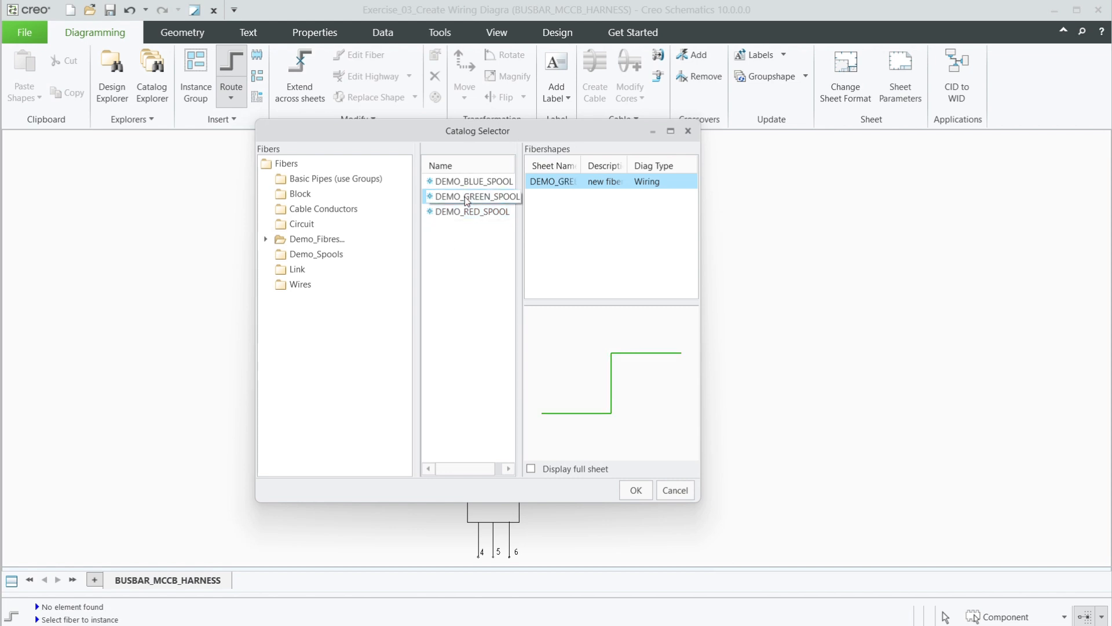
pyautogui.doubleClick(547, 190)
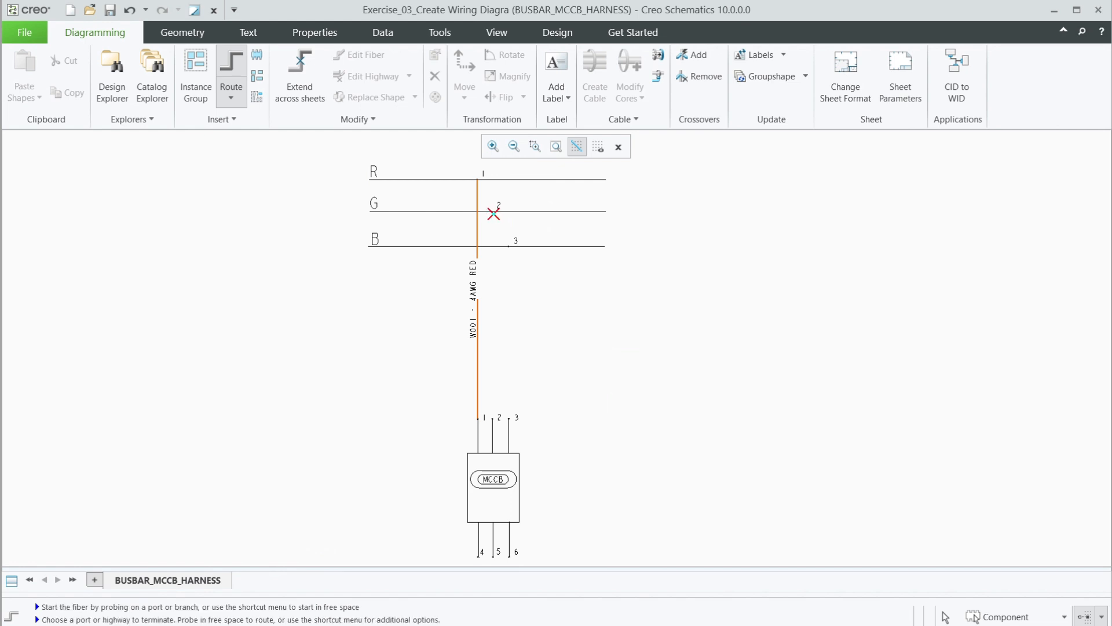
pyautogui.click(494, 418)
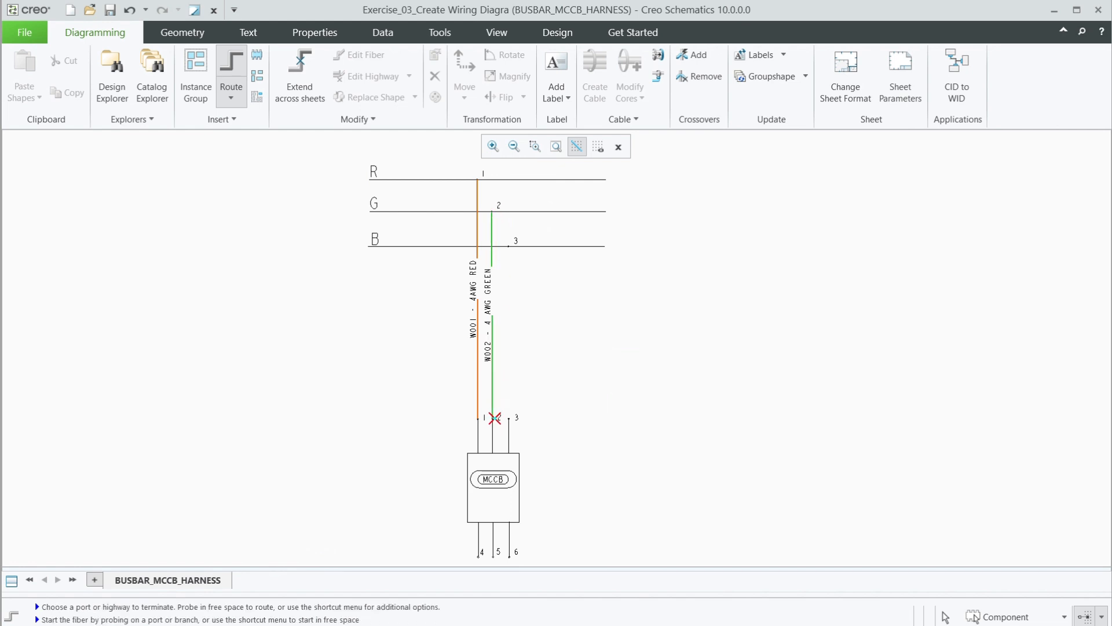
pyautogui.middleClick(525, 305)
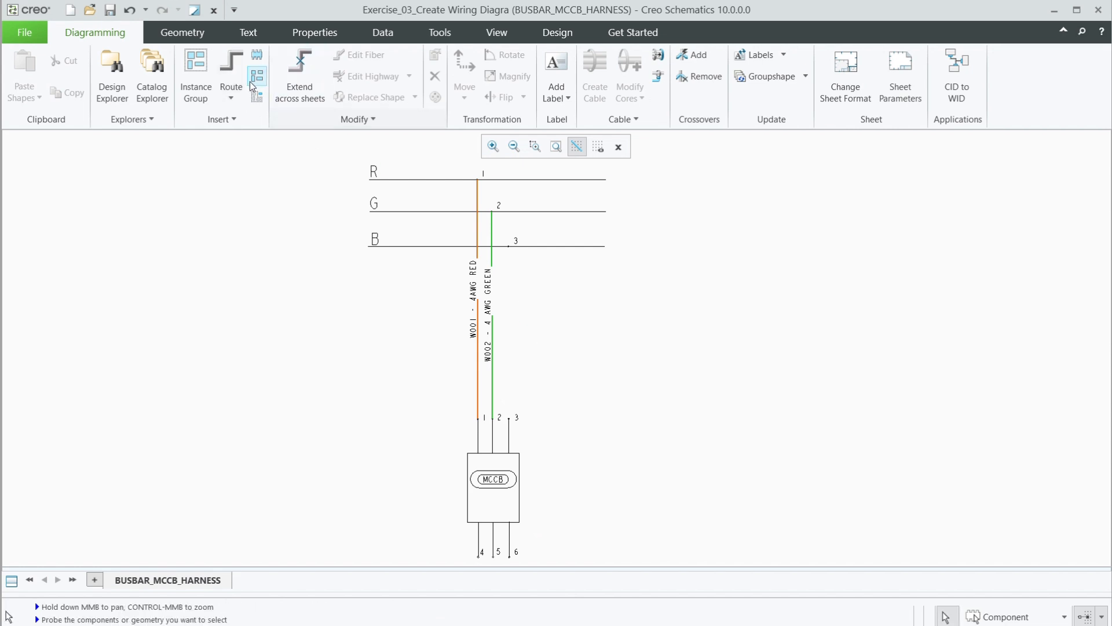
# Step: Route a DEMO_BLUE_SPOOL fiber from port 3 on the B busbar to port 3 of the MCCB
pyautogui.click(236, 96)
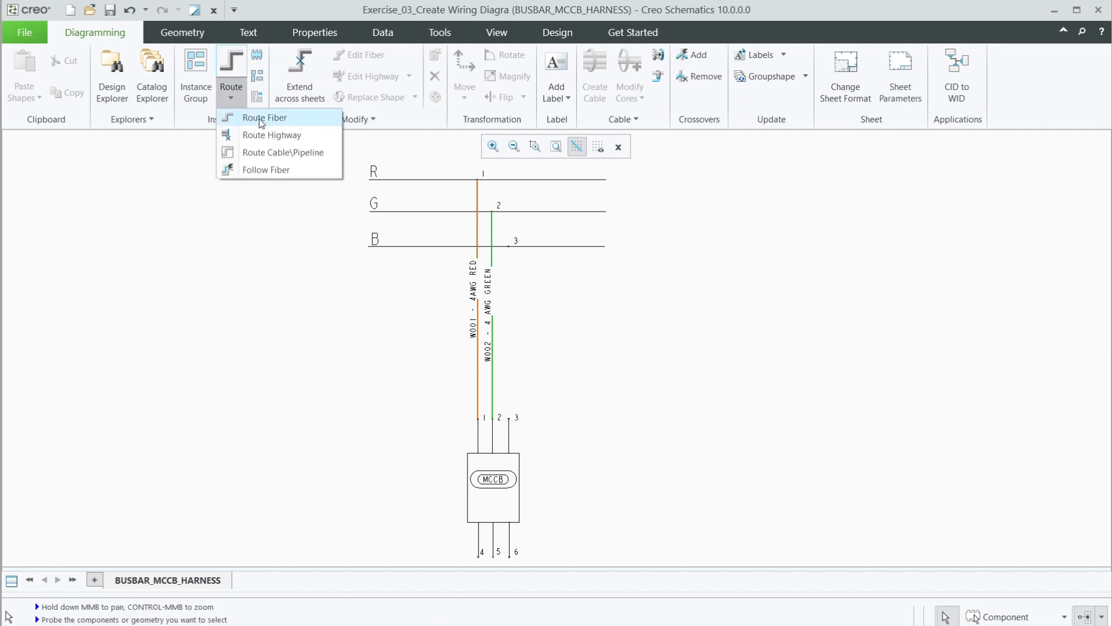
pyautogui.click(259, 119)
pyautogui.click(496, 182)
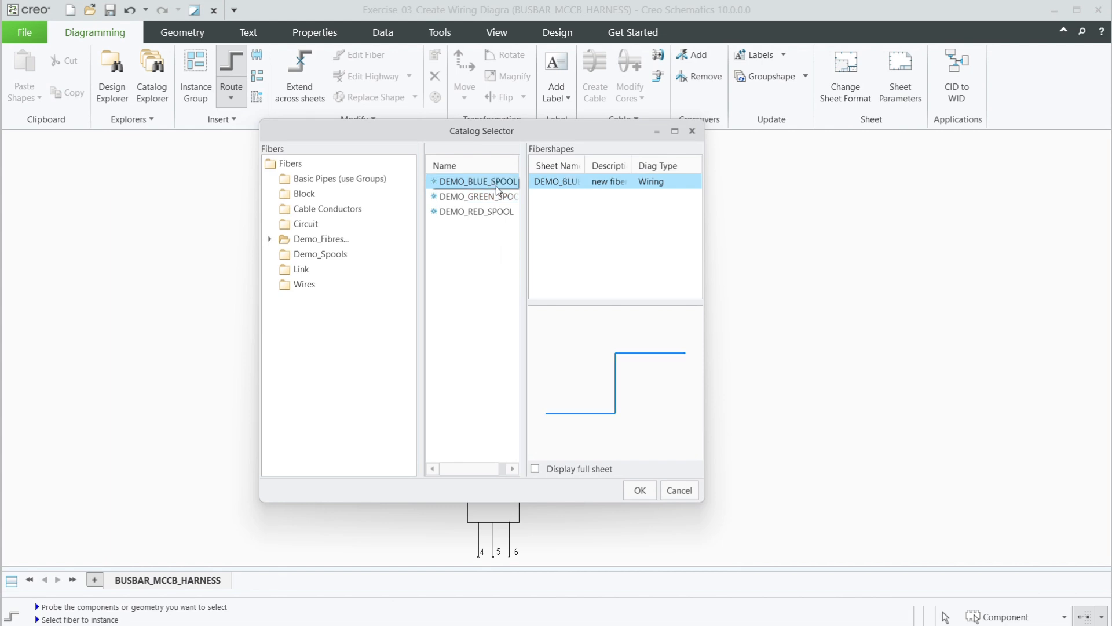
pyautogui.doubleClick(565, 181)
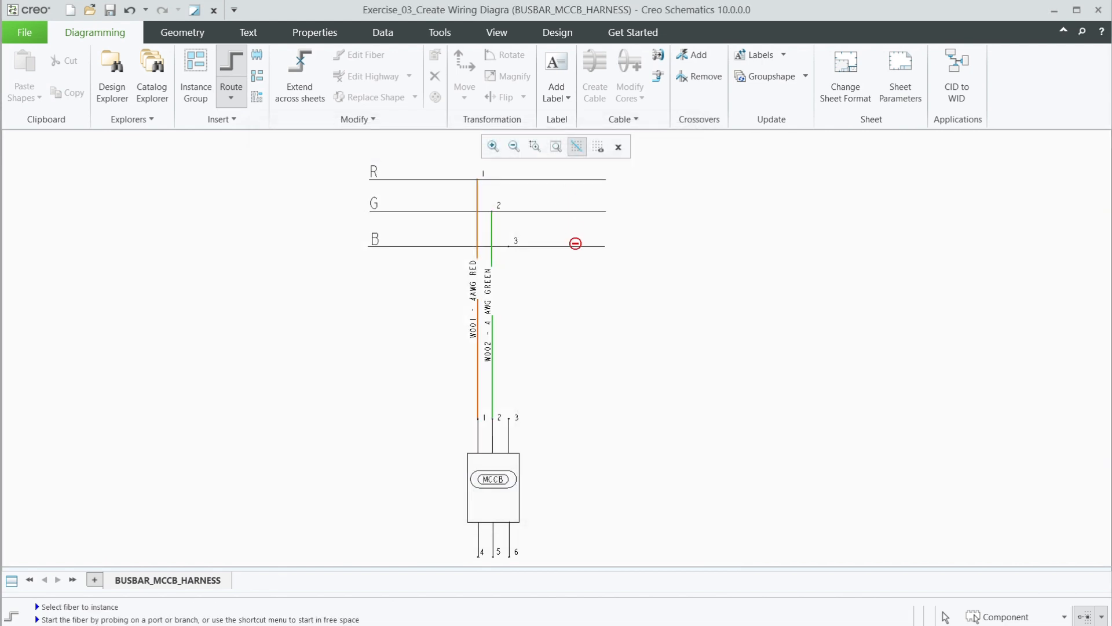
pyautogui.click(508, 246)
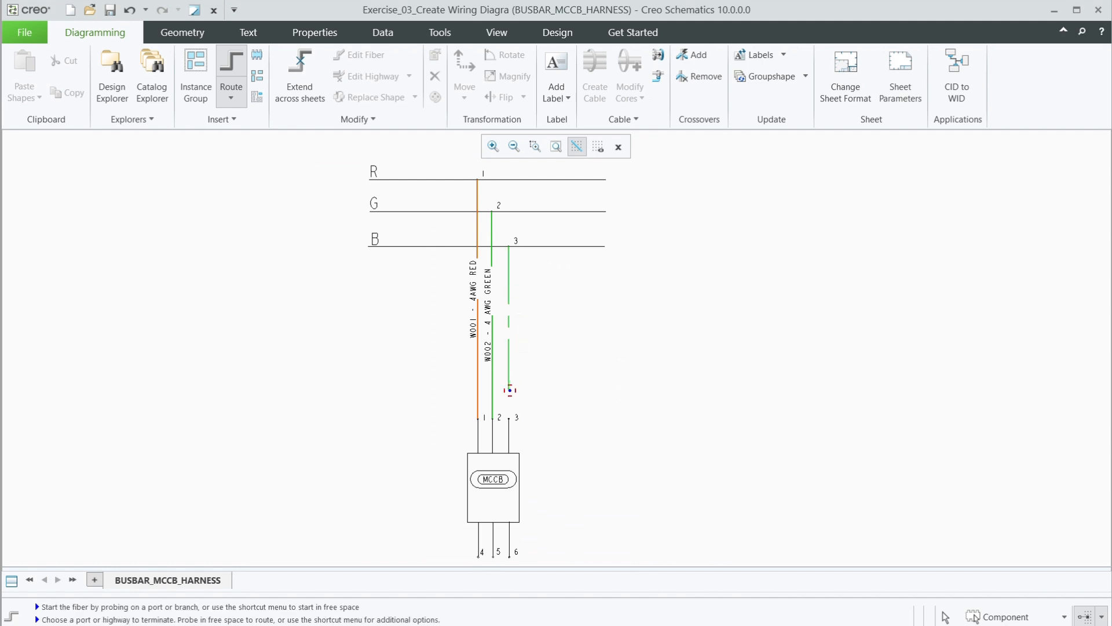
pyautogui.click(509, 417)
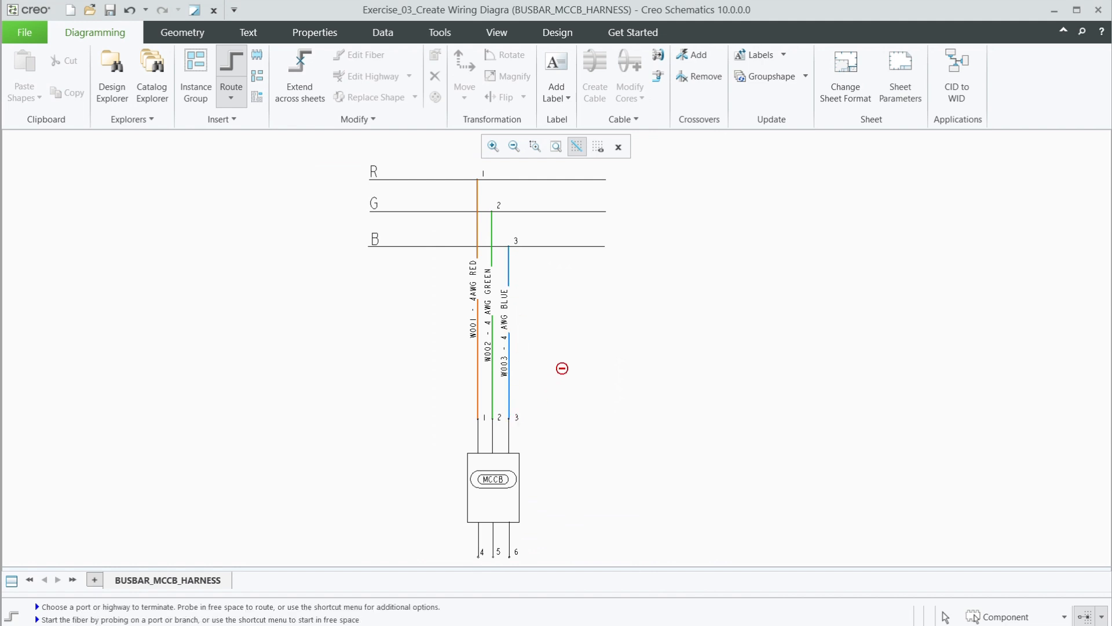
pyautogui.middleClick(558, 325)
# Step: Open the design "Exercise_04_Export xml file" from the public Documents folder
pyautogui.scroll(-3, 481, 317)
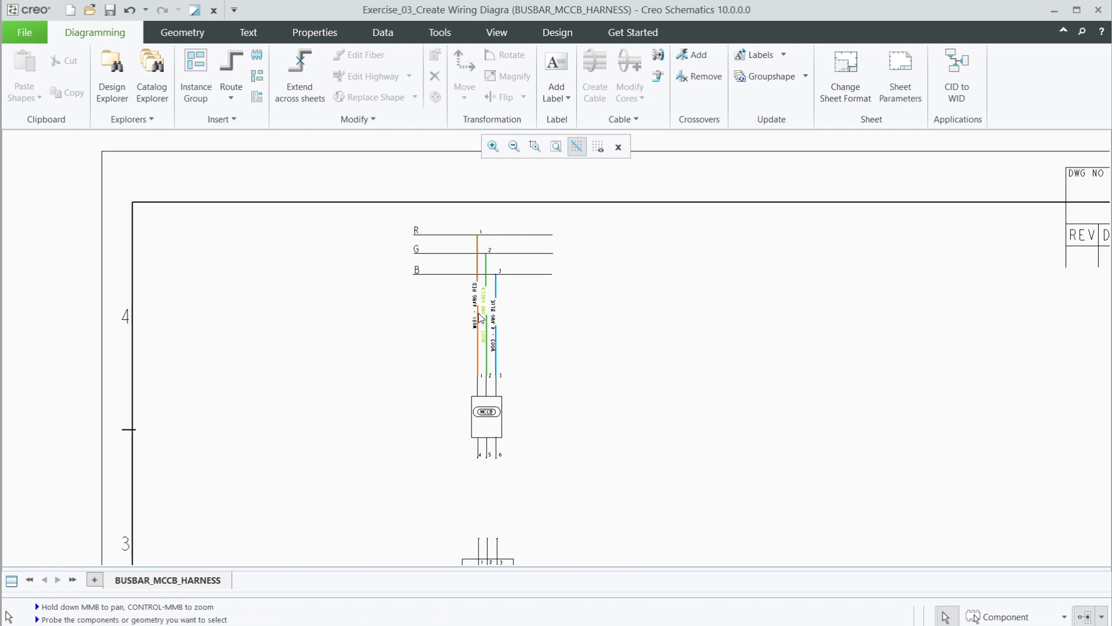
pyautogui.scroll(-2, 481, 318)
pyautogui.scroll(-2, 502, 241)
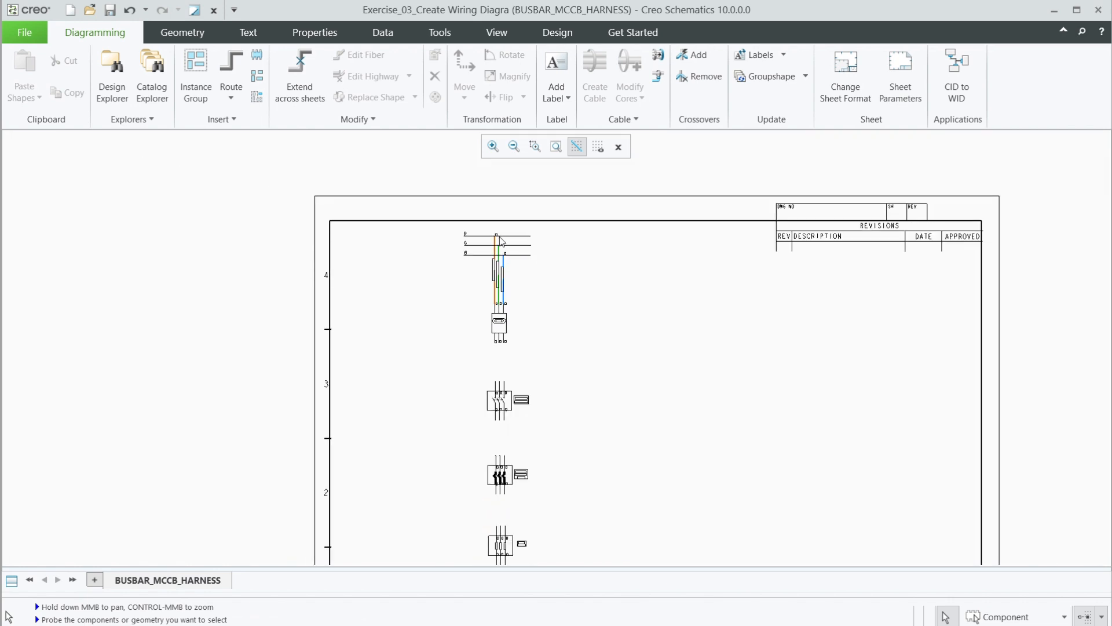
pyautogui.scroll(-2, 502, 240)
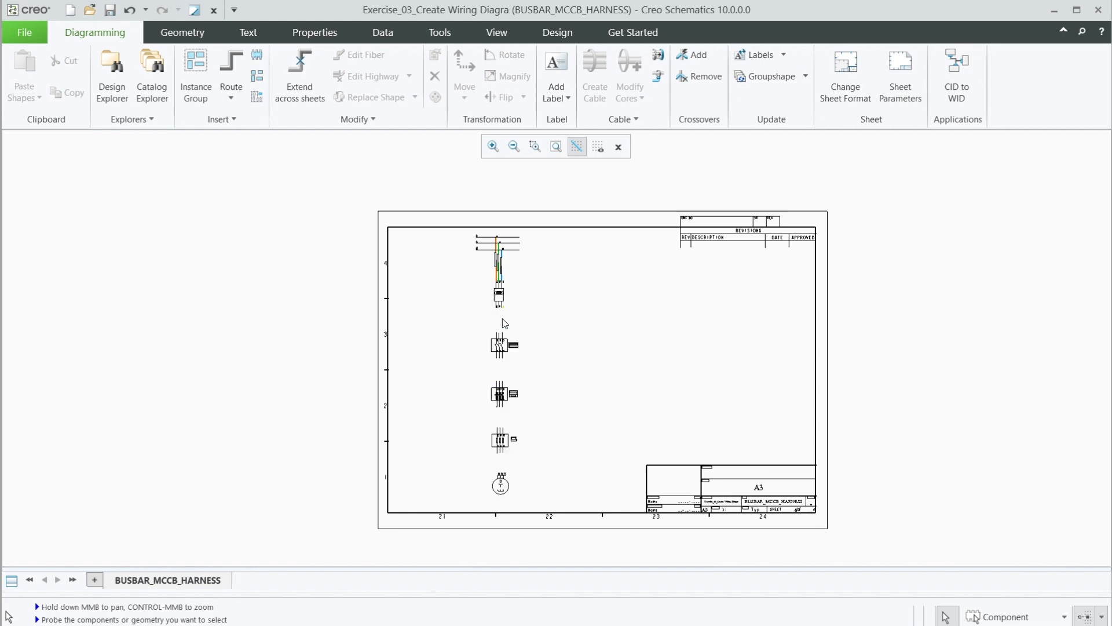
pyautogui.scroll(2, 496, 193)
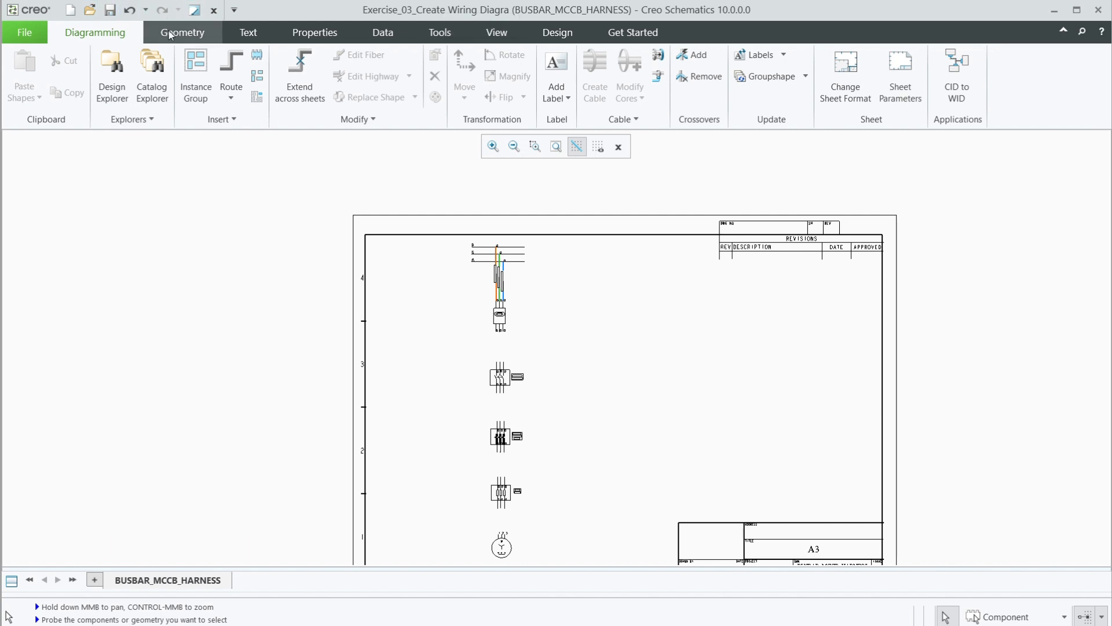
pyautogui.click(89, 10)
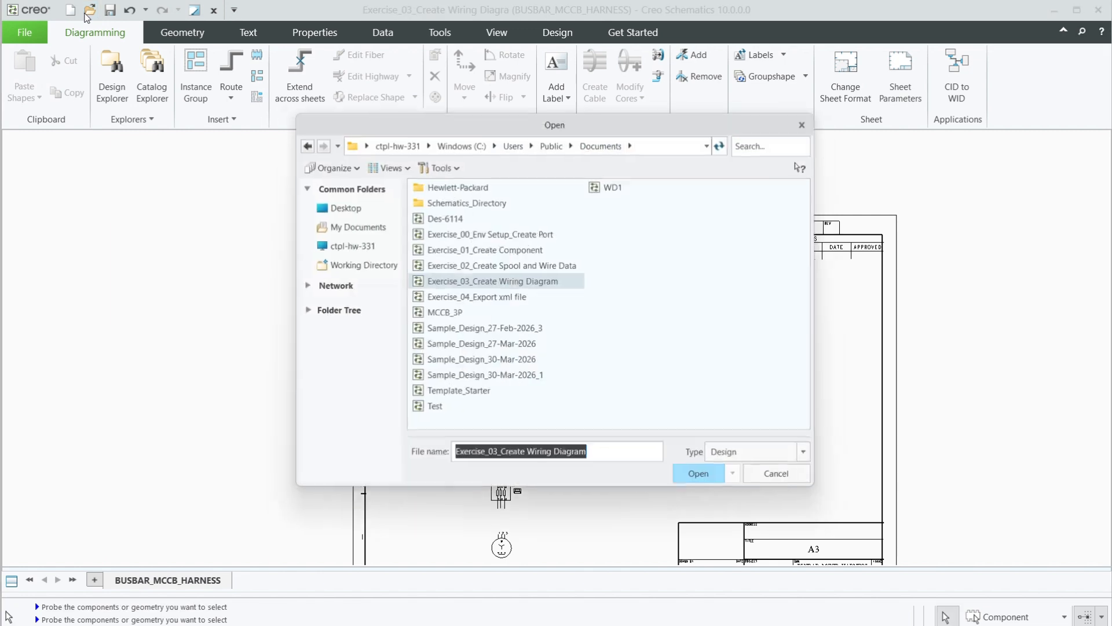
pyautogui.click(497, 298)
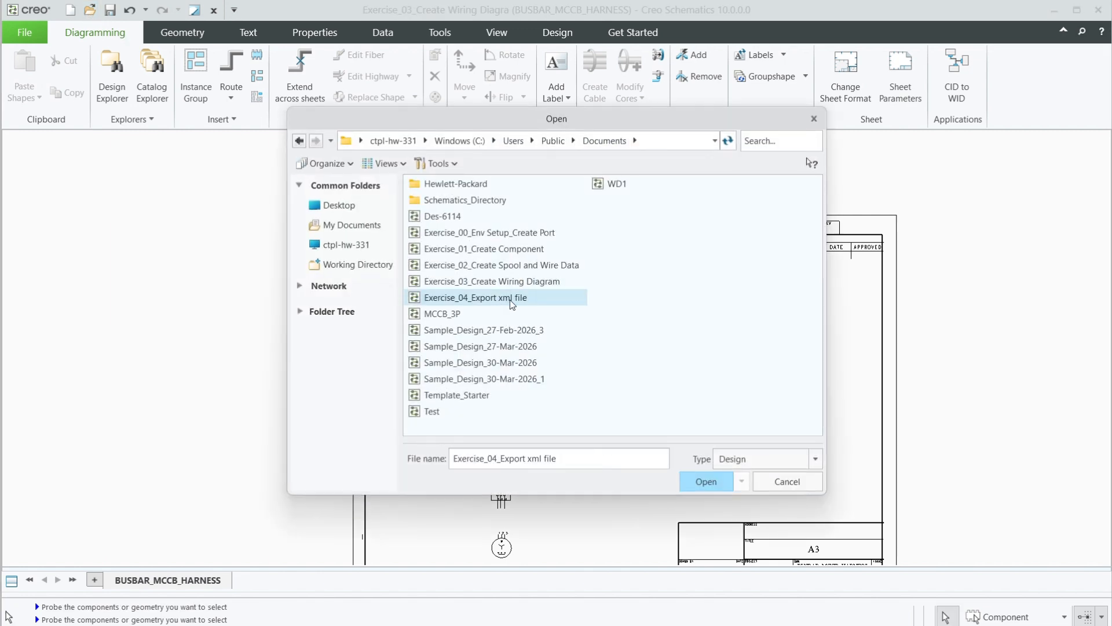
pyautogui.doubleClick(510, 300)
pyautogui.click(684, 328)
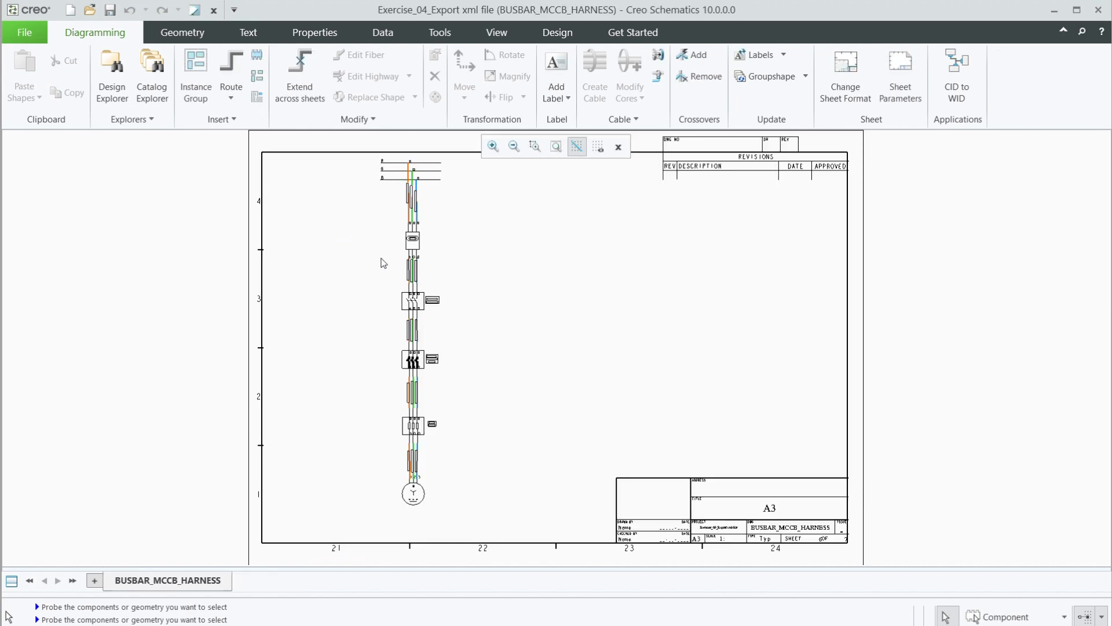
# Step: Examine the routed wires and labels between the MCCB, magnetic contactor, thermal overload relay and the components below them
pyautogui.scroll(4, 407, 275)
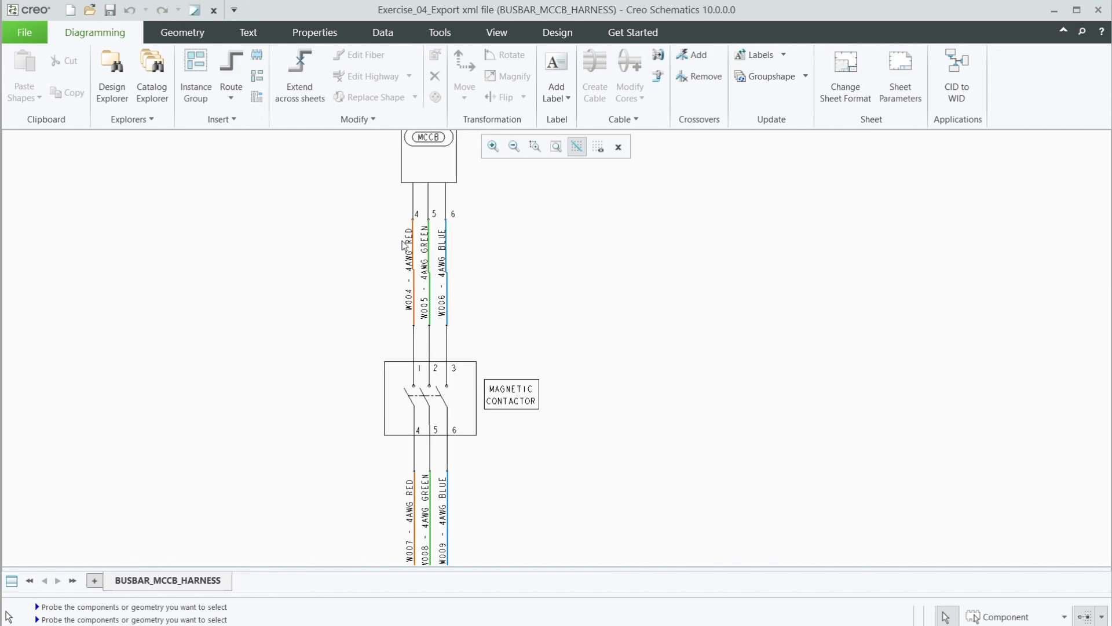
pyautogui.scroll(2, 403, 290)
pyautogui.scroll(-3, 419, 413)
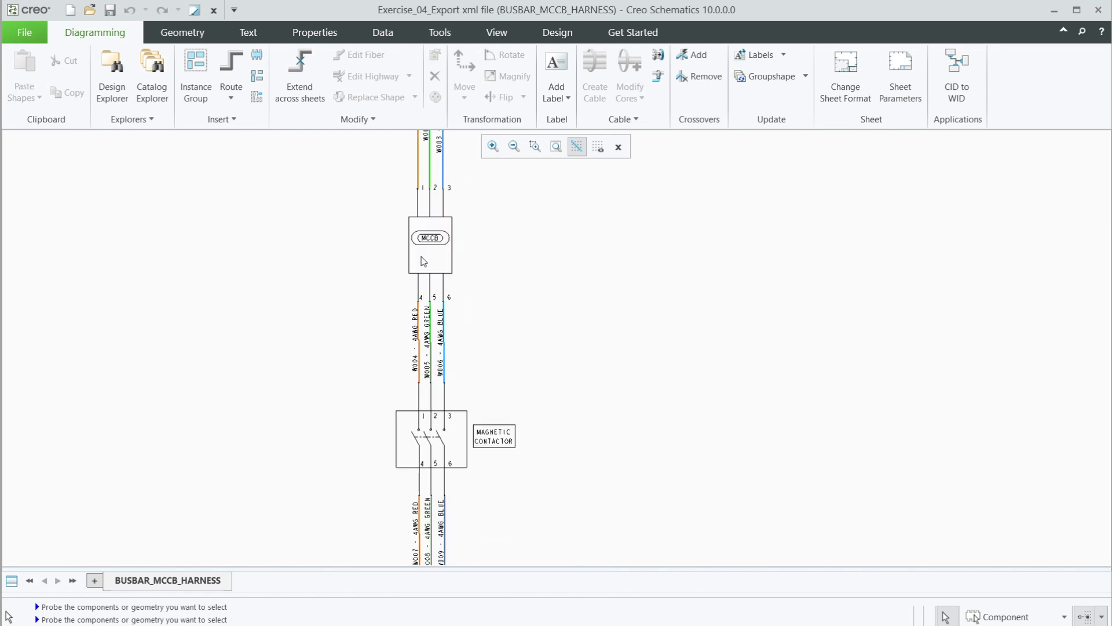
pyautogui.scroll(-3, 424, 261)
pyautogui.scroll(4, 423, 362)
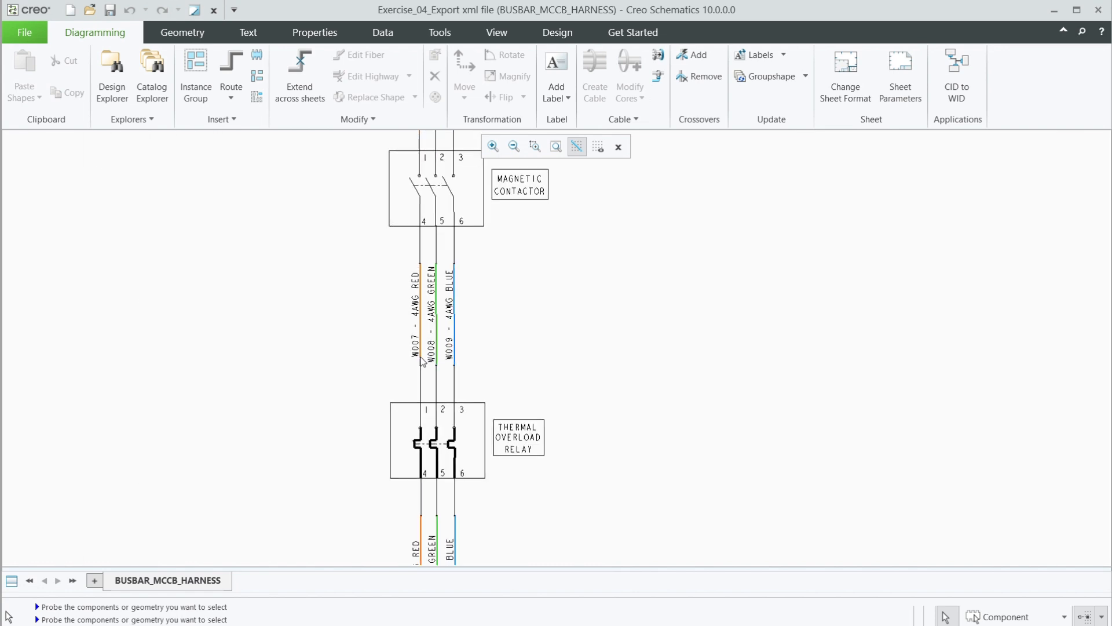
pyautogui.scroll(-4, 423, 362)
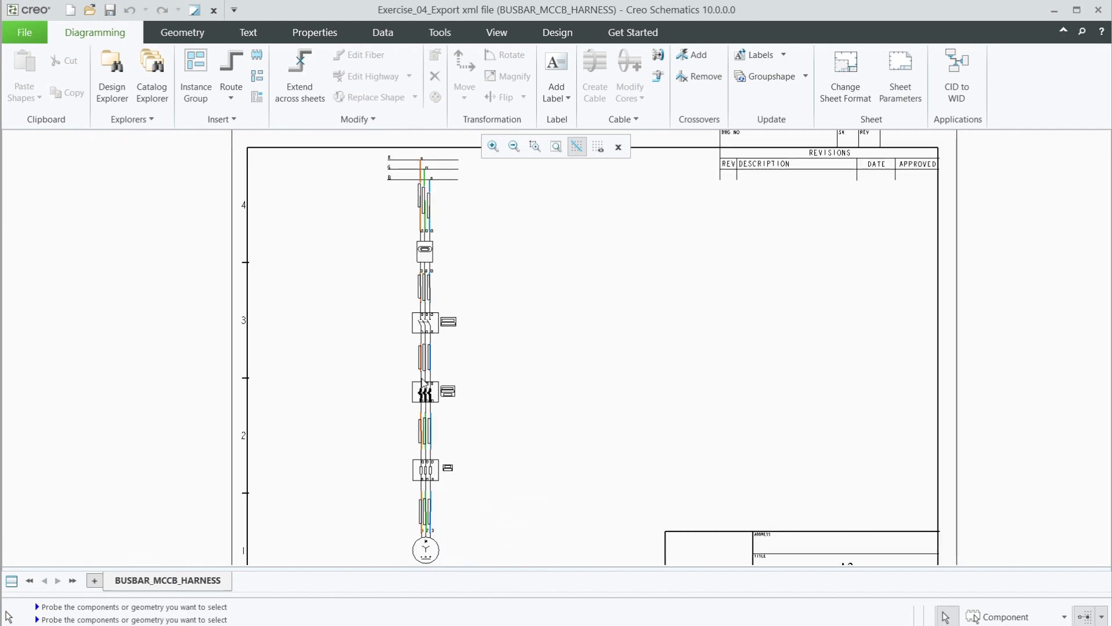
pyautogui.scroll(-2, 423, 383)
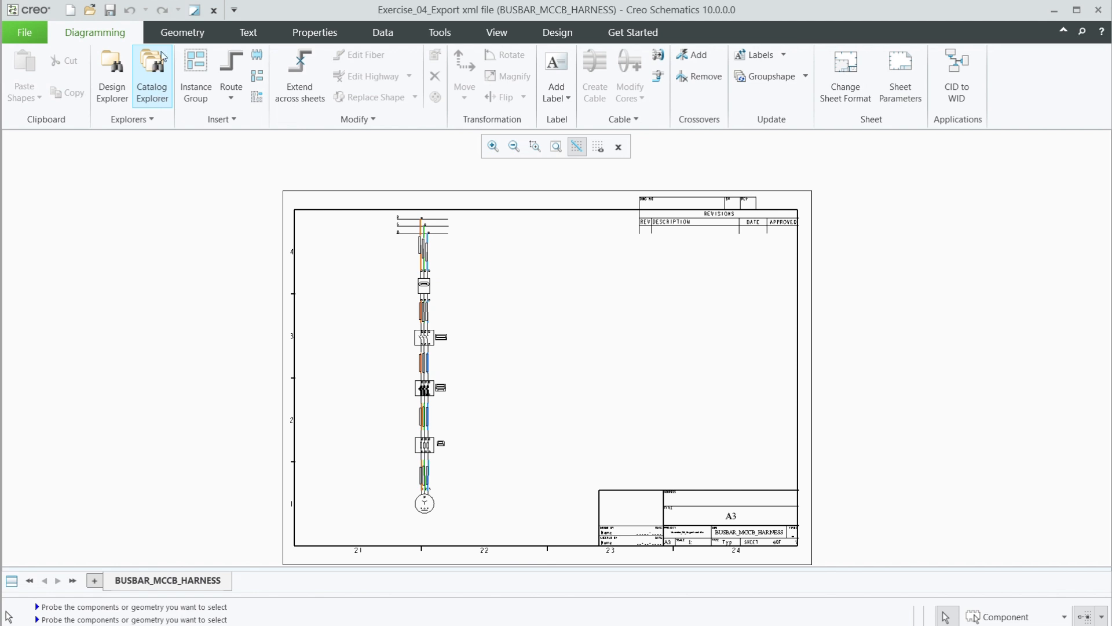
# Step: Set up an XML export of the current sheet with Cabling as the target application, and validate the XML
pyautogui.click(24, 32)
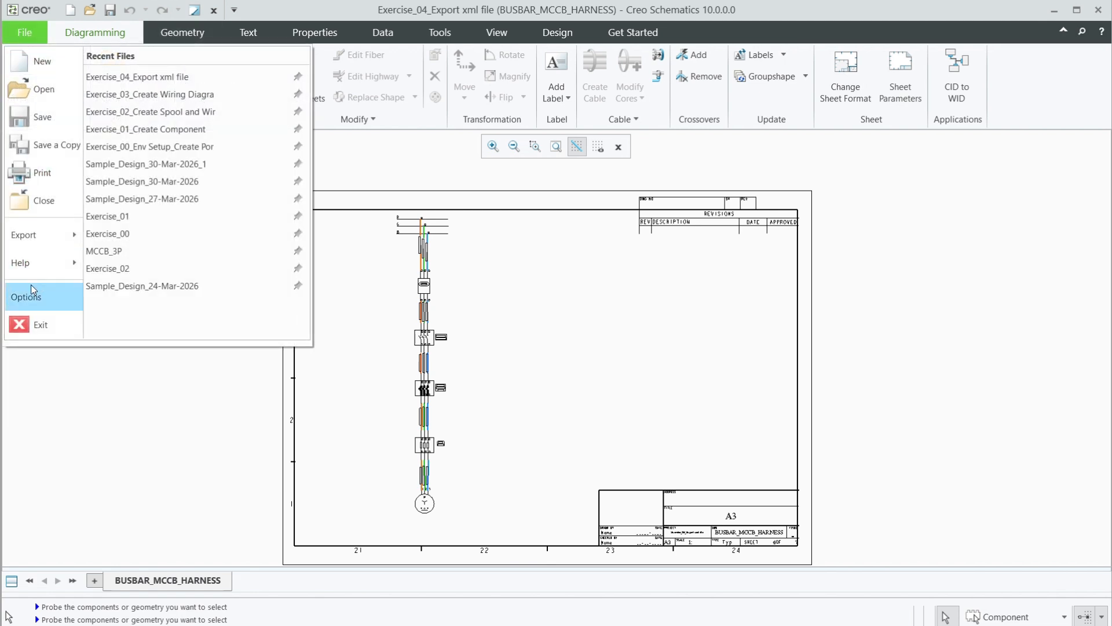
pyautogui.moveTo(49, 228)
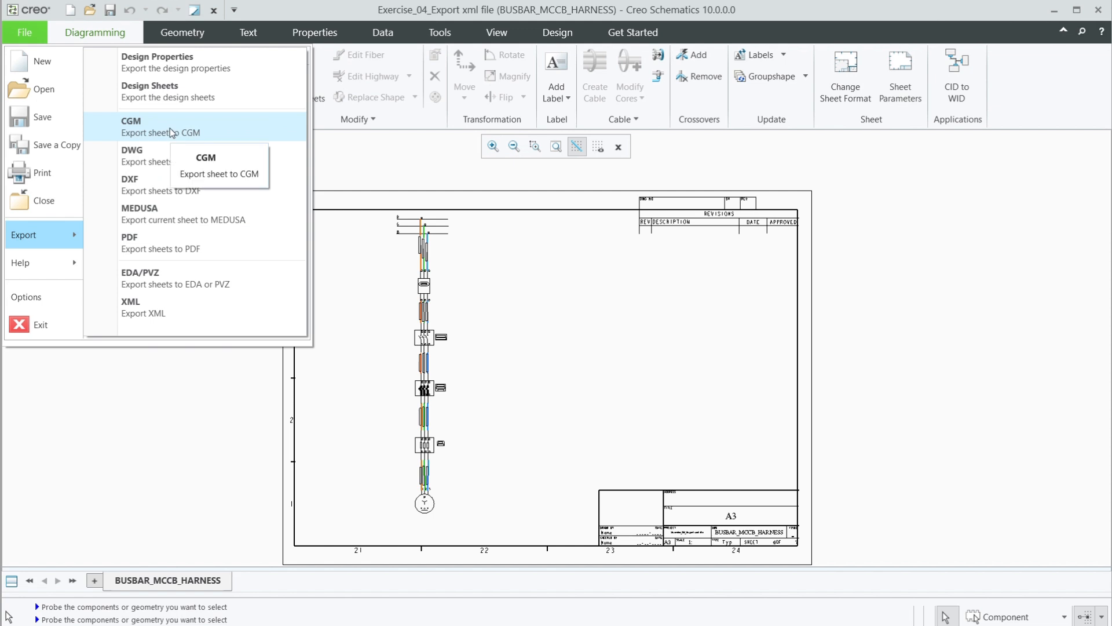
pyautogui.click(159, 306)
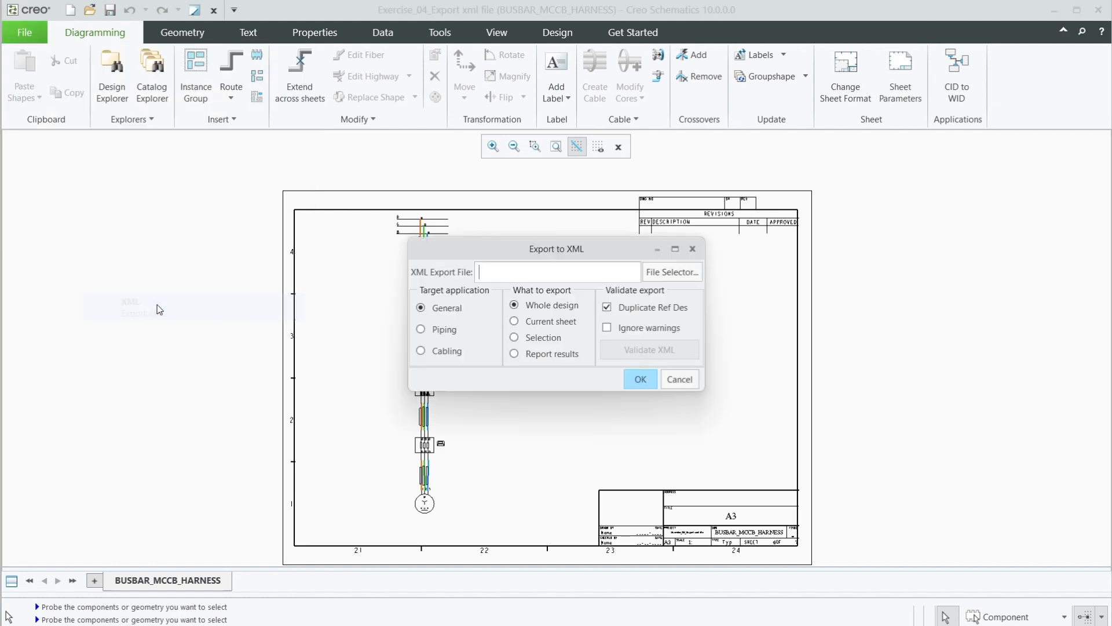
pyautogui.click(421, 352)
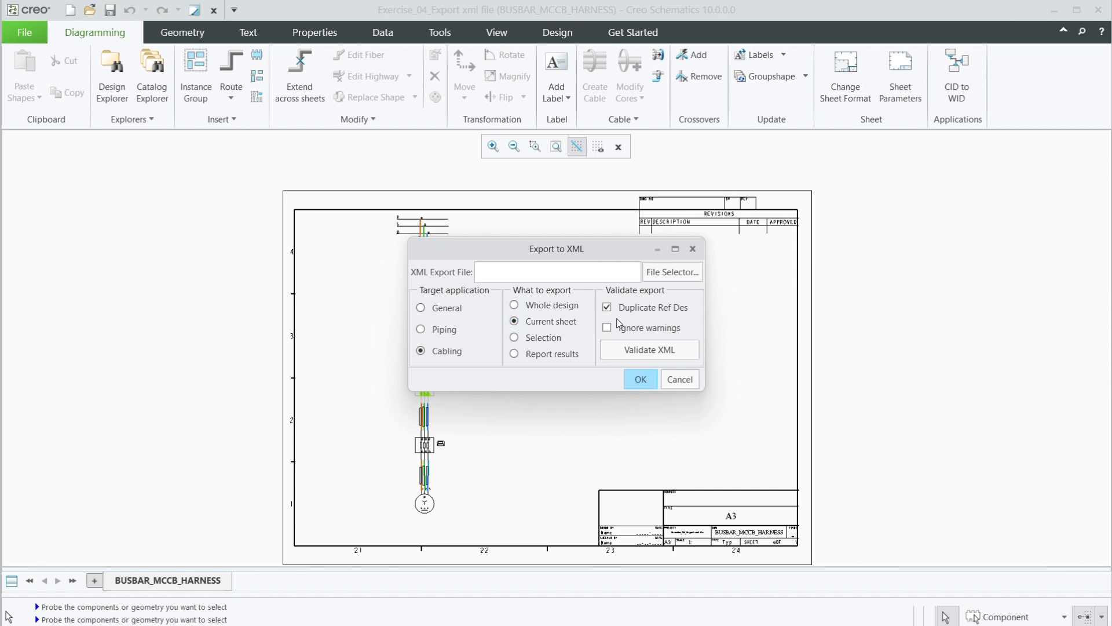
pyautogui.click(650, 350)
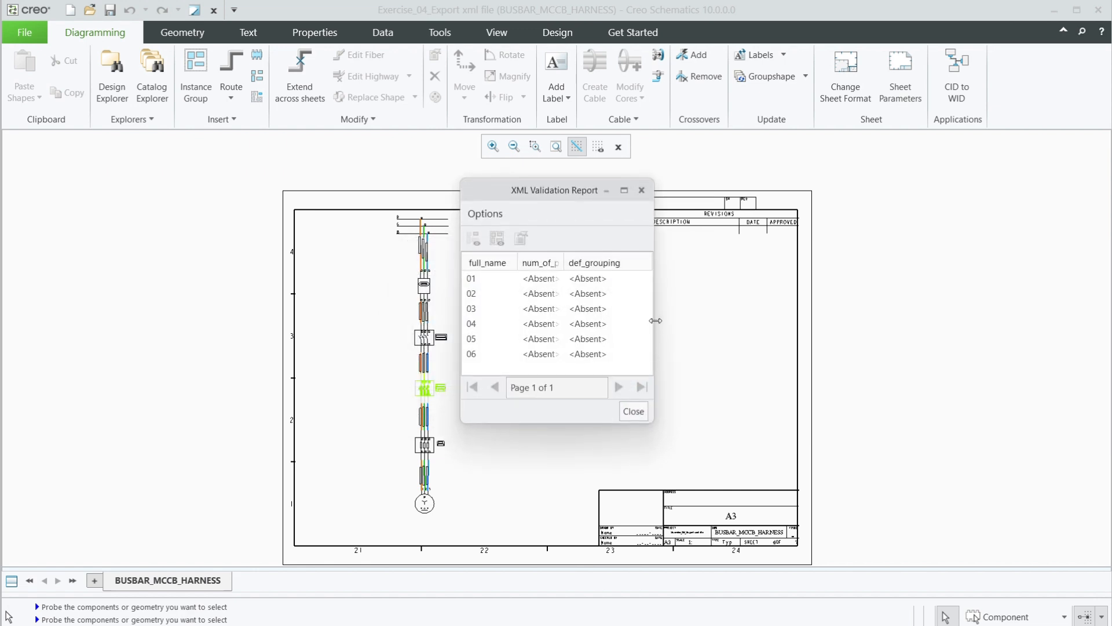
# Step: Enlarge the XML Validation Report, widen its num_of_pins column, and move the report clear of the wiring diagram
pyautogui.moveTo(656, 320); pyautogui.dragTo(915, 330)
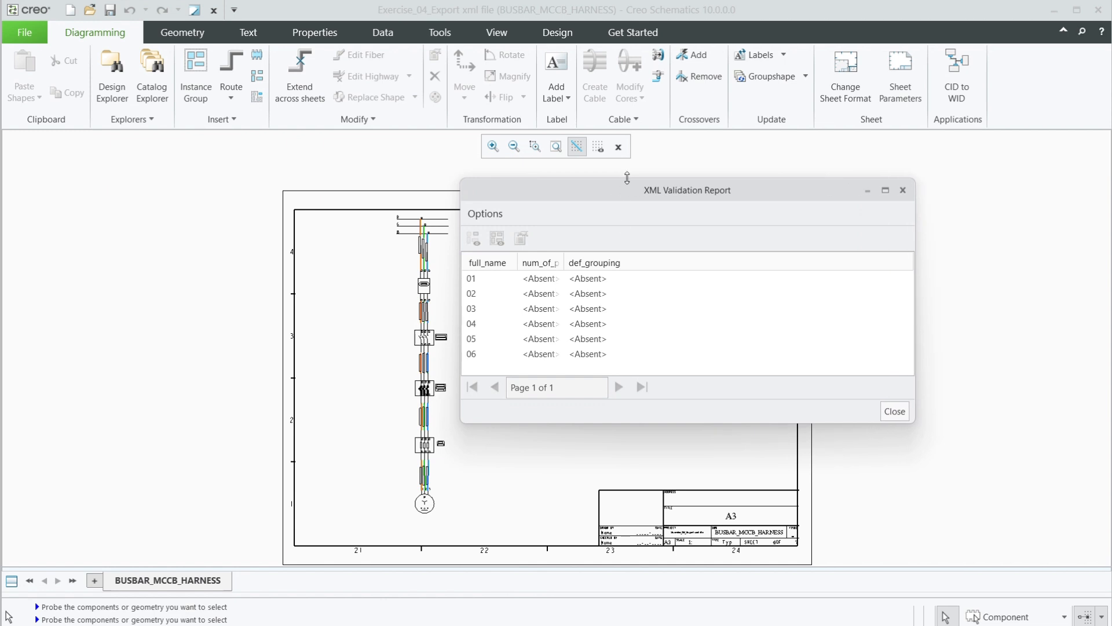
pyautogui.moveTo(626, 178); pyautogui.dragTo(627, 114)
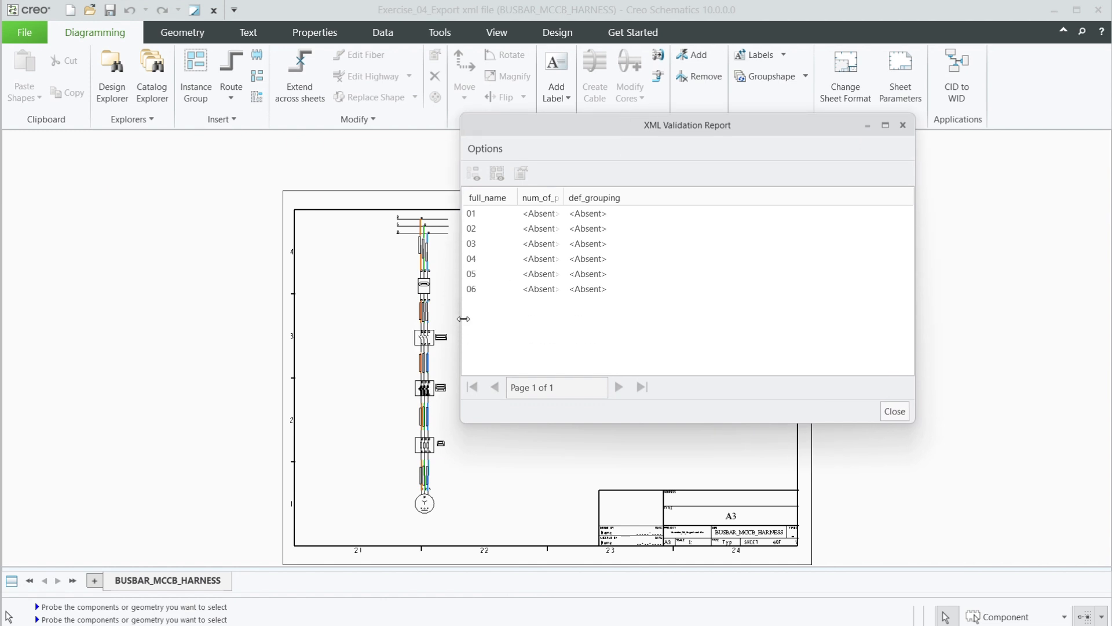
pyautogui.moveTo(463, 318); pyautogui.dragTo(306, 319)
pyautogui.moveTo(409, 198); pyautogui.dragTo(457, 201)
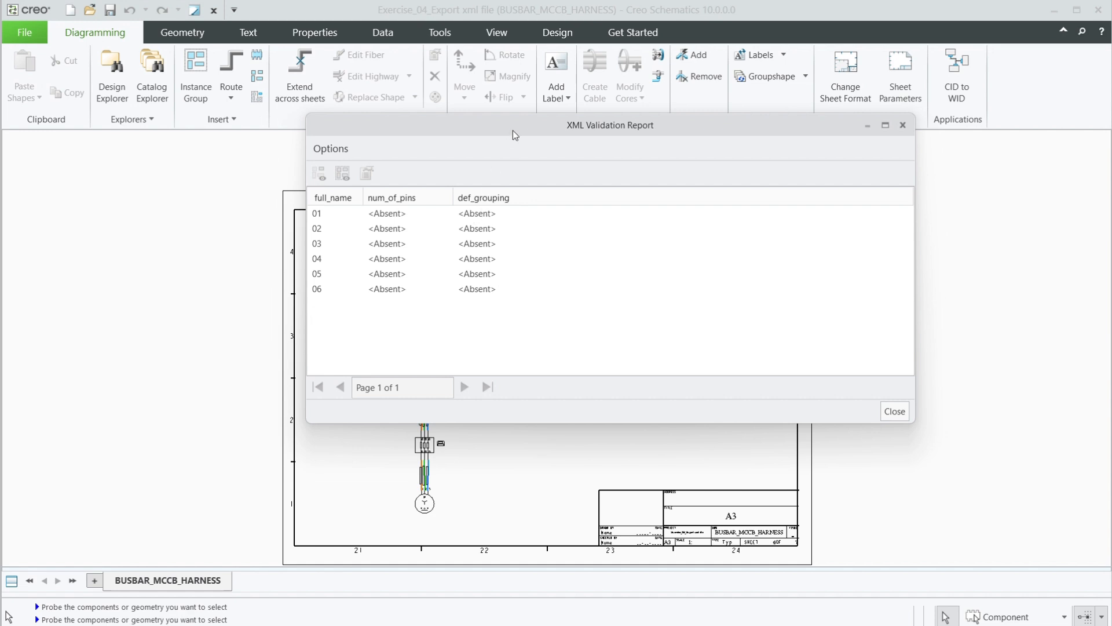
pyautogui.moveTo(523, 126); pyautogui.dragTo(824, 139)
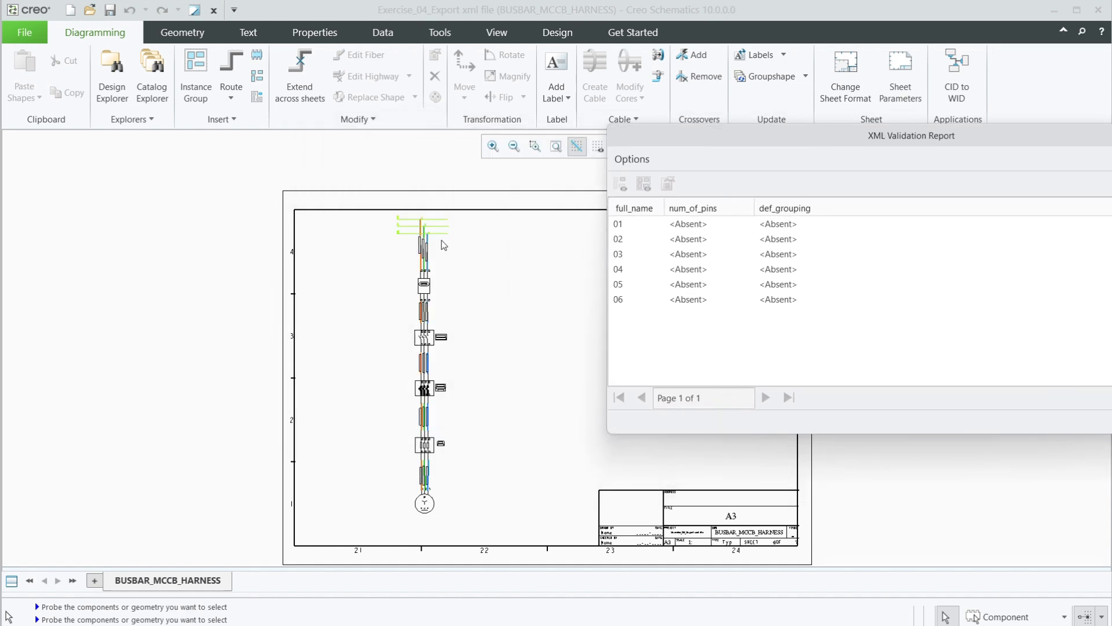
# Step: Inspect the component parameters and port parameters of the R, G, B busbar component
pyautogui.scroll(4, 441, 240)
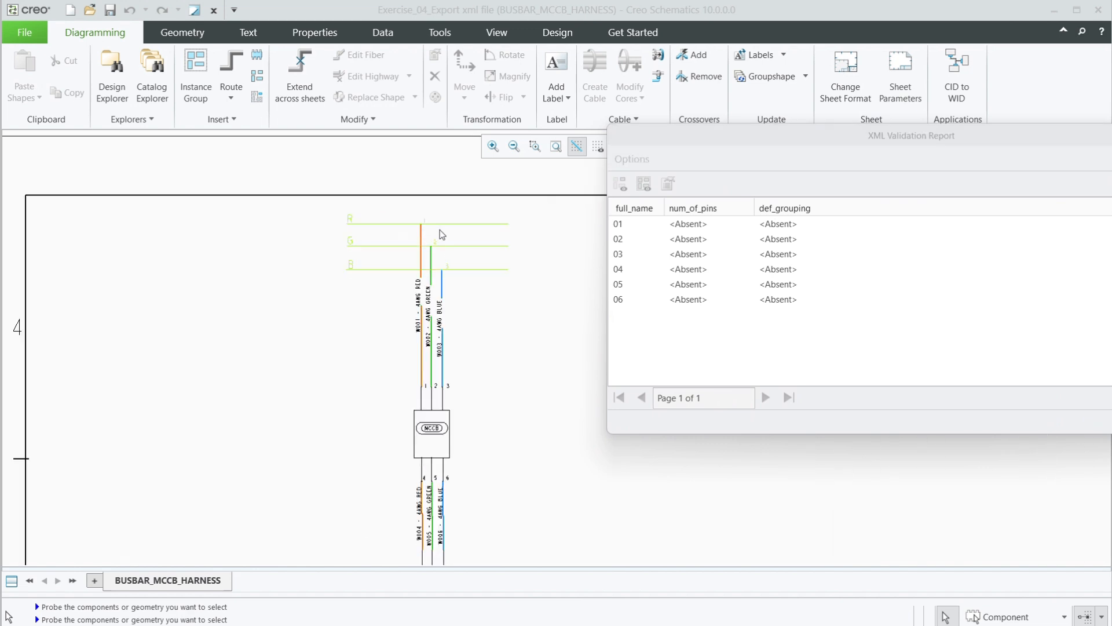
pyautogui.click(439, 231)
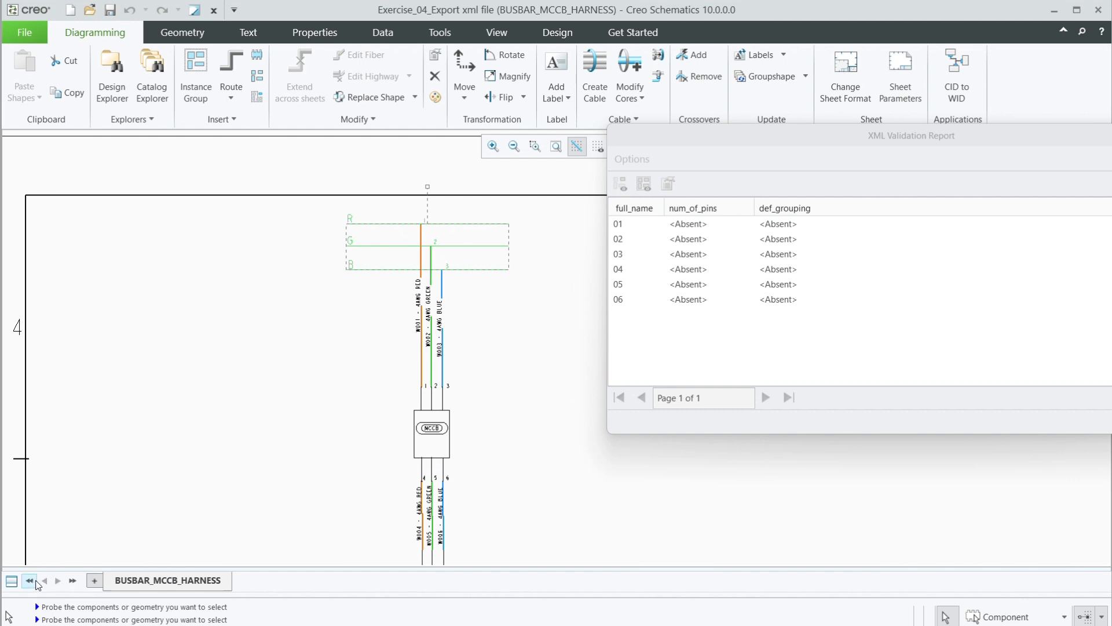
pyautogui.click(12, 581)
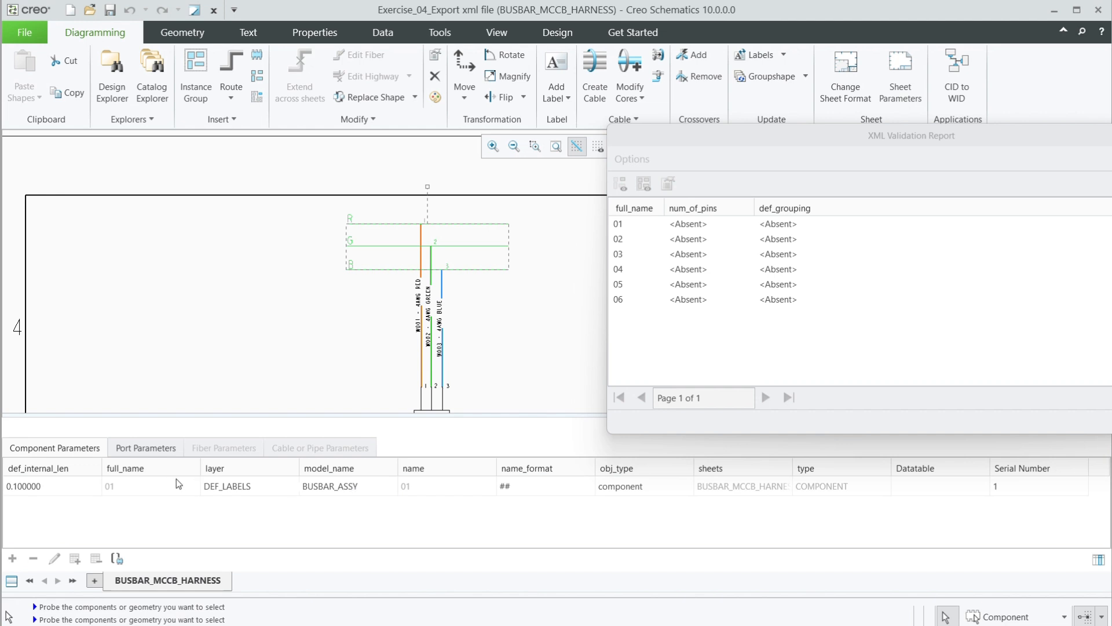
pyautogui.click(136, 449)
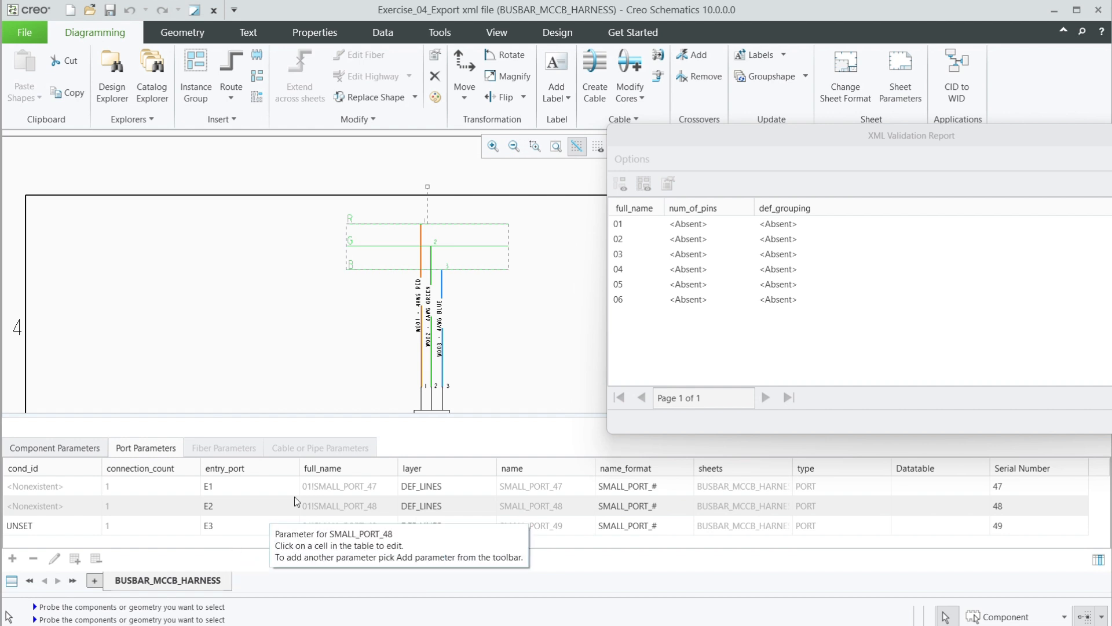
# Step: Inspect the port parameters and component parameters of the MCCB, and hide the parameter table
pyautogui.scroll(-3, 426, 243)
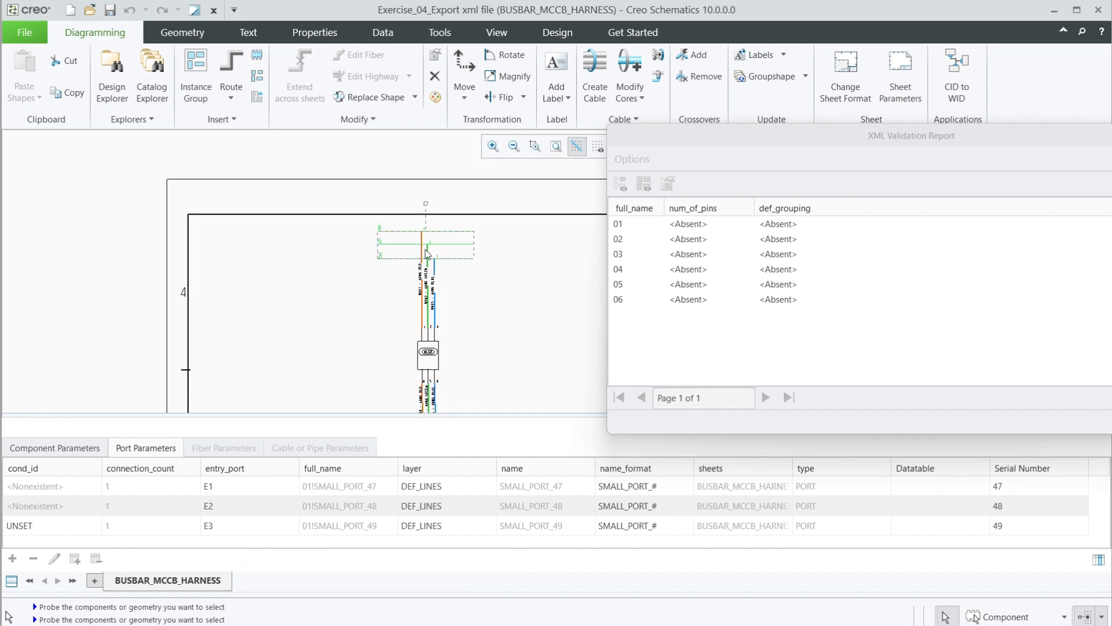
pyautogui.click(431, 360)
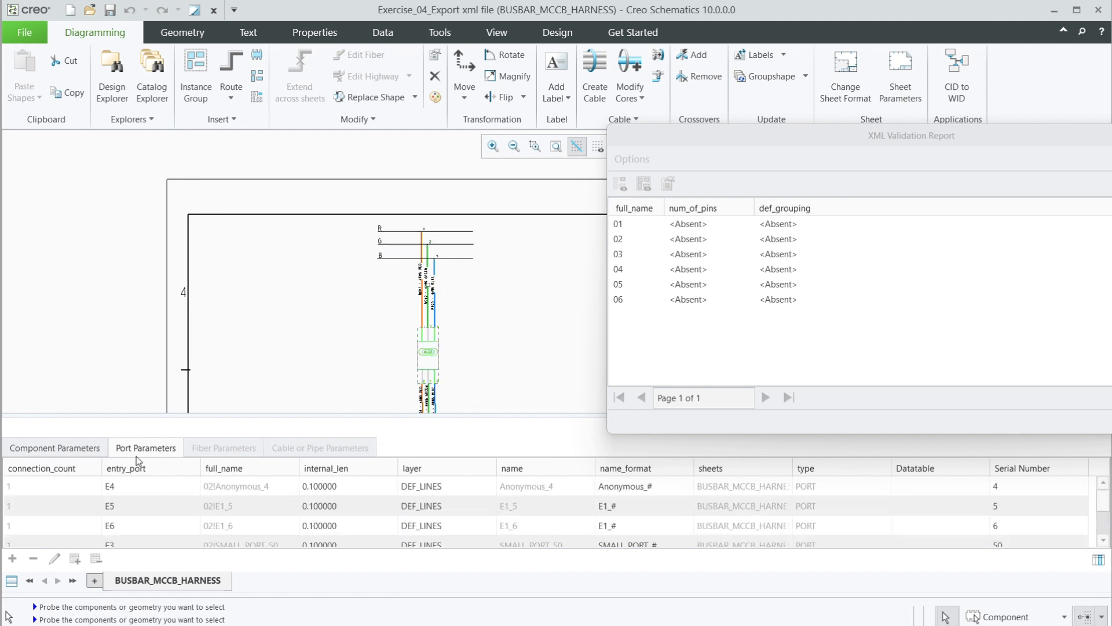
pyautogui.scroll(-1, 186, 504)
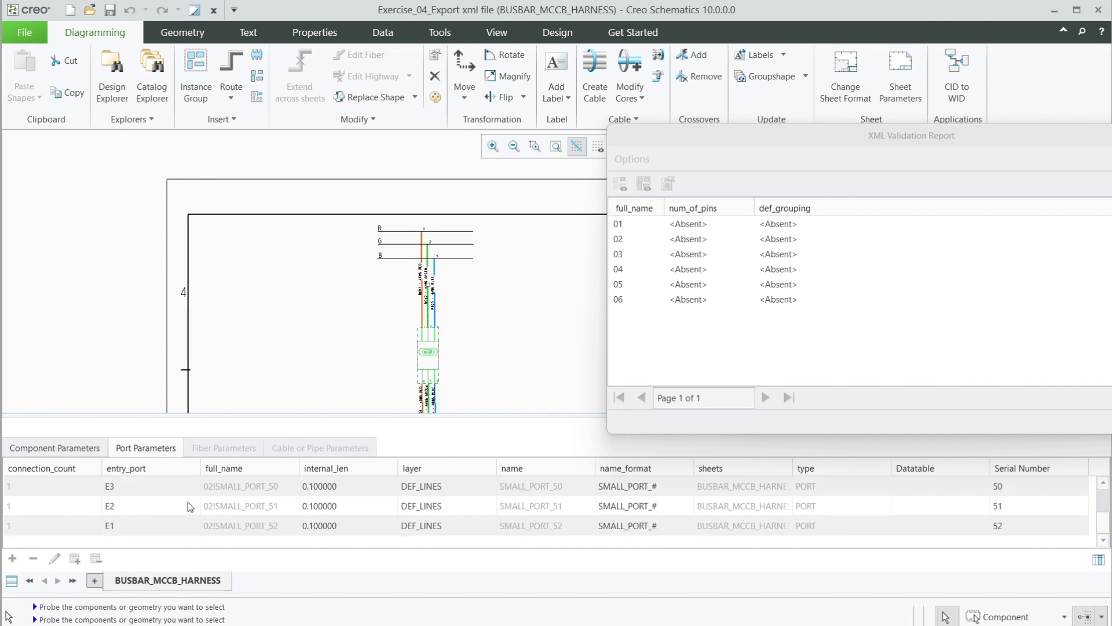
pyautogui.scroll(1, 188, 501)
pyautogui.click(71, 450)
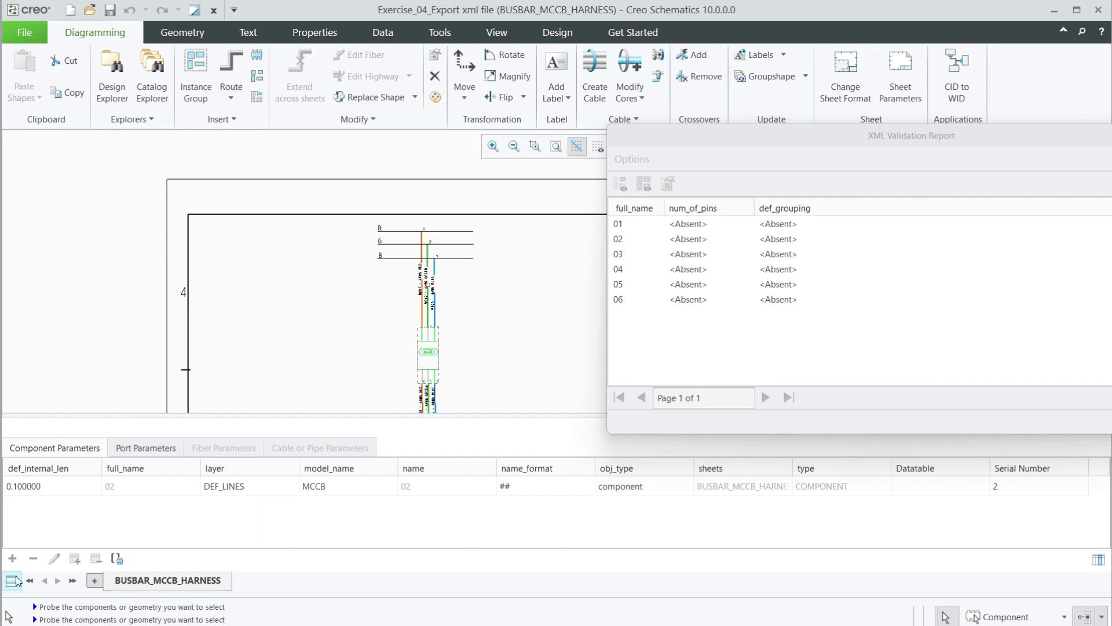
pyautogui.click(11, 582)
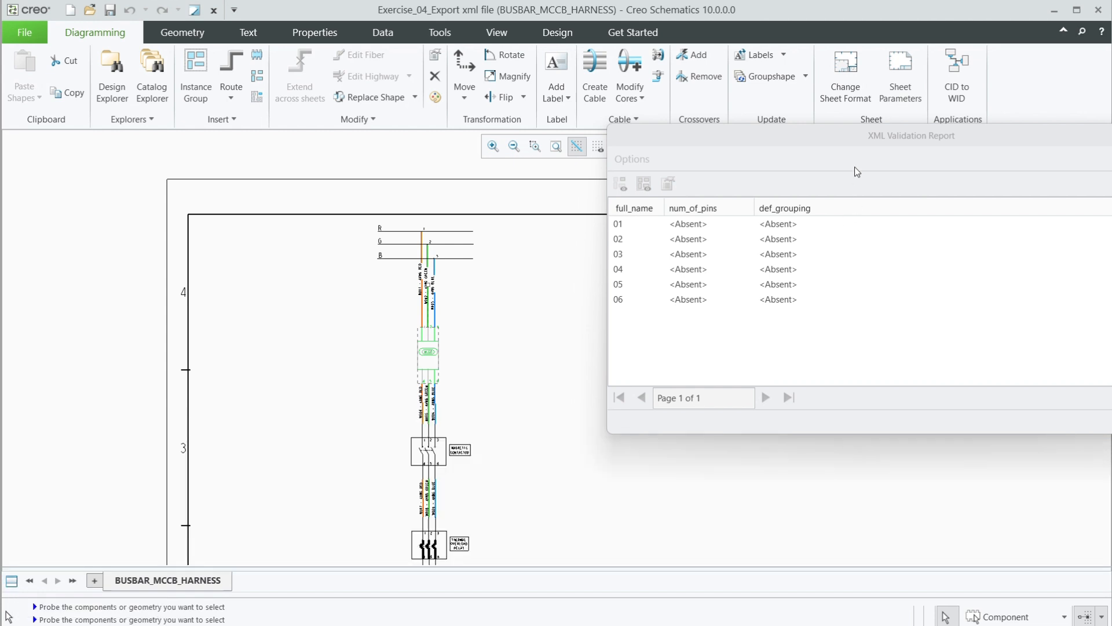
# Step: Close the XML Validation Report
pyautogui.moveTo(861, 139); pyautogui.dragTo(569, 127)
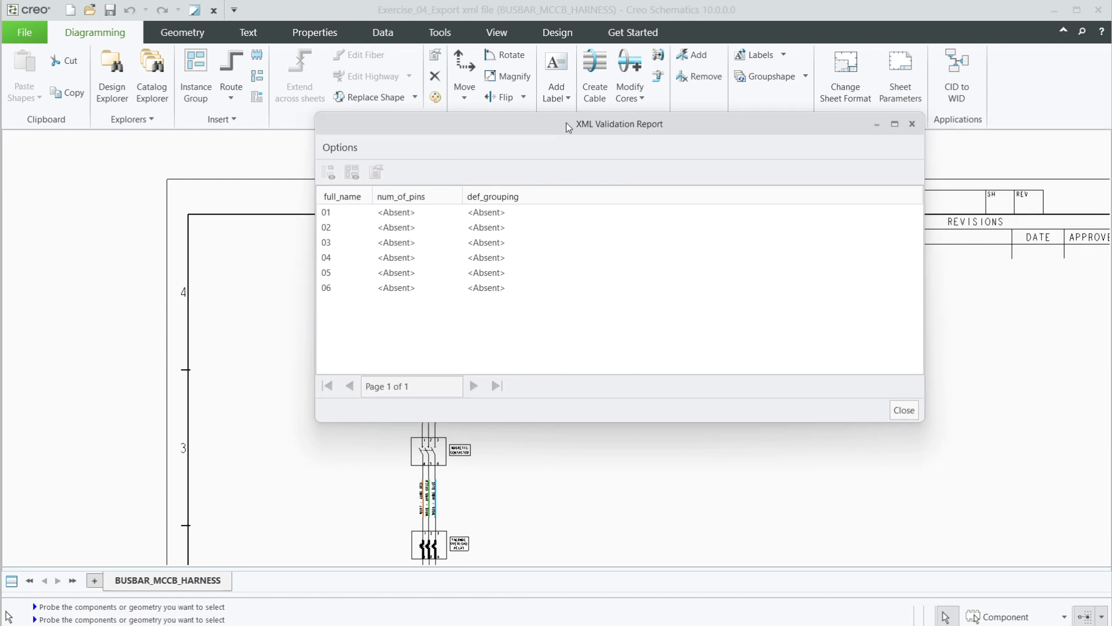
pyautogui.click(912, 414)
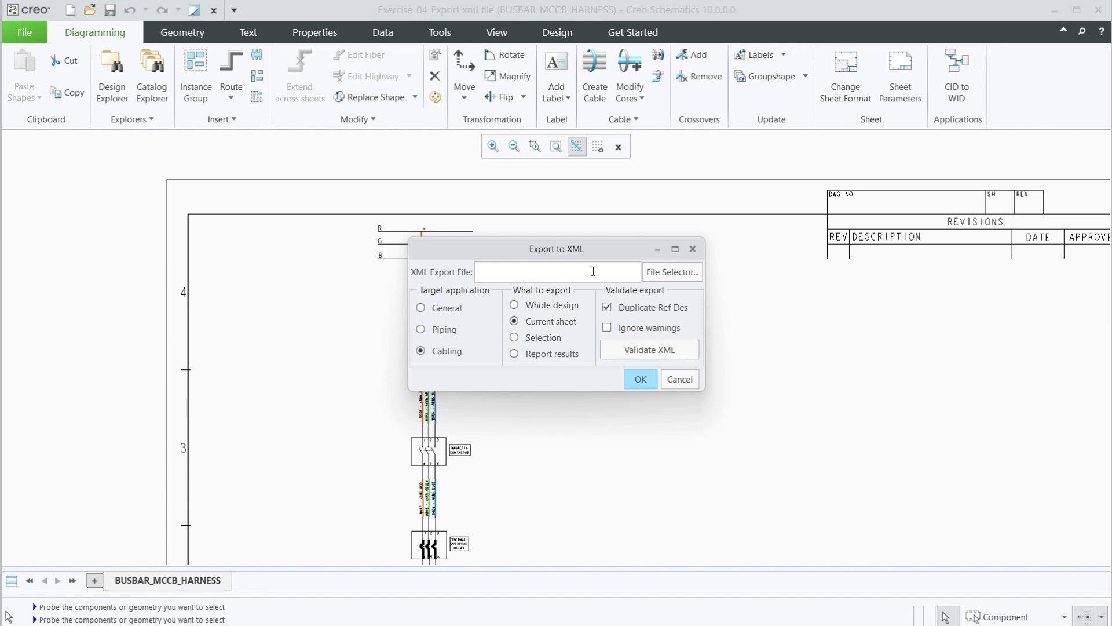
pyautogui.write('mCC')
pyautogui.write('CC_HARNESS')
pyautogui.click(673, 272)
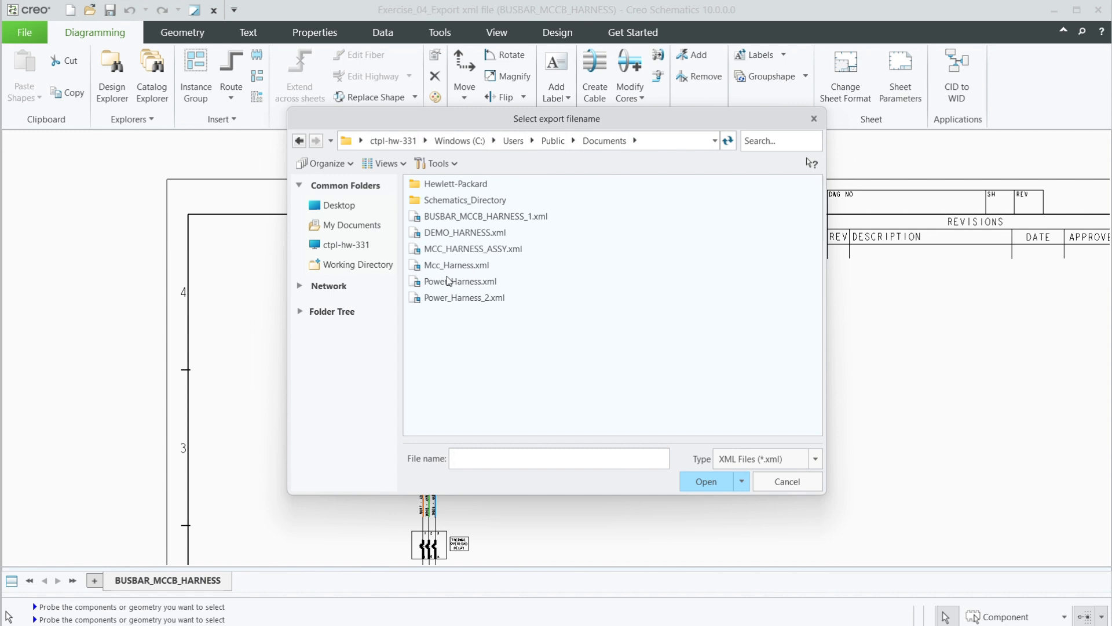
pyautogui.click(778, 483)
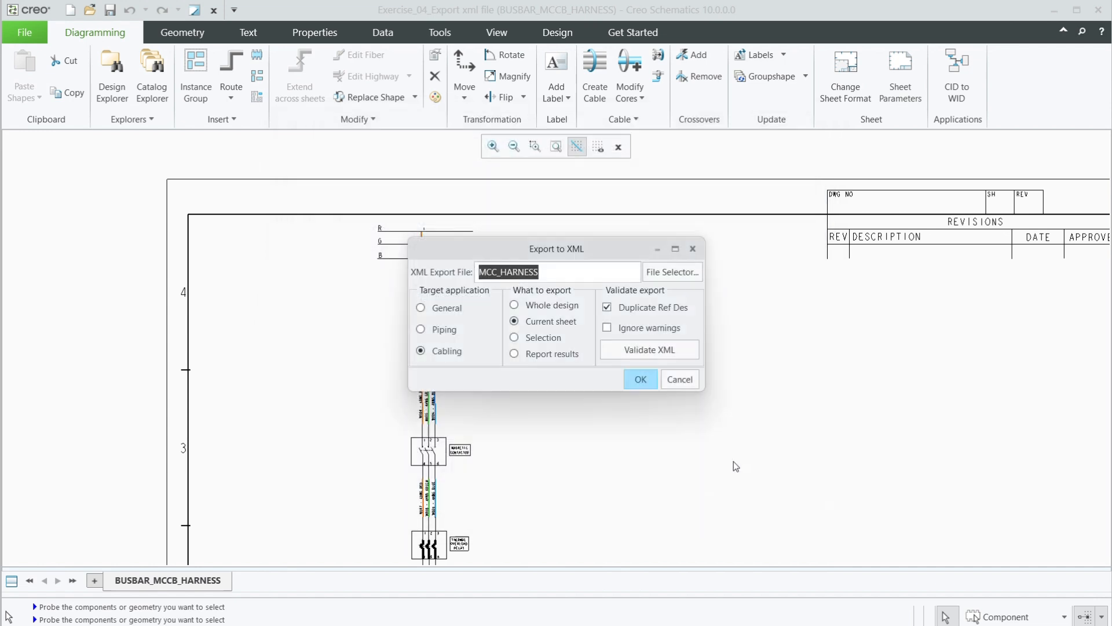
pyautogui.click(643, 381)
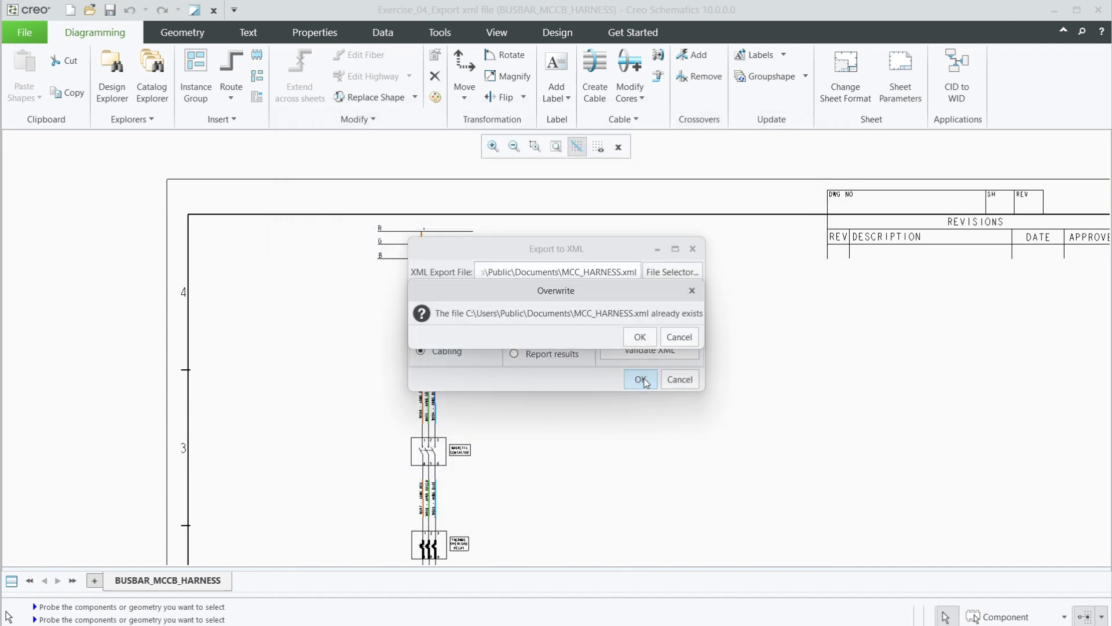
pyautogui.click(681, 338)
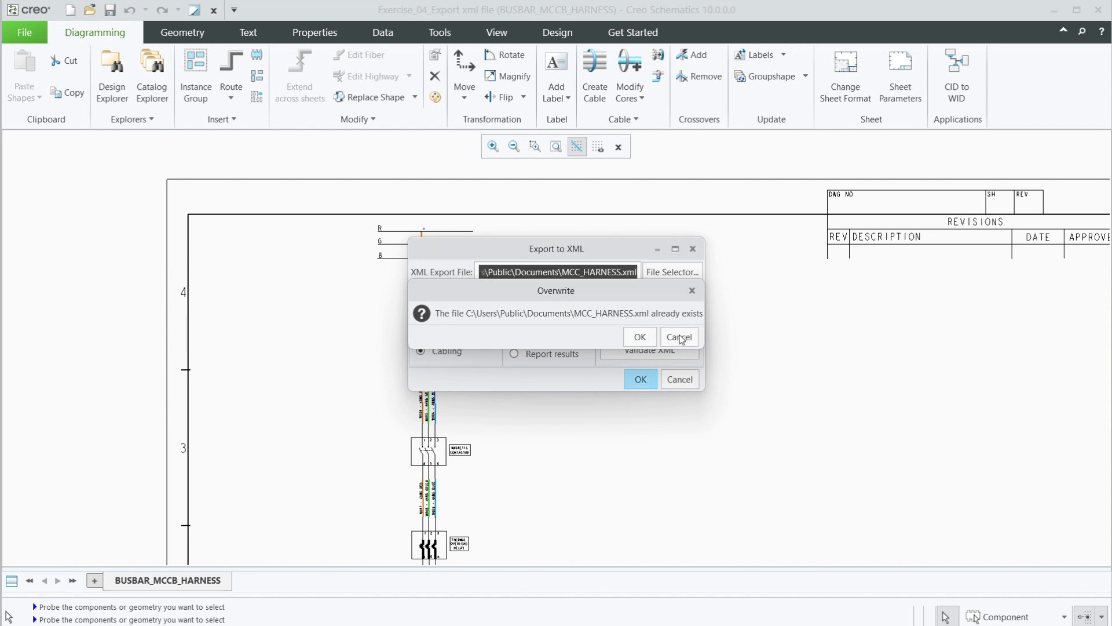
pyautogui.click(677, 381)
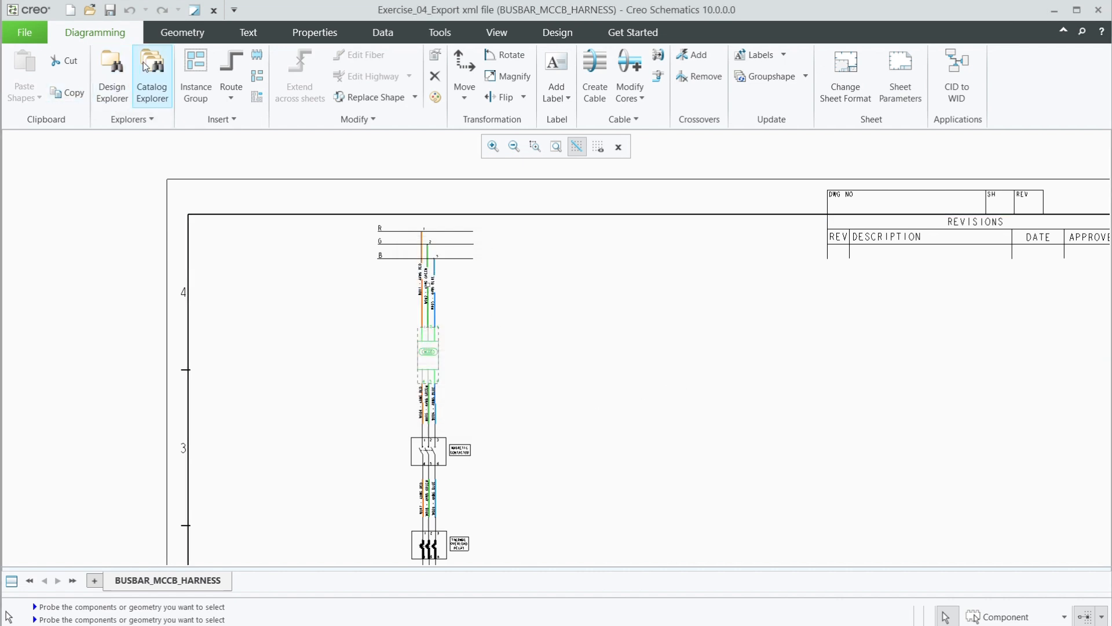
# Step: Export the current sheet to XML for the Cabling application under the file name MCC_HARNESS_1, and clear the MCCB selection
pyautogui.click(24, 32)
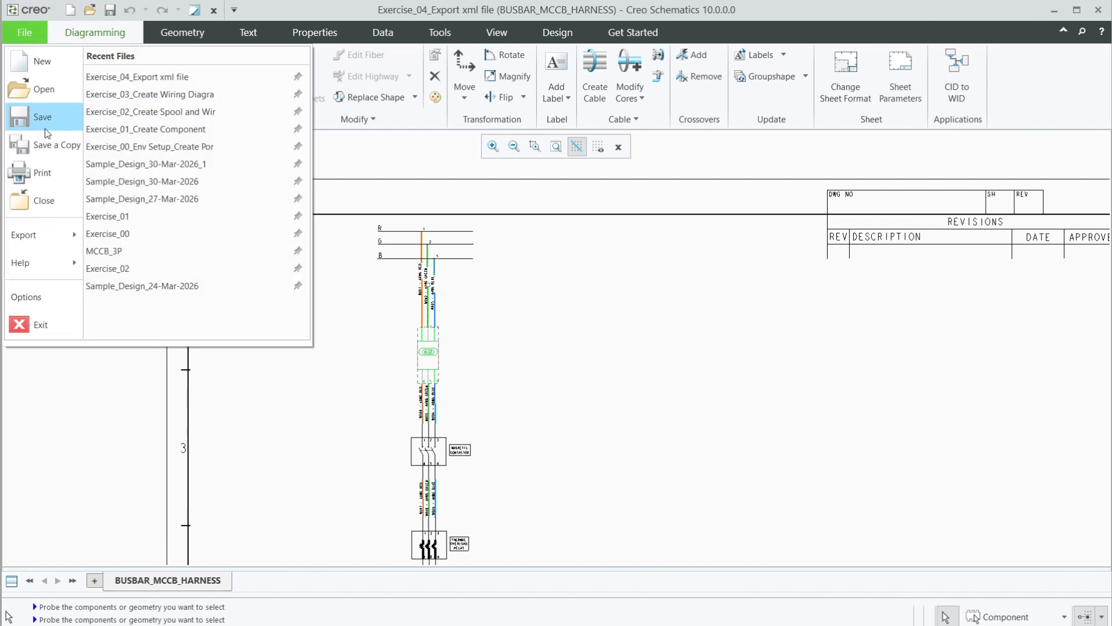
pyautogui.moveTo(47, 233)
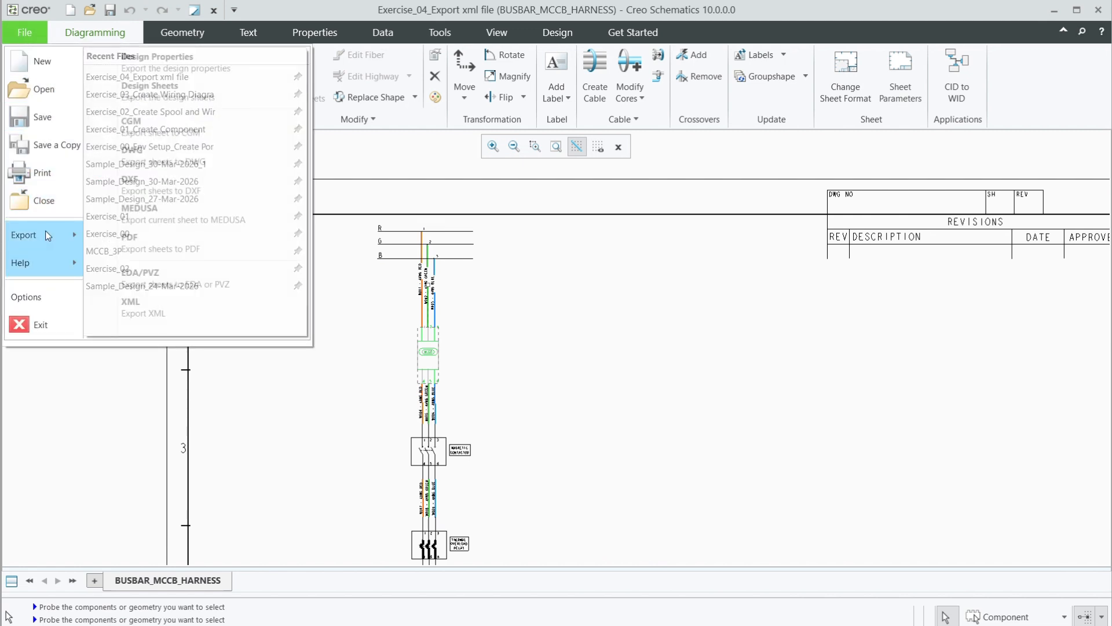
pyautogui.click(139, 307)
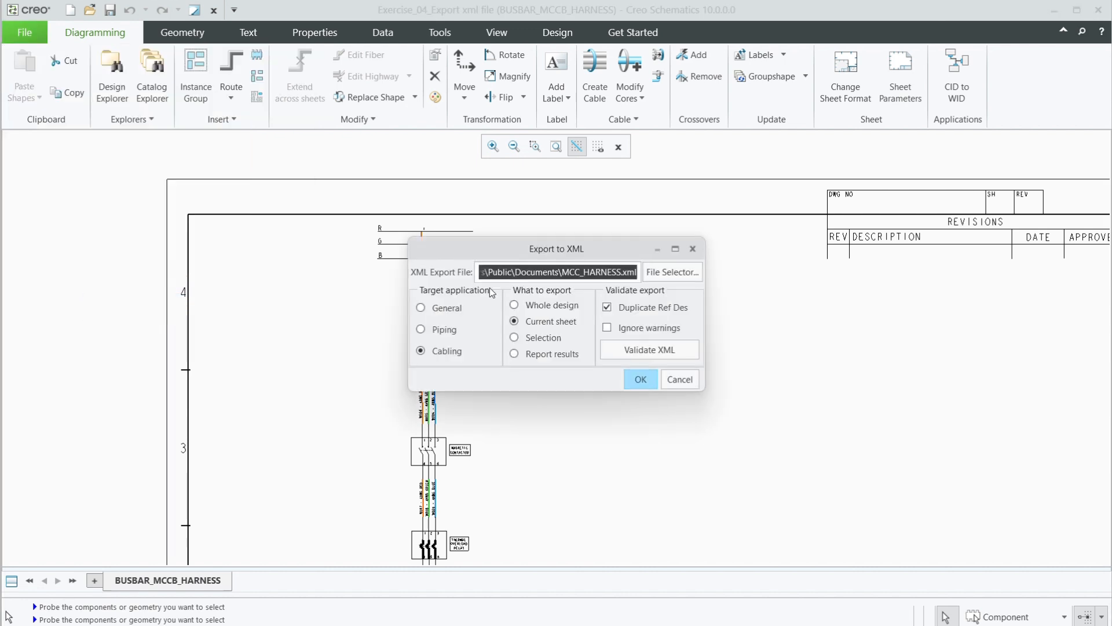
pyautogui.click(623, 271)
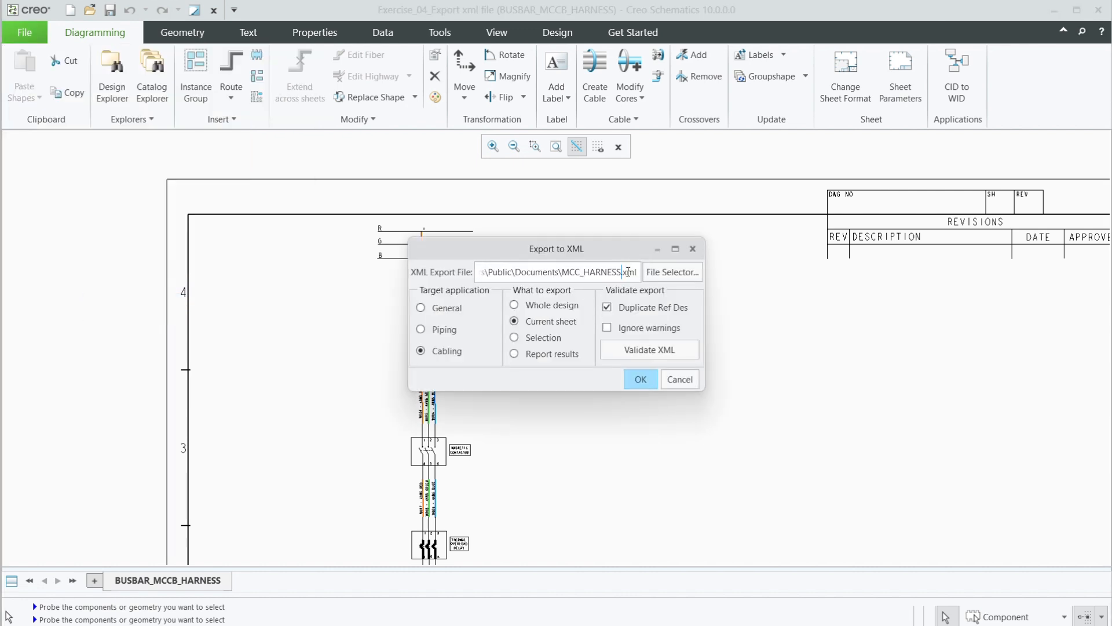
pyautogui.moveTo(635, 273); pyautogui.dragTo(435, 276)
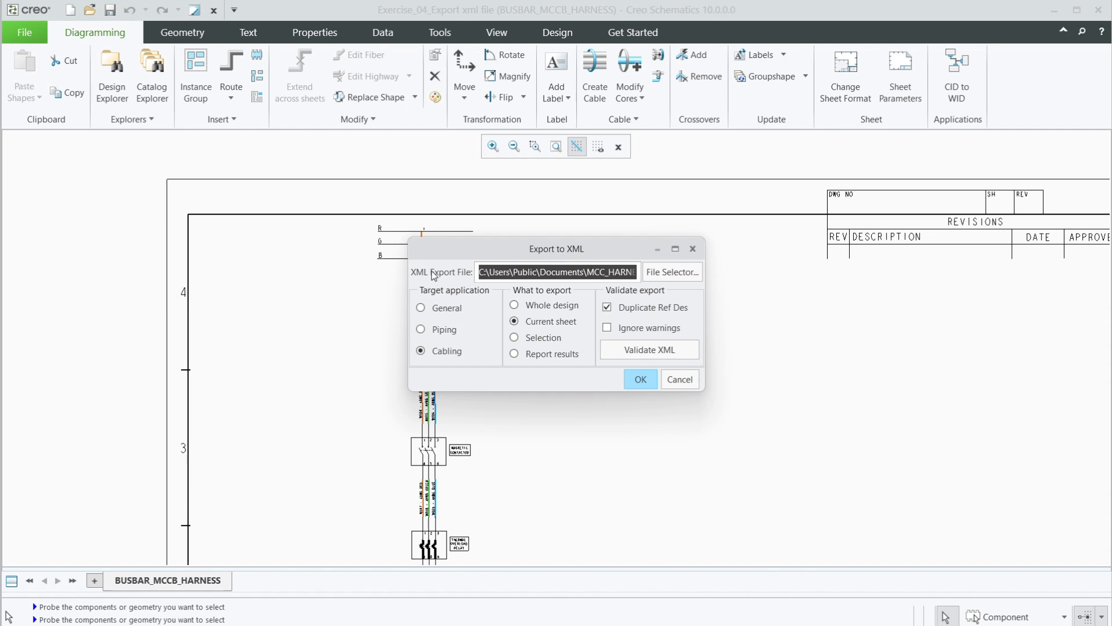
pyautogui.write('dE')
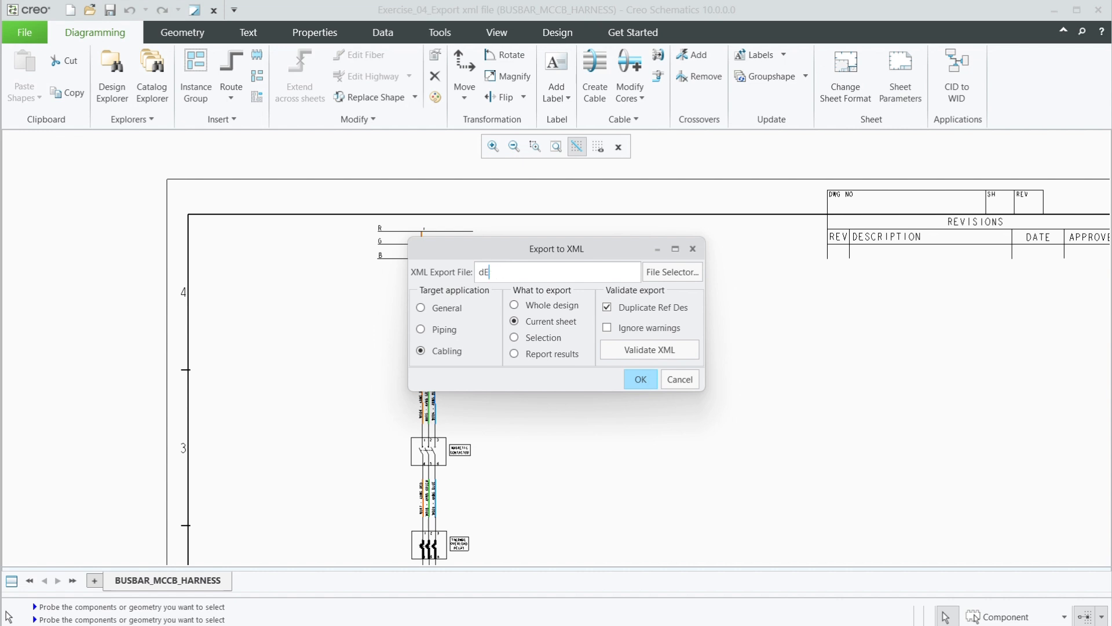
pyautogui.write('MCC_HARNESS_1')
pyautogui.click(643, 378)
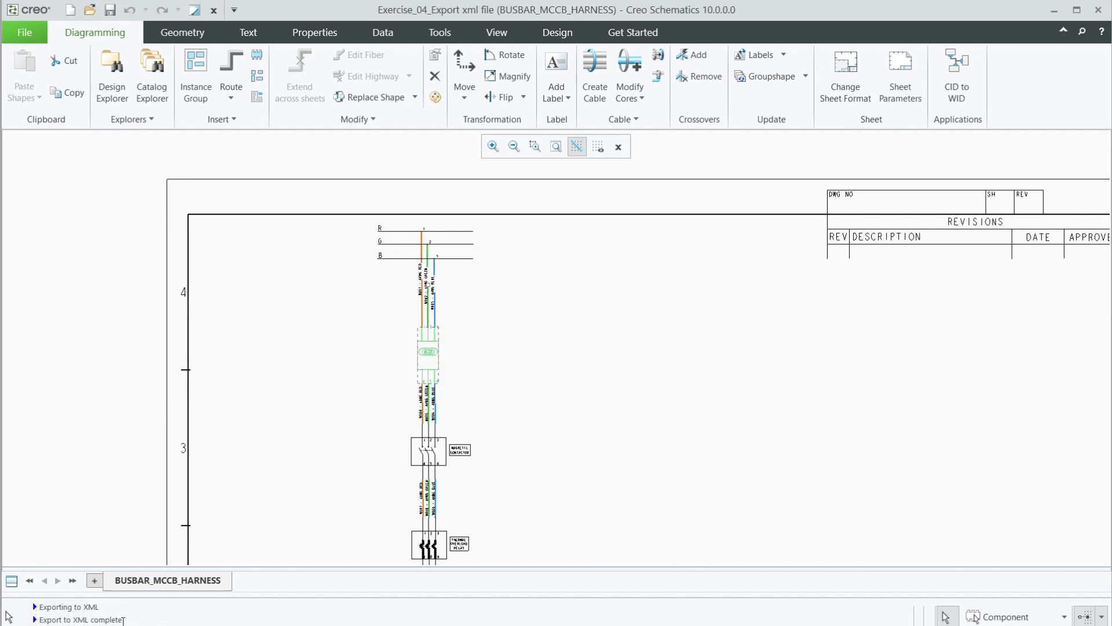
pyautogui.click(351, 351)
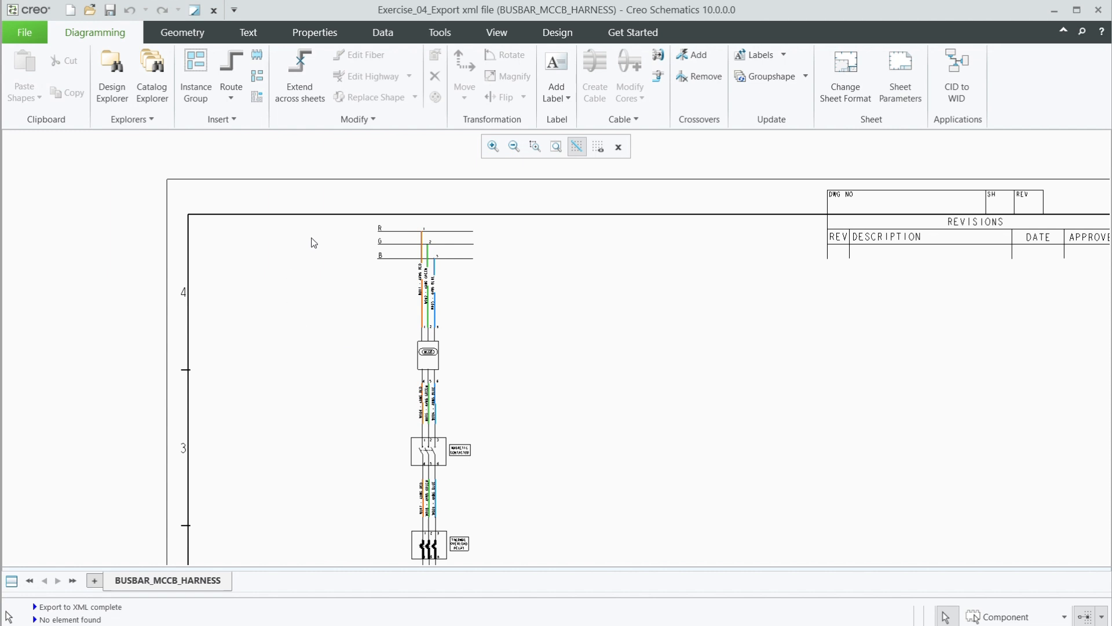
# Step: Switch to Creo Parametric and open demo_assy_cell.asm from Creo_Directory - Power_Harness, subfolder 06_mcc-panel_Cable_routing, filtering the files by DEMO
pyautogui.hotkey('alt', 'Tab')
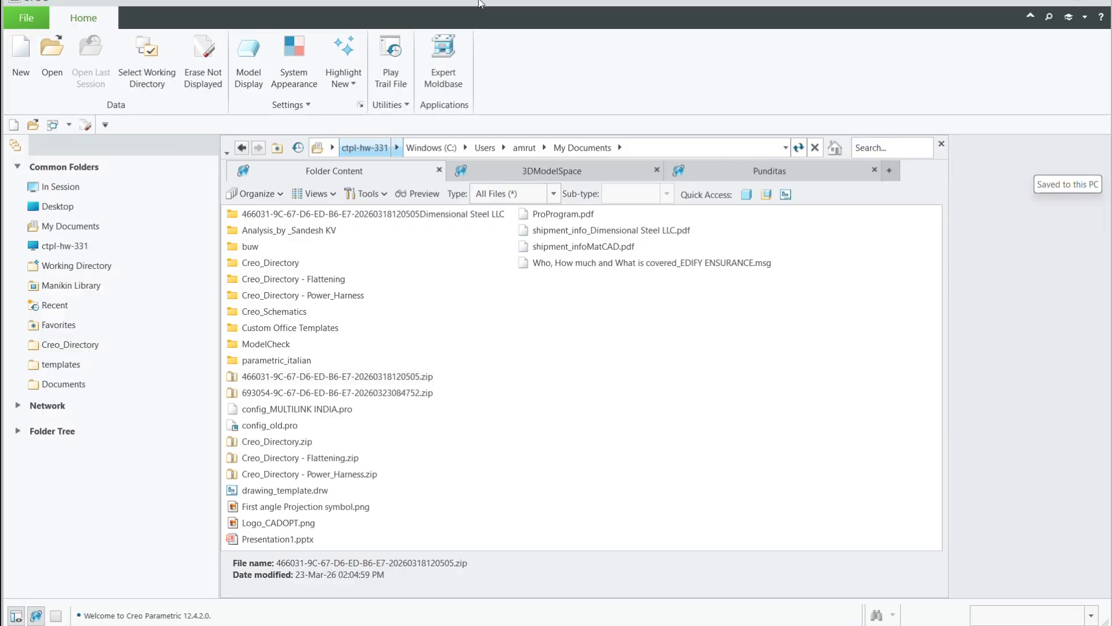
pyautogui.doubleClick(333, 297)
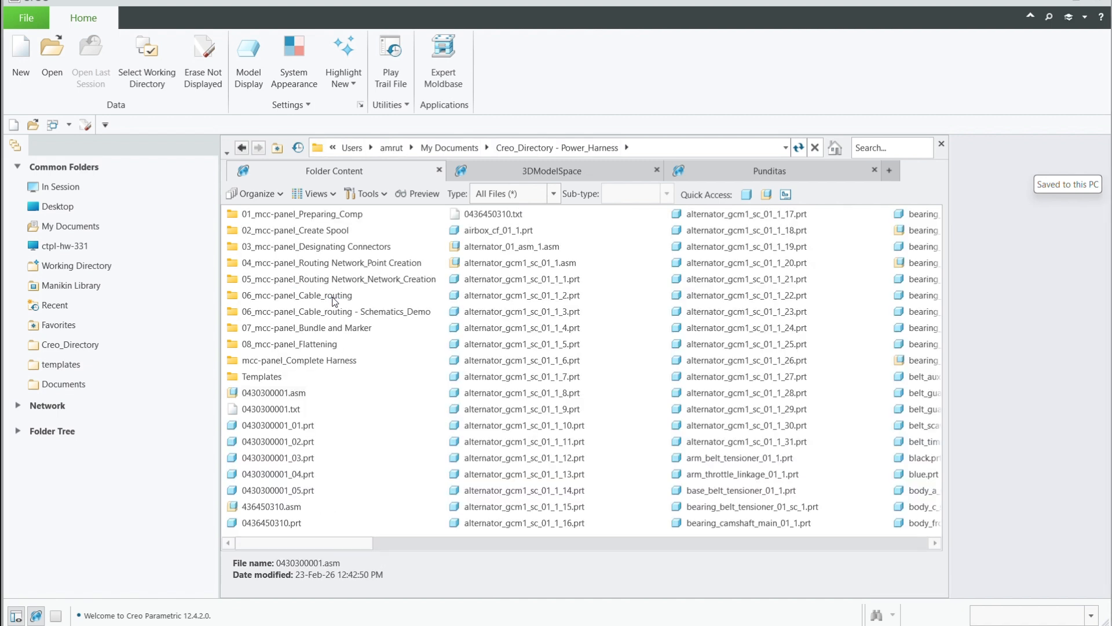
pyautogui.click(278, 299)
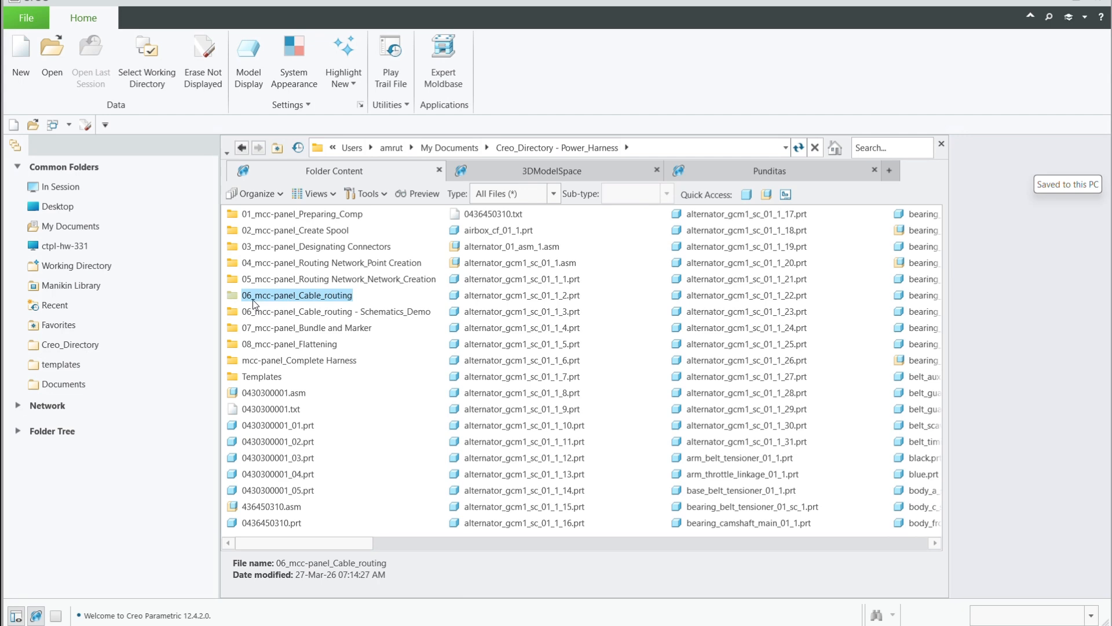
pyautogui.doubleClick(322, 299)
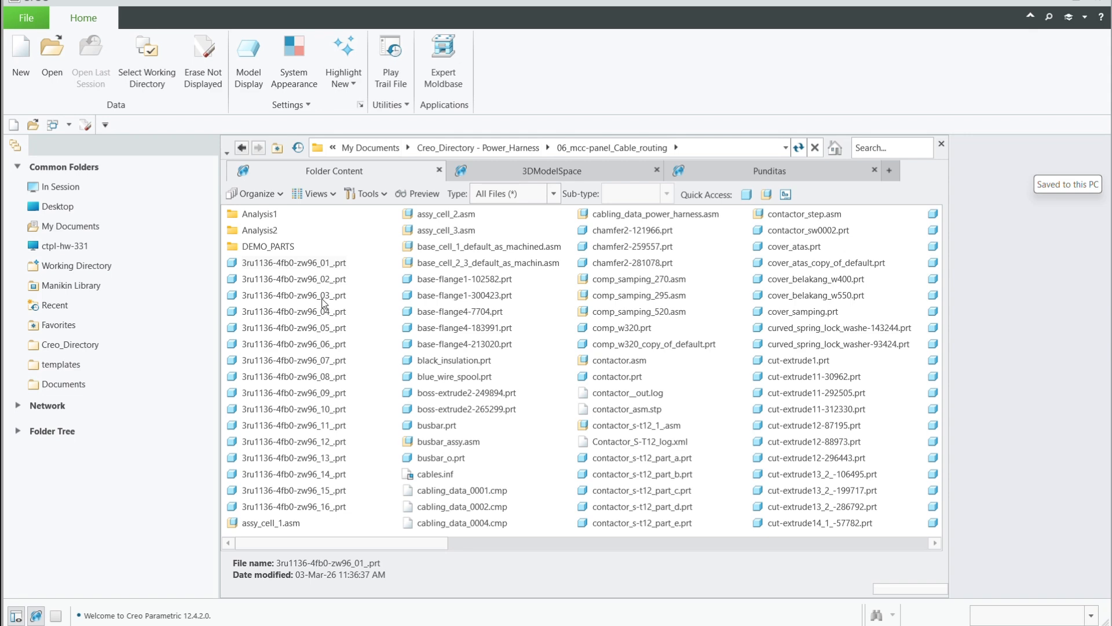
pyautogui.click(875, 151)
pyautogui.write('DEMO')
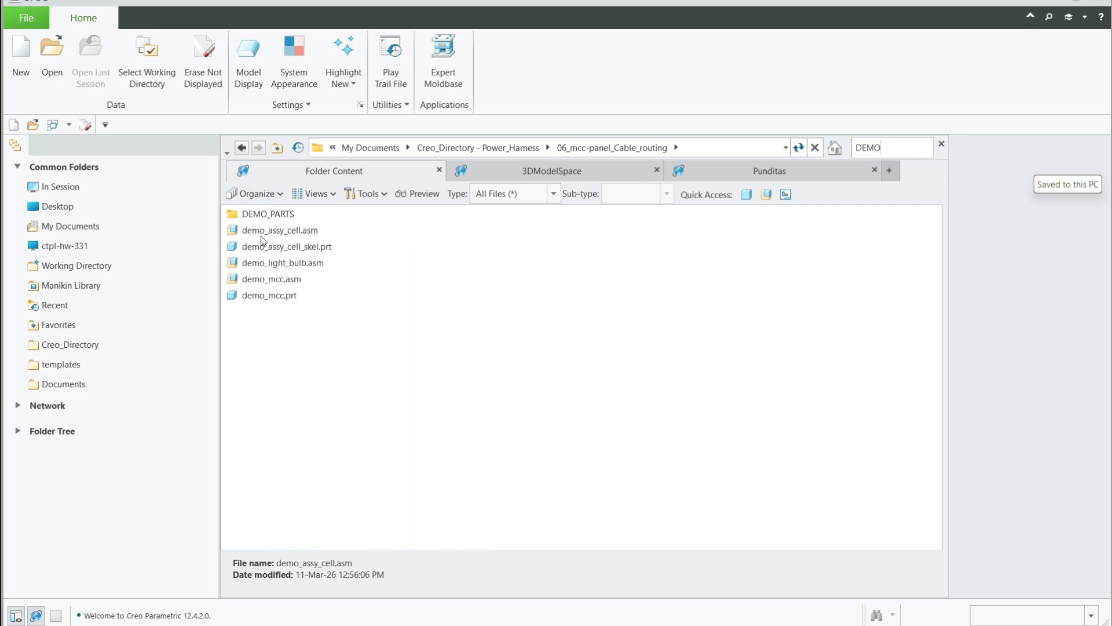
pyautogui.doubleClick(261, 233)
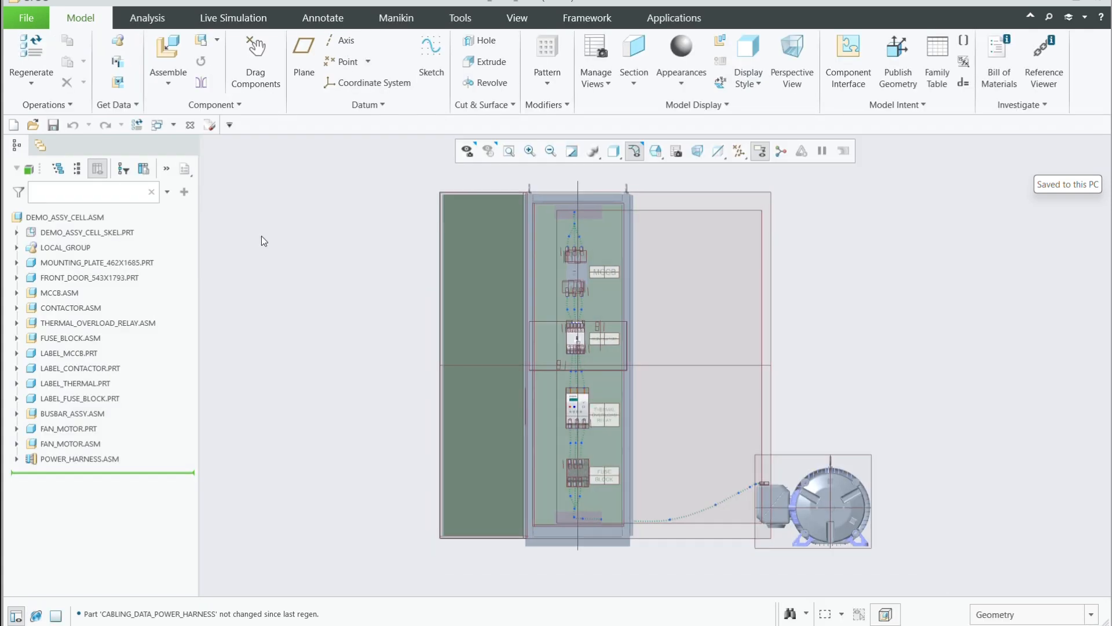
# Step: Hide LOCAL_GROUP and turn off the display of all datum axes, points, coordinate systems and planes
pyautogui.rightClick(74, 249)
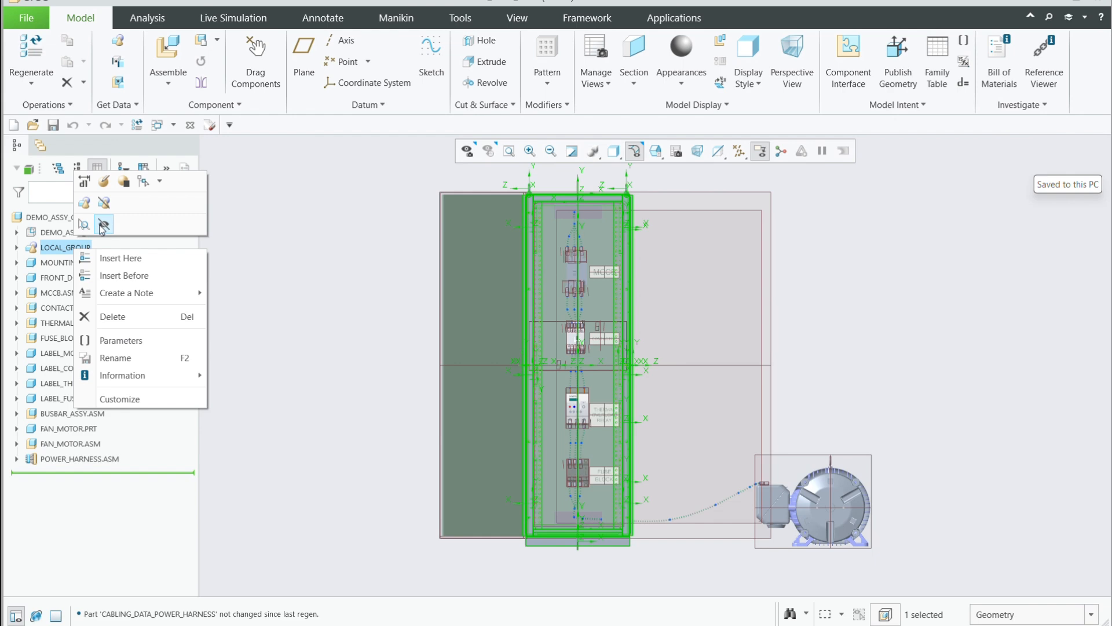
pyautogui.click(103, 225)
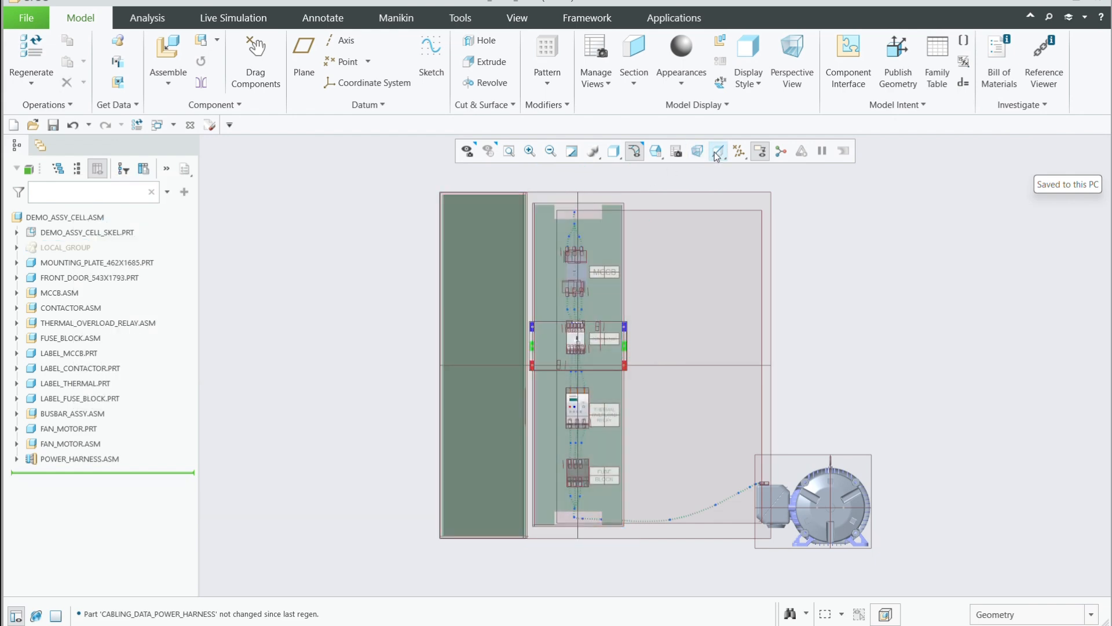
pyautogui.click(739, 150)
pyautogui.click(740, 171)
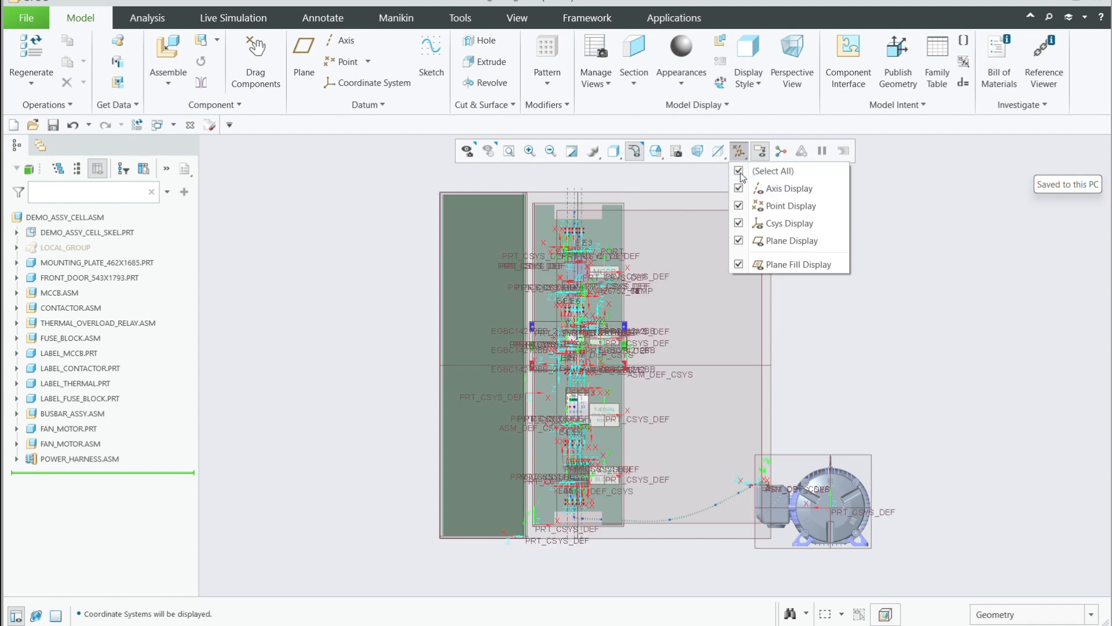
pyautogui.click(740, 172)
pyautogui.click(737, 151)
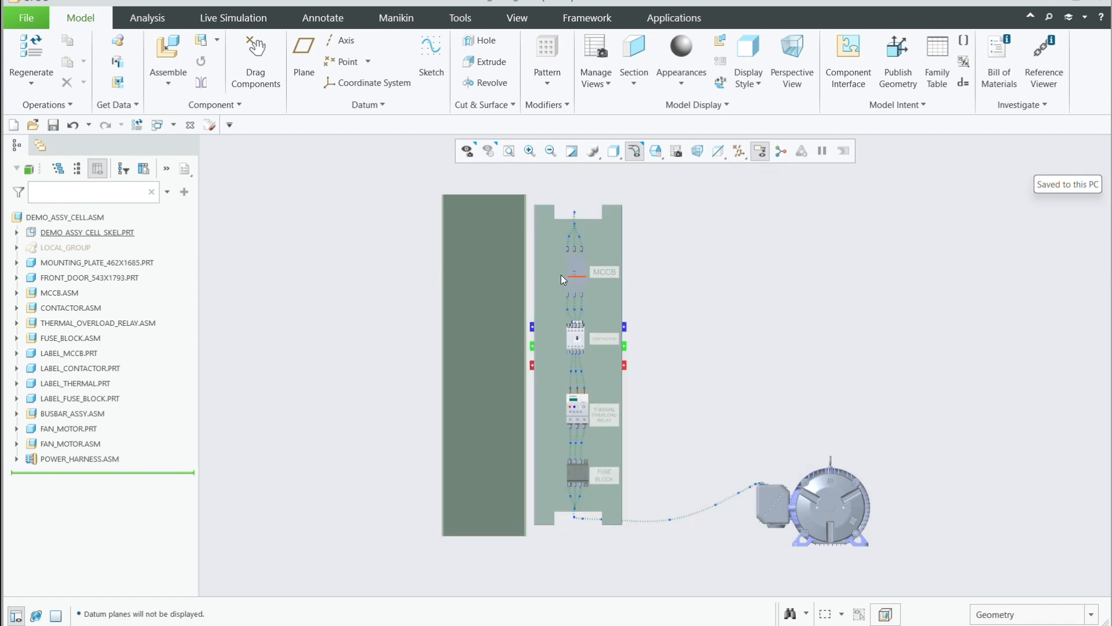
# Step: Start the Cabling application for the assembly and activate the POWER_HARNESS harness
pyautogui.scroll(5, 551, 217)
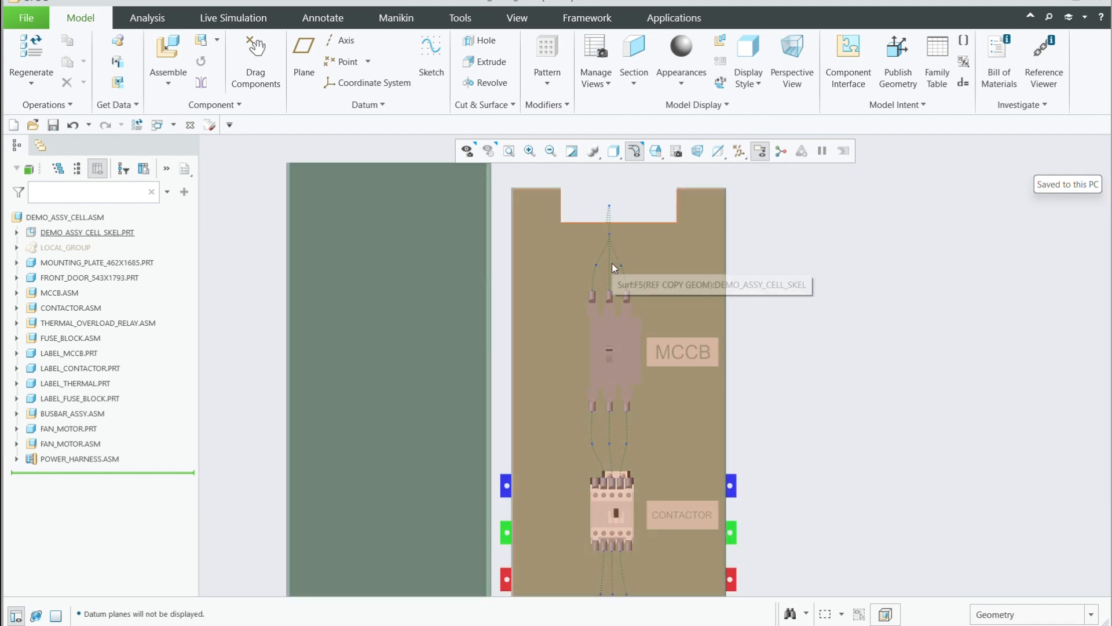
pyautogui.scroll(-3, 562, 316)
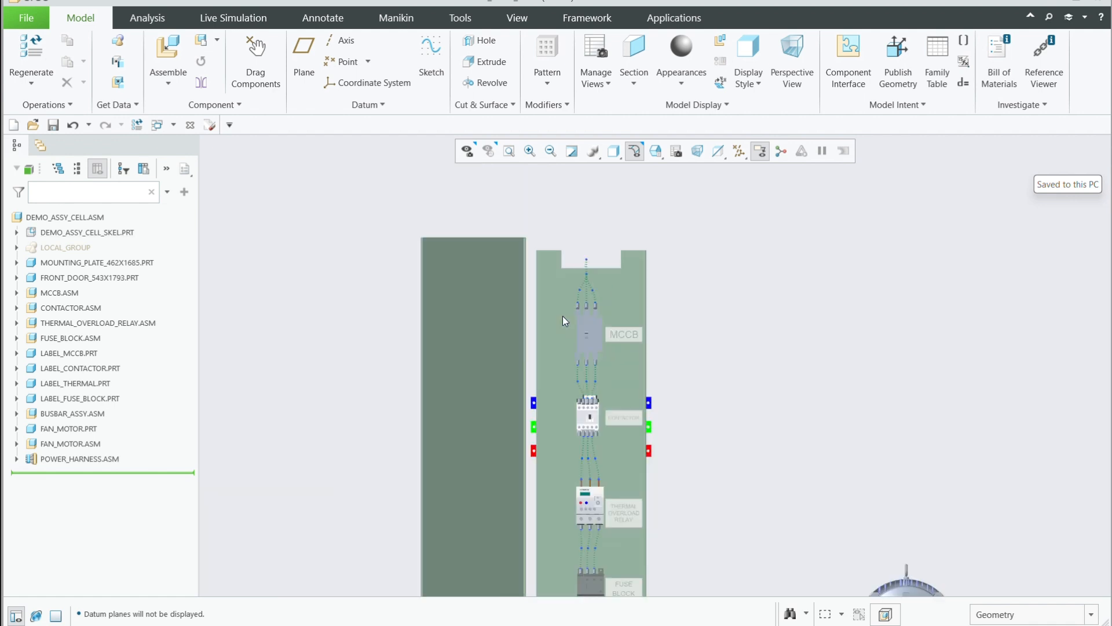
pyautogui.scroll(-4, 559, 277)
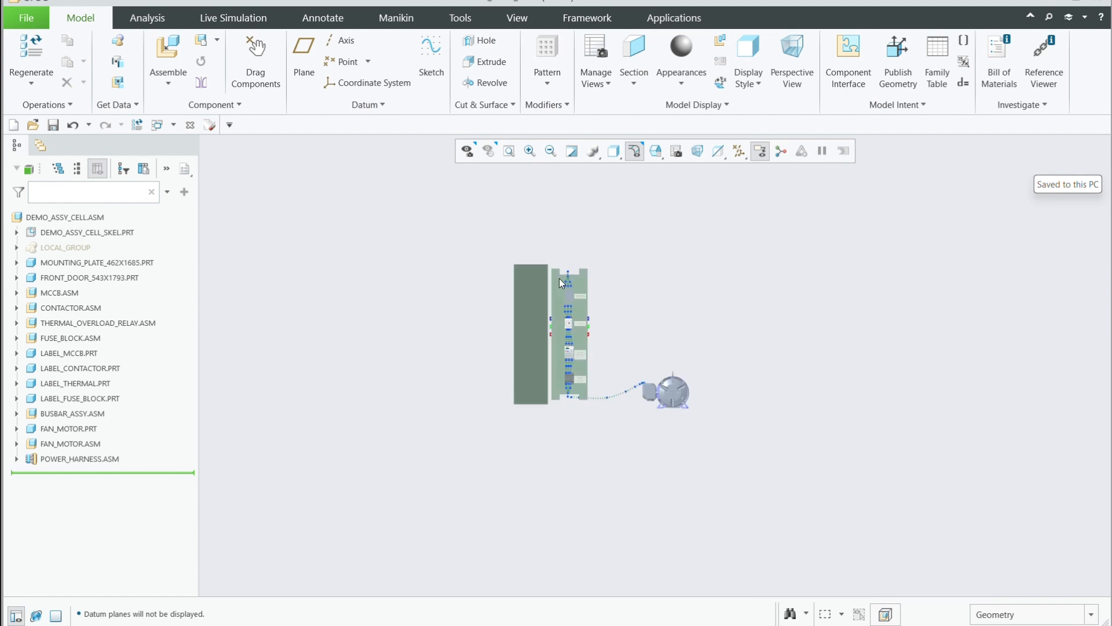
pyautogui.scroll(3, 556, 328)
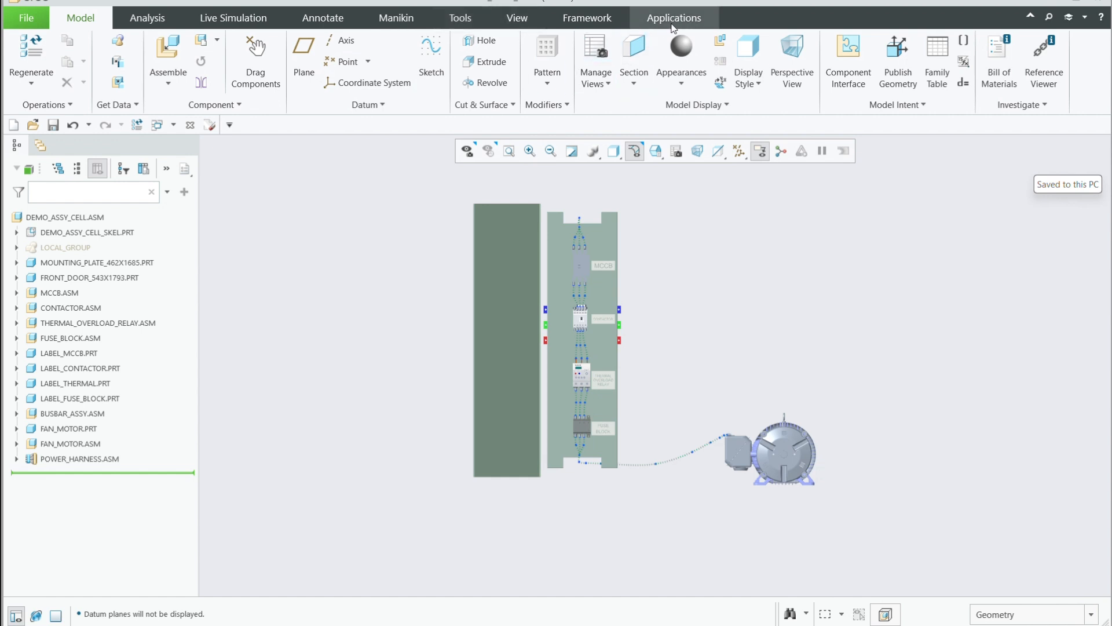
pyautogui.click(675, 20)
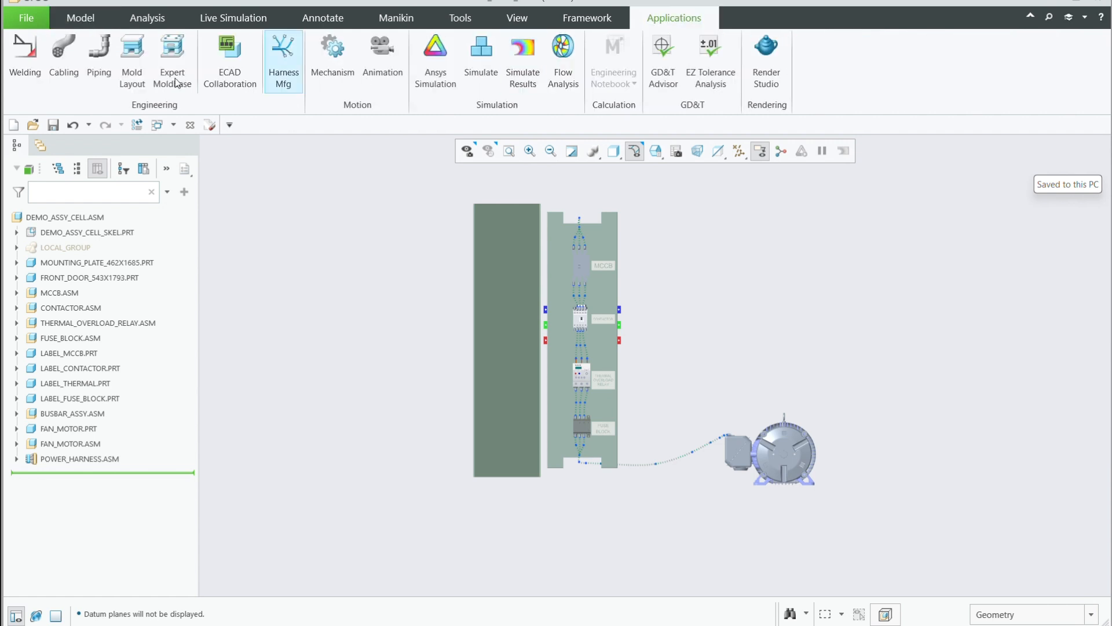
pyautogui.click(63, 58)
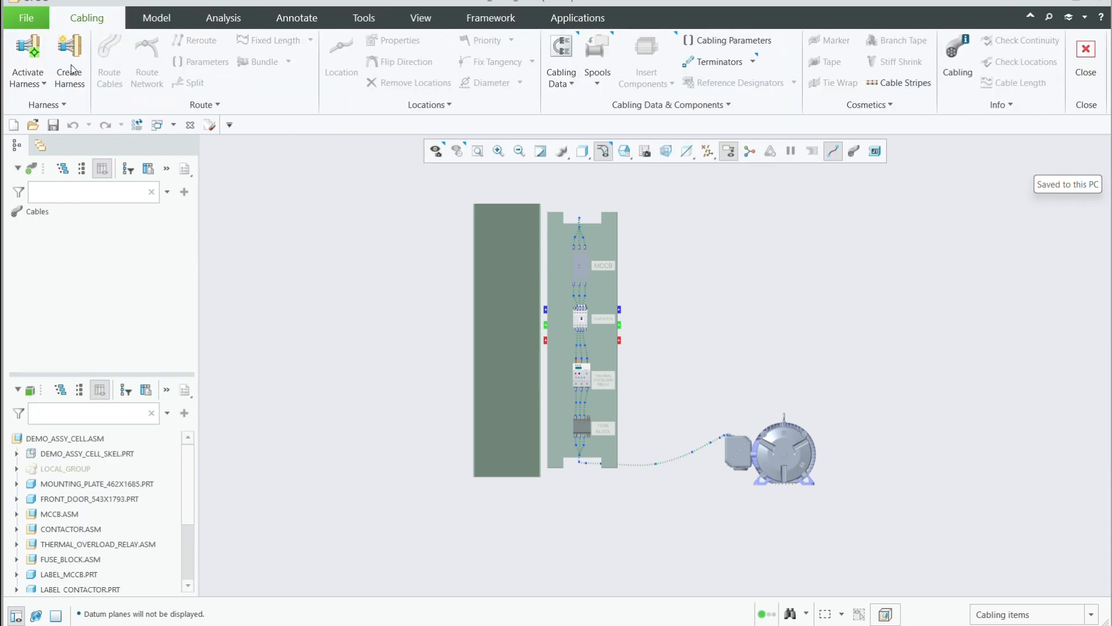
pyautogui.click(36, 85)
pyautogui.click(75, 103)
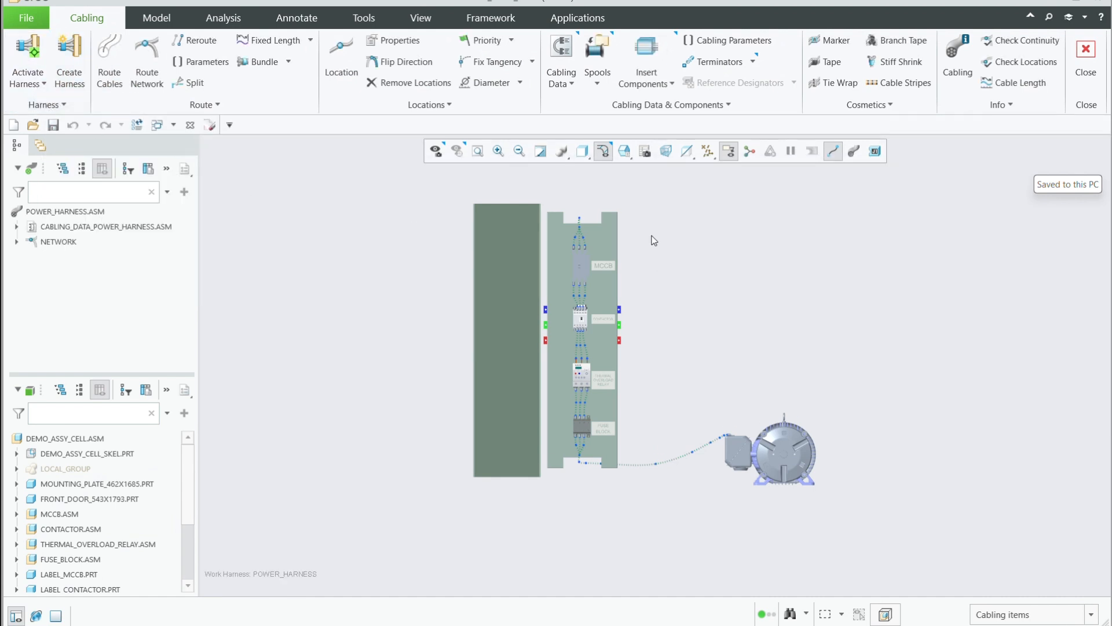
# Step: Open the harness's cabling data and undesignate all listed components, from BUSBAR_ASSY through THERMAL_OVERLOAD_RELAY
pyautogui.click(562, 86)
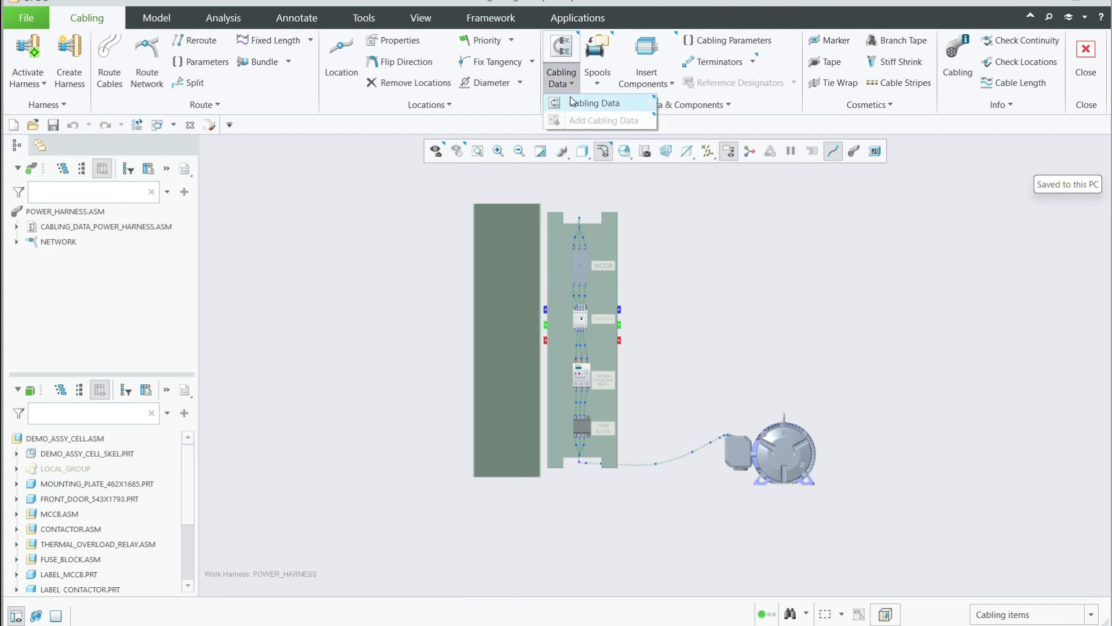
pyautogui.click(594, 104)
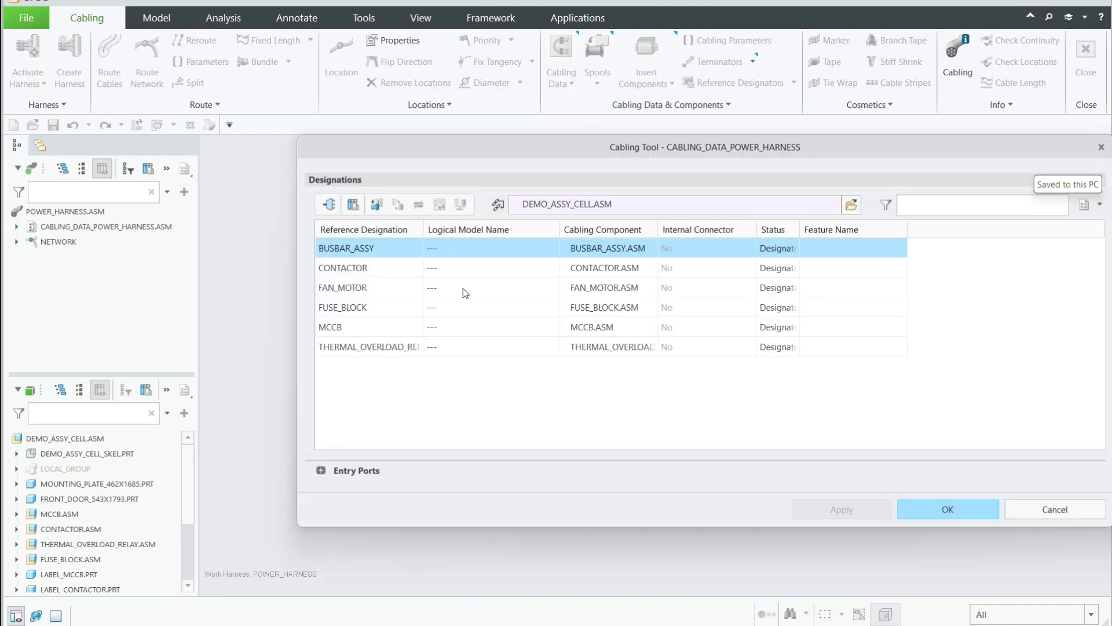
pyautogui.keyDown('shift'); pyautogui.click(384, 347); pyautogui.keyUp('shift')
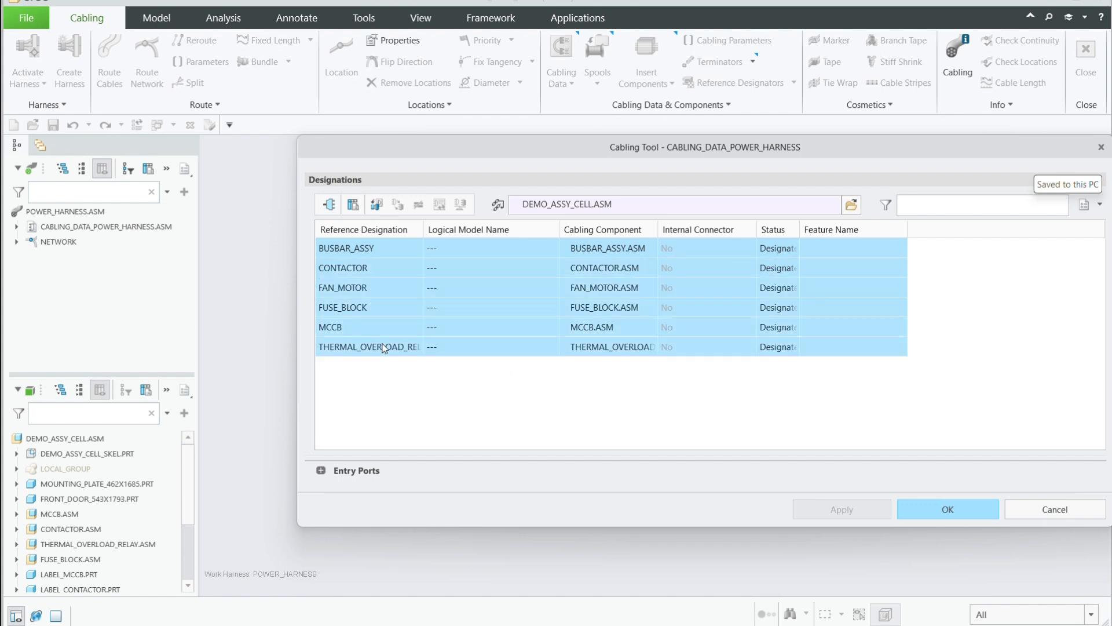
pyautogui.rightClick(382, 348)
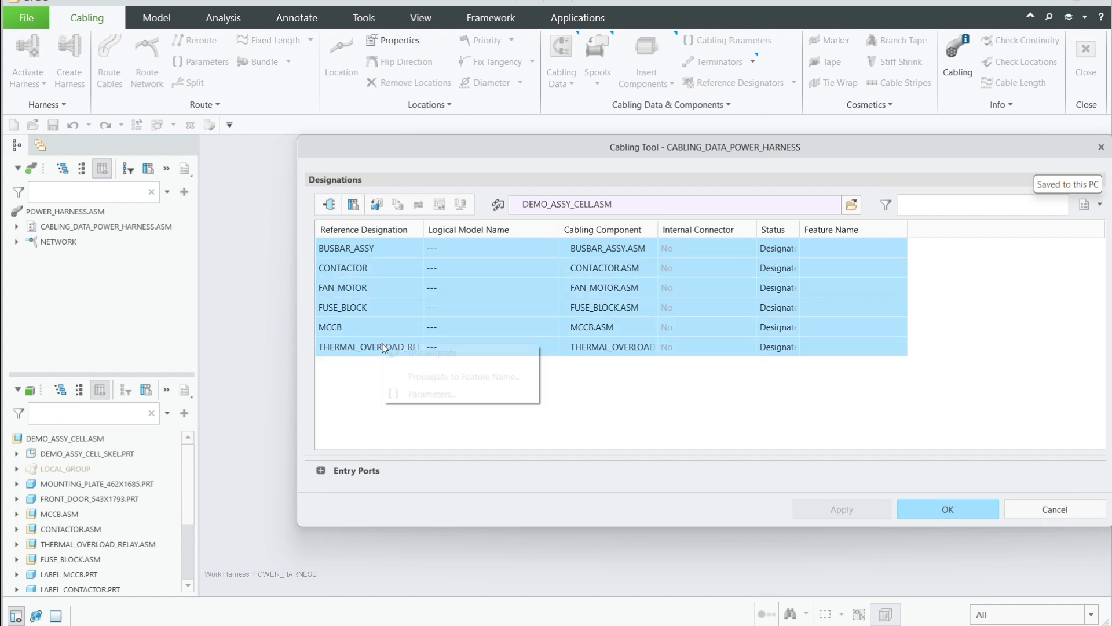
pyautogui.click(411, 352)
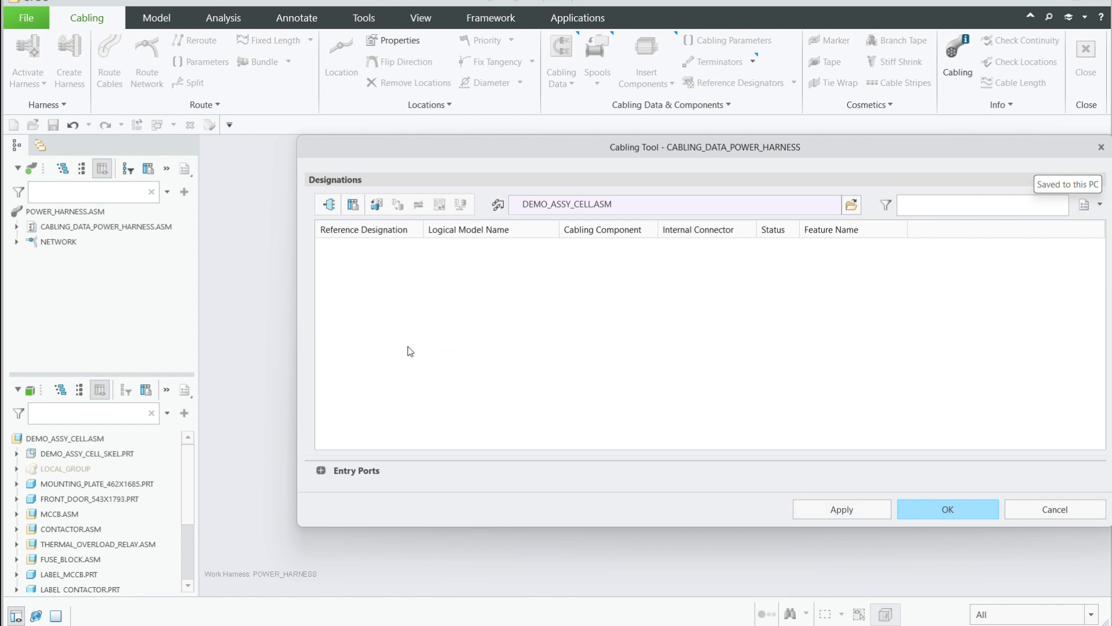
# Step: Import the XML wire list MCC_HARNESS_1.xml from the public Documents folder, including the layers DEF_LABELS and DEF_LINES
pyautogui.click(377, 205)
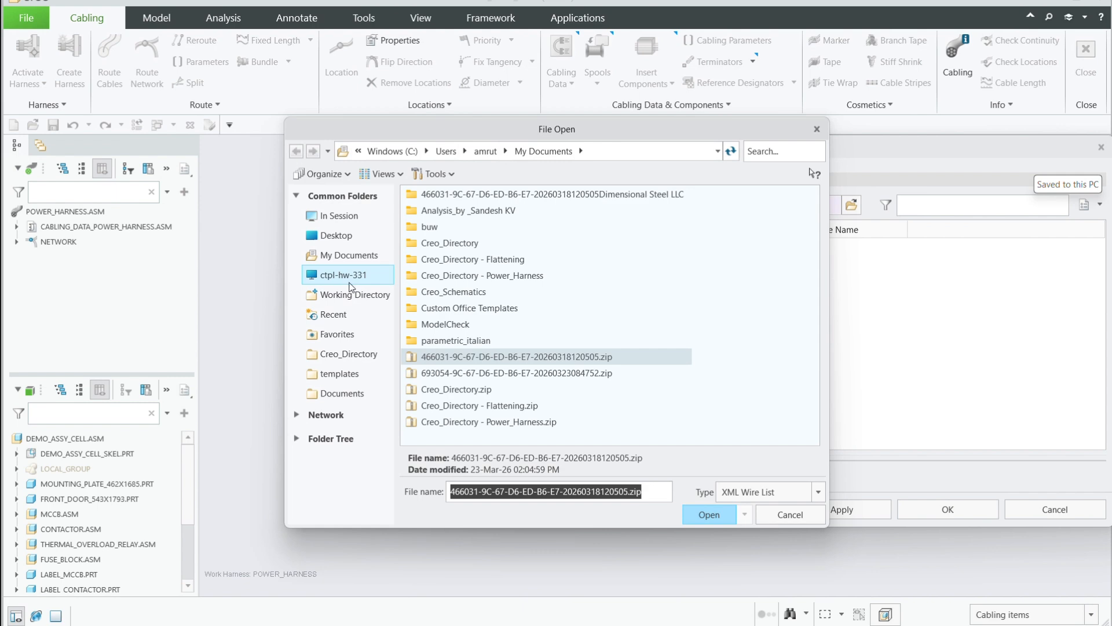
pyautogui.click(351, 392)
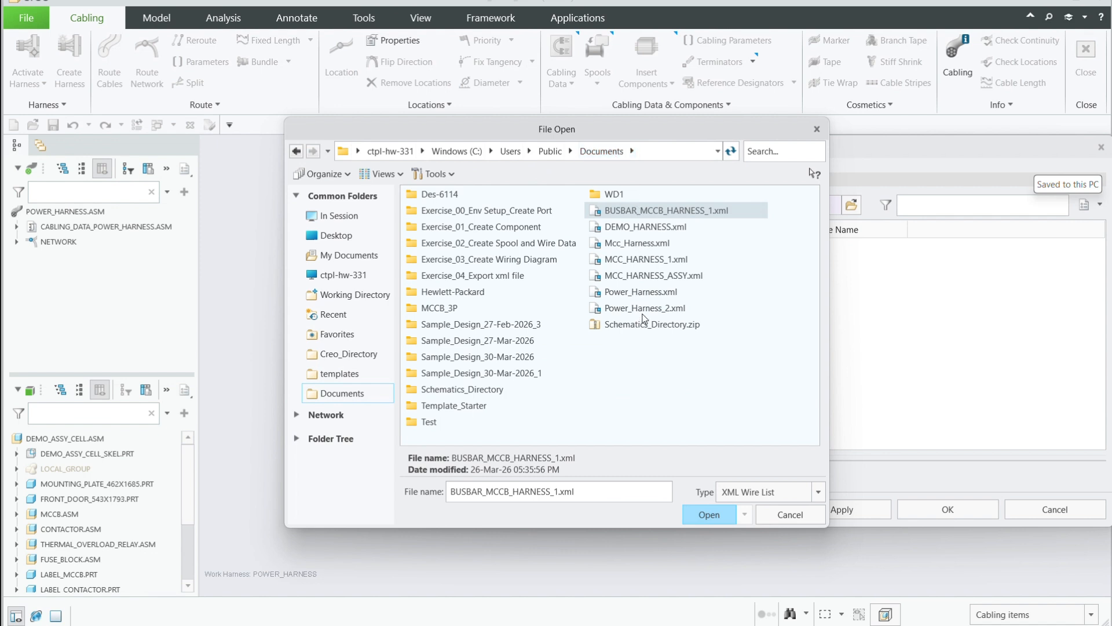
pyautogui.click(640, 260)
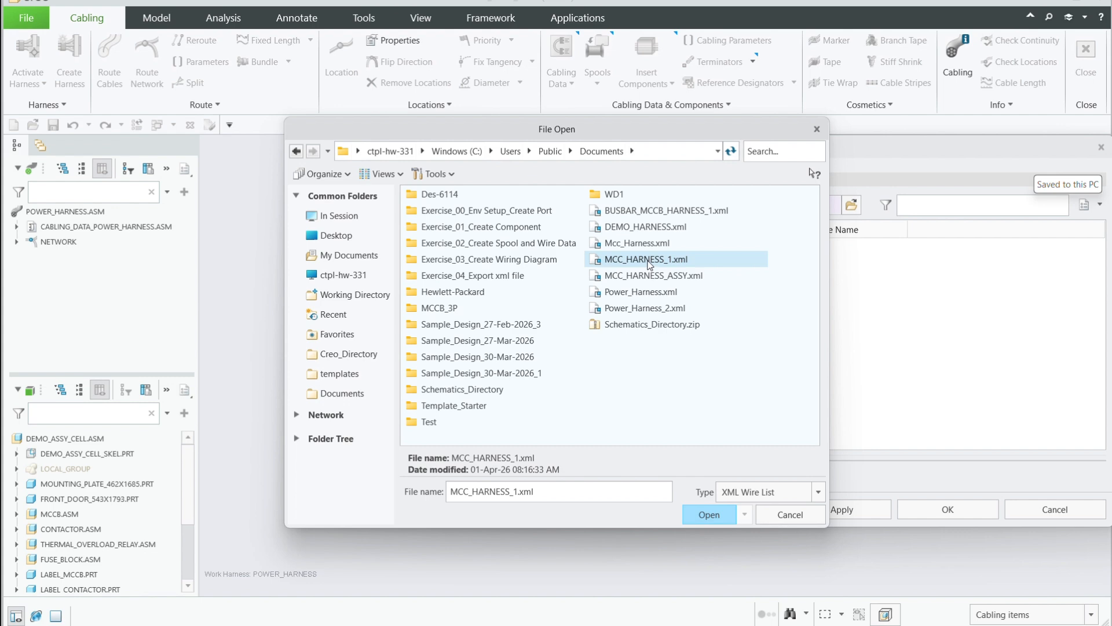
pyautogui.doubleClick(648, 260)
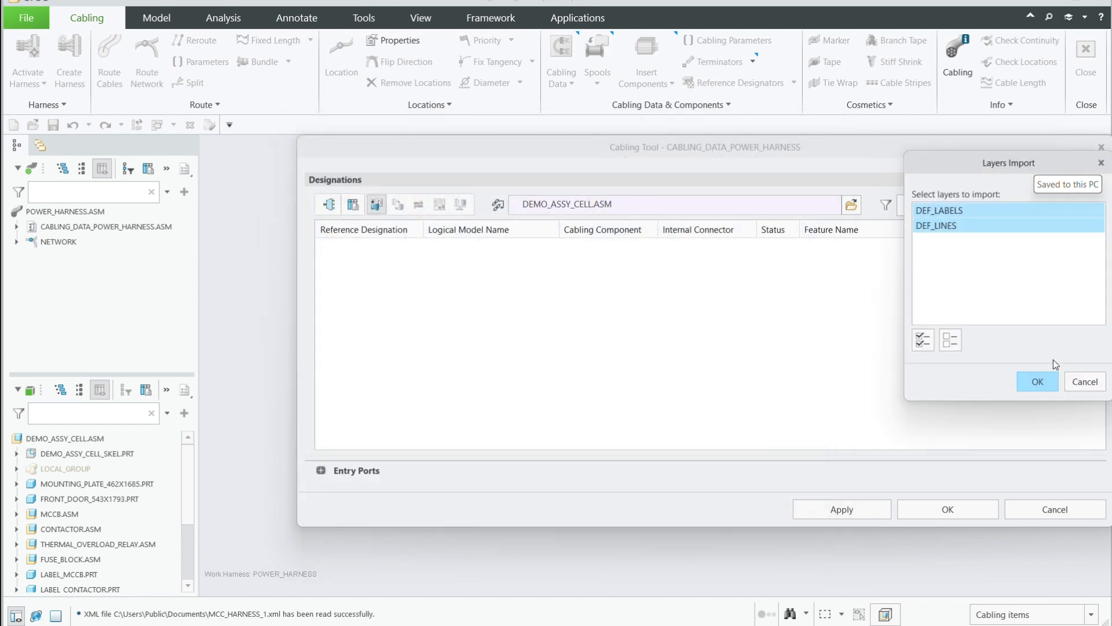
pyautogui.click(1043, 383)
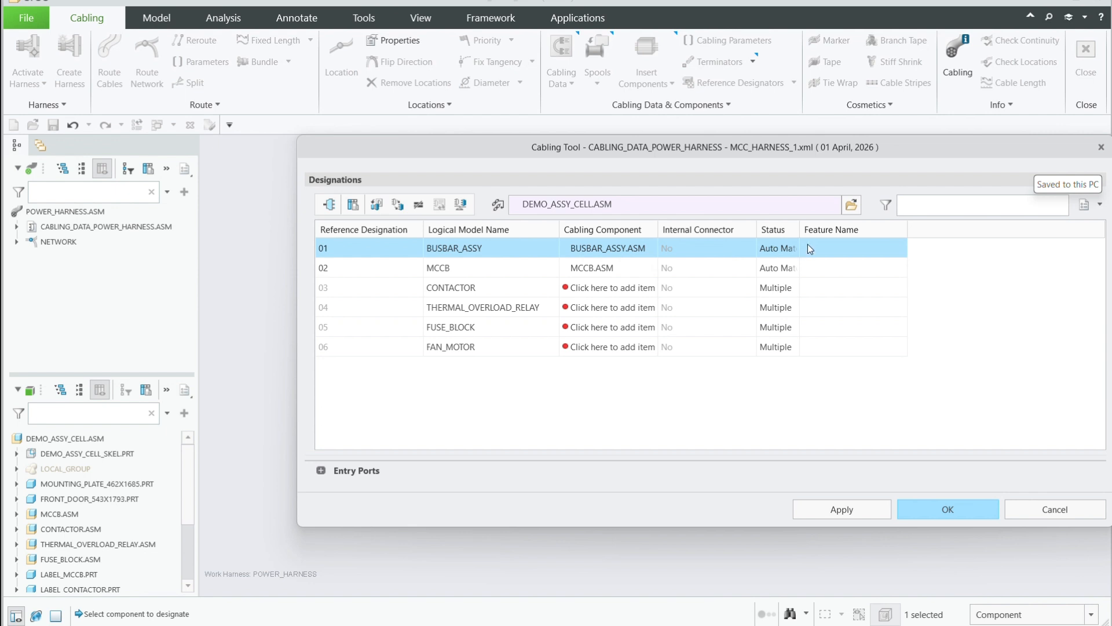
# Step: Assign CONTACTOR.ASM as the cabling component for reference designation 03, CONTACTOR, and review its entry ports
pyautogui.moveTo(799, 230); pyautogui.dragTo(826, 229)
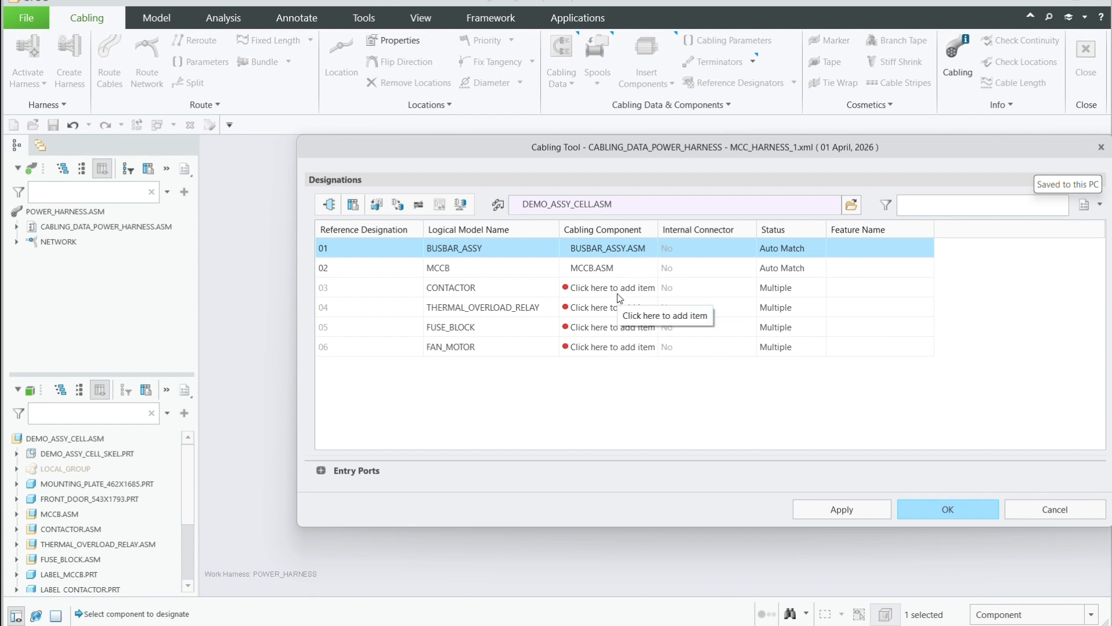
pyautogui.click(598, 291)
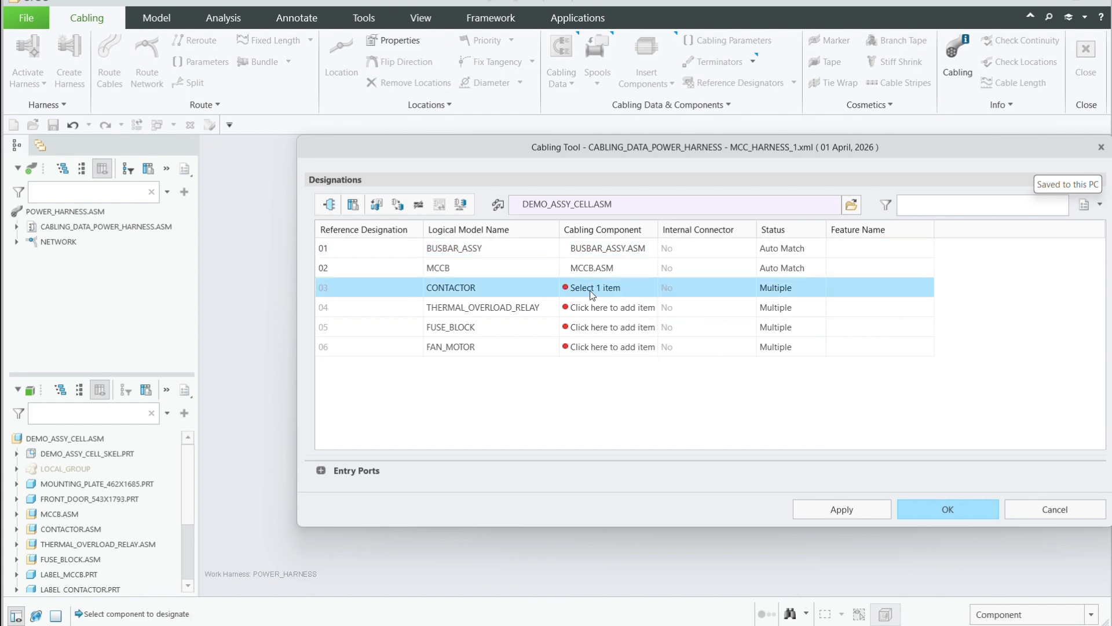
pyautogui.scroll(-2, 55, 524)
pyautogui.scroll(-1, 55, 521)
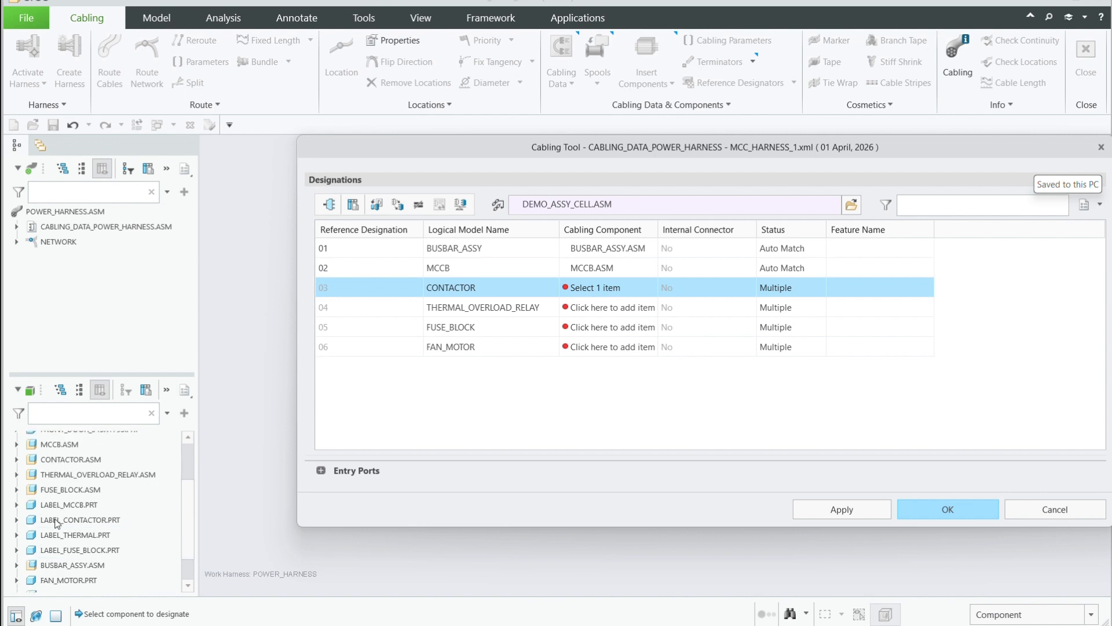
pyautogui.scroll(1, 57, 514)
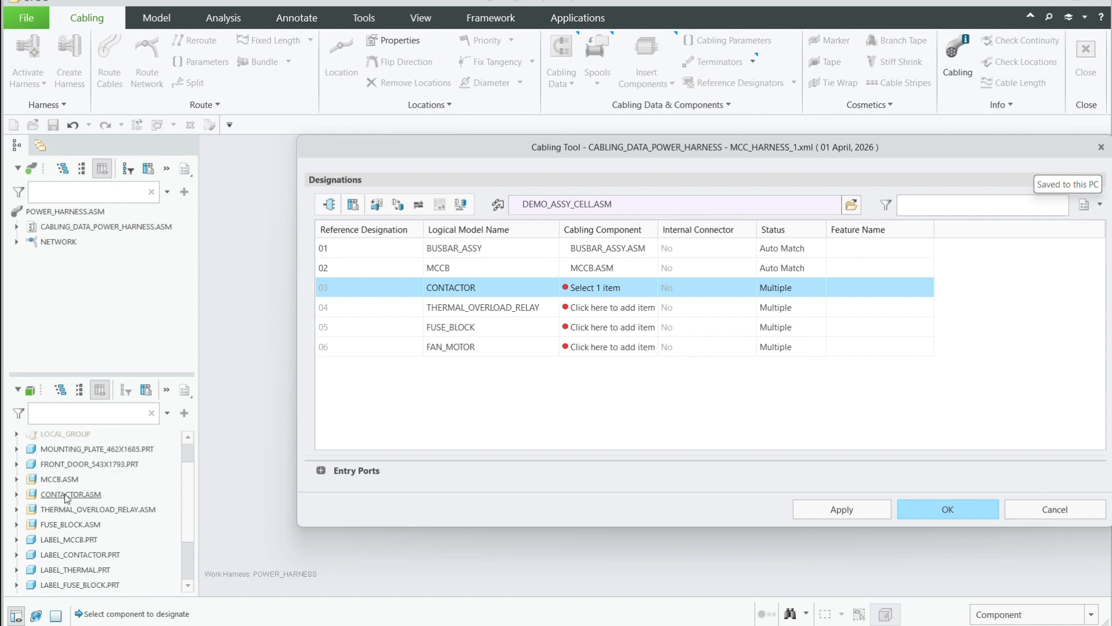
pyautogui.click(66, 494)
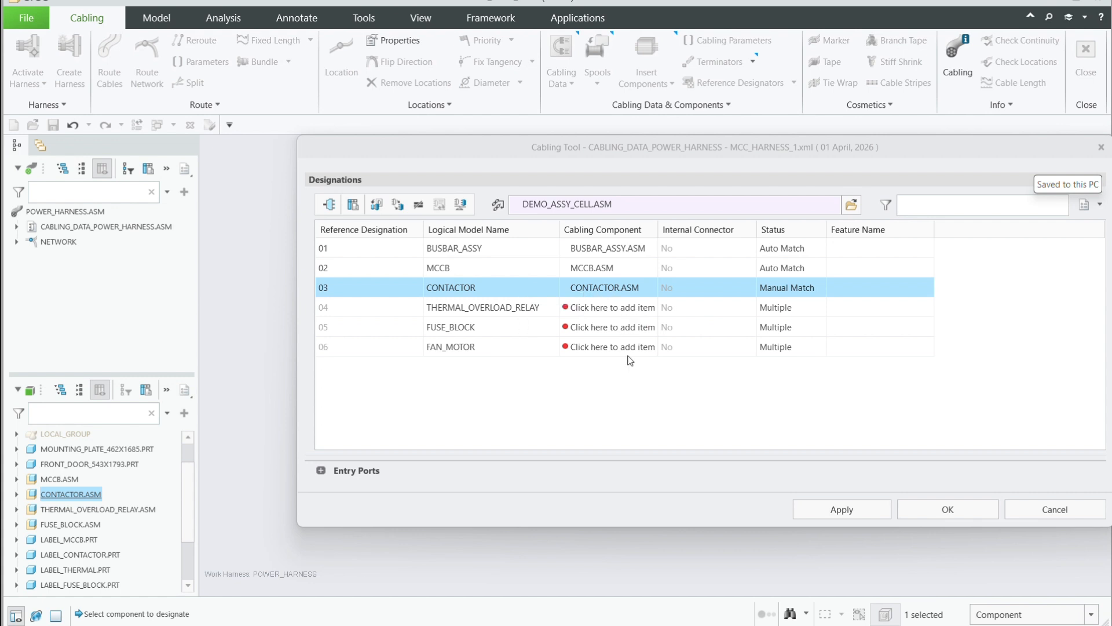
pyautogui.click(321, 471)
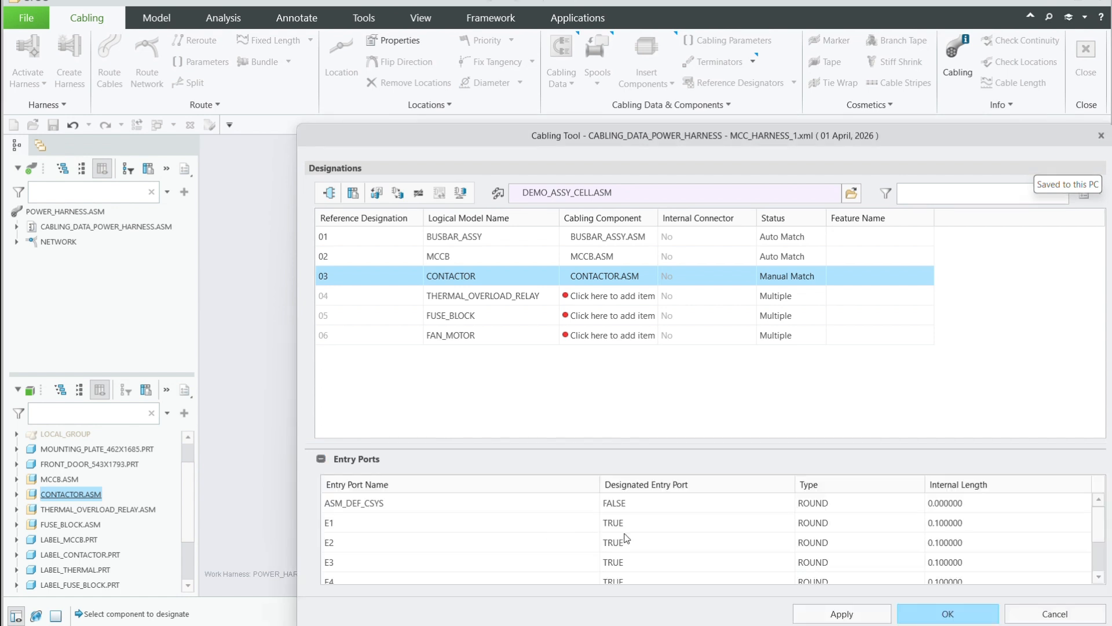
pyautogui.scroll(-1, 630, 545)
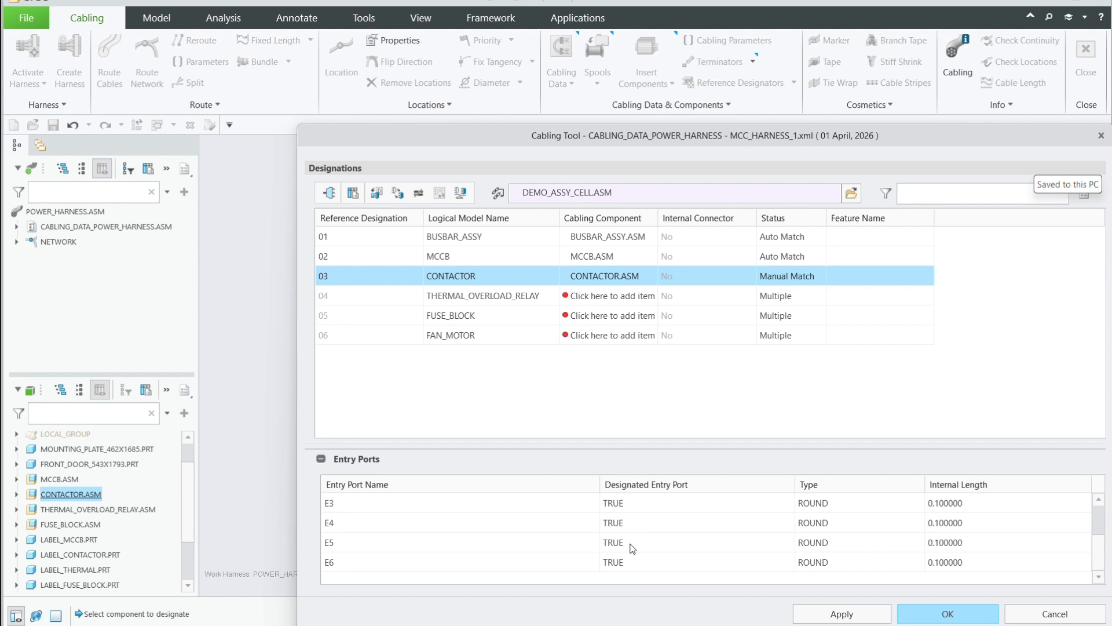
pyautogui.scroll(1, 630, 545)
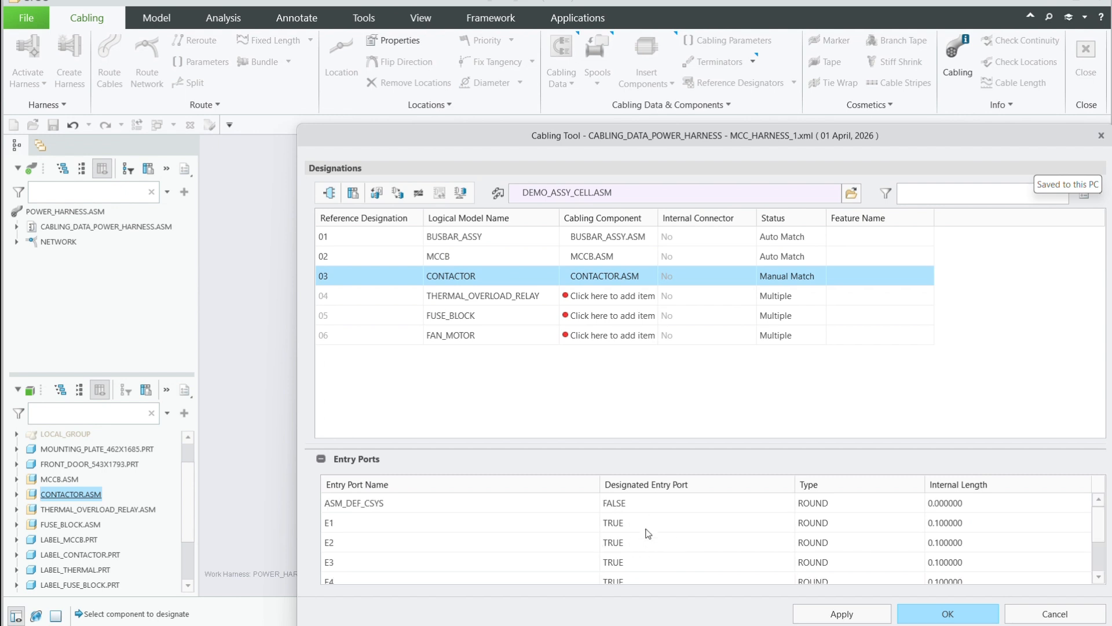
pyautogui.scroll(-3, 649, 533)
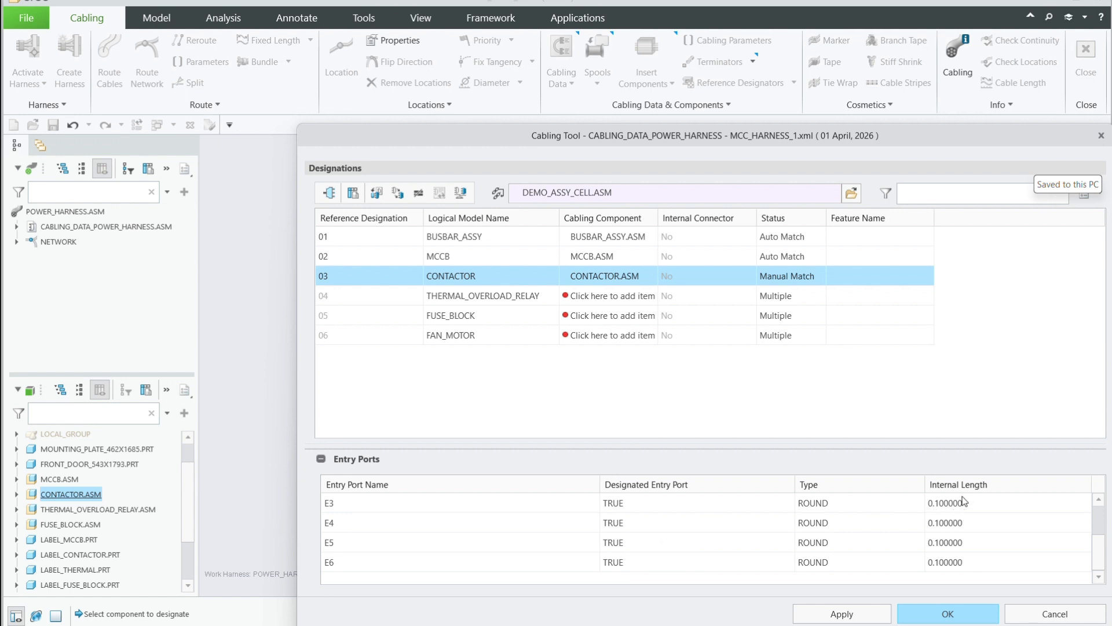
pyautogui.scroll(3, 958, 521)
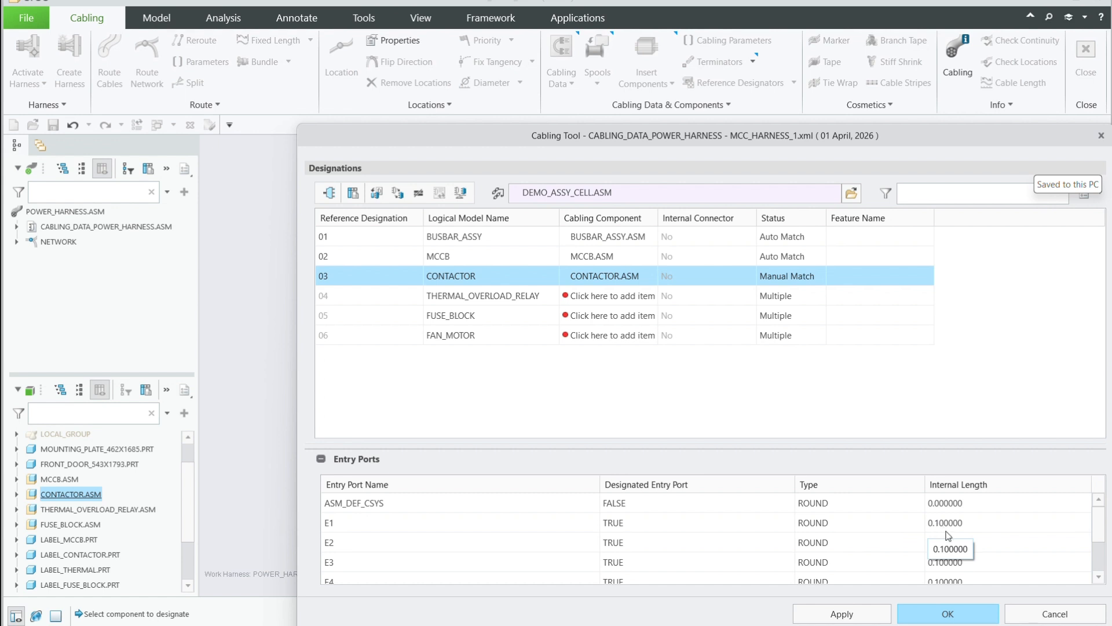
# Step: Assign THERMAL_OVERLOAD_RELAY.ASM to designation 04 and FUSE_BLOCK.ASM to designation 05, checking the fuse block's entry ports
pyautogui.click(612, 304)
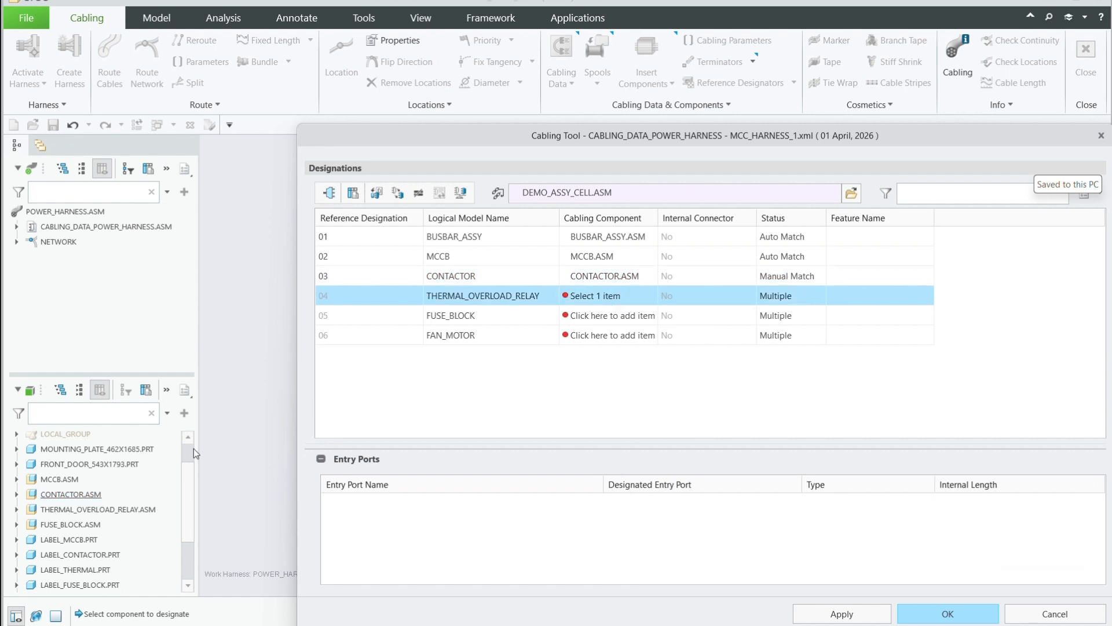
pyautogui.click(97, 510)
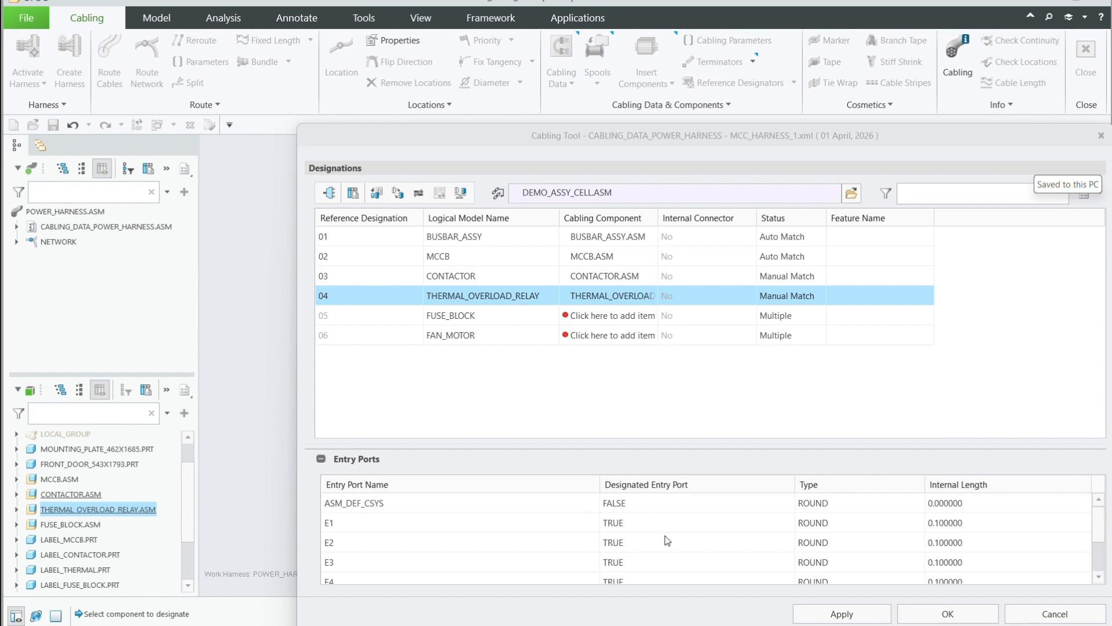
pyautogui.click(608, 317)
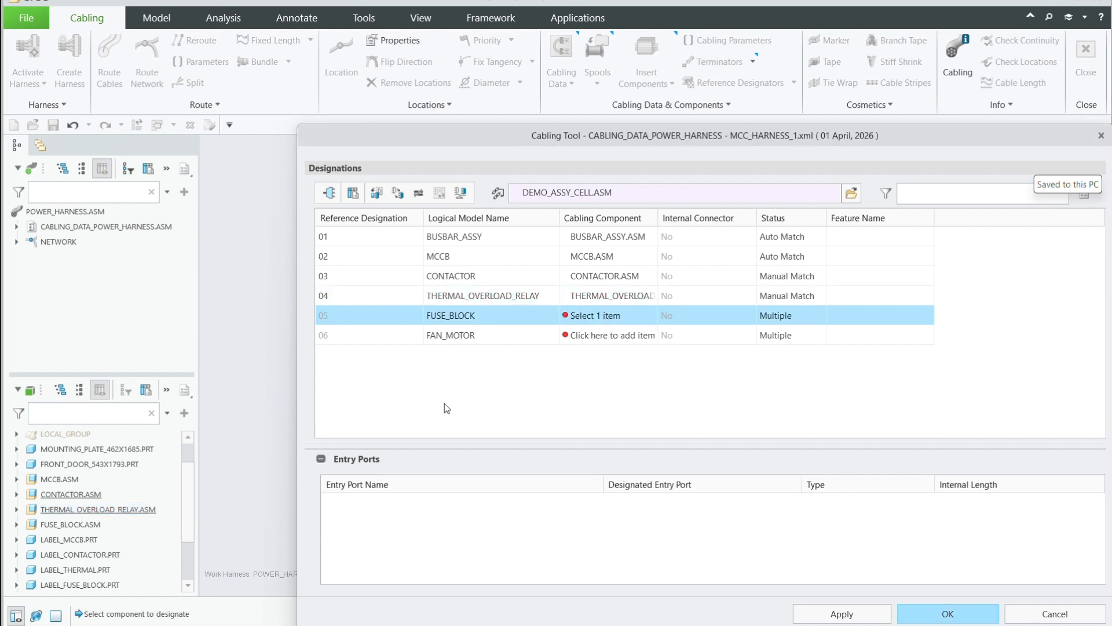
pyautogui.click(62, 526)
pyautogui.scroll(-1, 630, 526)
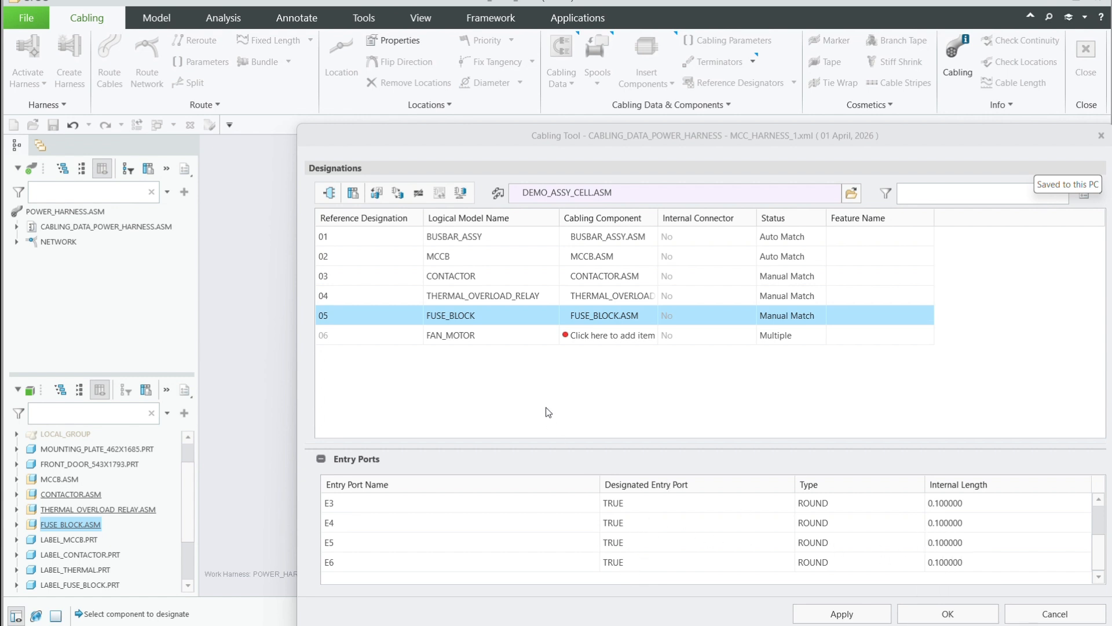
pyautogui.scroll(1, 454, 534)
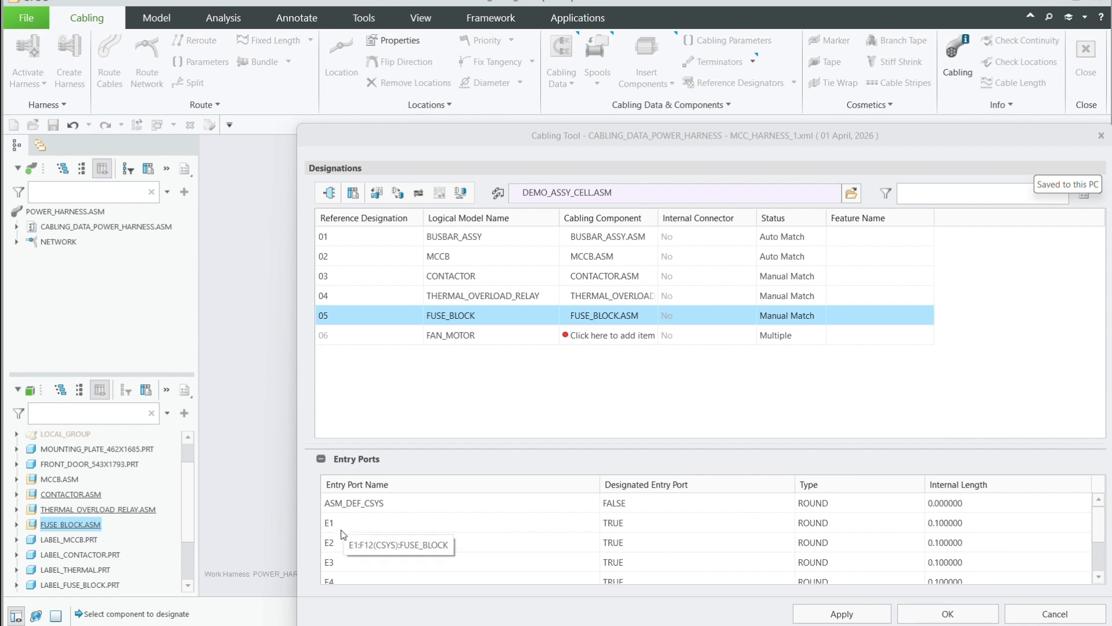
pyautogui.scroll(-1, 346, 557)
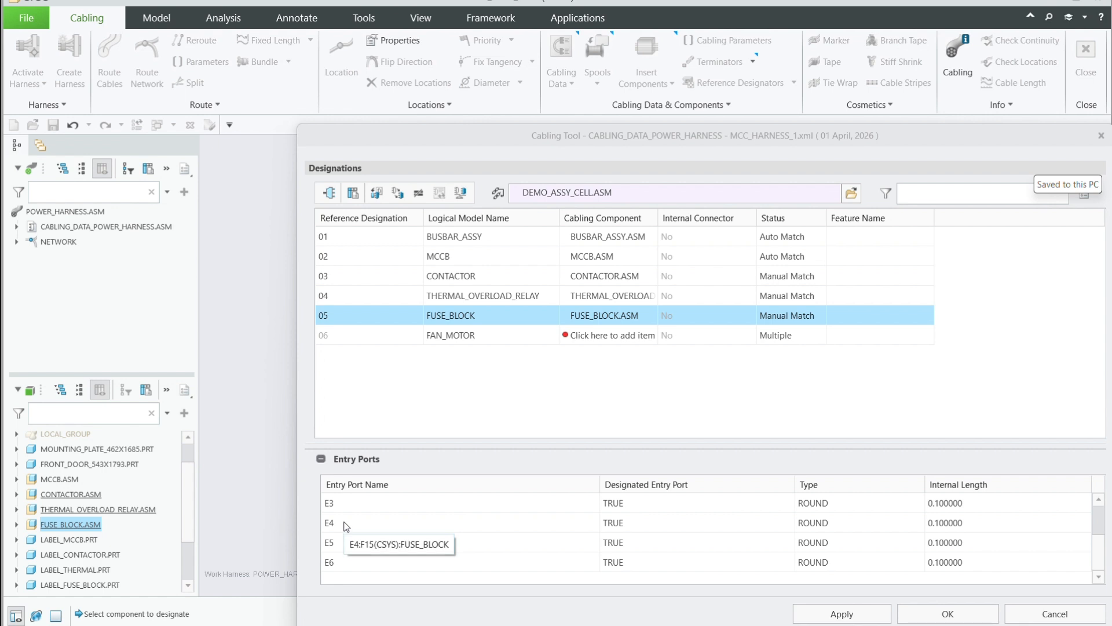
pyautogui.scroll(1, 347, 525)
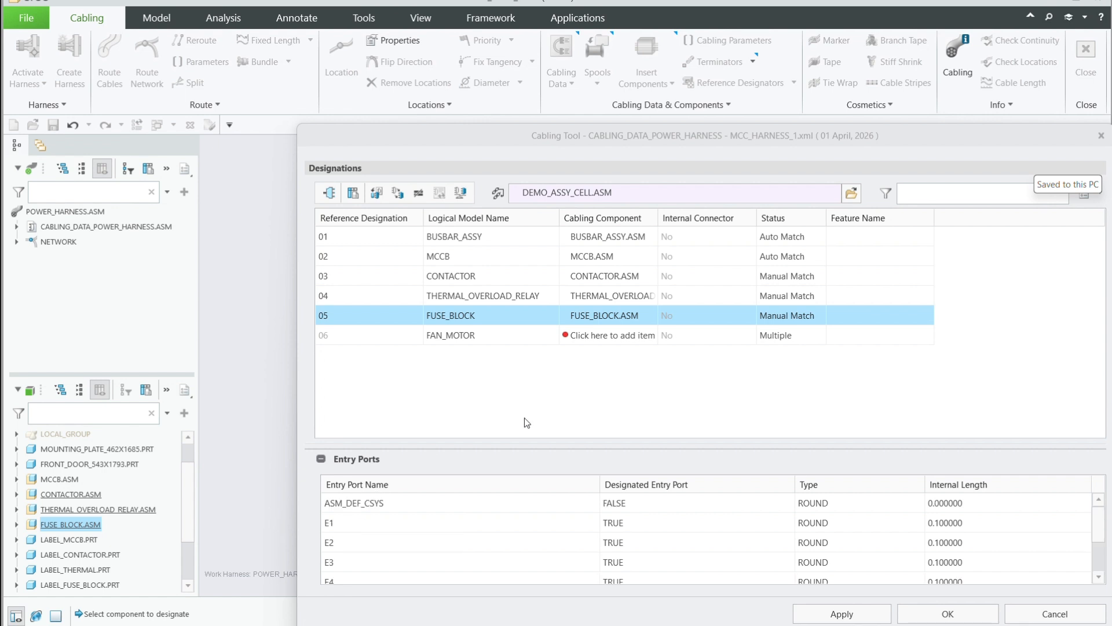
# Step: Assign FAN_MOTOR.ASM to designation 06, FAN_MOTOR, and apply and accept the cabling designations
pyautogui.click(627, 336)
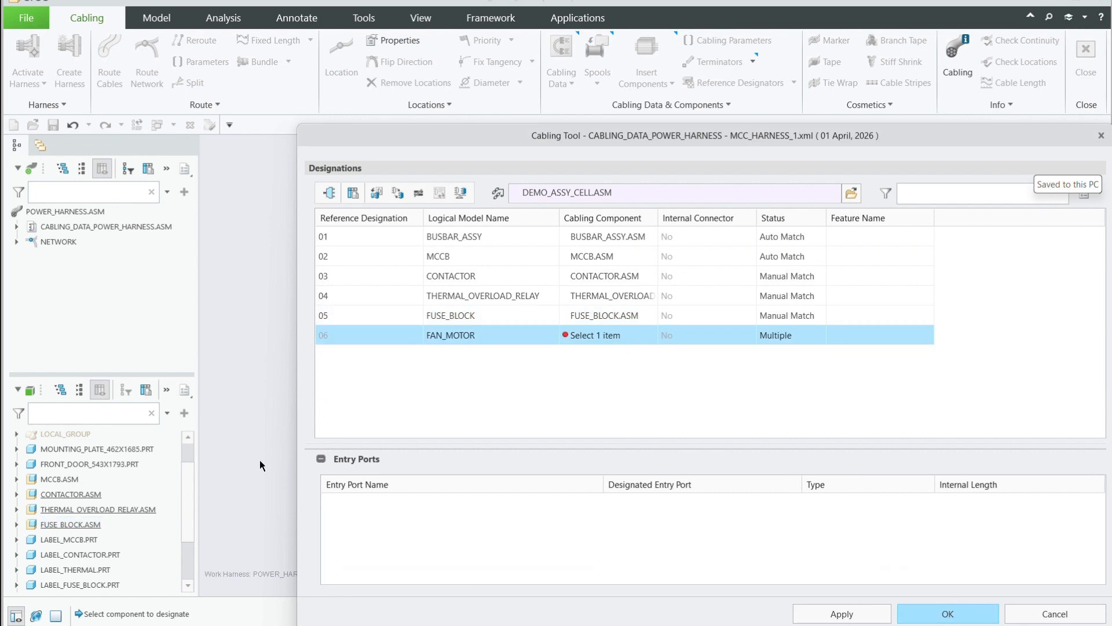
pyautogui.scroll(-2, 110, 547)
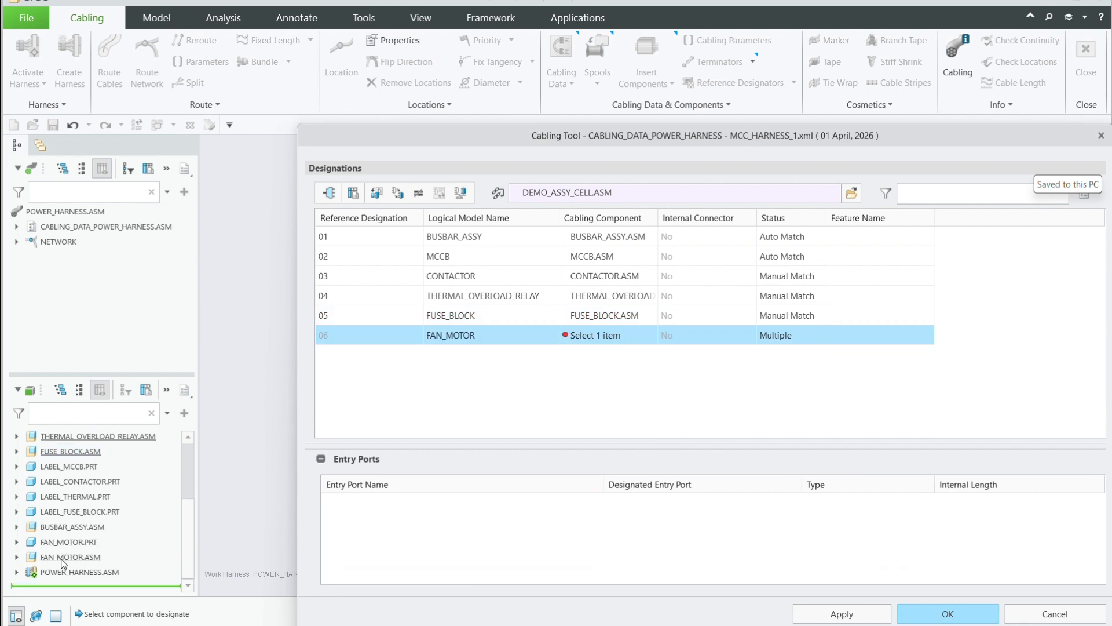
pyautogui.click(66, 558)
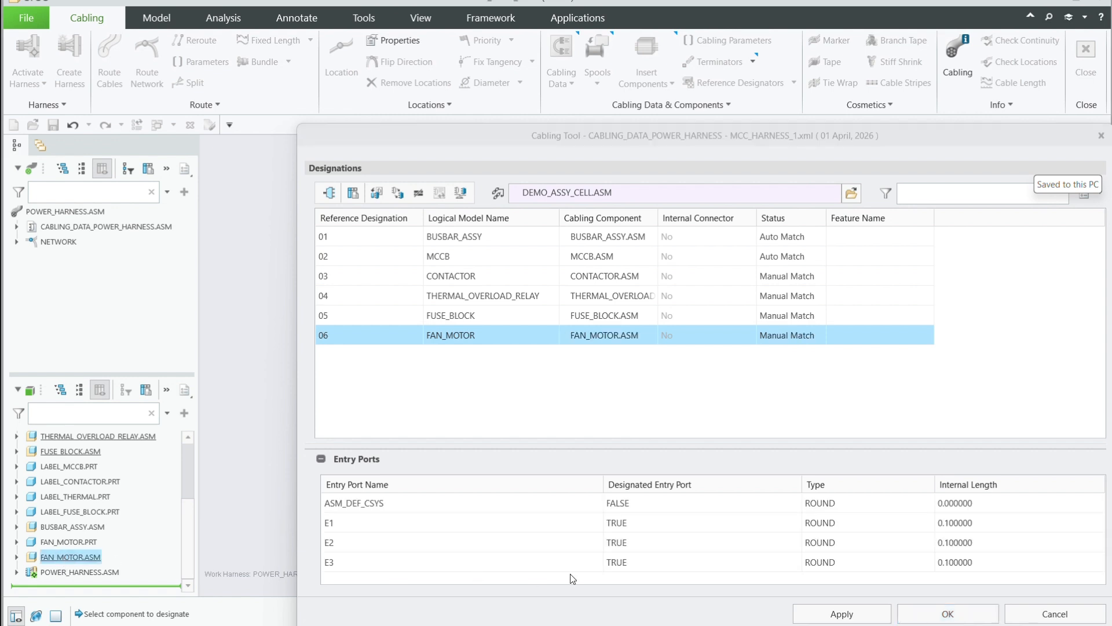
pyautogui.click(872, 619)
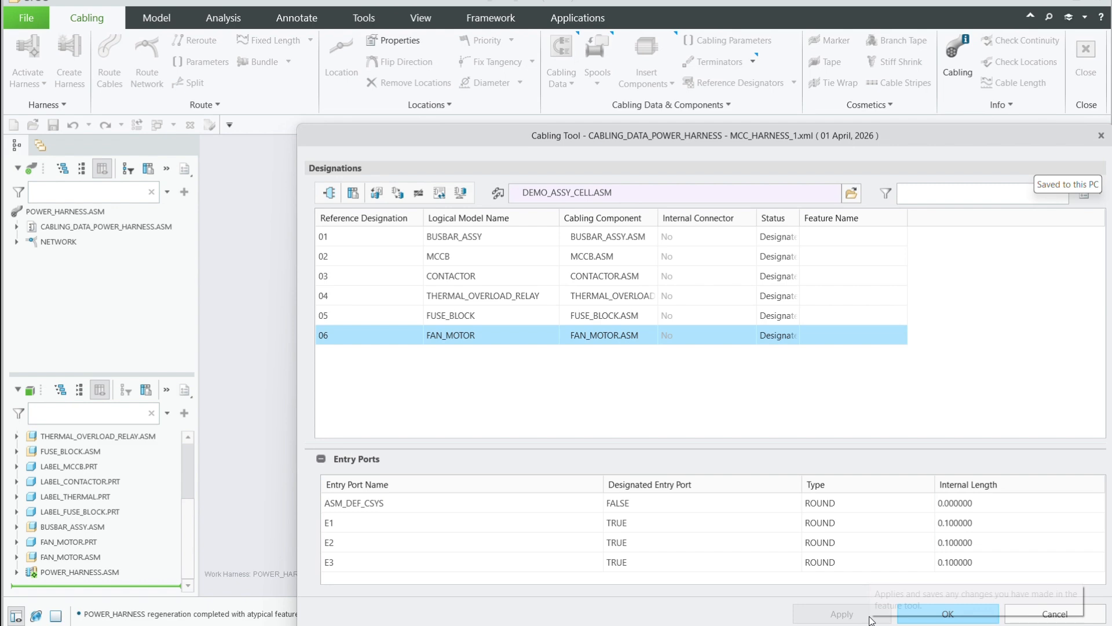
pyautogui.click(951, 613)
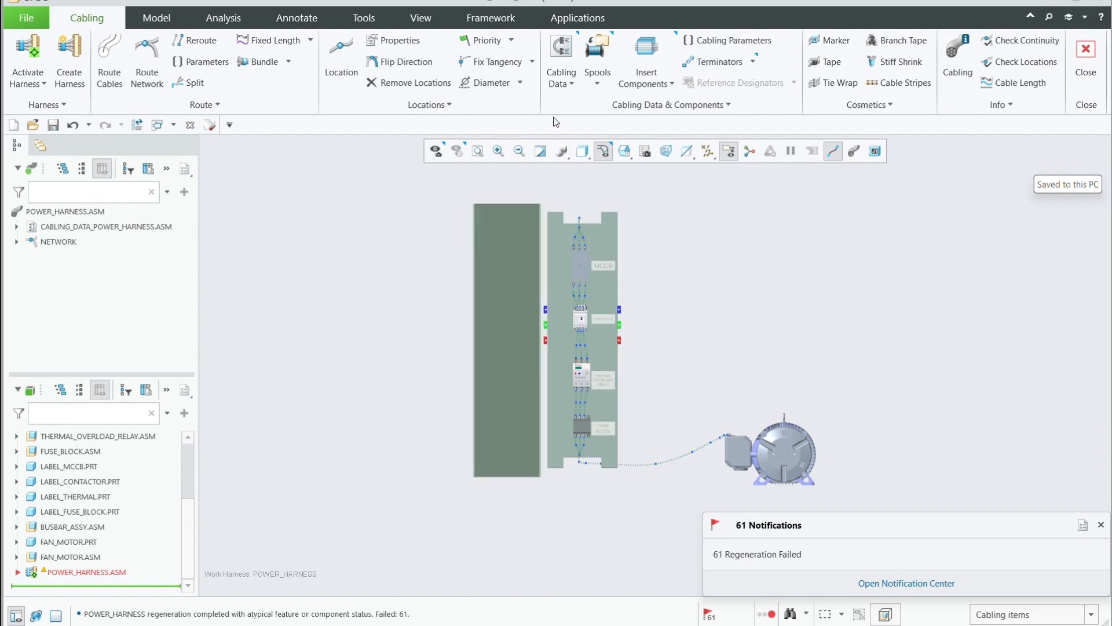
# Step: Expand POWER_HARNESS.ASM in the assembly's model tree and examine Cable Location id 60 and Cable Location id 62
pyautogui.click(17, 572)
pyautogui.scroll(-3, 61, 468)
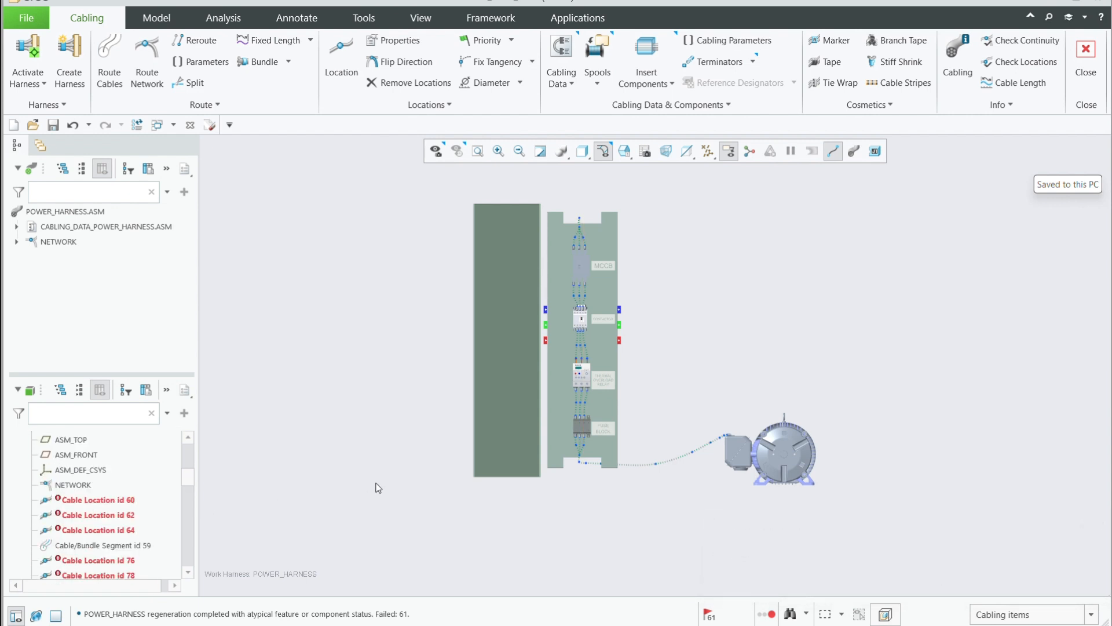
pyautogui.click(99, 499)
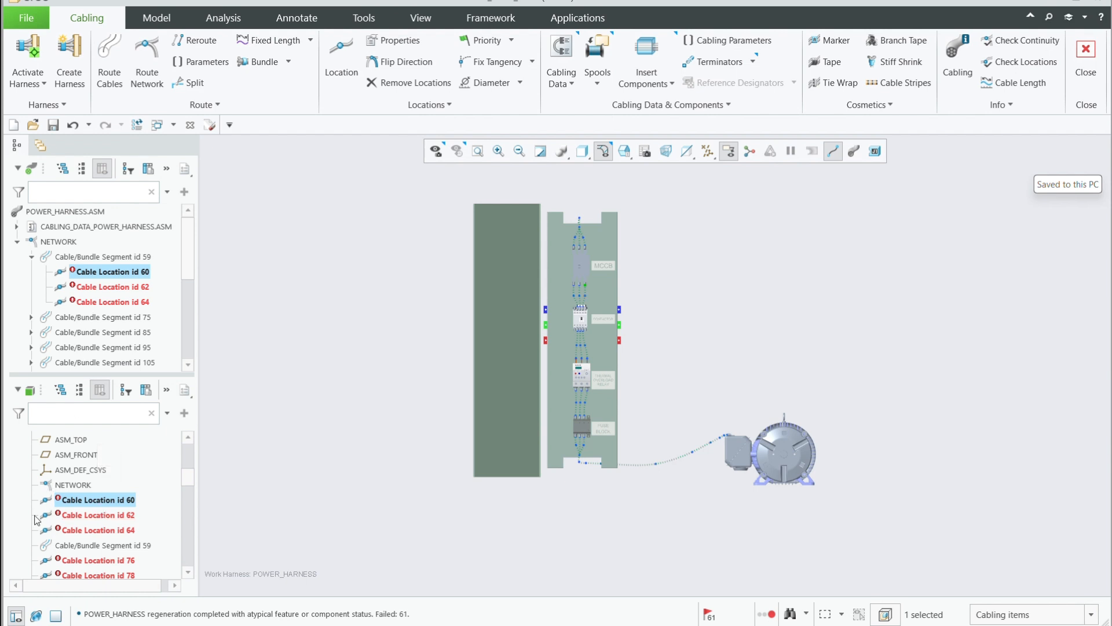
pyautogui.click(87, 515)
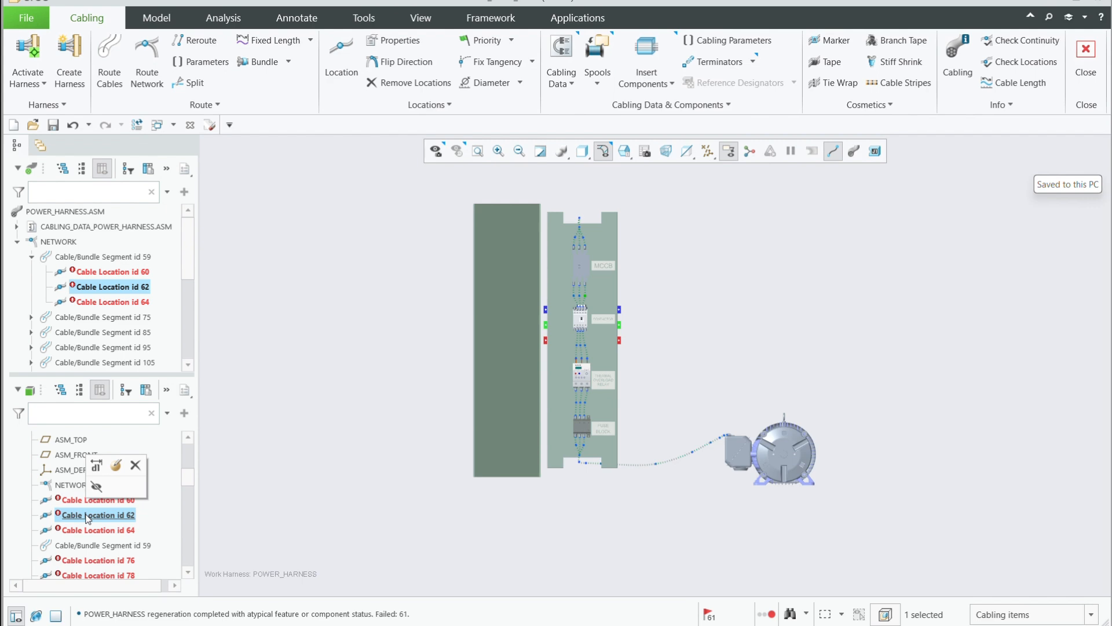
# Step: Open Cable Location id 62 for redefinition and examine its Offset placement at the contactor's terminals
pyautogui.click(116, 465)
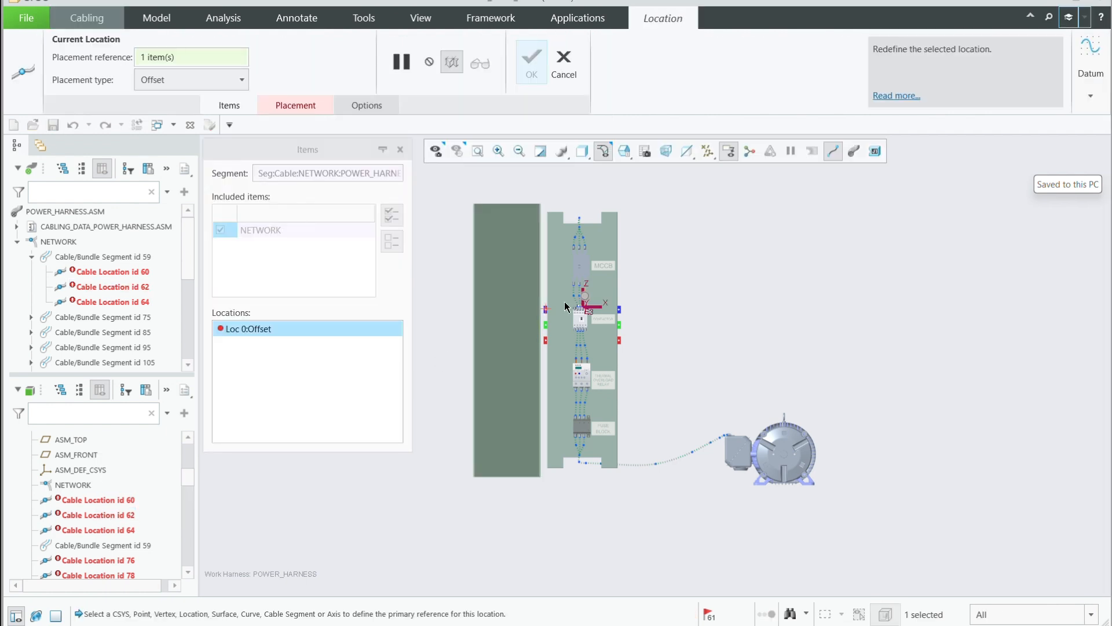
pyautogui.scroll(8, 617, 307)
pyautogui.scroll(-5, 579, 344)
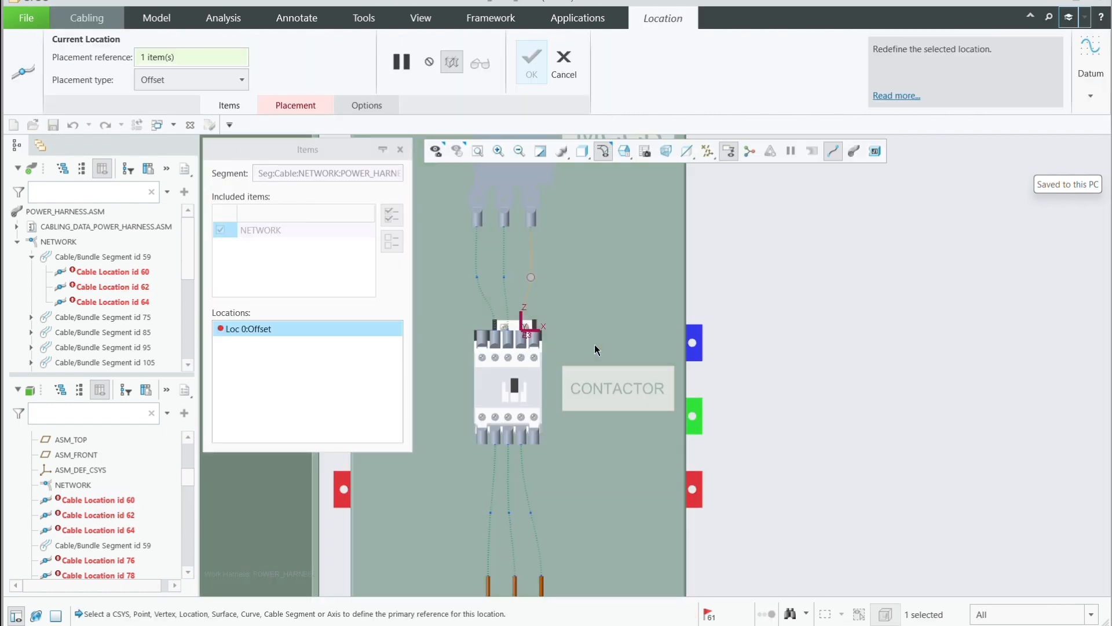
pyautogui.scroll(3, 493, 328)
pyautogui.scroll(4, 549, 332)
pyautogui.moveTo(548, 332); pyautogui.dragTo(566, 359, button='middle')
pyautogui.scroll(-5, 547, 327)
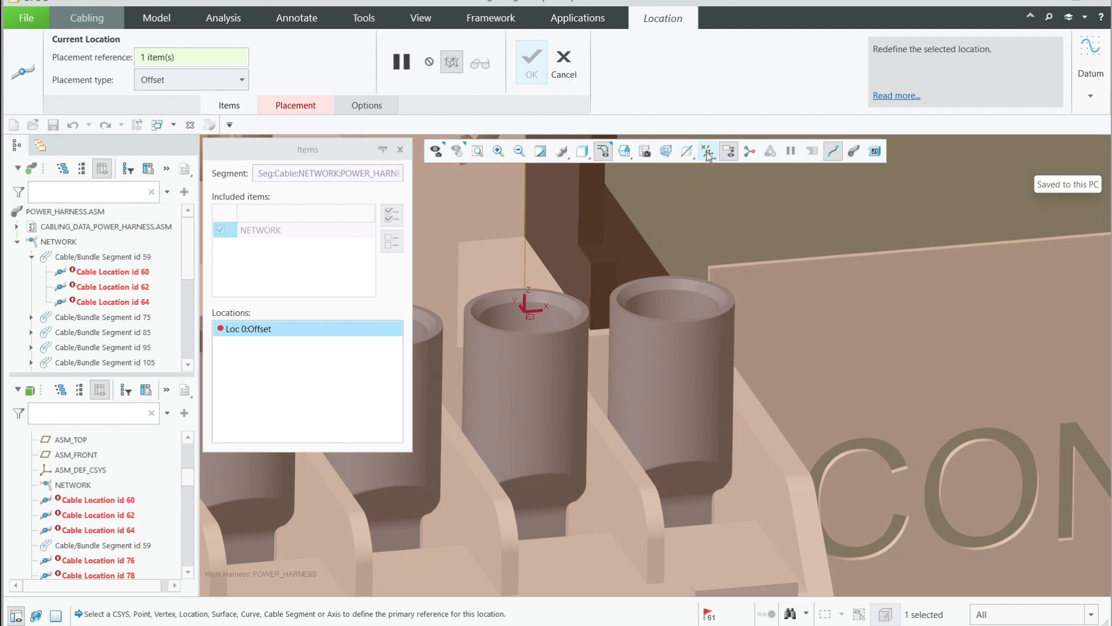
# Step: Display coordinate systems, try to reference the location to the contactor's E3 coordinate system, and abandon the redefinition
pyautogui.click(705, 152)
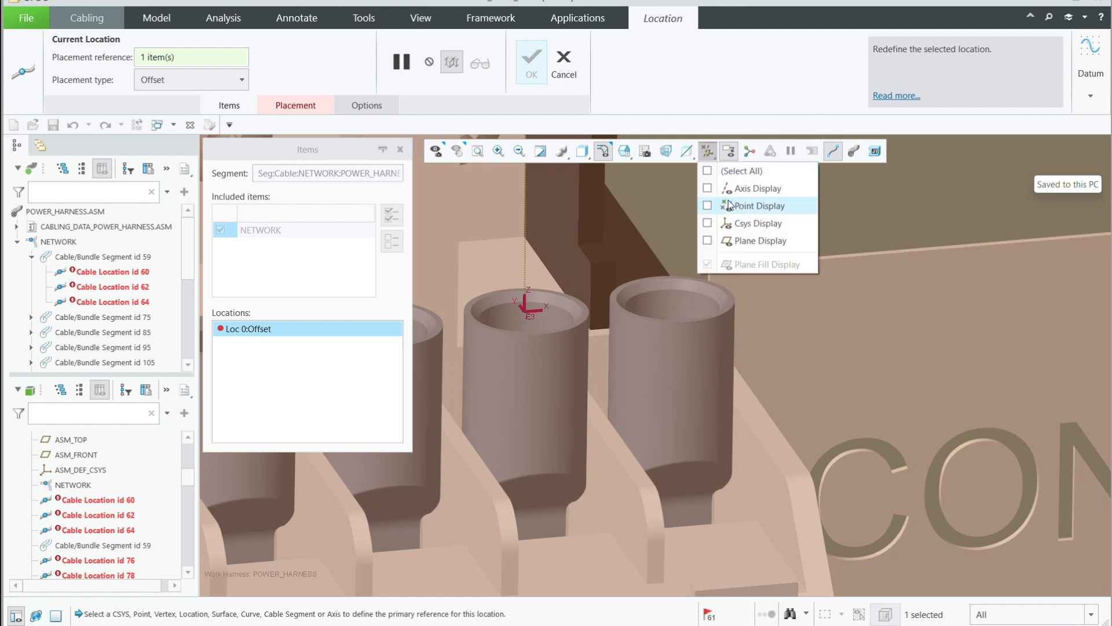
pyautogui.click(732, 225)
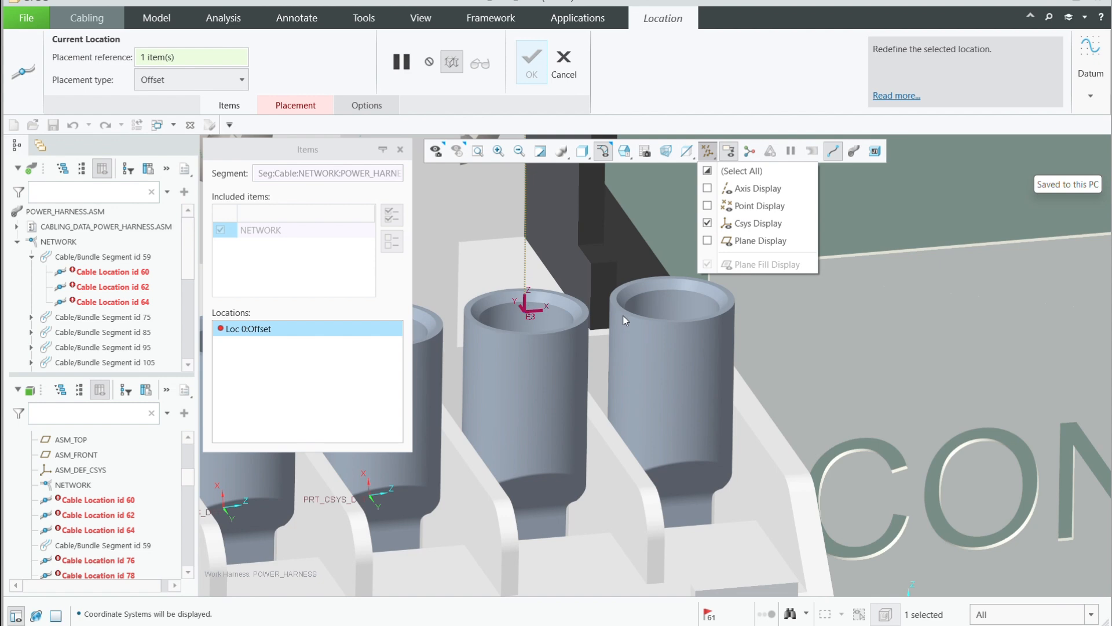
pyautogui.click(707, 151)
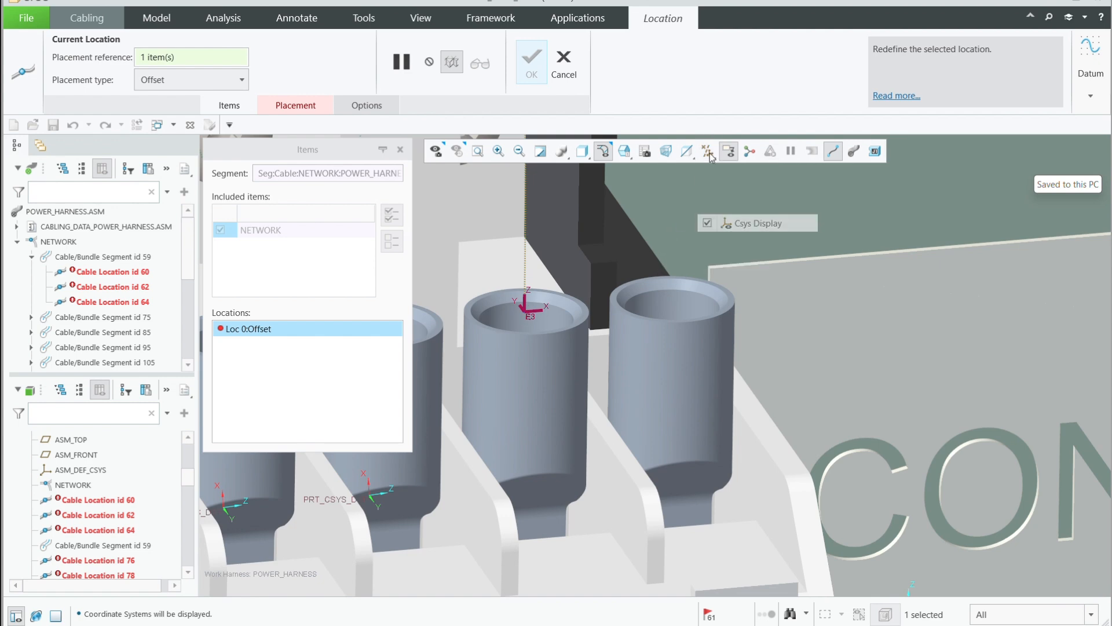
pyautogui.scroll(-5, 586, 325)
pyautogui.scroll(6, 586, 325)
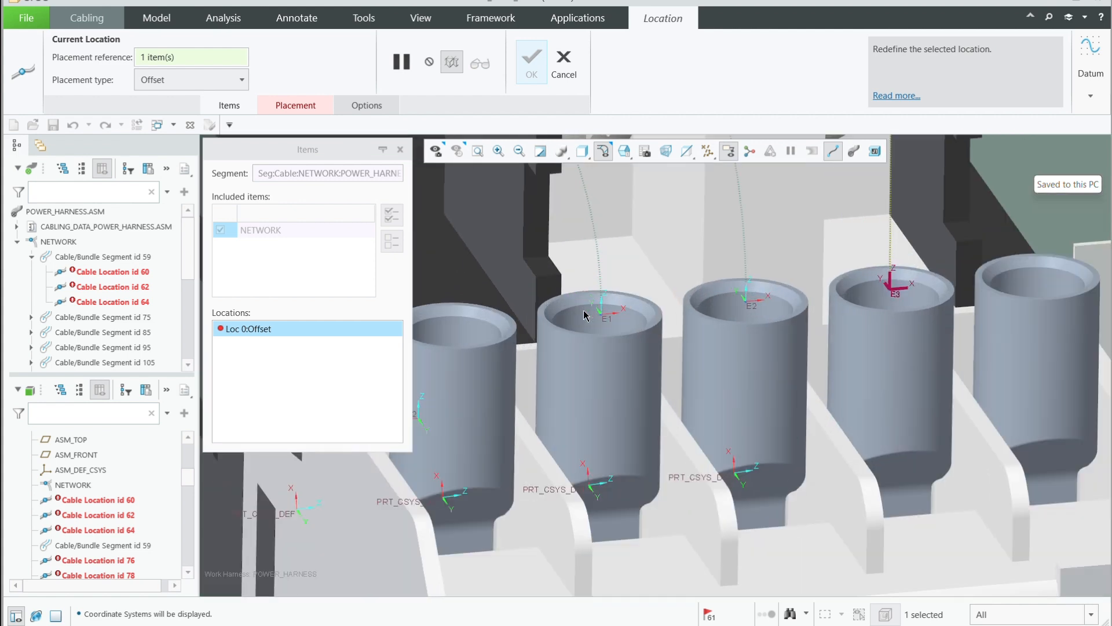
pyautogui.click(891, 290)
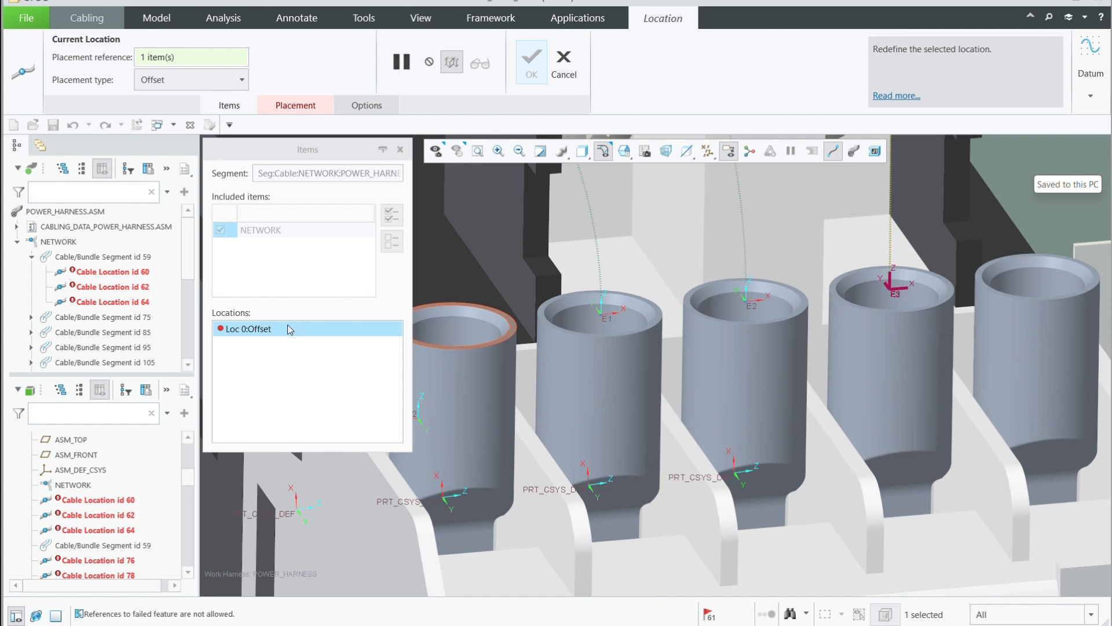
pyautogui.click(263, 328)
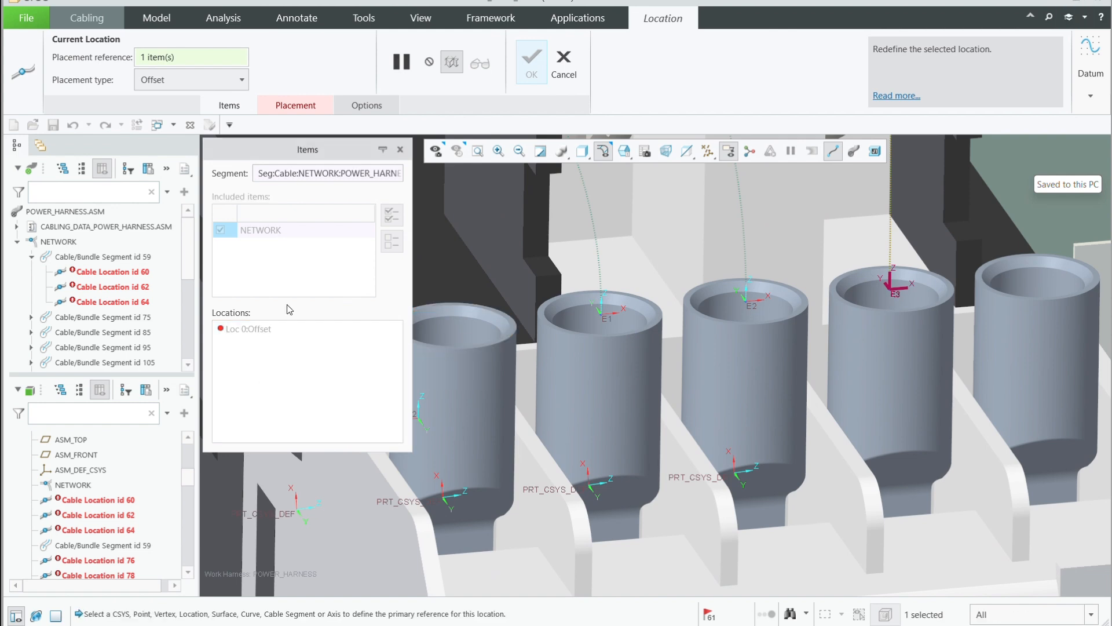
pyautogui.click(561, 72)
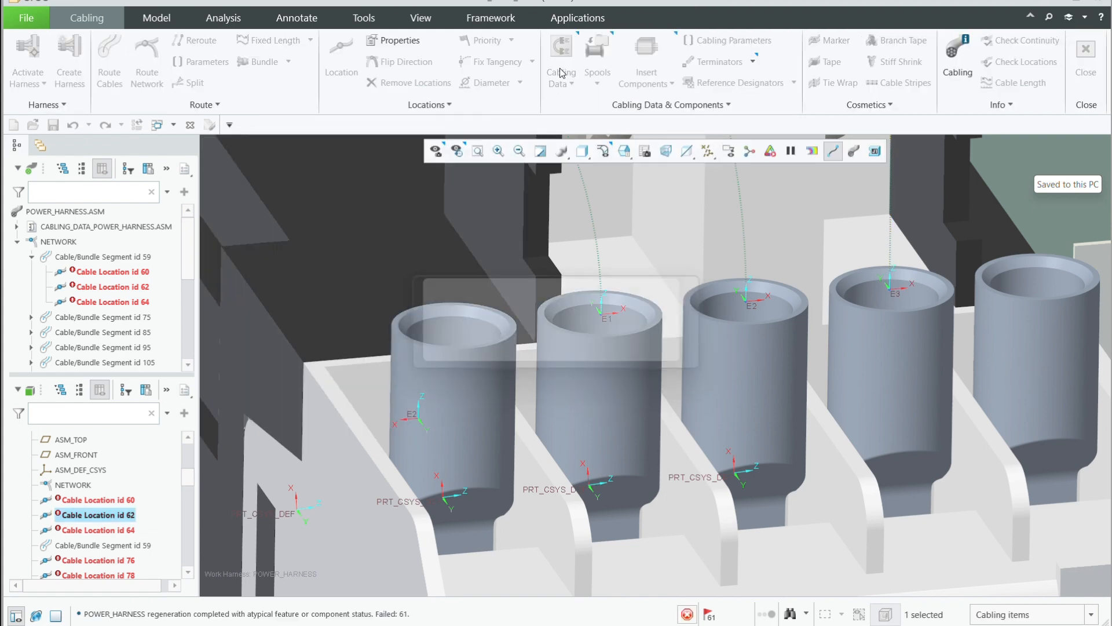
# Step: Hide all datum axes, points, coordinate systems and planes in the assembly
pyautogui.scroll(10, 439, 397)
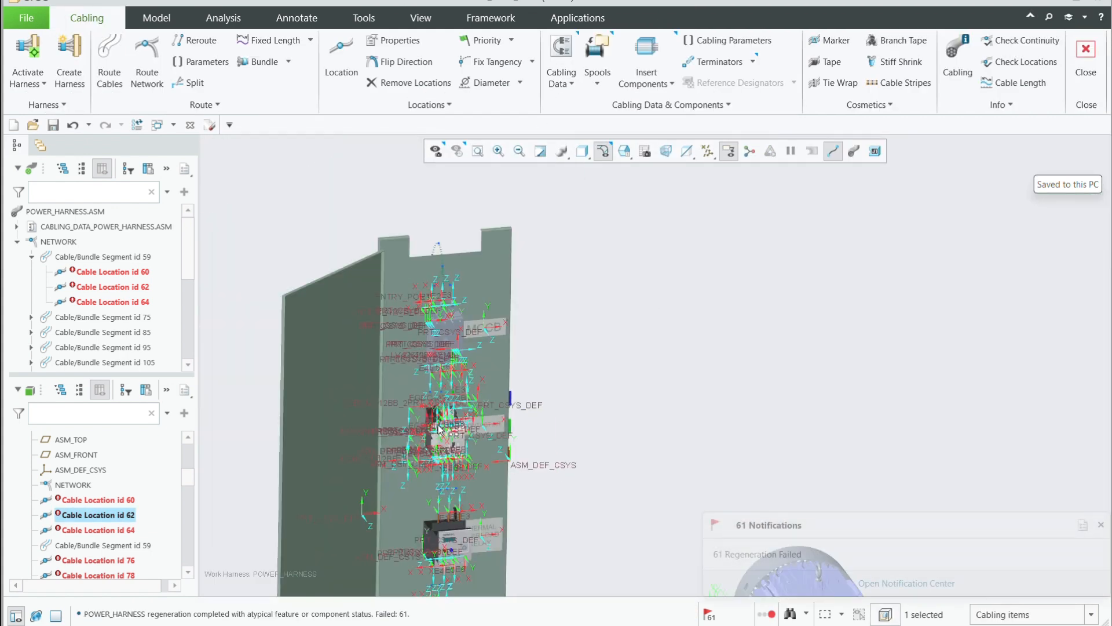
pyautogui.moveTo(409, 318); pyautogui.dragTo(649, 241, button='middle')
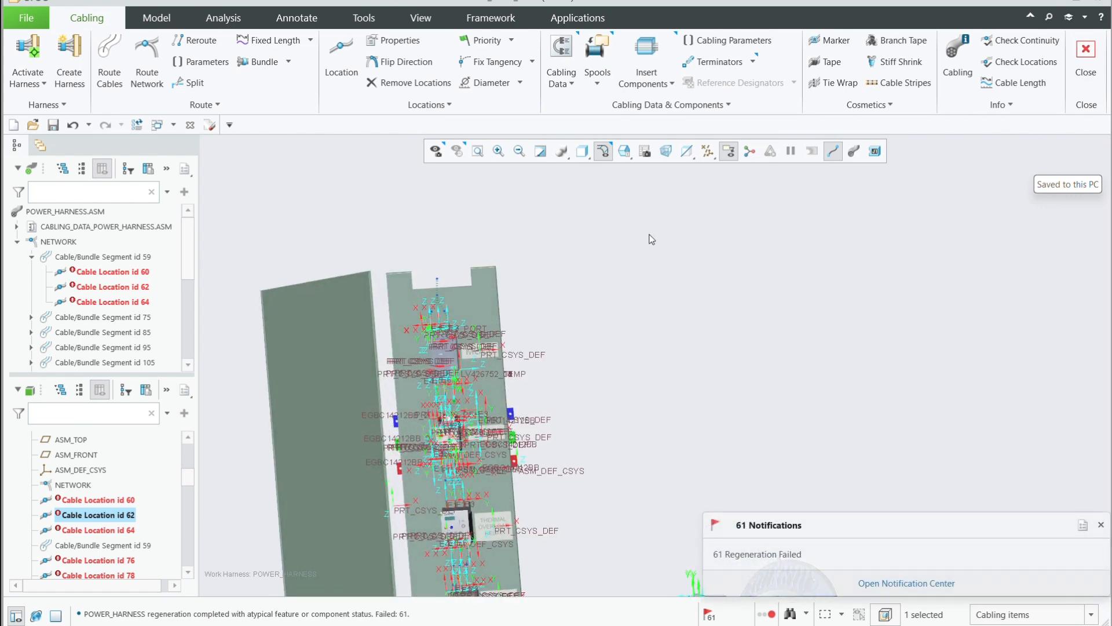
pyautogui.click(708, 152)
pyautogui.click(729, 223)
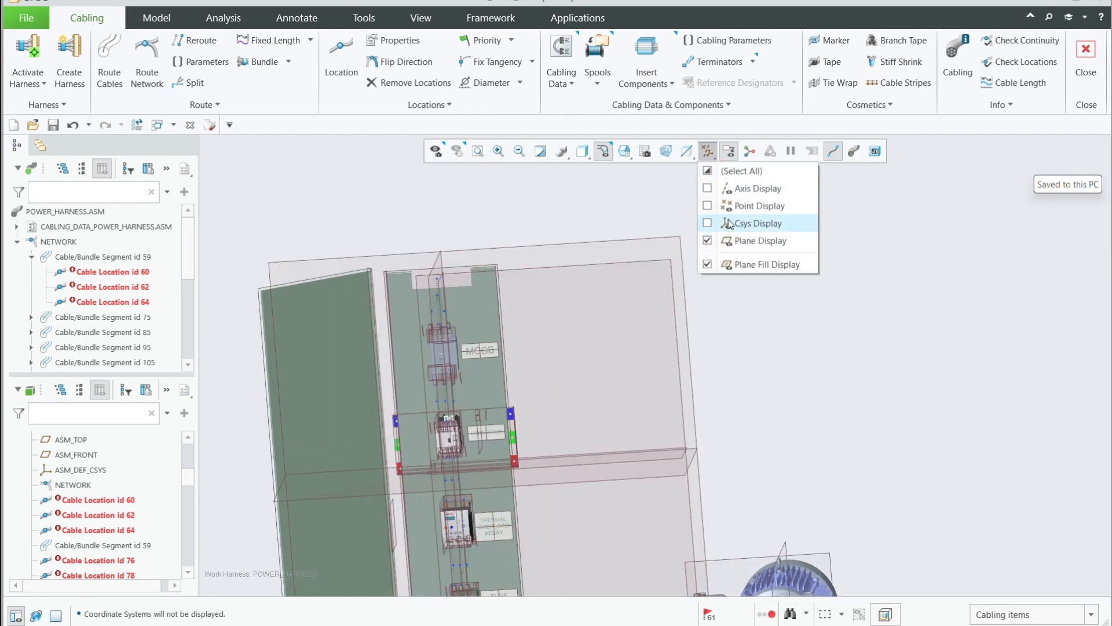
pyautogui.click(707, 170)
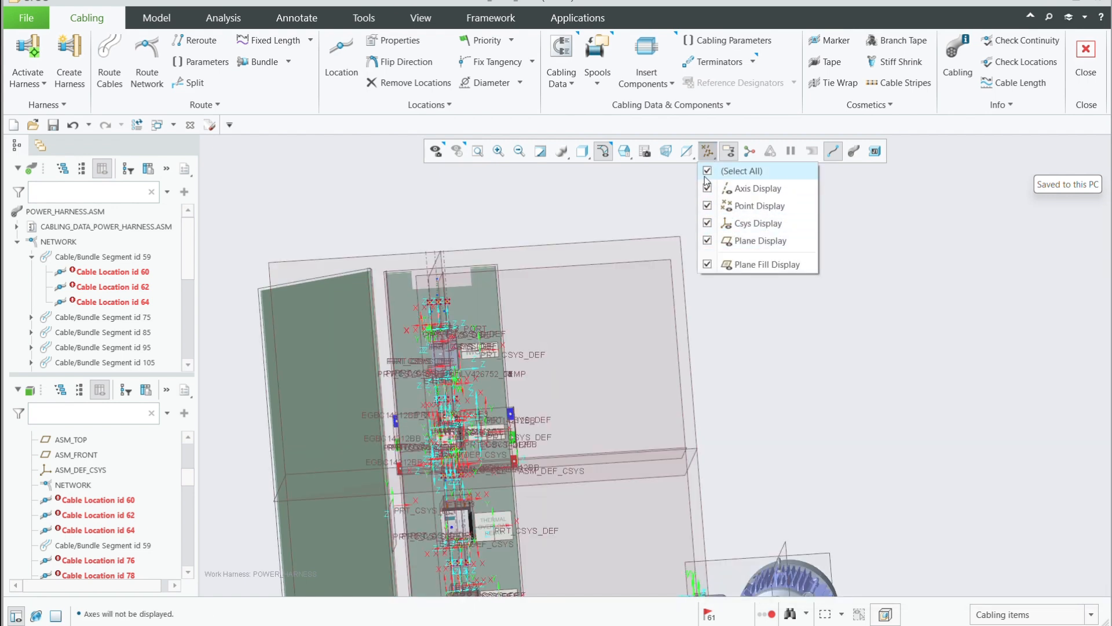
pyautogui.click(707, 174)
pyautogui.click(708, 153)
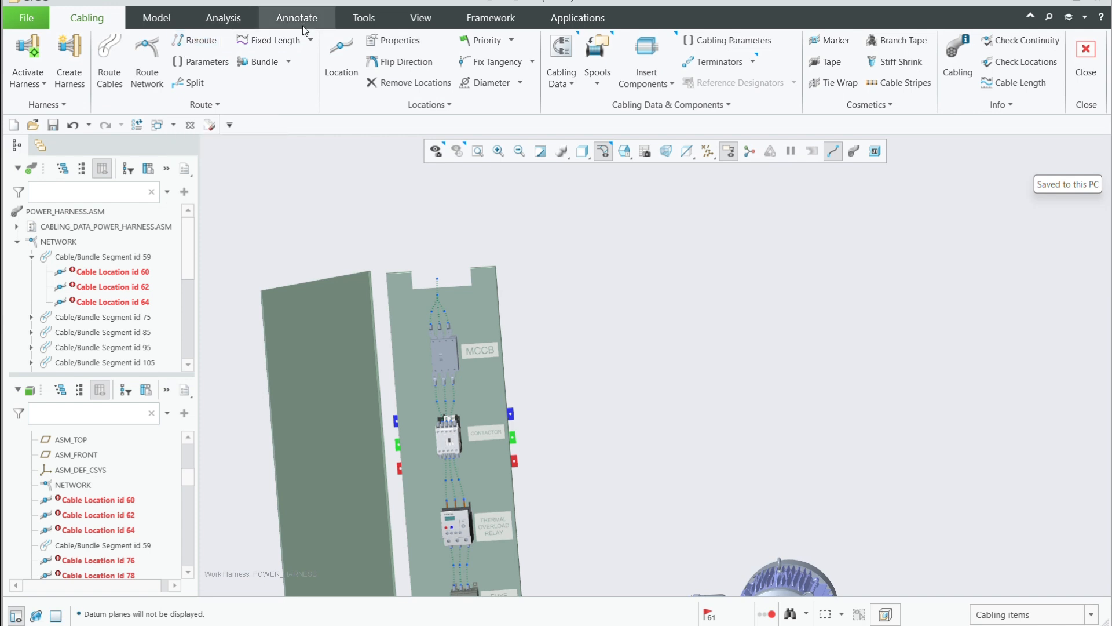
# Step: Start Route Cables and retrieve wires W001 to W015 from the logical references for routing
pyautogui.click(109, 76)
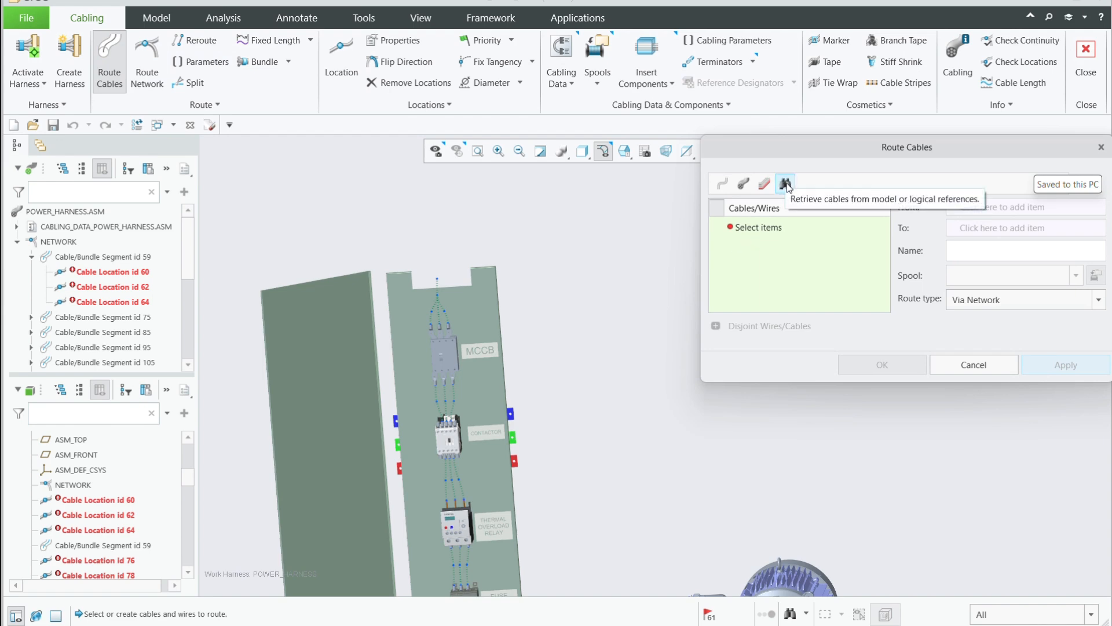
pyautogui.click(786, 184)
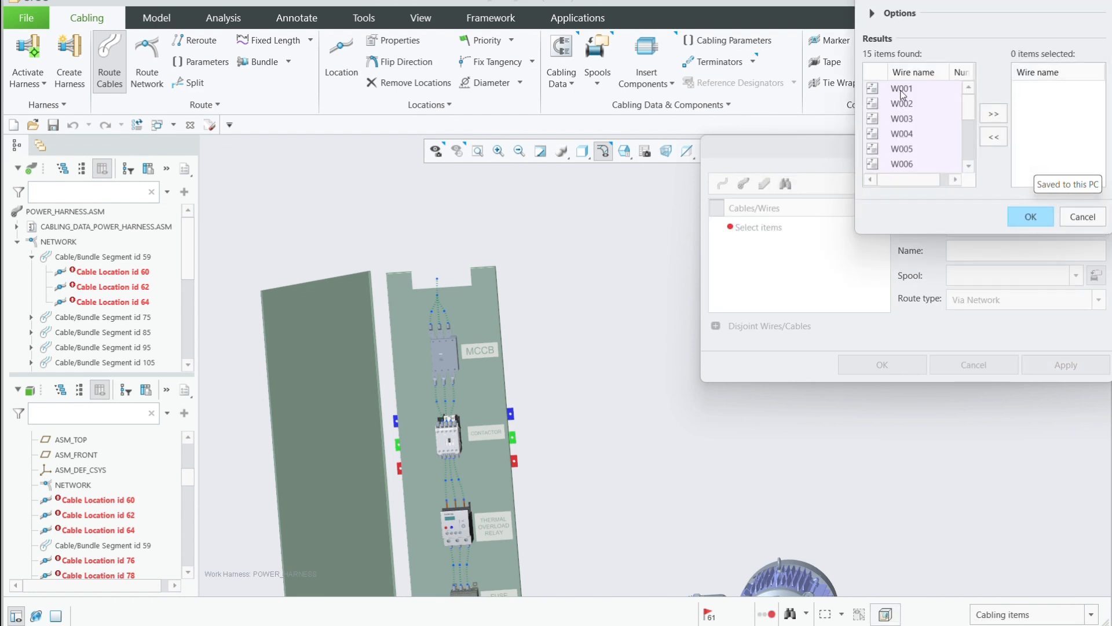
pyautogui.click(904, 92)
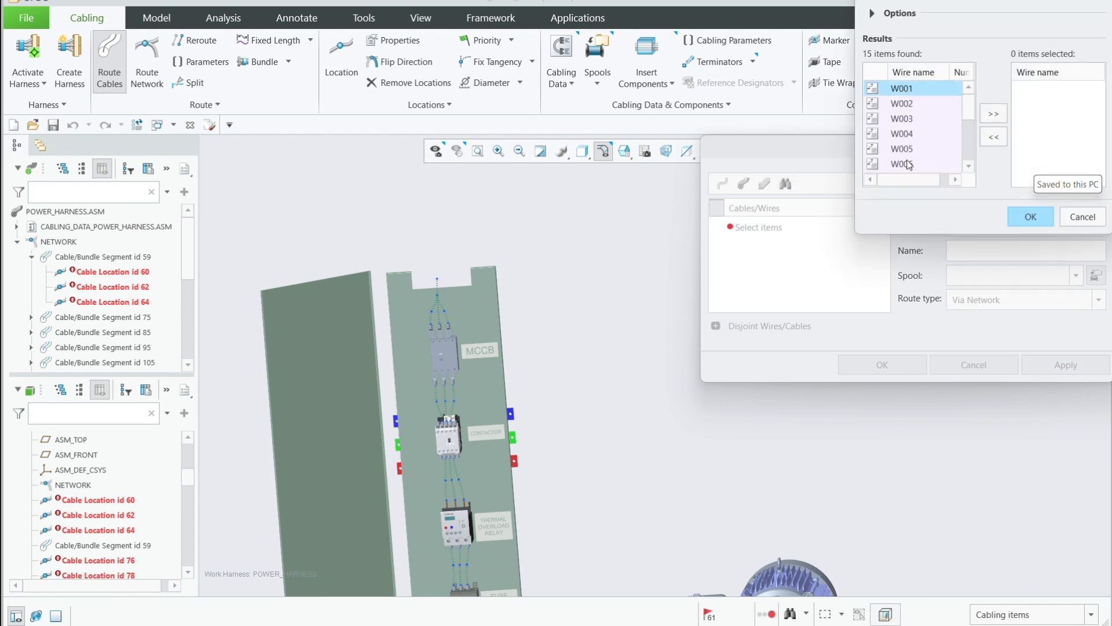
pyautogui.scroll(-3, 909, 165)
pyautogui.scroll(3, 908, 165)
pyautogui.keyDown('shift'); pyautogui.click(904, 162); pyautogui.keyUp('shift')
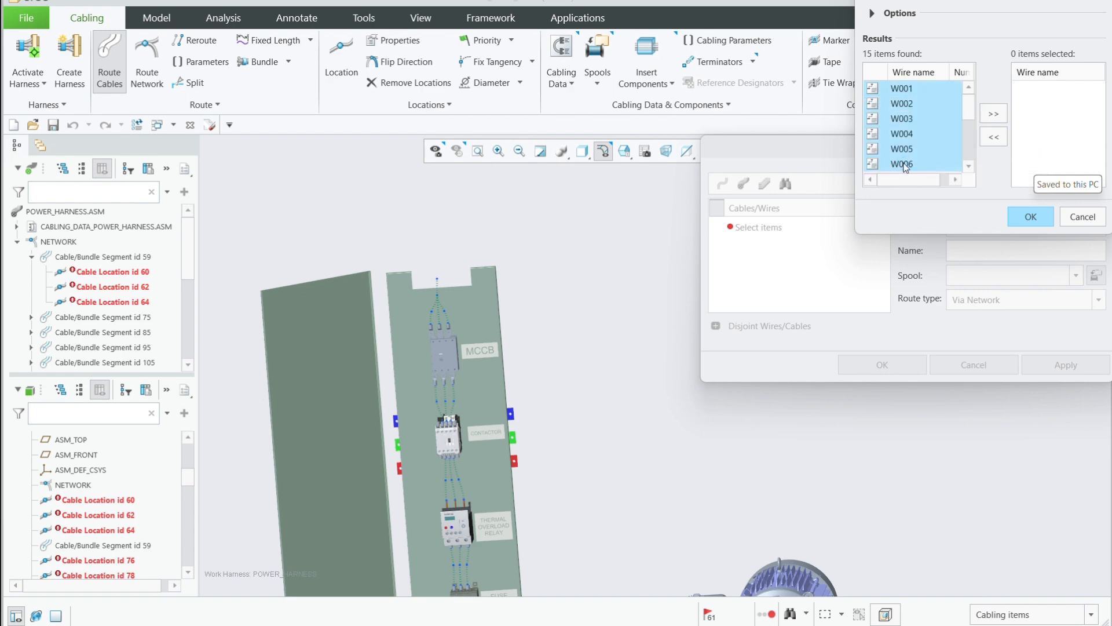
pyautogui.click(993, 115)
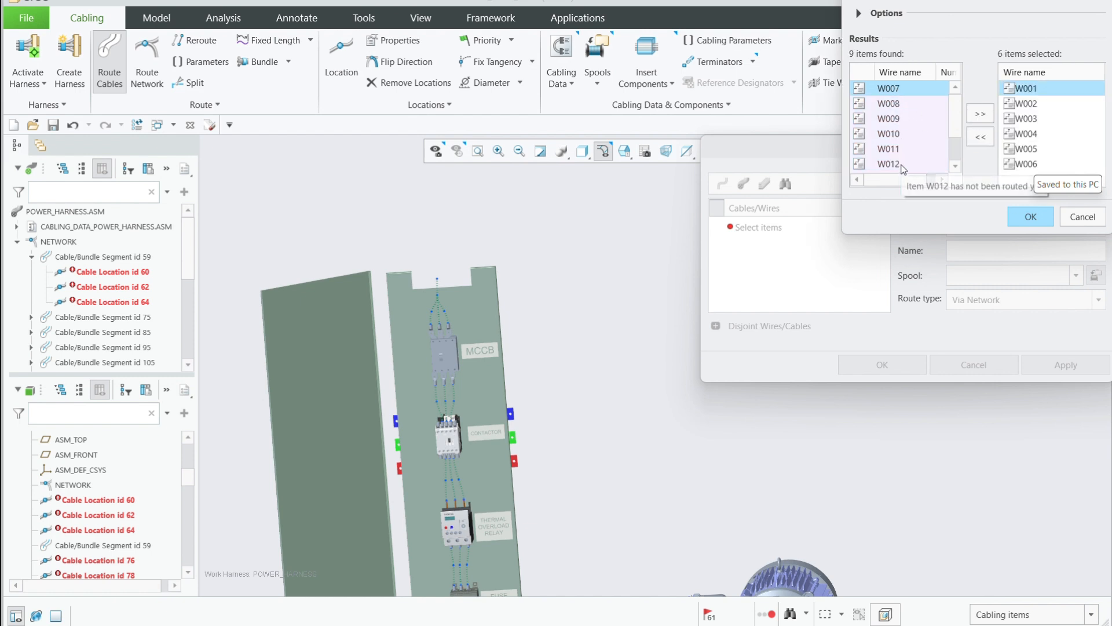
pyautogui.keyDown('shift'); pyautogui.click(904, 165); pyautogui.keyUp('shift')
pyautogui.click(980, 113)
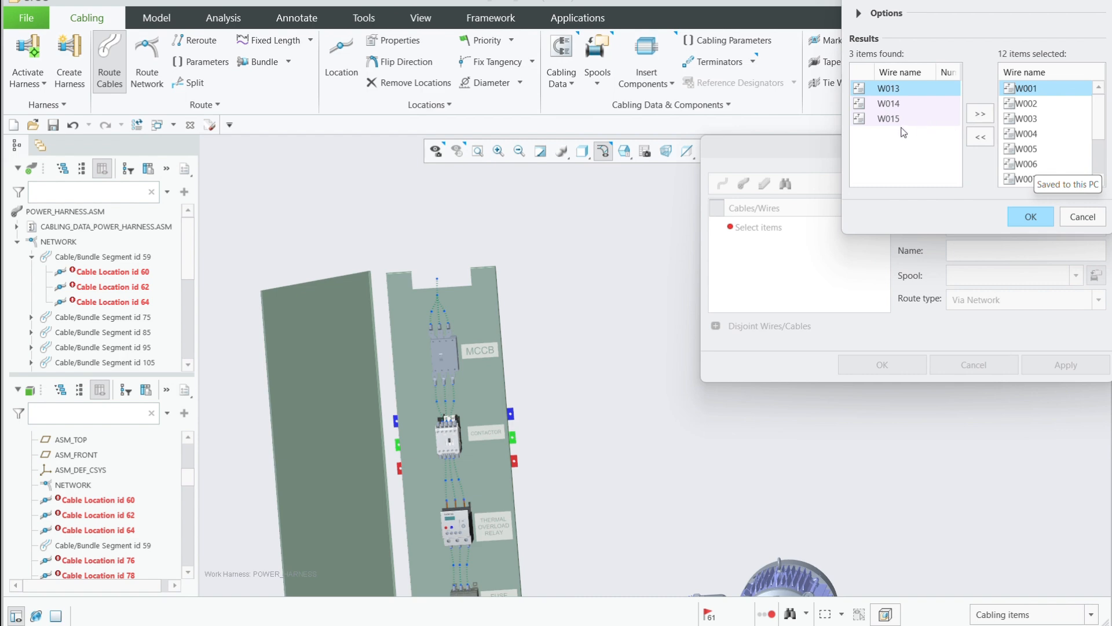
pyautogui.keyDown('shift'); pyautogui.click(896, 119); pyautogui.keyUp('shift')
pyautogui.click(979, 115)
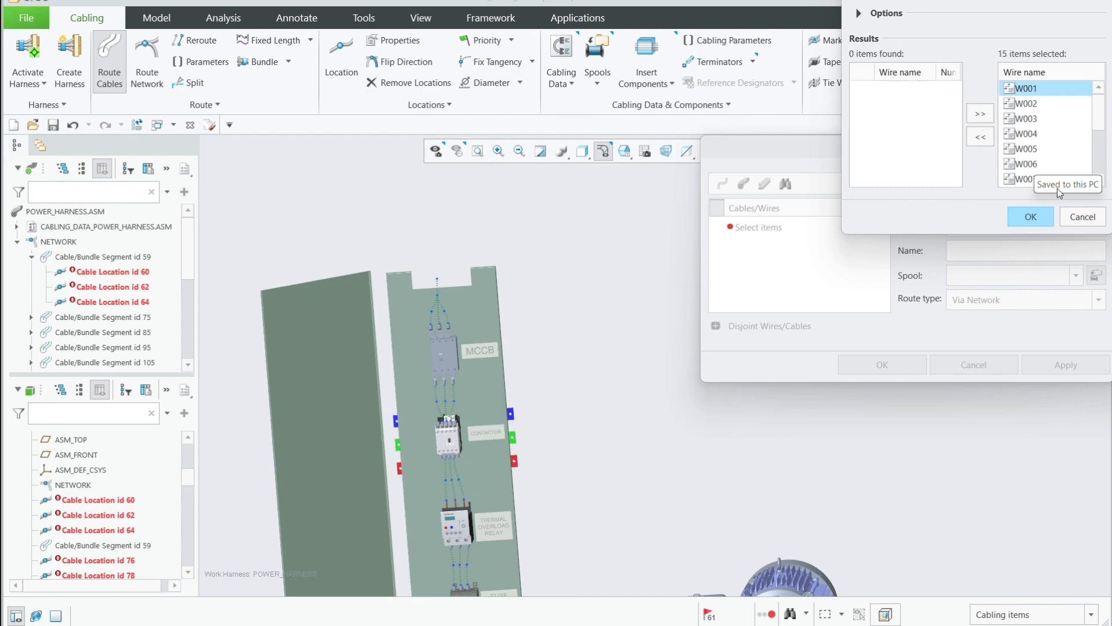
pyautogui.click(1031, 216)
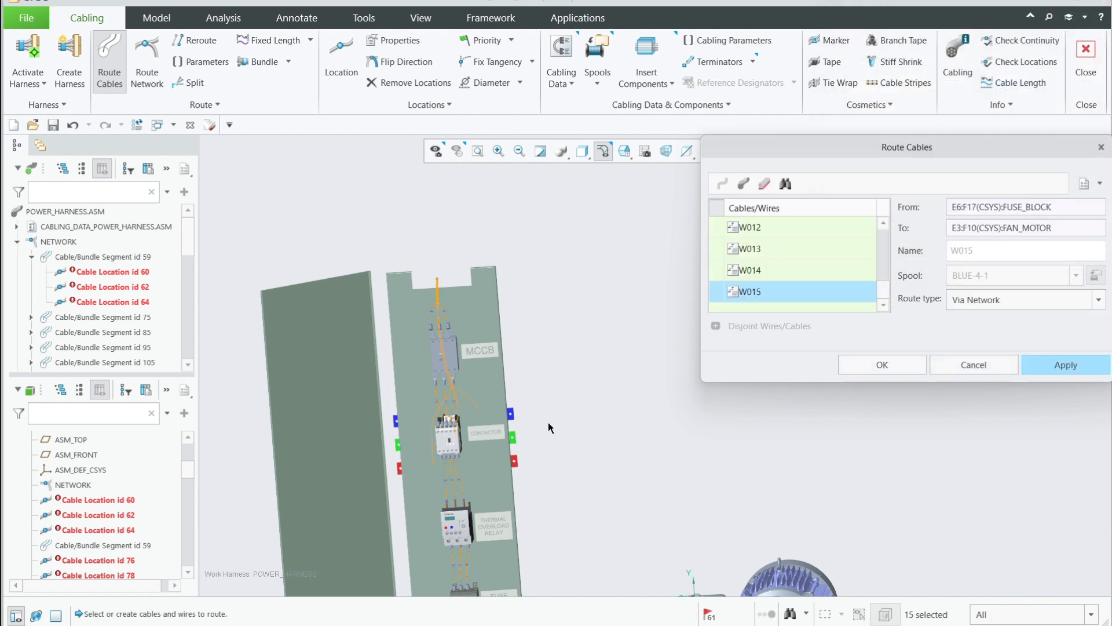
# Step: Route the retrieved wires with the Via Network route type and close the Route Cables dialog
pyautogui.scroll(-4, 457, 355)
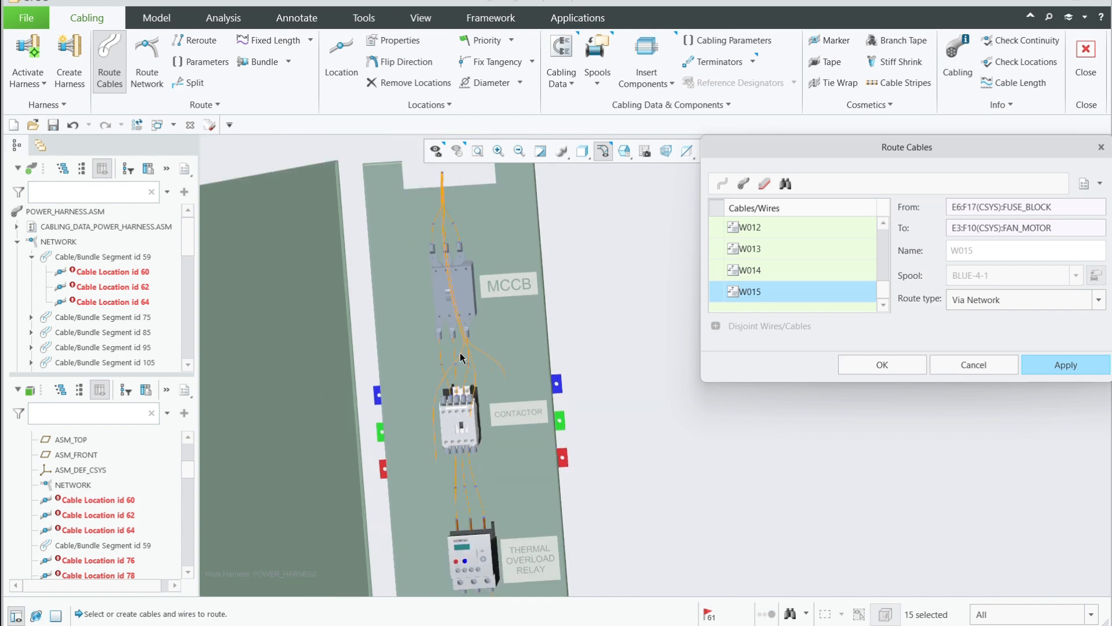
pyautogui.click(1062, 360)
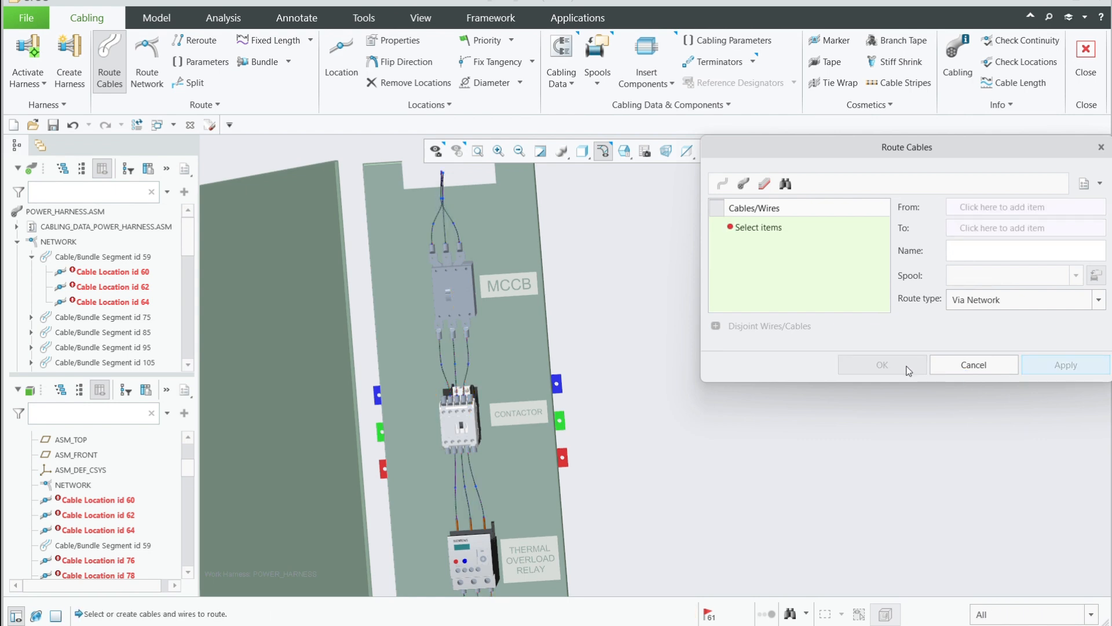
pyautogui.click(964, 365)
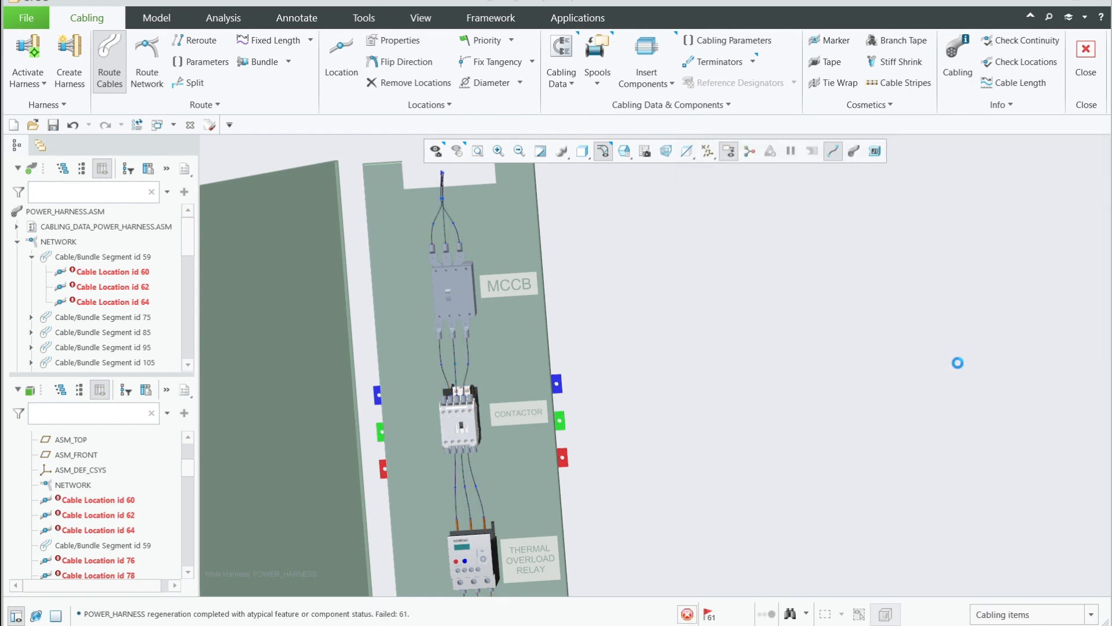
# Step: Display the cables with correct thickness and examine their runs around the MCCB and behind the mounting plate
pyautogui.click(854, 151)
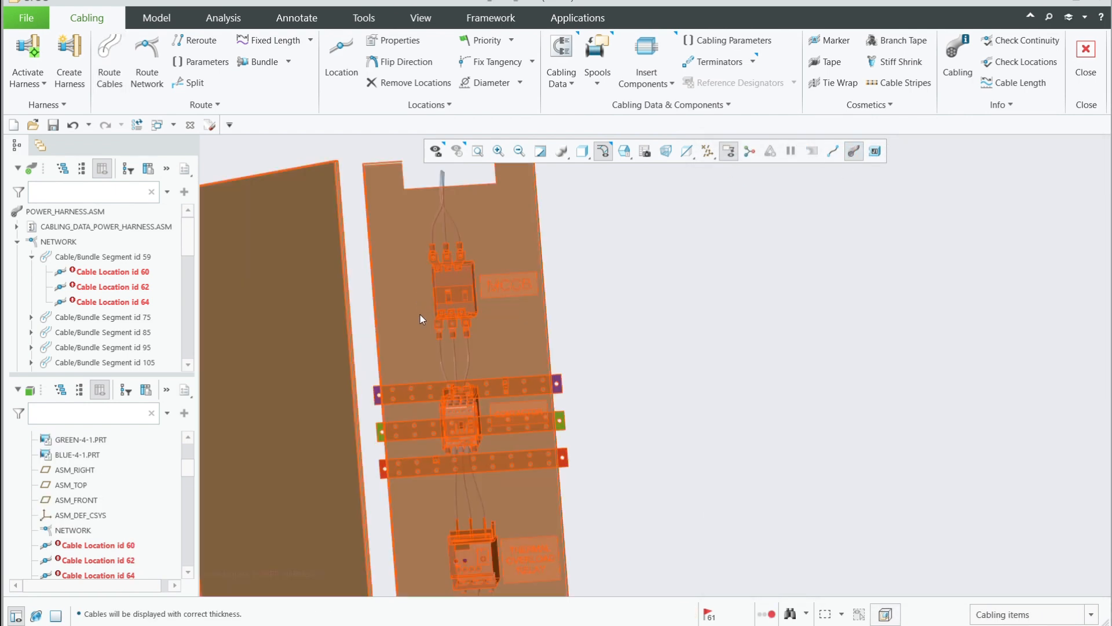
pyautogui.scroll(-6, 422, 318)
pyautogui.scroll(4, 611, 371)
pyautogui.scroll(5, 610, 370)
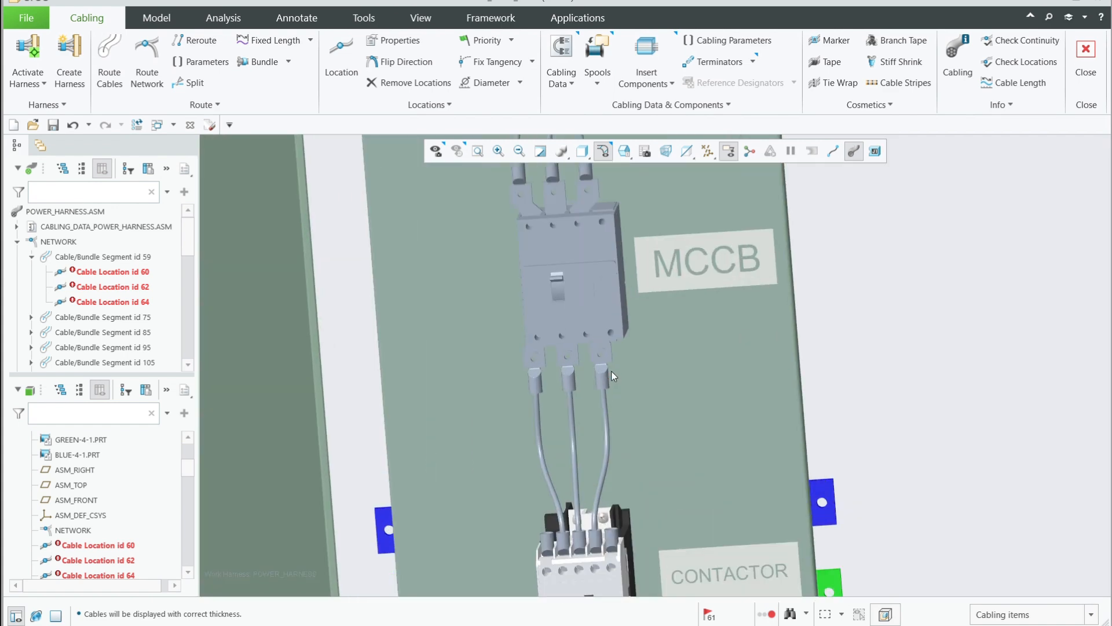
pyautogui.moveTo(590, 269)
pyautogui.mouseDown(button='middle')
pyautogui.moveTo(543, 296)
pyautogui.moveTo(491, 297)
pyautogui.mouseUp(button='middle')
pyautogui.scroll(-4, 705, 353)
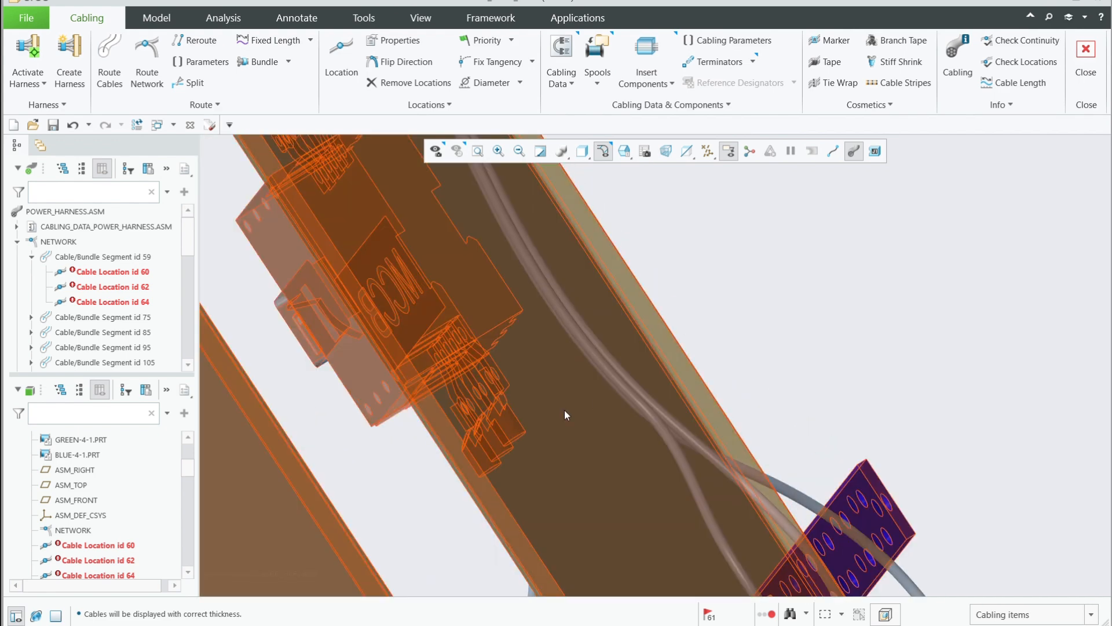
pyautogui.scroll(4, 547, 416)
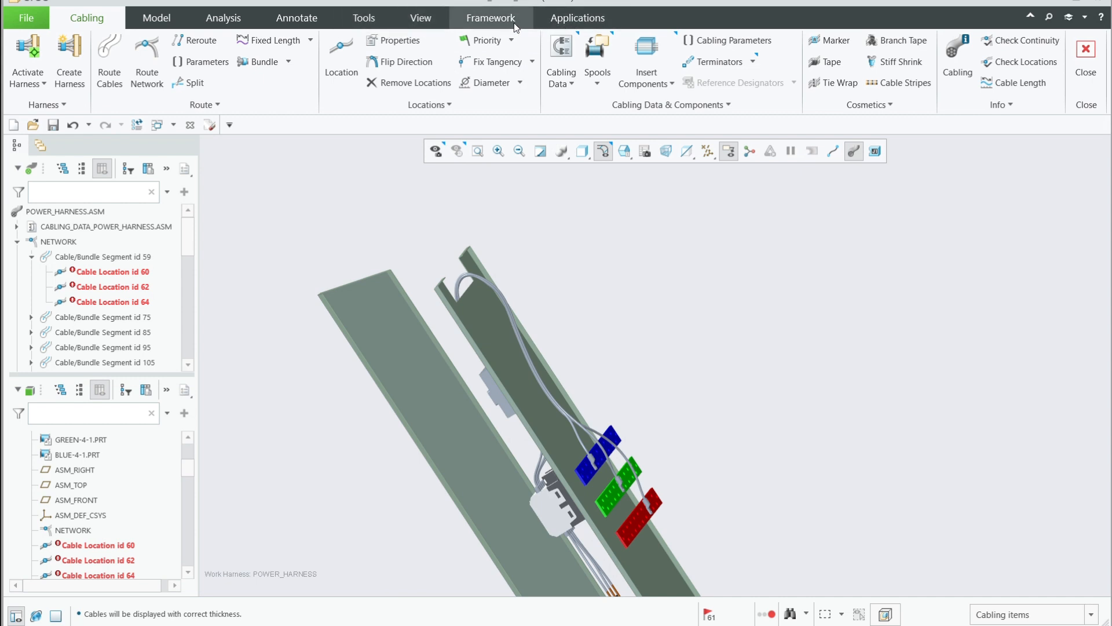
# Step: Delete every custom appearance from the My Appearances palette in the Appearances Manager, starting with ptc-ceramic and keeping only ref_color1
pyautogui.click(420, 20)
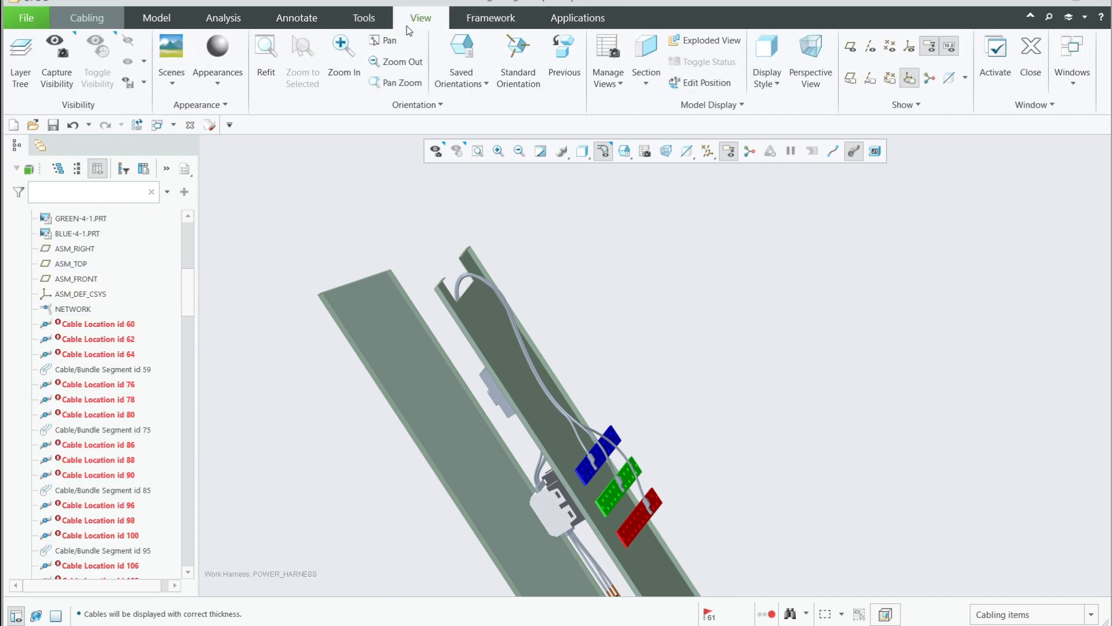
pyautogui.click(207, 73)
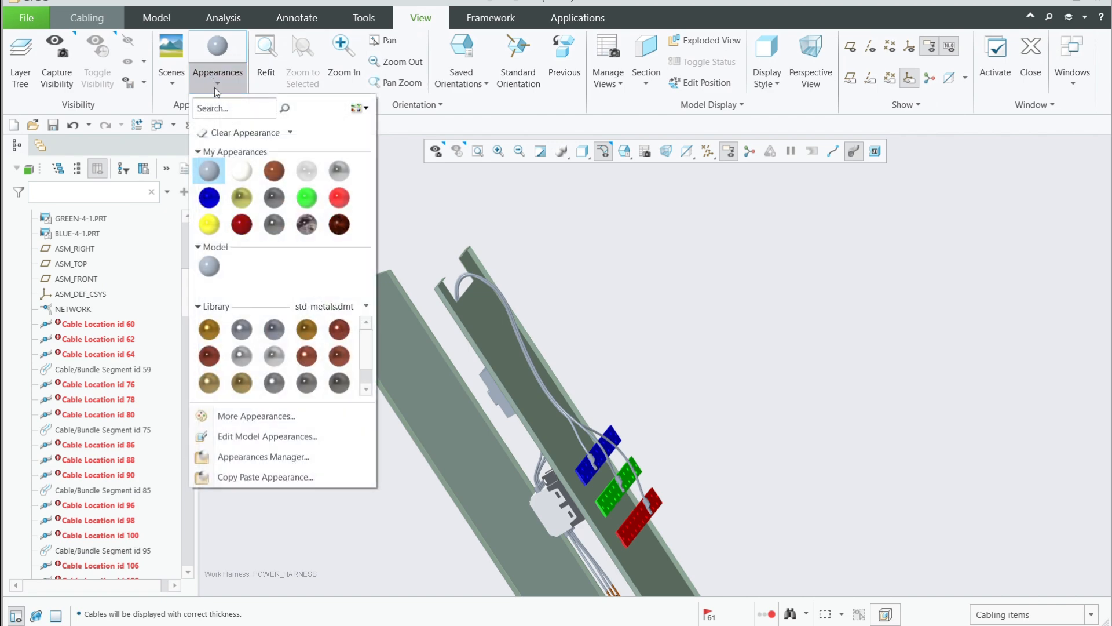
pyautogui.click(297, 457)
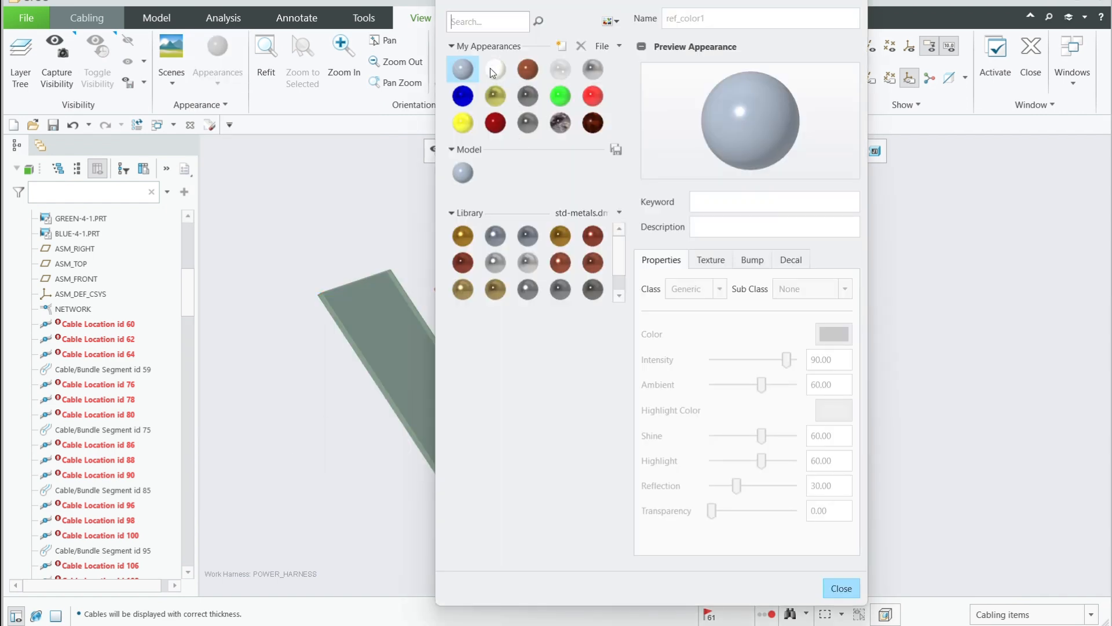
pyautogui.click(493, 70)
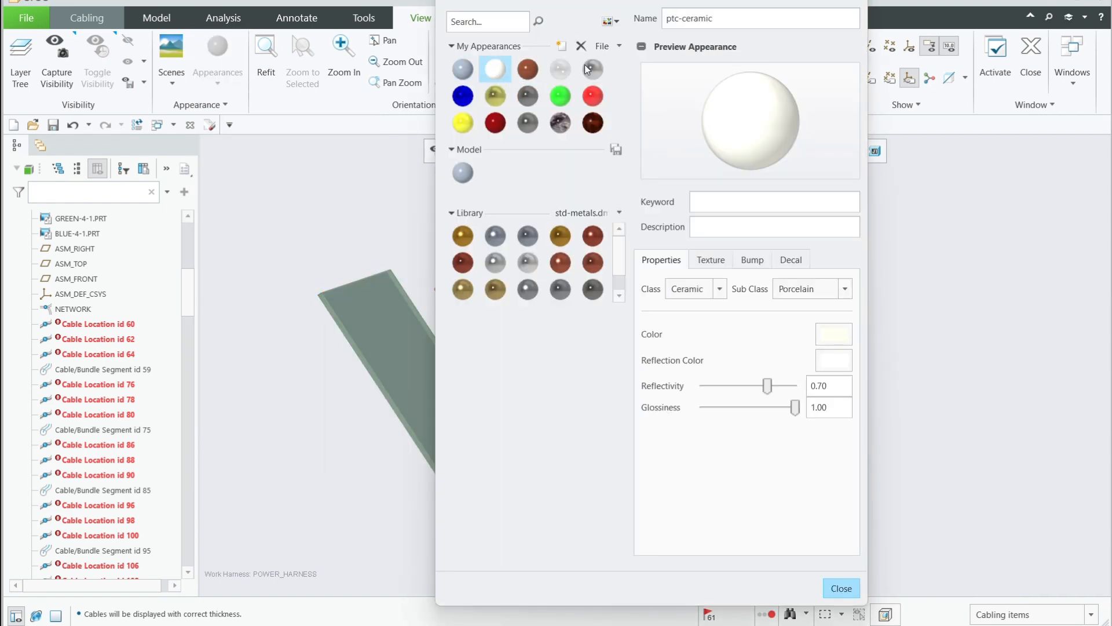
pyautogui.click(580, 44)
pyautogui.click(582, 45)
pyautogui.click(581, 45)
pyautogui.click(582, 46)
pyautogui.click(582, 45)
pyautogui.click(582, 45)
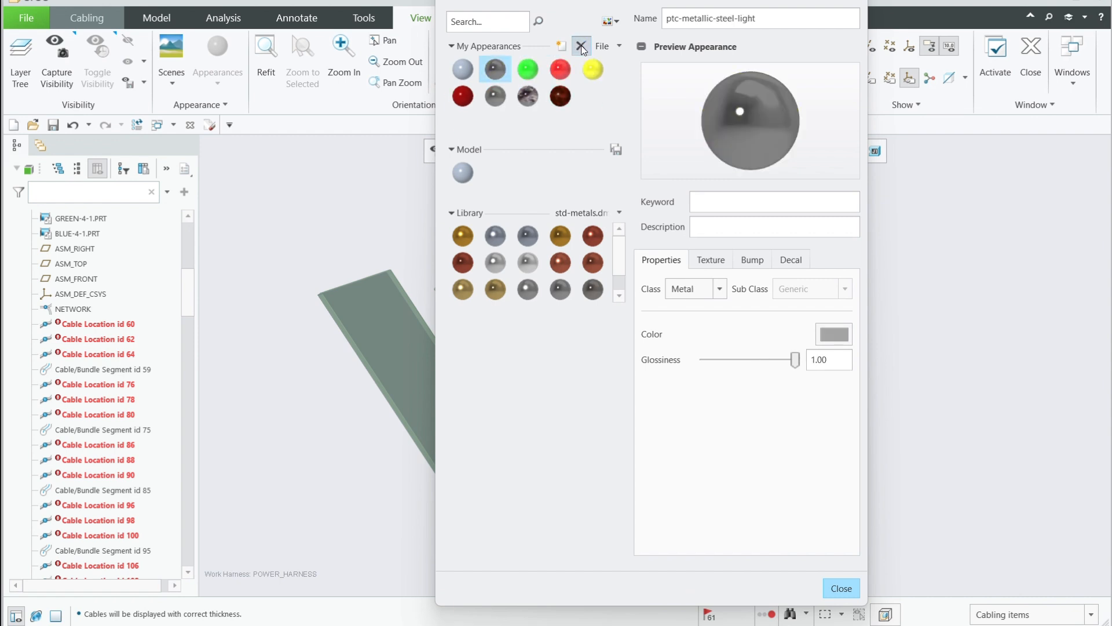
pyautogui.click(582, 45)
pyautogui.click(581, 45)
pyautogui.click(582, 46)
pyautogui.click(581, 45)
pyautogui.click(582, 46)
pyautogui.click(582, 45)
pyautogui.click(582, 45)
pyautogui.click(582, 46)
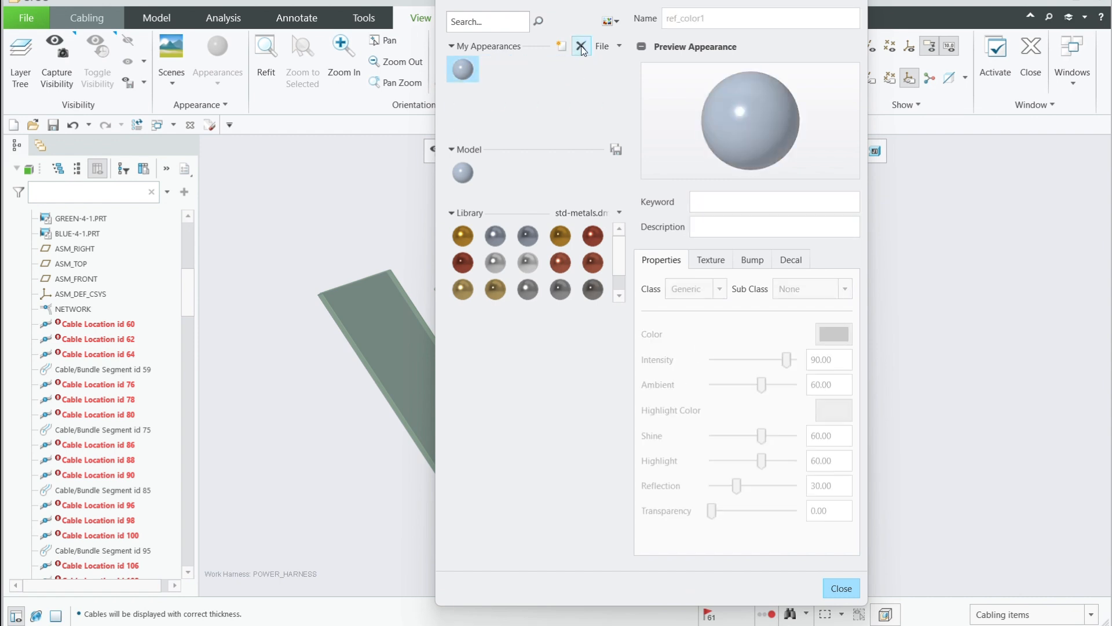
# Step: Append the WIRE_COLOR_1.dmt appearance file from Creo_Directory to My Appearances and close the Appearances Manager
pyautogui.click(608, 51)
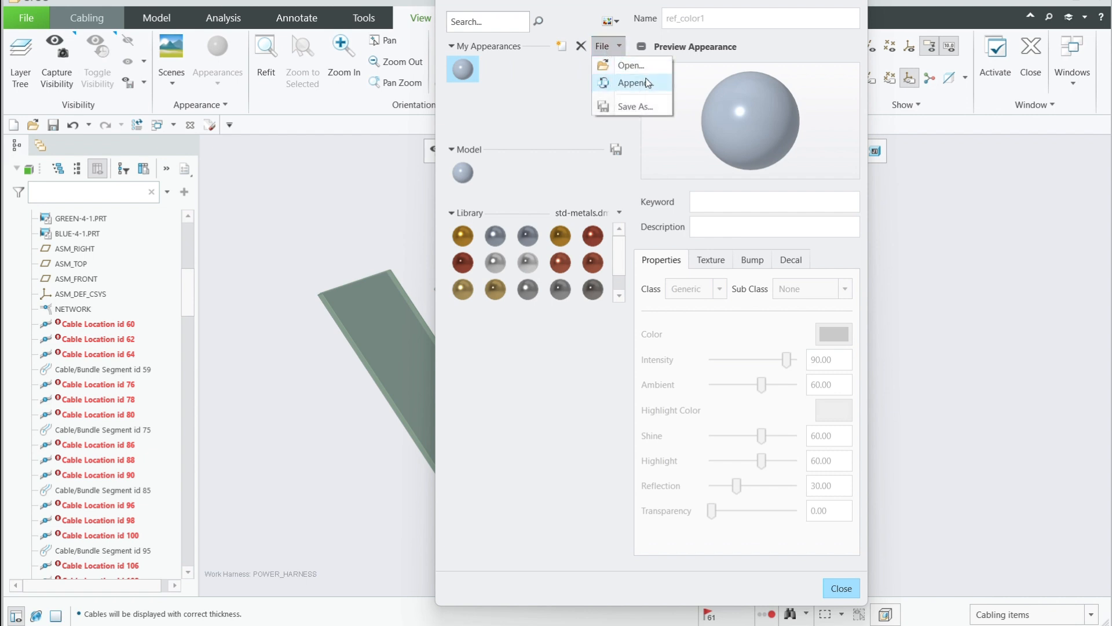
pyautogui.click(644, 82)
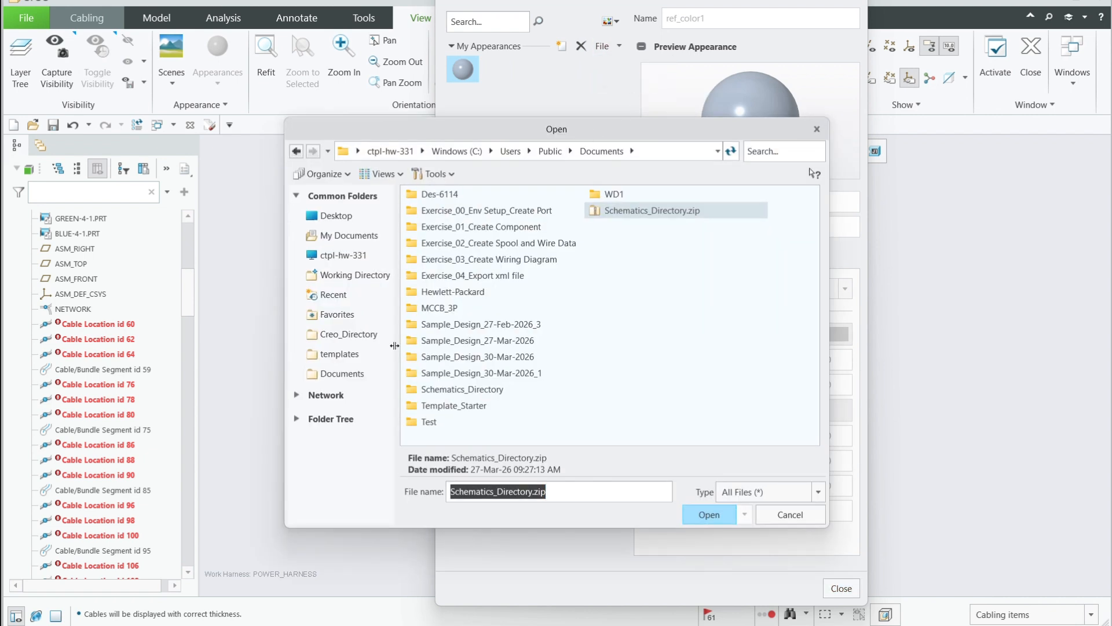
pyautogui.click(357, 335)
pyautogui.click(452, 325)
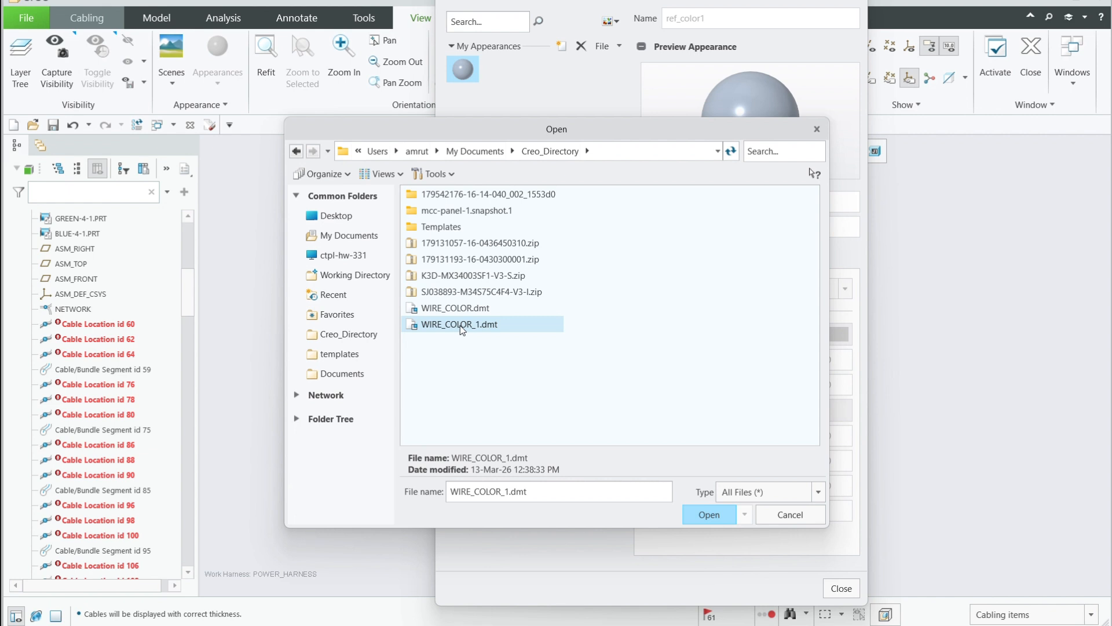
pyautogui.click(704, 514)
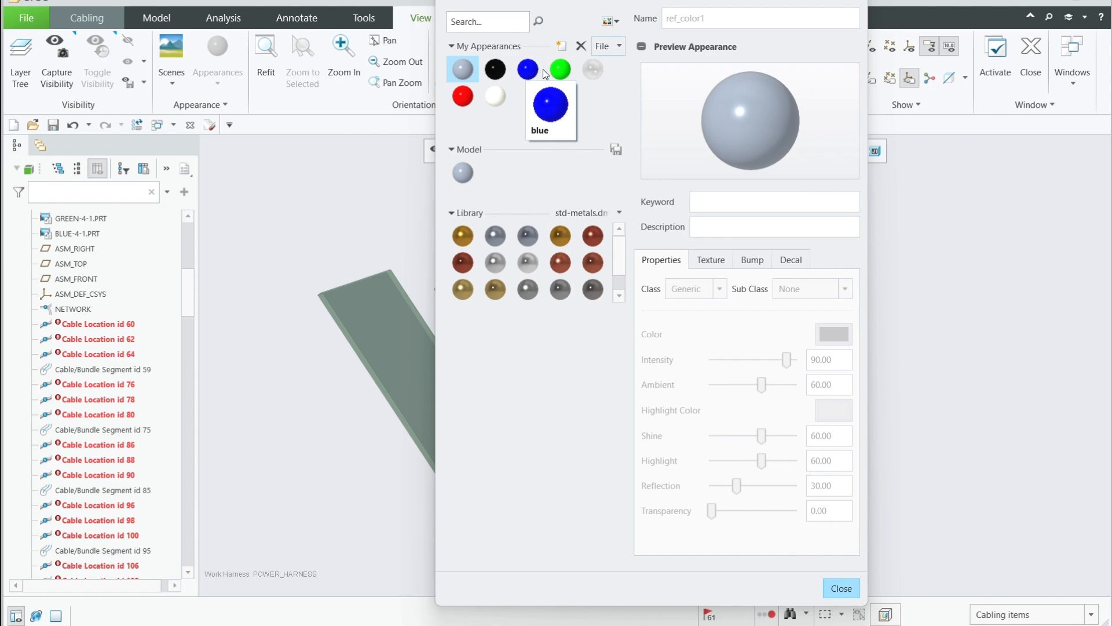
pyautogui.click(840, 587)
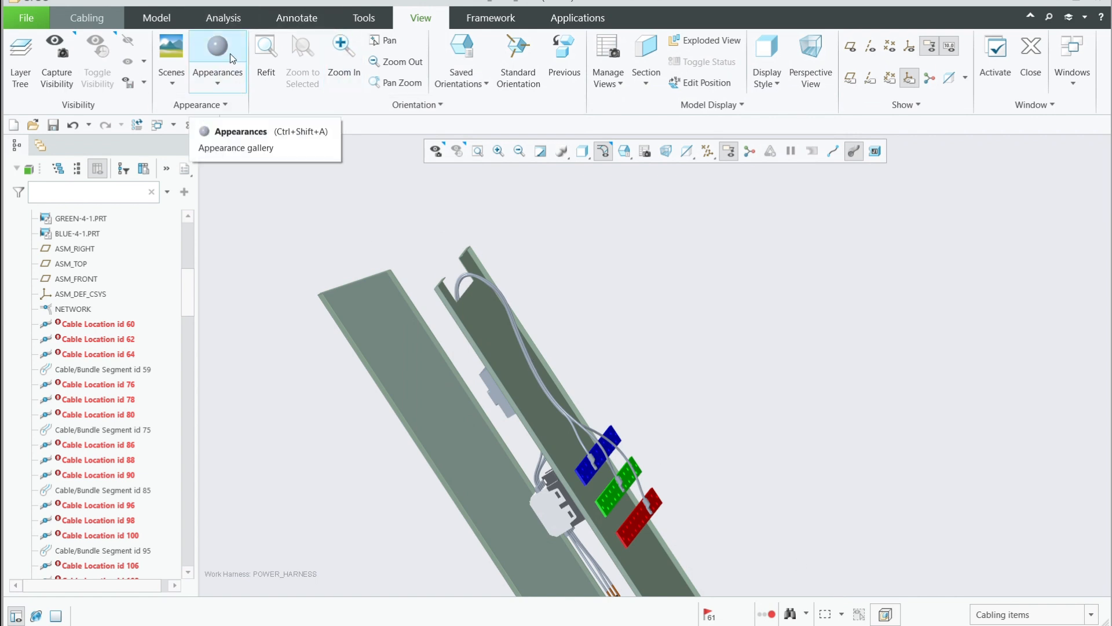
# Step: Regenerate the assembly and examine the coloured cables at the MCCB, behind the mounting plate and out to the fan motor
pyautogui.click(139, 126)
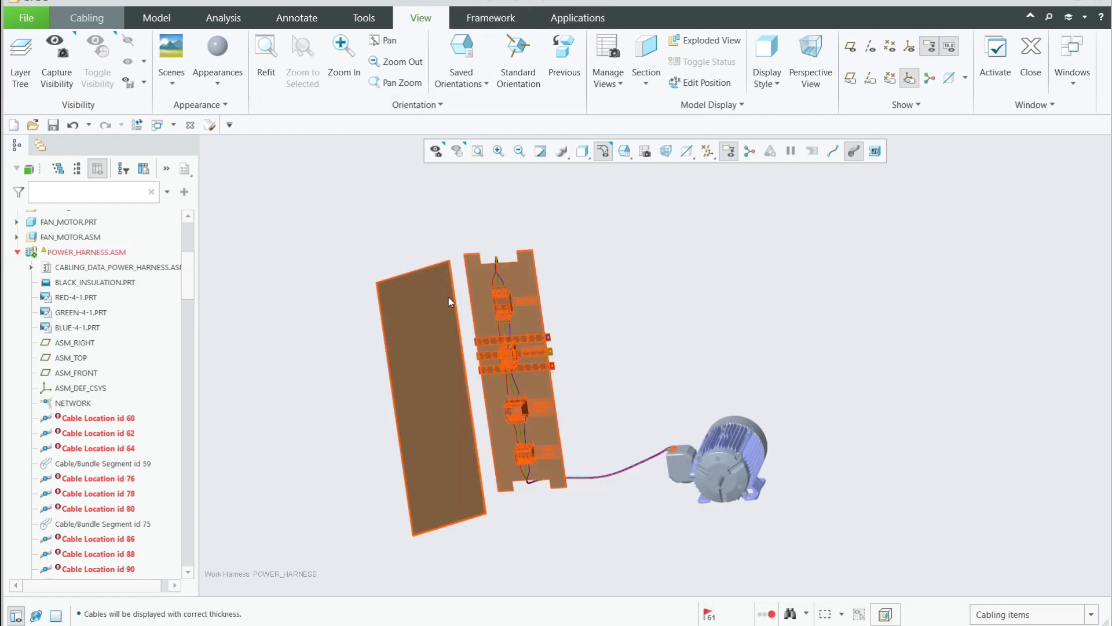
pyautogui.scroll(-3, 460, 284)
pyautogui.moveTo(507, 269); pyautogui.dragTo(566, 249, button='middle')
pyautogui.scroll(-2, 564, 248)
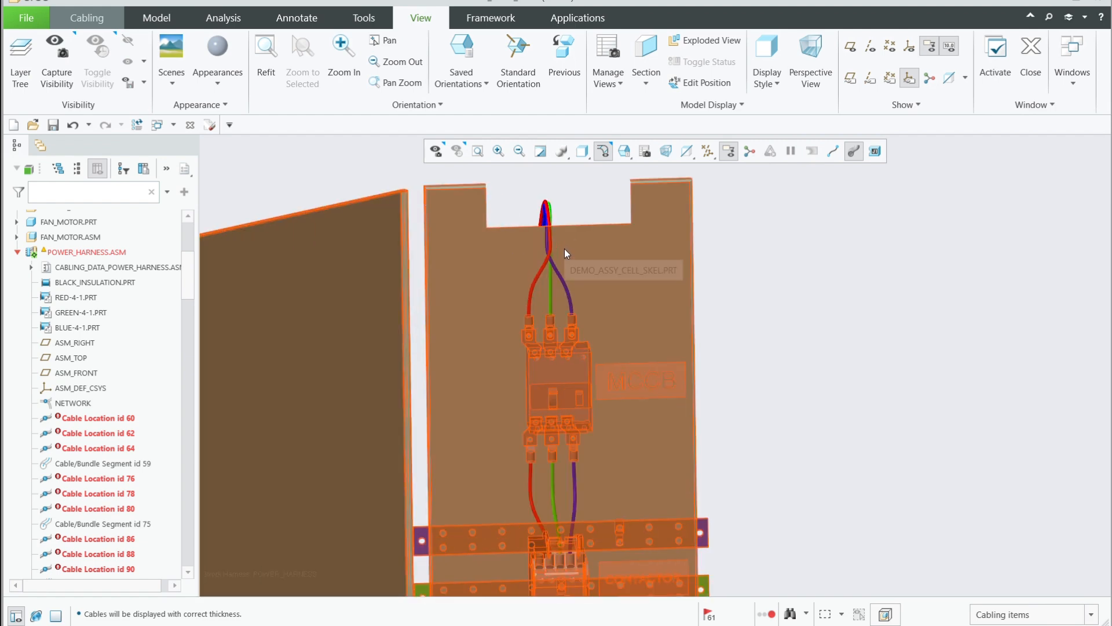
pyautogui.scroll(-4, 558, 269)
pyautogui.scroll(5, 504, 347)
pyautogui.scroll(5, 503, 347)
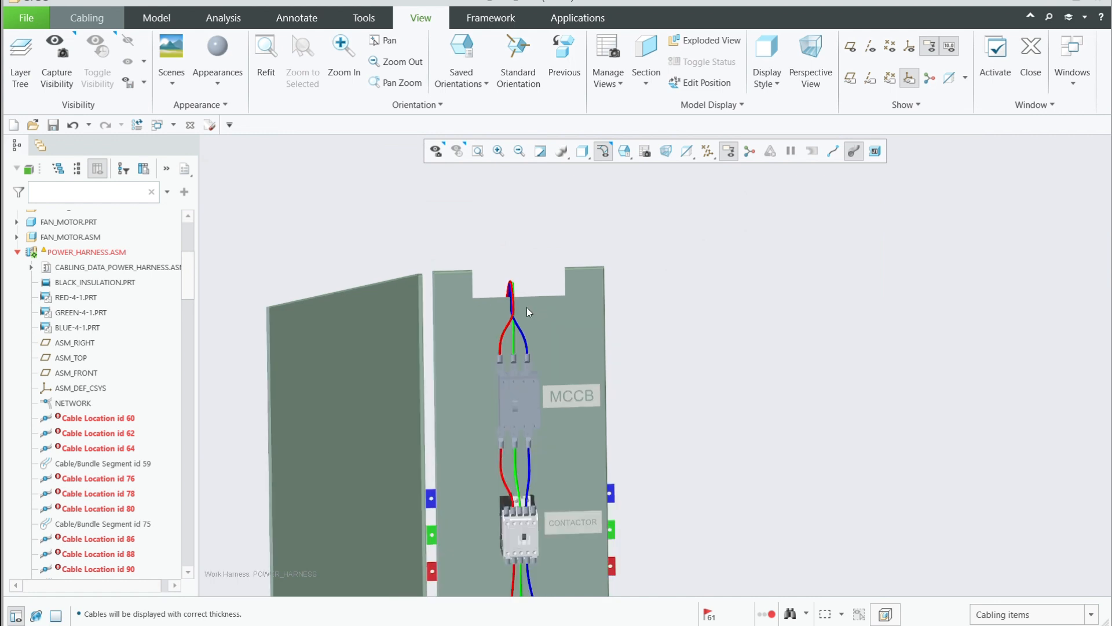
pyautogui.moveTo(538, 416); pyautogui.dragTo(414, 417, button='middle')
pyautogui.scroll(-4, 535, 308)
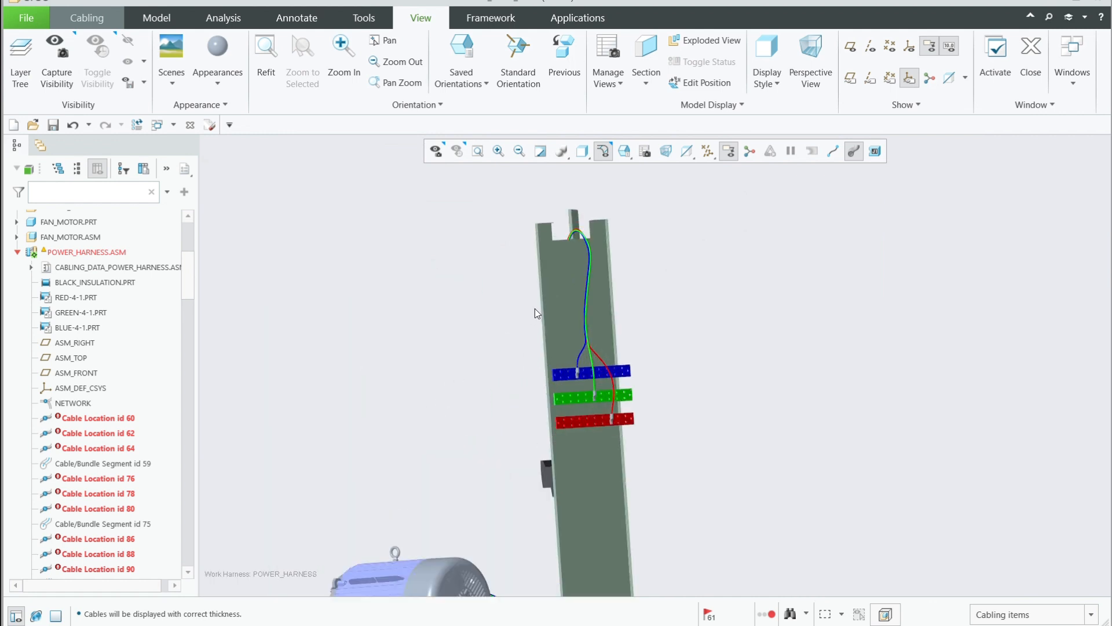
pyautogui.moveTo(537, 321); pyautogui.dragTo(665, 315, button='middle')
pyautogui.scroll(5, 665, 341)
pyautogui.scroll(-4, 646, 373)
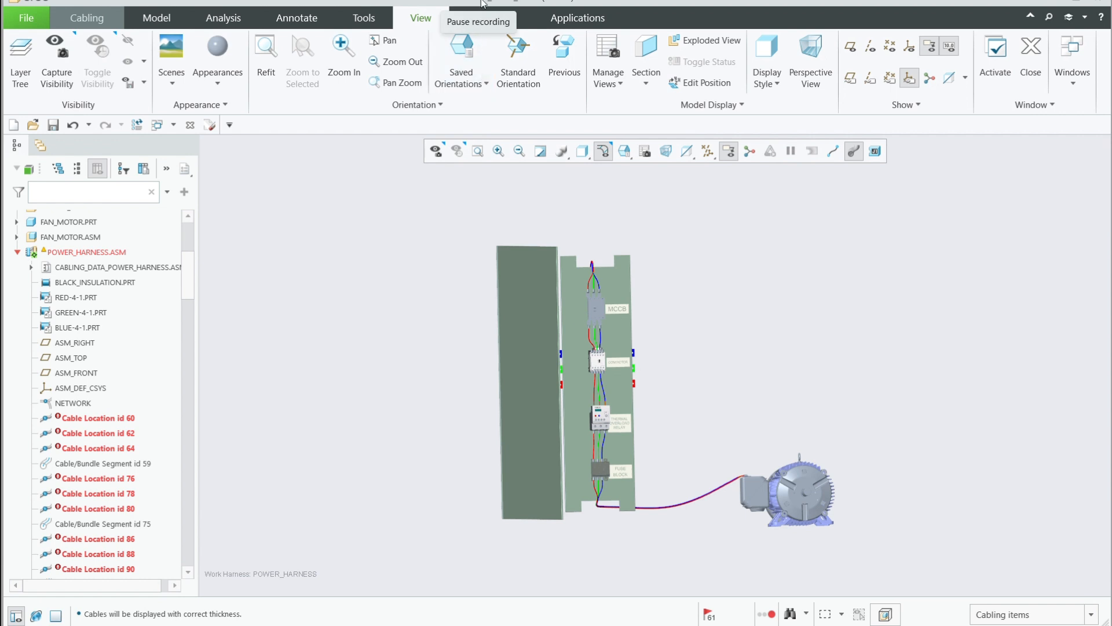
# Step: Collapse the POWER_HARNESS.ASM branch in the model tree
pyautogui.click(17, 252)
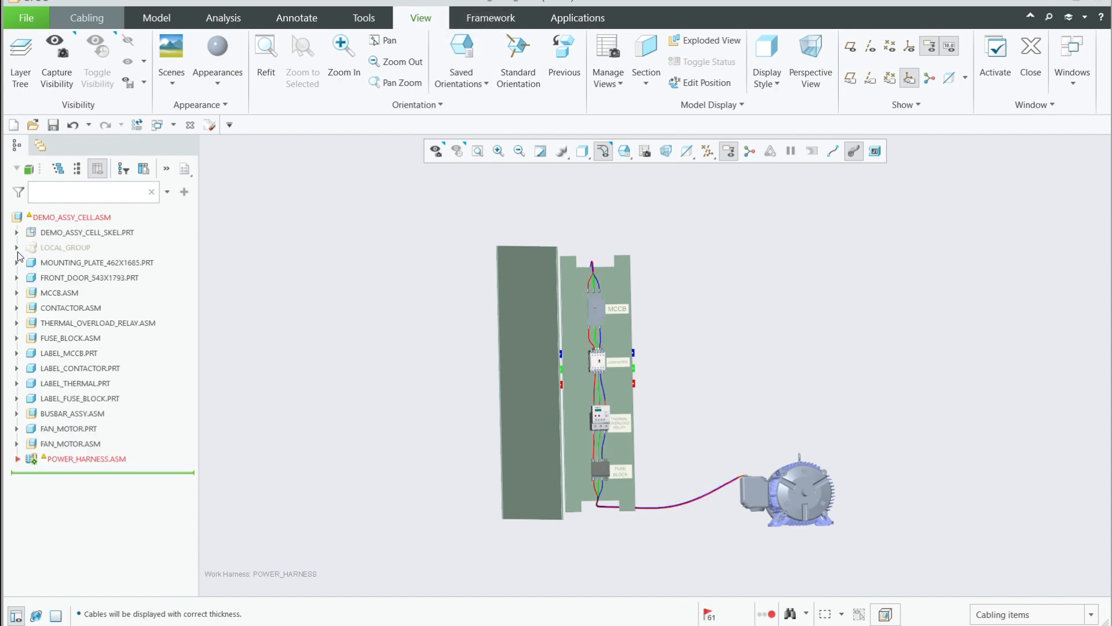
pyautogui.click(18, 459)
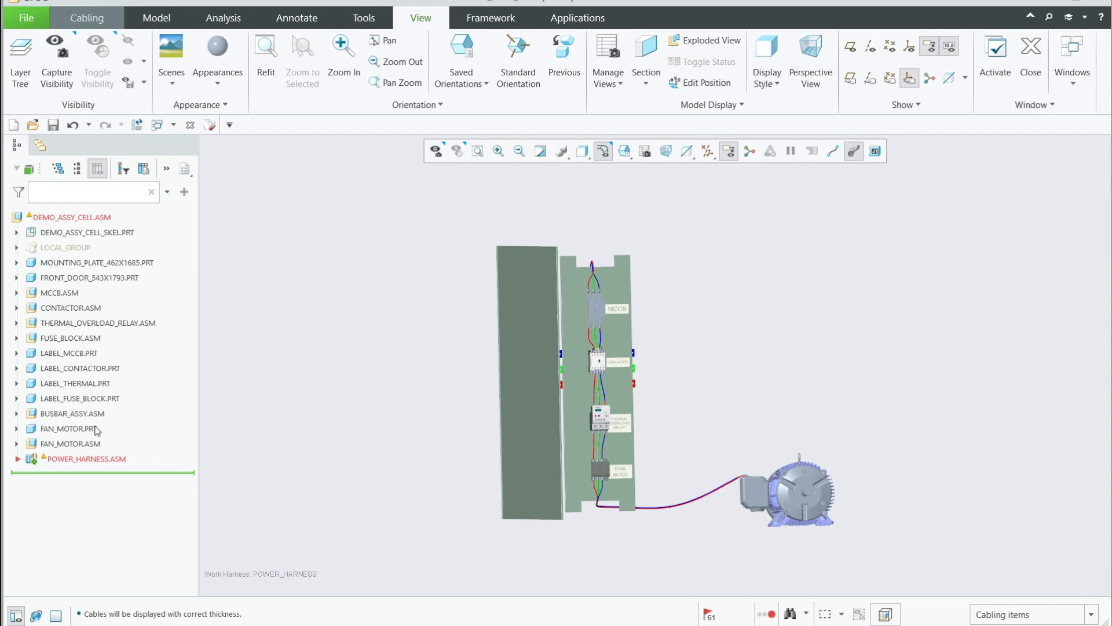